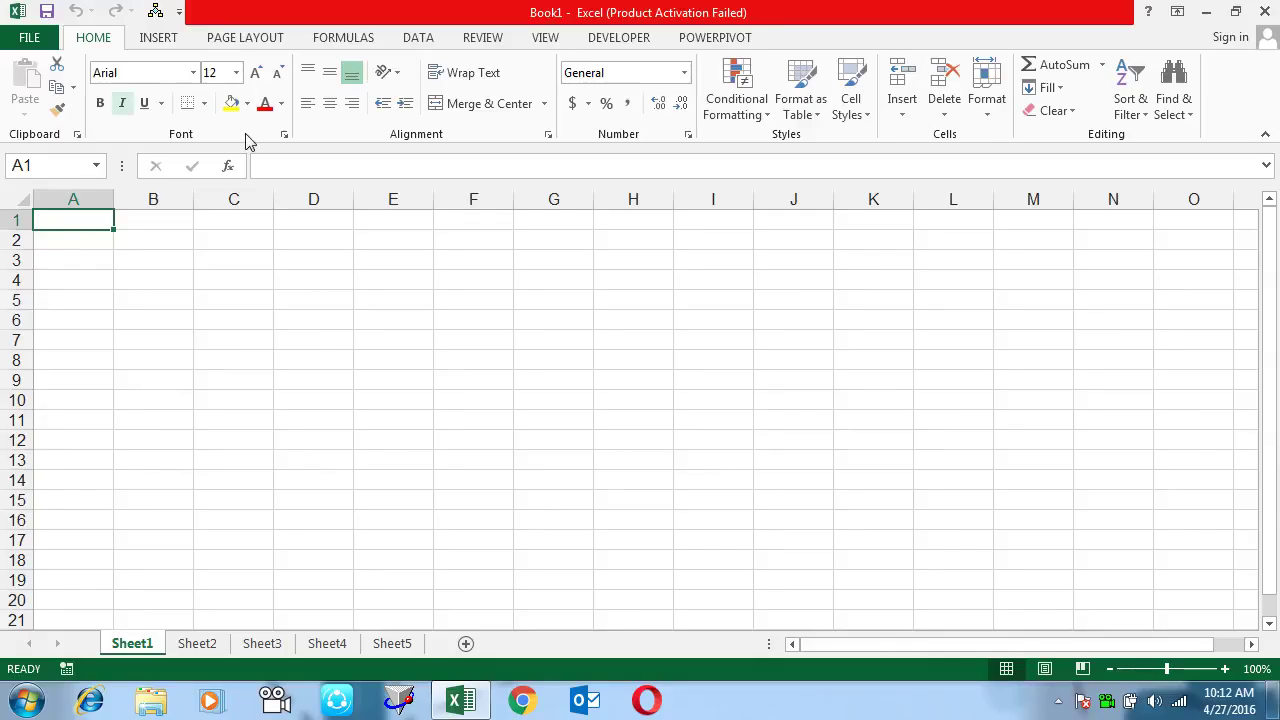
Enter the Roll No. heading in A1, replacing an initial Date entry.
{"action": "type", "text": "DAte"}
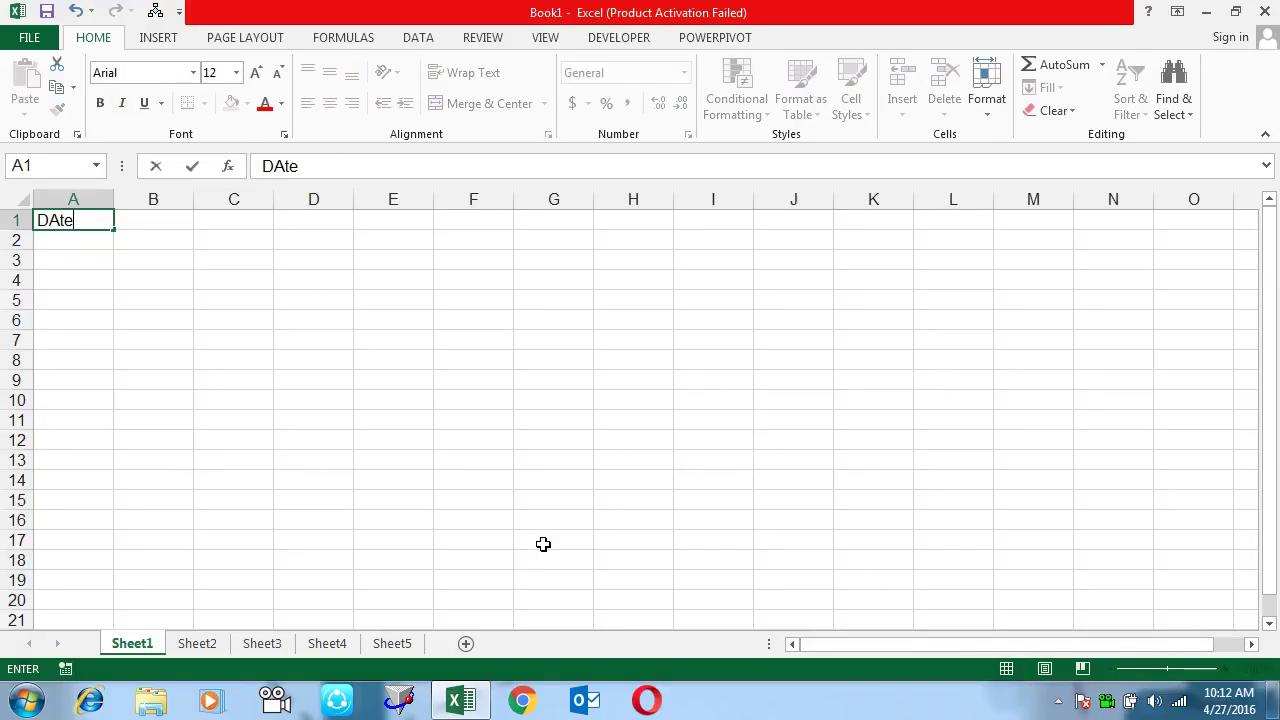
{"action": "key", "text": "Tab"}
{"action": "key", "text": "Left"}
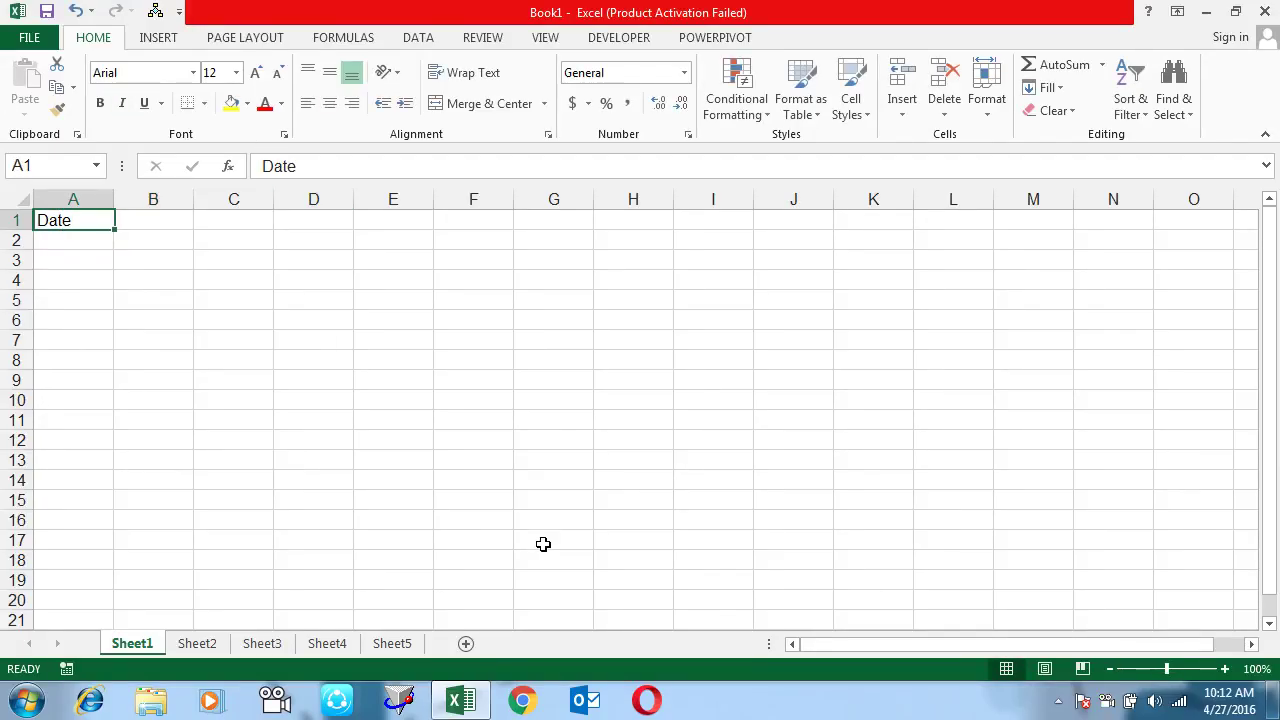
{"action": "type", "text": "Rol"}
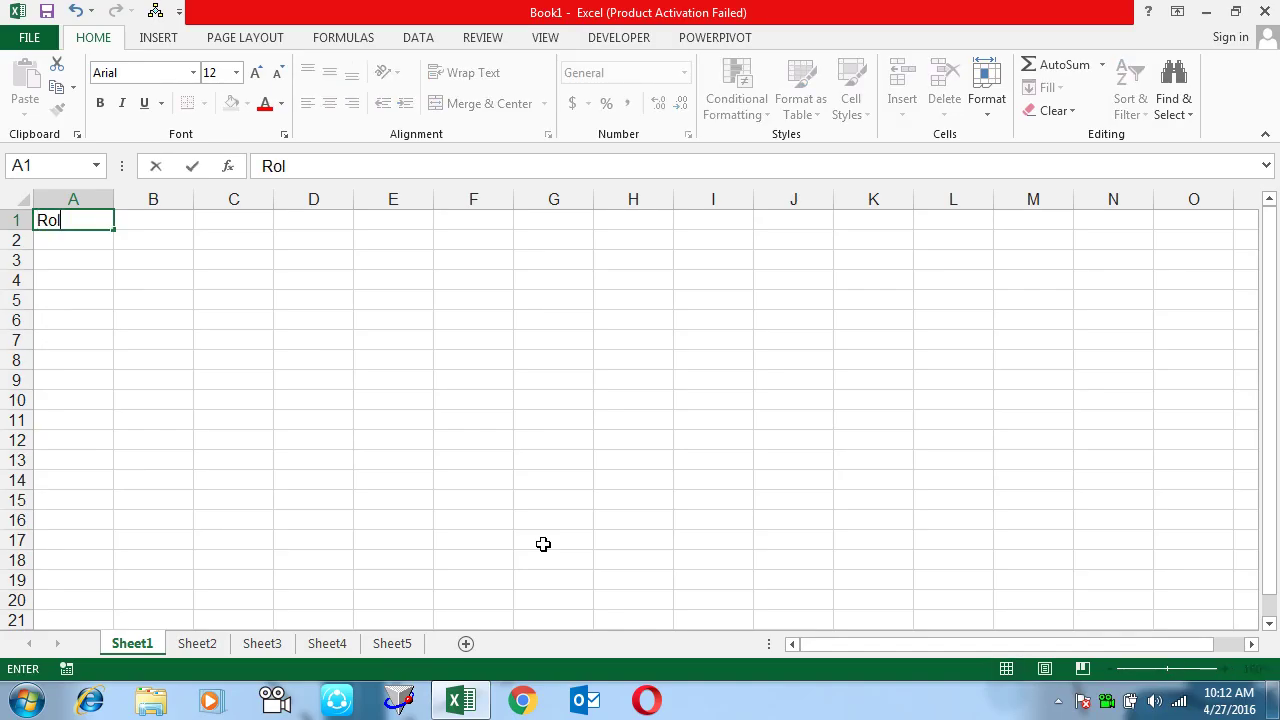
{"action": "type", "text": " No."}
{"action": "type", "text": "."}
{"action": "key", "text": "Tab"}
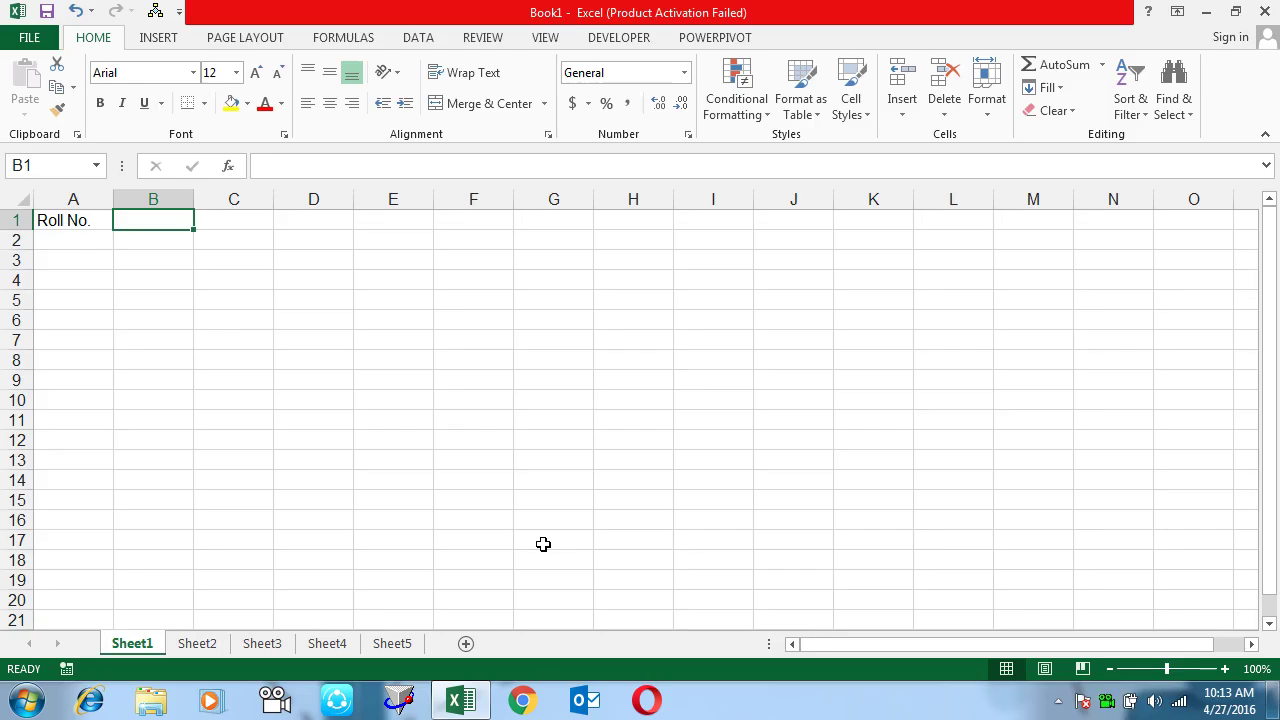
Fill B1:E1 with the headings Name, hindi, english and maths.
{"action": "type", "text": "Da"}
{"action": "key", "text": "BackSpace"}
{"action": "key", "text": "BackSpace"}
{"action": "type", "text": "Name"}
{"action": "key", "text": "Tab"}
{"action": "type", "text": "hindi"}
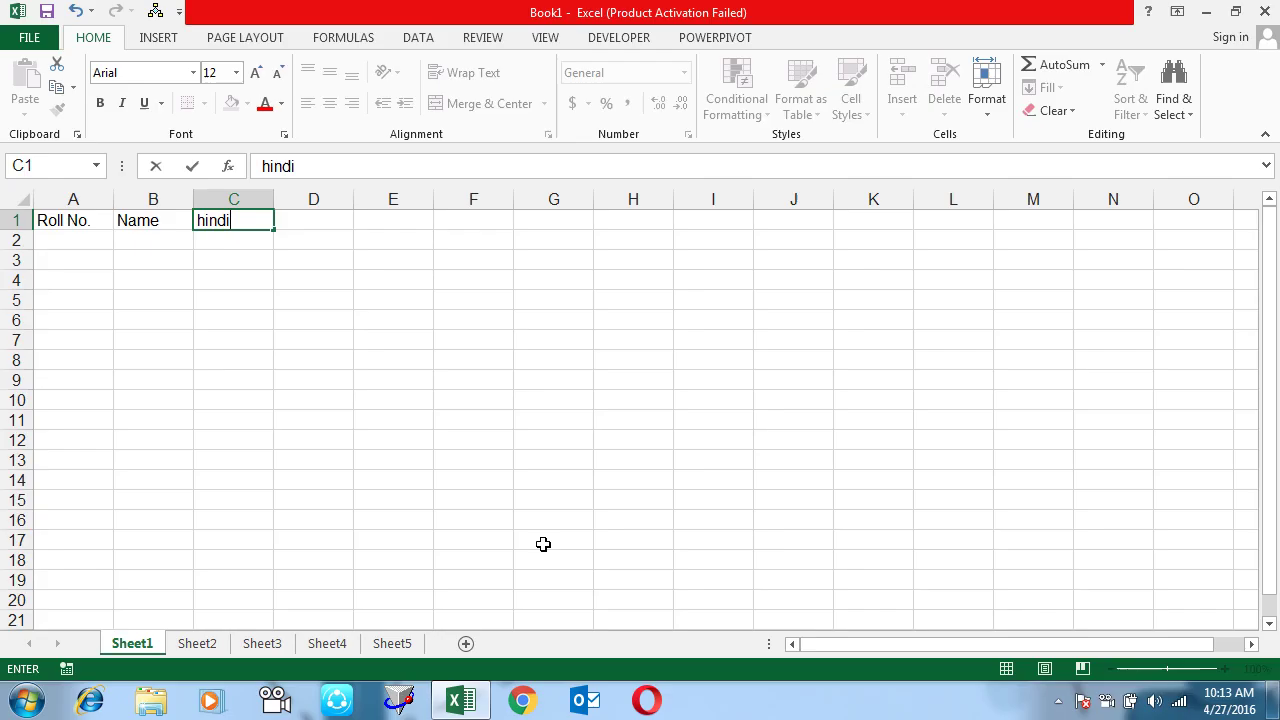
{"action": "key", "text": "Tab"}
{"action": "type", "text": "englis"}
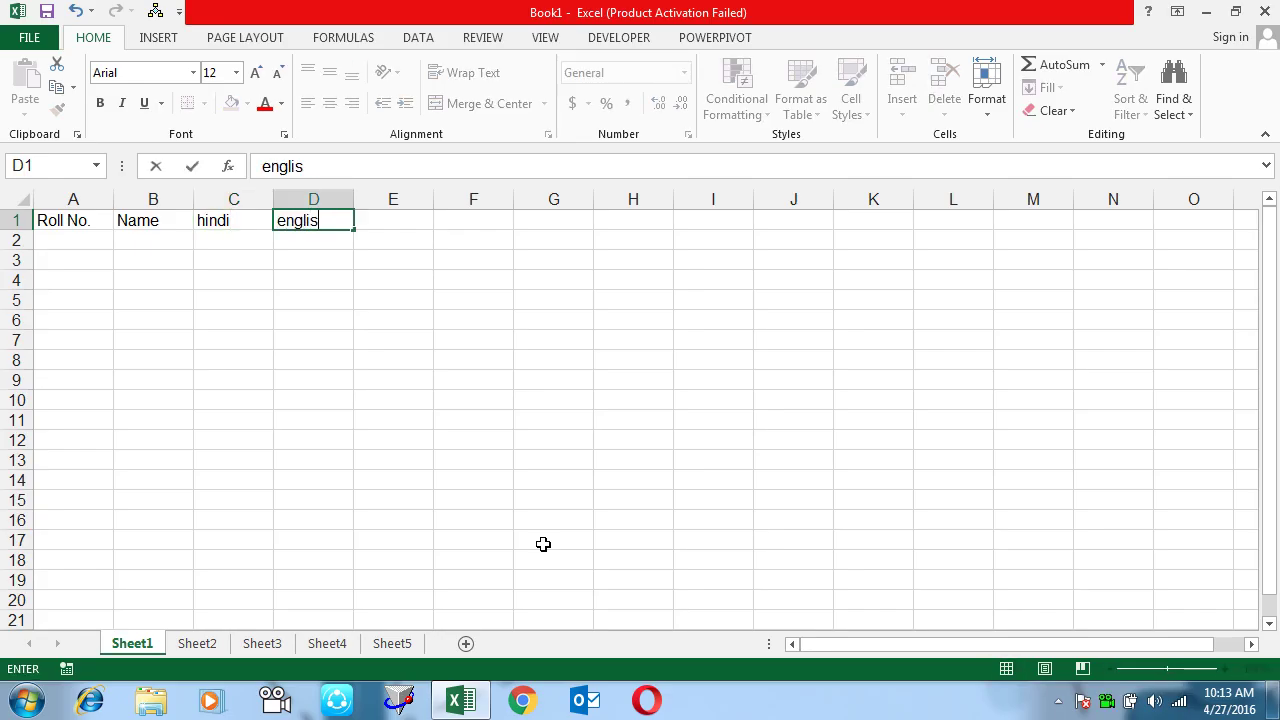
{"action": "type", "text": "h"}
{"action": "key", "text": "Tab"}
{"action": "type", "text": "mat"}
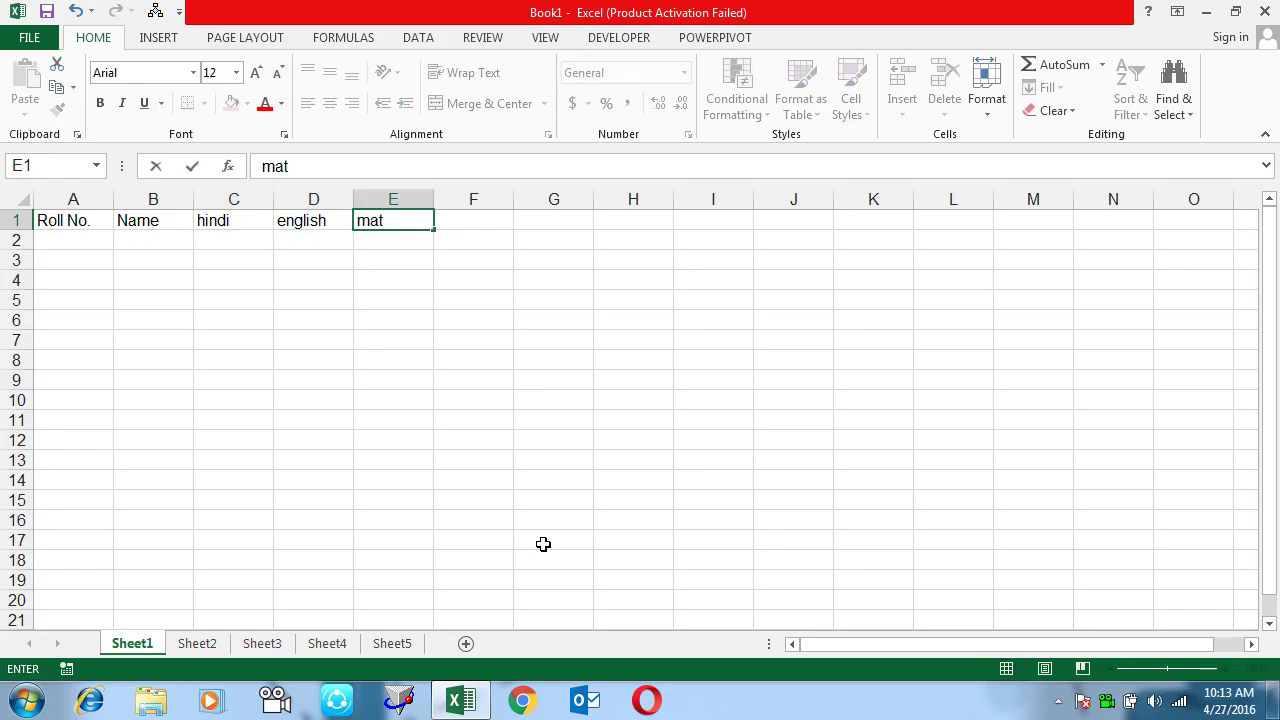
{"action": "type", "text": "hs"}
{"action": "key", "text": "Return"}
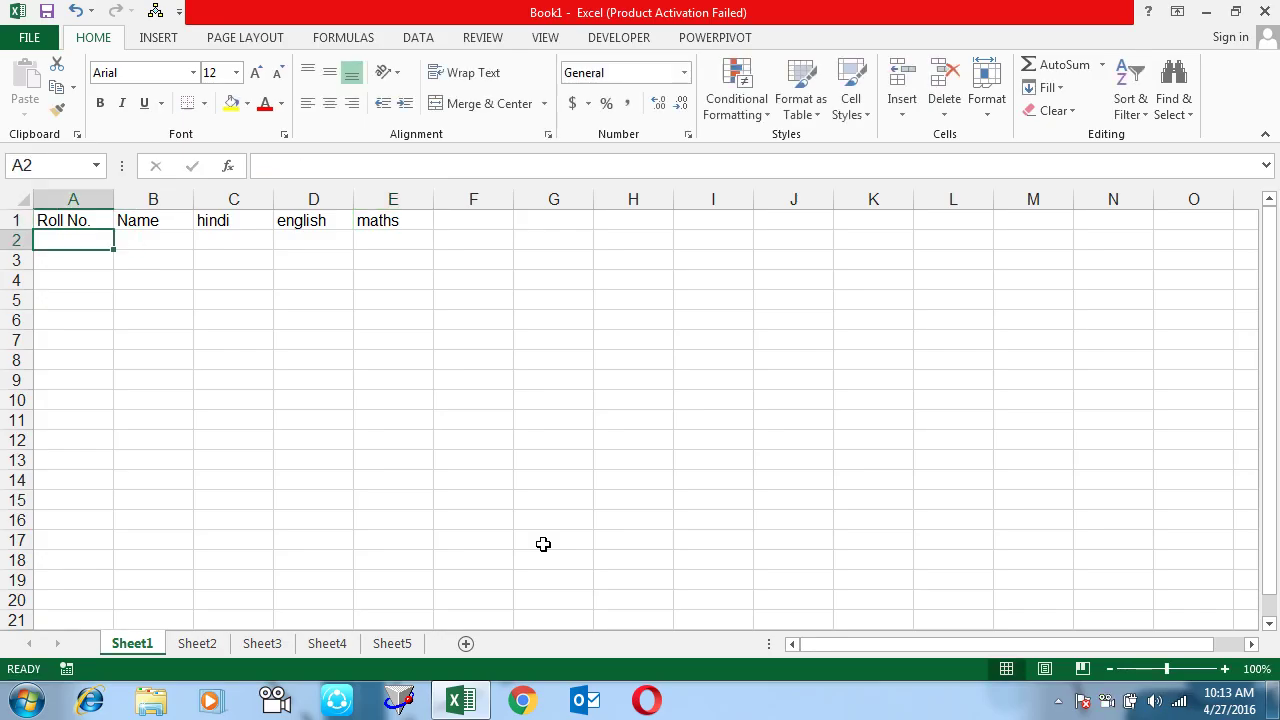
Enter 121001 in A2 and =A2+1 in A3 to give 121002.
{"action": "type", "text": "1210"}
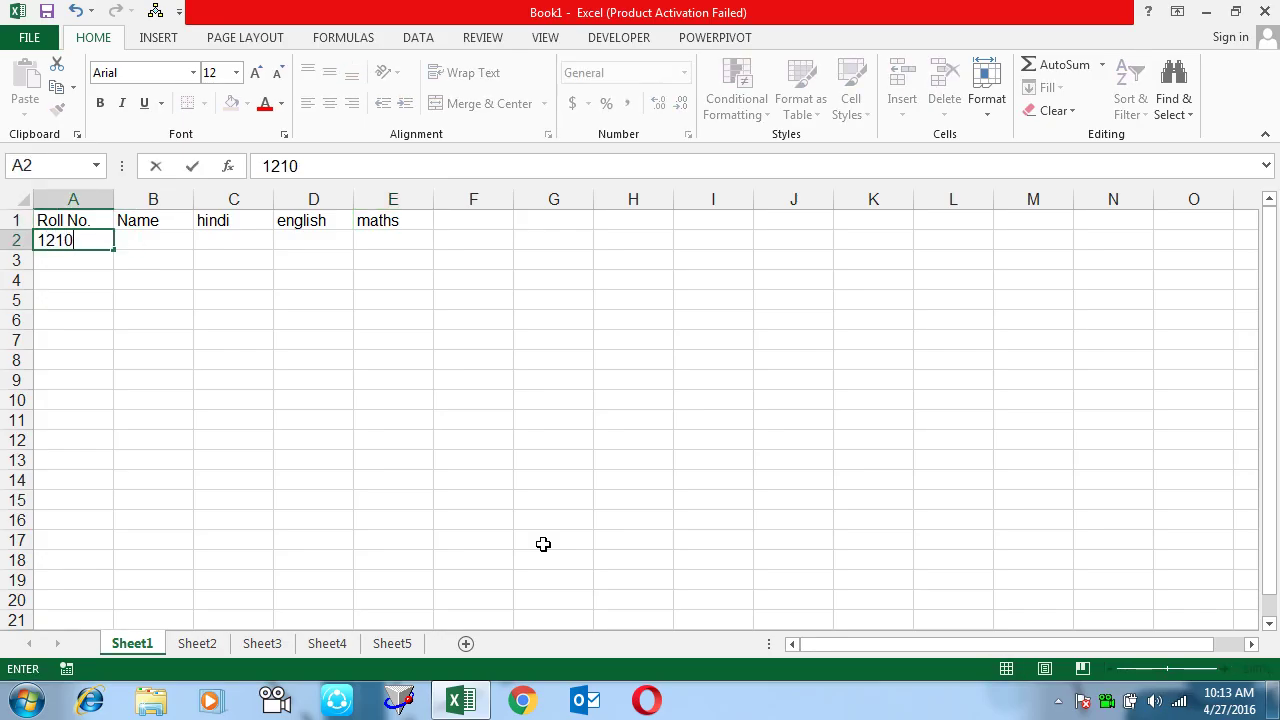
{"action": "type", "text": "01"}
{"action": "key", "text": "Return"}
{"action": "type", "text": "="}
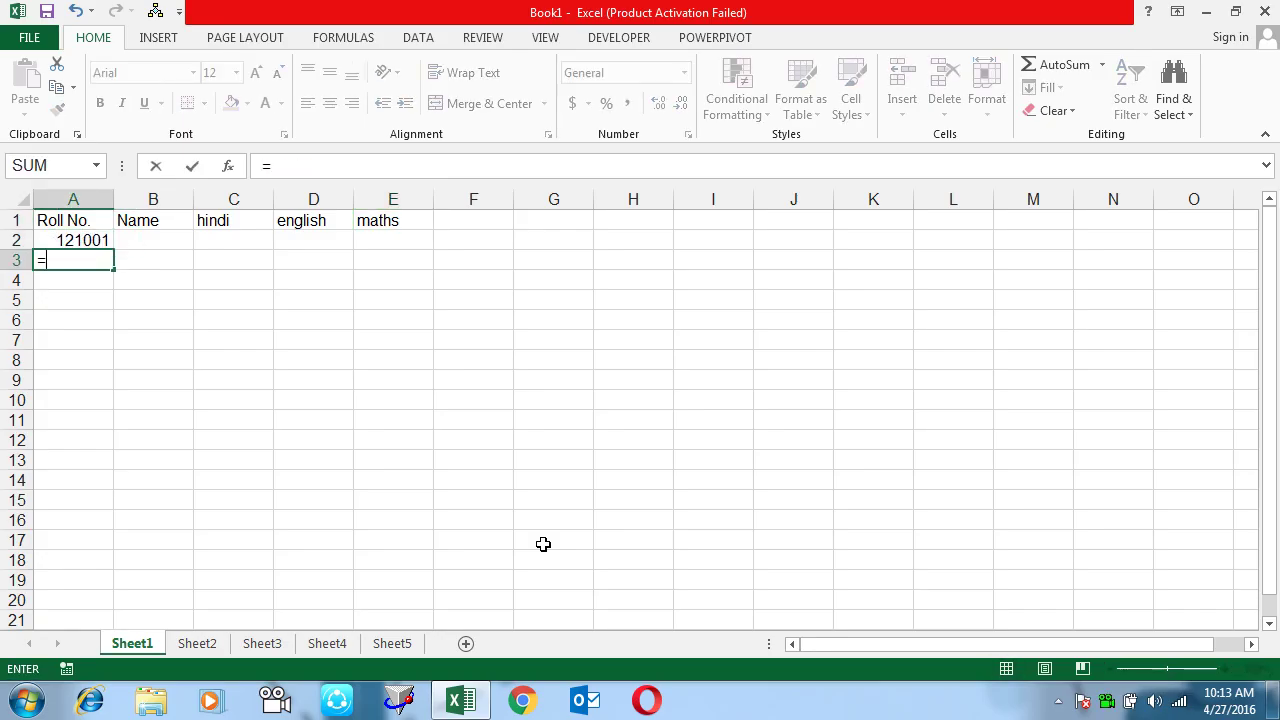
{"action": "key", "text": "Up"}
{"action": "type", "text": "+1"}
{"action": "key", "text": "Return"}
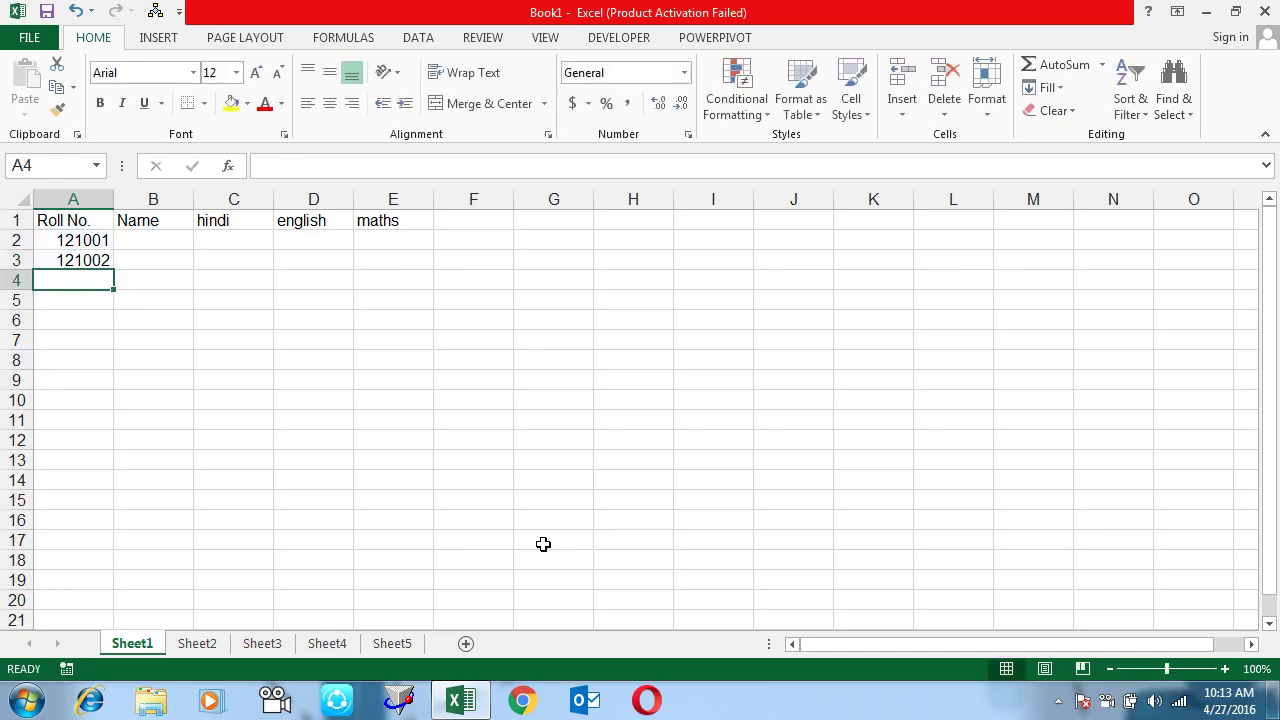
Copy the A3 formula down through A11 so roll numbers reach 121010.
{"action": "key", "text": "Up"}
{"action": "key", "text": "ctrl+c"}
{"action": "key", "text": "Down"}
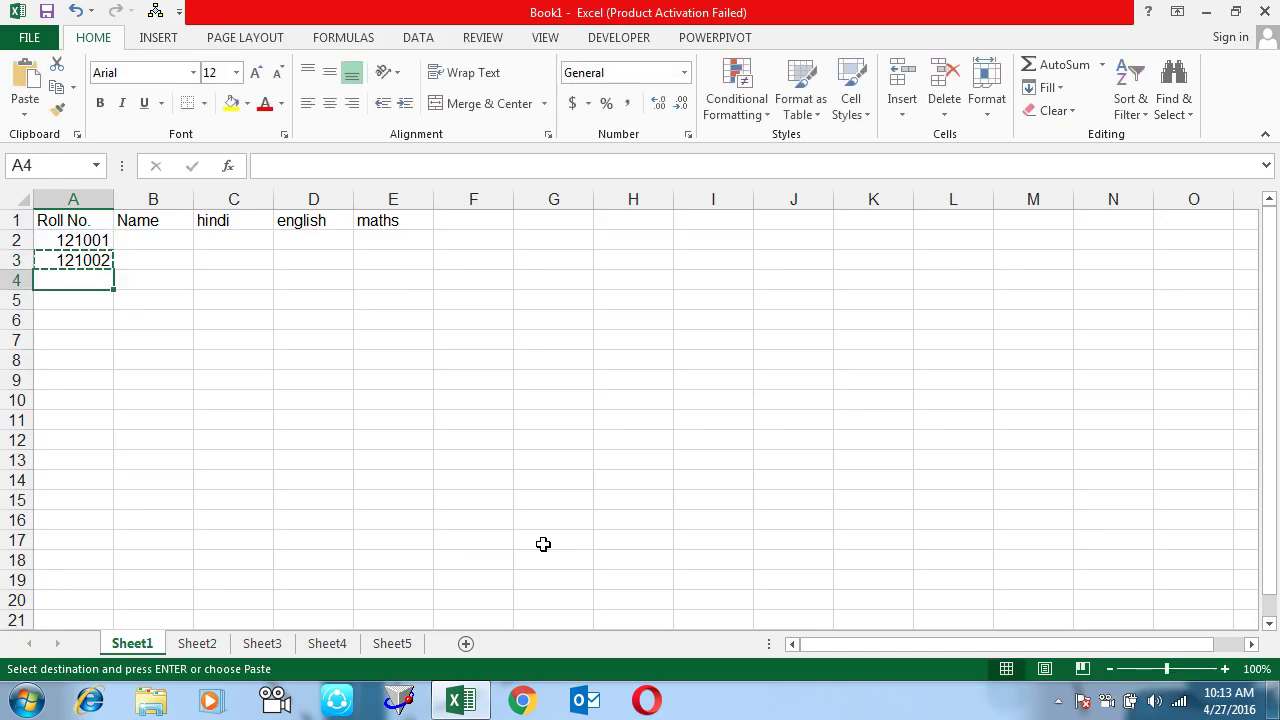
{"action": "key", "text": "shift+Down"}
{"action": "key", "text": "shift+Down"}
{"action": "key", "text": "shift+Down"}
{"action": "key", "text": "shift+Down"}
{"action": "key", "text": "shift+Up"}
{"action": "key", "text": "Return"}
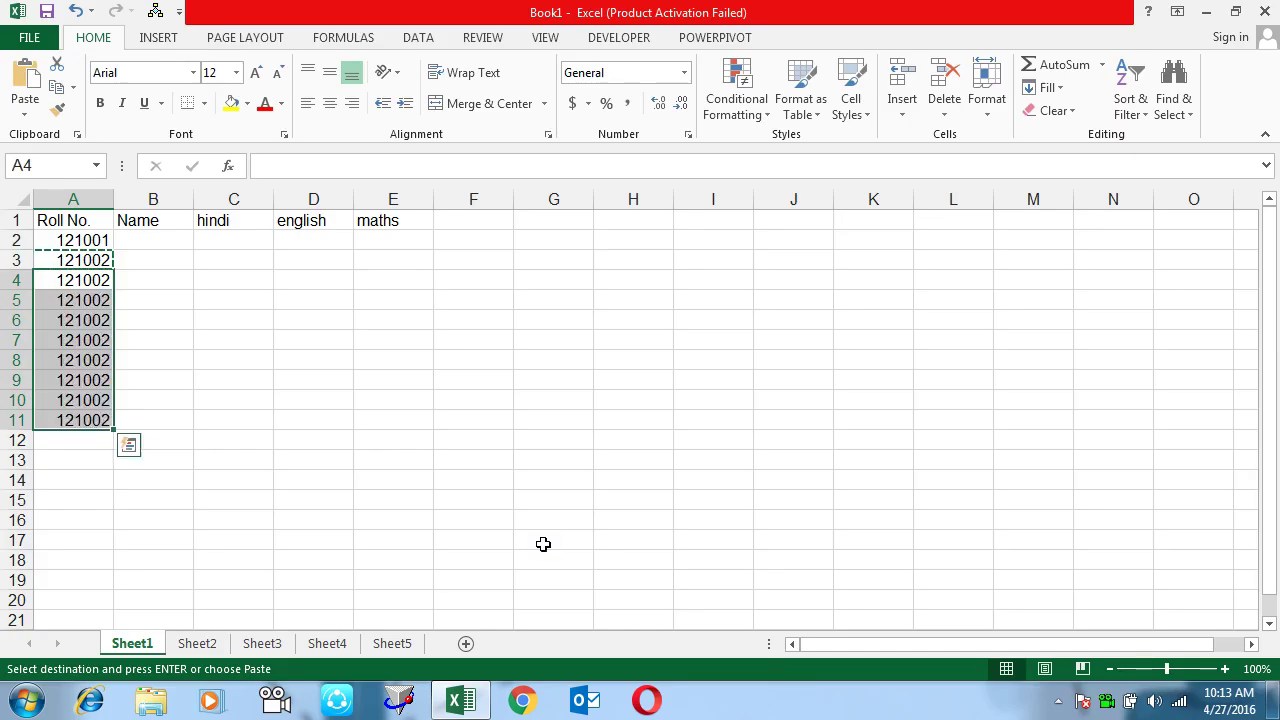
{"action": "key", "text": "Up"}
{"action": "key", "text": "Up"}
{"action": "key", "text": "Right"}
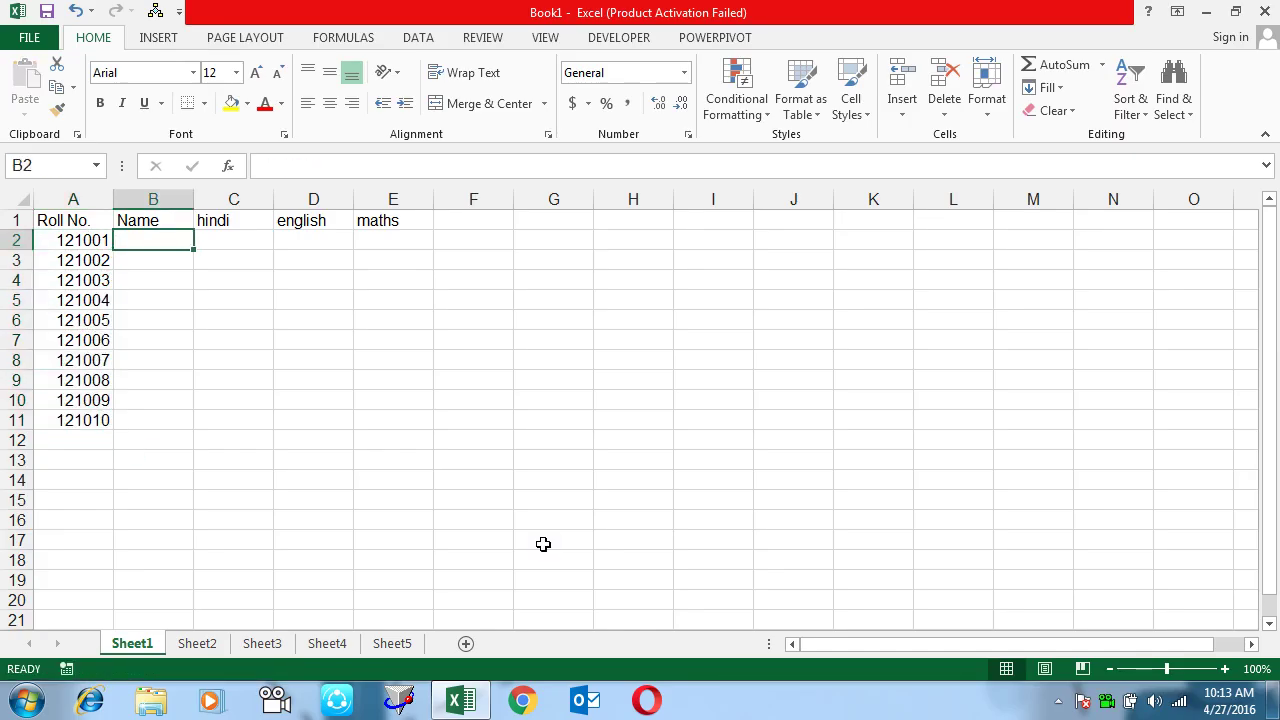
Enter the name sandeep in B2 and =RANDBETWEEN(10,90) across C2:E2.
{"action": "type", "text": "sandeep"}
{"action": "key", "text": "Tab"}
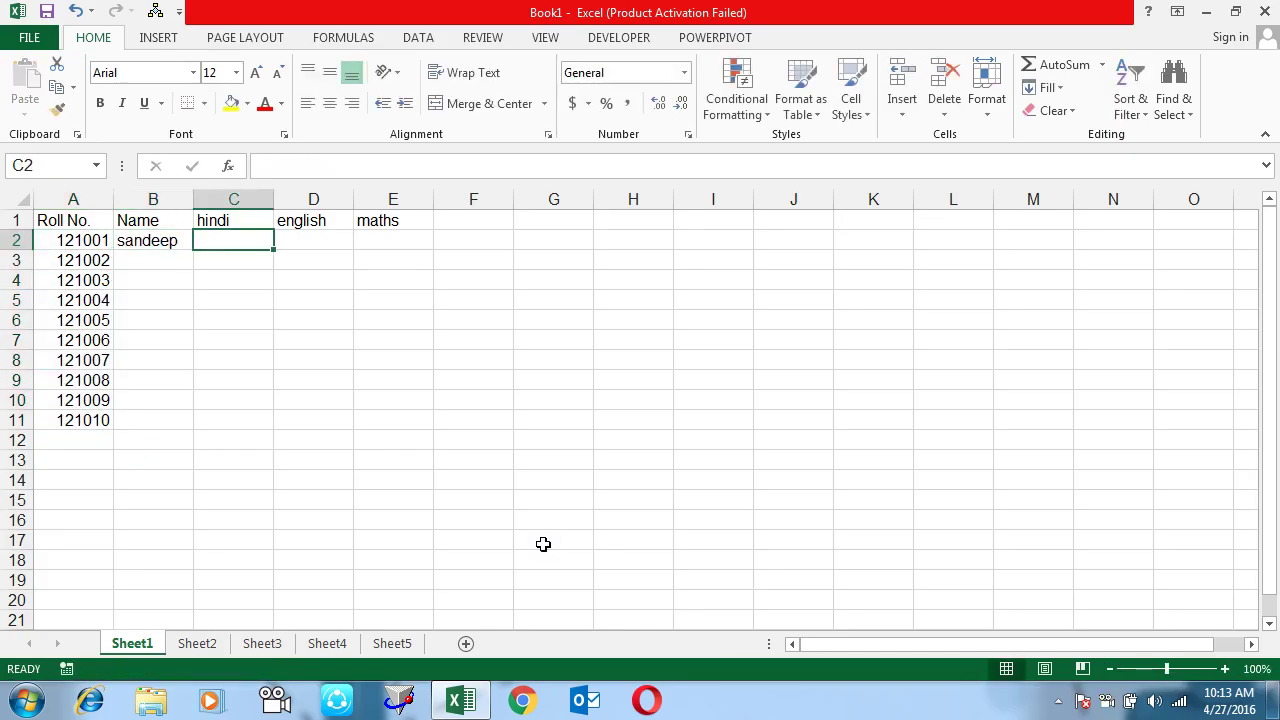
{"action": "key", "text": "shift+Right"}
{"action": "key", "text": "shift+Right"}
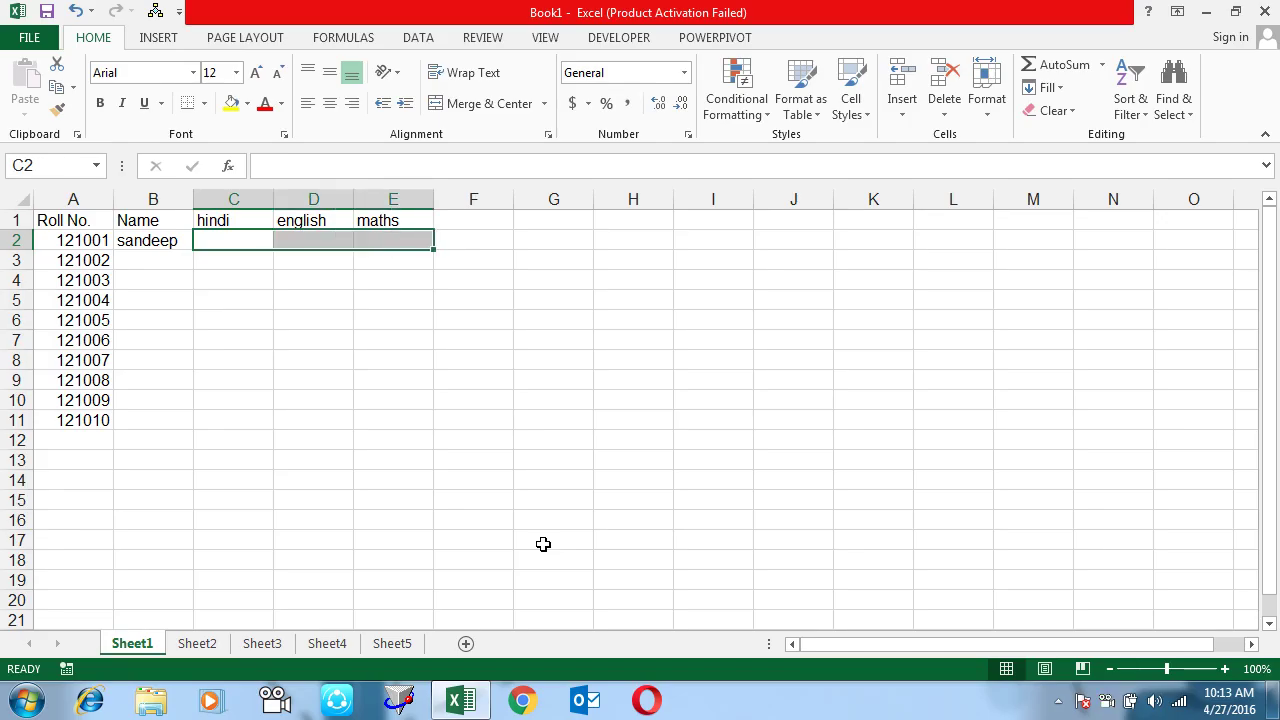
{"action": "type", "text": "=ra"}
{"action": "key", "text": "Down"}
{"action": "key", "text": "Down"}
{"action": "key", "text": "Tab"}
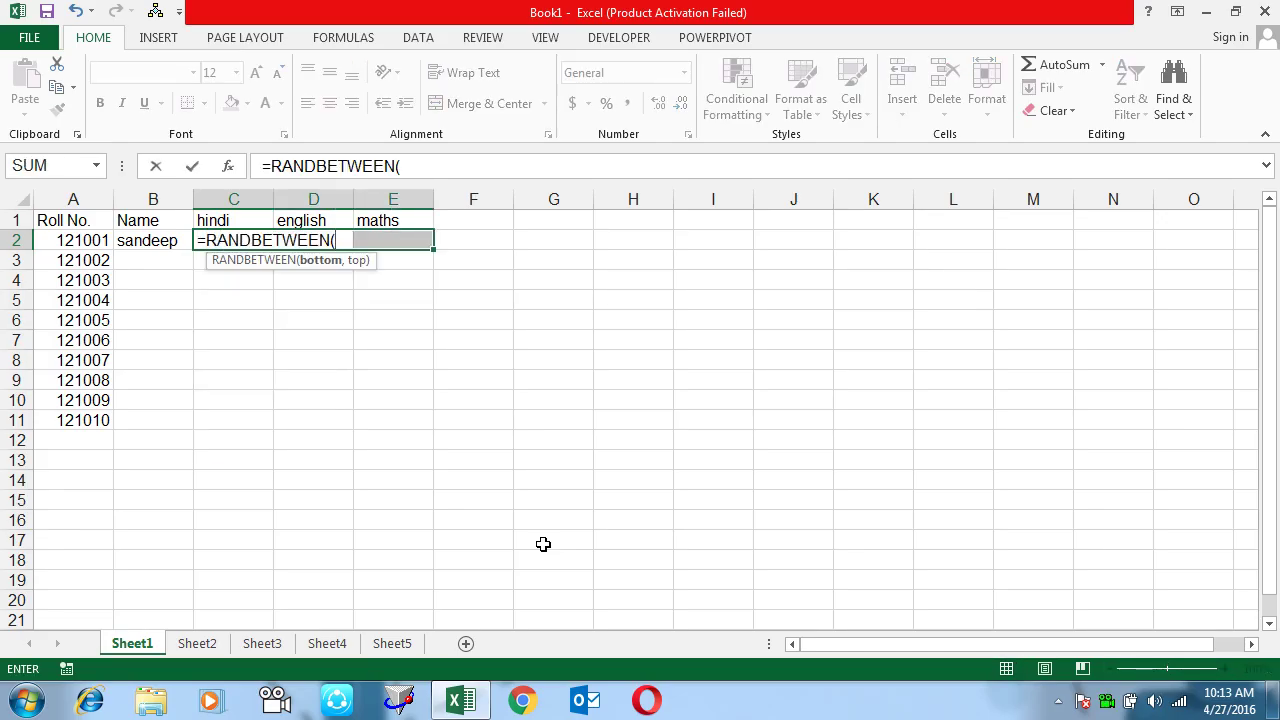
{"action": "type", "text": "10,90)"}
{"action": "key", "text": "ctrl+Return"}
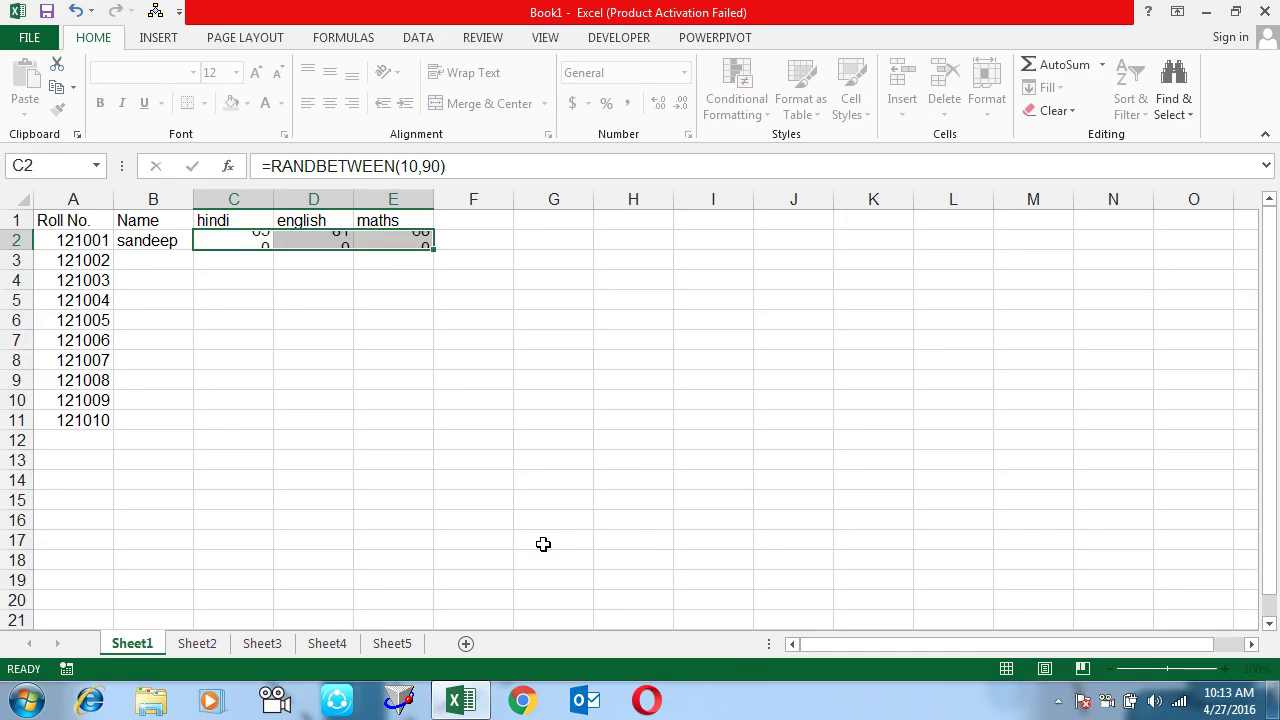
Fill the B2:E2 name and marks down to row 11.
{"action": "key", "text": "Left"}
{"action": "key", "text": "shift+Right"}
{"action": "key", "text": "shift+Right"}
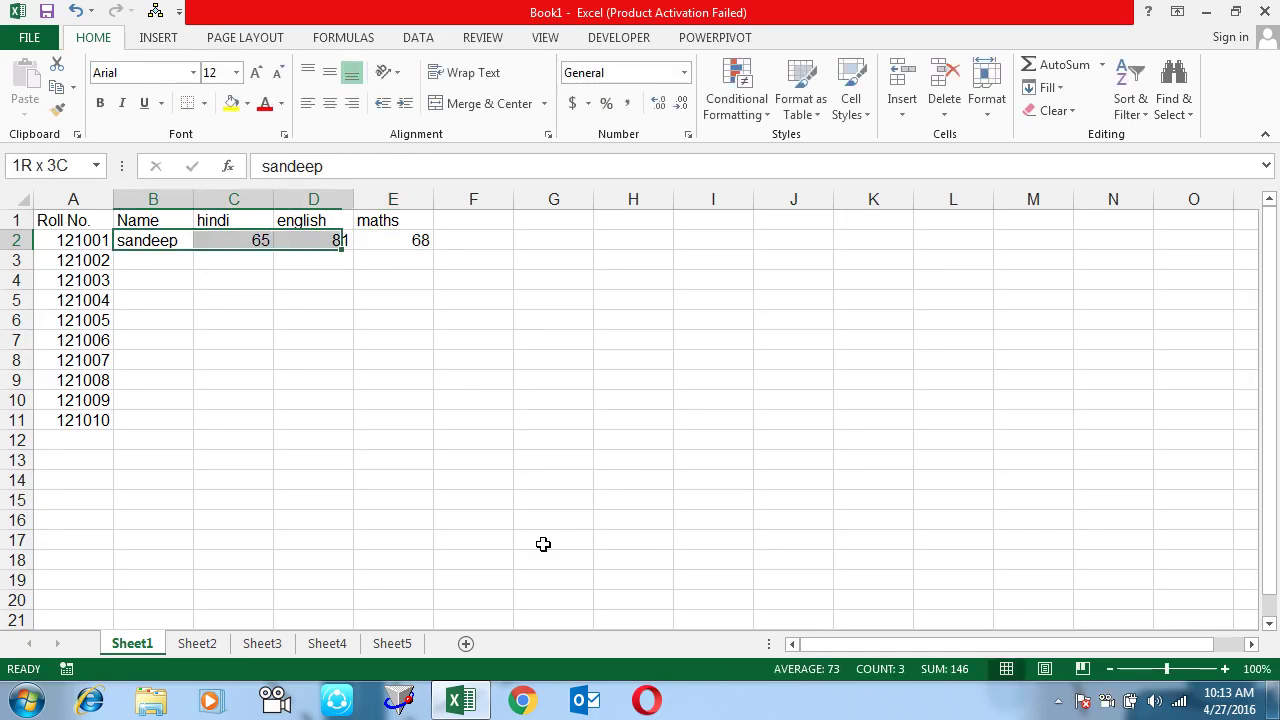
{"action": "key", "text": "shift+Right"}
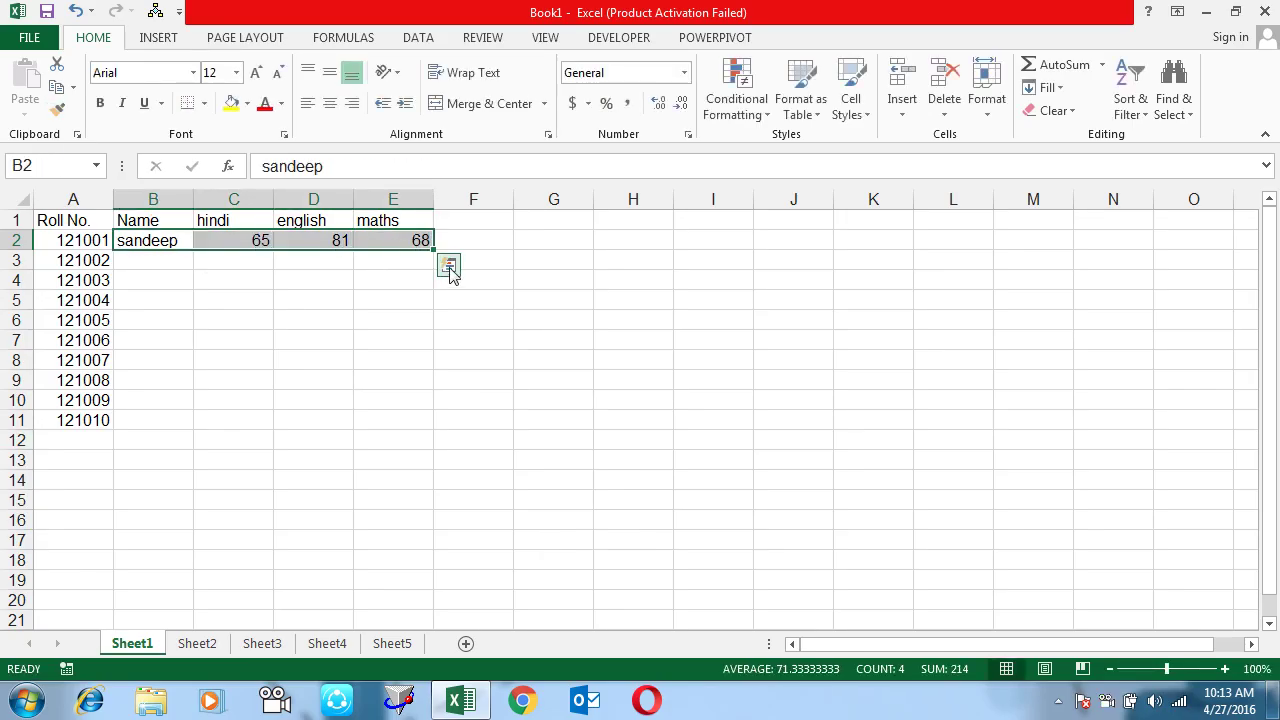
{"action": "double_click", "coordinate": [433, 250]}
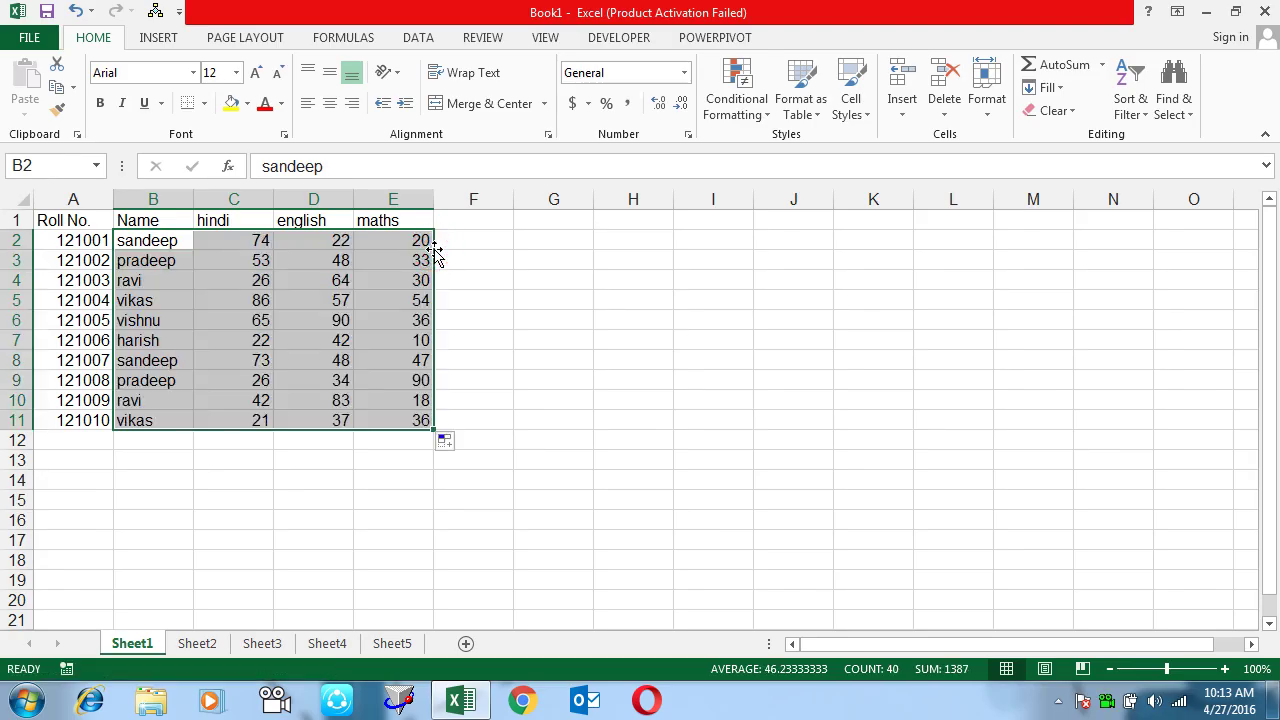
Copy the table A1:E11 and paste it back as values only.
{"action": "key", "text": "Left"}
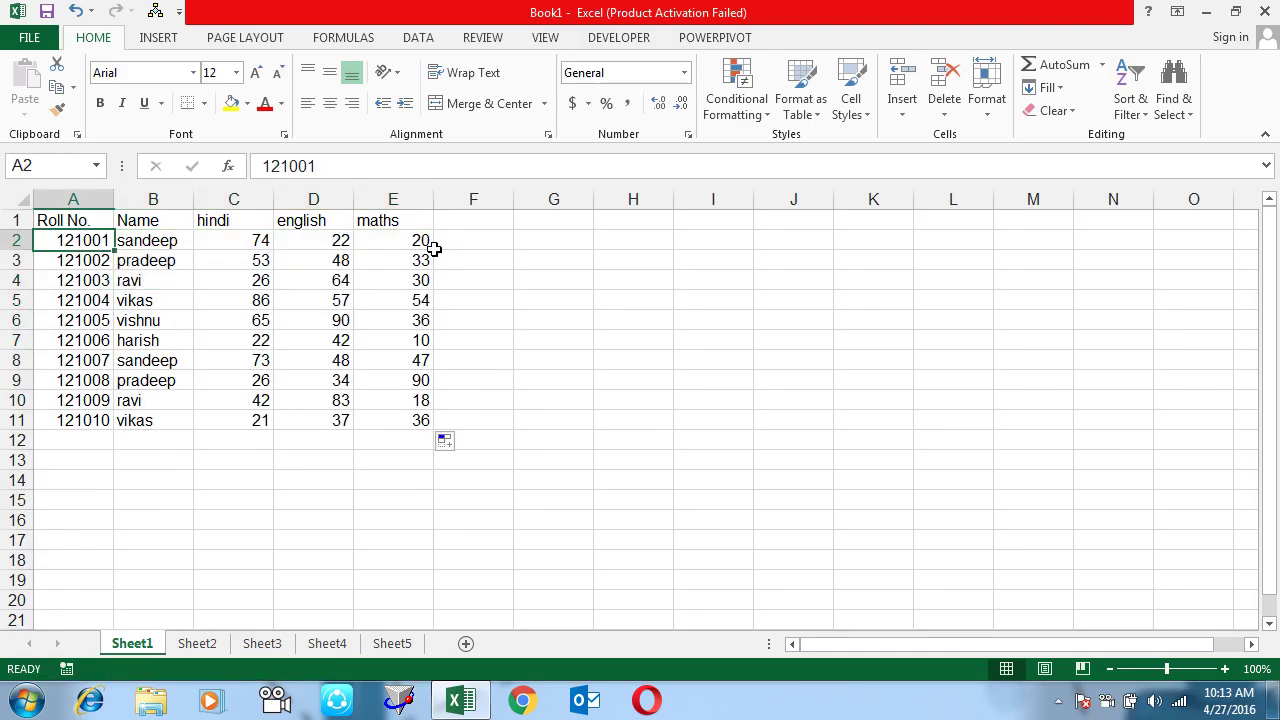
{"action": "key", "text": "ctrl+a"}
{"action": "key", "text": "ctrl+c"}
{"action": "key", "text": "alt+e"}
{"action": "key", "text": "s"}
{"action": "key", "text": "v"}
{"action": "key", "text": "Return"}
{"action": "key", "text": "Escape"}
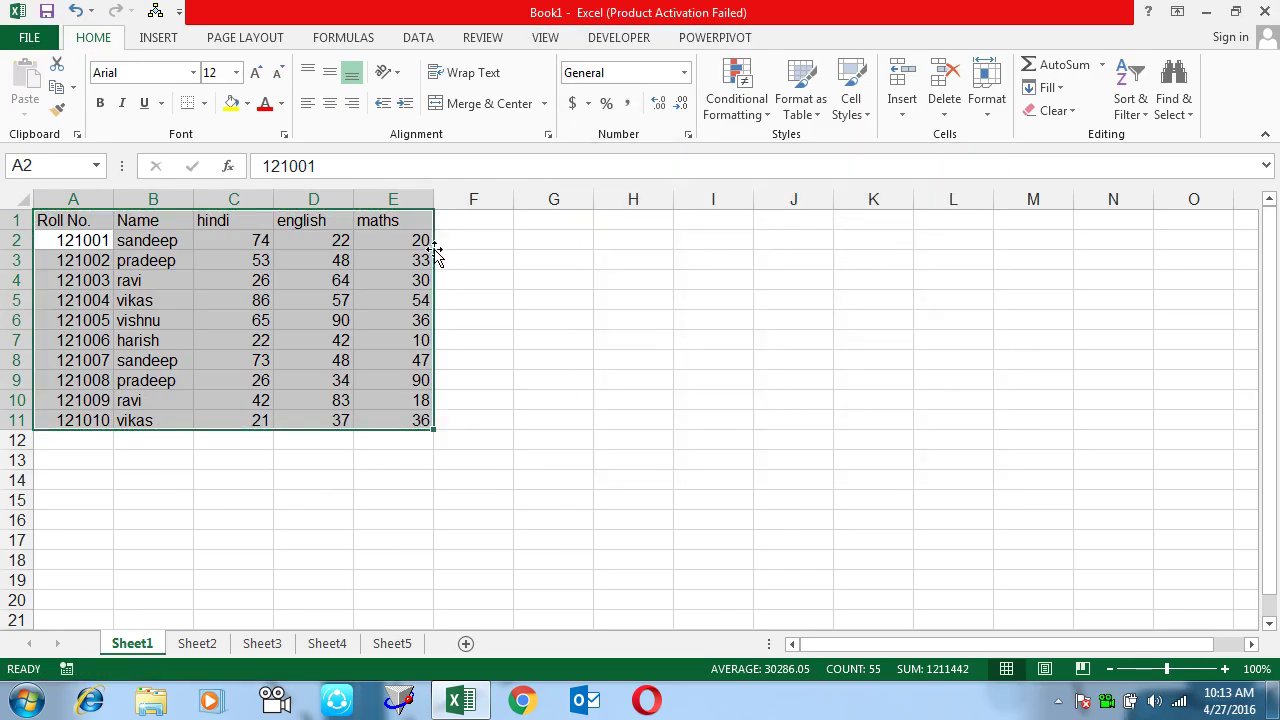
{"action": "key", "text": "Right"}
{"action": "key", "text": "Right"}
Copy the A1:E1 header row into H1:L1.
{"action": "key", "text": "Left"}
{"action": "key", "text": "Left"}
{"action": "key", "text": "Up"}
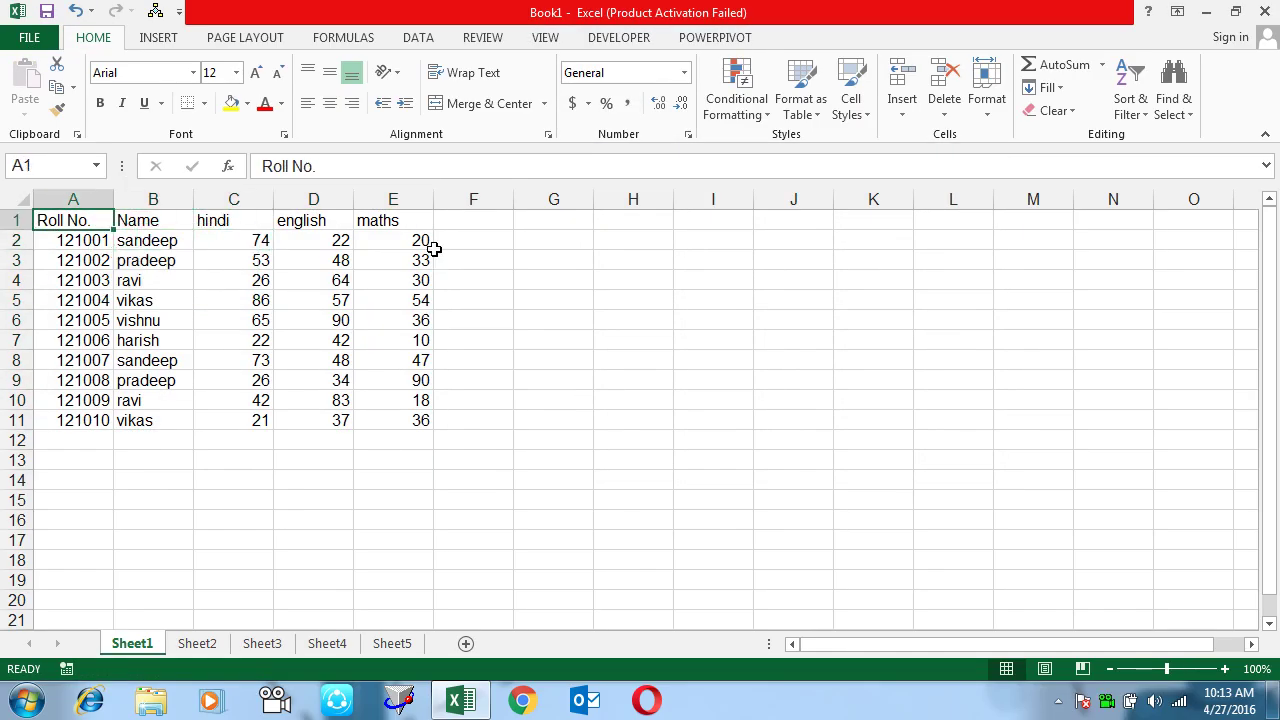
{"action": "key", "text": "ctrl+shift+Right"}
{"action": "key", "text": "ctrl+c"}
{"action": "key", "text": "Right"}
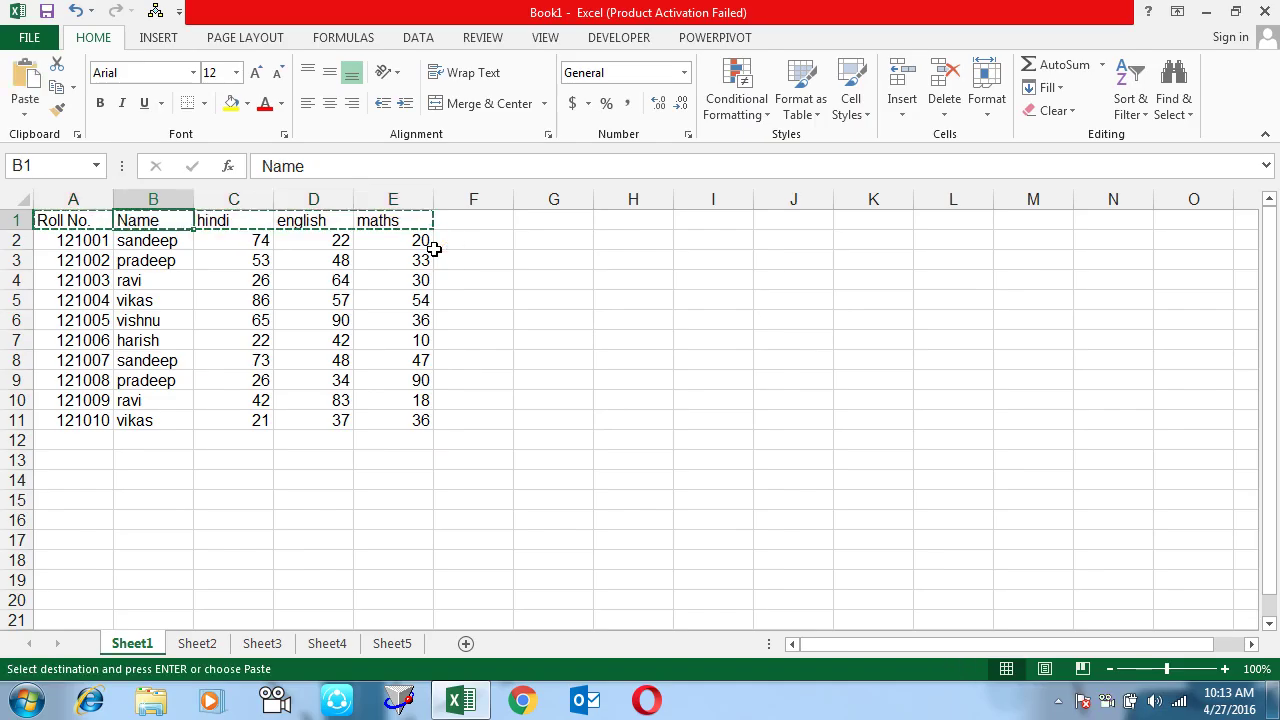
{"action": "key", "text": "Right"}
{"action": "key", "text": "Right"}
{"action": "key", "text": "Right"}
{"action": "key", "text": "Left"}
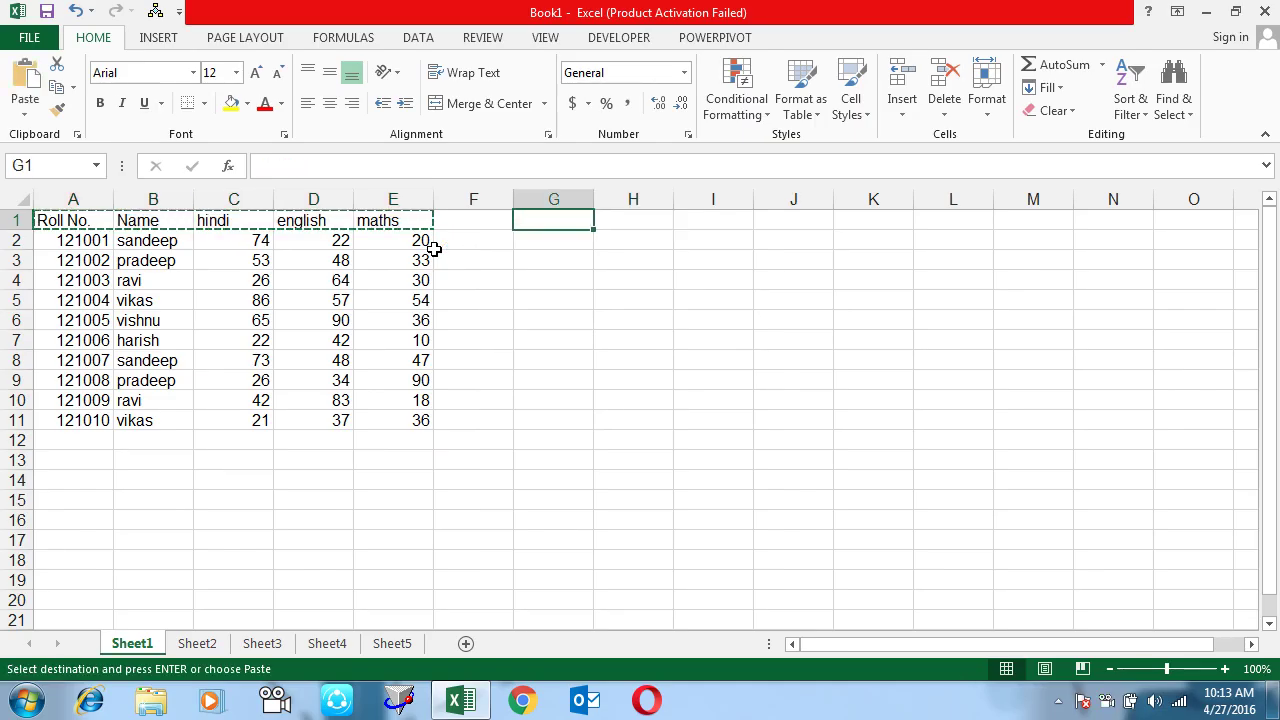
{"action": "key", "text": "Right"}
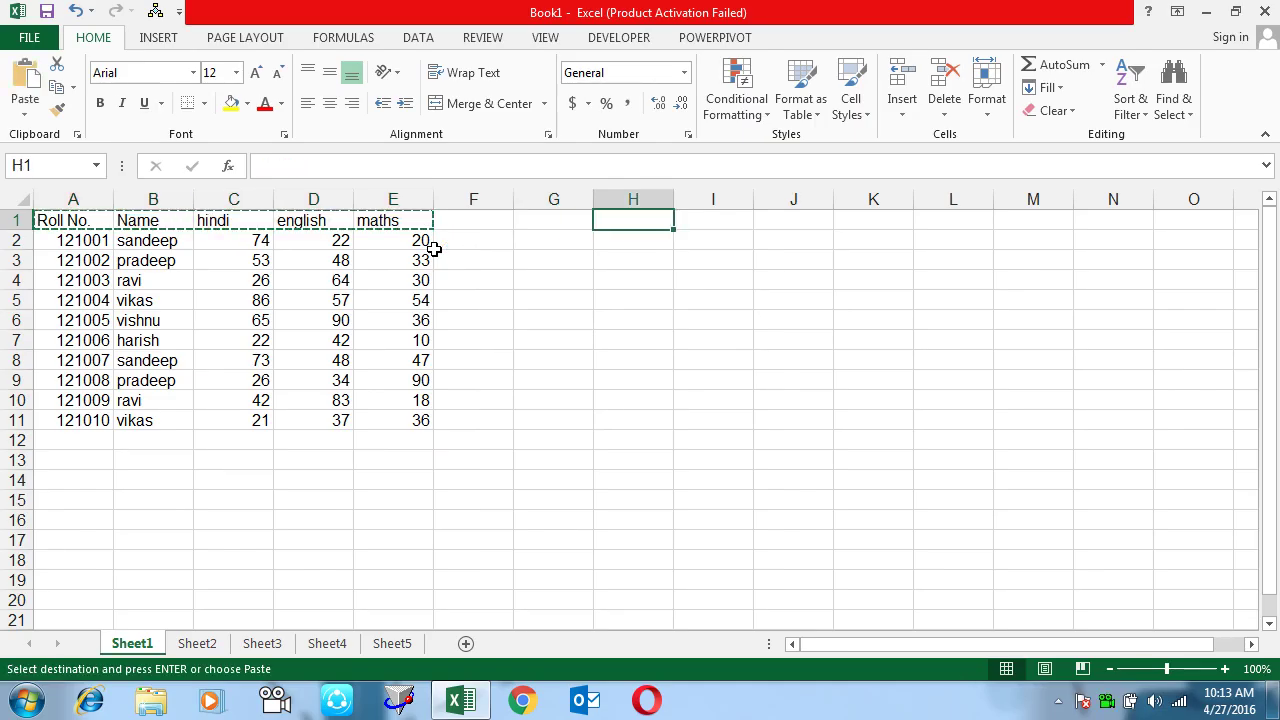
{"action": "key", "text": "ctrl+v"}
Copy roll numbers 121002, 121004, 121008 and 121010 into H2:H5.
{"action": "key", "text": "Left"}
{"action": "key", "text": "Left"}
{"action": "key", "text": "Left"}
{"action": "key", "text": "Left"}
{"action": "key", "text": "Left"}
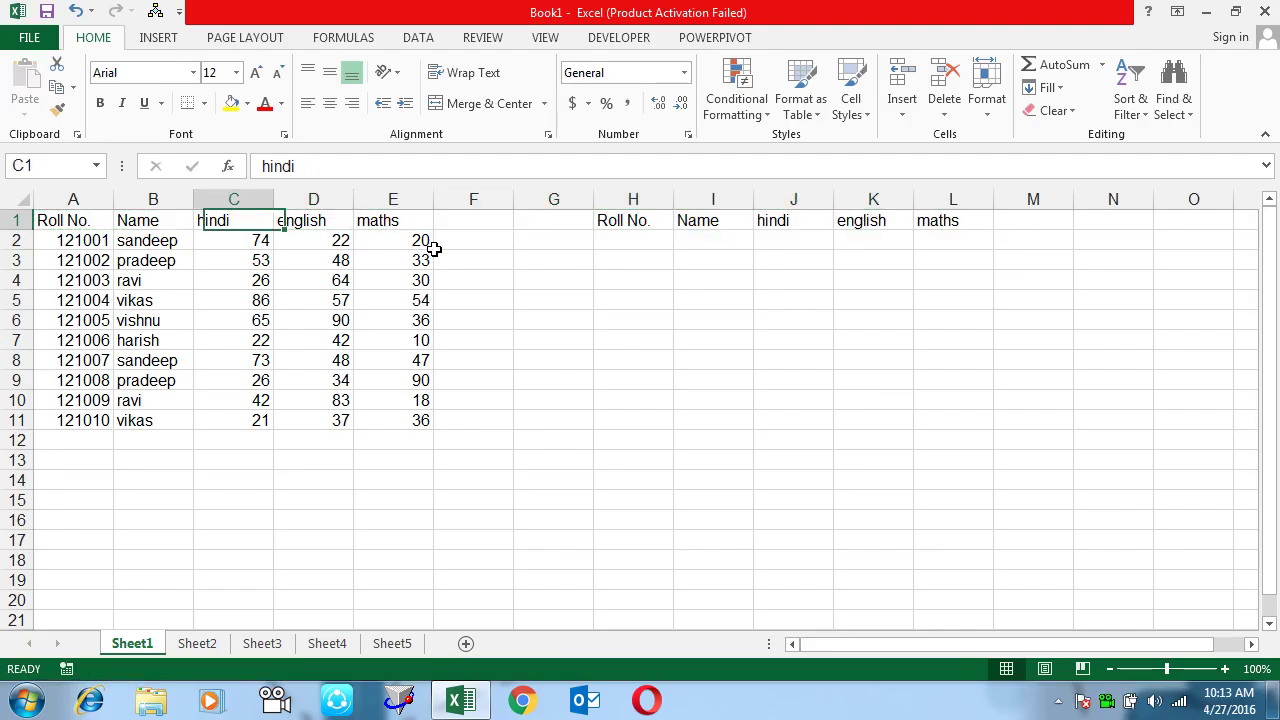
{"action": "key", "text": "Left"}
{"action": "key", "text": "Left"}
{"action": "key", "text": "Down"}
{"action": "key", "text": "Down"}
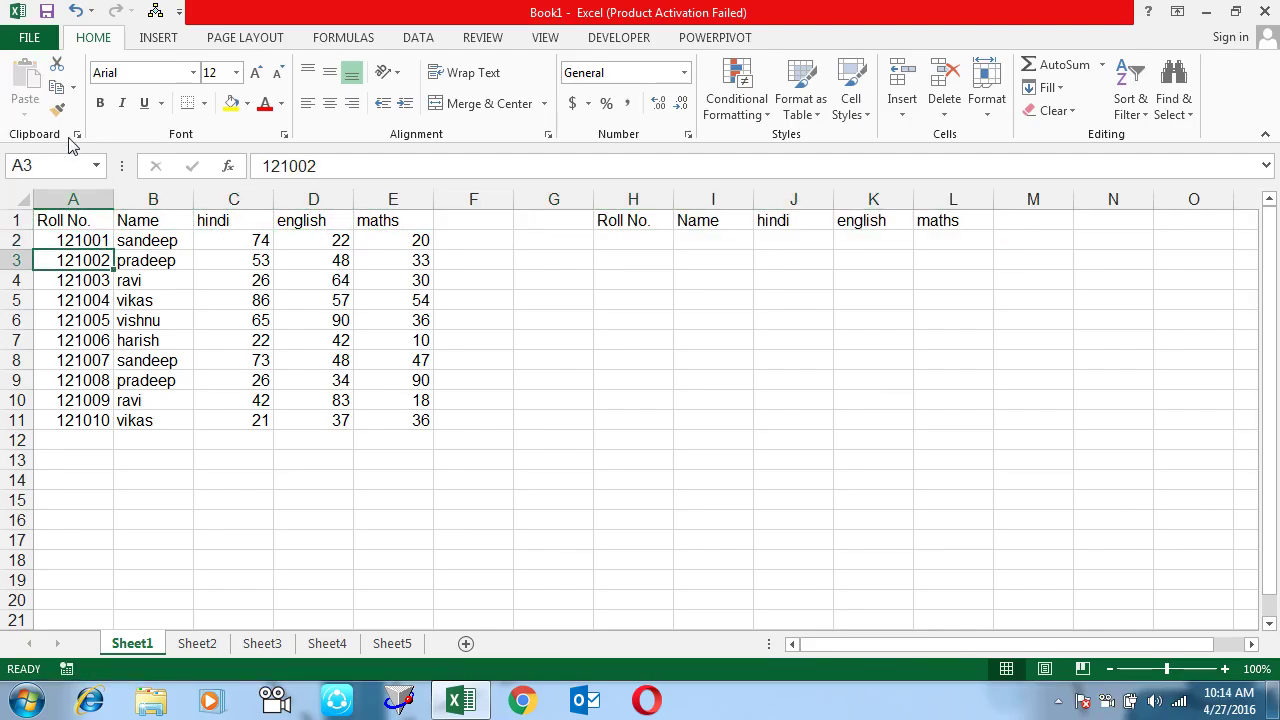
{"action": "left_click", "coordinate": [93, 303], "text": "ctrl"}
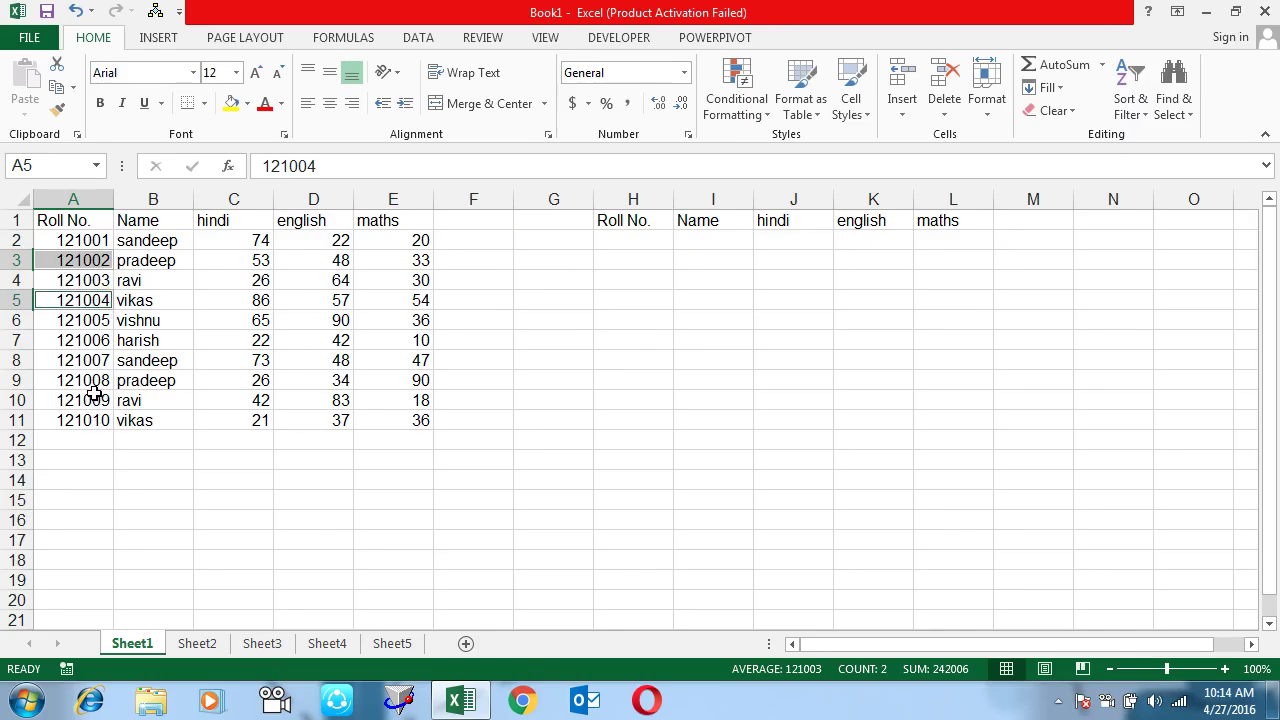
{"action": "left_click", "coordinate": [95, 385], "text": "ctrl"}
{"action": "left_click", "coordinate": [90, 423], "text": "ctrl"}
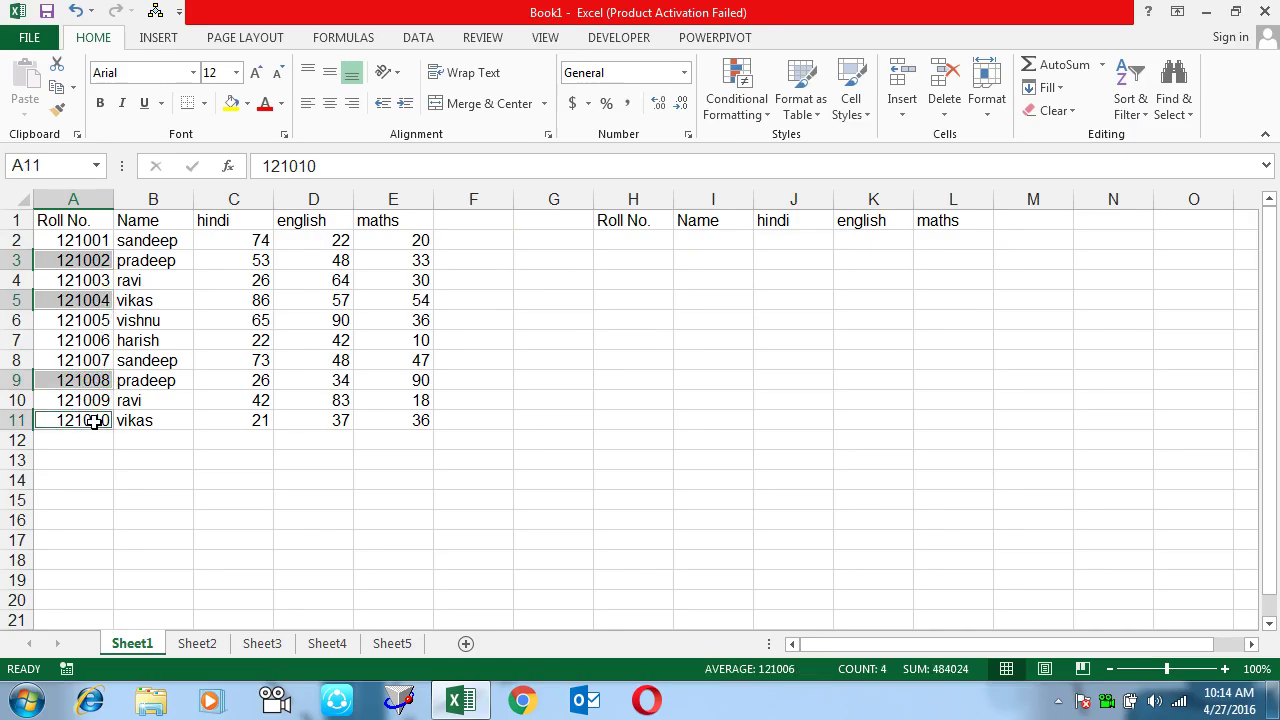
{"action": "key", "text": "ctrl+c"}
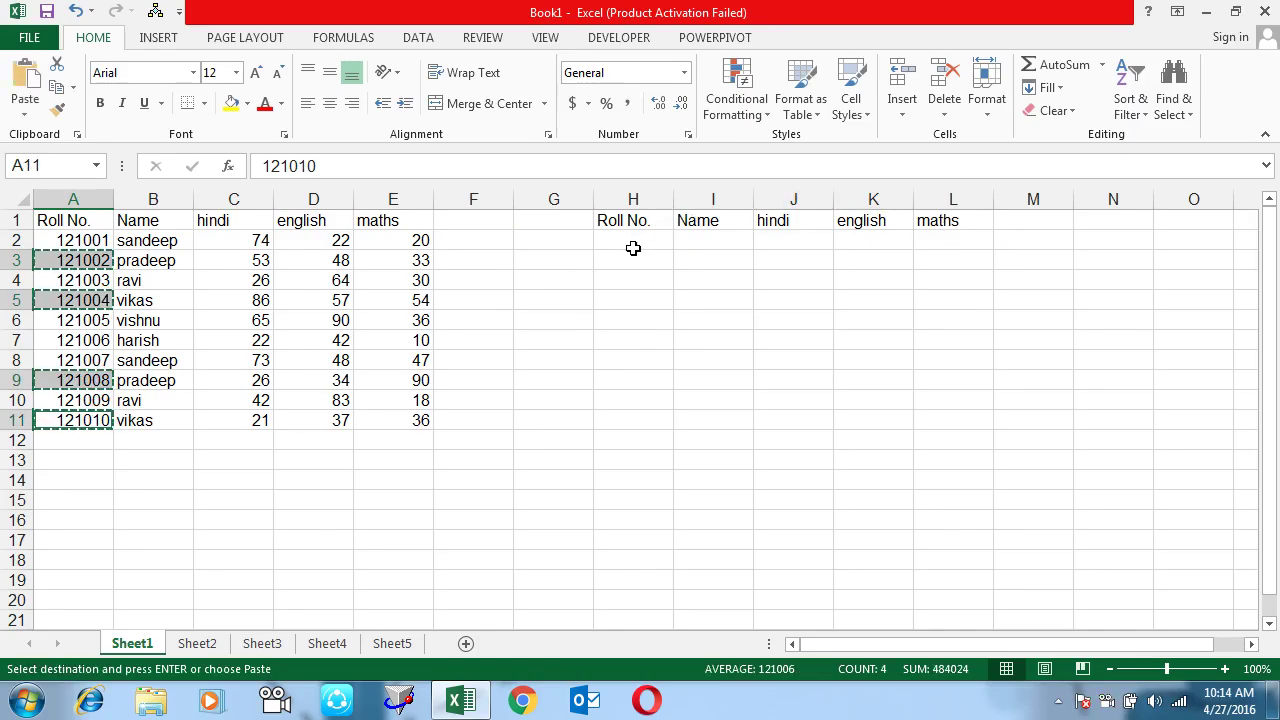
{"action": "left_click", "coordinate": [634, 247]}
{"action": "key", "text": "ctrl+v"}
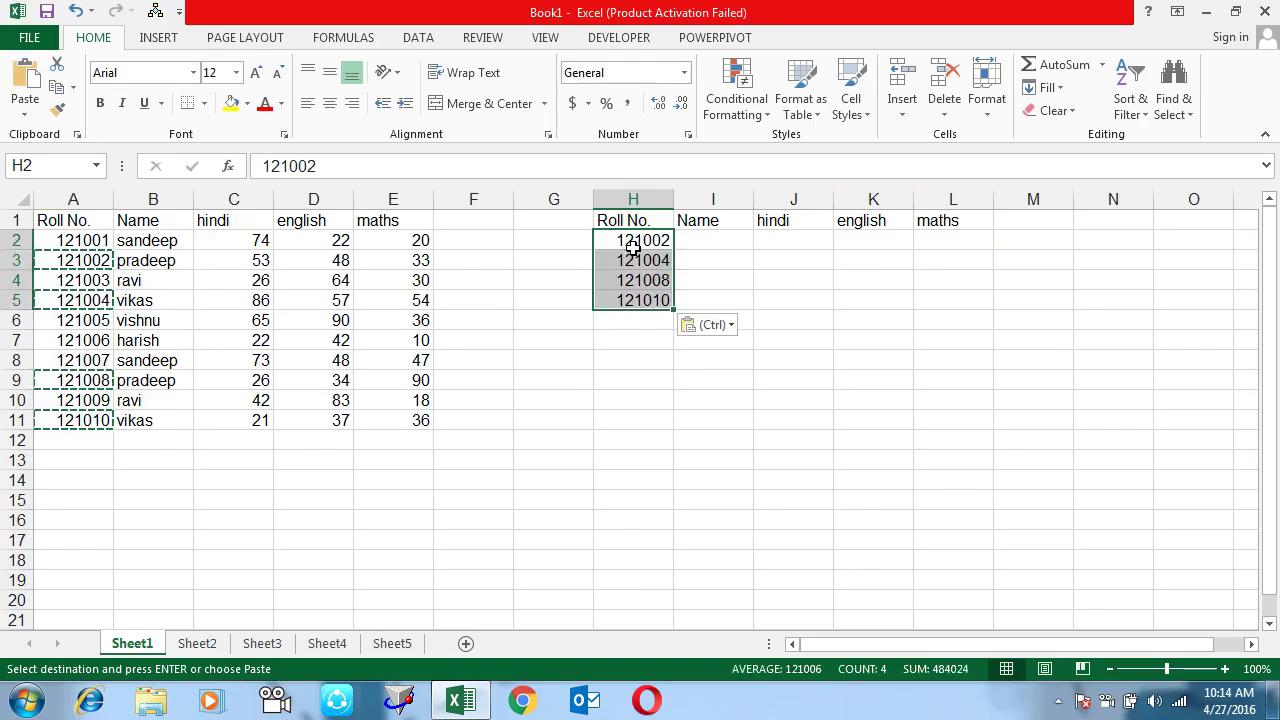
{"action": "key", "text": "Up"}
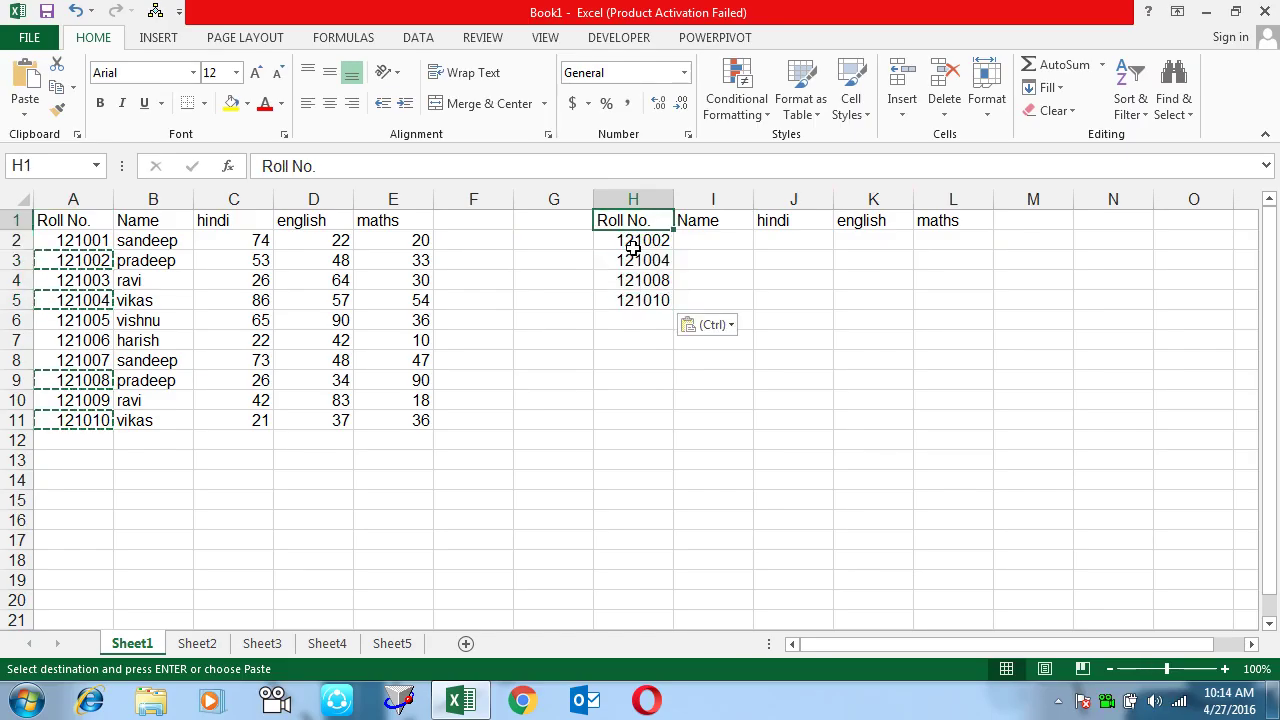
{"action": "key", "text": "Down"}
{"action": "key", "text": "Down"}
{"action": "key", "text": "Down"}
Enter =MATCH(H2,A1:A11,0) in I2 to find roll number 121002's position.
{"action": "key", "text": "Escape"}
{"action": "key", "text": "Up"}
{"action": "key", "text": "Up"}
{"action": "key", "text": "Right"}
{"action": "type", "text": "=ma"}
{"action": "key", "text": "Tab"}
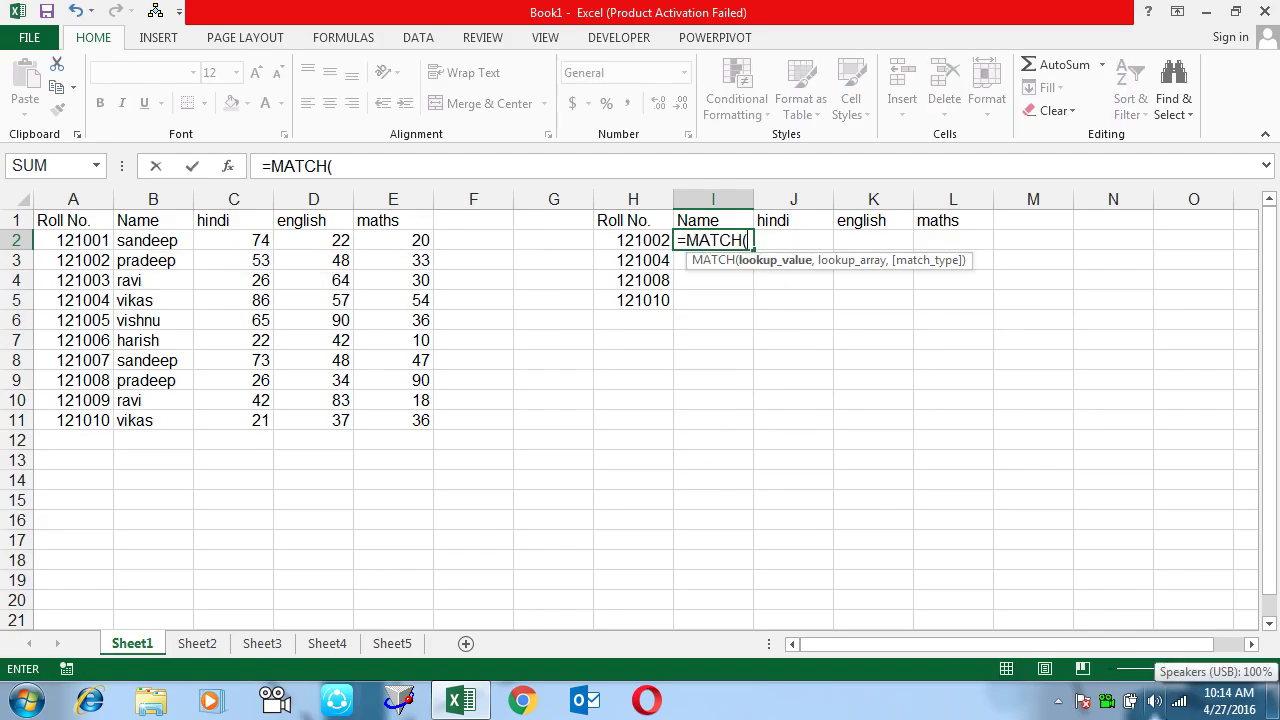
{"action": "left_click", "coordinate": [643, 238]}
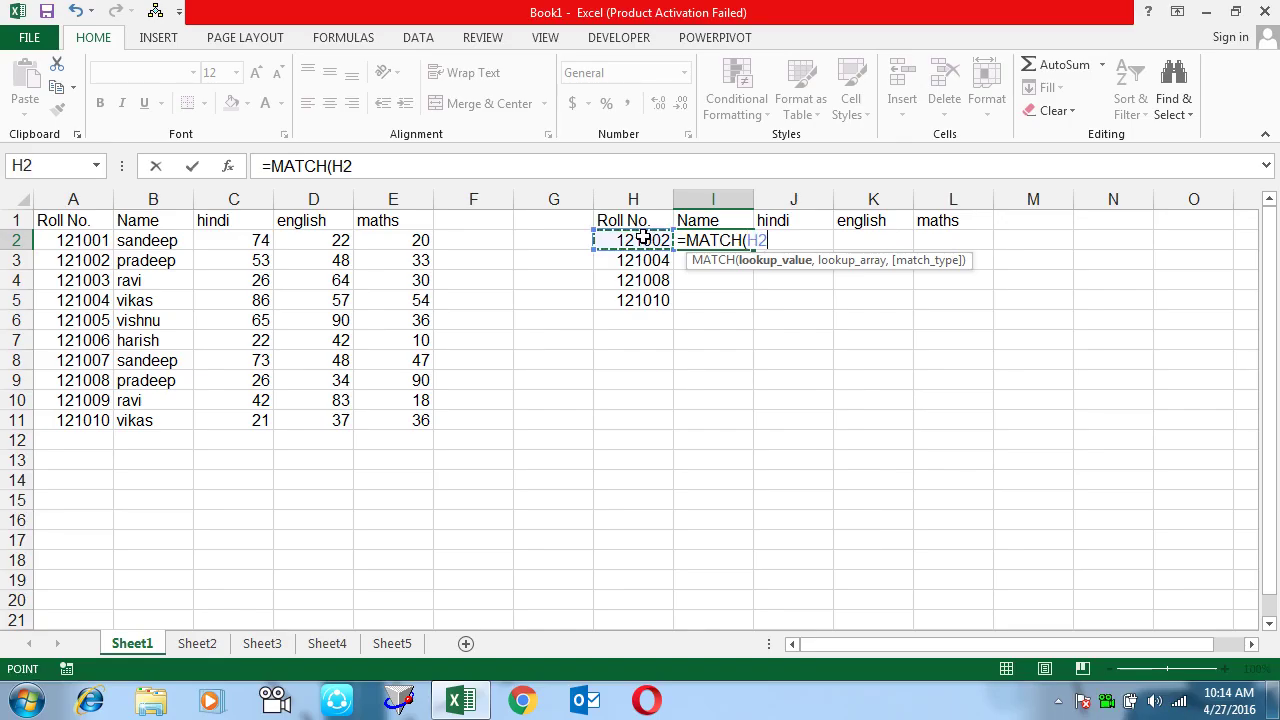
{"action": "type", "text": ","}
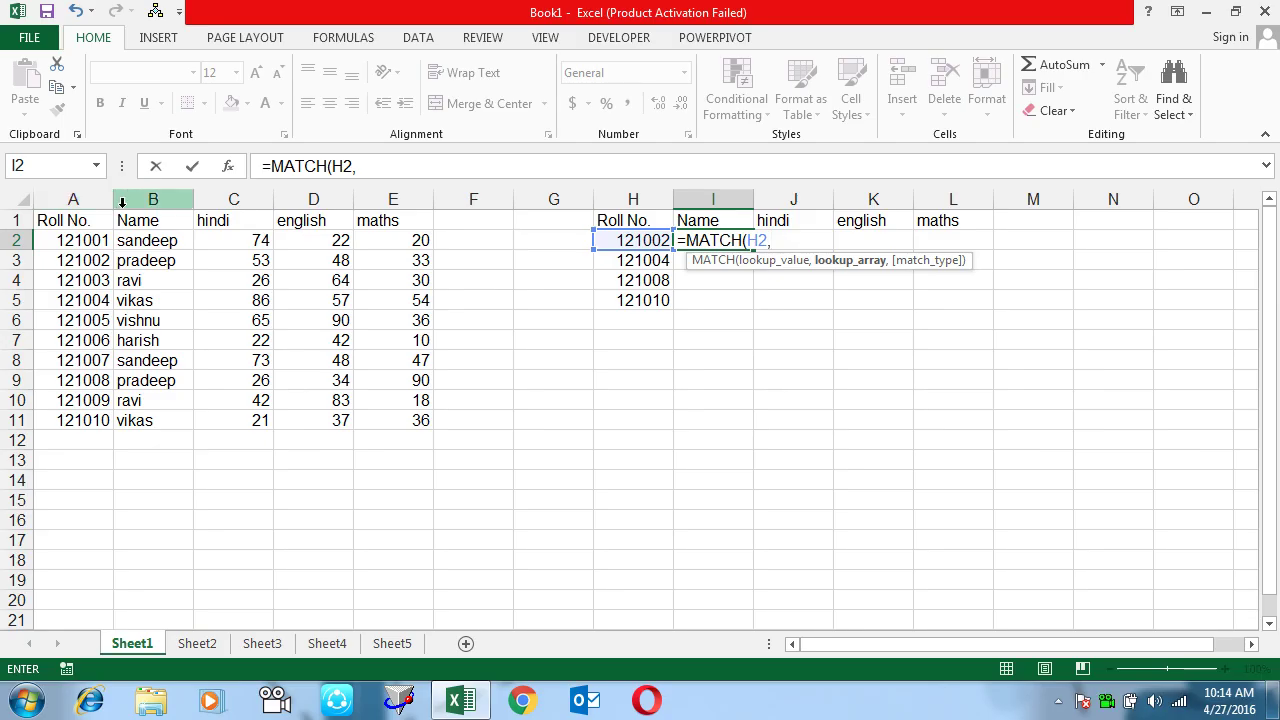
{"action": "mouse_move", "coordinate": [66, 221]}
{"action": "left_mouse_down"}
{"action": "mouse_move", "coordinate": [190, 231]}
{"action": "mouse_move", "coordinate": [416, 420]}
{"action": "mouse_move", "coordinate": [56, 432]}
{"action": "left_mouse_up"}
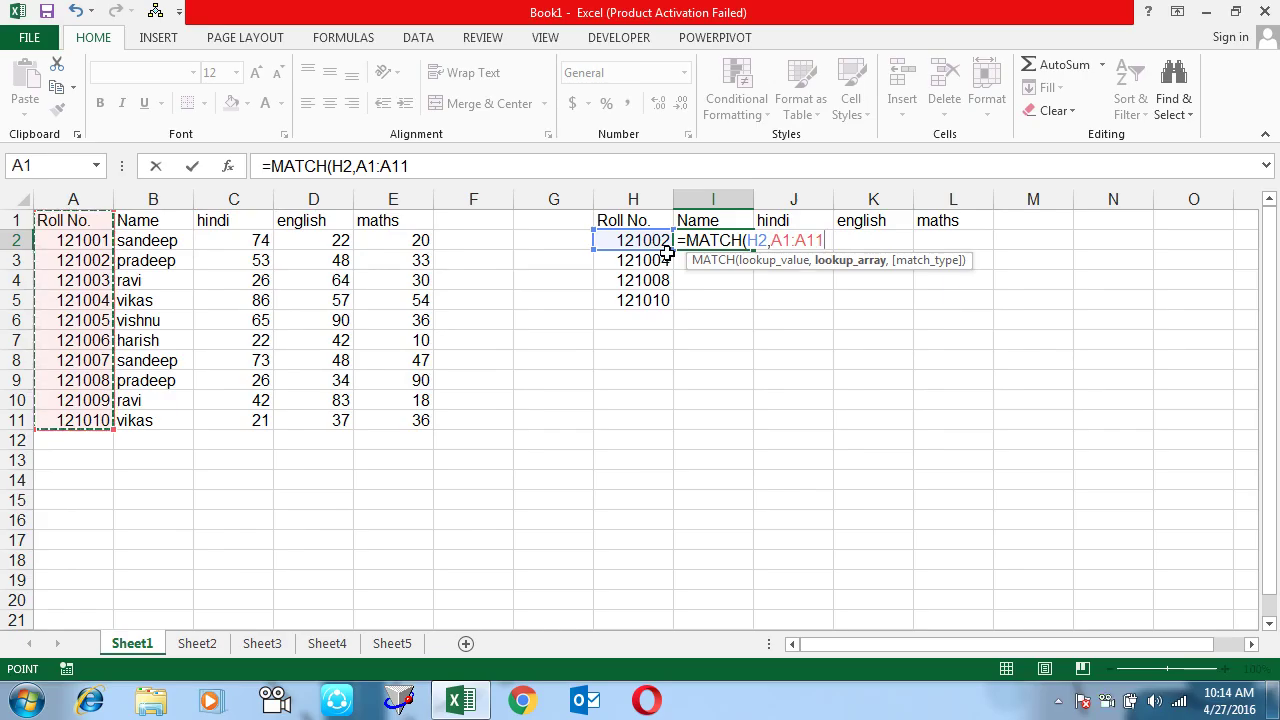
{"action": "type", "text": ","}
{"action": "key", "text": "Down"}
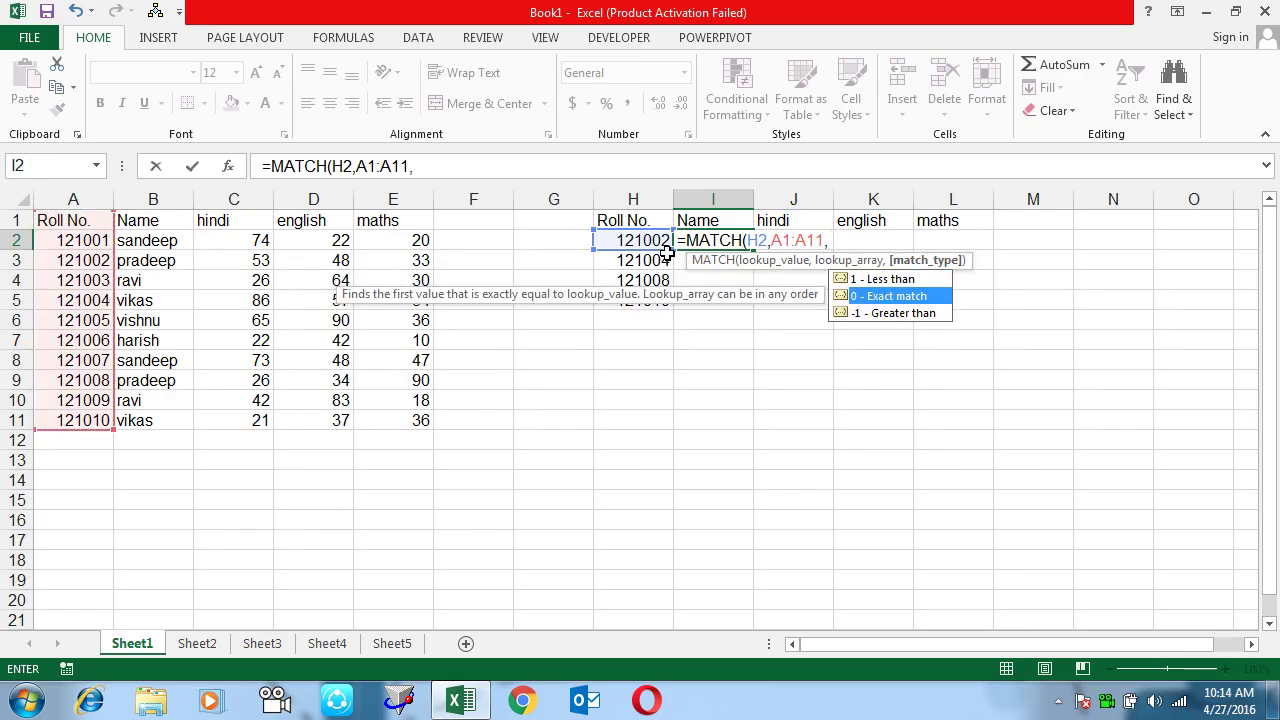
{"action": "key", "text": "Tab"}
{"action": "type", "text": ")"}
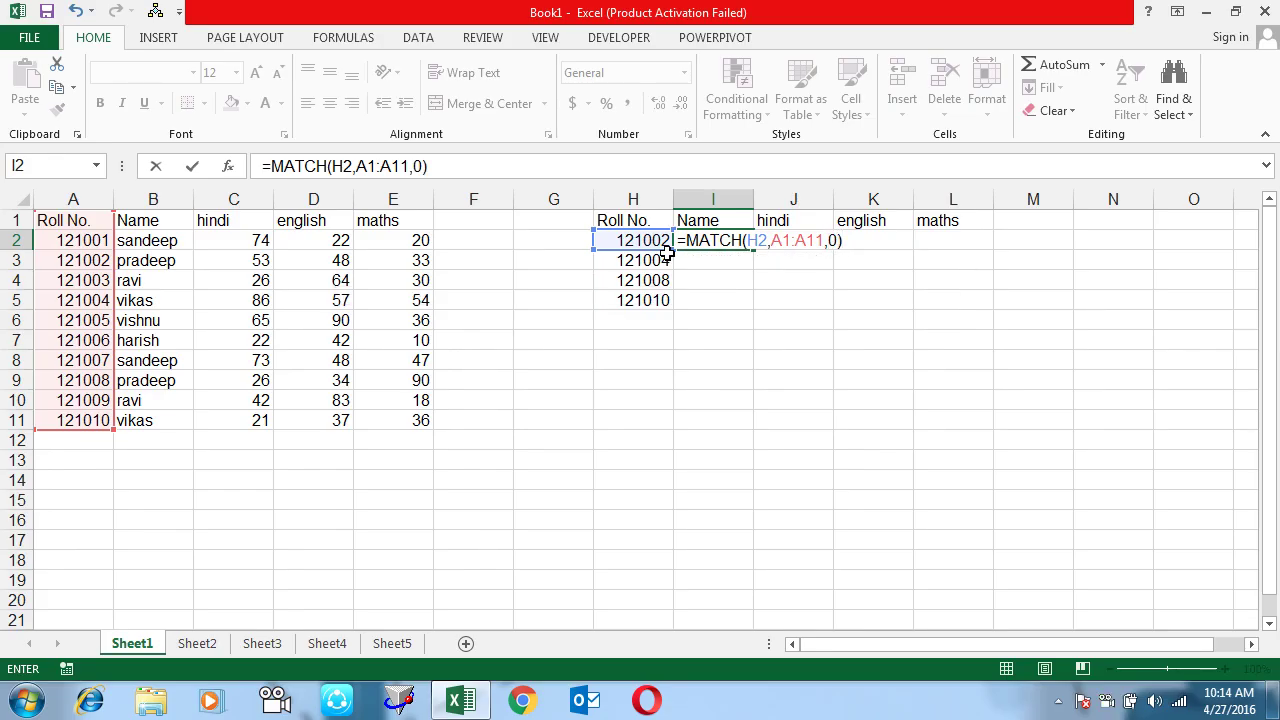
{"action": "key", "text": "Return"}
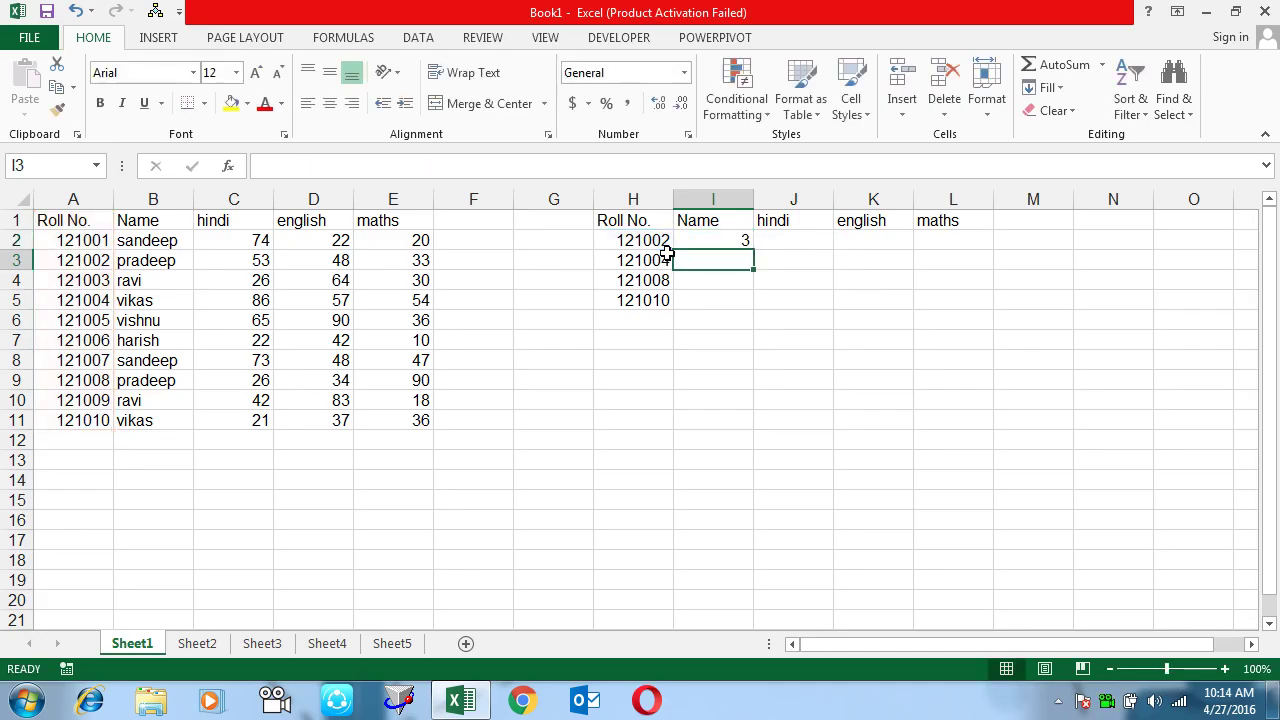
Reopen the I2 MATCH formula to review its references, leaving it unchanged.
{"action": "key", "text": "Up"}
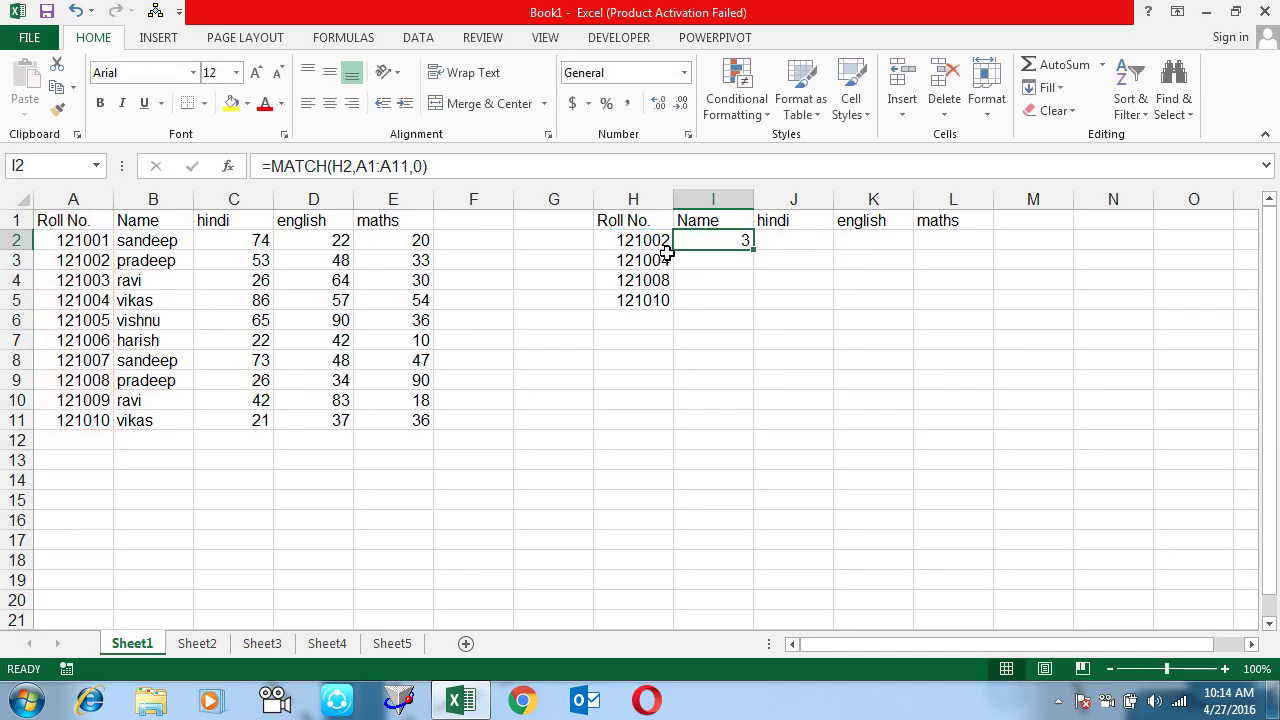
{"action": "key", "text": "F2"}
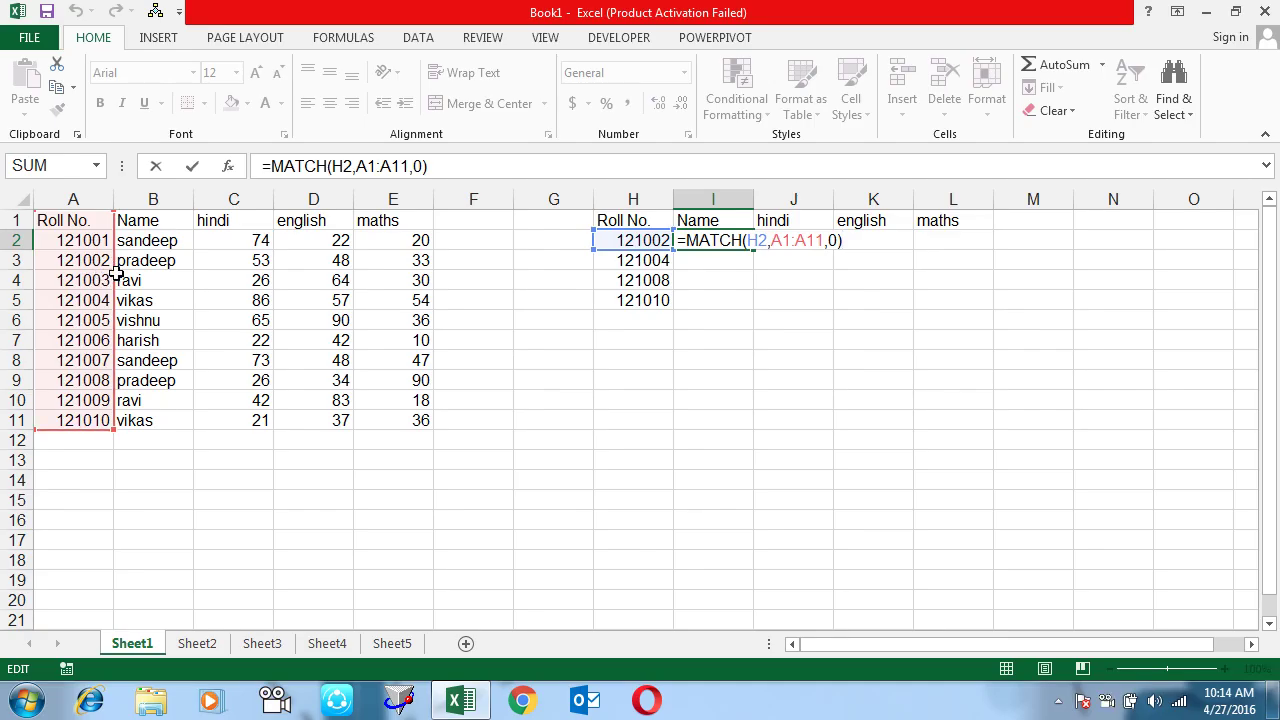
{"action": "key", "text": "Return"}
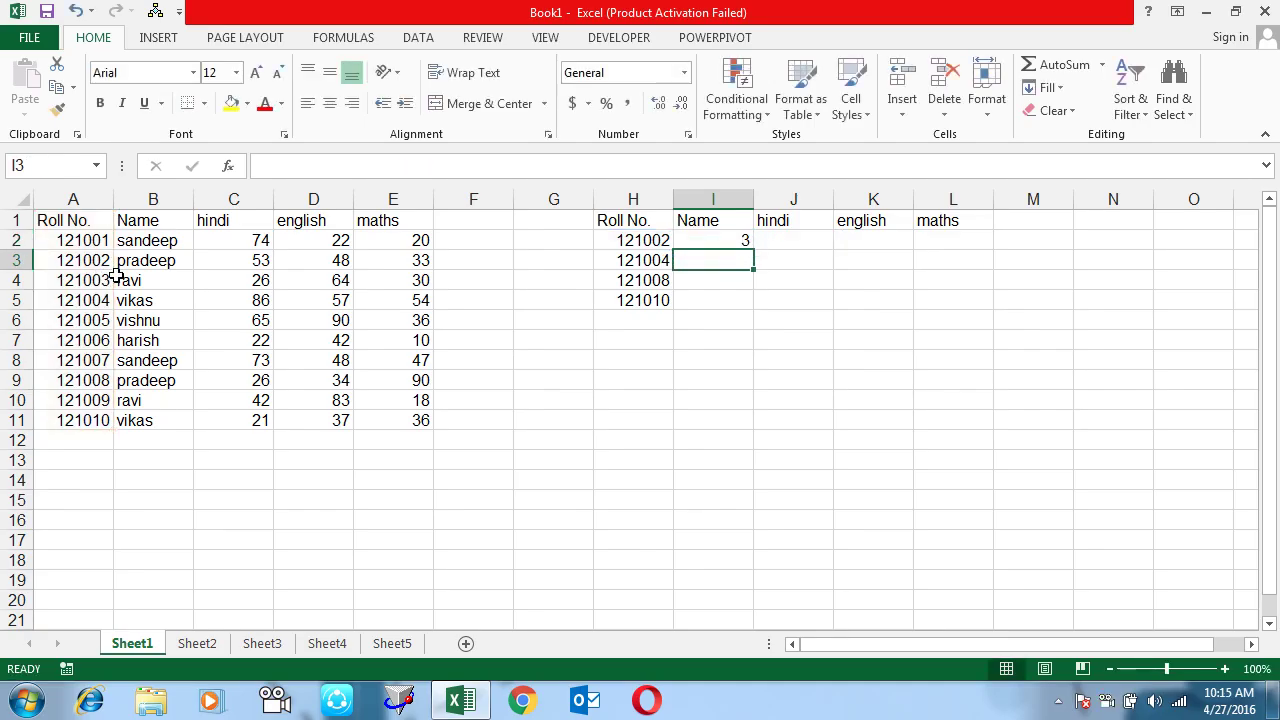
{"action": "key", "text": "Up"}
{"action": "key", "text": "F2"}
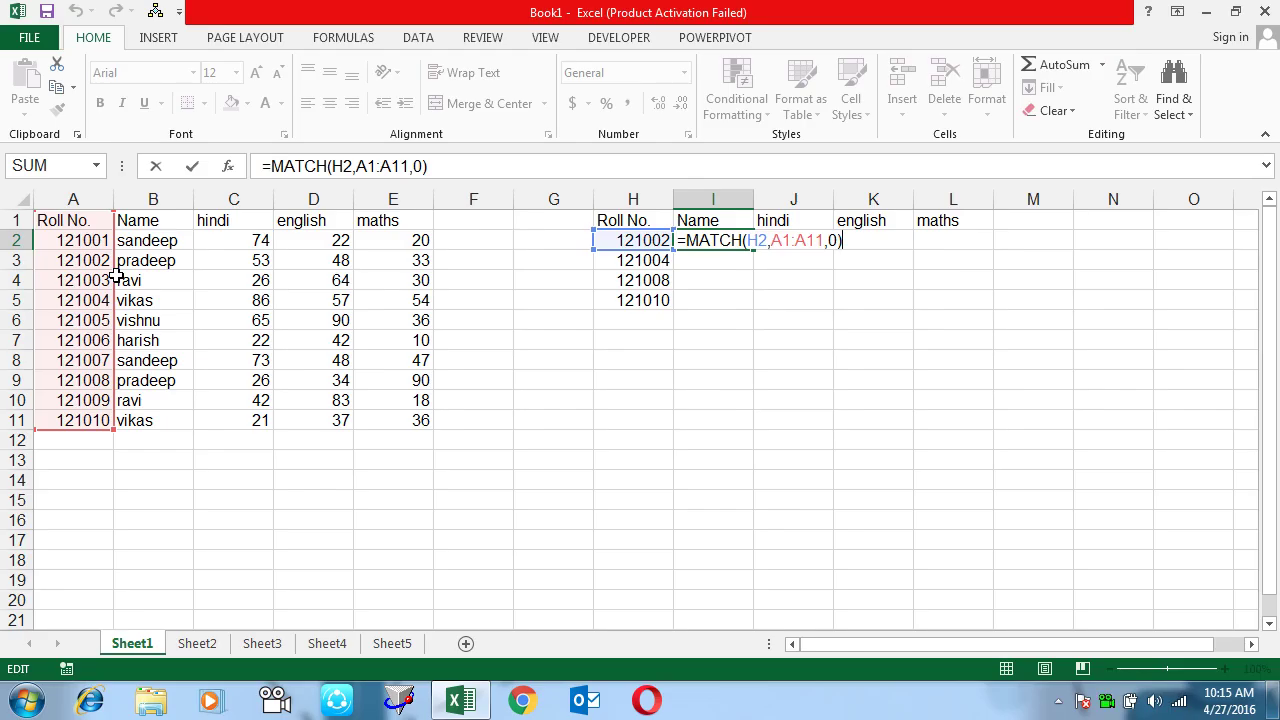
{"action": "key", "text": "Return"}
Select A1:A11 and step through it to confirm 121002 is third.
{"action": "key", "text": "Up"}
{"action": "key", "text": "Left"}
{"action": "key", "text": "Left"}
{"action": "key", "text": "Left"}
{"action": "key", "text": "Left"}
{"action": "key", "text": "Left"}
{"action": "key", "text": "Left"}
{"action": "key", "text": "Left"}
{"action": "key", "text": "Left"}
{"action": "key", "text": "Up"}
{"action": "key", "text": "ctrl+shift+Down"}
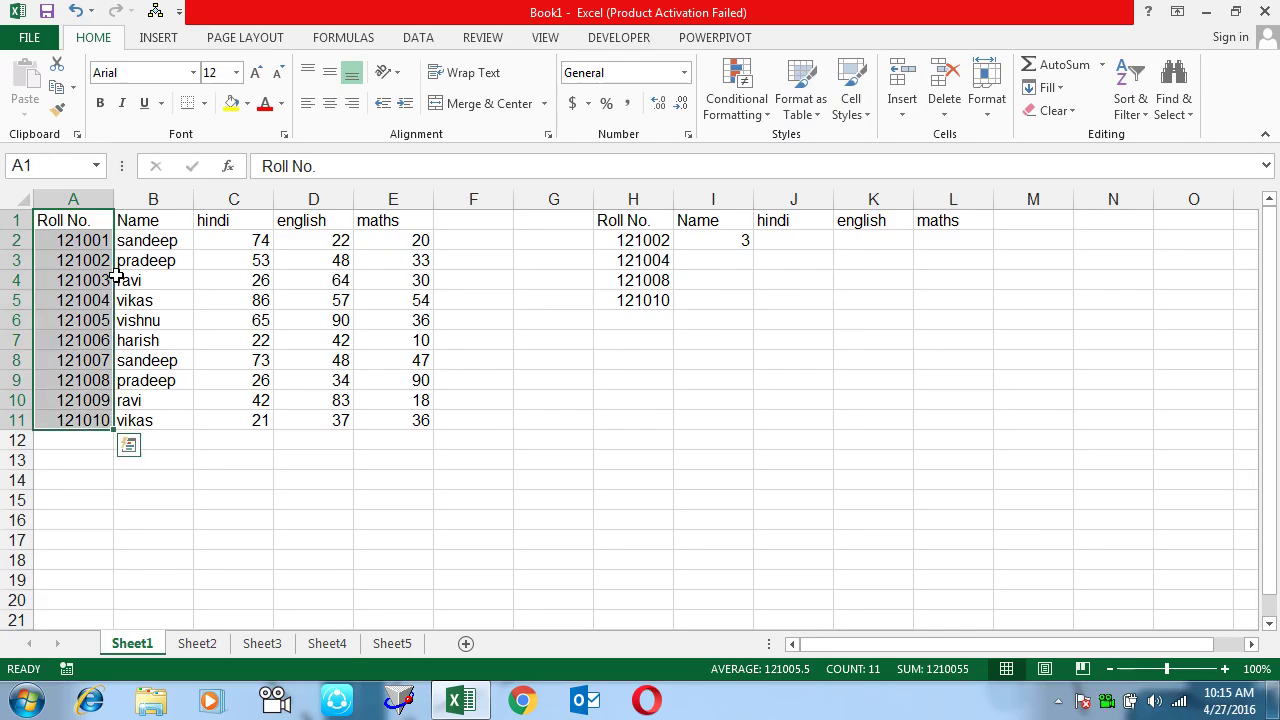
{"action": "key", "text": "Return"}
{"action": "key", "text": "Return"}
{"action": "key", "text": "Return"}
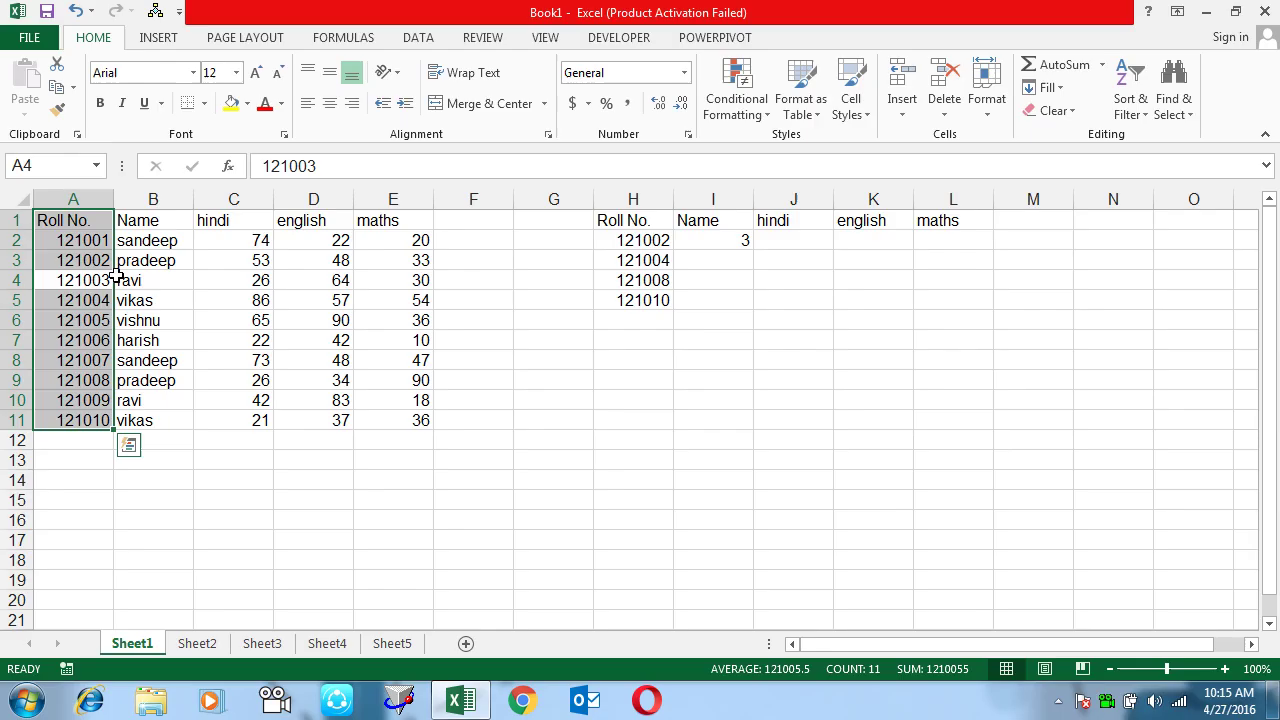
{"action": "key", "text": "Right"}
{"action": "key", "text": "Right"}
{"action": "key", "text": "Right"}
{"action": "key", "text": "Right"}
{"action": "key", "text": "Right"}
{"action": "key", "text": "Right"}
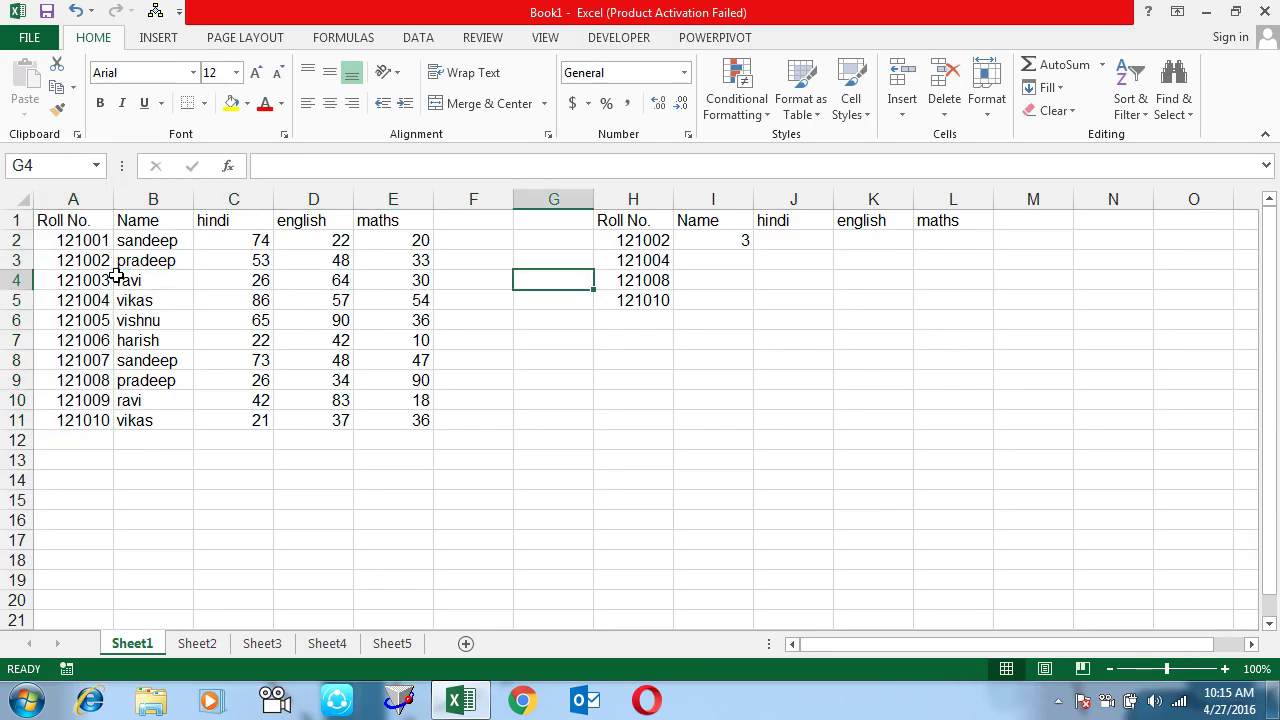
{"action": "key", "text": "Right"}
{"action": "key", "text": "Right"}
{"action": "key", "text": "Right"}
Enter =INDEX(A1:A11,3) in J2, returning 121002.
{"action": "key", "text": "Up"}
{"action": "key", "text": "Up"}
{"action": "type", "text": "="}
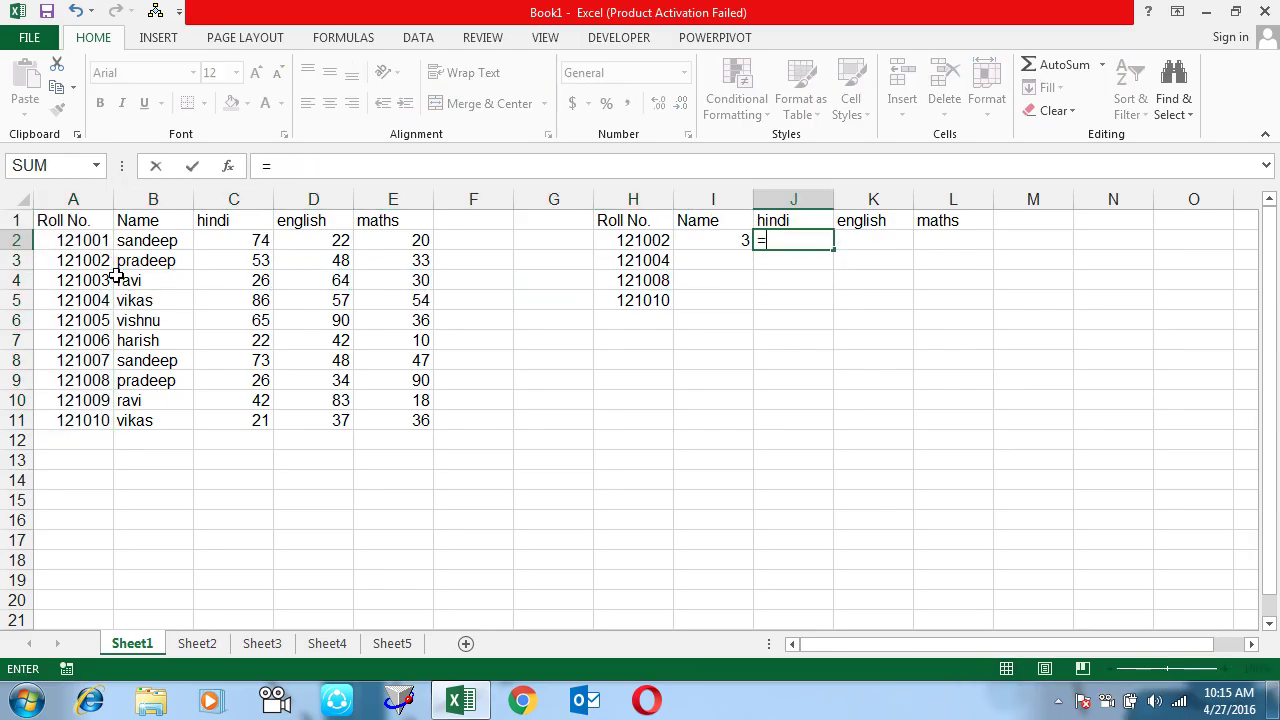
{"action": "type", "text": "ind"}
{"action": "key", "text": "Tab"}
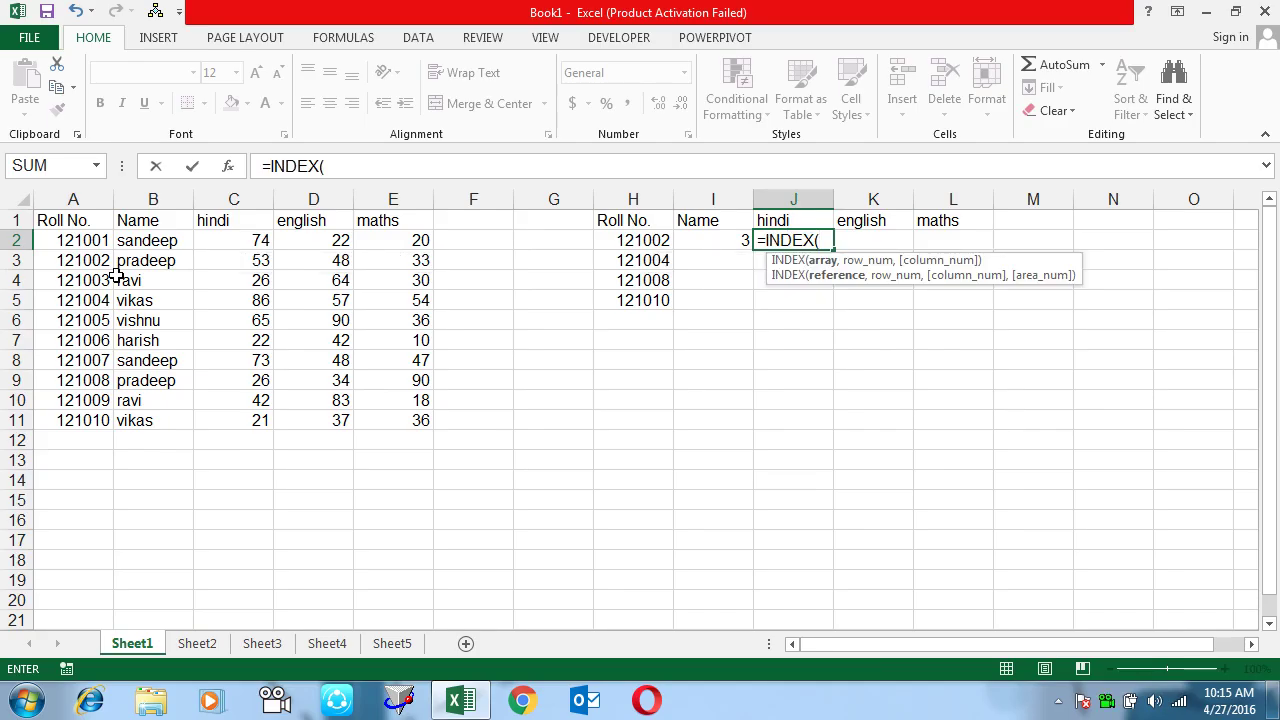
{"action": "mouse_move", "coordinate": [97, 214]}
{"action": "left_mouse_down"}
{"action": "mouse_move", "coordinate": [78, 421]}
{"action": "mouse_move", "coordinate": [97, 420]}
{"action": "left_mouse_up"}
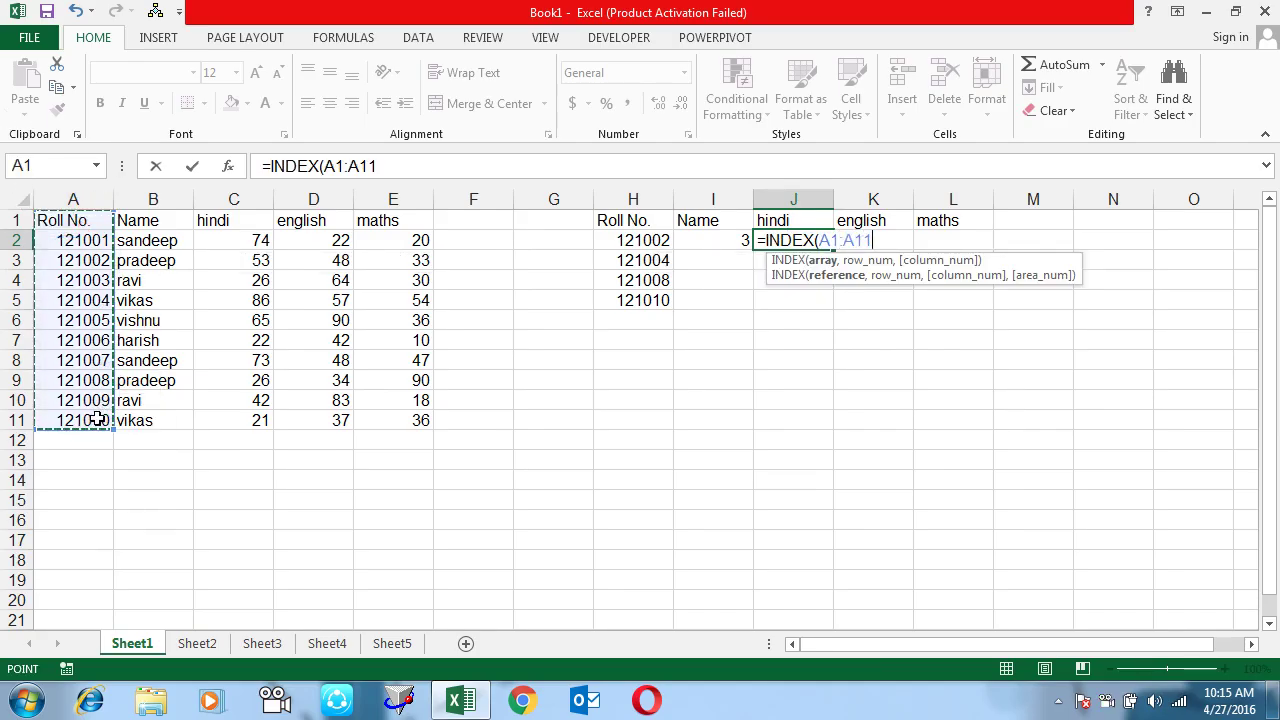
{"action": "type", "text": ",3)"}
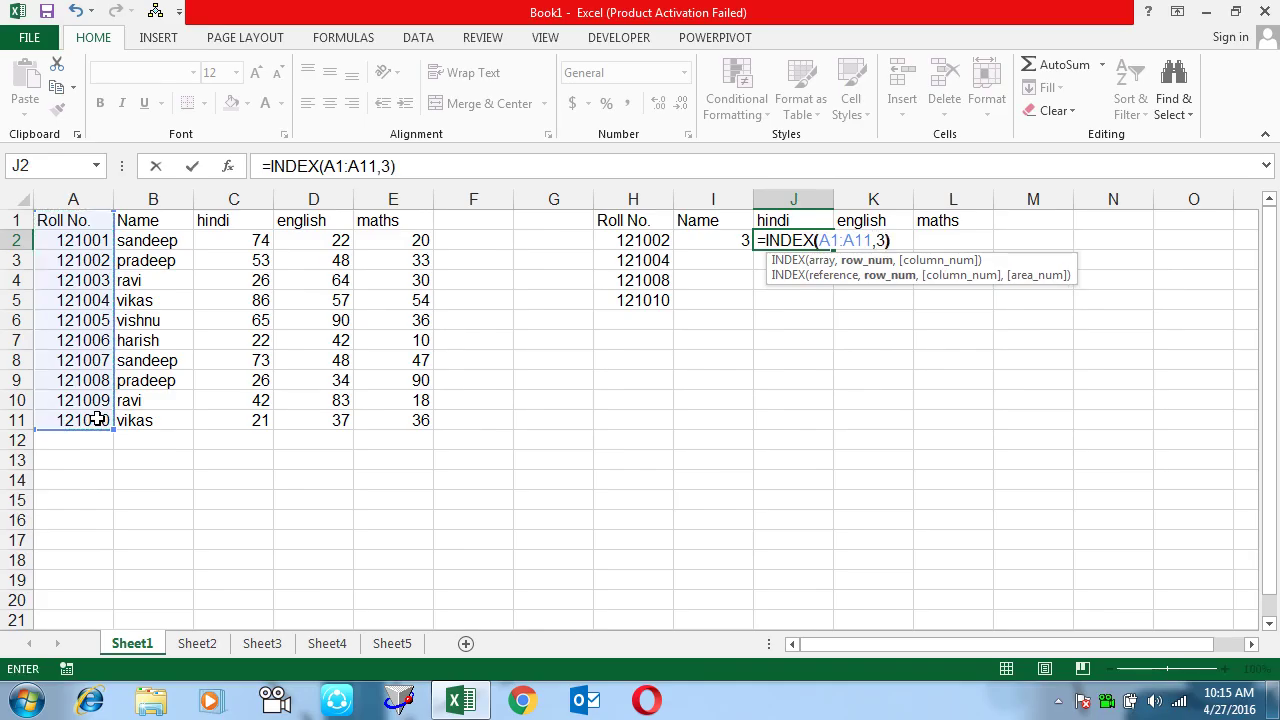
{"action": "key", "text": "Return"}
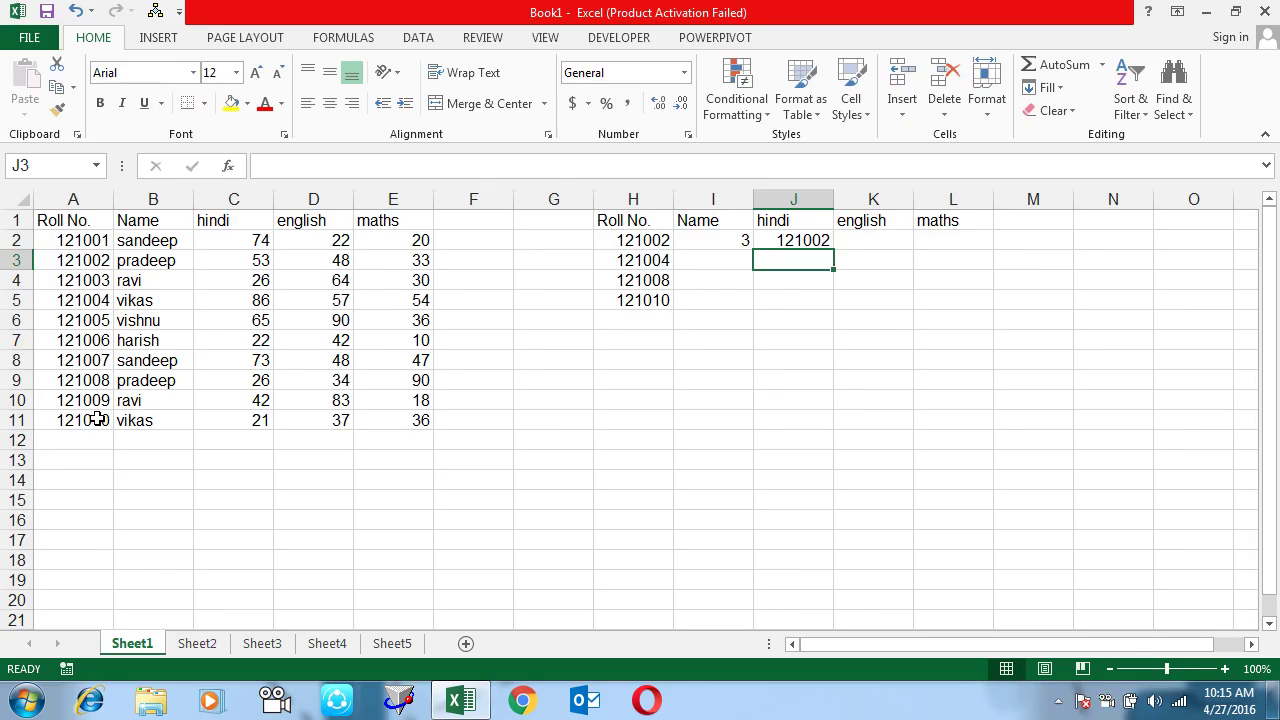
Change the INDEX range to B1:B11 so J2 shows pradeep, then select I2:J2.
{"action": "key", "text": "Up"}
{"action": "key", "text": "F2"}
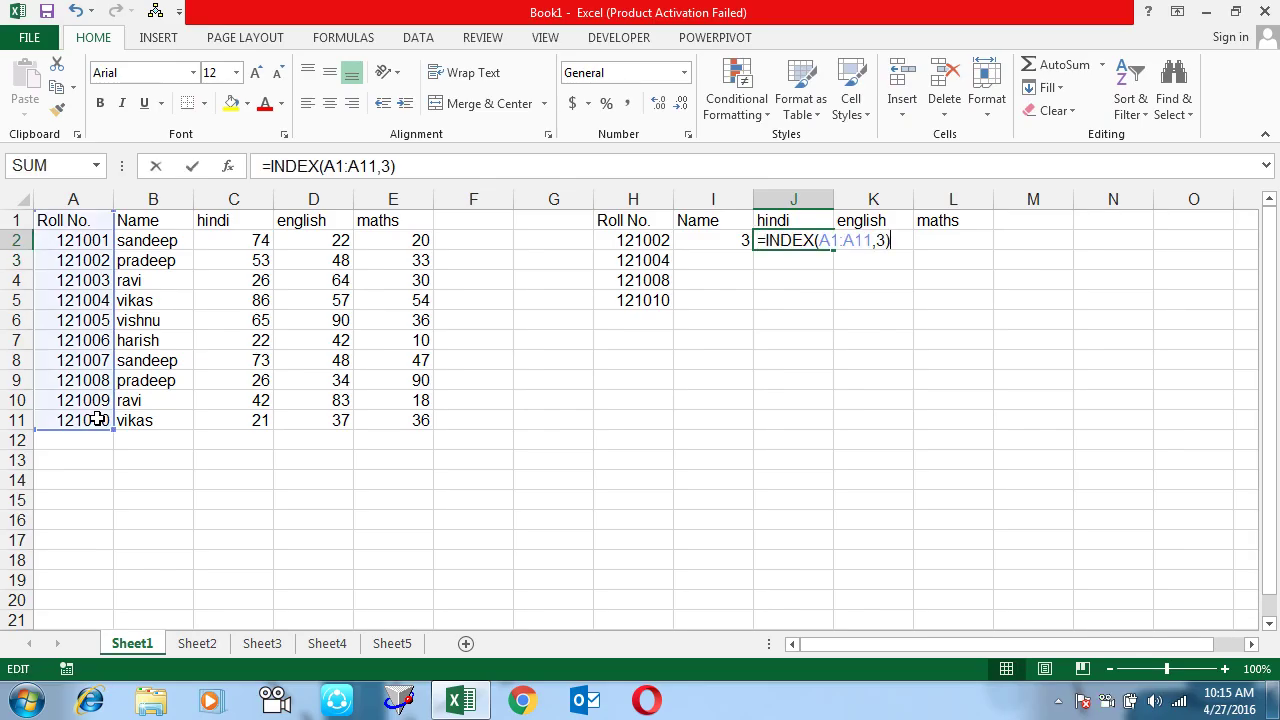
{"action": "left_click_drag", "start_coordinate": [114, 243], "coordinate": [172, 252]}
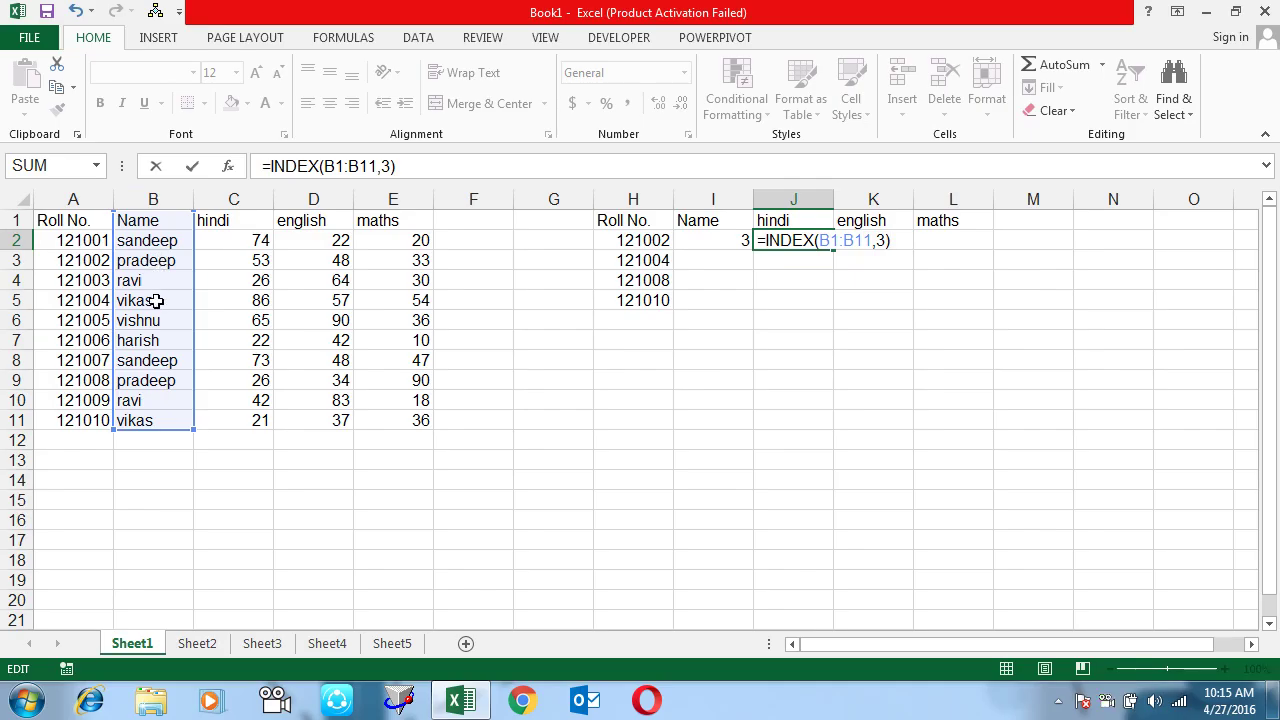
{"action": "key", "text": "Return"}
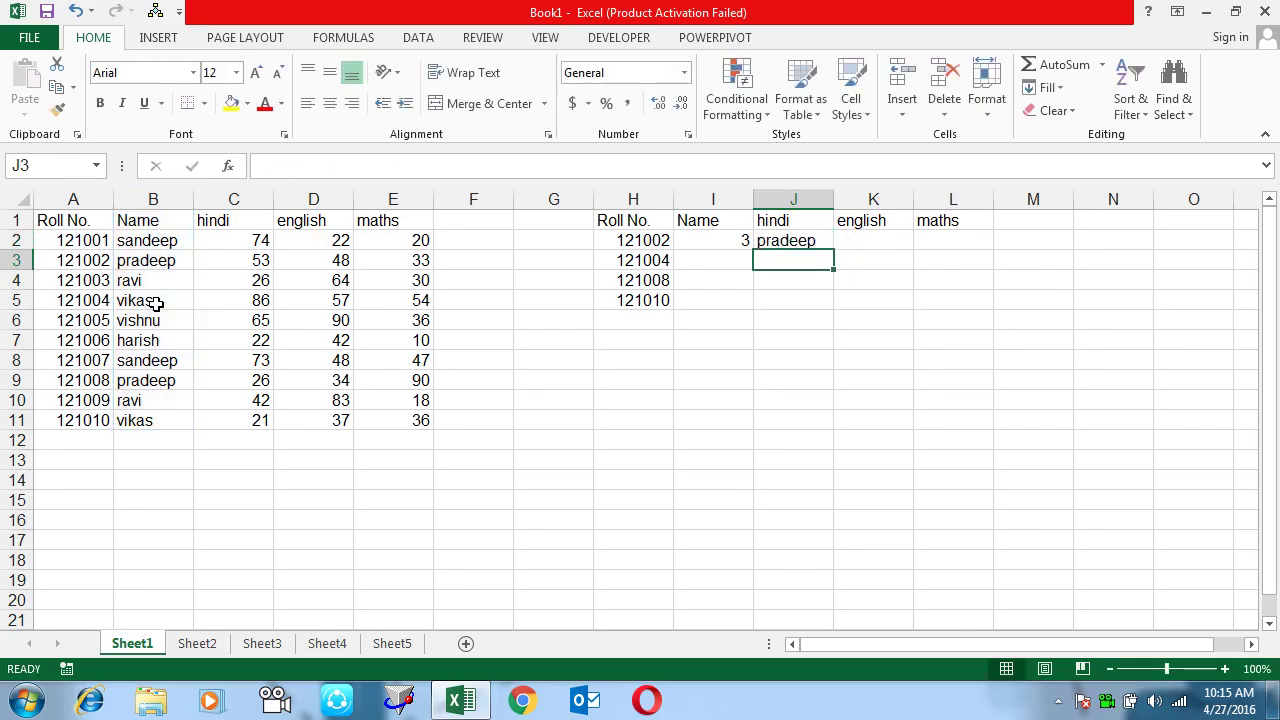
{"action": "key", "text": "Up"}
{"action": "key", "text": "Left"}
{"action": "key", "text": "shift+Right"}
Clear I2:J2 and start =INDEX($B$1:$B$11 in I2.
{"action": "key", "text": "Delete"}
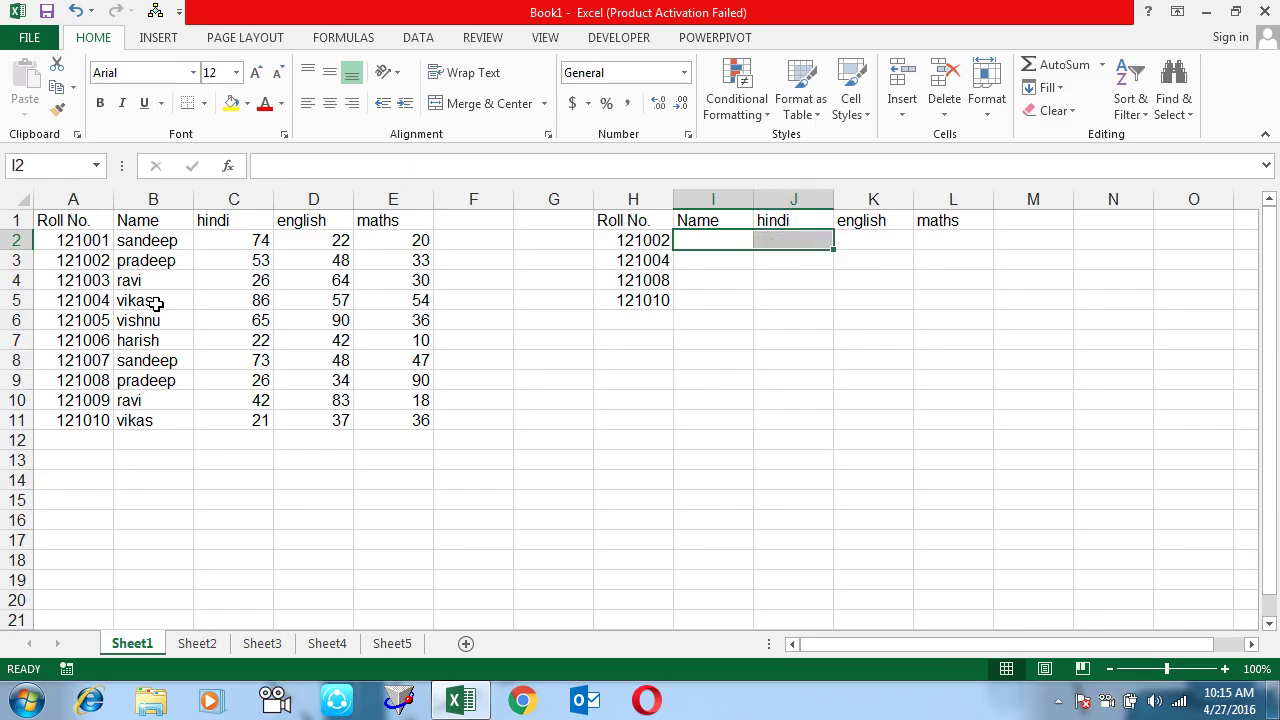
{"action": "key", "text": "Left"}
{"action": "key", "text": "Right"}
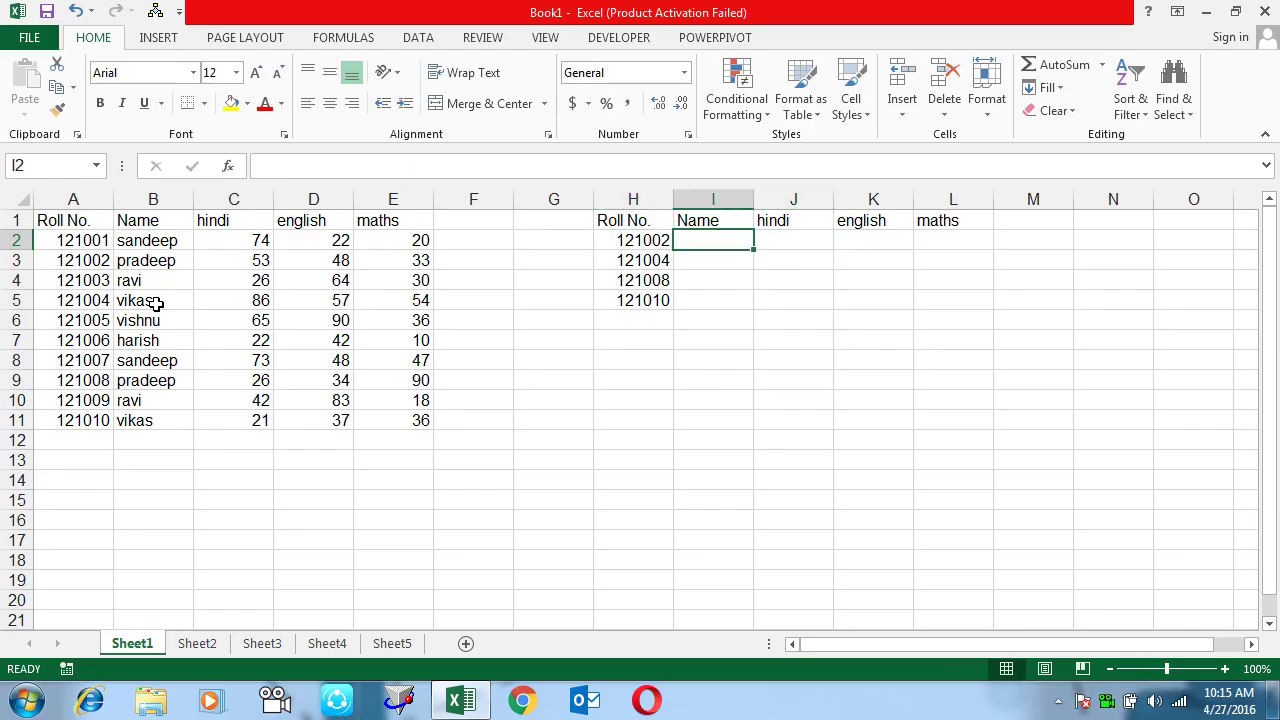
{"action": "type", "text": "=ind"}
{"action": "key", "text": "Tab"}
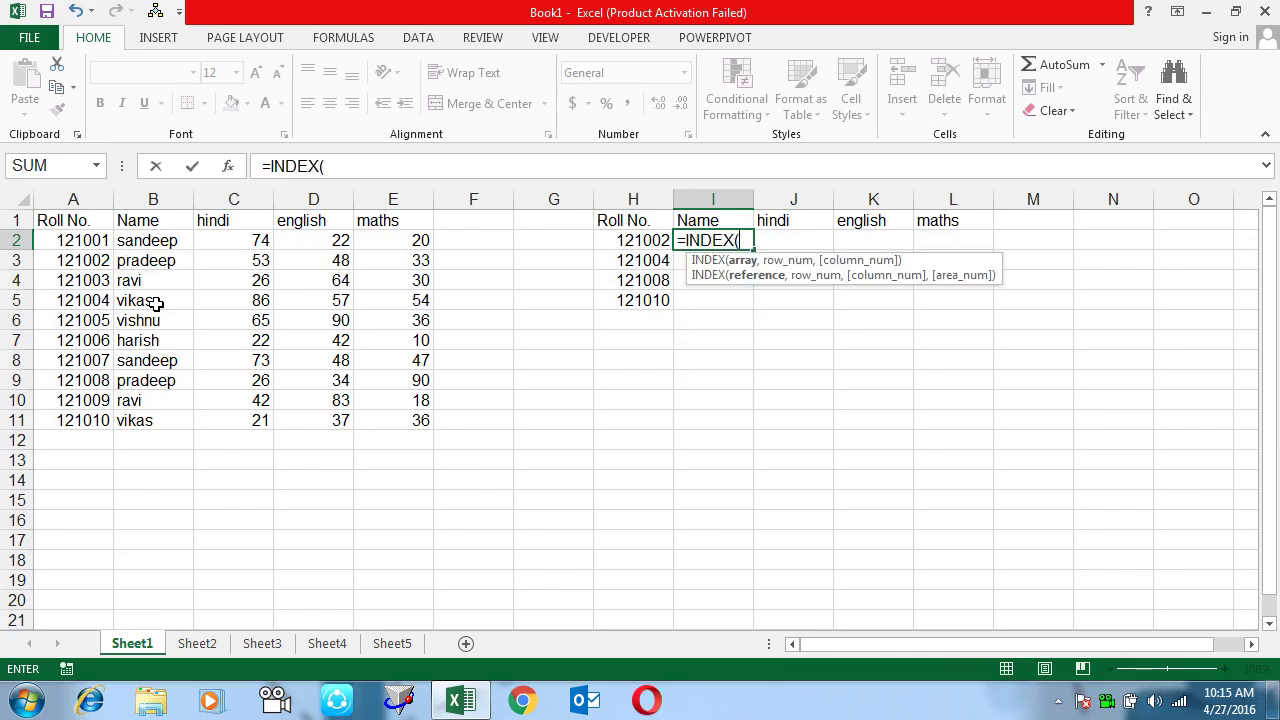
{"action": "left_click_drag", "start_coordinate": [151, 220], "coordinate": [150, 423]}
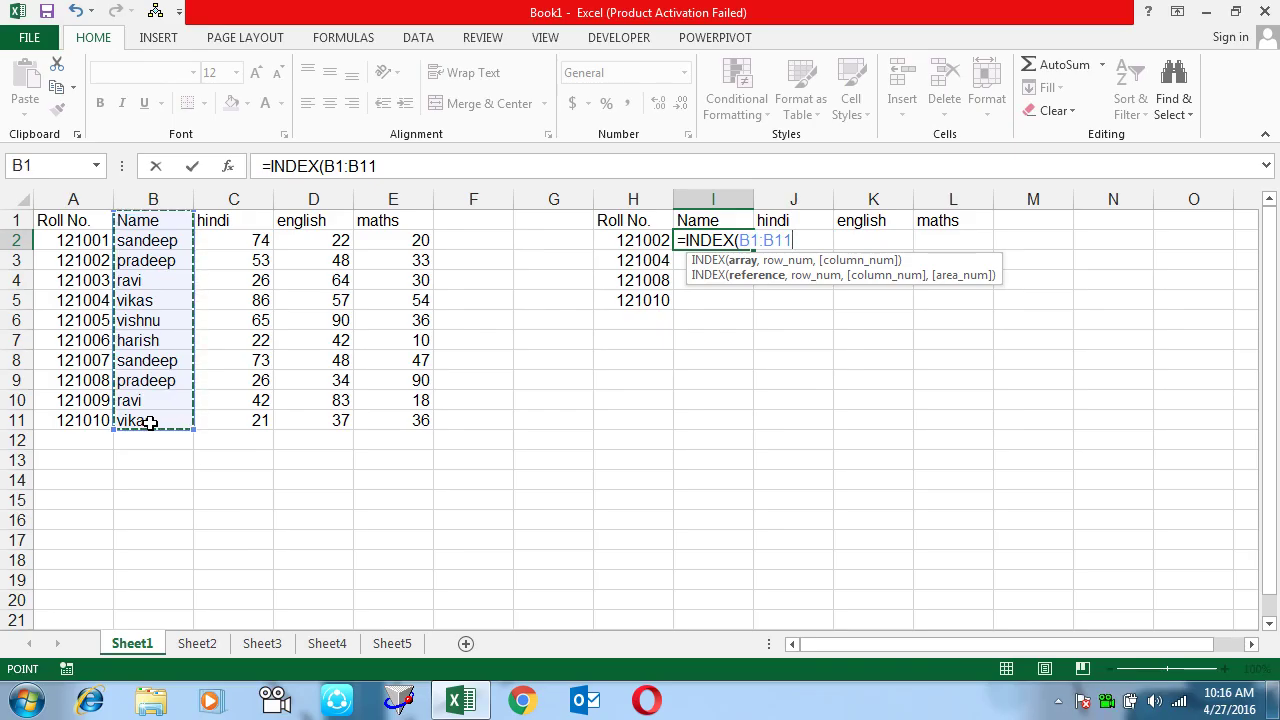
{"action": "key", "text": "F4"}
Nest MATCH($H2,$A$1:$A$11,0) to complete the lookup, returning pradeep.
{"action": "type", "text": ","}
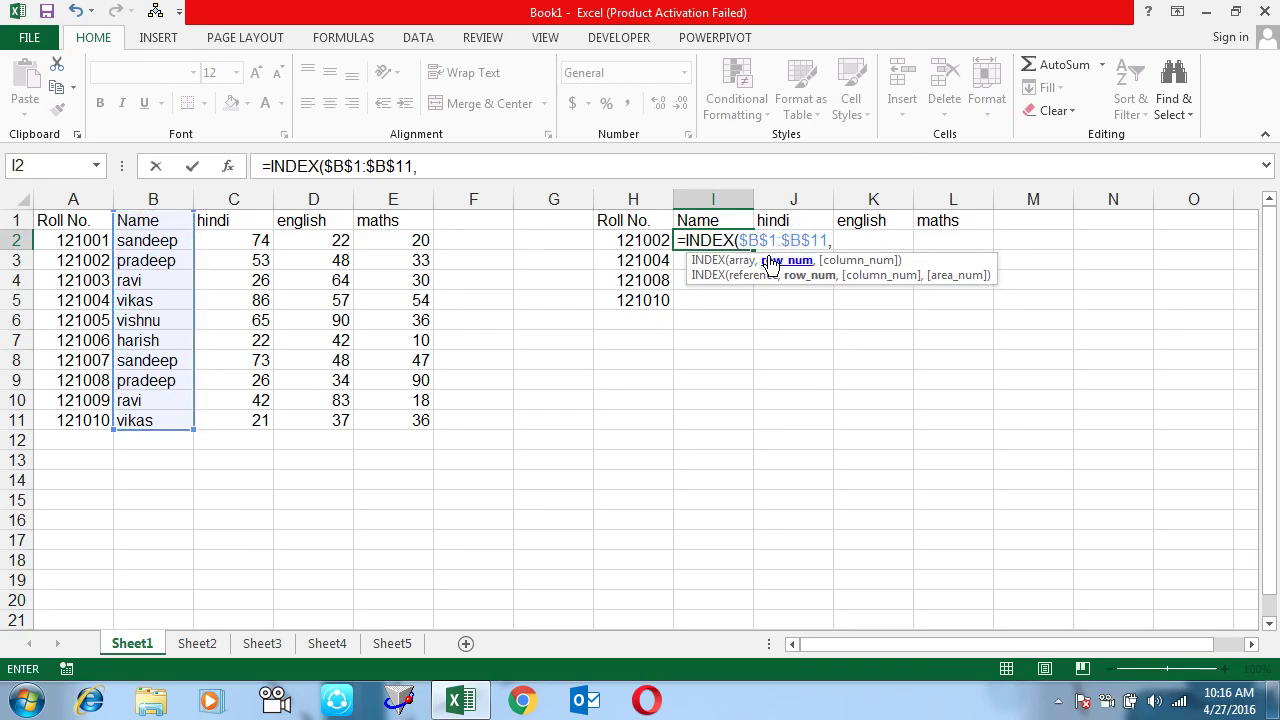
{"action": "type", "text": "ma"}
{"action": "key", "text": "Tab"}
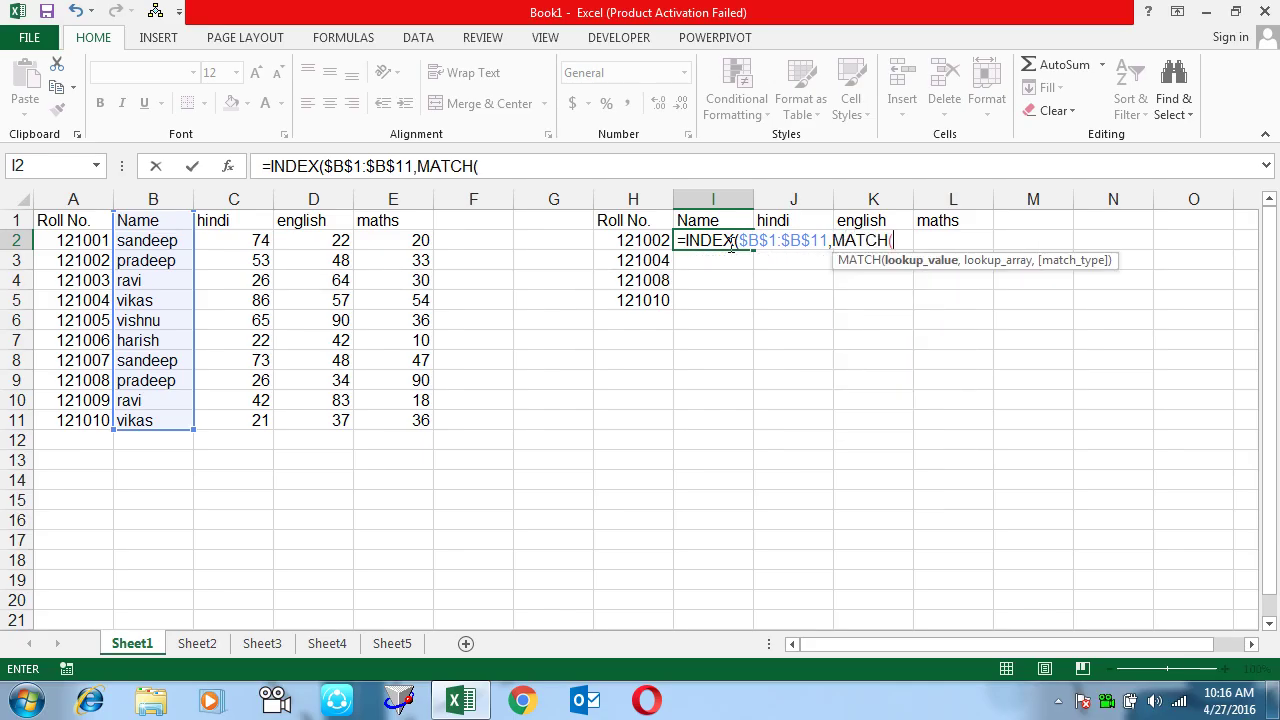
{"action": "left_click", "coordinate": [645, 240]}
{"action": "key", "text": "F4"}
{"action": "key", "text": "F4"}
{"action": "key", "text": "F4"}
{"action": "type", "text": ","}
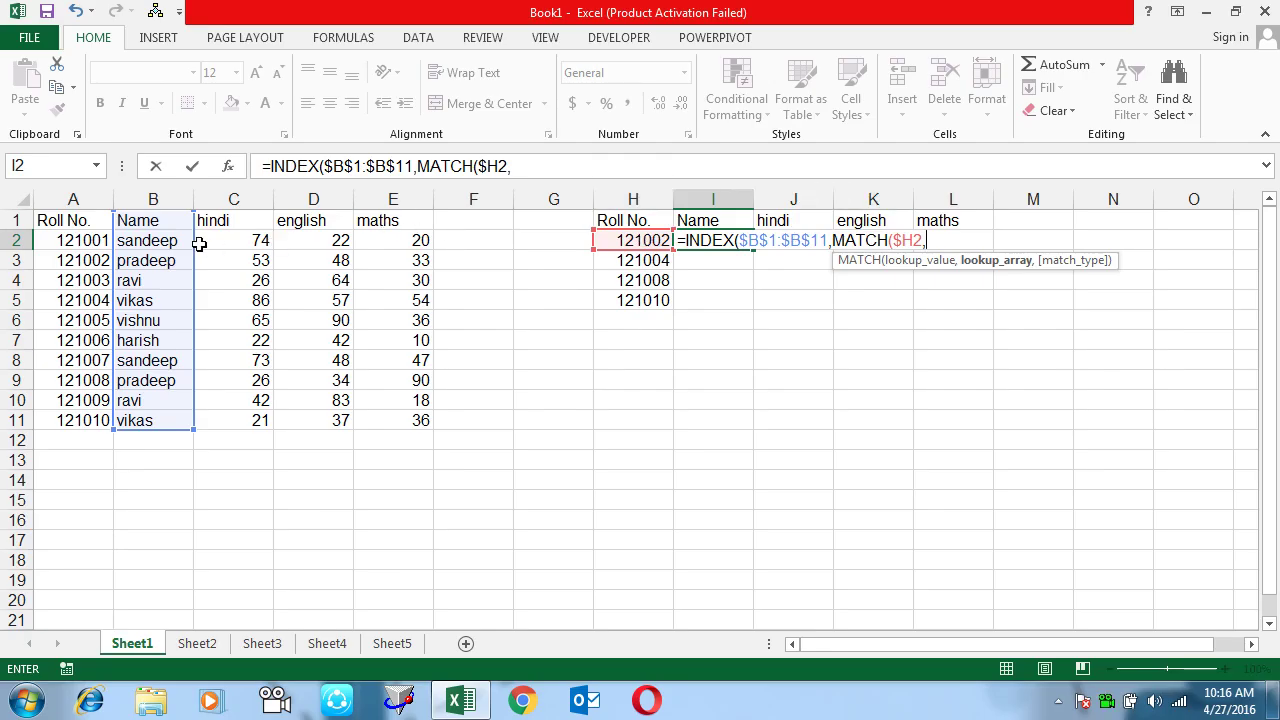
{"action": "left_click_drag", "start_coordinate": [59, 217], "coordinate": [88, 420]}
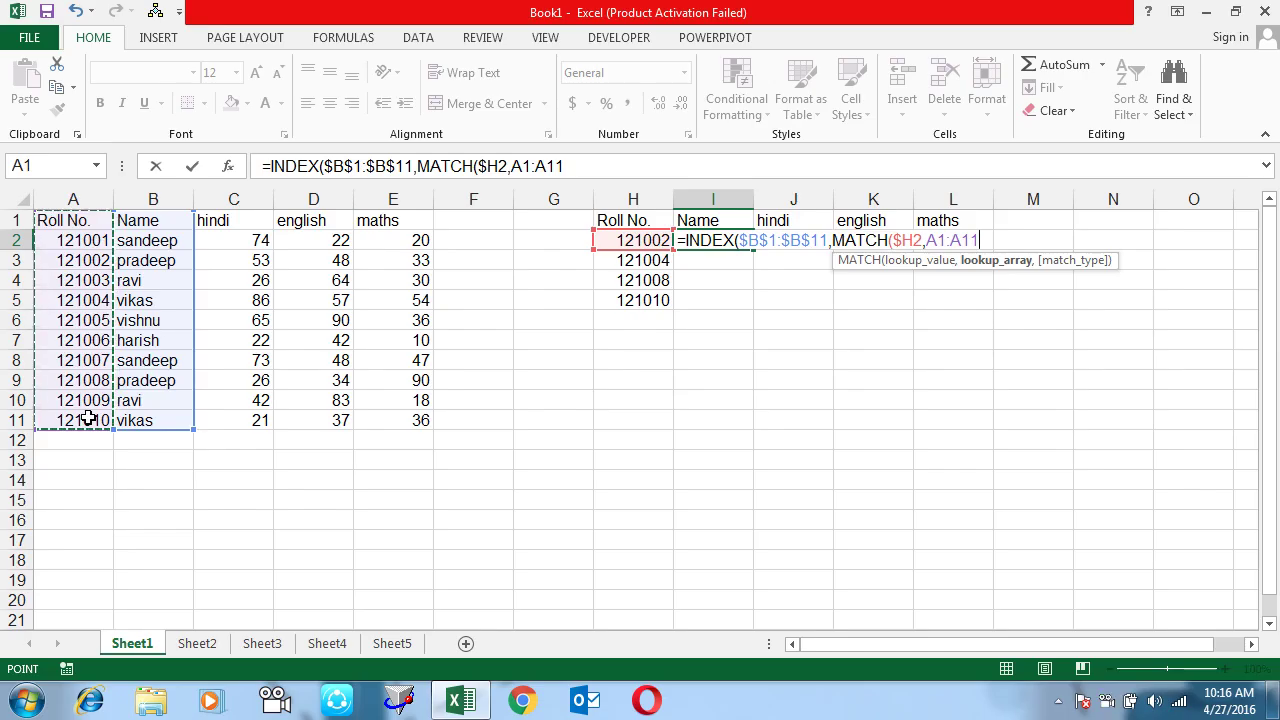
{"action": "key", "text": "F4"}
{"action": "type", "text": ","}
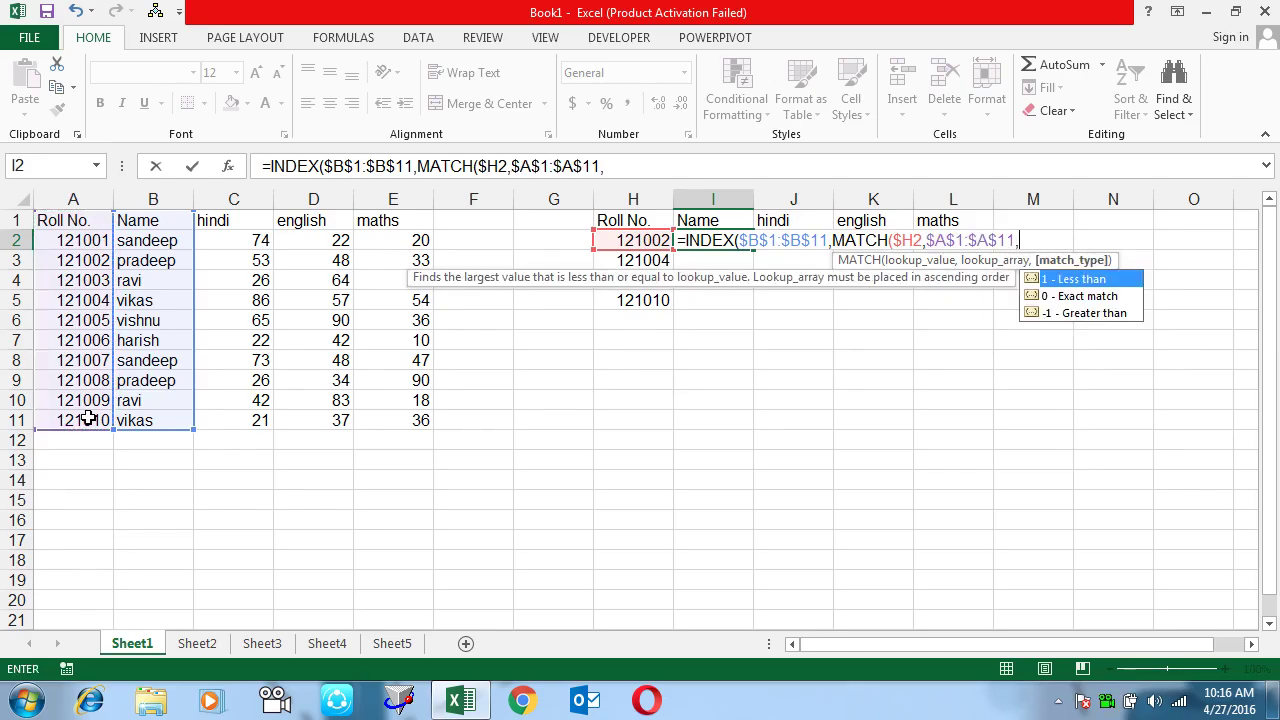
{"action": "type", "text": "0)"}
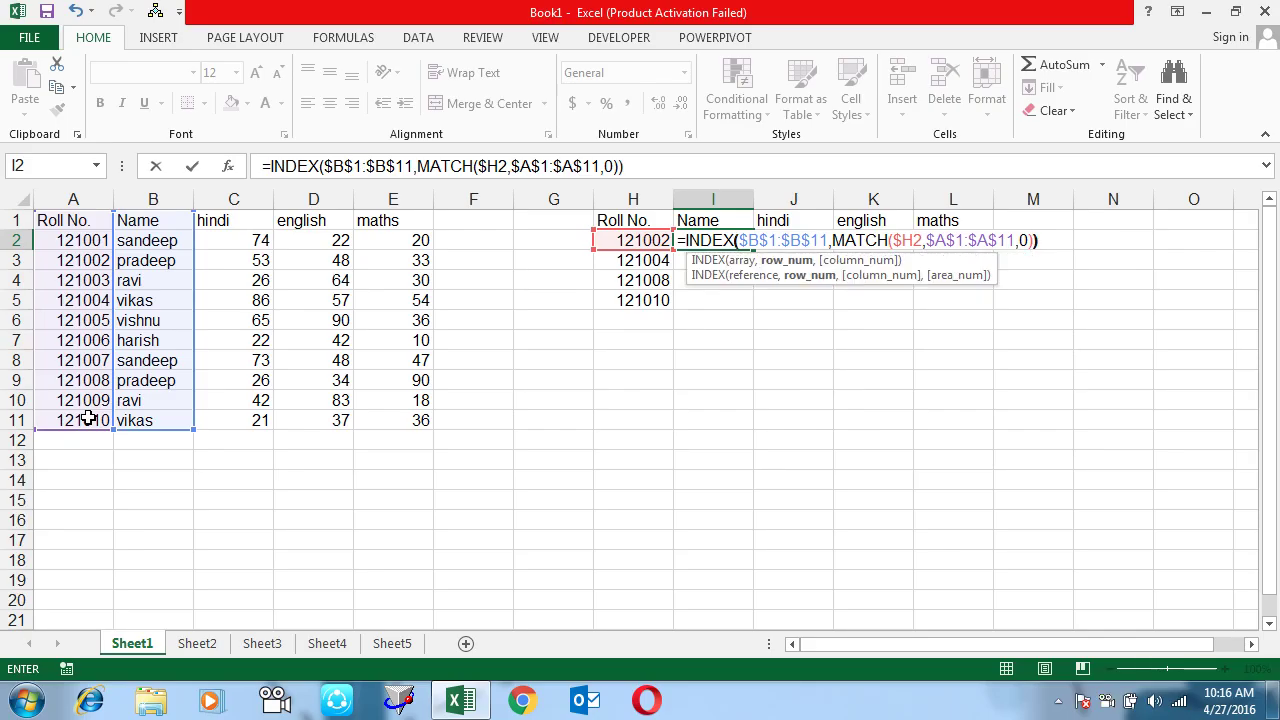
{"action": "key", "text": "Return"}
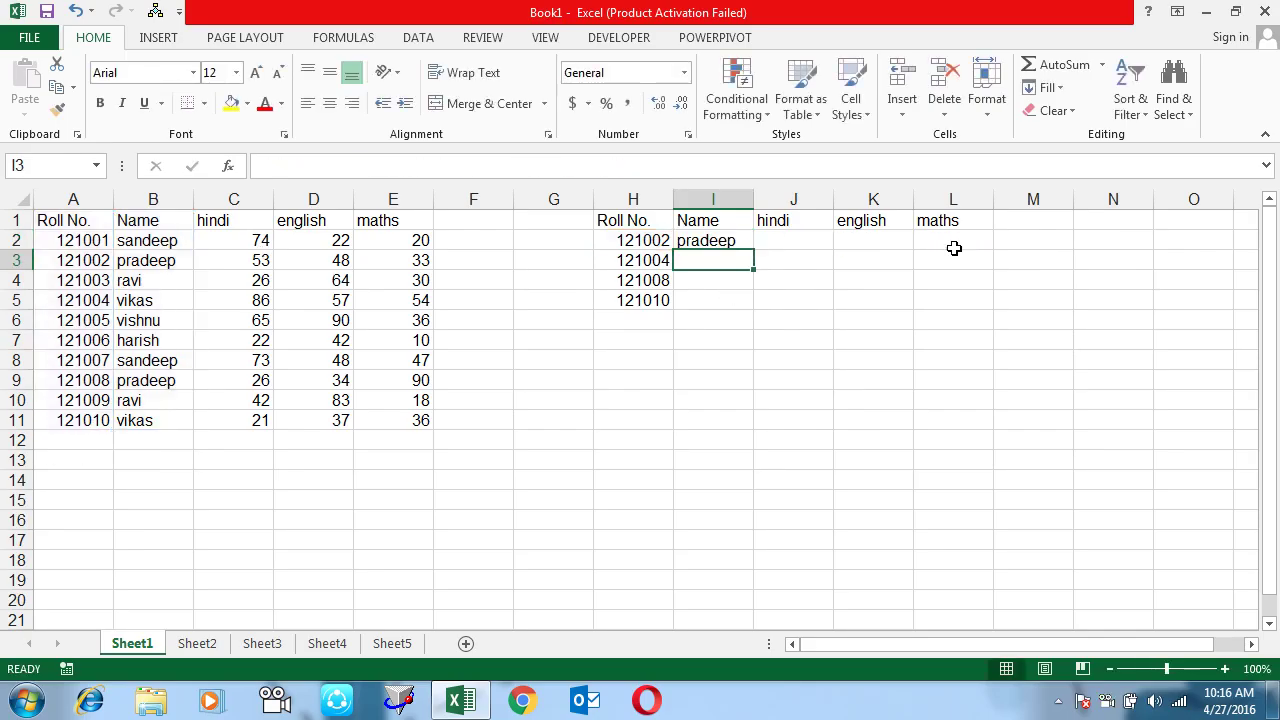
Copy the I2 name lookup down into I3, I4 and I5.
{"action": "left_click", "coordinate": [740, 241]}
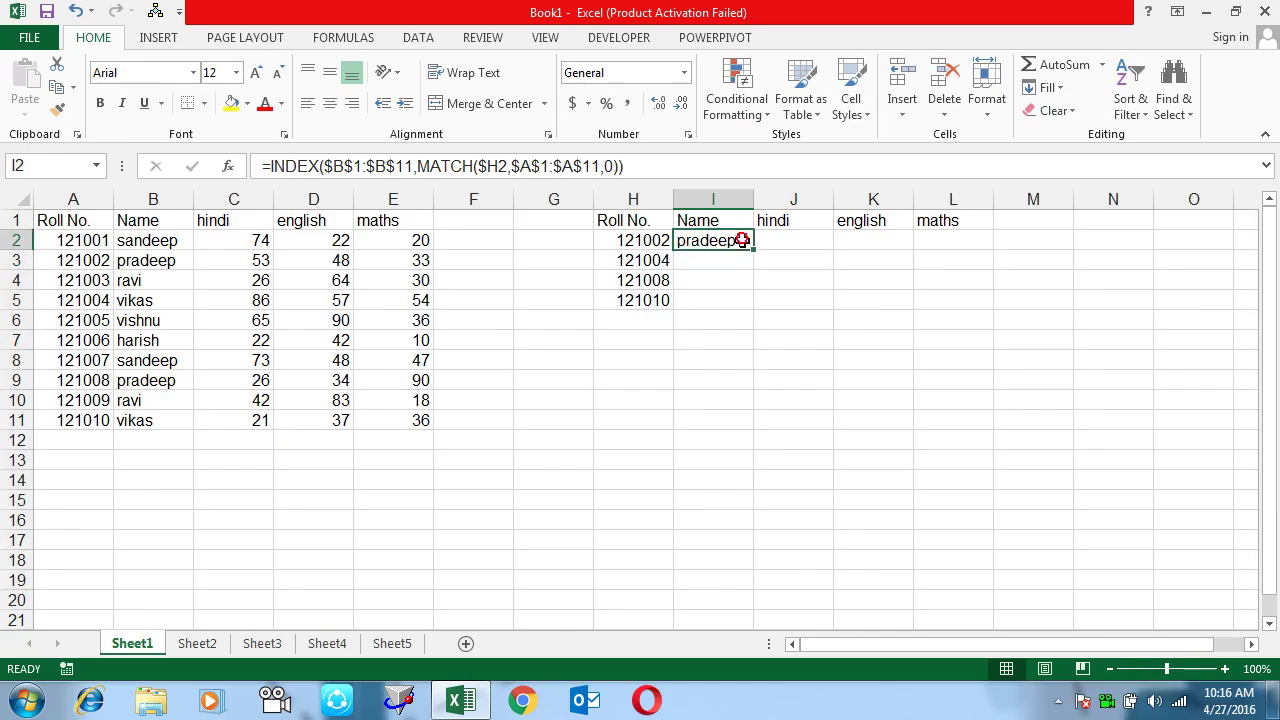
{"action": "left_click_drag", "start_coordinate": [753, 248], "coordinate": [740, 240]}
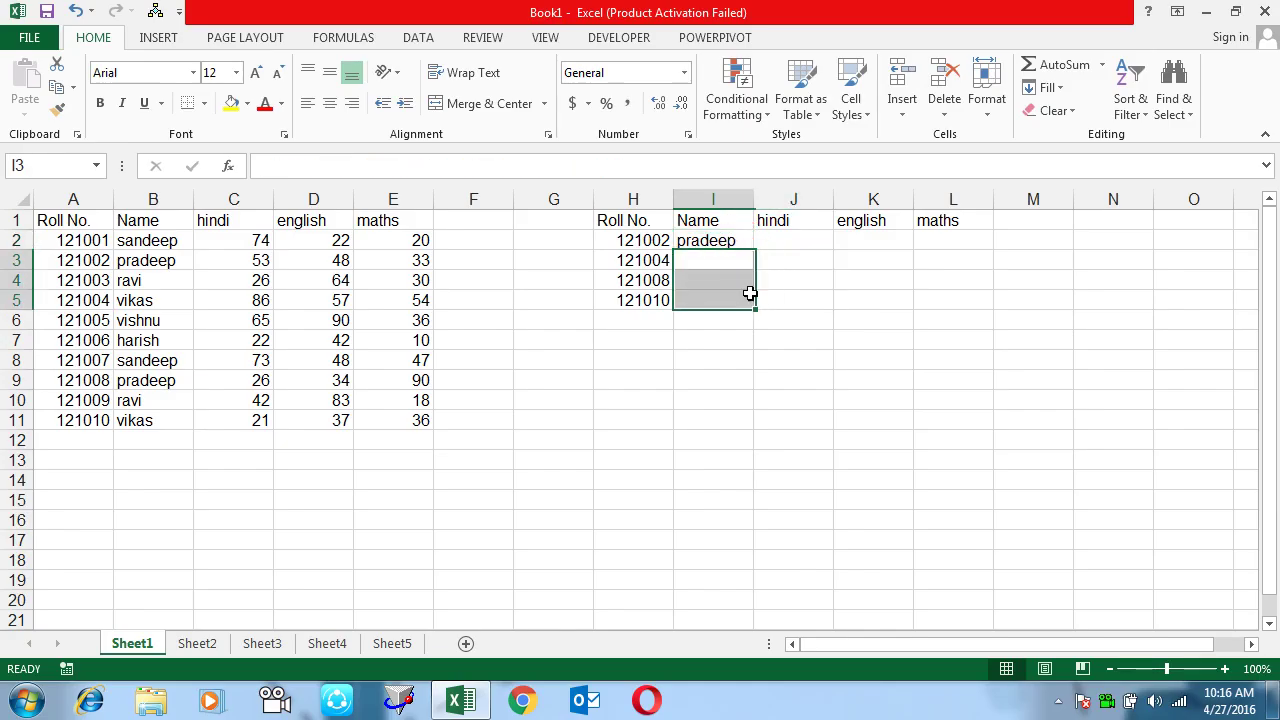
{"action": "key", "text": "ctrl+c"}
{"action": "key", "text": "Down"}
{"action": "key", "text": "ctrl+v"}
{"action": "key", "text": "Down"}
{"action": "key", "text": "ctrl+v"}
{"action": "key", "text": "Down"}
{"action": "key", "text": "ctrl+v"}
{"action": "key", "text": "Down"}
{"action": "key", "text": "Up"}
{"action": "key", "text": "Up"}
{"action": "key", "text": "Up"}
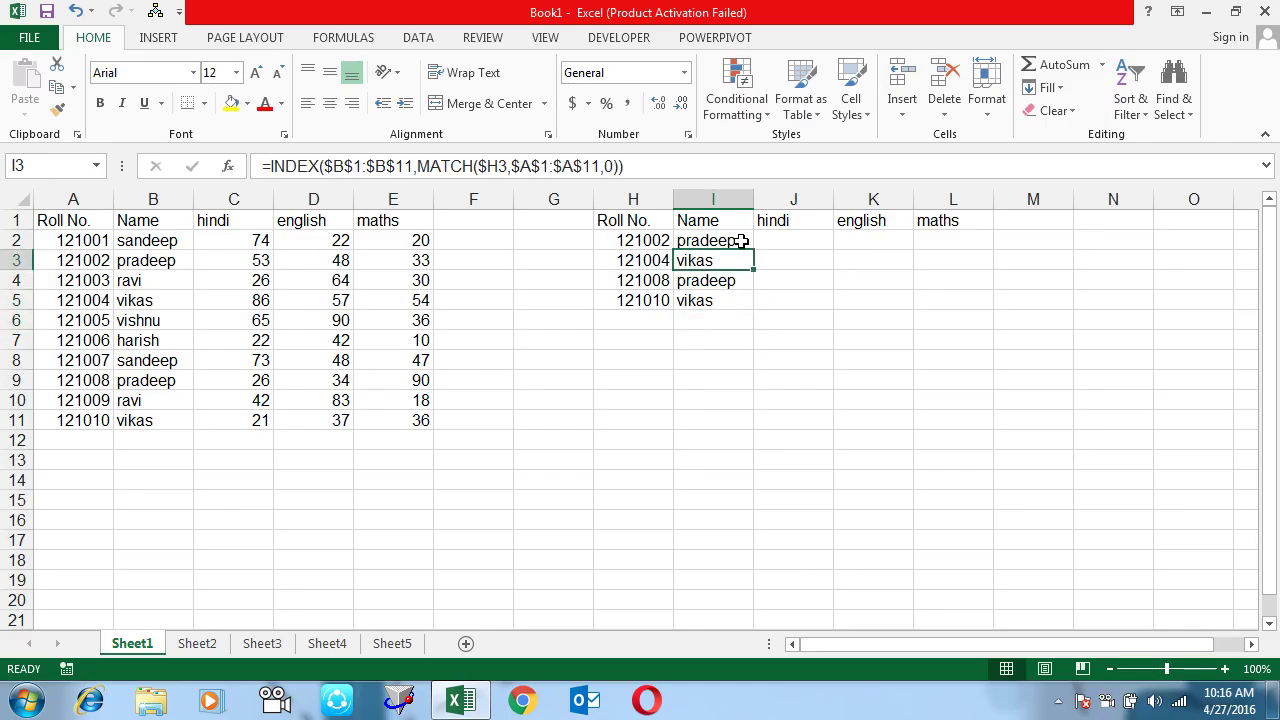
{"action": "key", "text": "Up"}
Paste the I2 lookup into J2:L2 and point J2 at the hindi marks in column C (53).
{"action": "key", "text": "ctrl+c"}
{"action": "key", "text": "Right"}
{"action": "key", "text": "shift+Right"}
{"action": "key", "text": "shift+Right"}
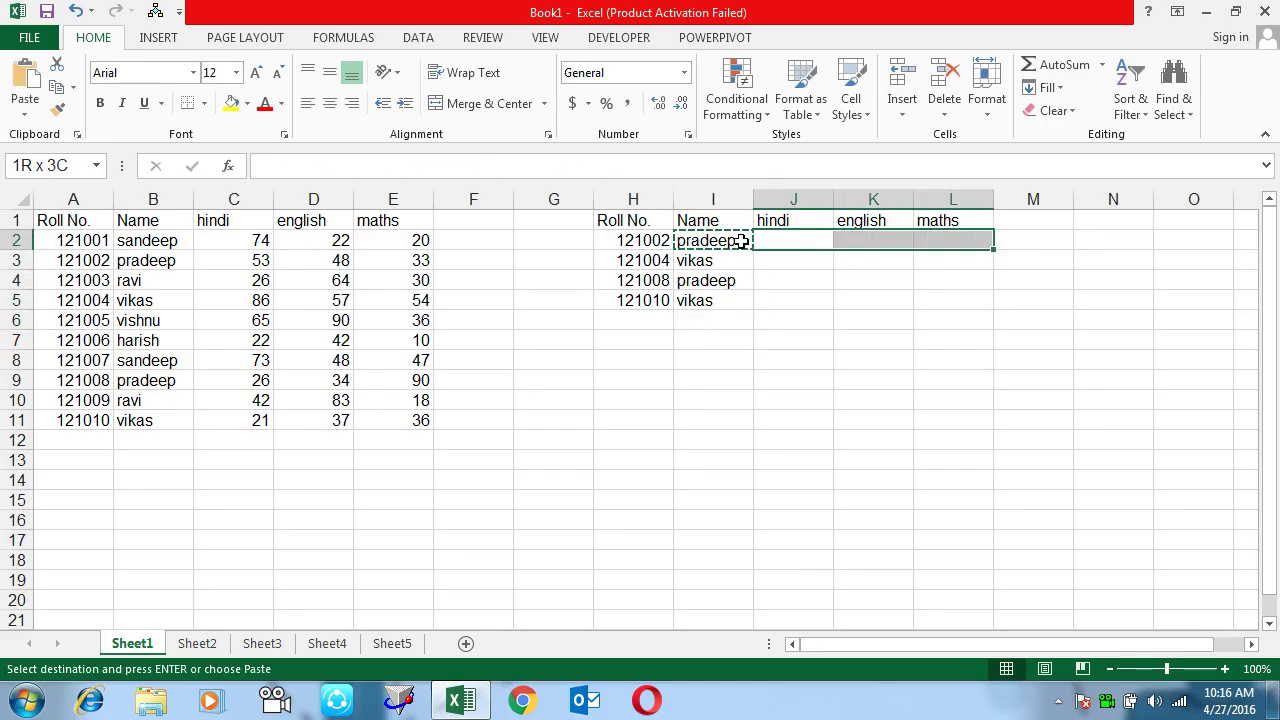
{"action": "key", "text": "ctrl+v"}
{"action": "key", "text": "Escape"}
{"action": "key", "text": "shift+Left"}
{"action": "key", "text": "shift+Left"}
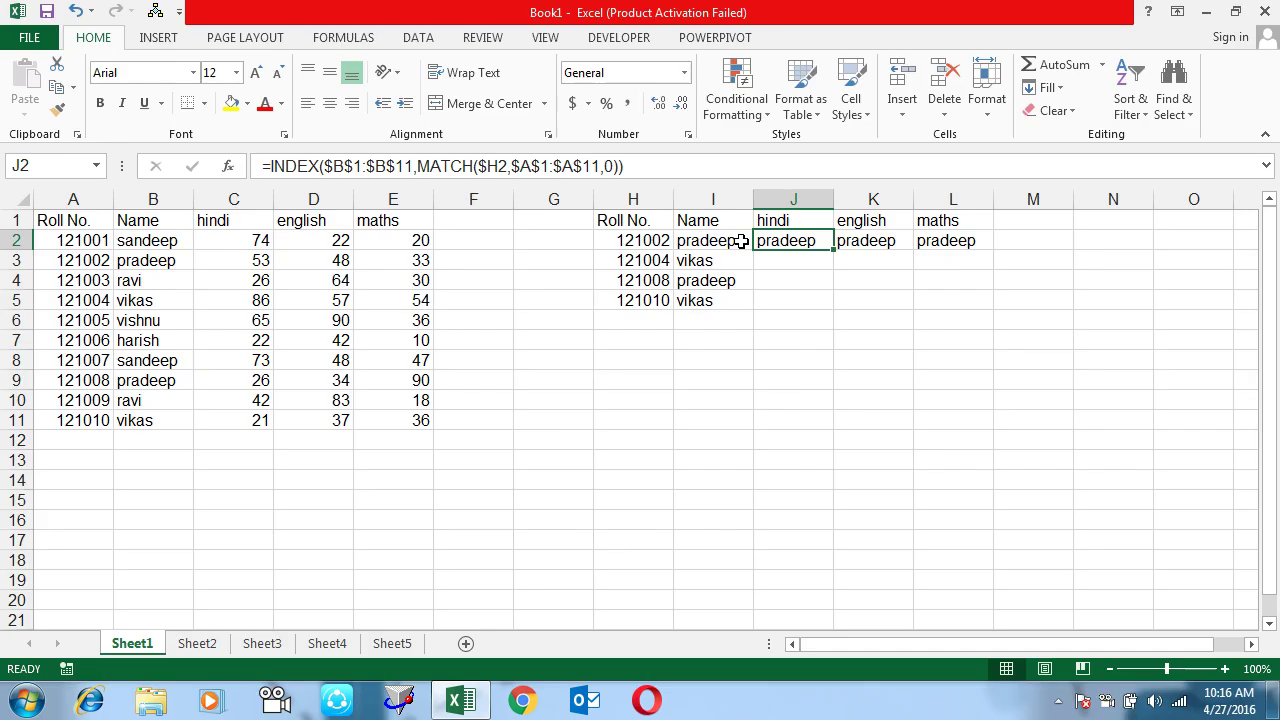
{"action": "key", "text": "F2"}
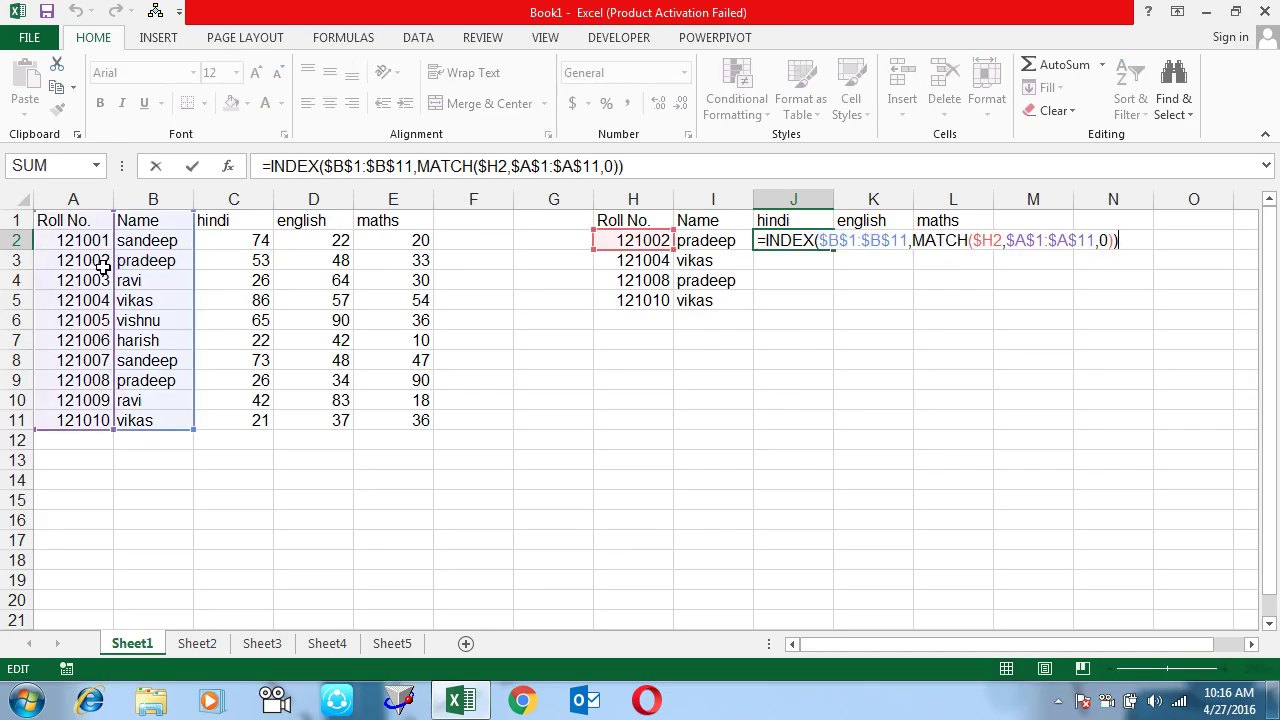
{"action": "left_click_drag", "start_coordinate": [195, 262], "coordinate": [241, 258]}
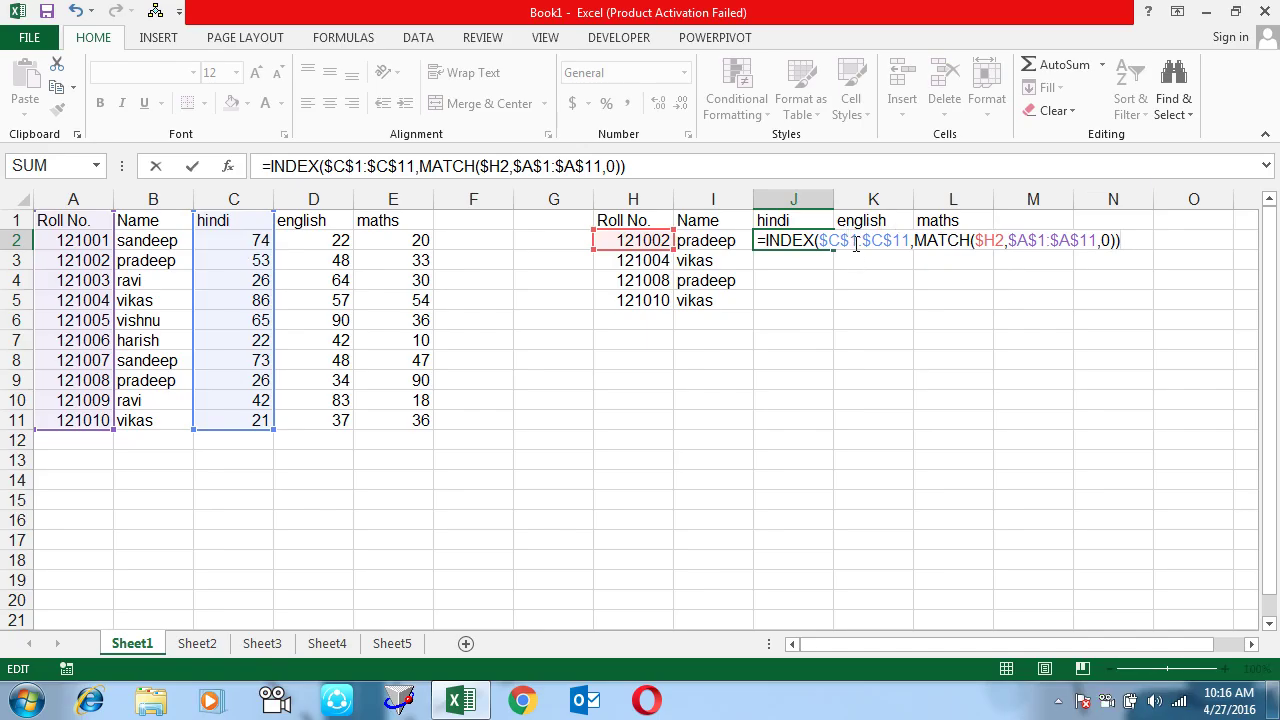
{"action": "key", "text": "Return"}
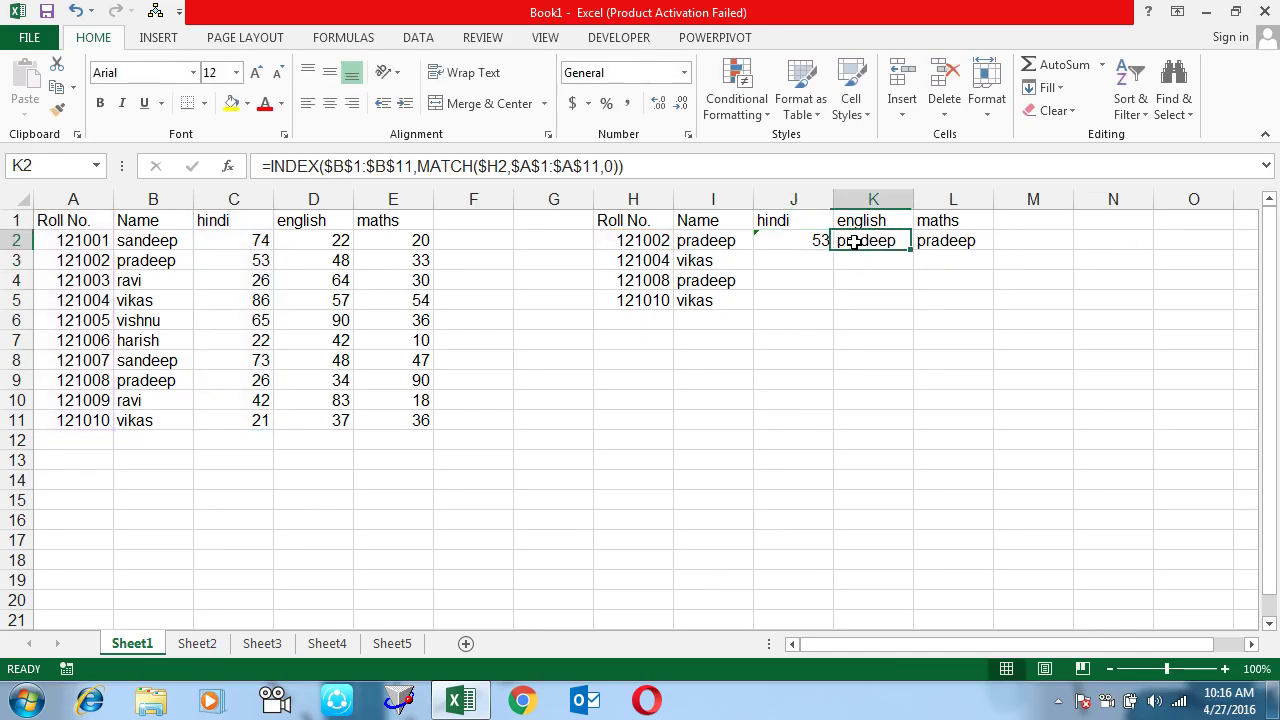
Repoint K2 and L2 at the english and maths marks, returning 48 and 33.
{"action": "double_click", "coordinate": [855, 243]}
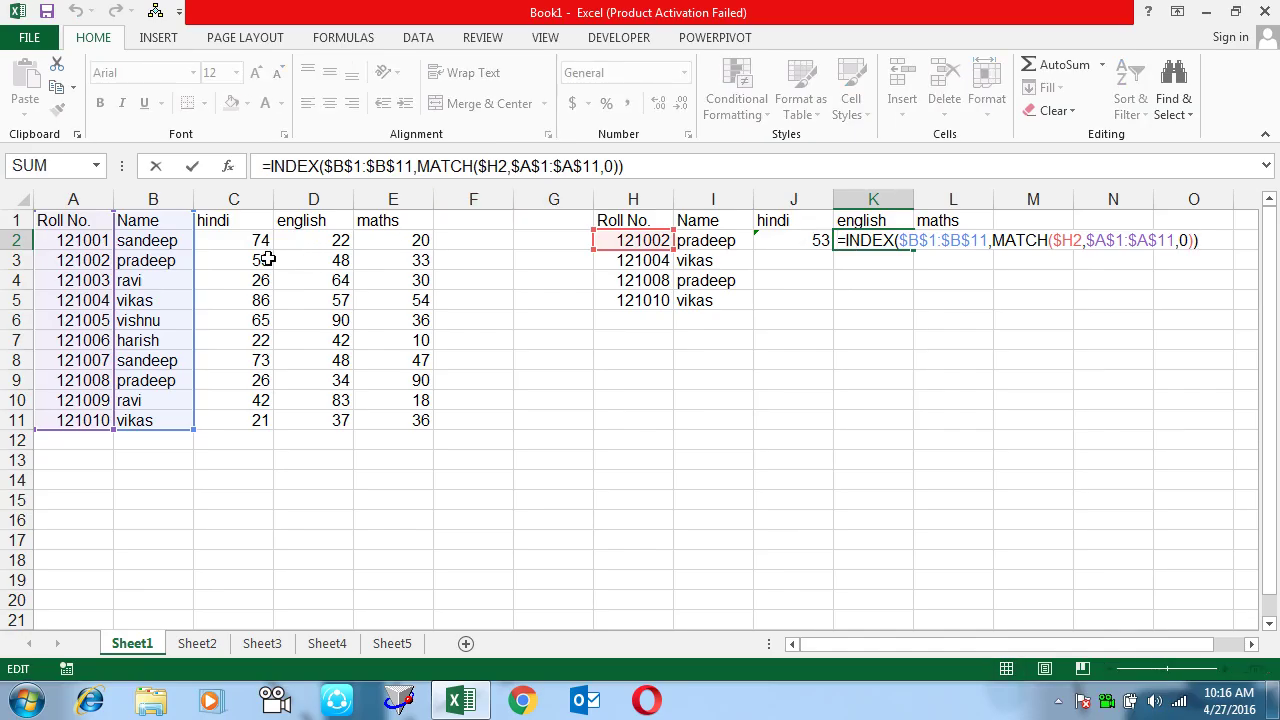
{"action": "left_click_drag", "start_coordinate": [190, 272], "coordinate": [316, 276]}
{"action": "key", "text": "Return"}
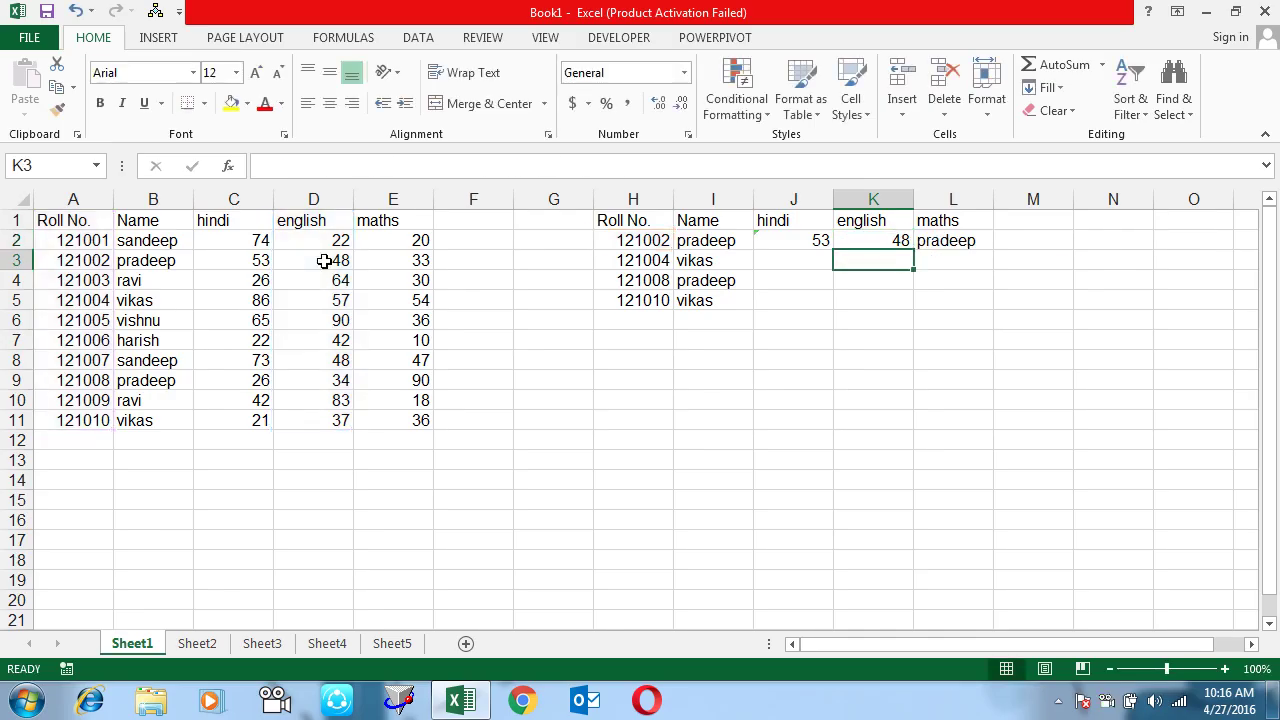
{"action": "key", "text": "Up"}
{"action": "key", "text": "Right"}
{"action": "key", "text": "F2"}
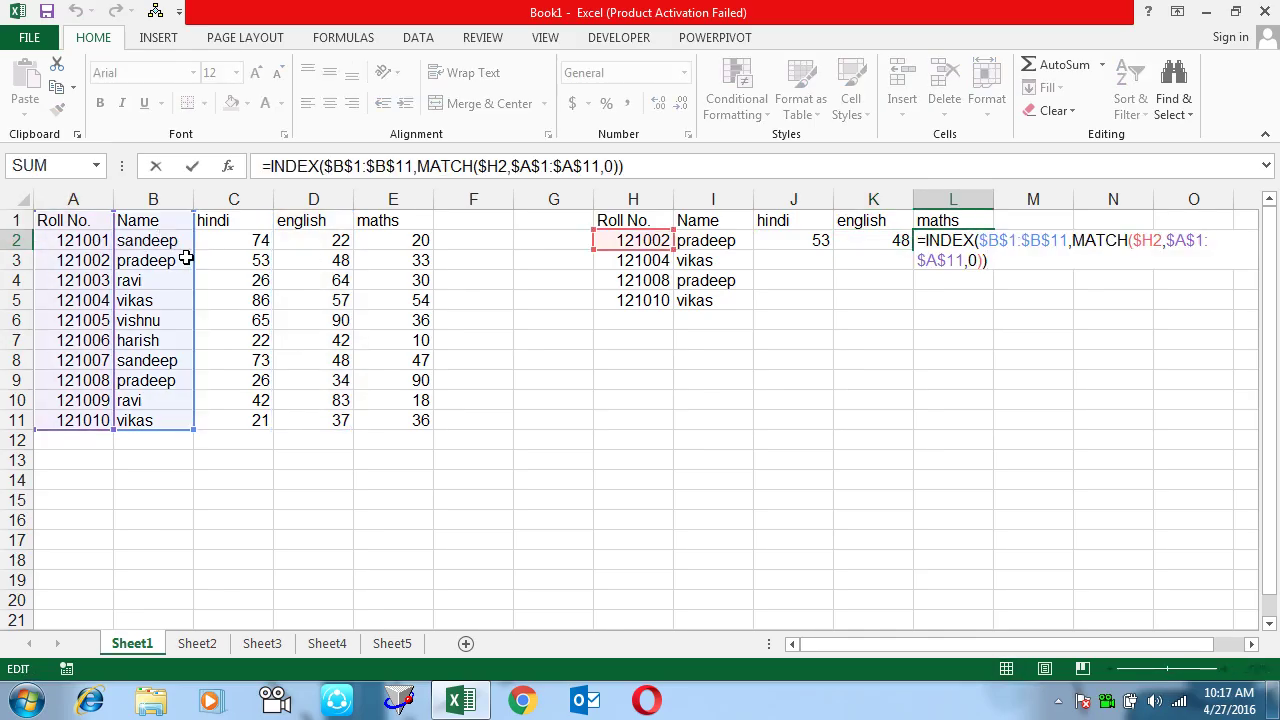
{"action": "left_click_drag", "start_coordinate": [194, 262], "coordinate": [410, 262]}
{"action": "key", "text": "Return"}
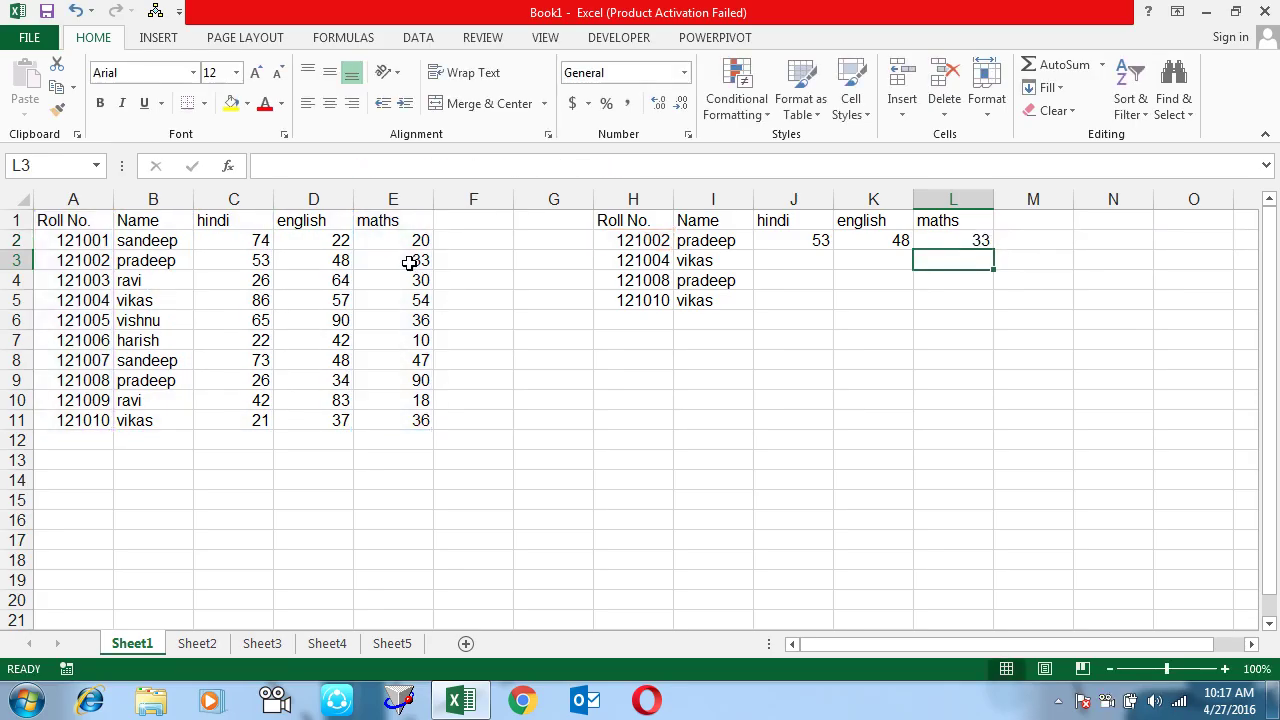
{"action": "key", "text": "Up"}
{"action": "key", "text": "Left"}
{"action": "key", "text": "Left"}
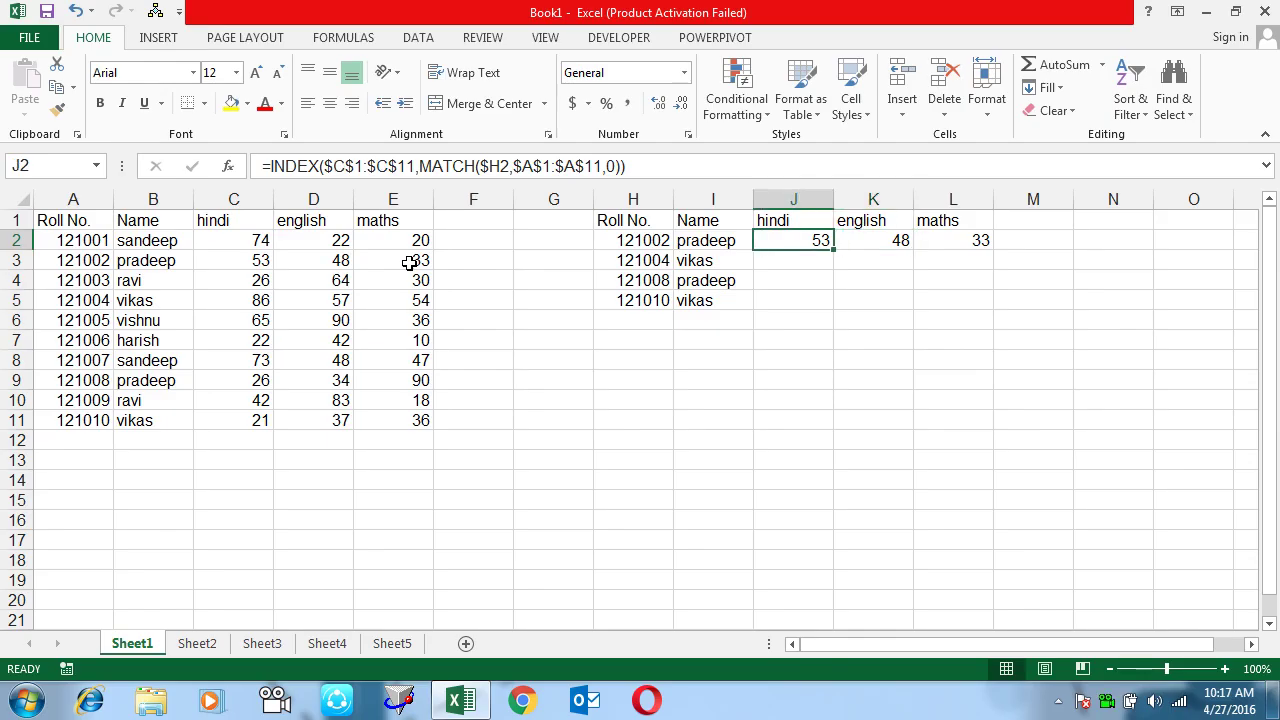
{"action": "key", "text": "shift+Right"}
{"action": "key", "text": "shift+Right"}
Copy the J2:L2 mark lookups into rows 3 to 5.
{"action": "key", "text": "ctrl+c"}
{"action": "key", "text": "Down"}
{"action": "key", "text": "shift+Down"}
{"action": "key", "text": "shift+Down"}
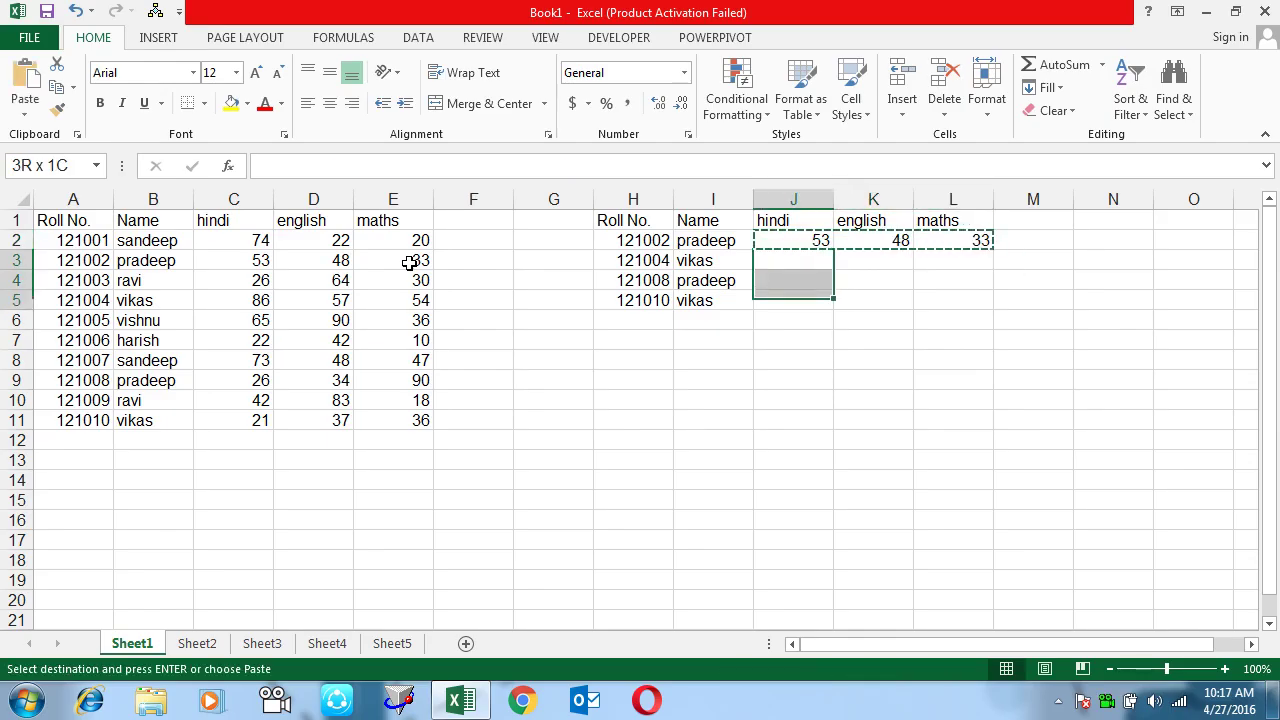
{"action": "key", "text": "ctrl+v"}
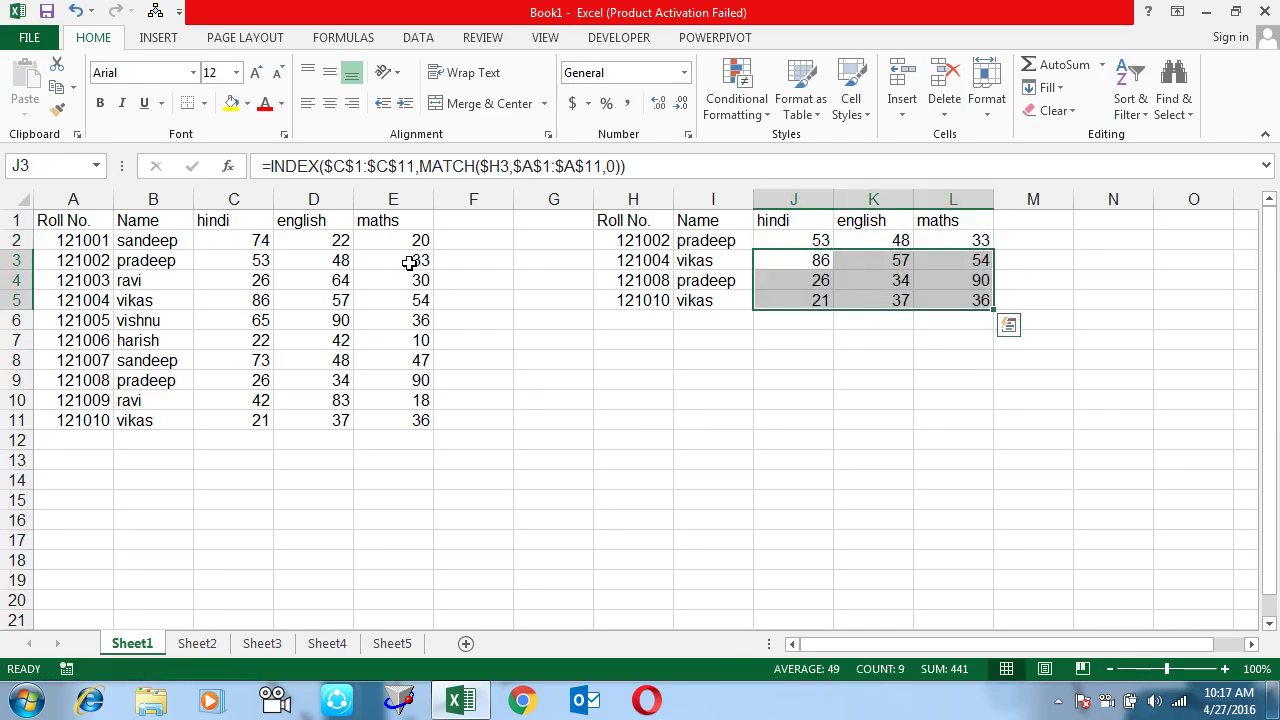
{"action": "key", "text": "Down"}
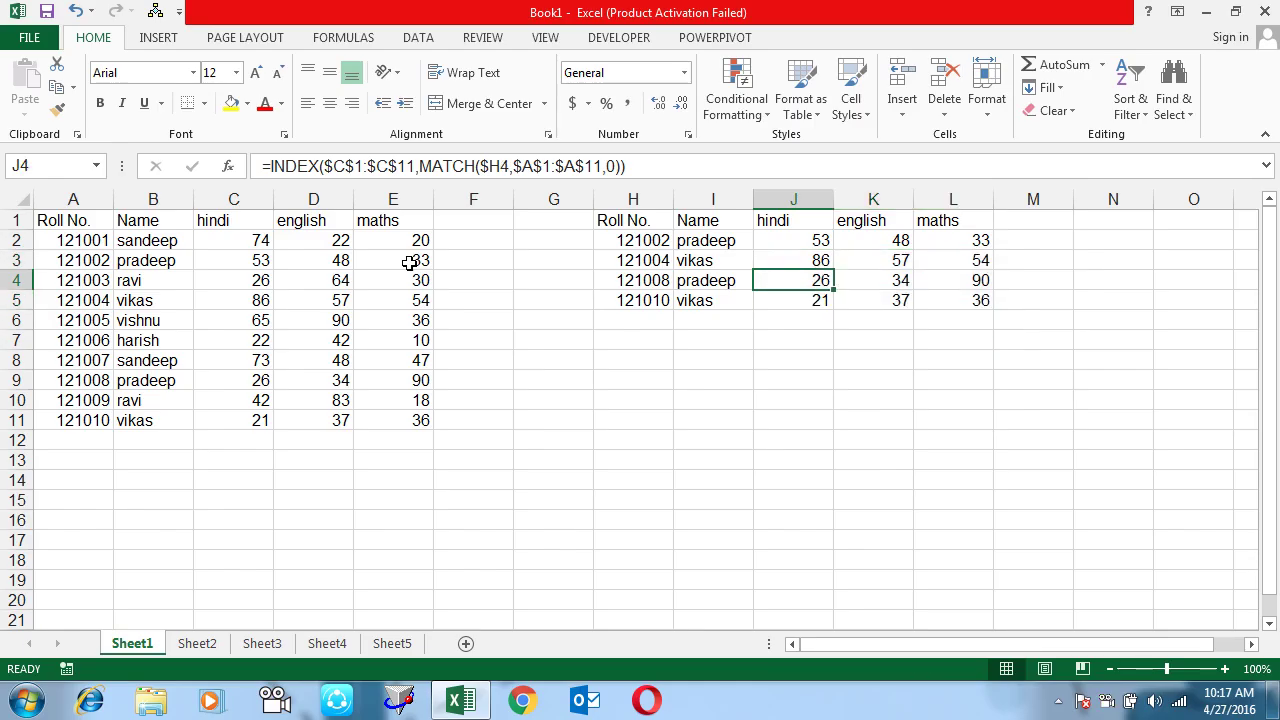
Move the Roll No. column from column A to column F.
{"action": "right_click", "coordinate": [96, 200]}
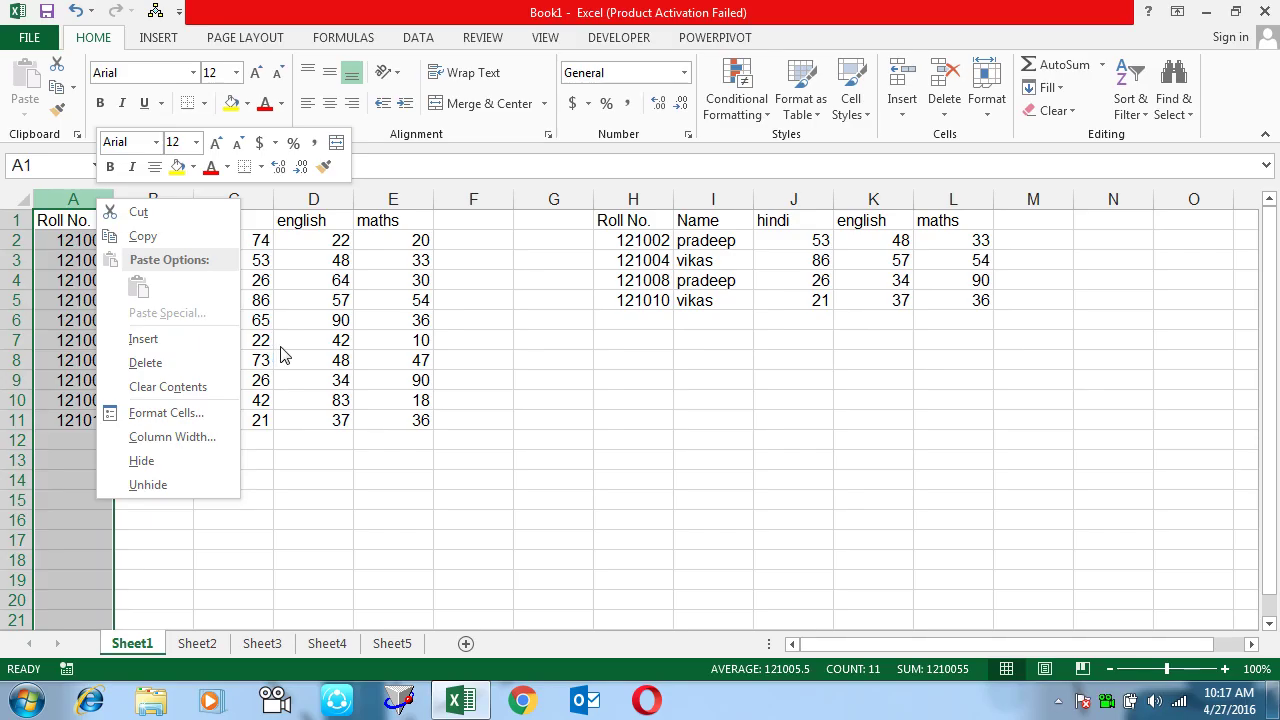
{"action": "key", "text": "Escape"}
{"action": "key", "text": "ctrl+c"}
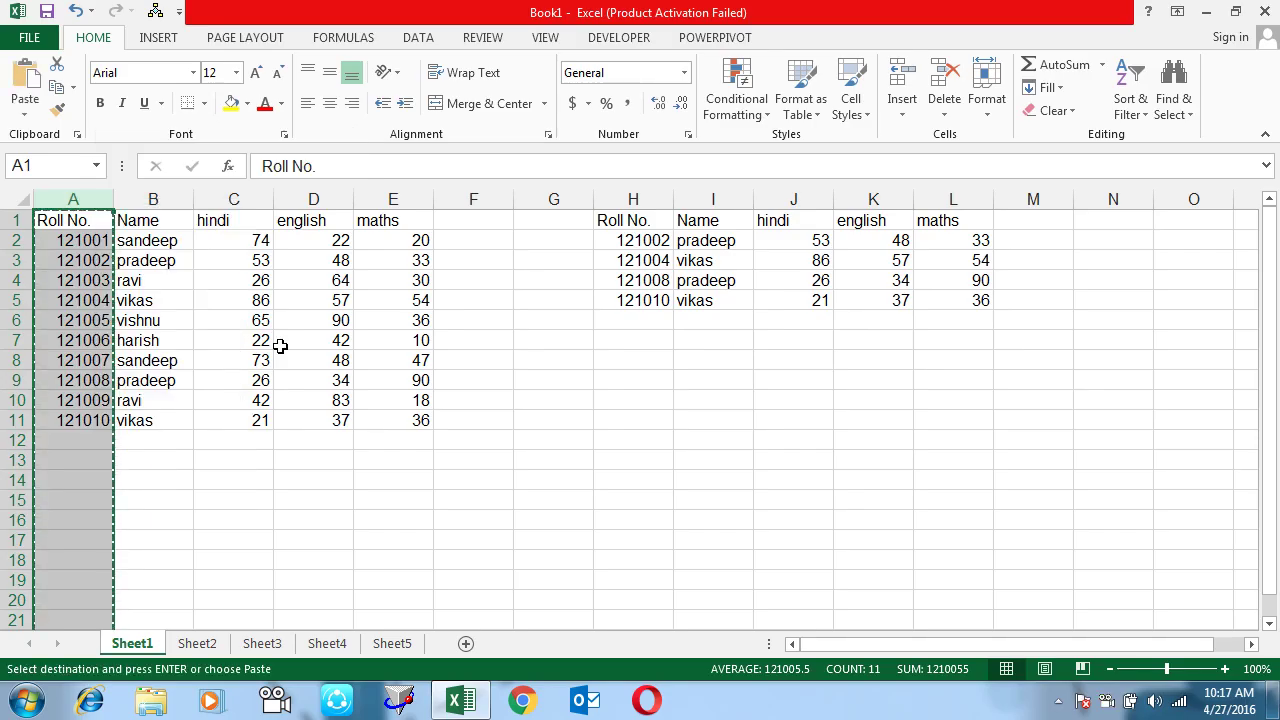
{"action": "key", "text": "Right"}
{"action": "key", "text": "Right"}
{"action": "key", "text": "Right"}
{"action": "key", "text": "Right"}
{"action": "key", "text": "Right"}
{"action": "key", "text": "ctrl+v"}
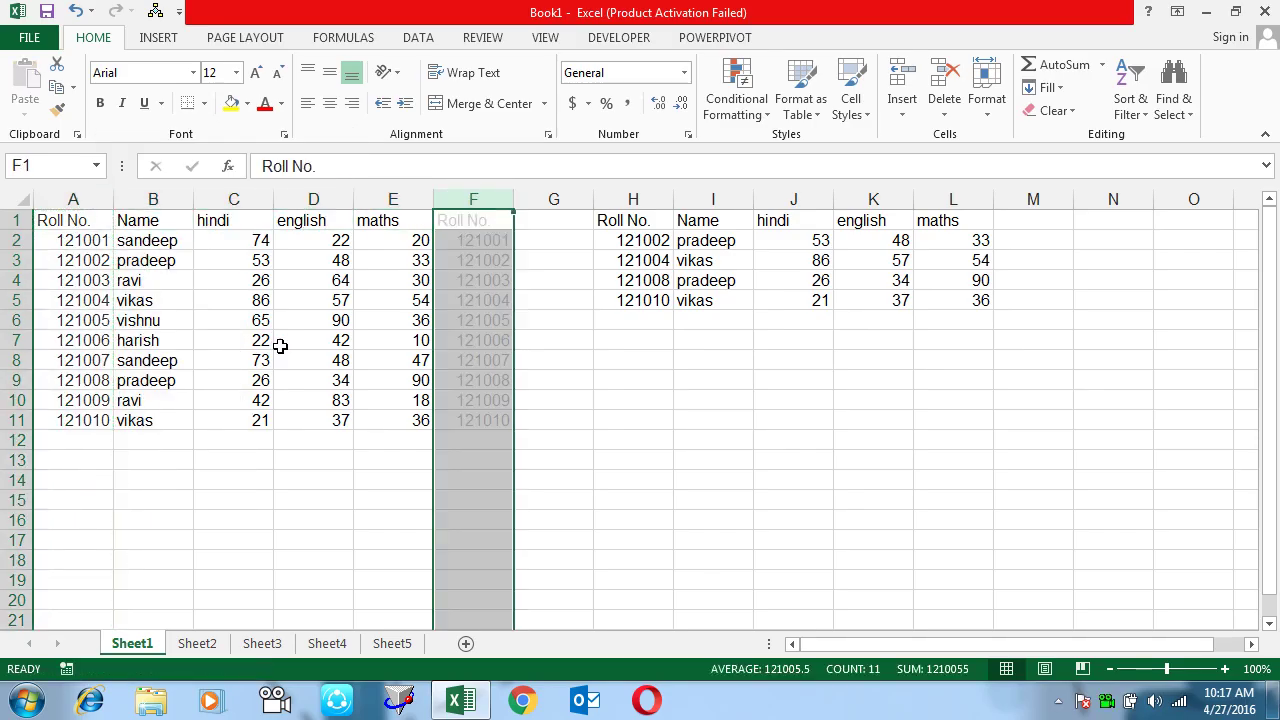
{"action": "key", "text": "Left"}
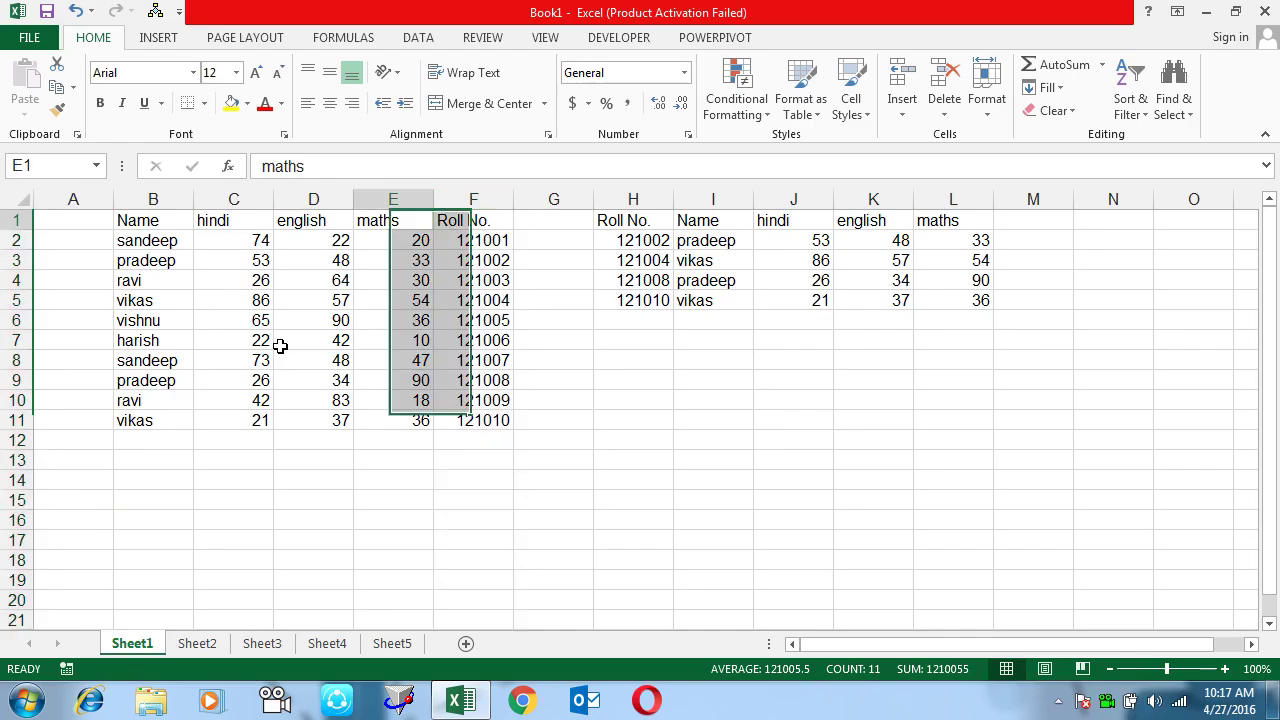
{"action": "key", "text": "Left"}
{"action": "key", "text": "Left"}
{"action": "key", "text": "Left"}
{"action": "key", "text": "Left"}
{"action": "key", "text": "shift+Down"}
{"action": "key", "text": "shift+Down"}
{"action": "key", "text": "shift+Down"}
{"action": "key", "text": "shift+Down"}
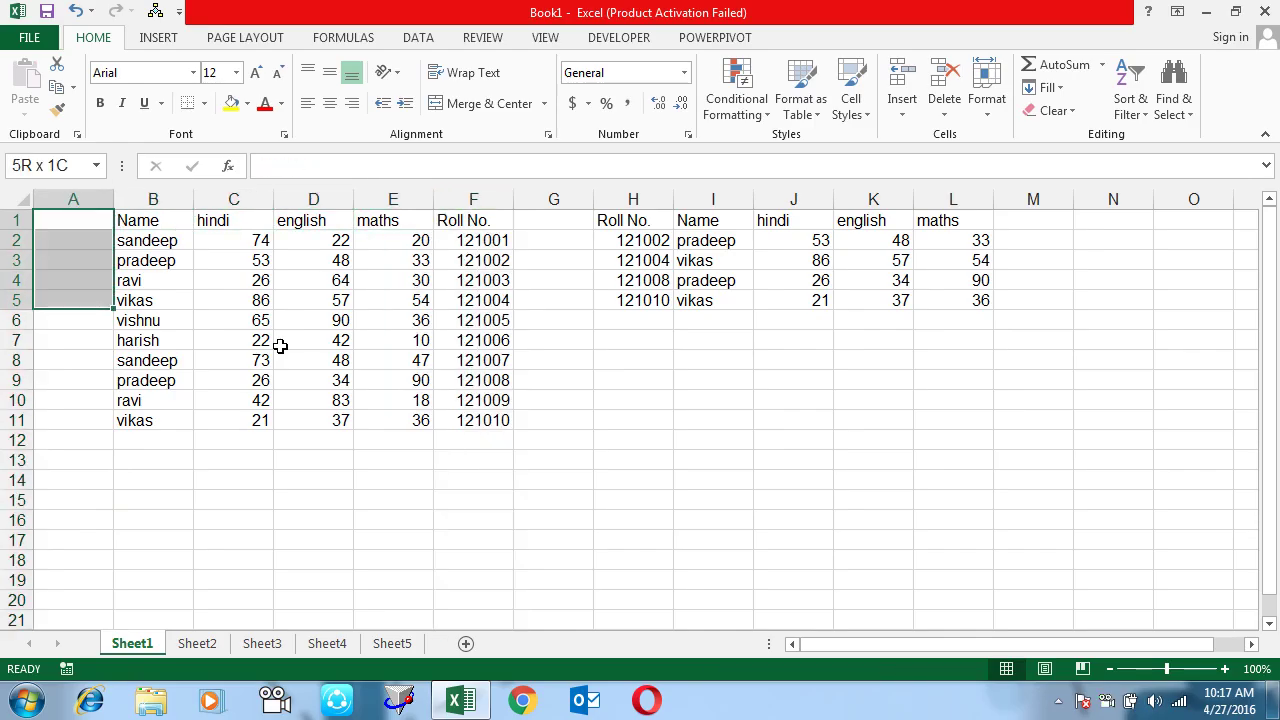
{"action": "key", "text": "shift+Down"}
{"action": "key", "text": "shift+Down"}
{"action": "key", "text": "shift+Down"}
{"action": "key", "text": "shift+Down"}
{"action": "key", "text": "shift+Down"}
{"action": "key", "text": "shift+Down"}
{"action": "key", "text": "Right"}
{"action": "key", "text": "Right"}
{"action": "key", "text": "Right"}
{"action": "key", "text": "Right"}
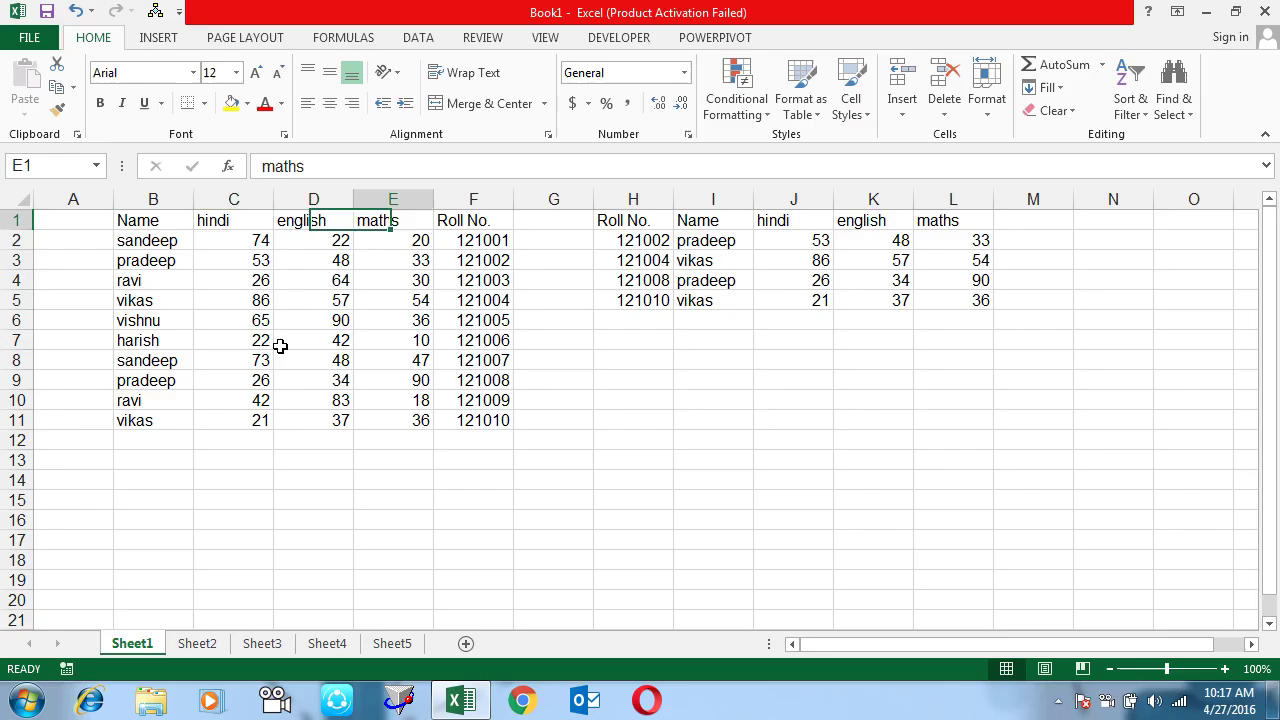
{"action": "key", "text": "Right"}
{"action": "key", "text": "Right"}
{"action": "key", "text": "Right"}
{"action": "key", "text": "Right"}
{"action": "key", "text": "Down"}
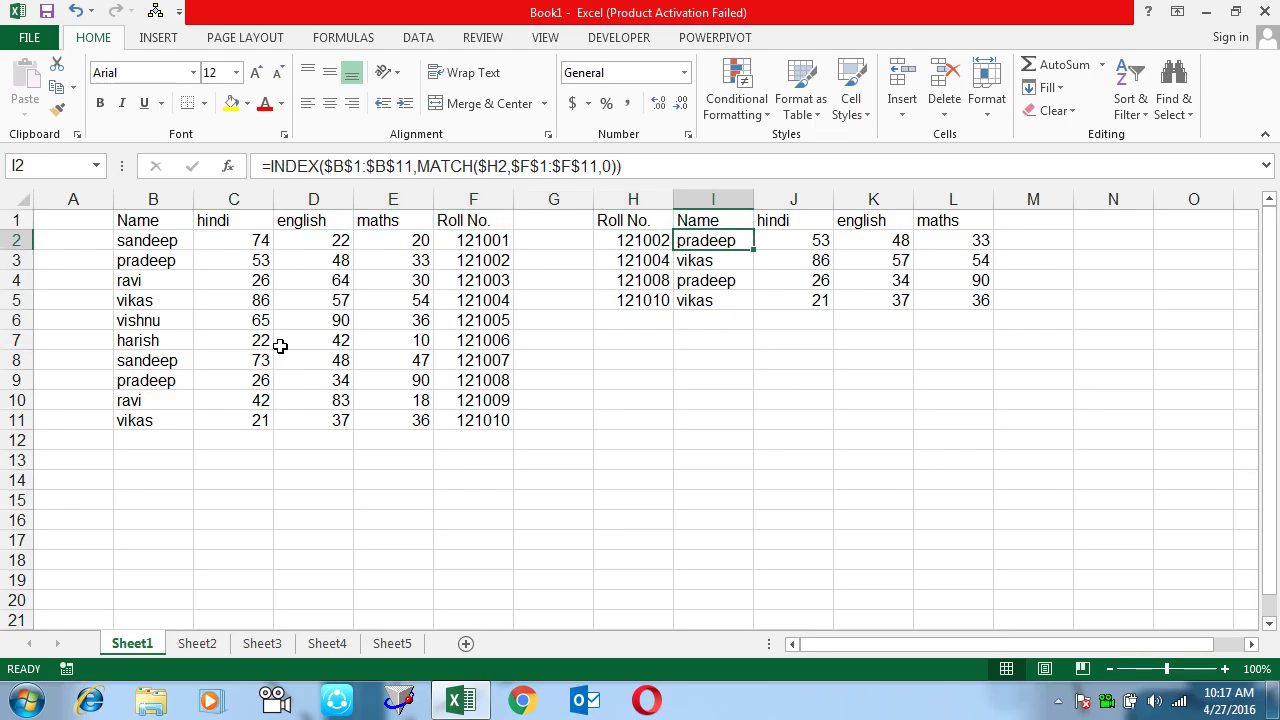
{"action": "key", "text": "F2"}
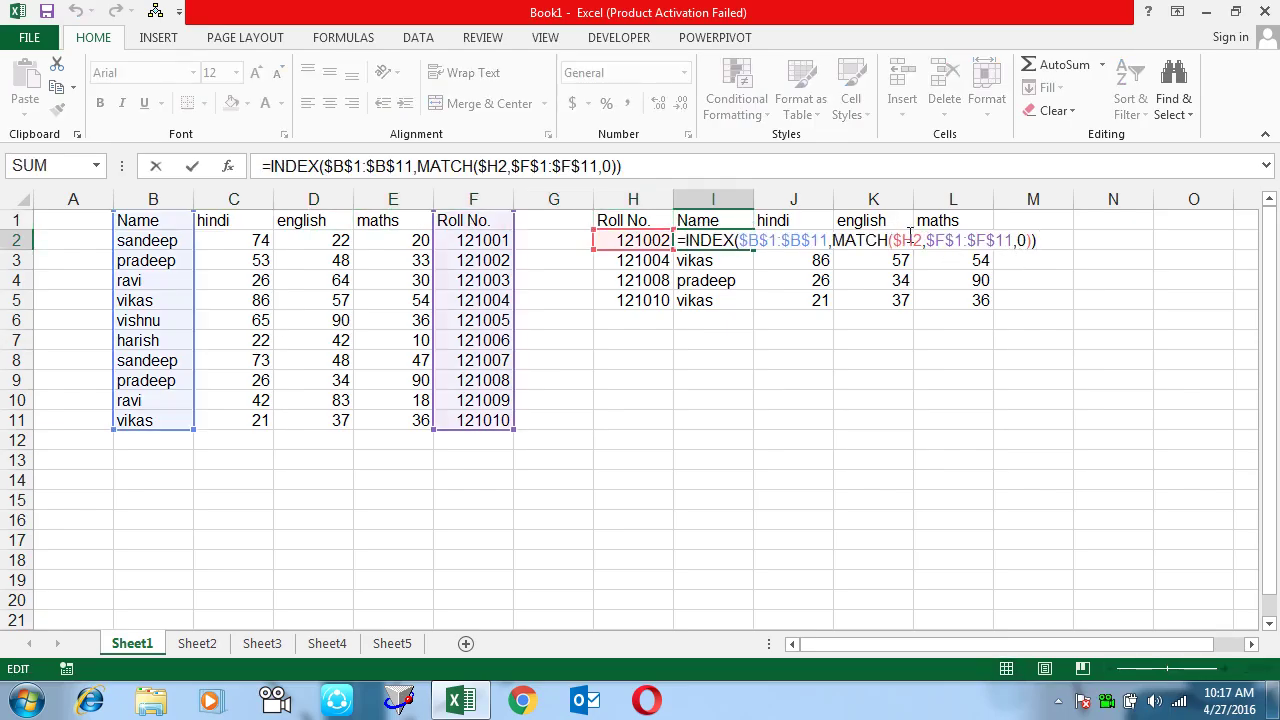
{"action": "left_click", "coordinate": [964, 240]}
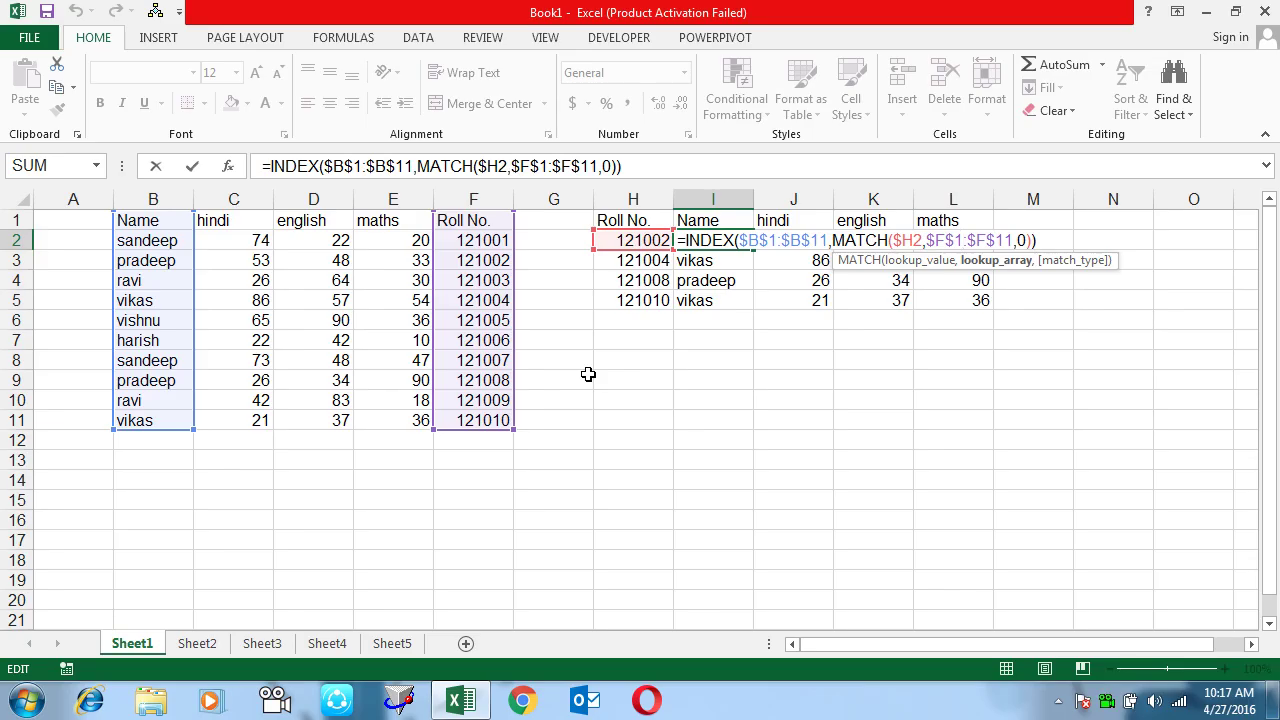
{"action": "key", "text": "ctrl+Return"}
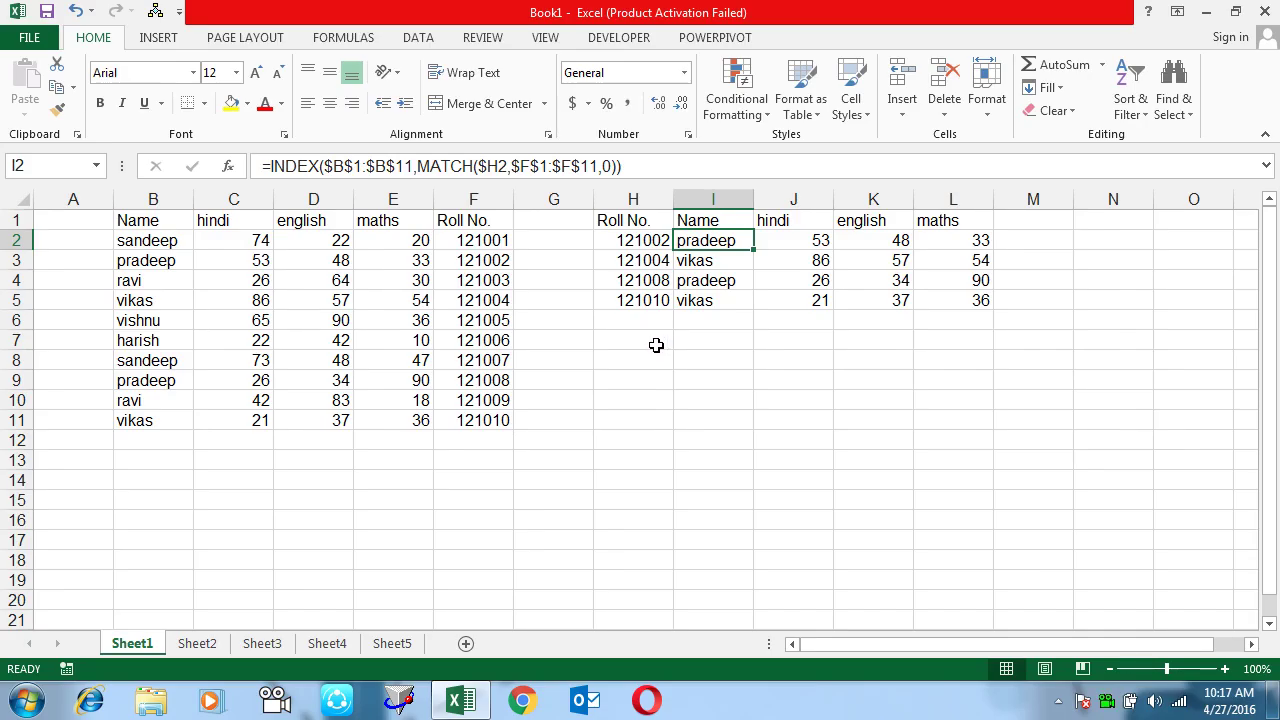
{"action": "left_click", "coordinate": [652, 344]}
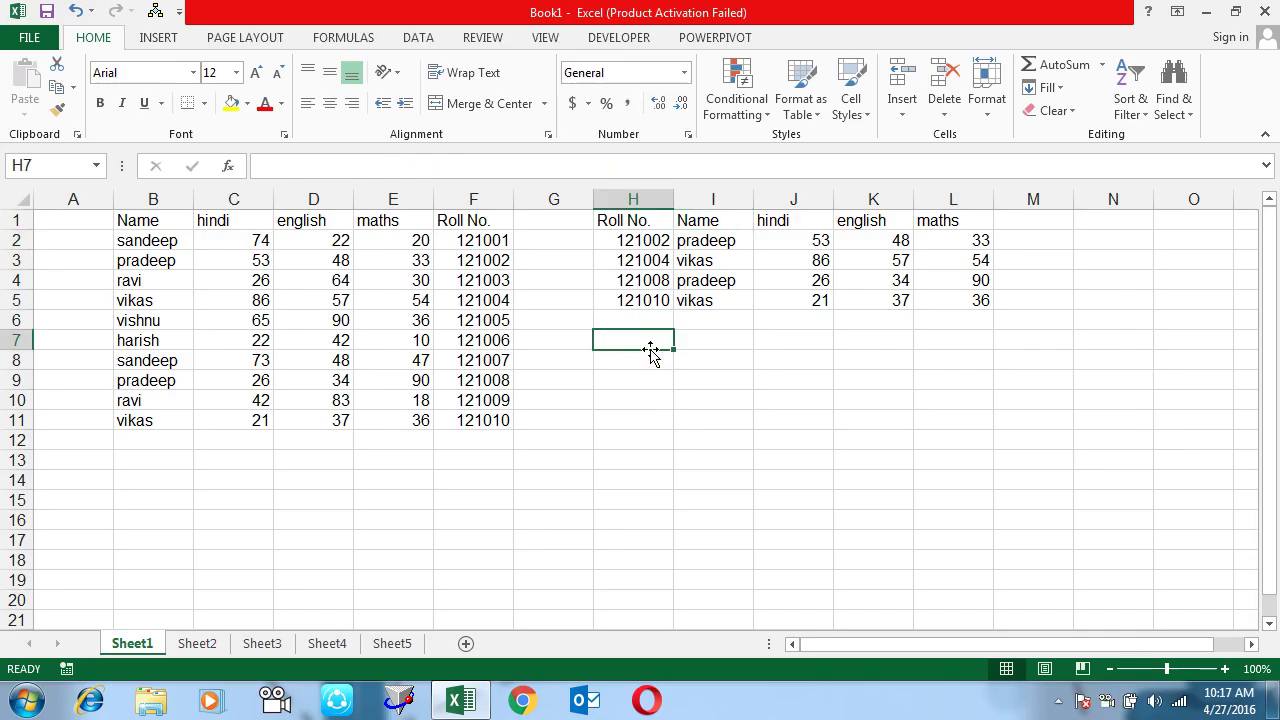
Label H7 'row' and enter =INDEX(B1:B11,H8) in H9.
{"action": "type", "text": "row"}
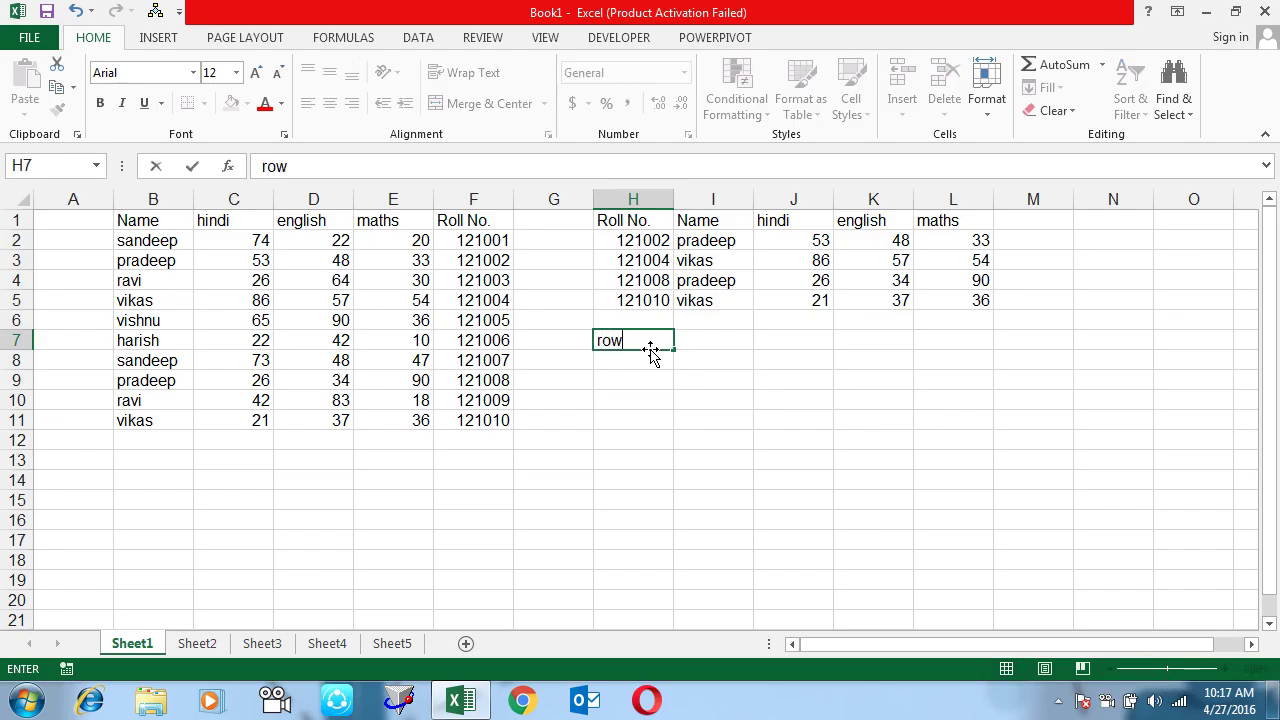
{"action": "key", "text": "Return"}
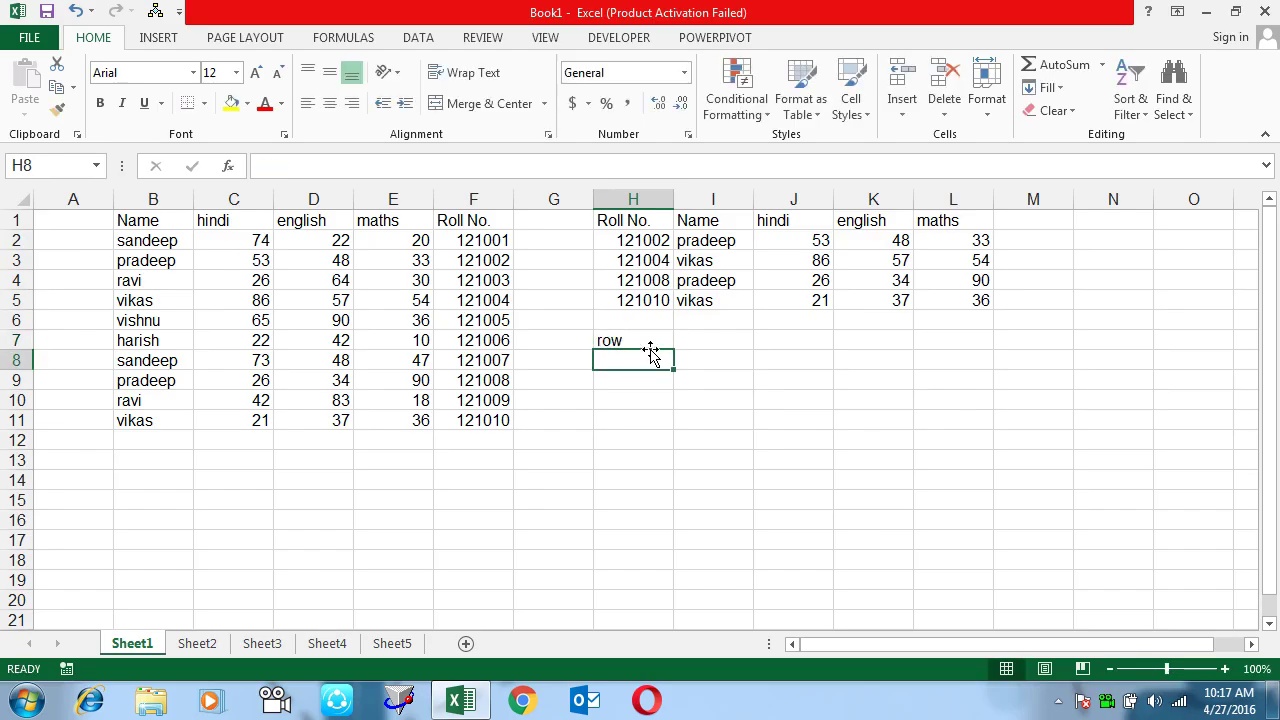
{"action": "key", "text": "Return"}
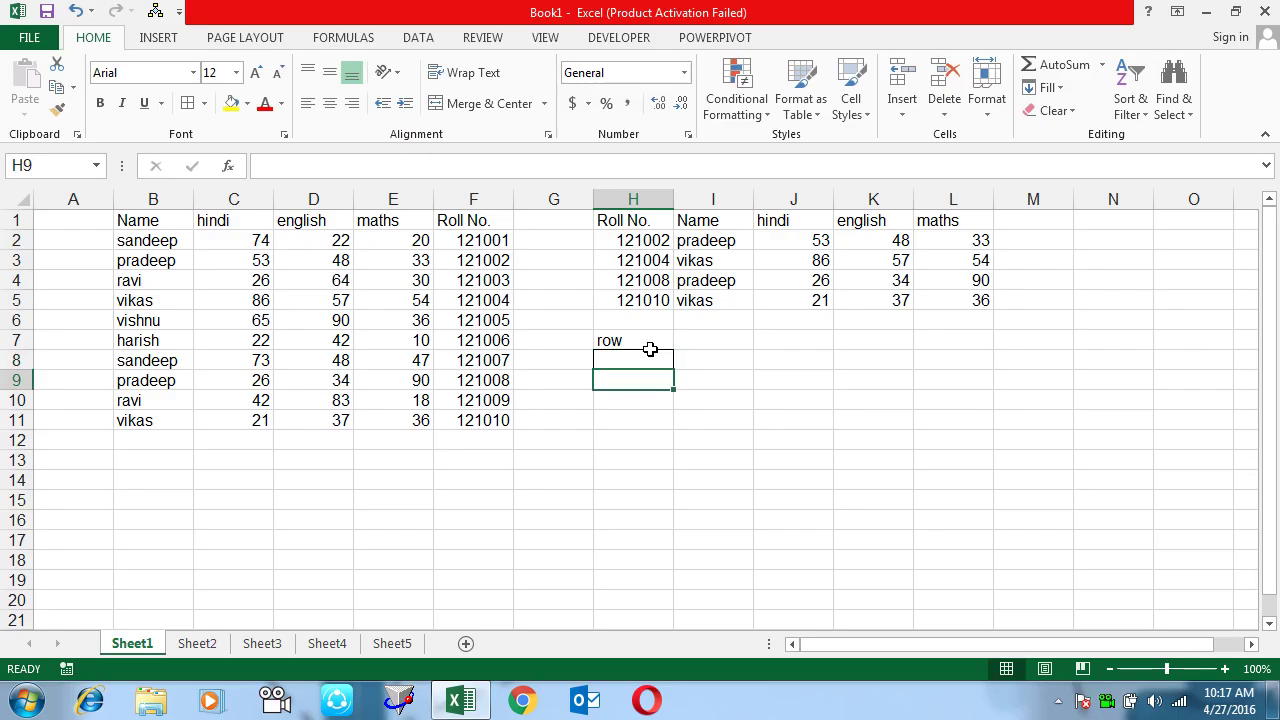
{"action": "type", "text": "="}
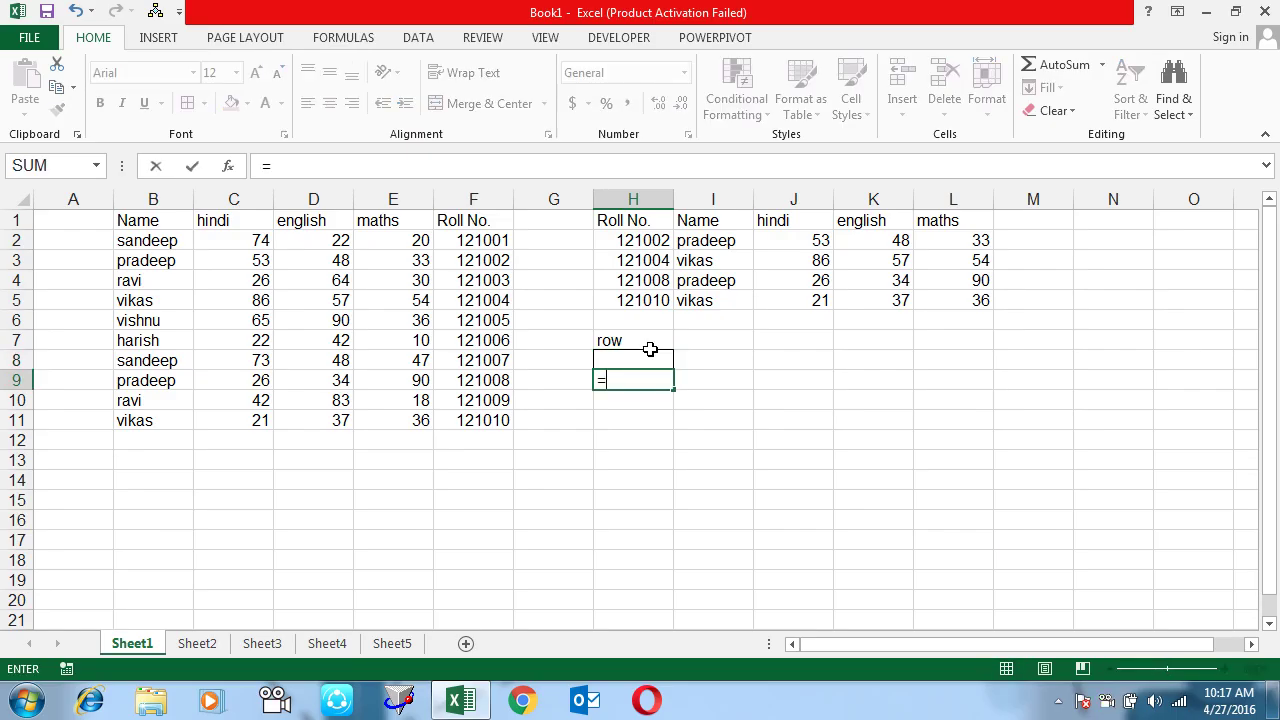
{"action": "type", "text": "ind"}
{"action": "key", "text": "Tab"}
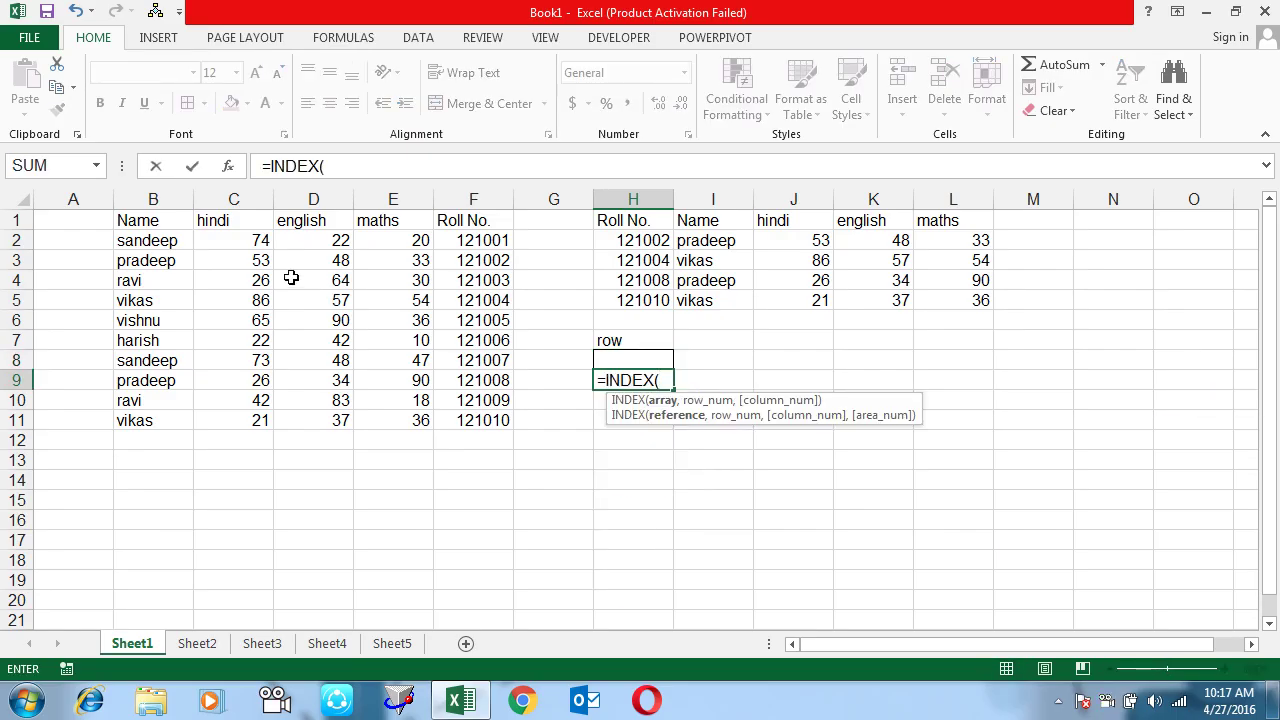
{"action": "left_click_drag", "start_coordinate": [140, 219], "coordinate": [161, 425]}
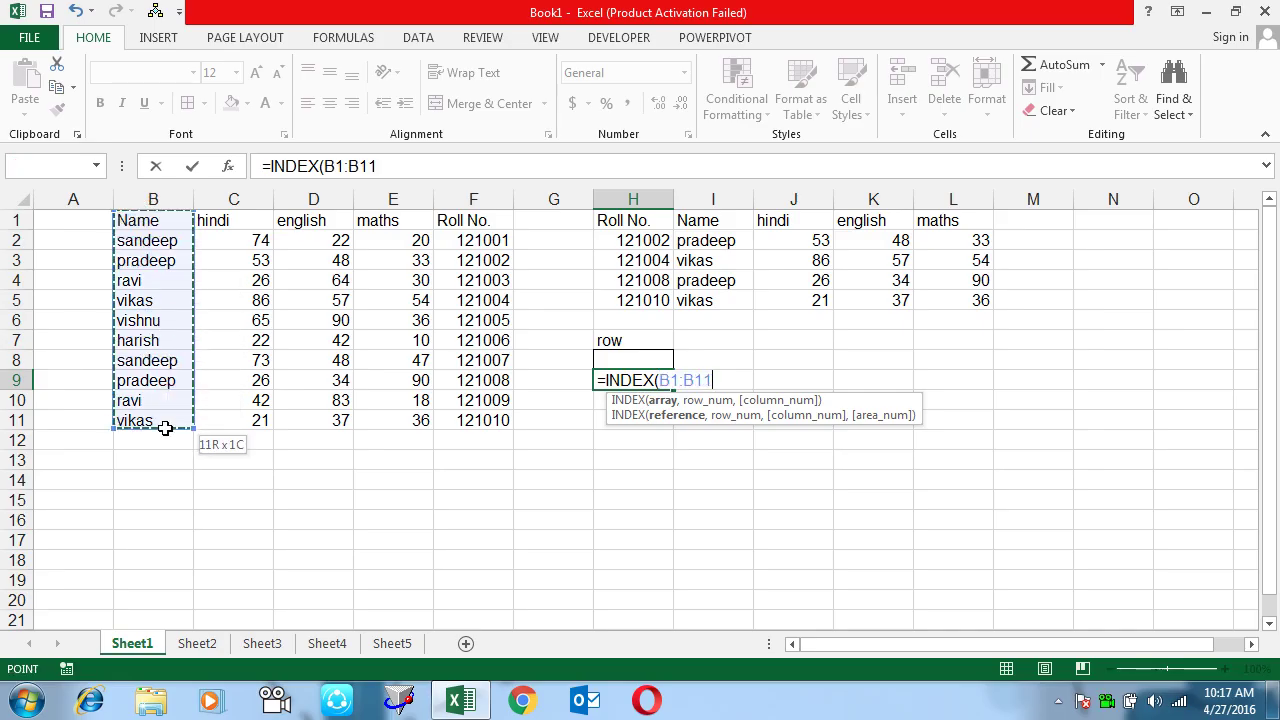
{"action": "type", "text": ","}
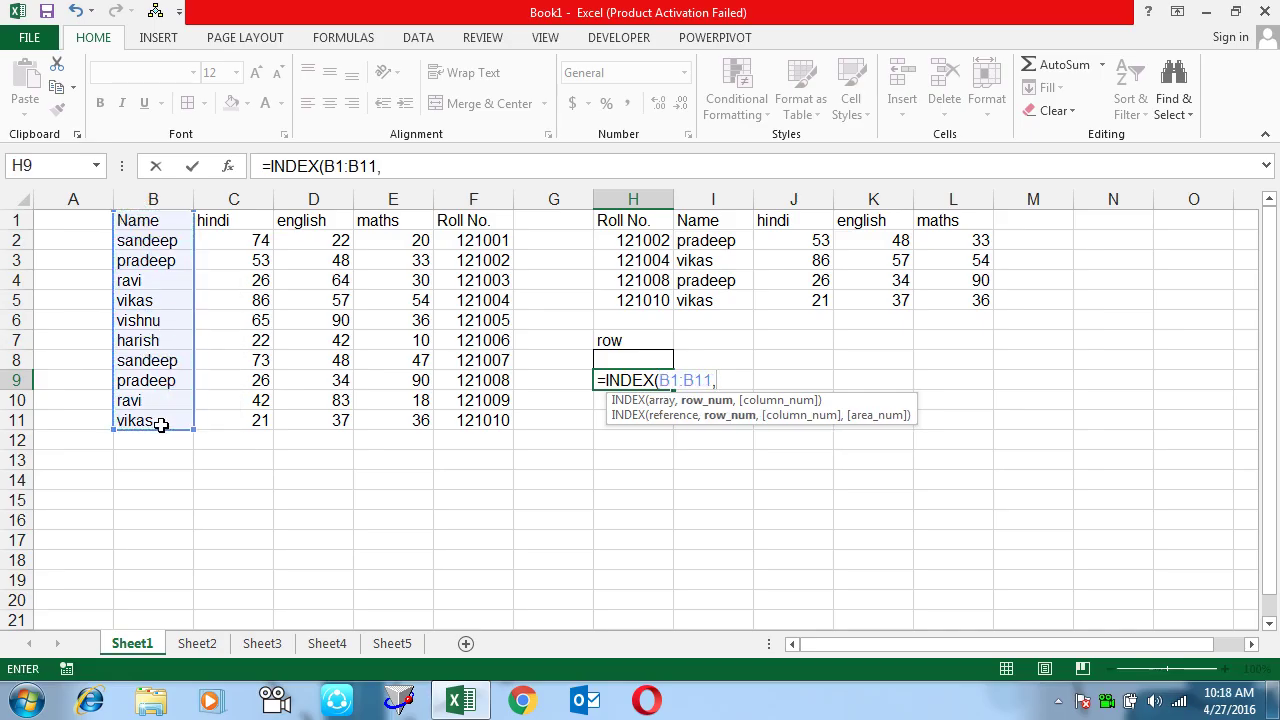
{"action": "left_click", "coordinate": [618, 355]}
{"action": "key", "text": "Return"}
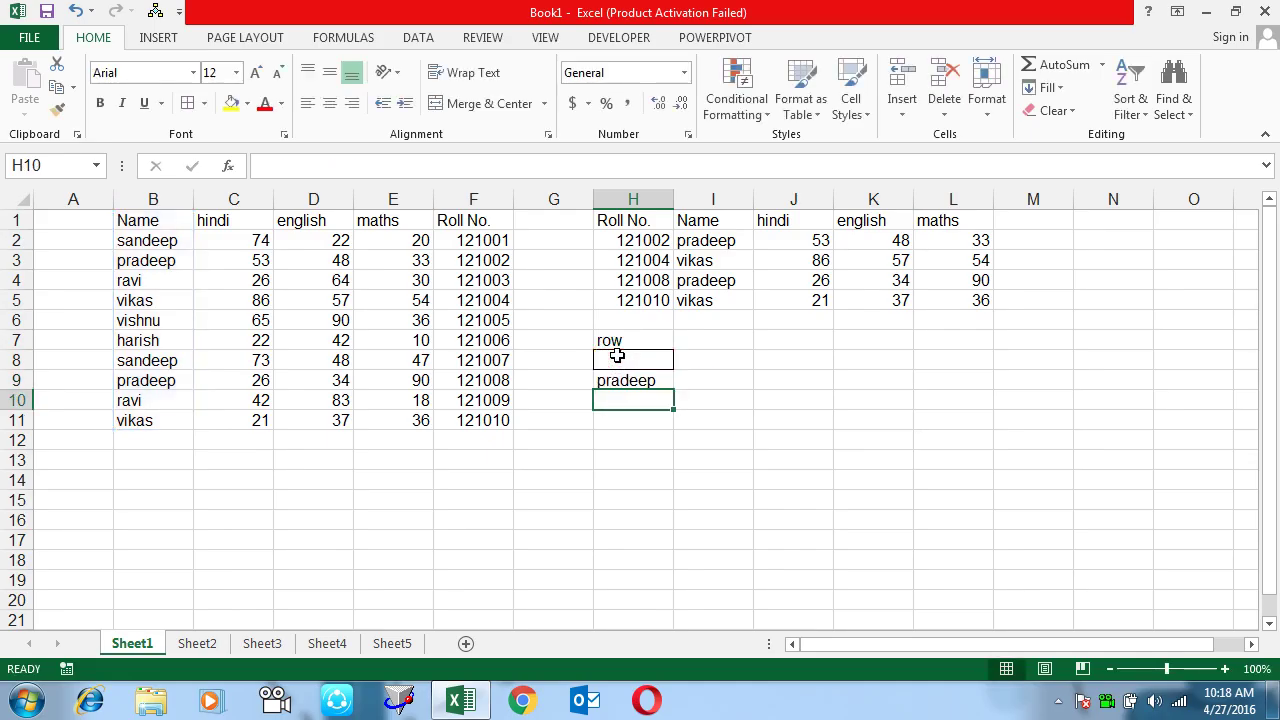
Try row numbers 1, 2 and 3 in H8, leaving 3 so H9 shows pradeep.
{"action": "key", "text": "Up"}
{"action": "key", "text": "Up"}
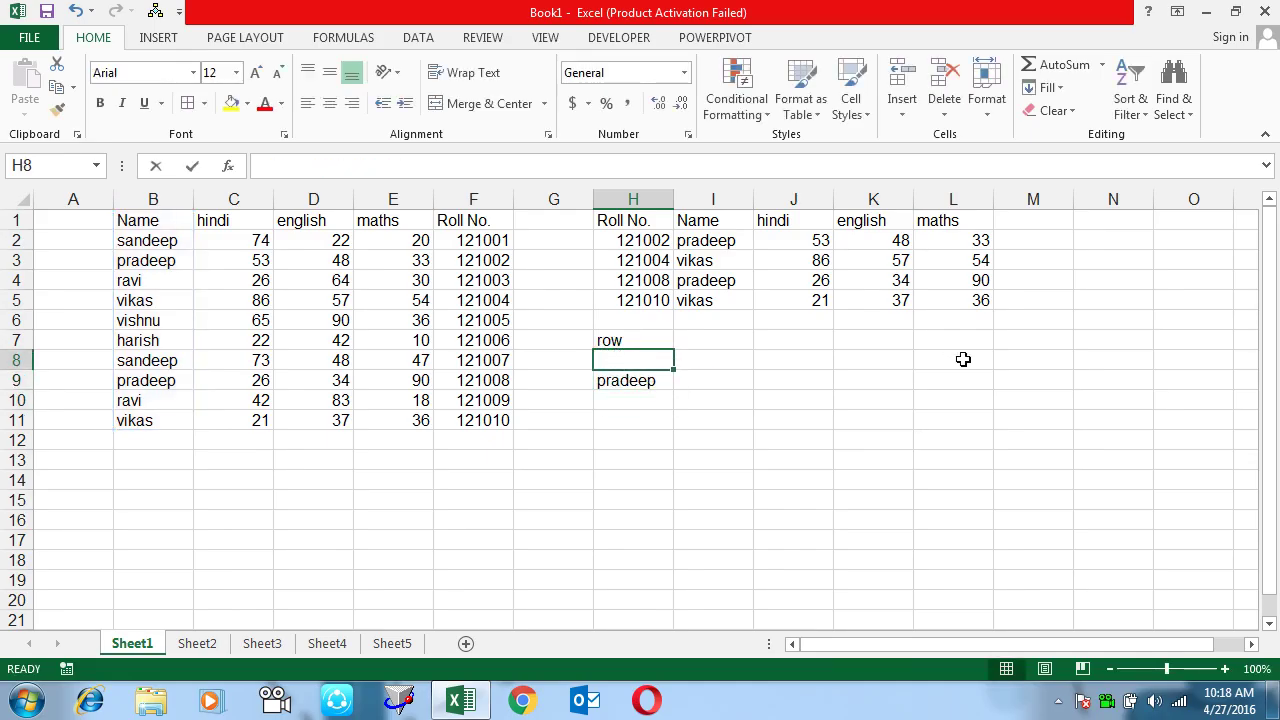
{"action": "type", "text": "1"}
{"action": "key", "text": "Return"}
{"action": "key", "text": "Up"}
{"action": "type", "text": "2"}
{"action": "key", "text": "Return"}
{"action": "key", "text": "Up"}
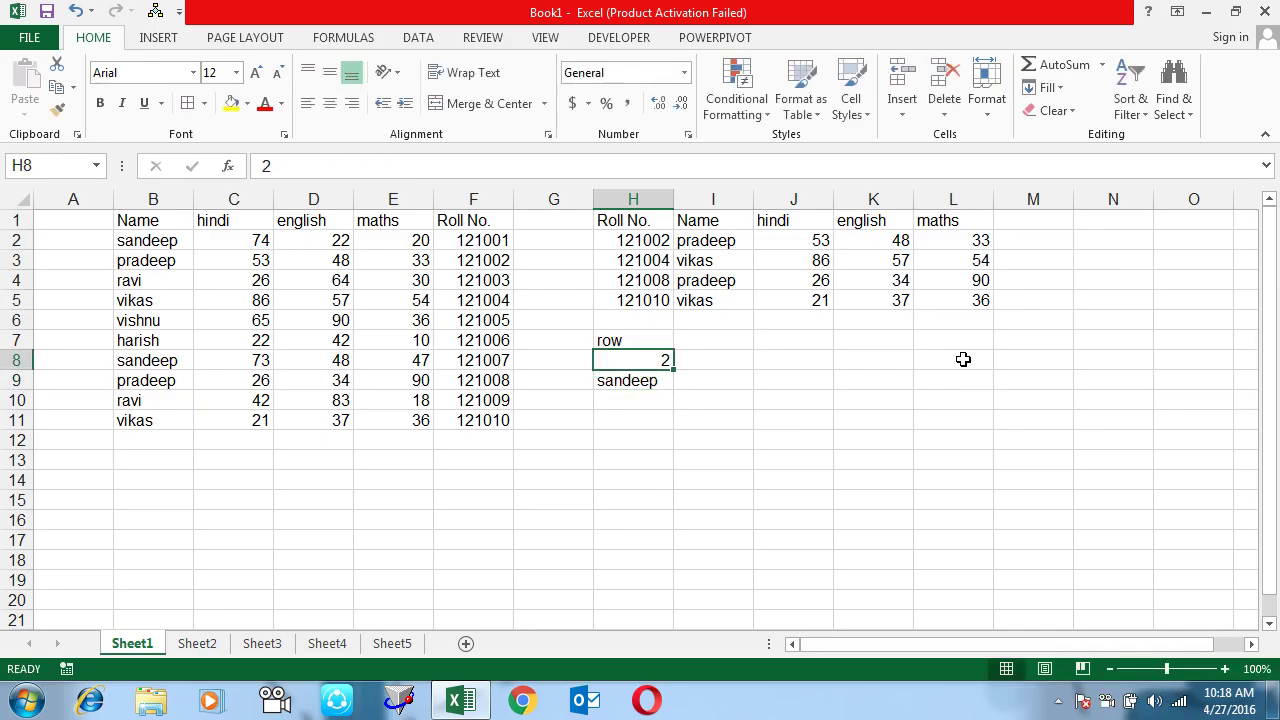
{"action": "type", "text": "3"}
{"action": "key", "text": "Return"}
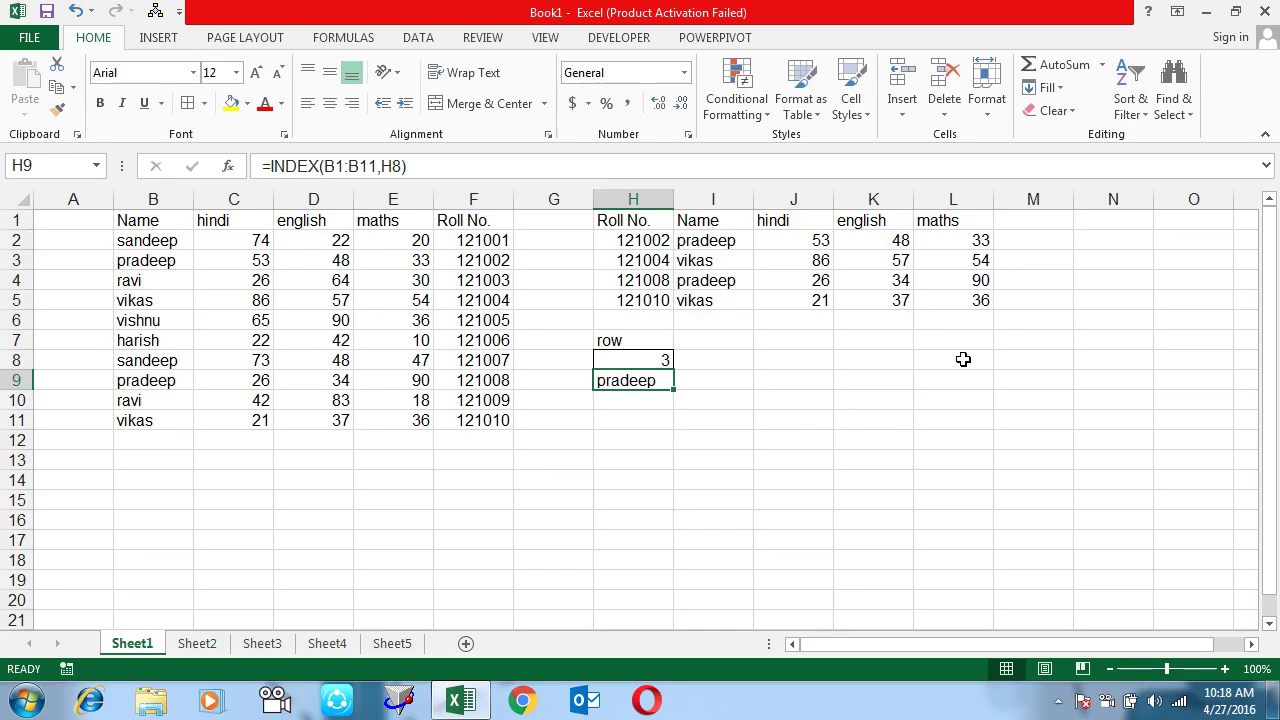
{"action": "key", "text": "F2"}
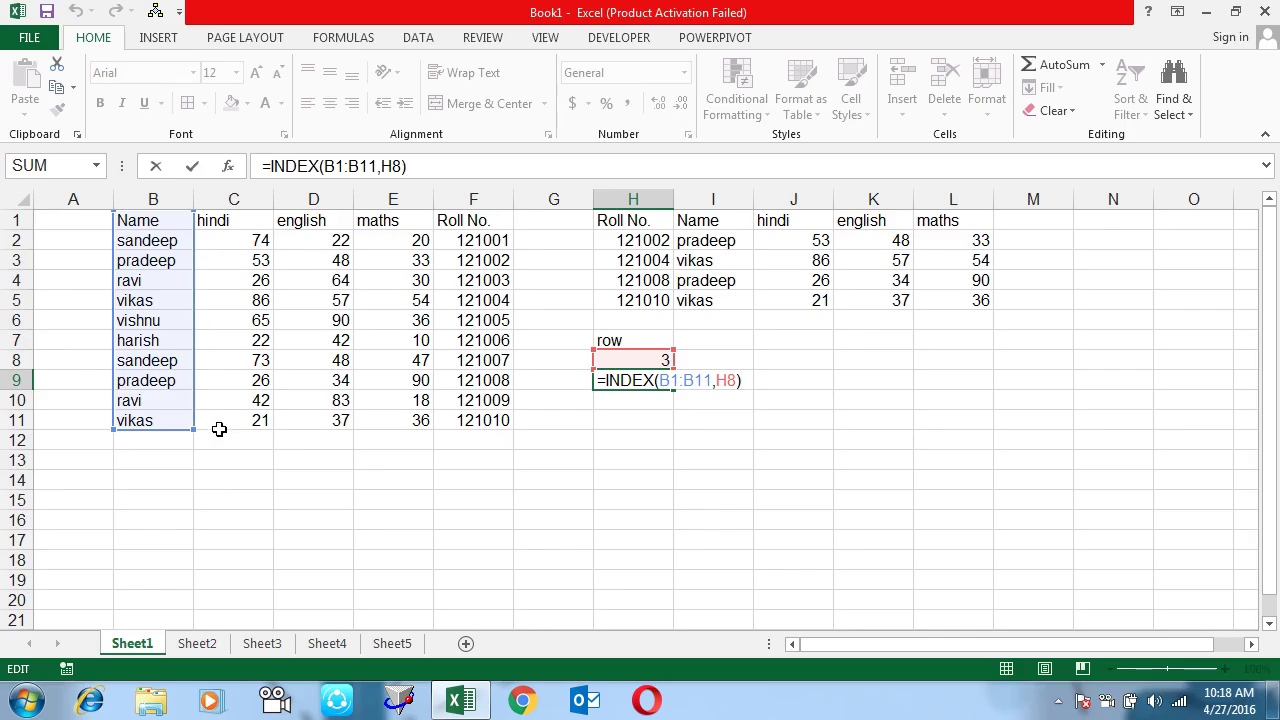
Change H9 to =INDEX(B1:F11,H8,I8) using I8 as the column number.
{"action": "left_click_drag", "start_coordinate": [194, 430], "coordinate": [495, 432]}
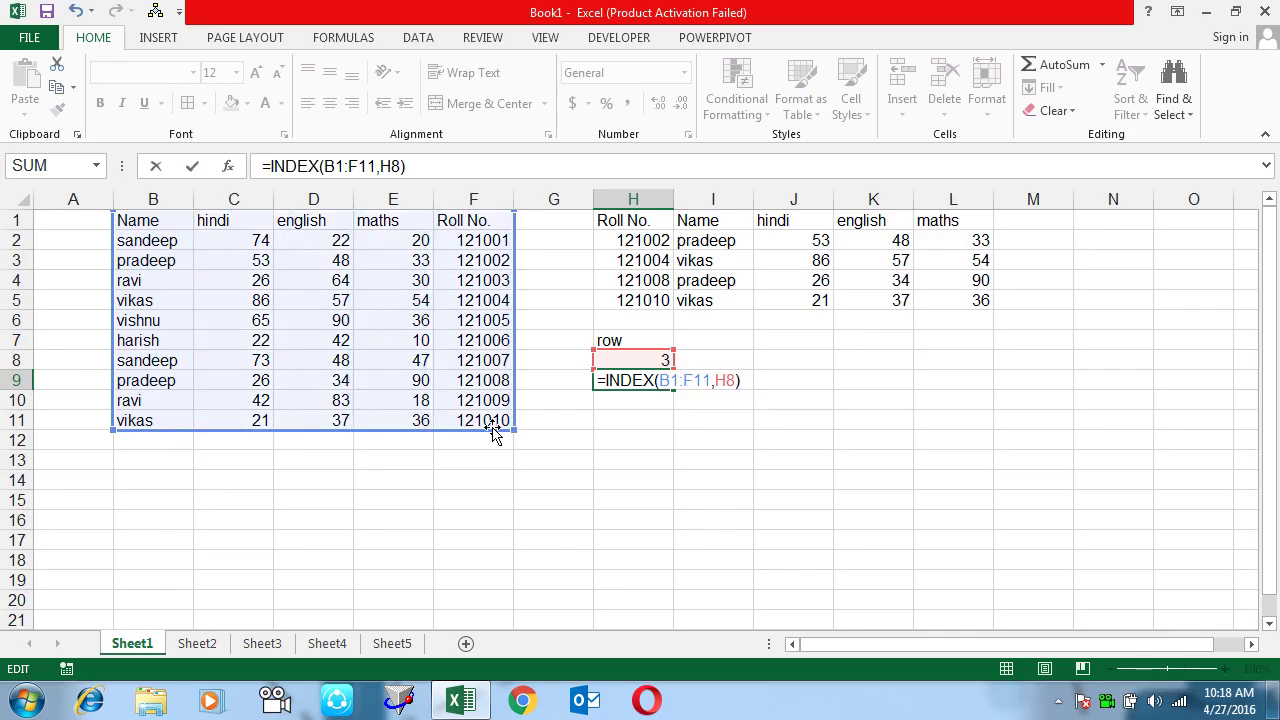
{"action": "left_click", "coordinate": [733, 380]}
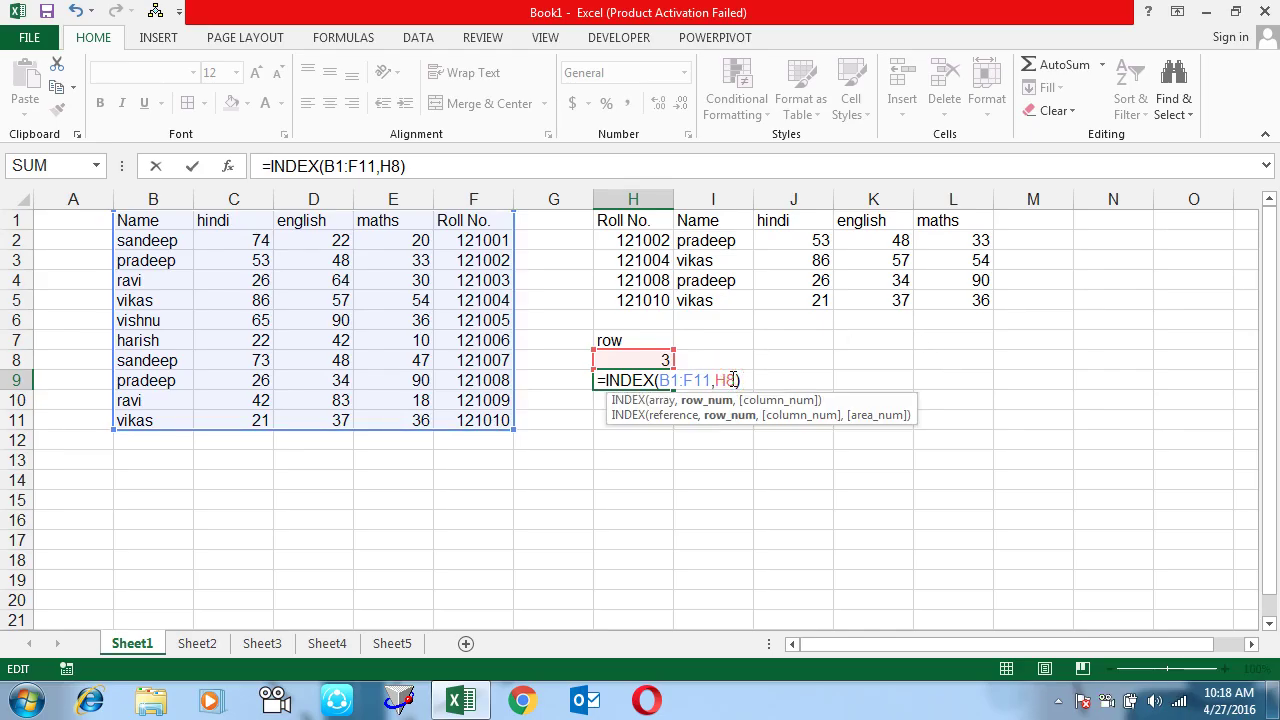
{"action": "type", "text": ","}
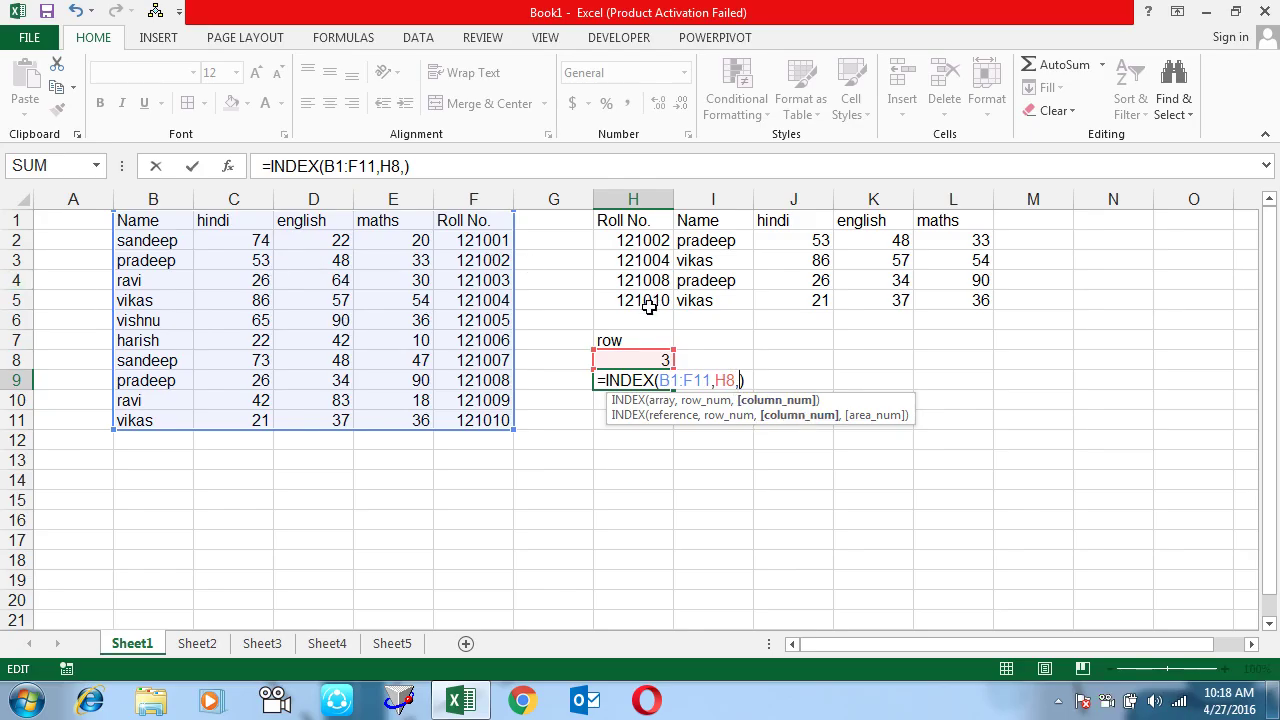
{"action": "left_click", "coordinate": [710, 362]}
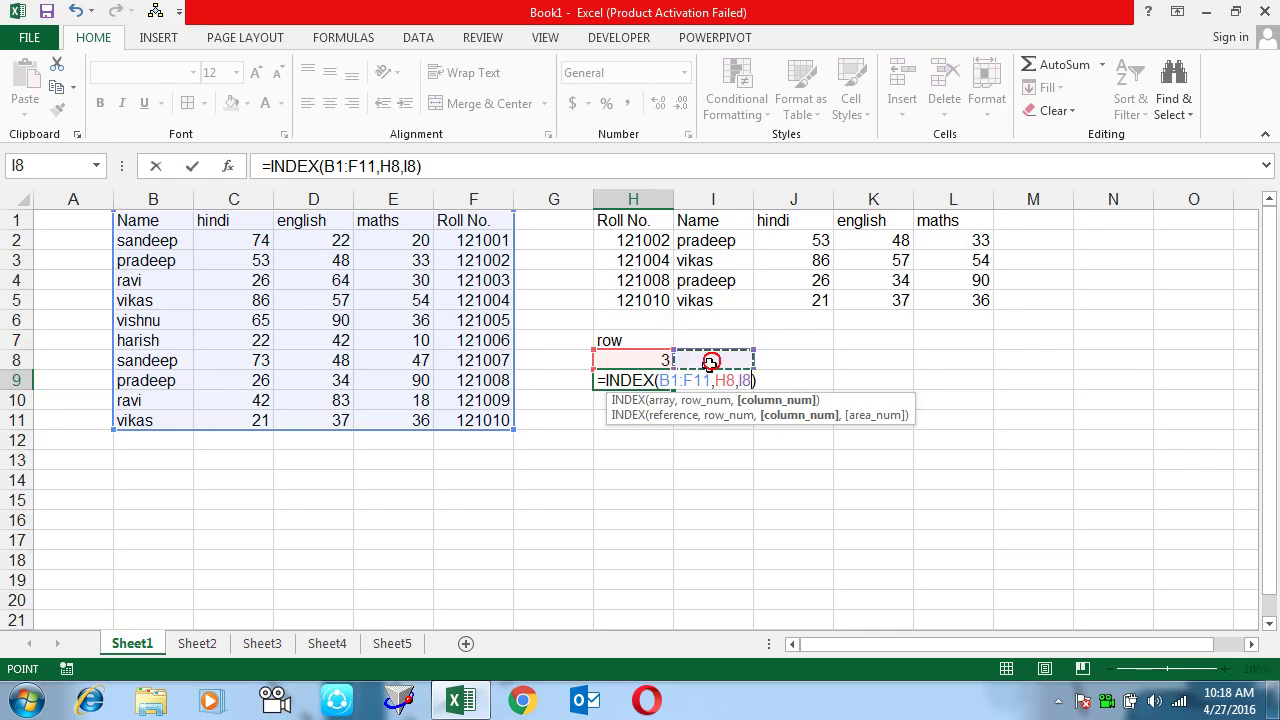
{"action": "key", "text": "Return"}
Try column numbers 1, 2 and 4 in I8, ending at 4 so H9 returns 33.
{"action": "key", "text": "Up"}
{"action": "key", "text": "Up"}
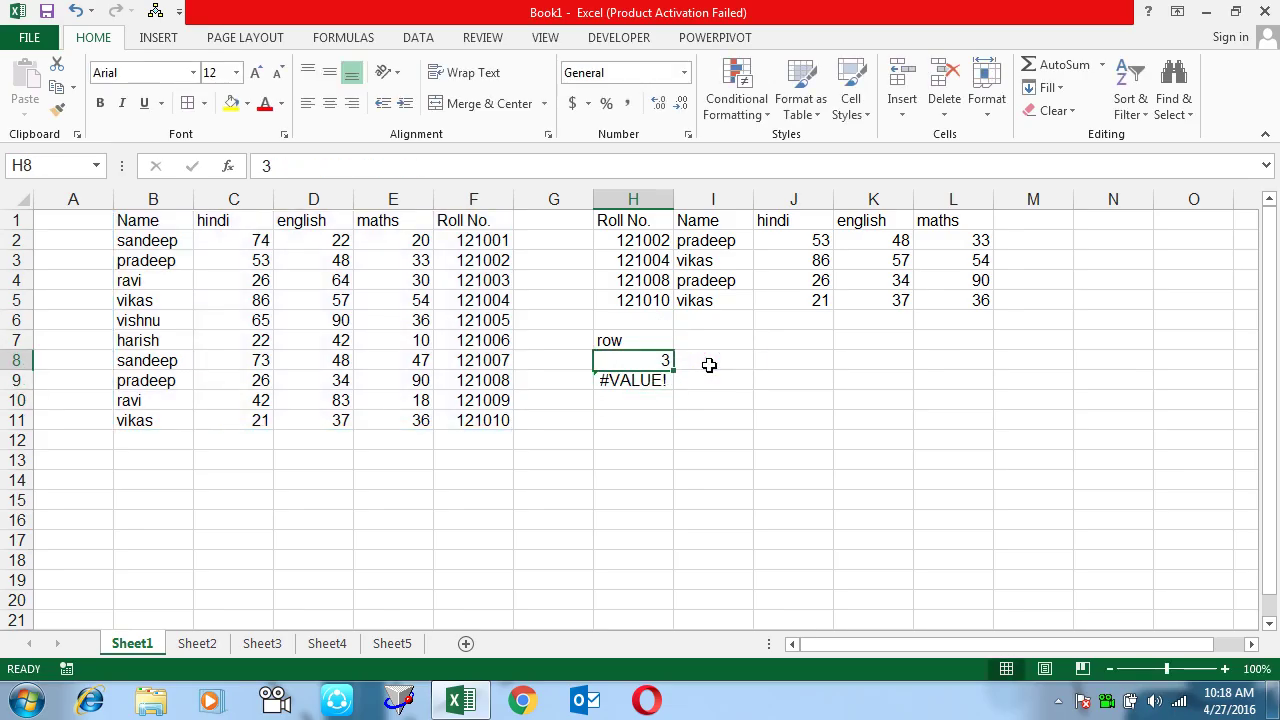
{"action": "left_click", "coordinate": [709, 365]}
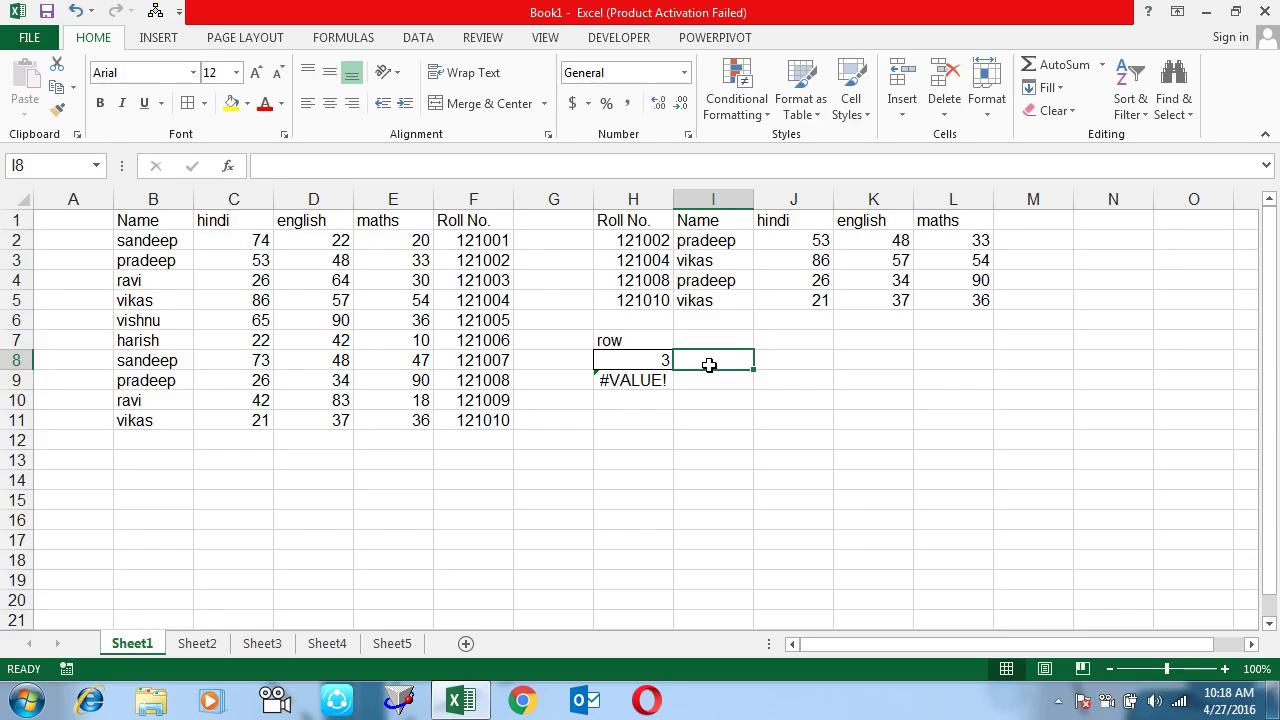
{"action": "type", "text": "1"}
{"action": "key", "text": "Return"}
{"action": "left_click", "coordinate": [709, 365]}
{"action": "type", "text": "2"}
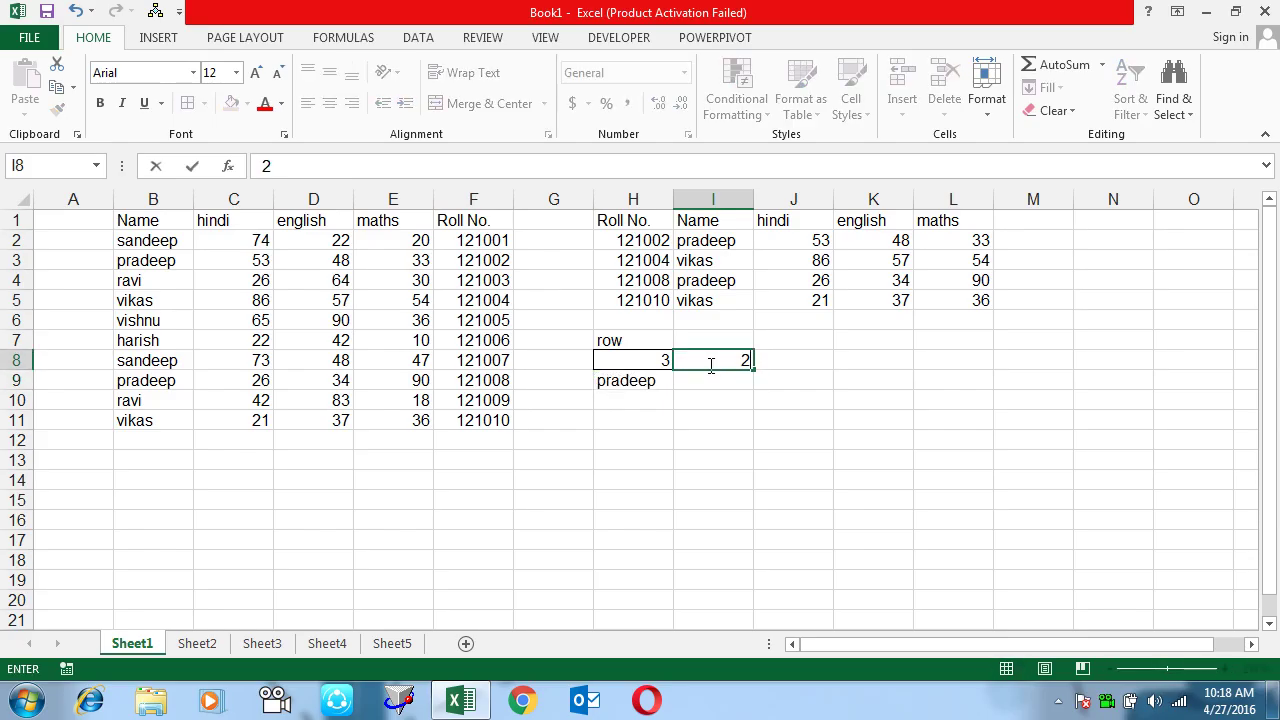
{"action": "key", "text": "Return"}
{"action": "key", "text": "Left"}
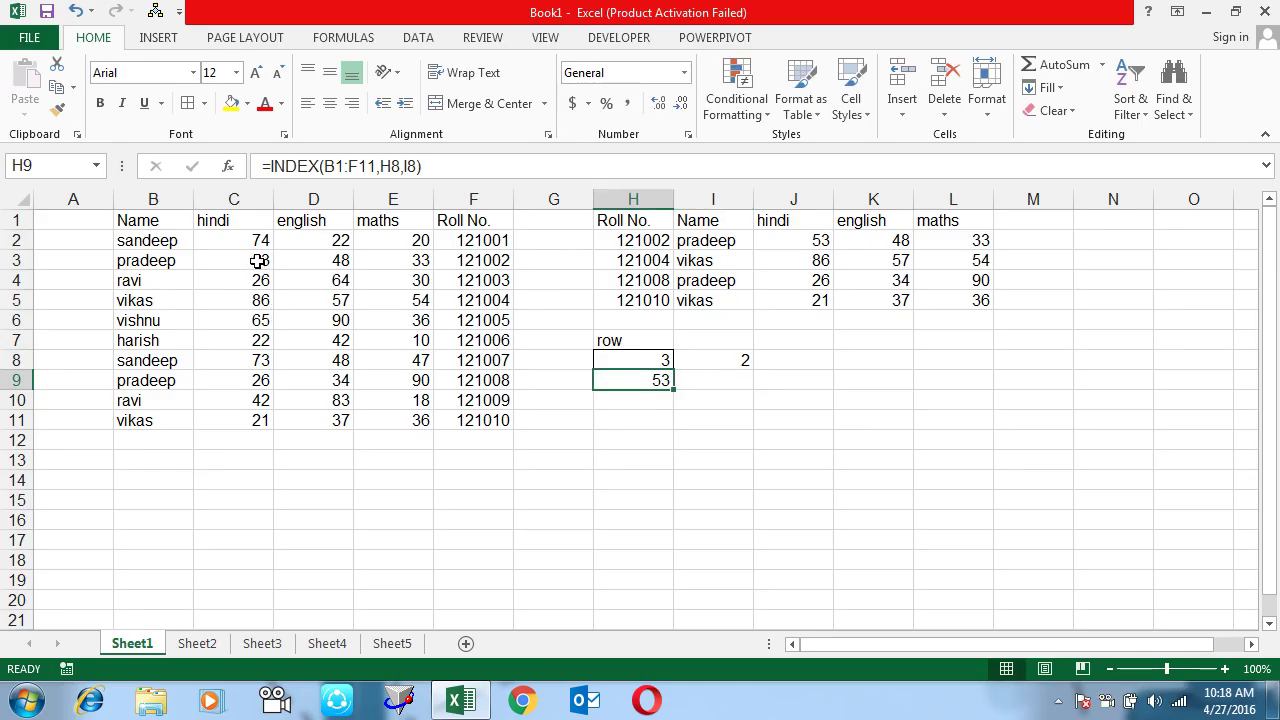
{"action": "key", "text": "Up"}
{"action": "key", "text": "Right"}
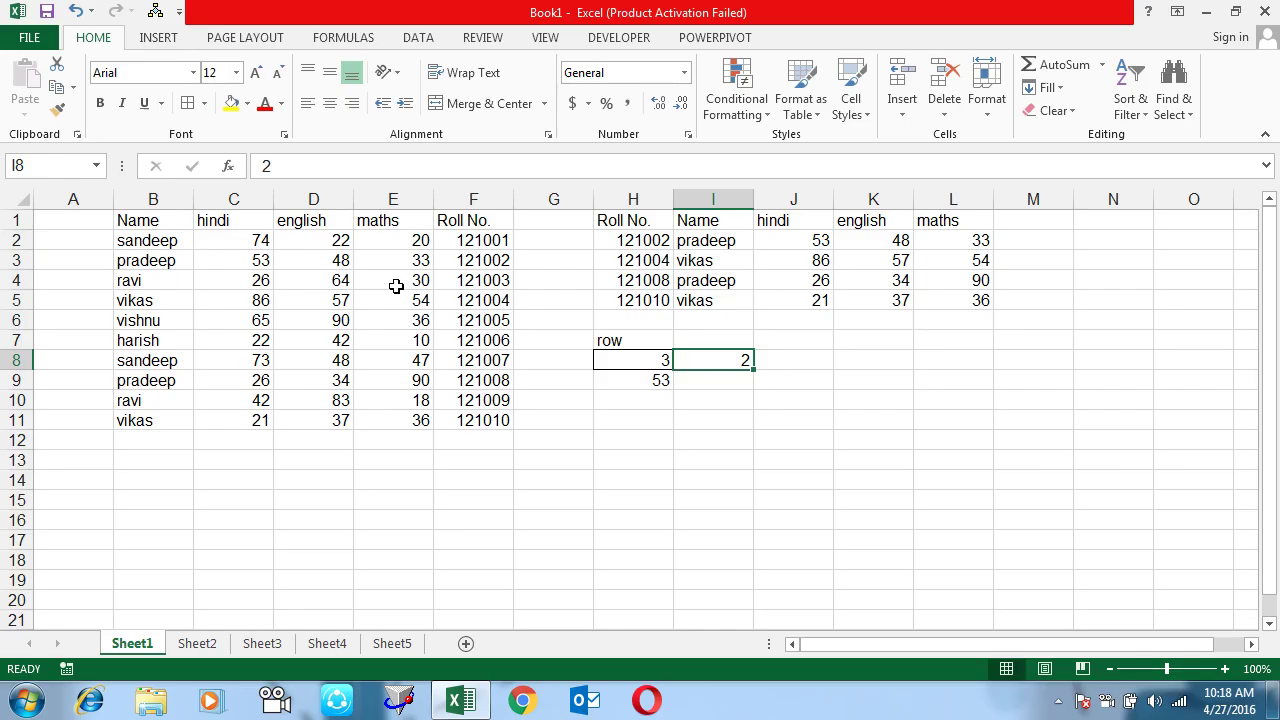
{"action": "key", "text": "BackSpace"}
{"action": "type", "text": "4"}
{"action": "key", "text": "Return"}
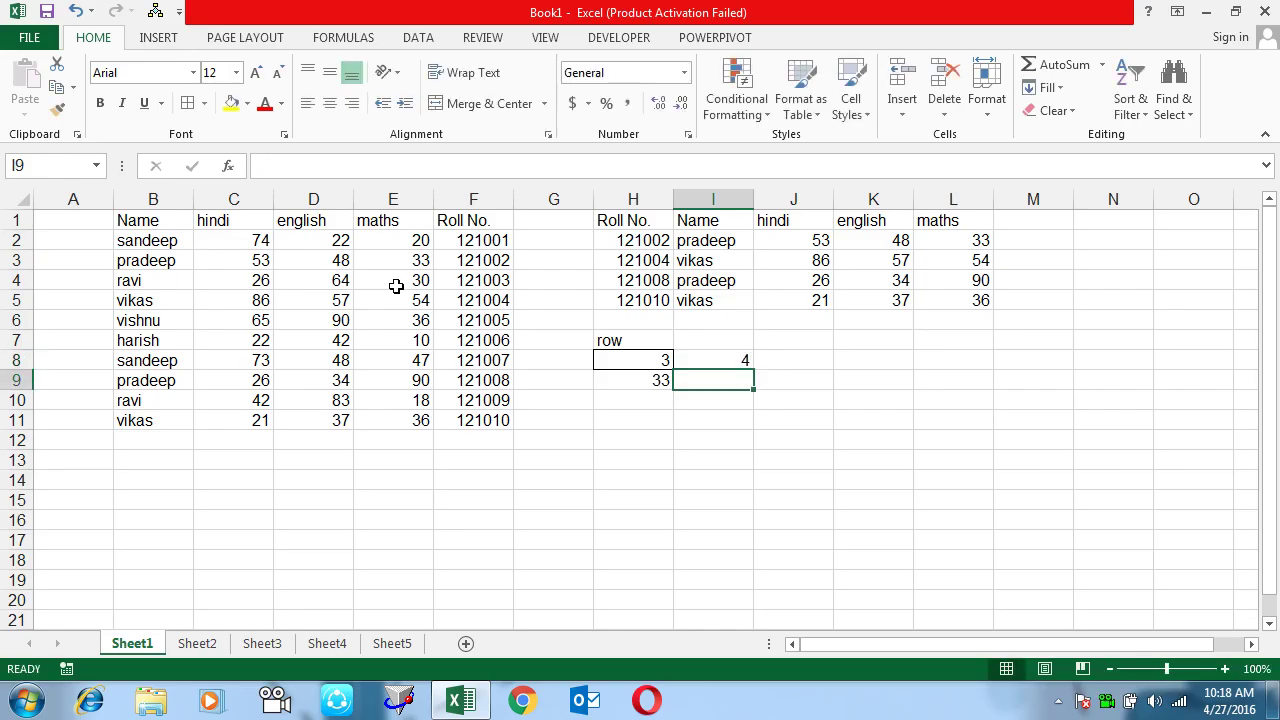
{"action": "key", "text": "Up"}
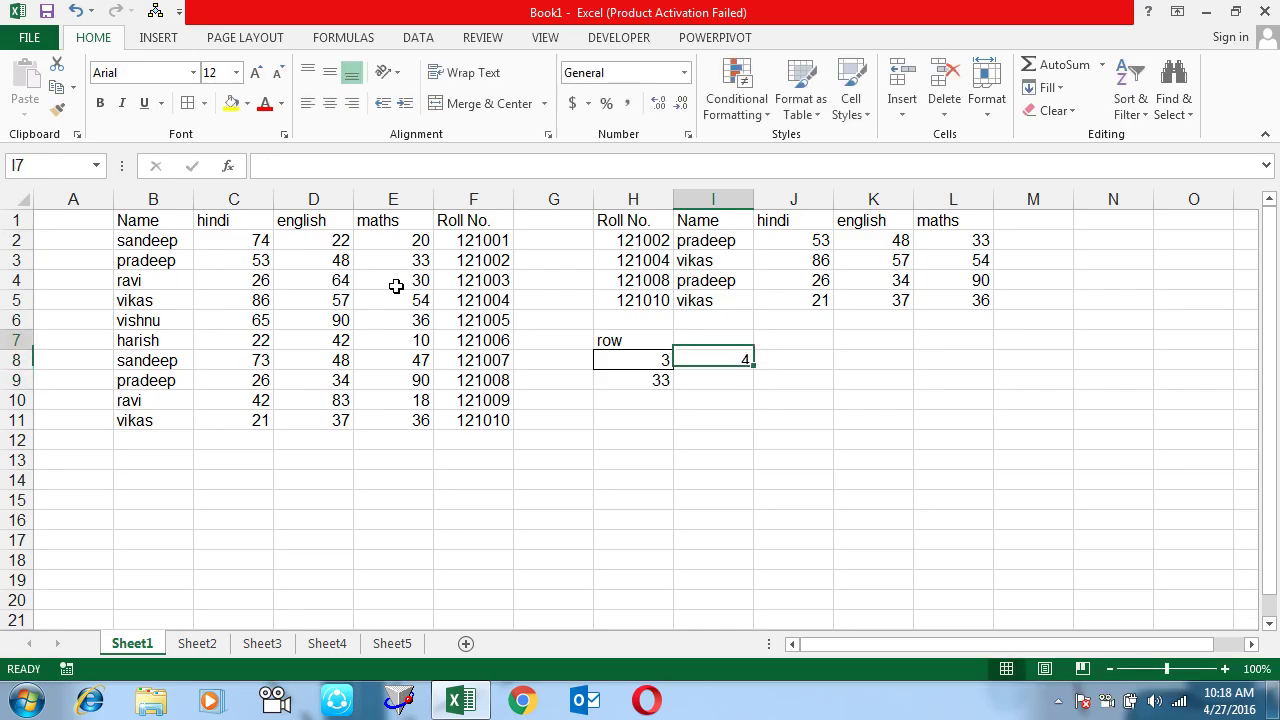
{"action": "key", "text": "Up"}
{"action": "key", "text": "Up"}
{"action": "key", "text": "Up"}
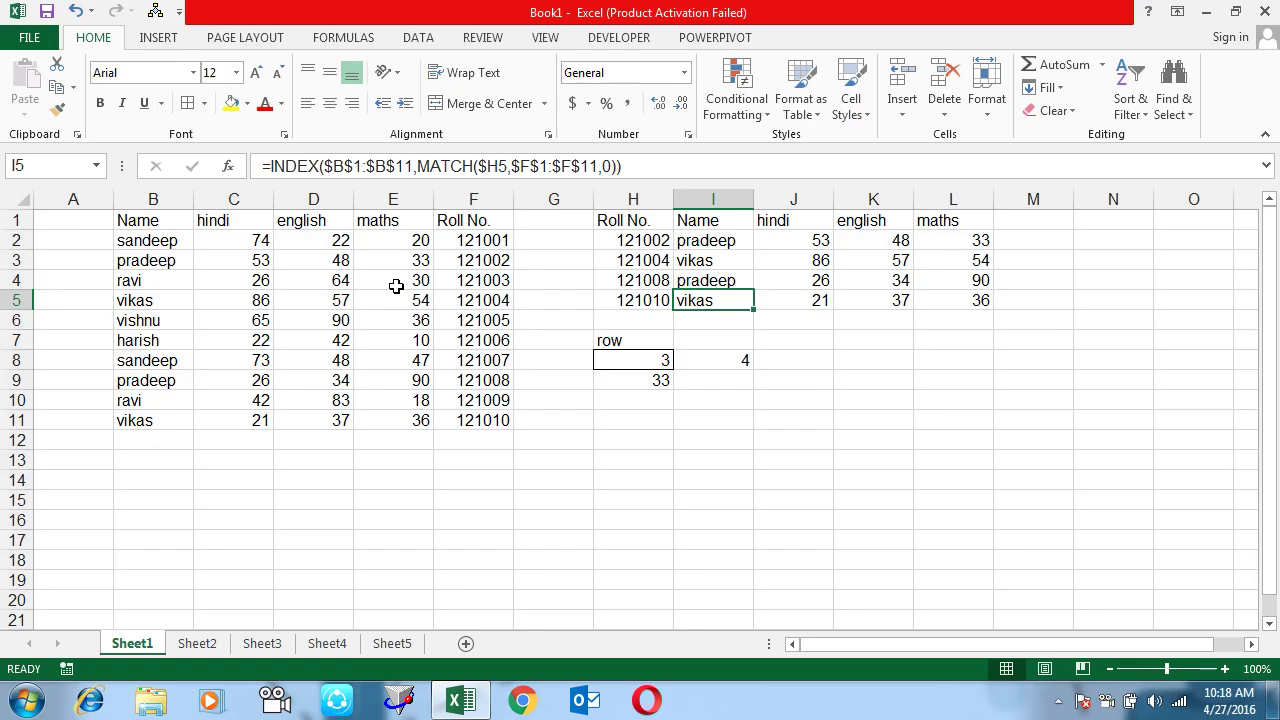
{"action": "key", "text": "Up"}
{"action": "key", "text": "Up"}
{"action": "key", "text": "Up"}
{"action": "key", "text": "Up"}
{"action": "key", "text": "Down"}
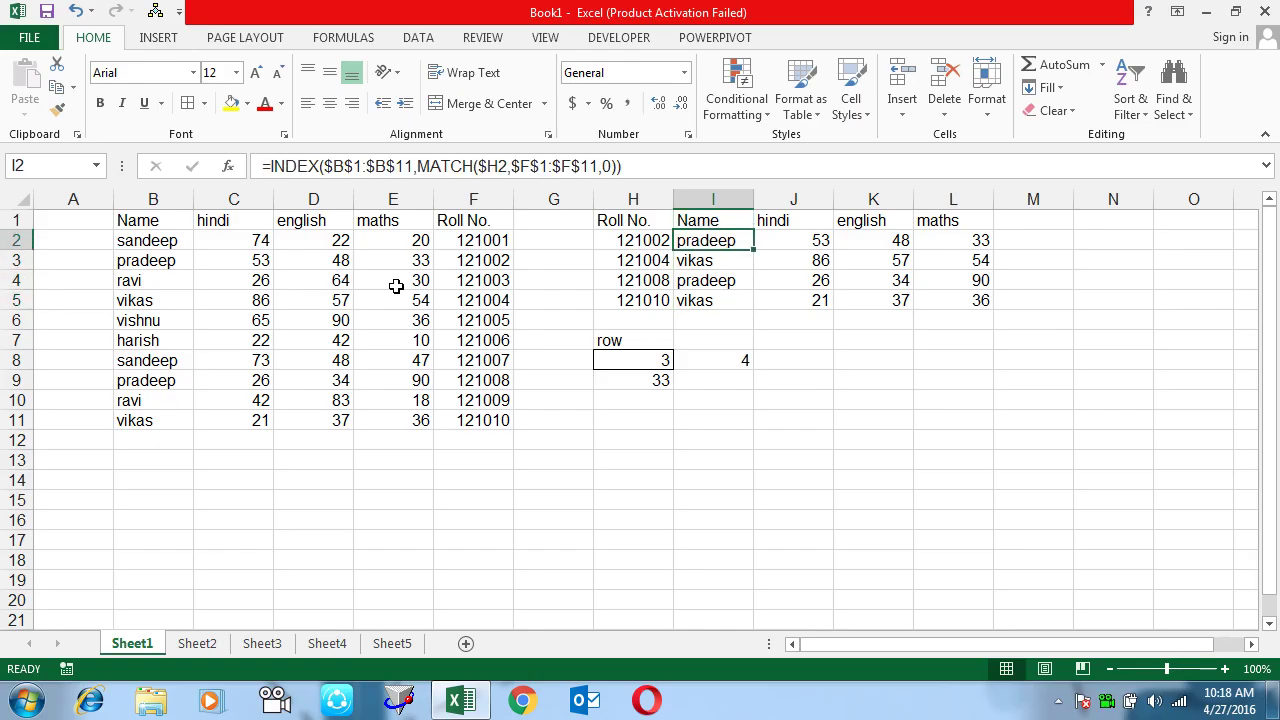
{"action": "key", "text": "F2"}
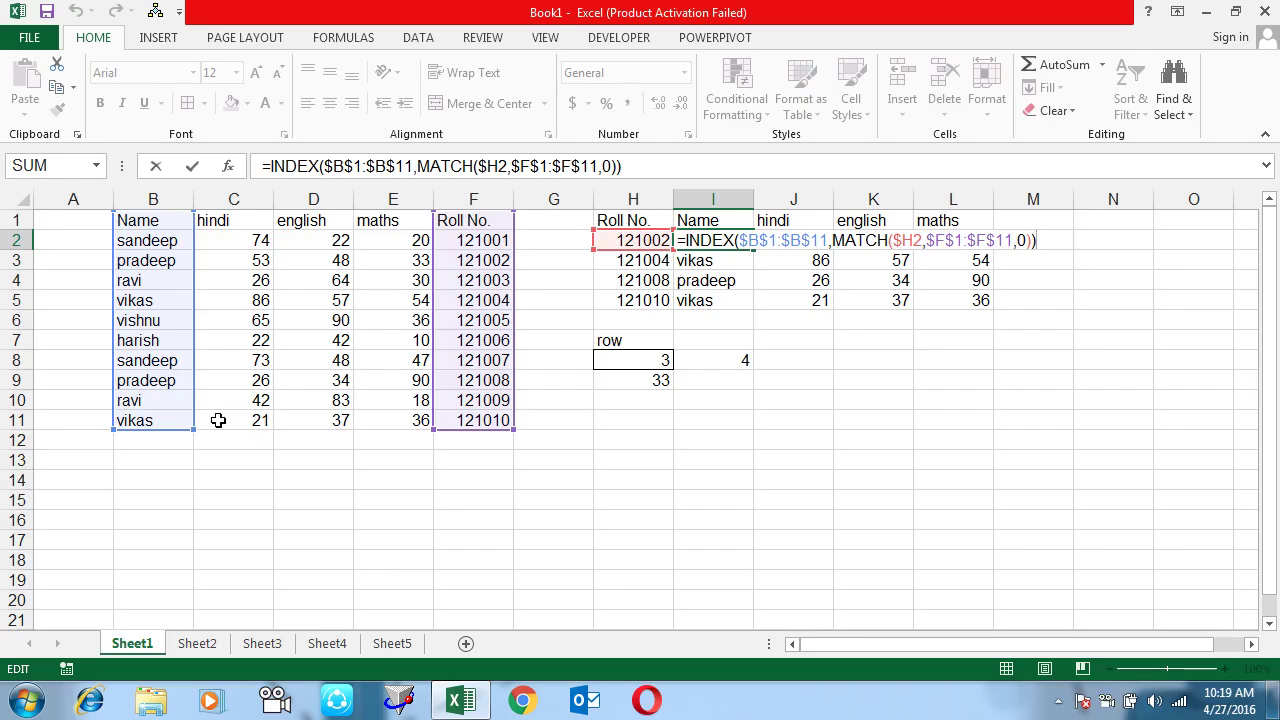
{"action": "key", "text": "ctrl+Return"}
{"action": "key", "text": "Up"}
{"action": "key", "text": "Down"}
{"action": "key", "text": "Down"}
{"action": "key", "text": "Down"}
{"action": "key", "text": "Down"}
{"action": "key", "text": "Down"}
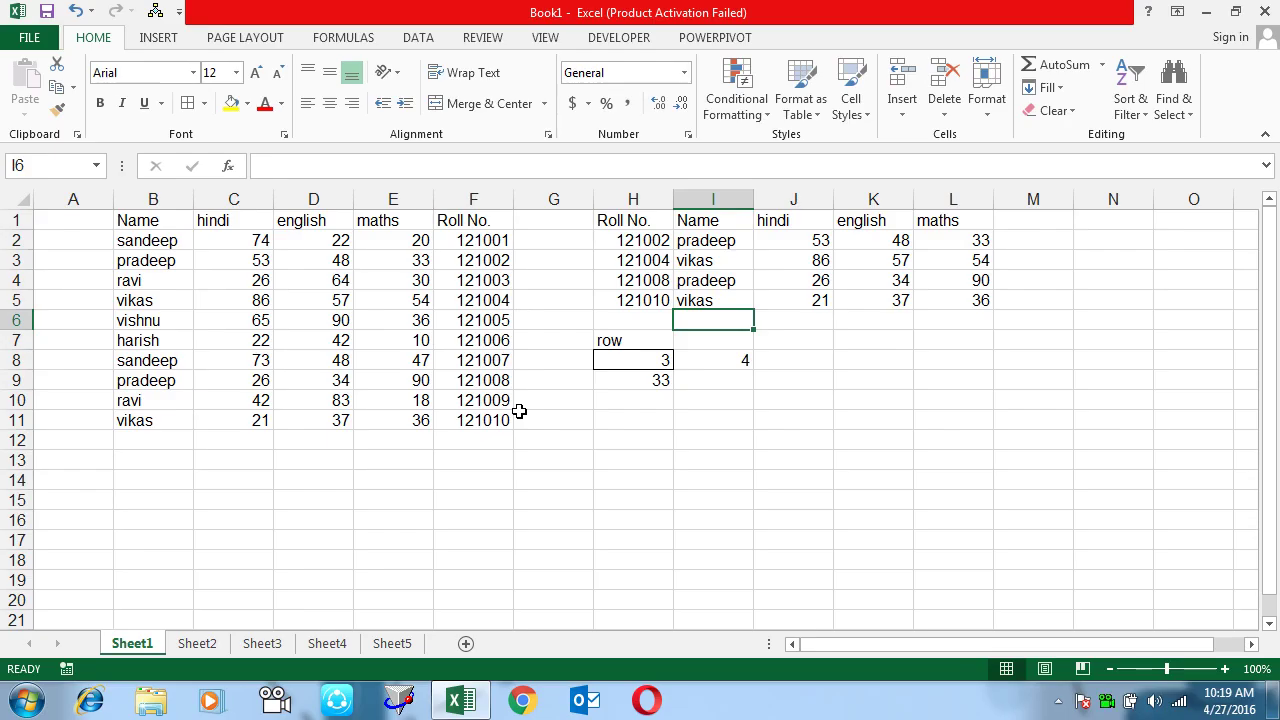
{"action": "key", "text": "Left"}
Enter =MATCH(H$1,$B$1:$F$1,0) in H6 and fill it right to L6.
{"action": "type", "text": "=ma"}
{"action": "key", "text": "Tab"}
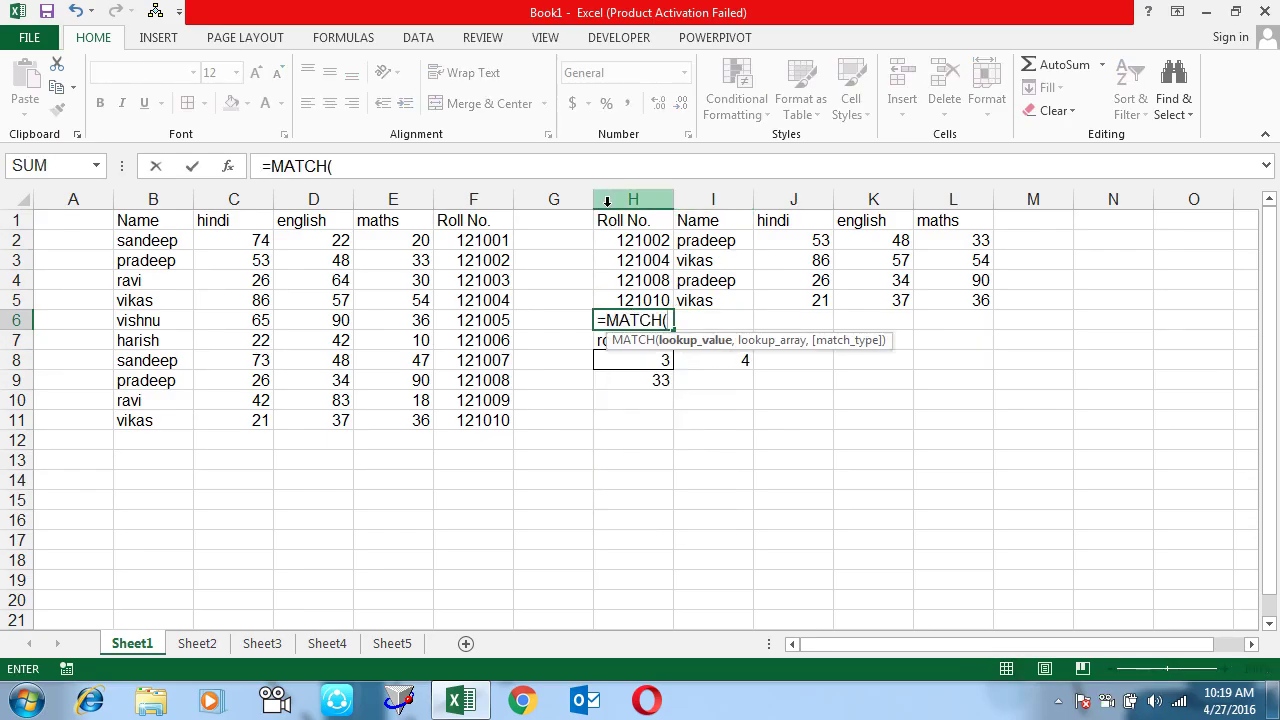
{"action": "left_click", "coordinate": [650, 219]}
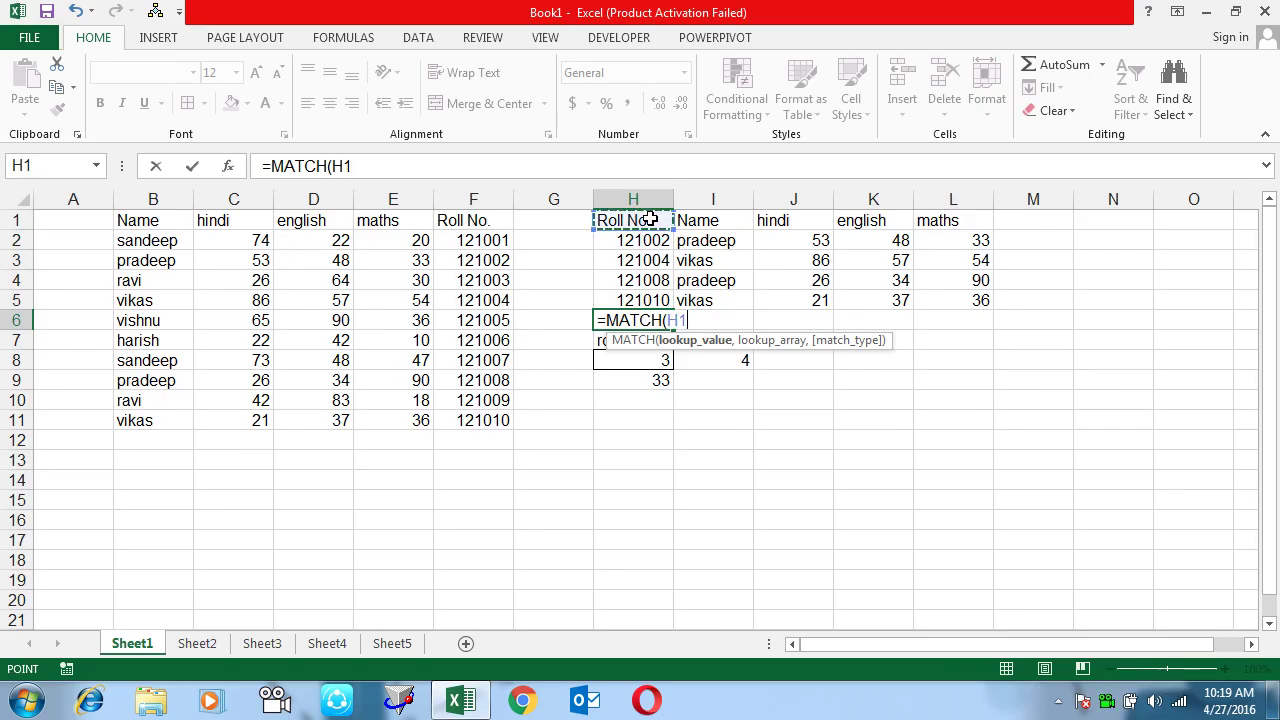
{"action": "key", "text": "F4"}
{"action": "key", "text": "F4"}
{"action": "type", "text": ","}
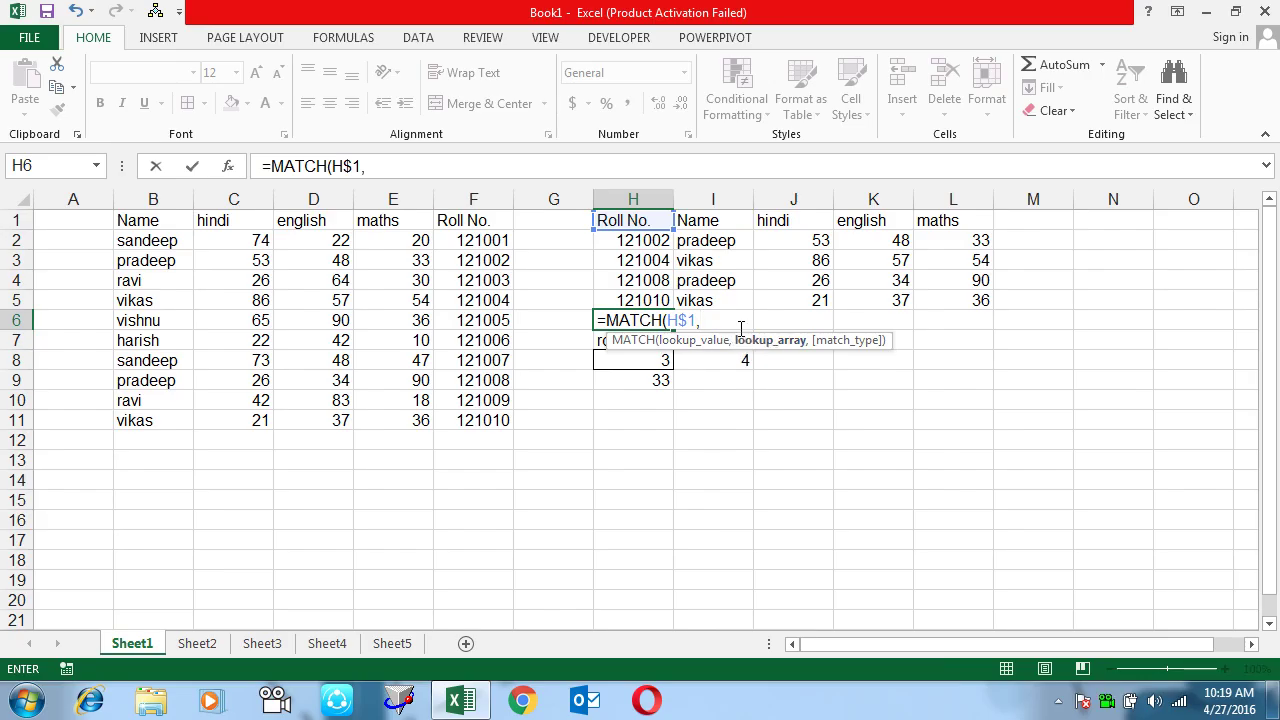
{"action": "left_click", "coordinate": [162, 213]}
{"action": "left_click_drag", "start_coordinate": [162, 213], "coordinate": [467, 219]}
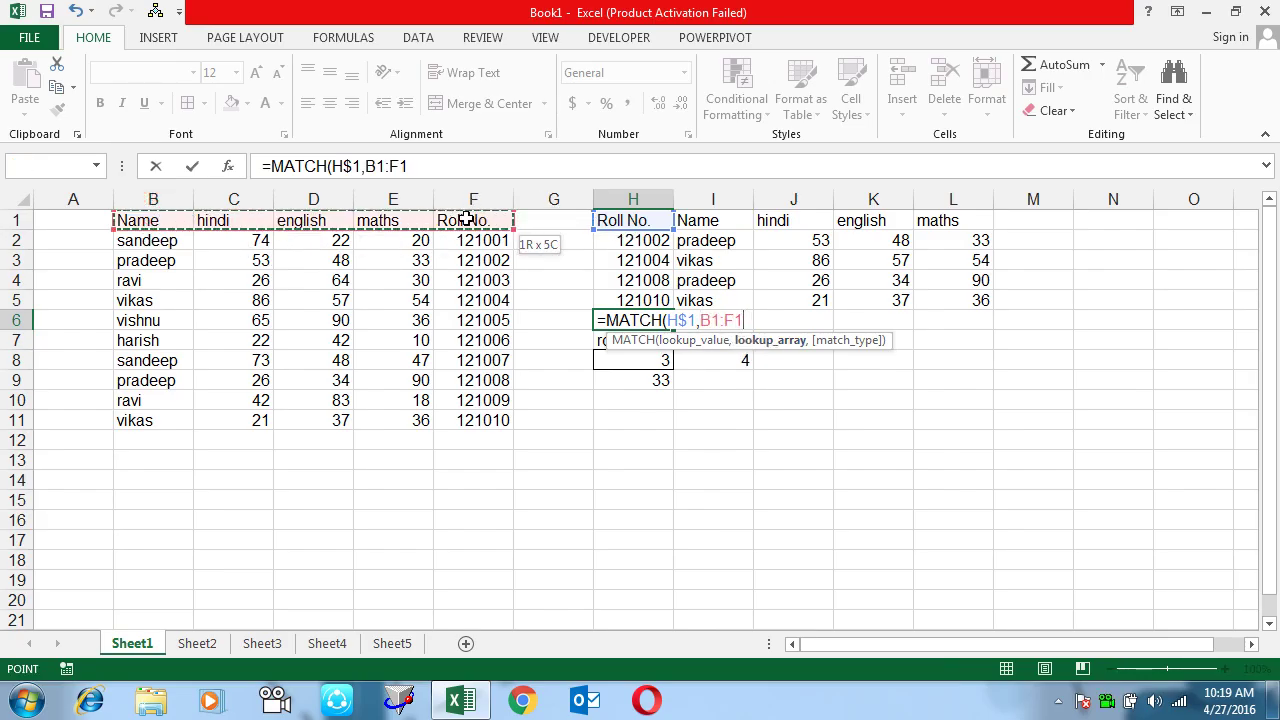
{"action": "key", "text": "F4"}
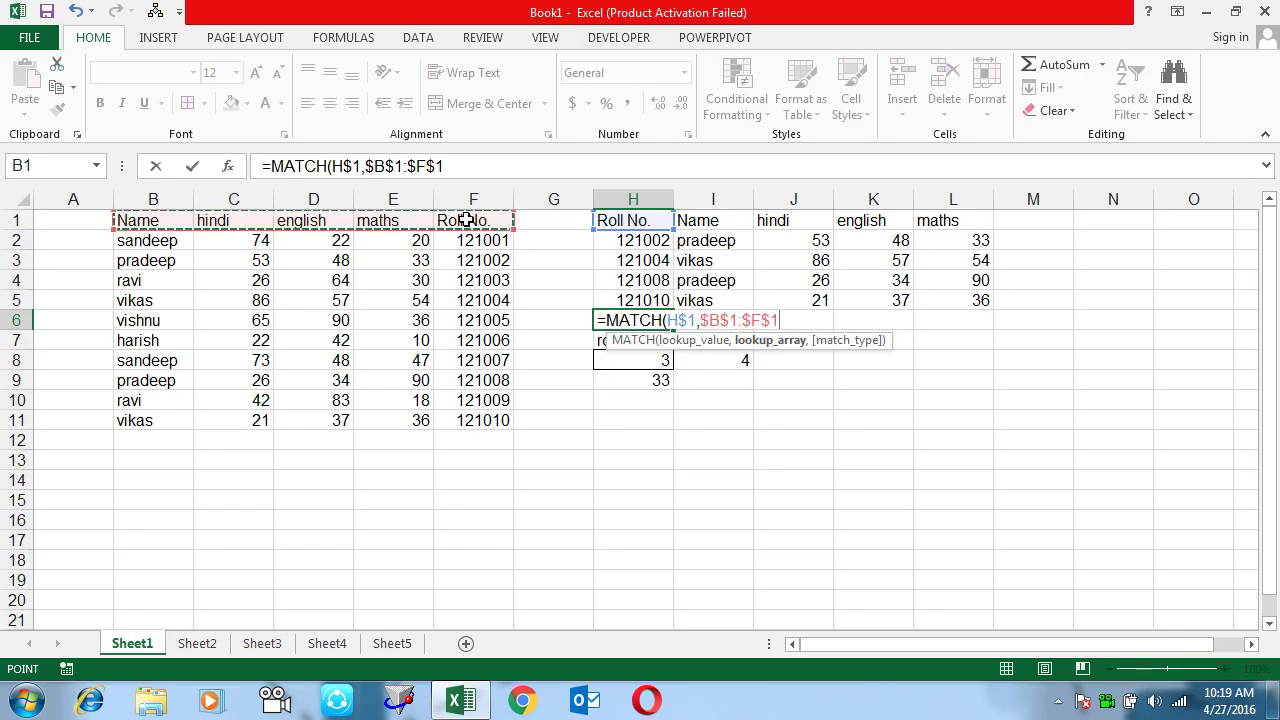
{"action": "type", "text": ",0)"}
{"action": "key", "text": "ctrl+Return"}
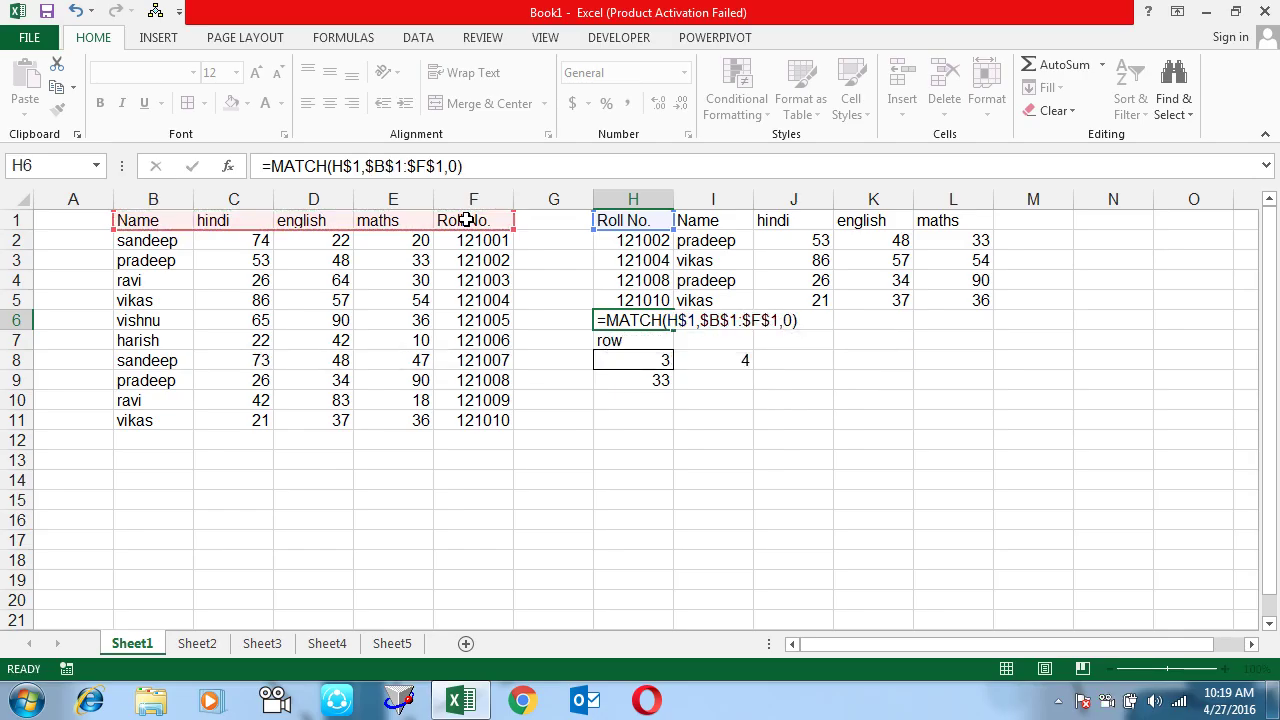
{"action": "key", "text": "Return"}
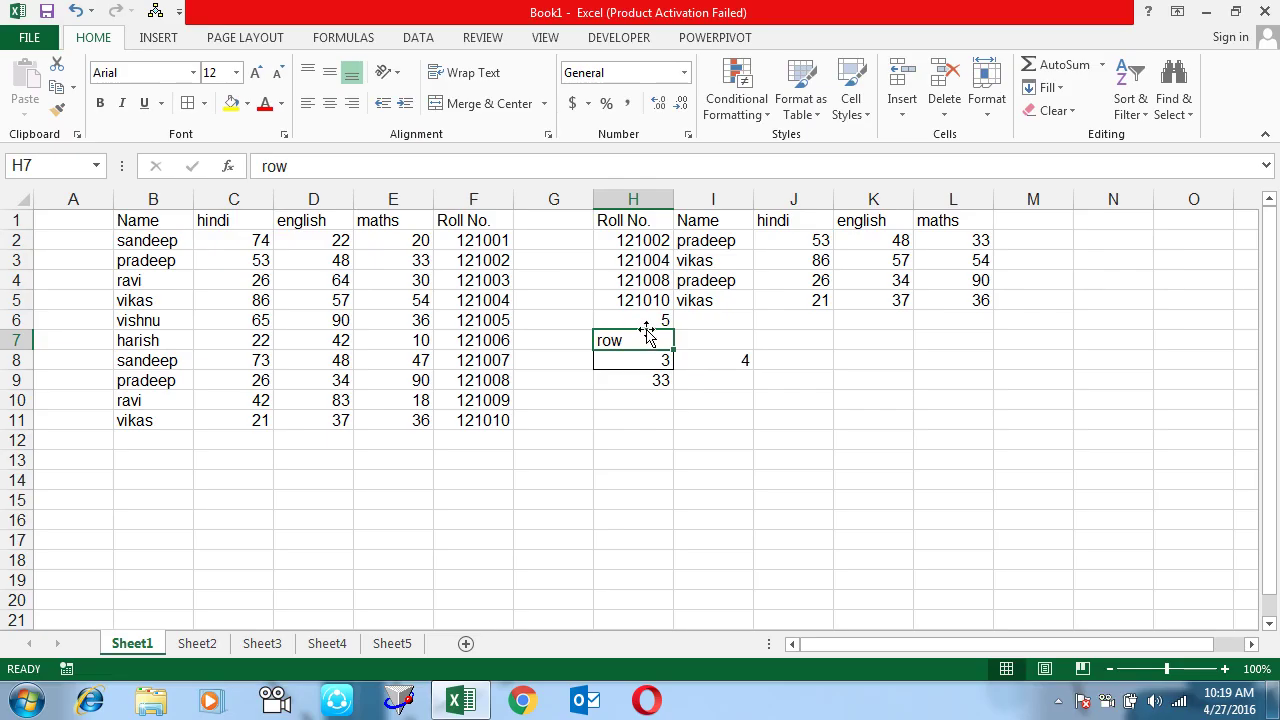
{"action": "left_click", "coordinate": [645, 318]}
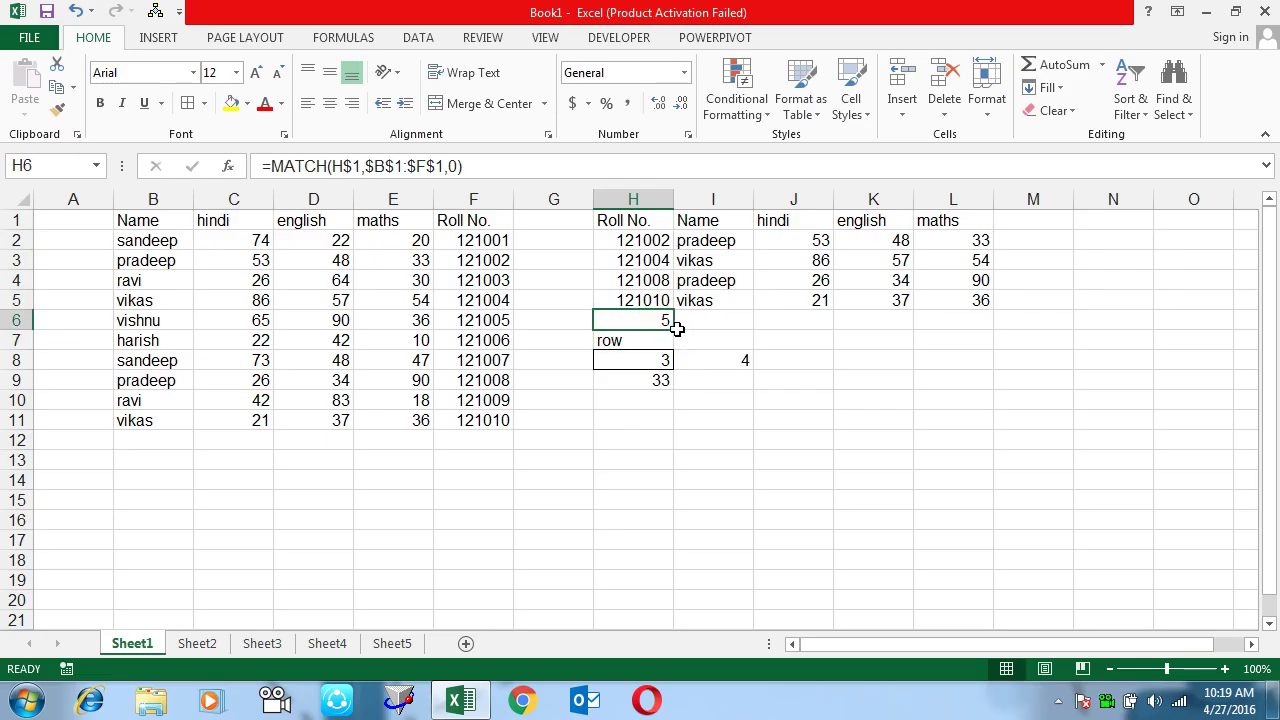
{"action": "left_click_drag", "start_coordinate": [672, 328], "coordinate": [994, 330]}
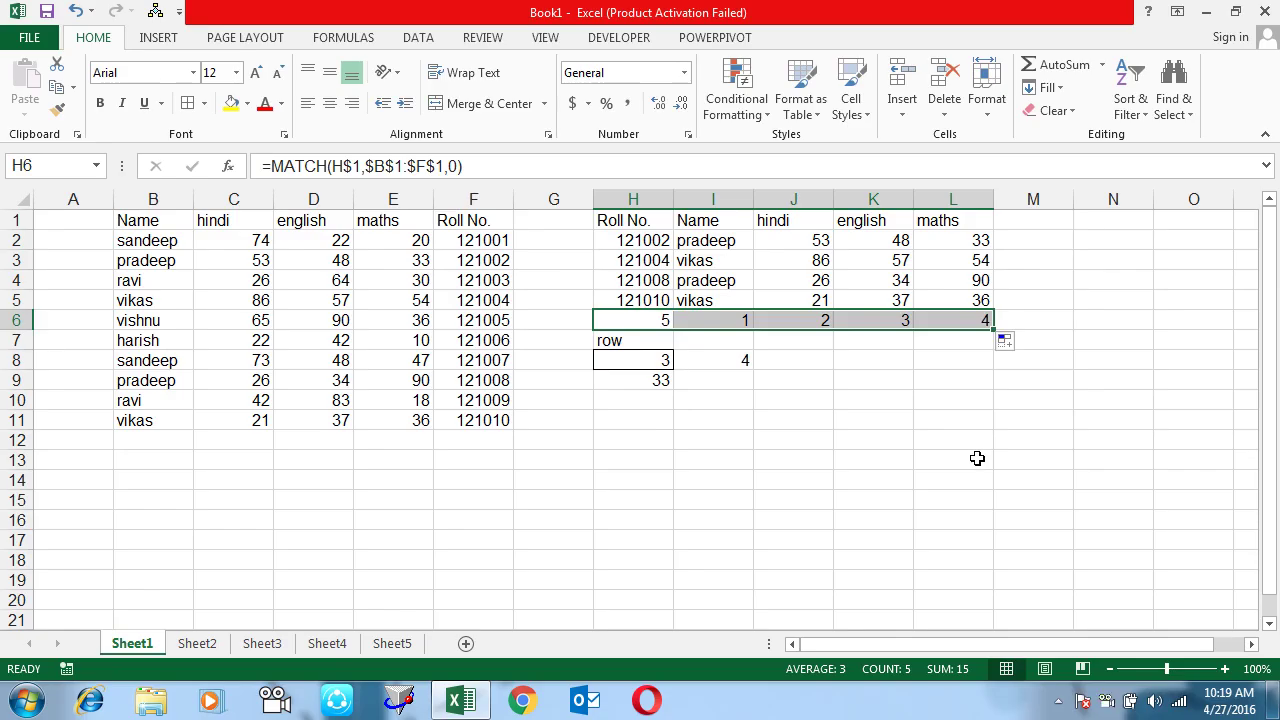
Add a border to input cell I8 and label I7 'column'.
{"action": "left_click", "coordinate": [740, 366]}
{"action": "key", "text": "alt+h"}
{"action": "key", "text": "b"}
{"action": "key", "text": "s"}
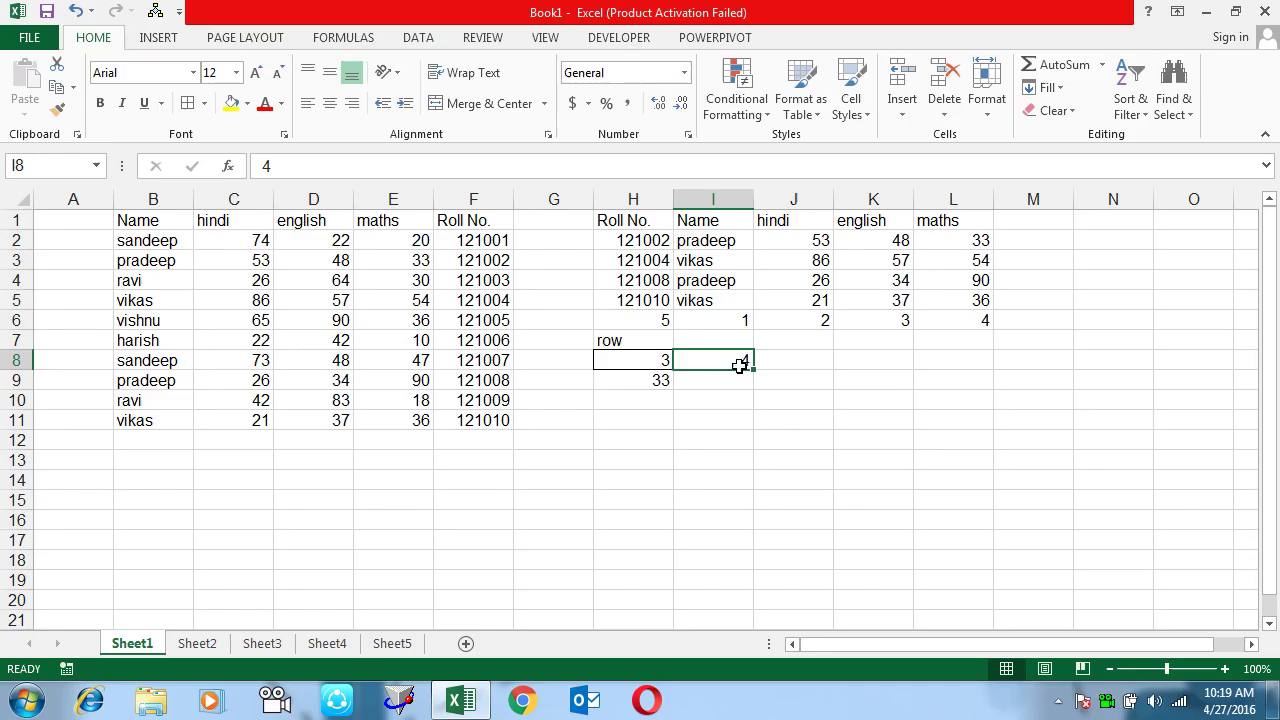
{"action": "key", "text": "Up"}
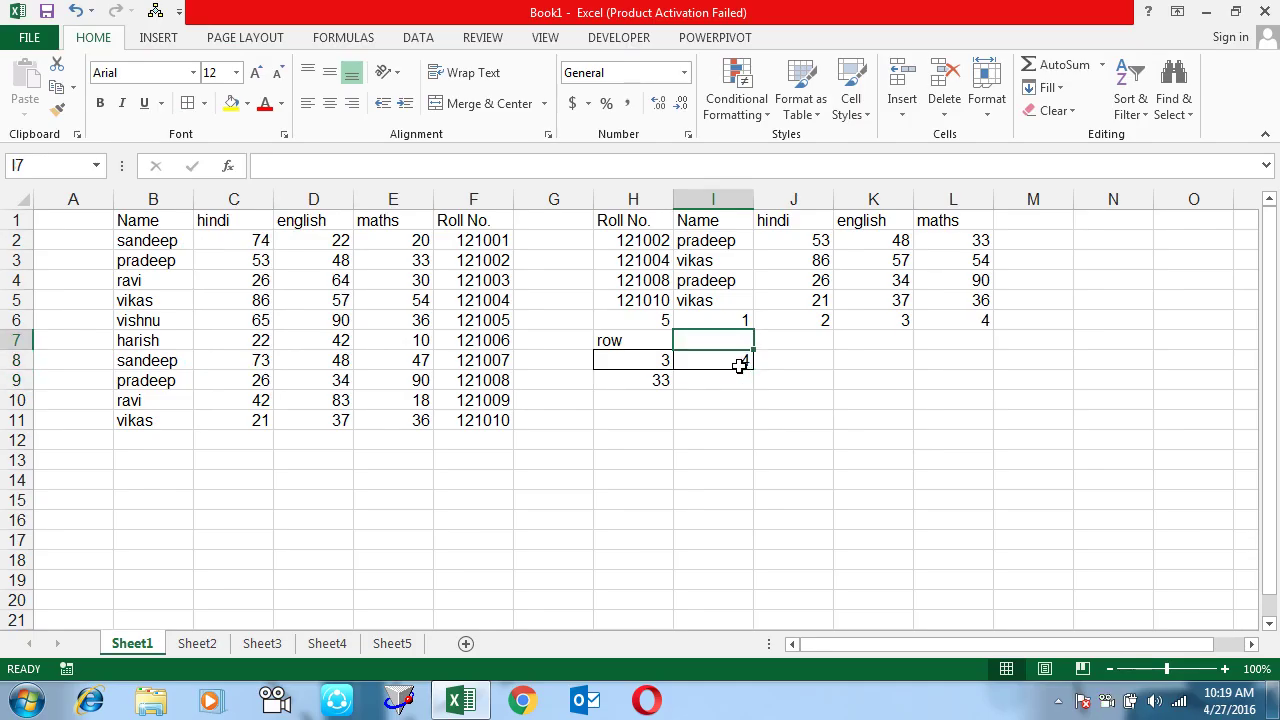
{"action": "type", "text": "column"}
{"action": "key", "text": "ctrl+Return"}
{"action": "key", "text": "Down"}
{"action": "key", "text": "Left"}
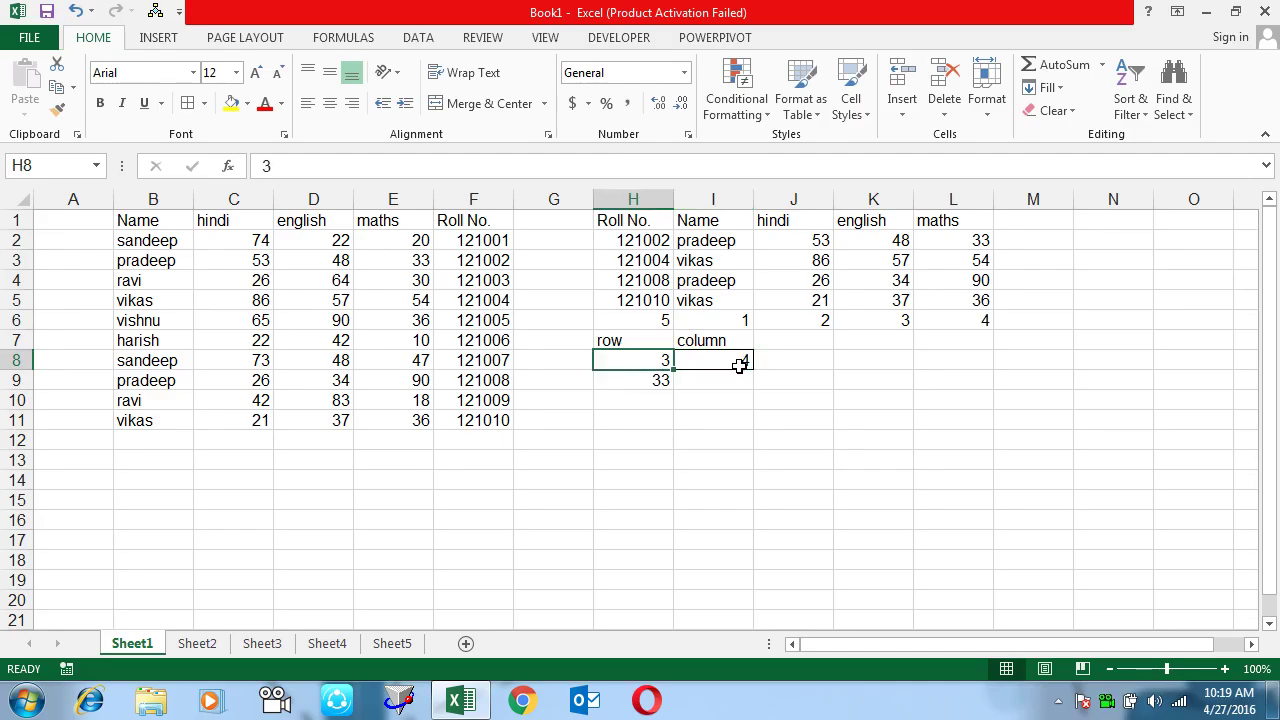
{"action": "key", "text": "Down"}
{"action": "key", "text": "F2"}
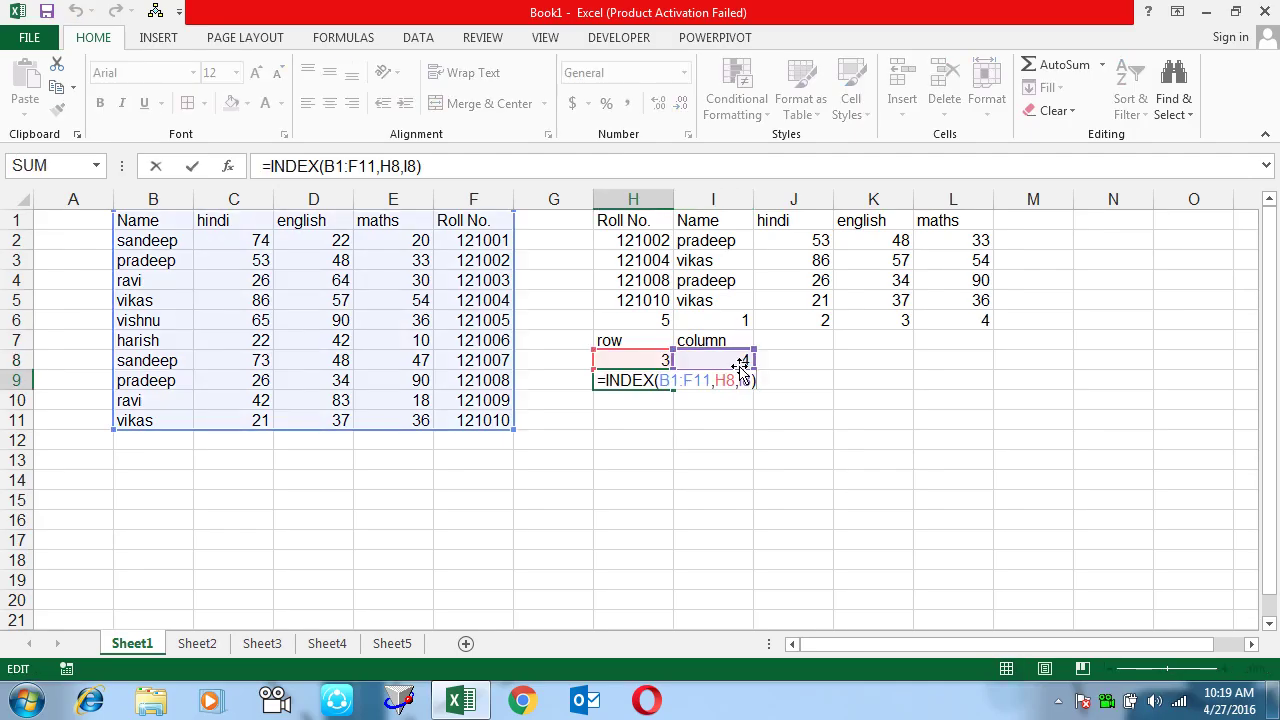
Copy the MATCH(I$1,$B$1:$F$1,0) part from I6's formula.
{"action": "key", "text": "ctrl+Return"}
{"action": "key", "text": "Up"}
{"action": "key", "text": "Right"}
{"action": "key", "text": "F2"}
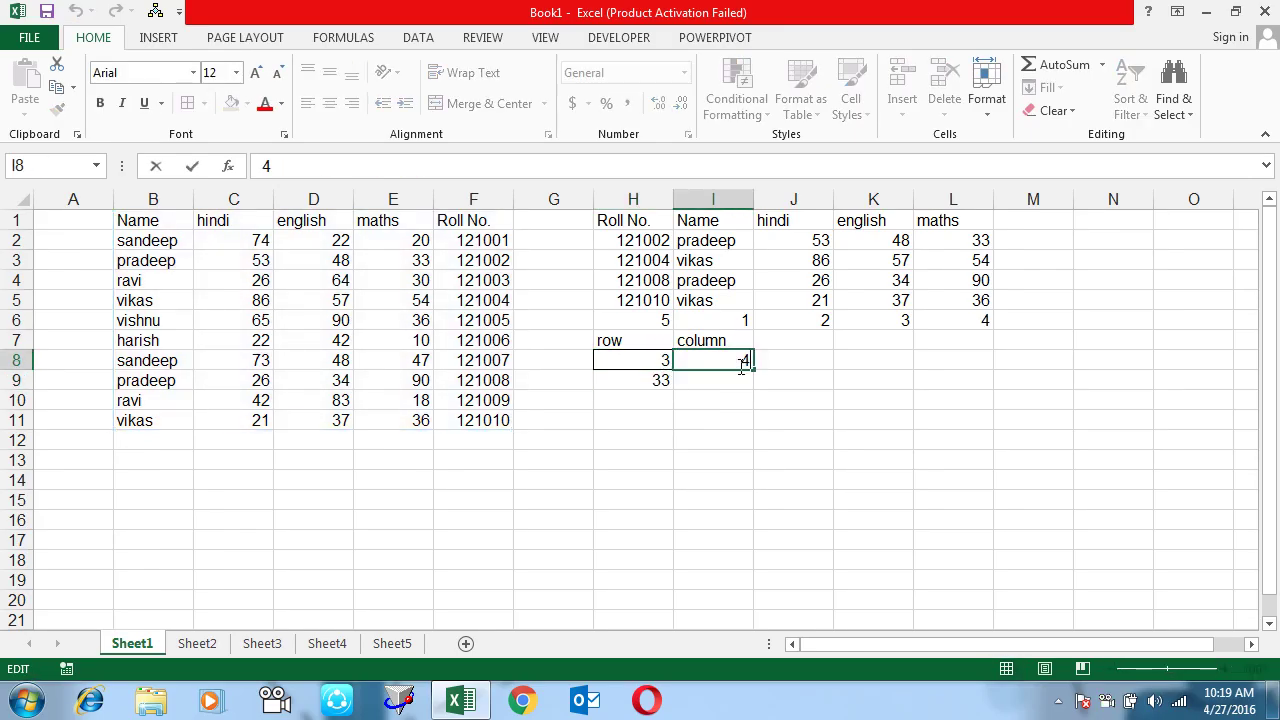
{"action": "key", "text": "Escape"}
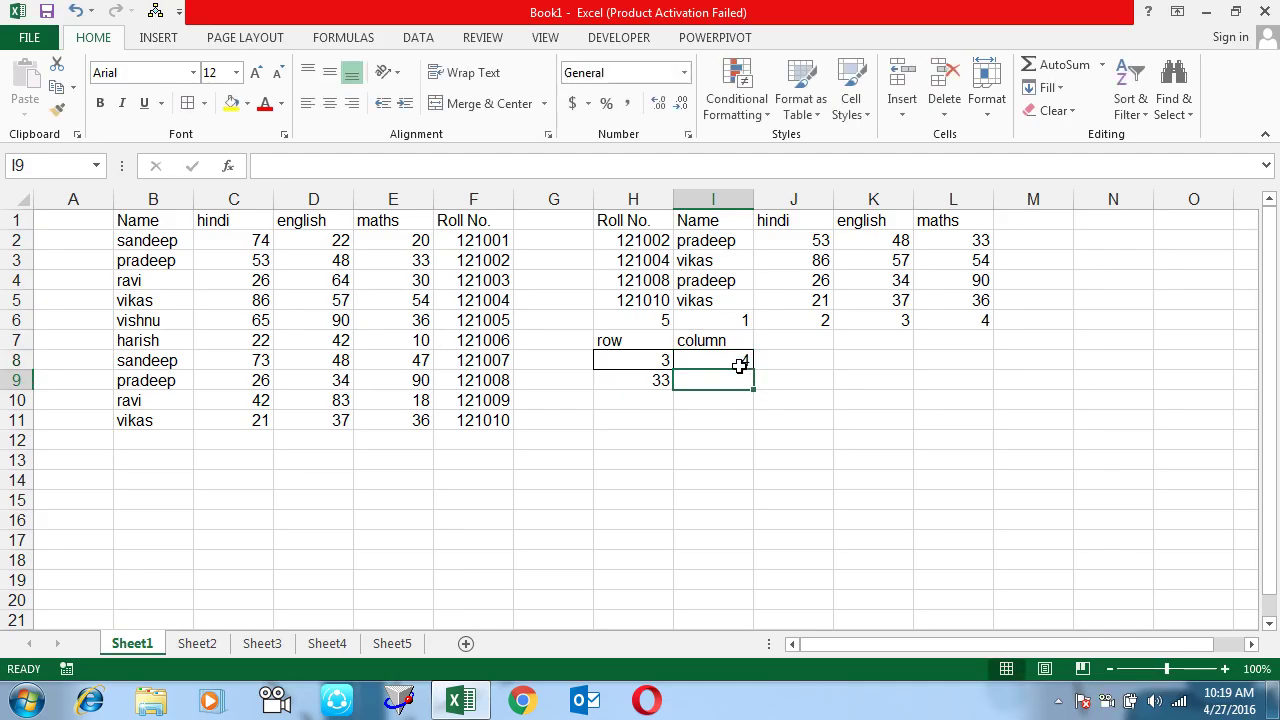
{"action": "key", "text": "Up"}
{"action": "key", "text": "Up"}
{"action": "key", "text": "Left"}
{"action": "key", "text": "Right"}
{"action": "key", "text": "F2"}
{"action": "key", "text": "shift+Left"}
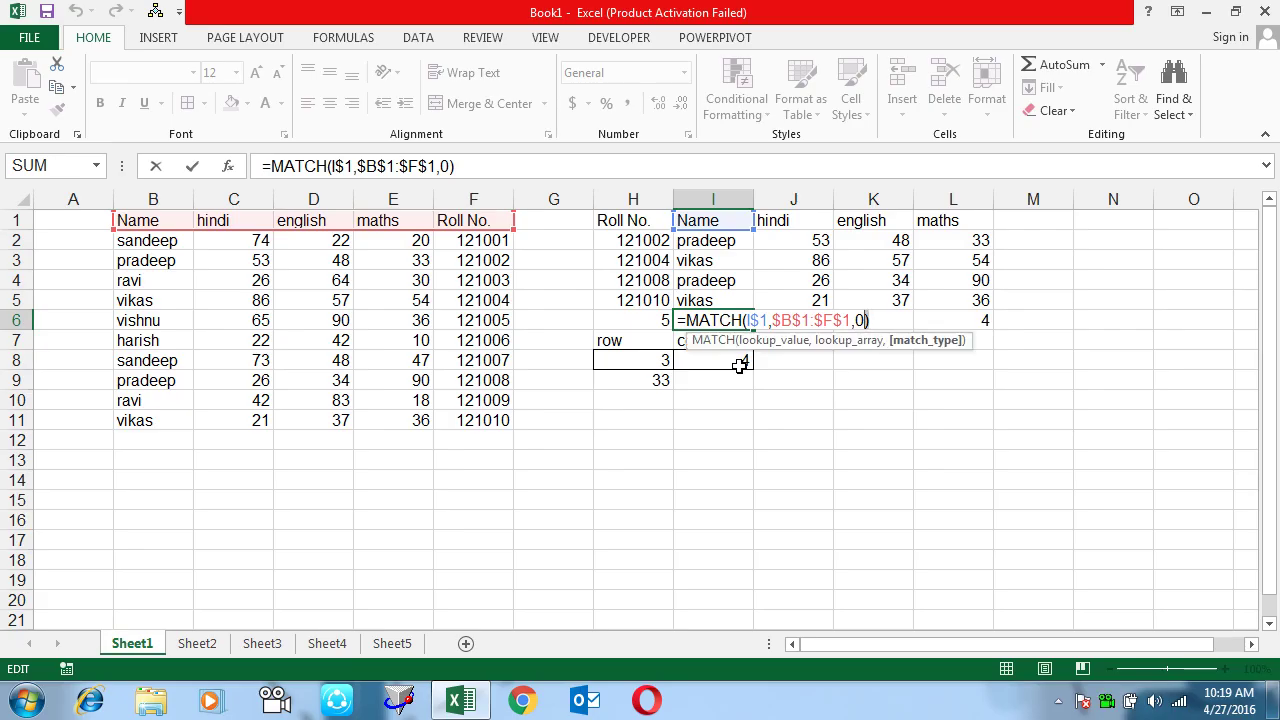
{"action": "key", "text": "shift+Left"}
{"action": "key", "text": "shift+Left"}
{"action": "key", "text": "shift+Left"}
{"action": "key", "text": "shift+Left"}
{"action": "key", "text": "shift+Left"}
{"action": "key", "text": "shift+Left"}
{"action": "key", "text": "shift+Left"}
{"action": "key", "text": "shift+Left"}
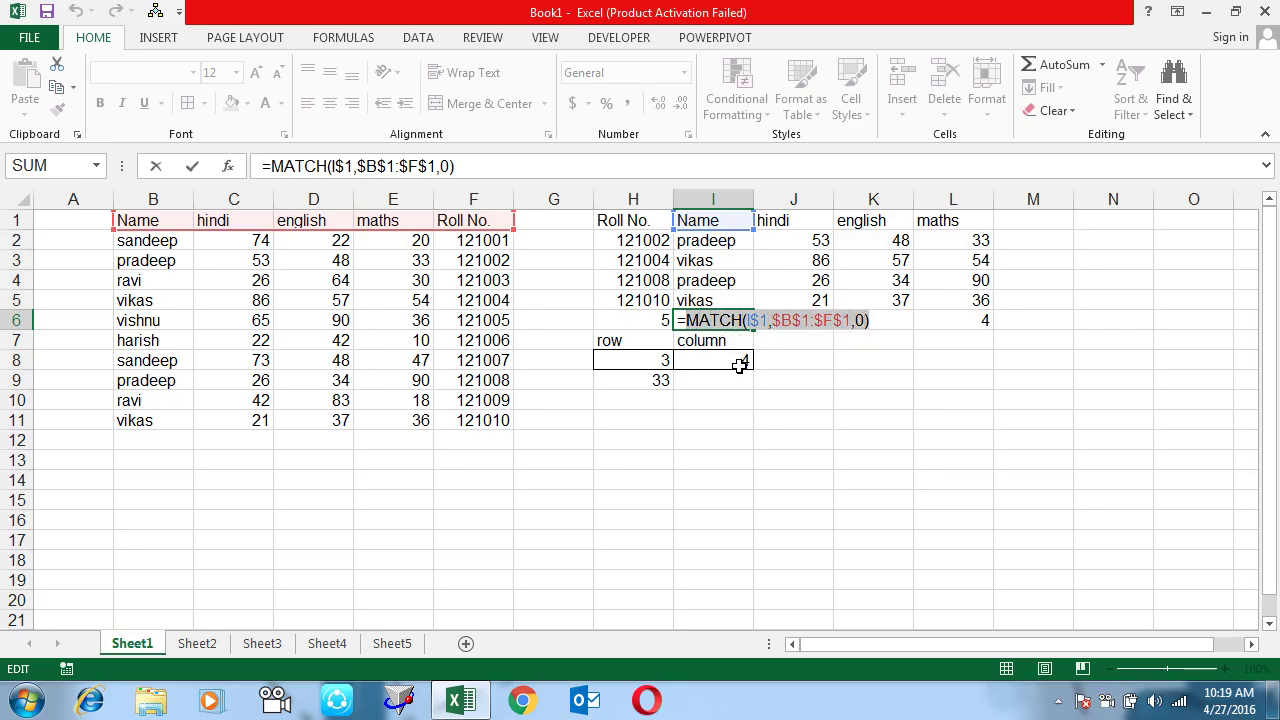
{"action": "key", "text": "ctrl+c"}
{"action": "key", "text": "Escape"}
Add ,MATCH(I$1,$B$1:$F$1,0) to I2's formula and widen its INDEX range to $B$1:$F$11.
{"action": "key", "text": "Up"}
{"action": "key", "text": "Up"}
{"action": "key", "text": "Up"}
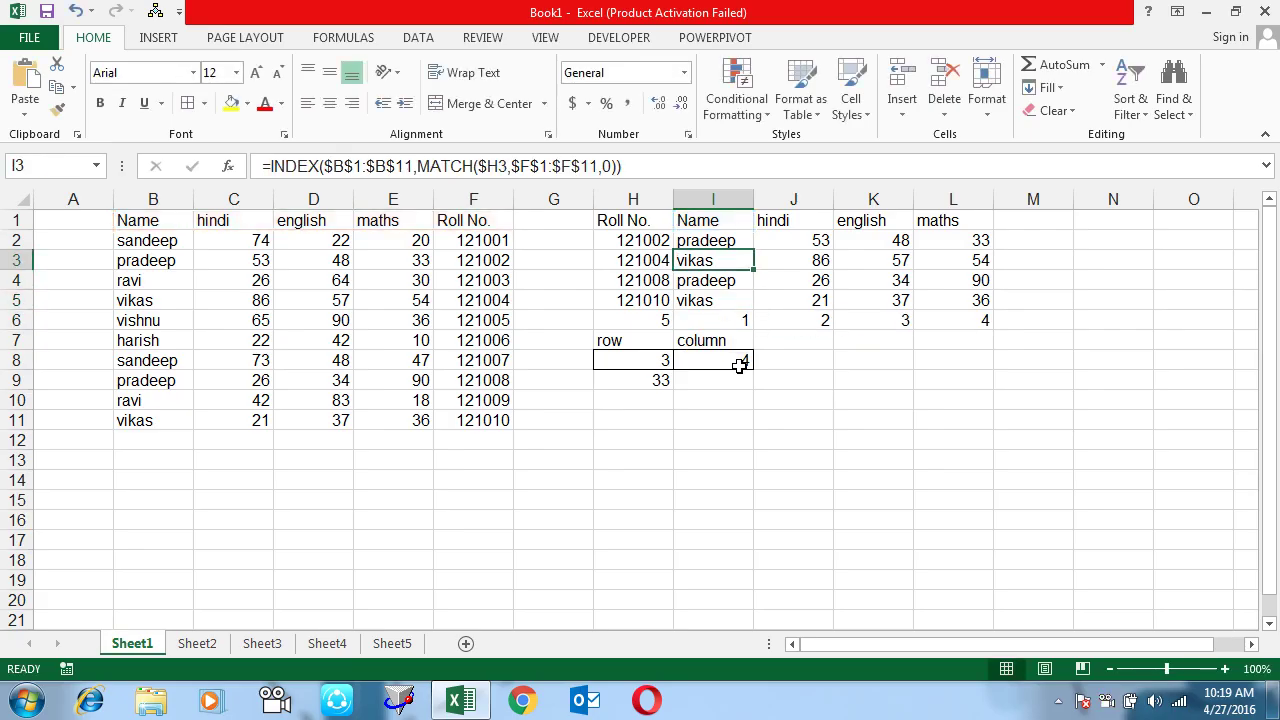
{"action": "key", "text": "Up"}
{"action": "key", "text": "F2"}
{"action": "key", "text": "Left"}
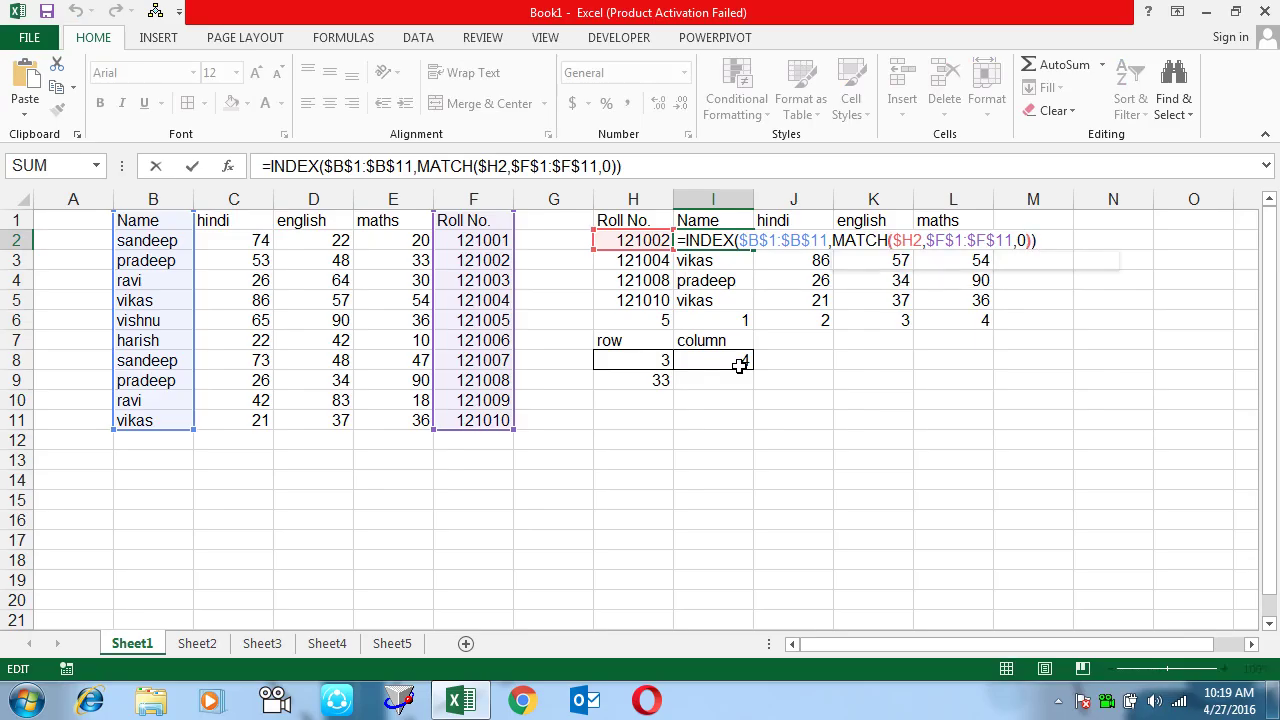
{"action": "type", "text": "n"}
{"action": "key", "text": "BackSpace"}
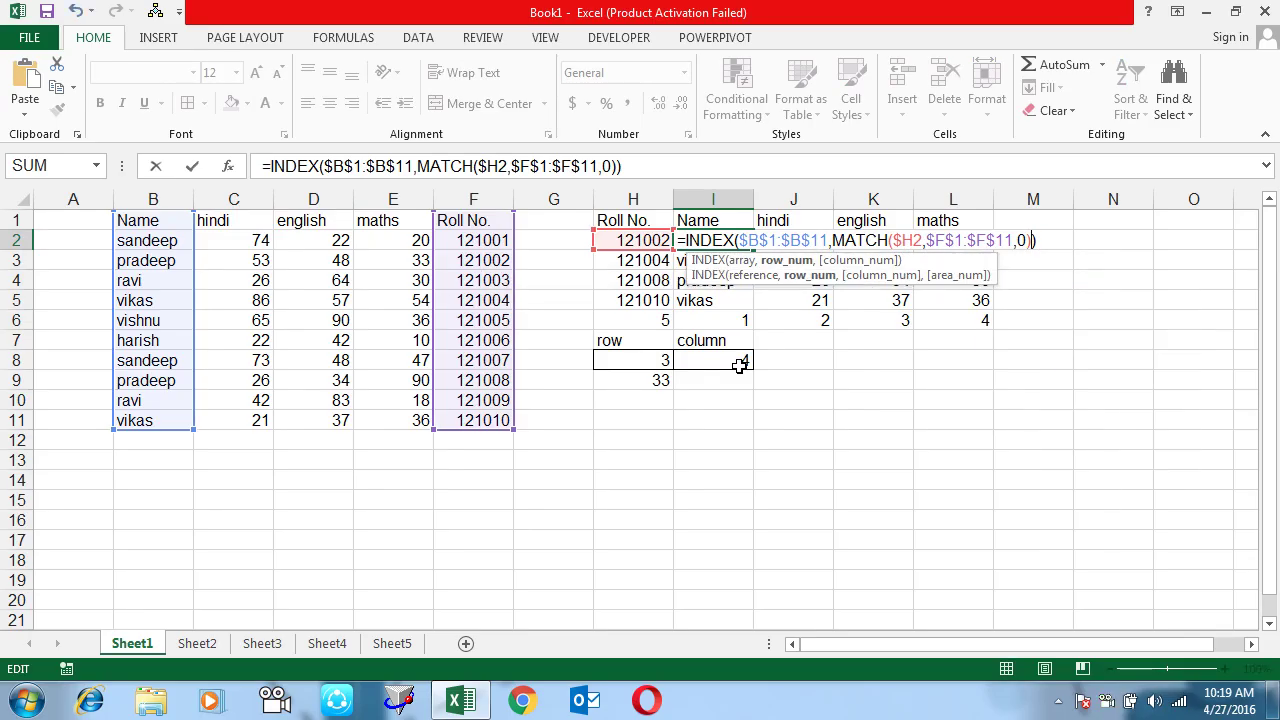
{"action": "type", "text": ","}
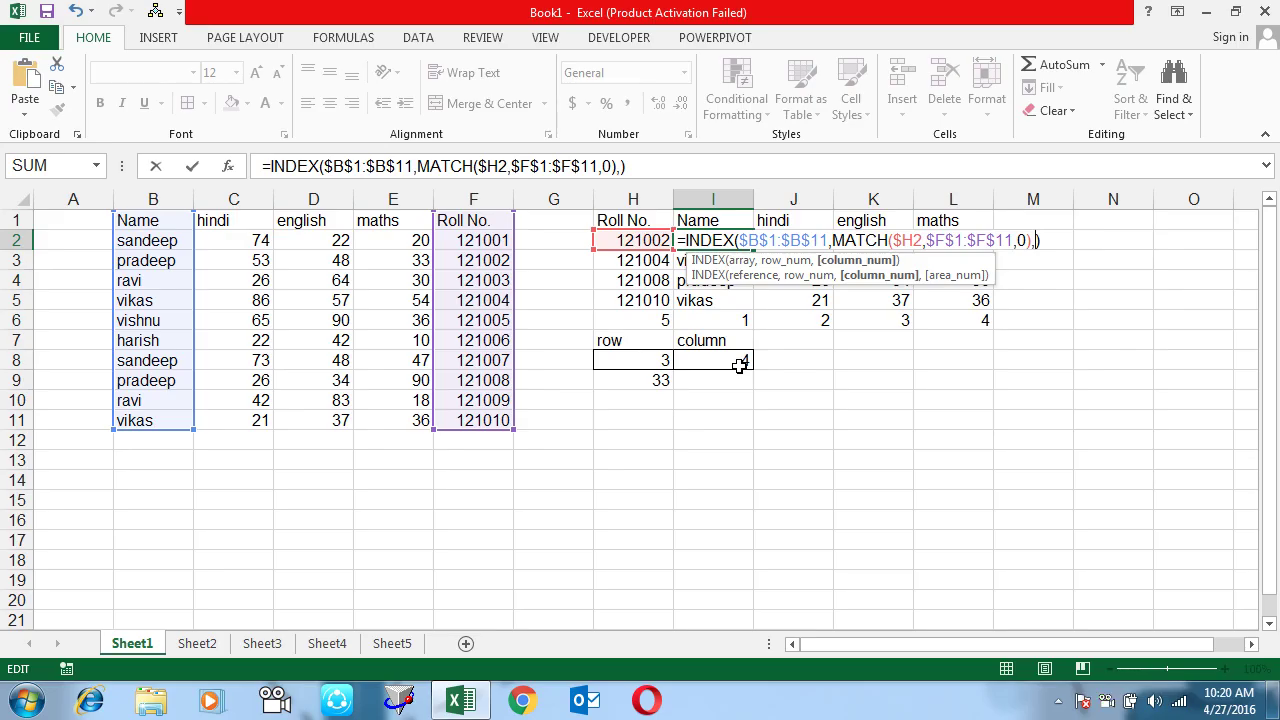
{"action": "type", "text": "MATCH(I$1,$B$1:$F$1,0)"}
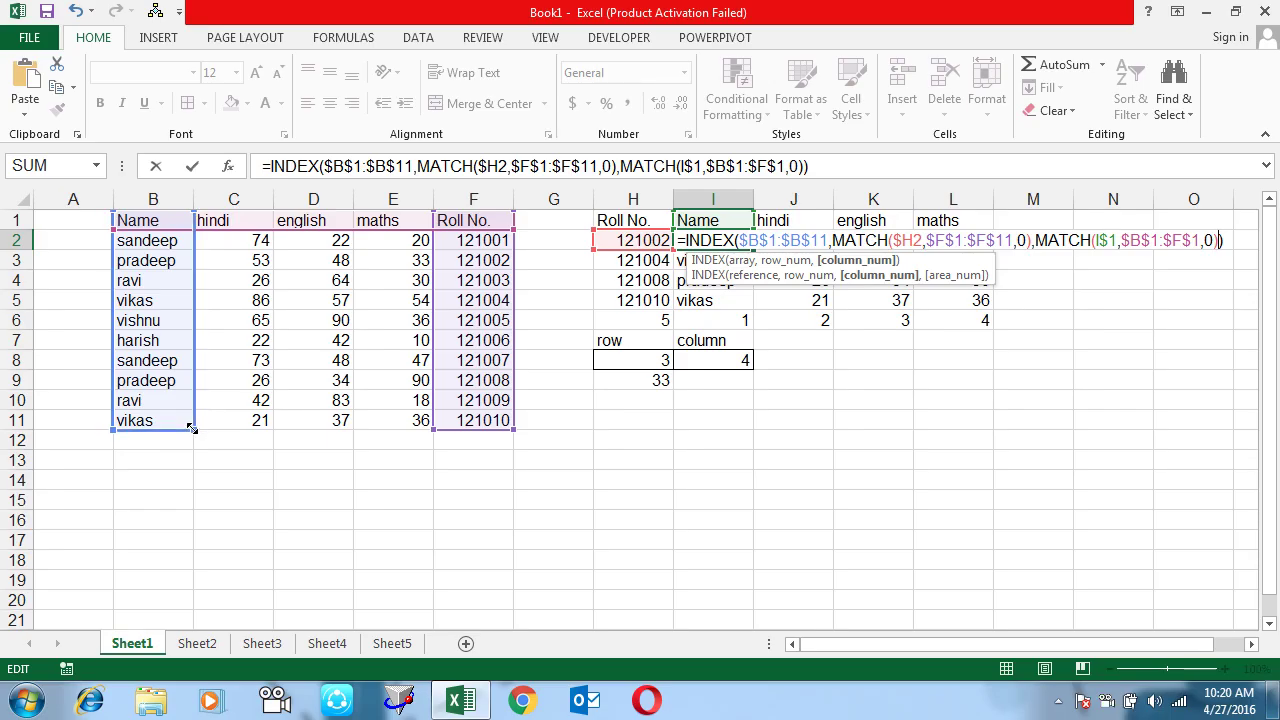
{"action": "left_click_drag", "start_coordinate": [191, 428], "coordinate": [514, 437]}
{"action": "key", "text": "Return"}
{"action": "key", "text": "Up"}
{"action": "key", "text": "Down"}
{"action": "key", "text": "shift+Right"}
{"action": "key", "text": "shift+Right"}
{"action": "key", "text": "shift+Right"}
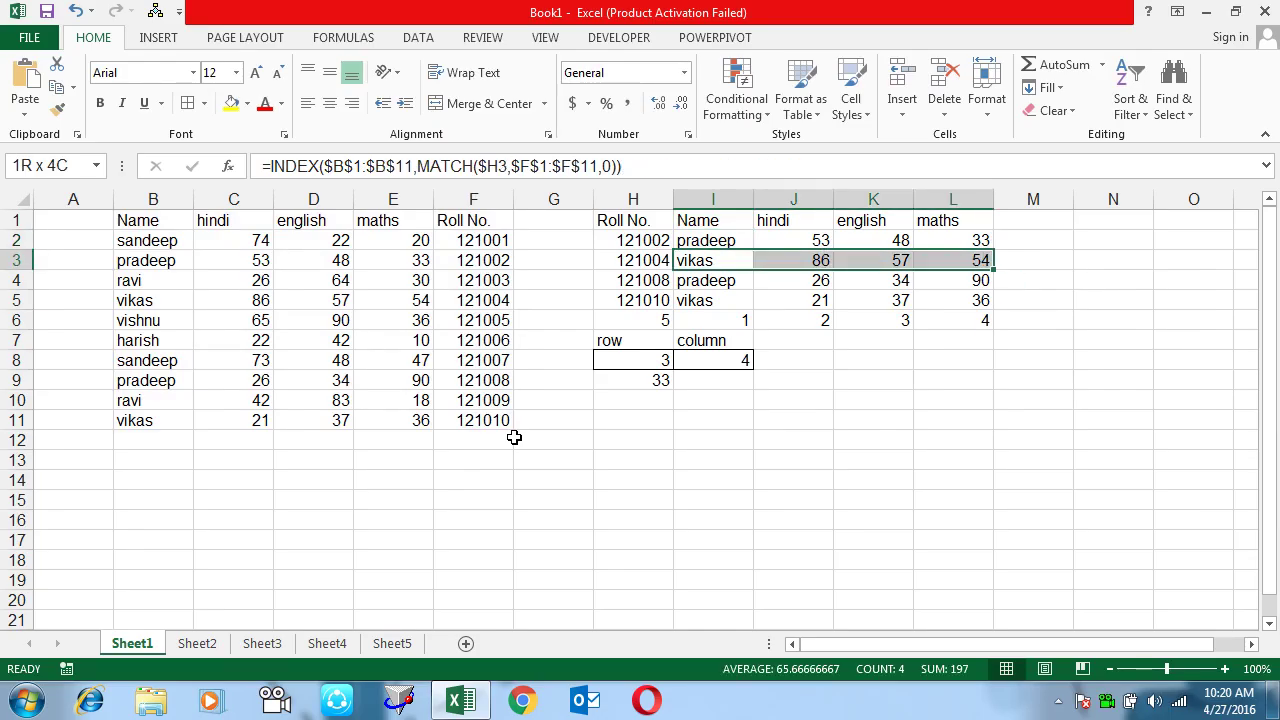
Clear the old lookup results in I3:L5 and the old marks in J2:L2.
{"action": "key", "text": "shift+Down"}
{"action": "key", "text": "shift+Down"}
{"action": "key", "text": "Delete"}
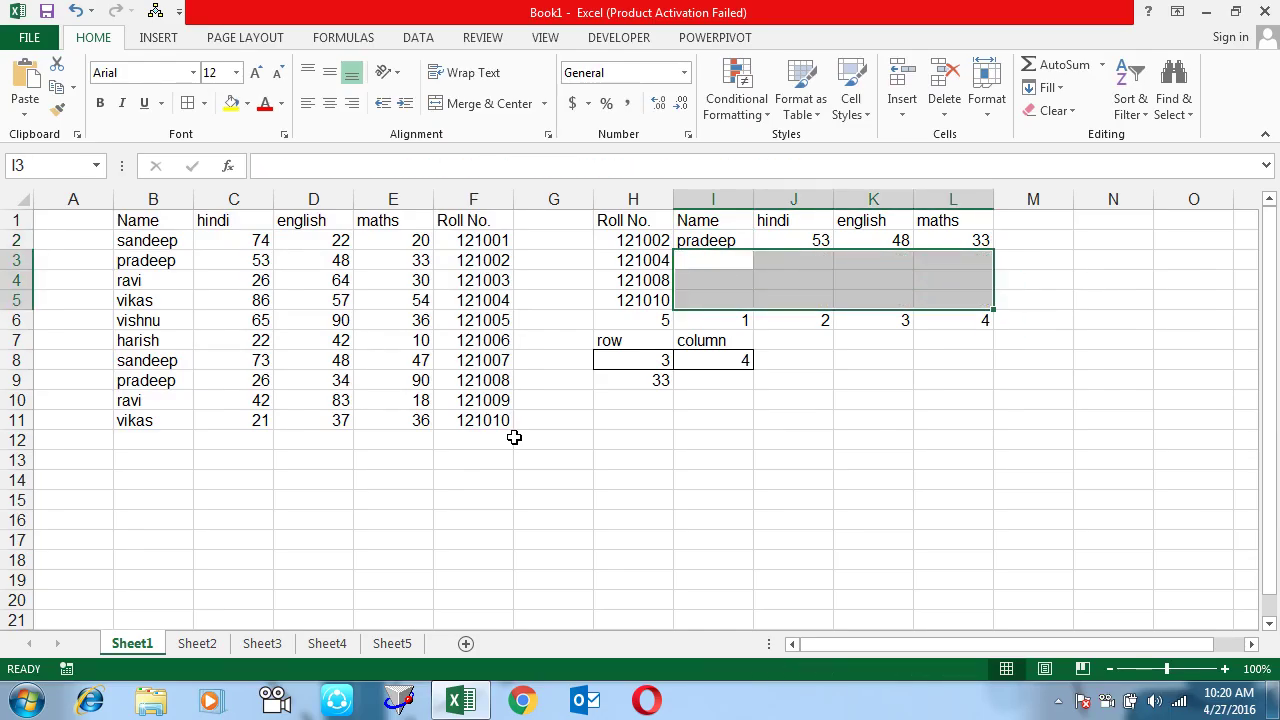
{"action": "key", "text": "Up"}
{"action": "key", "text": "Right"}
{"action": "key", "text": "shift+Right"}
{"action": "key", "text": "shift+Right"}
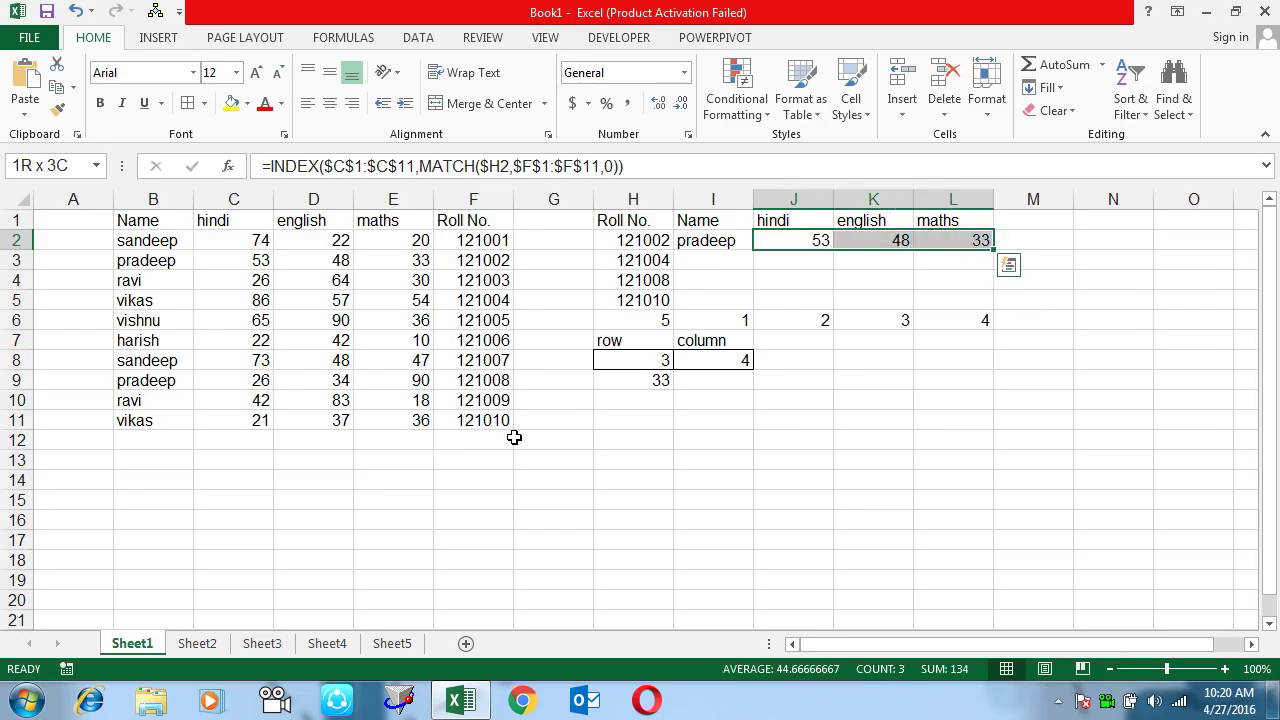
{"action": "key", "text": "Delete"}
{"action": "key", "text": "Left"}
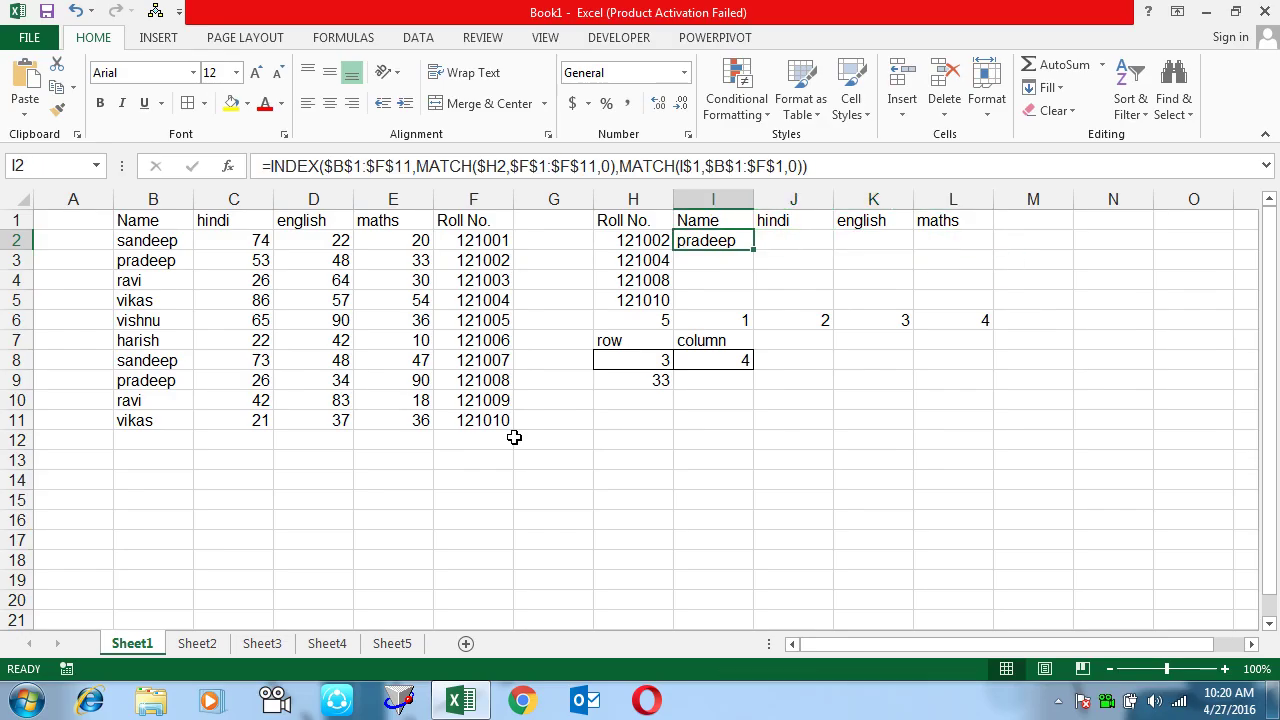
Copy the two-way INDEX/MATCH formula from I2 across I2:L5.
{"action": "key", "text": "F2"}
{"action": "key", "text": "Escape"}
{"action": "key", "text": "ctrl+c"}
{"action": "key", "text": "shift+Right"}
{"action": "key", "text": "shift+Right"}
{"action": "key", "text": "shift+Right"}
{"action": "key", "text": "shift+Down"}
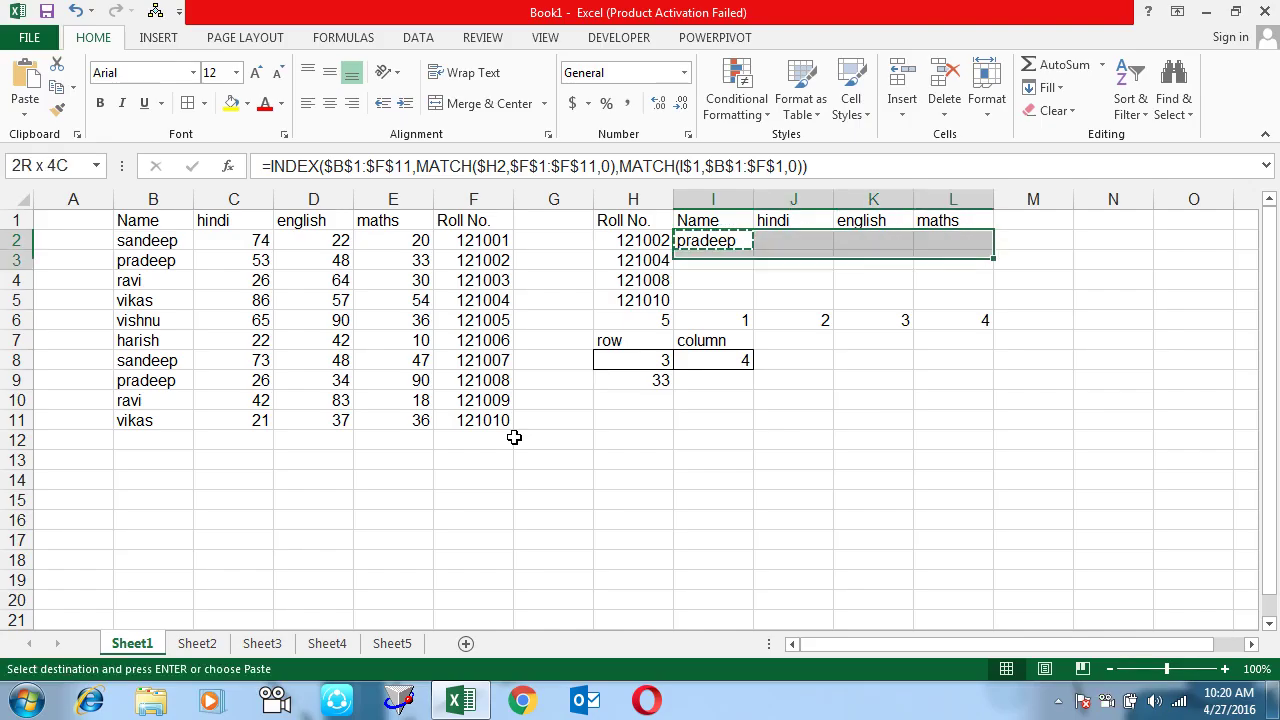
{"action": "key", "text": "shift+Down"}
{"action": "key", "text": "shift+Down"}
{"action": "key", "text": "Return"}
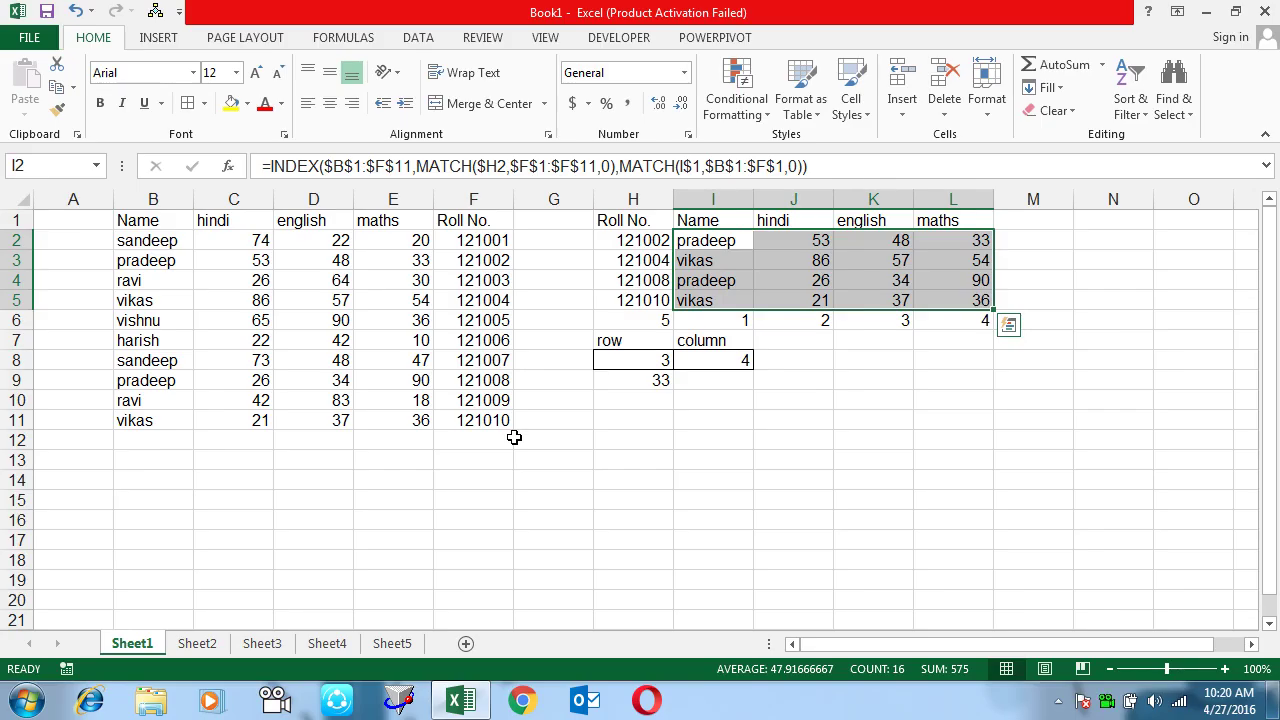
Type Name as the new heading in J1.
{"action": "key", "text": "Right"}
{"action": "key", "text": "Up"}
{"action": "type", "text": "Name"}
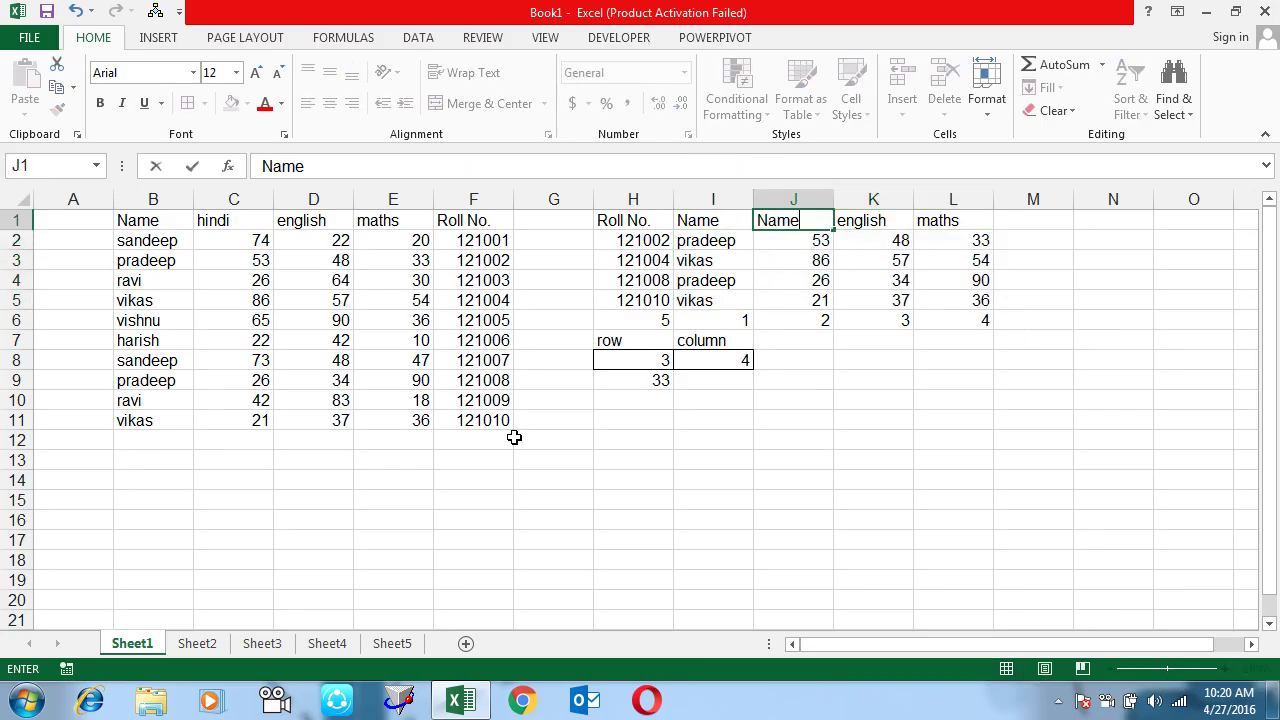
Confirm Name in J1, then try Hindi as the I1 heading and undo it.
{"action": "key", "text": "Return"}
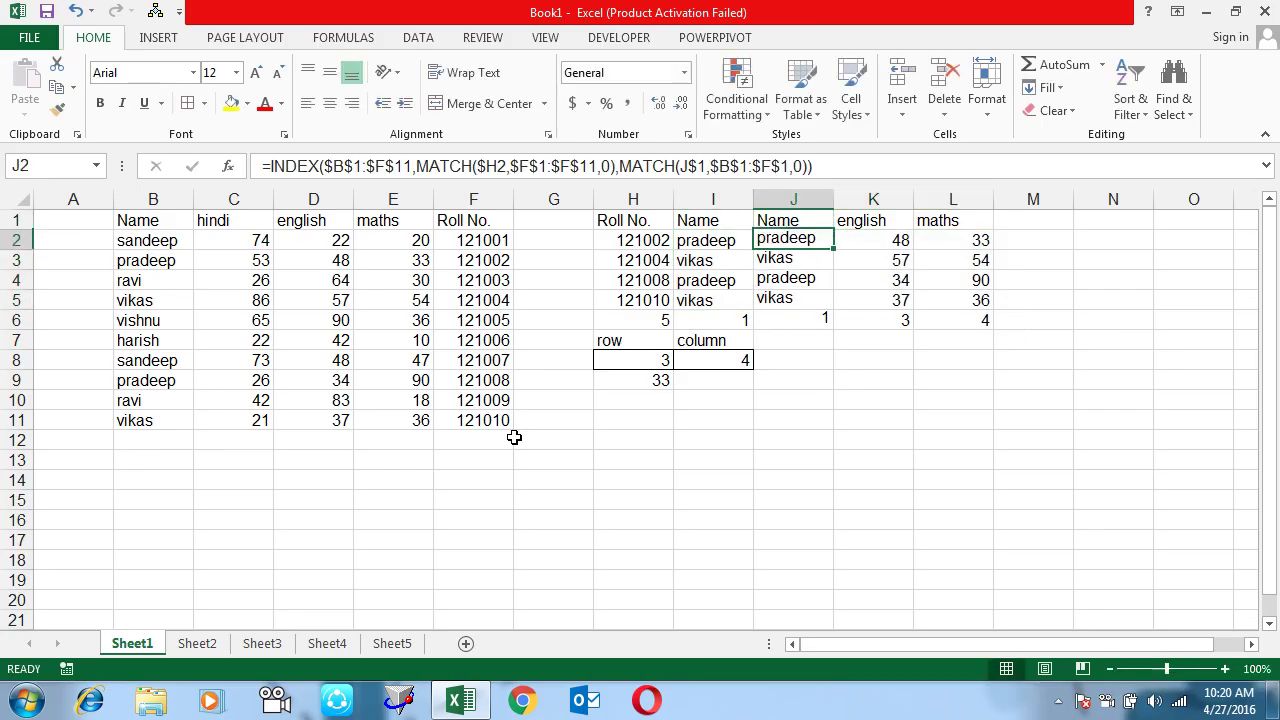
{"action": "key", "text": "Up"}
{"action": "key", "text": "Left"}
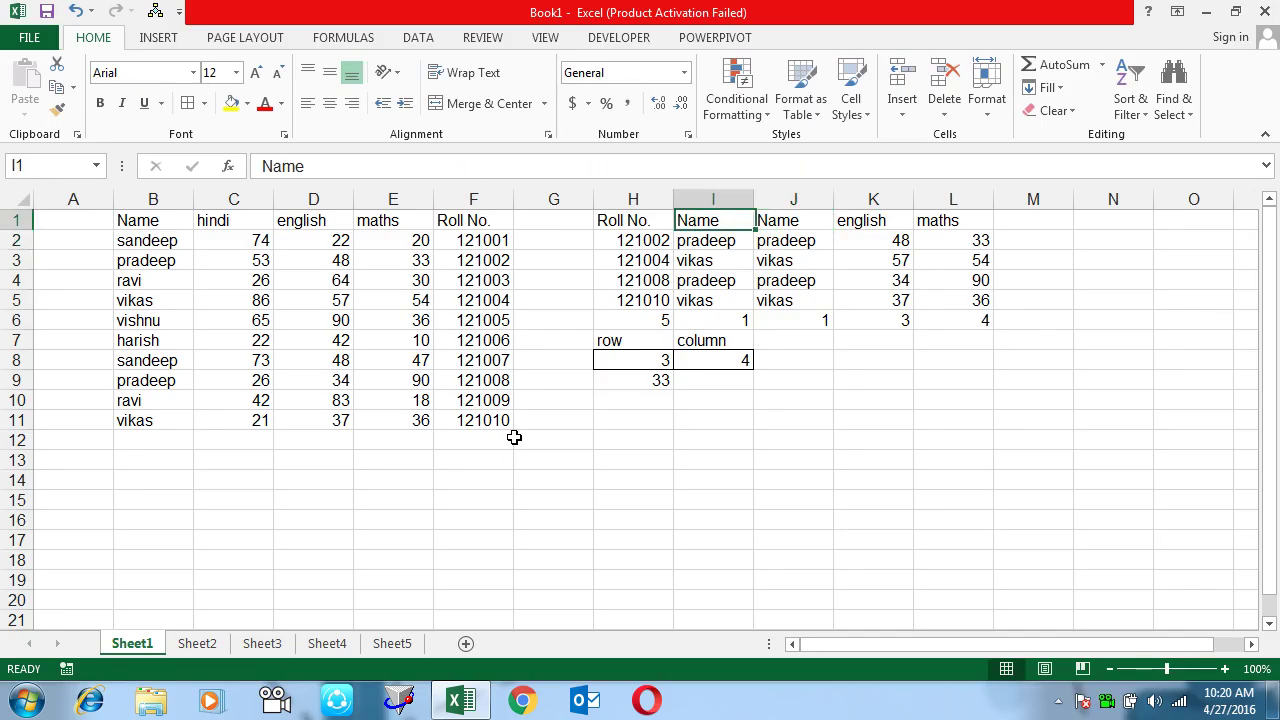
{"action": "type", "text": "Hindi"}
{"action": "key", "text": "Return"}
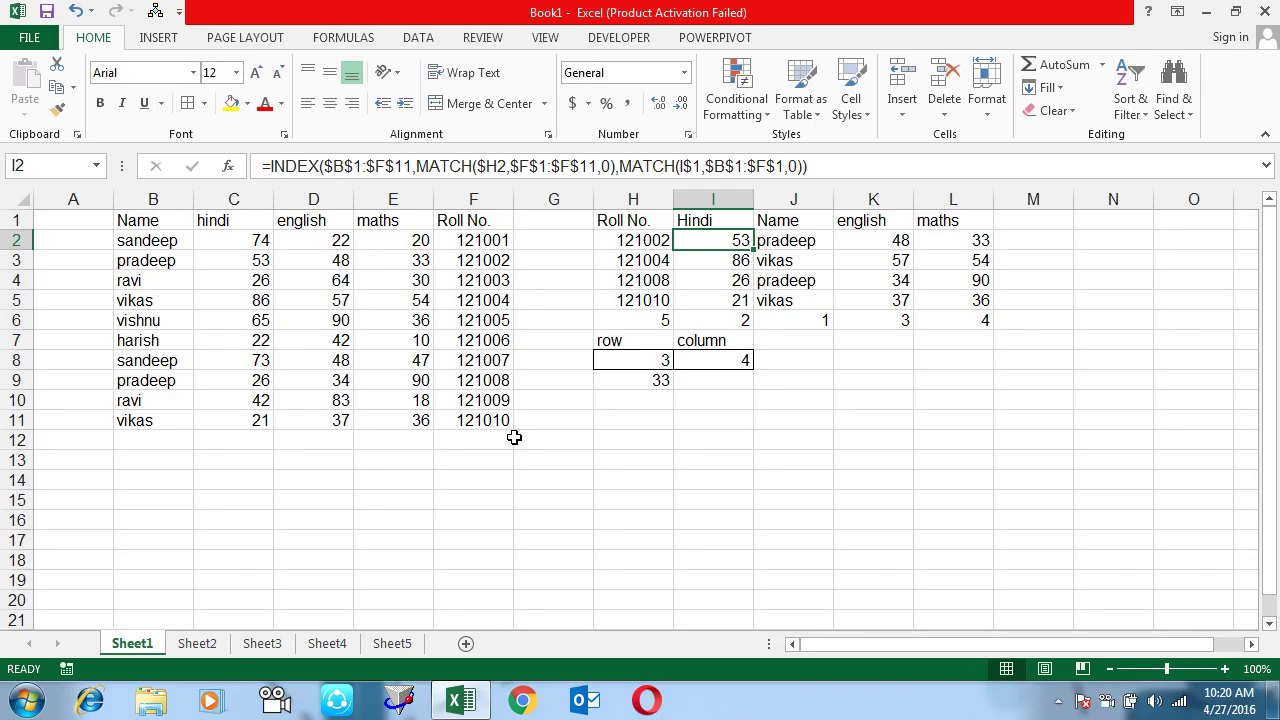
{"action": "key", "text": "ctrl+z"}
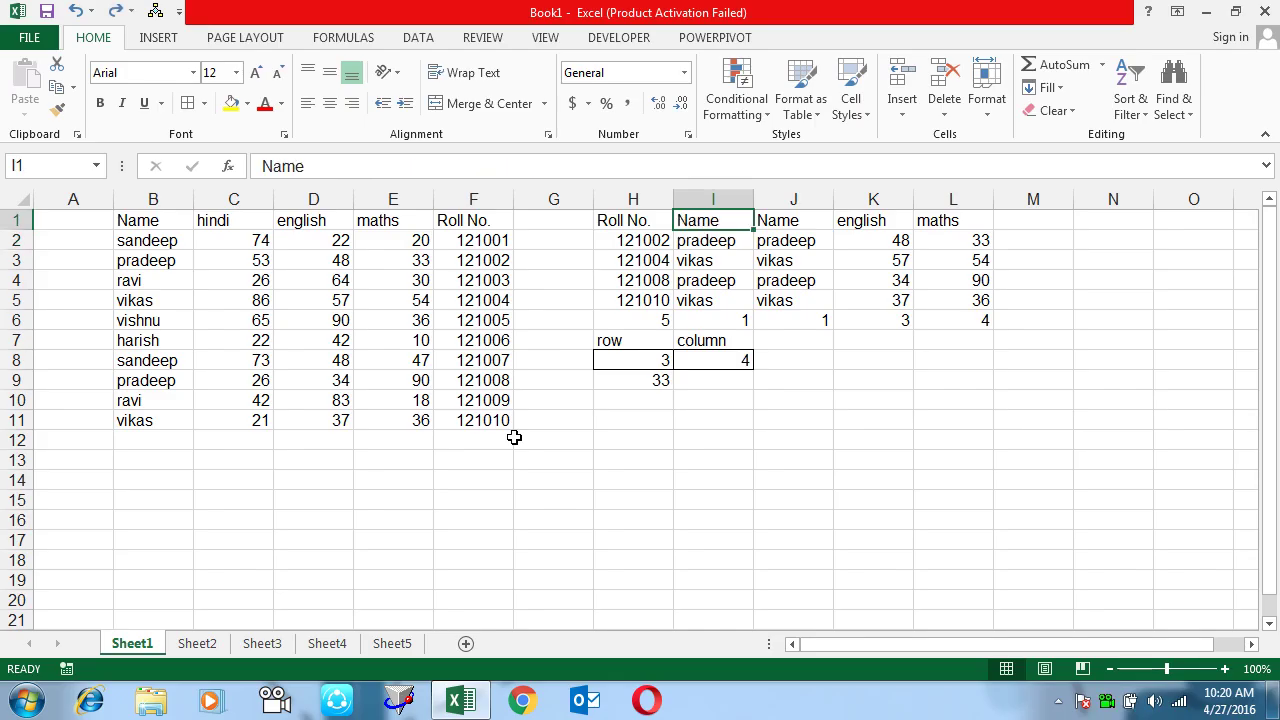
Review I2's lookup formula without changing it.
{"action": "key", "text": "Down"}
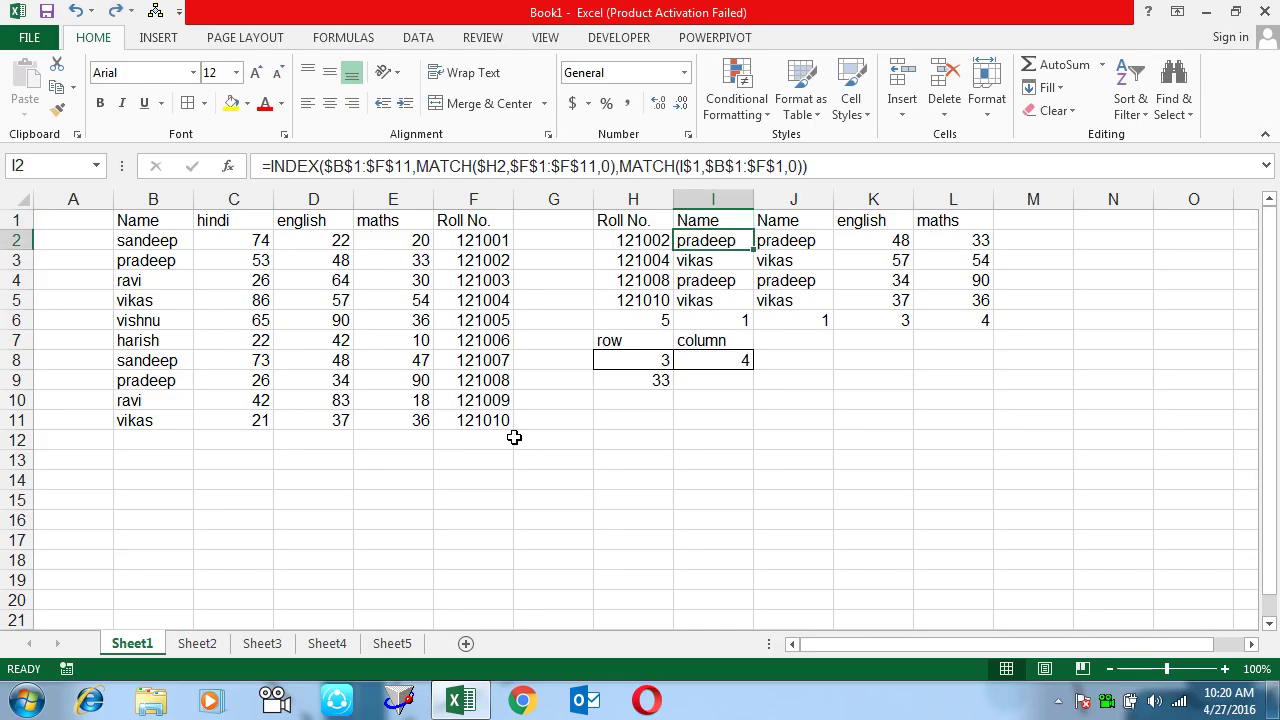
{"action": "key", "text": "F2"}
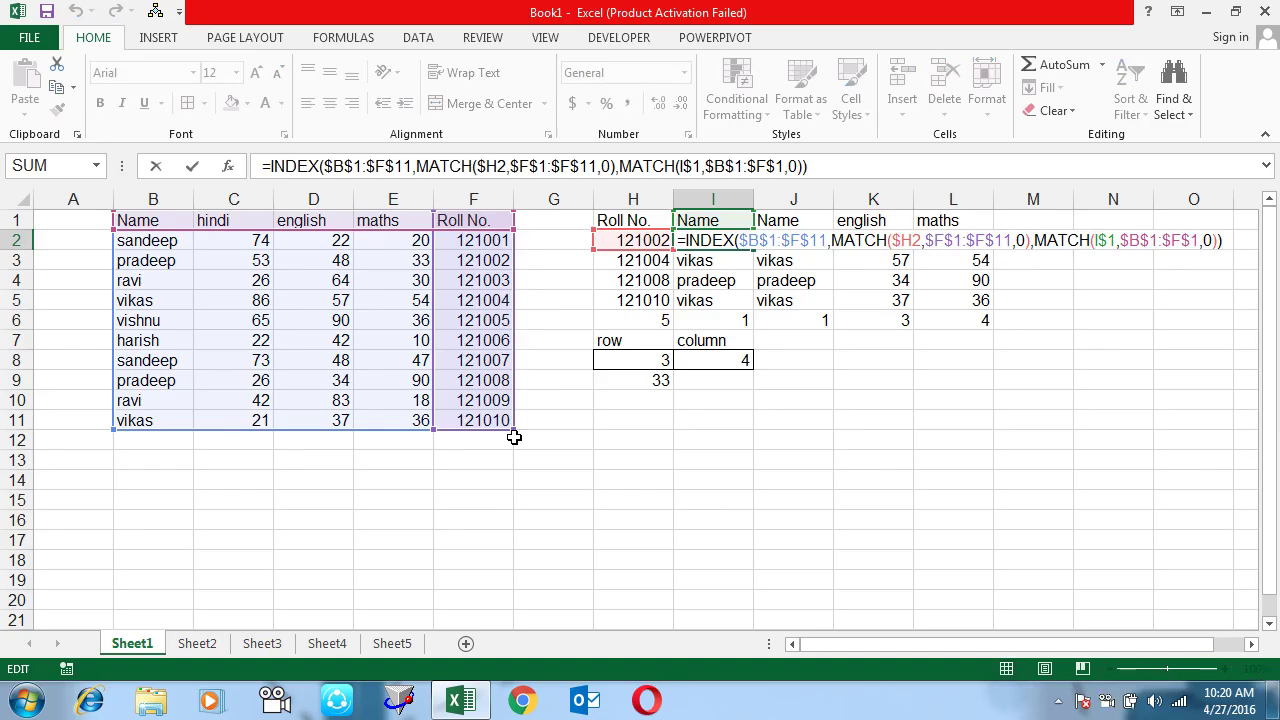
{"action": "key", "text": "Escape"}
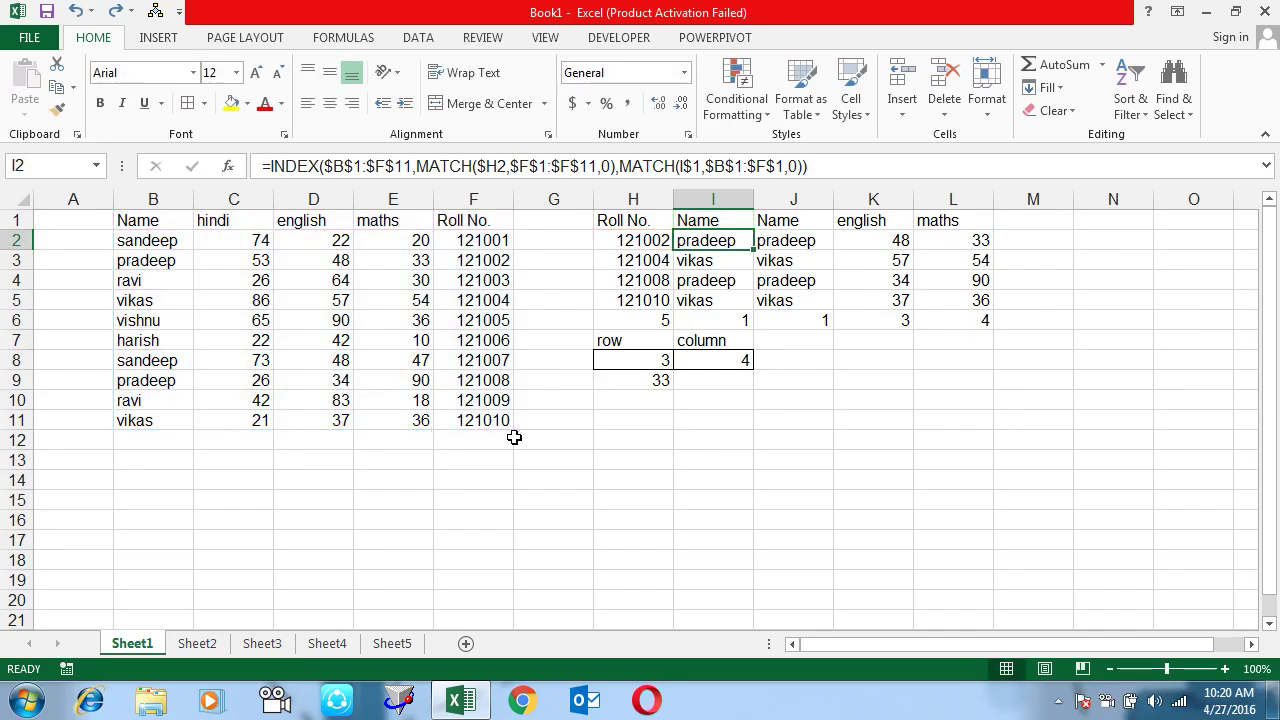
{"action": "key", "text": "Left"}
{"action": "key", "text": "Left"}
Move the Roll No. column from column F back into column A.
{"action": "key", "text": "Left"}
{"action": "key", "text": "Up"}
{"action": "key", "text": "ctrl+shift+Down"}
{"action": "key", "text": "ctrl+x"}
{"action": "key", "text": "Left"}
{"action": "key", "text": "Left"}
{"action": "key", "text": "Left"}
{"action": "key", "text": "Left"}
{"action": "key", "text": "Left"}
{"action": "key", "text": "ctrl+v"}
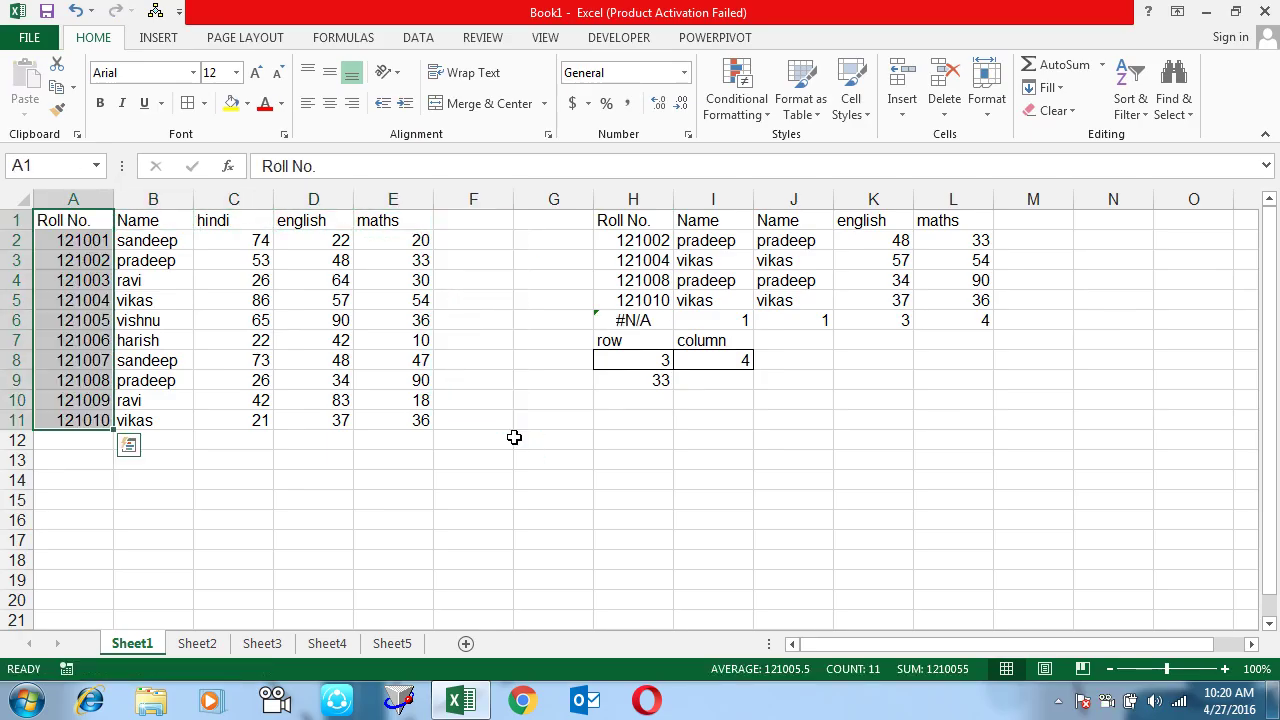
Shift the MATCH header range in H6 left to $A$1:$E$1.
{"action": "key", "text": "Down"}
{"action": "key", "text": "Down"}
{"action": "key", "text": "Right"}
{"action": "key", "text": "Right"}
{"action": "key", "text": "Right"}
{"action": "key", "text": "Right"}
{"action": "key", "text": "Right"}
{"action": "key", "text": "Right"}
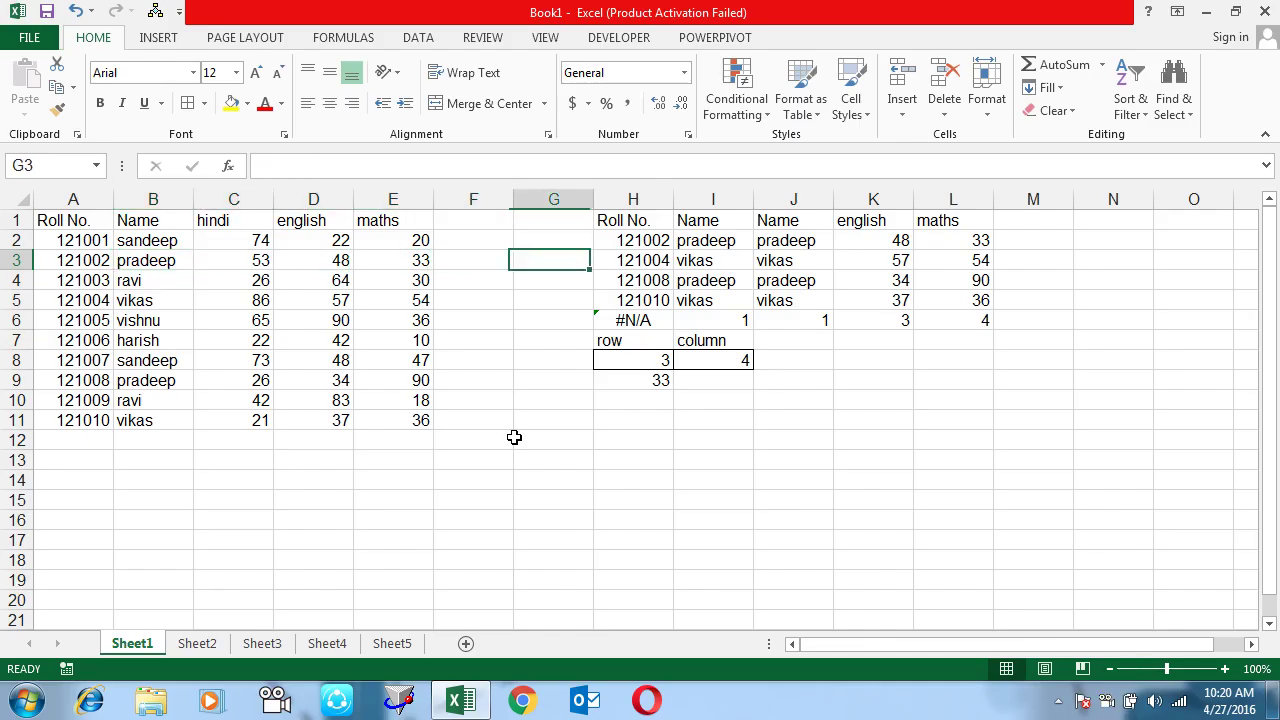
{"action": "key", "text": "Right"}
{"action": "key", "text": "Down"}
{"action": "key", "text": "Down"}
{"action": "key", "text": "Down"}
{"action": "key", "text": "F2"}
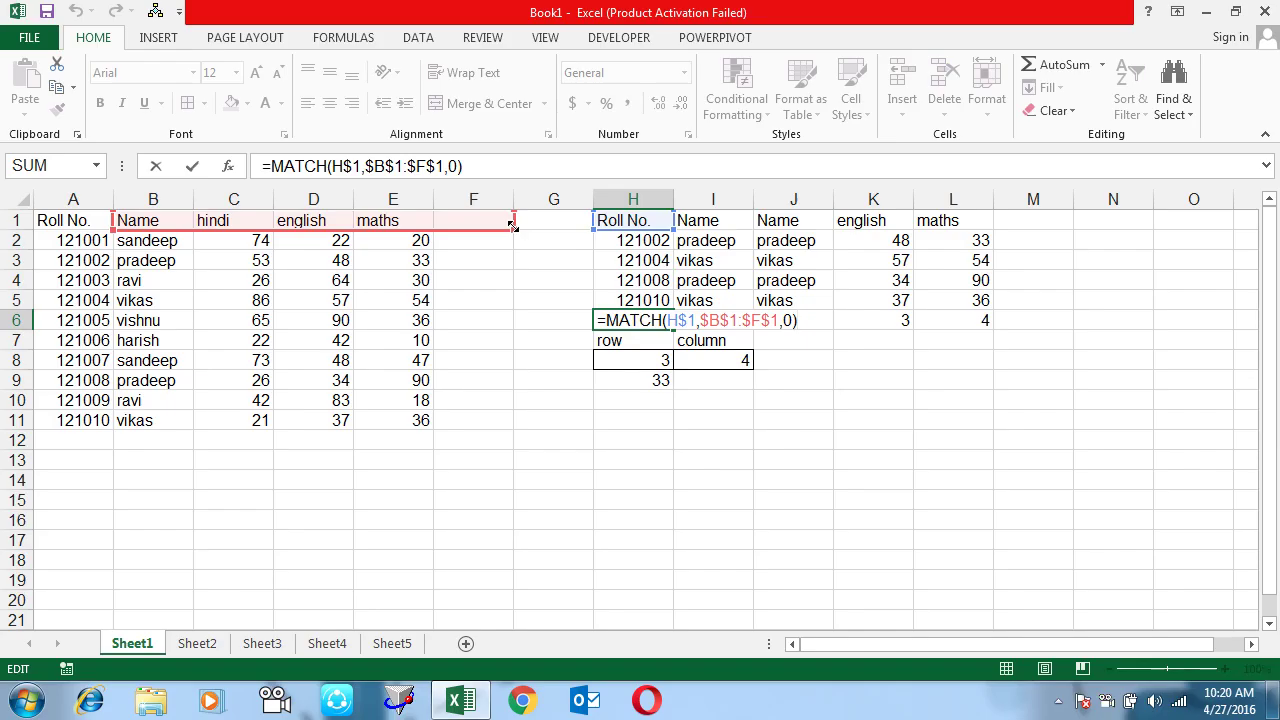
{"action": "left_click_drag", "start_coordinate": [513, 221], "coordinate": [400, 220]}
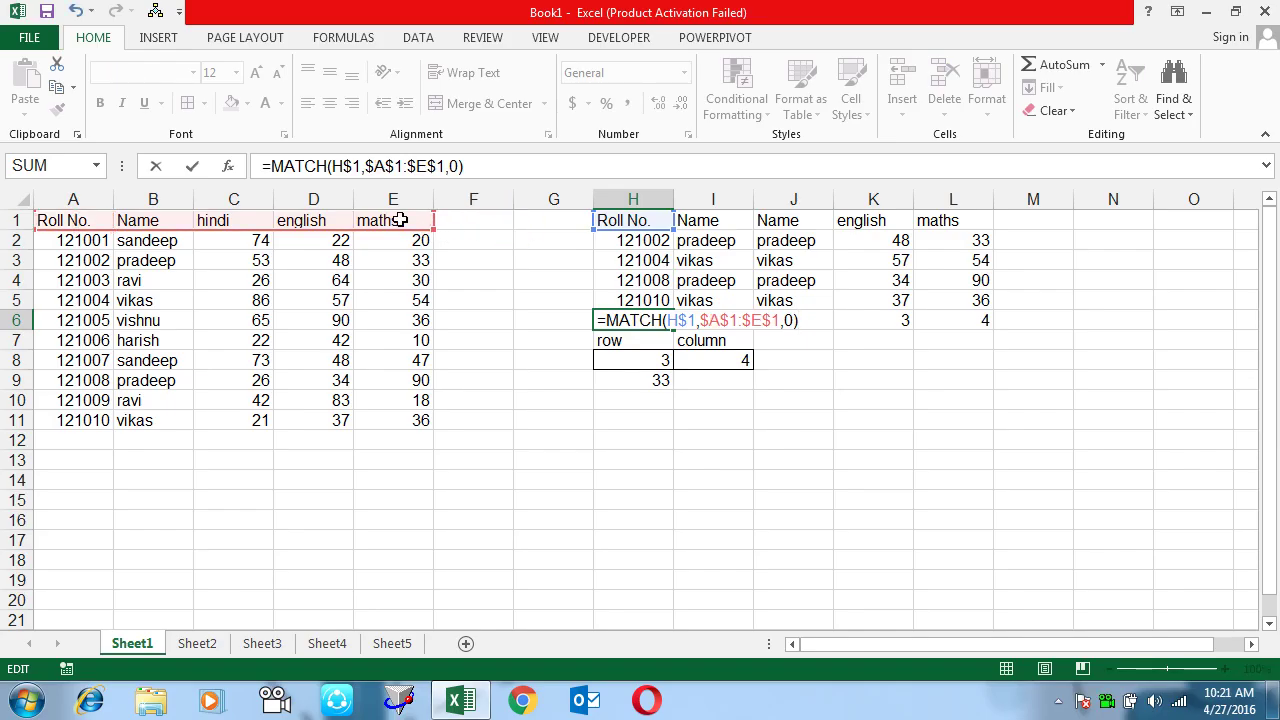
{"action": "key", "text": "ctrl+Return"}
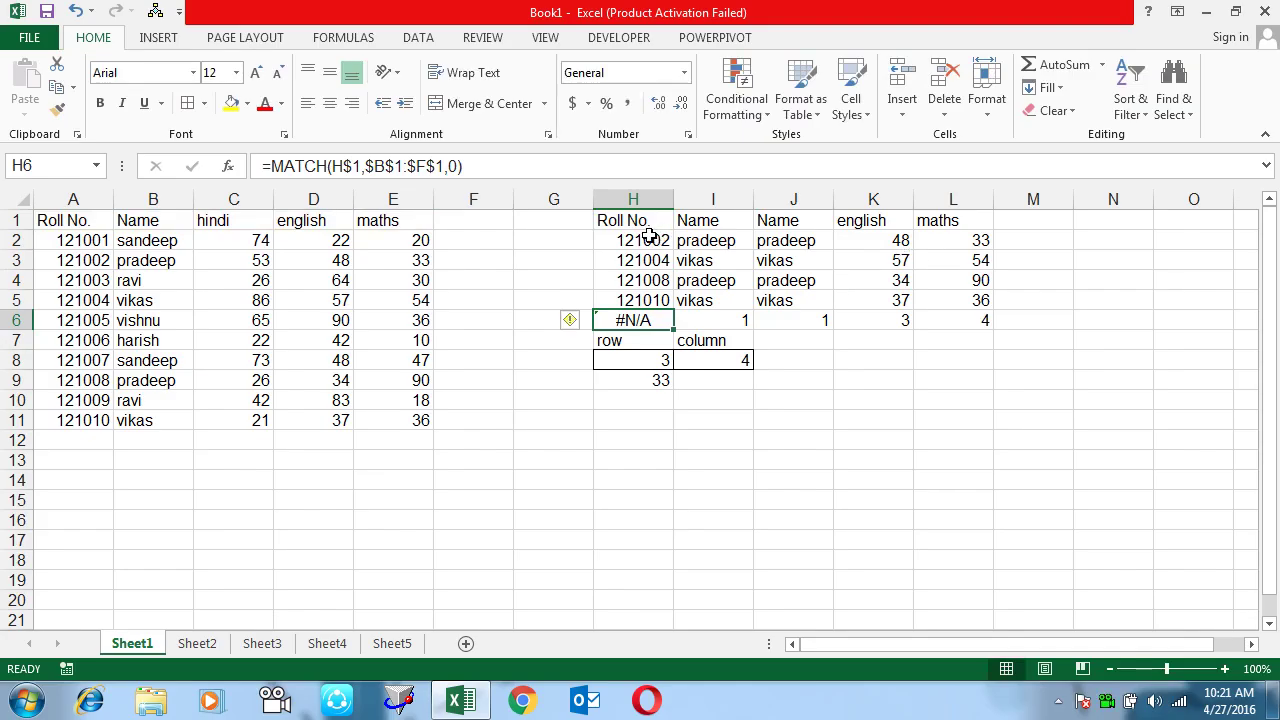
Clear the old lookup results in I2:L15.
{"action": "left_click_drag", "start_coordinate": [645, 240], "coordinate": [870, 326]}
{"action": "mouse_move", "coordinate": [724, 241]}
{"action": "left_mouse_down"}
{"action": "mouse_move", "coordinate": [886, 368]}
{"action": "mouse_move", "coordinate": [981, 498]}
{"action": "left_mouse_up"}
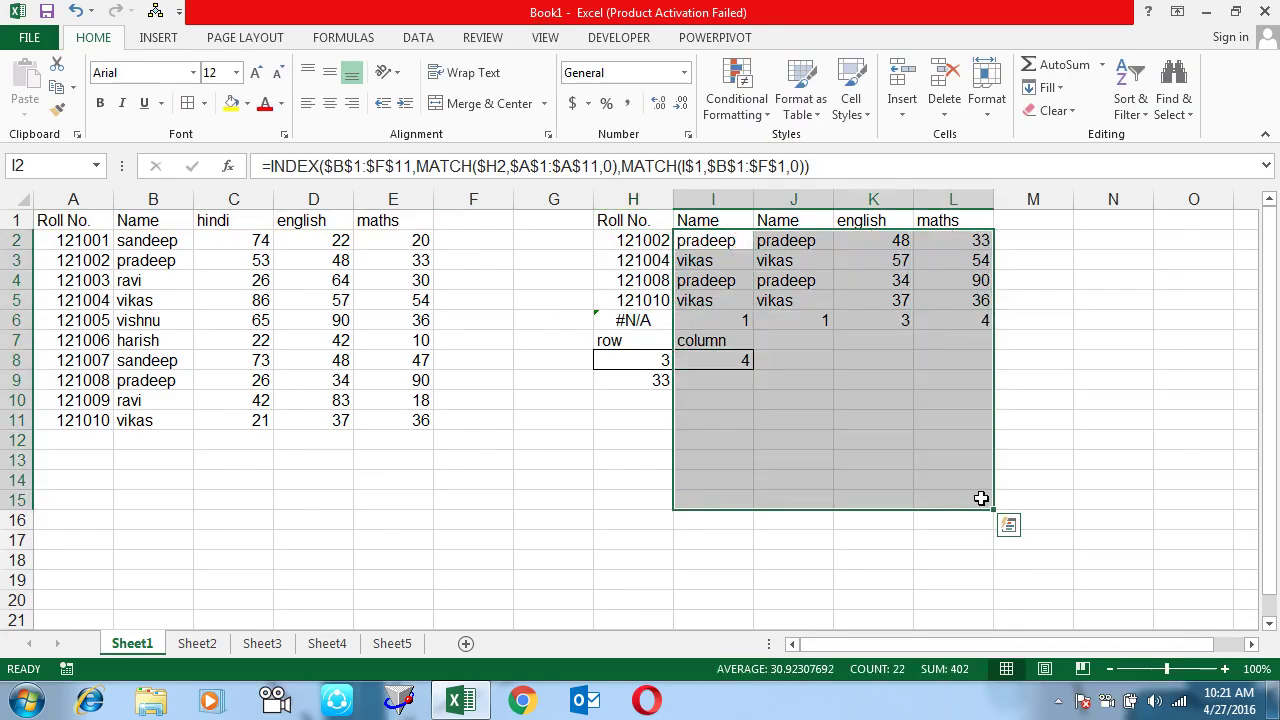
{"action": "key", "text": "Delete"}
Clear the leftover helper cells H6:I10.
{"action": "key", "text": "Down"}
{"action": "key", "text": "Down"}
{"action": "key", "text": "Down"}
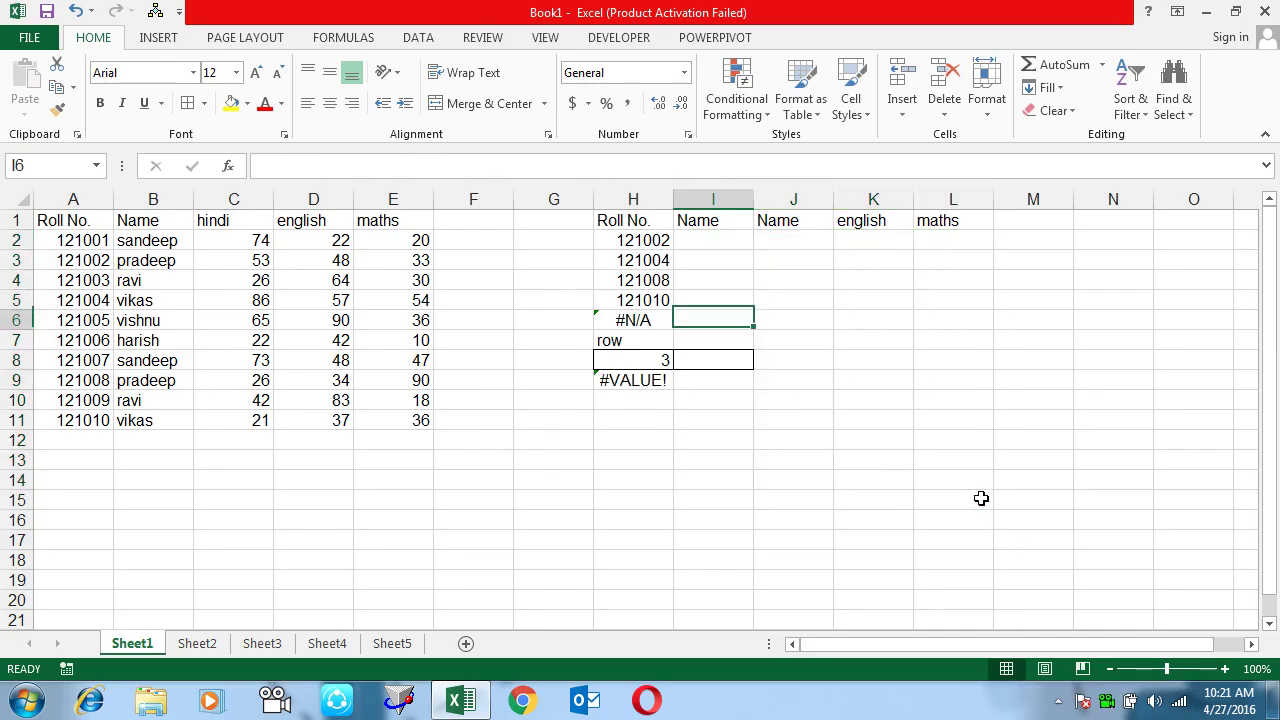
{"action": "key", "text": "Down"}
{"action": "key", "text": "Left"}
{"action": "key", "text": "shift+Right"}
{"action": "key", "text": "shift+Down"}
{"action": "key", "text": "shift+Down"}
{"action": "key", "text": "shift+Down"}
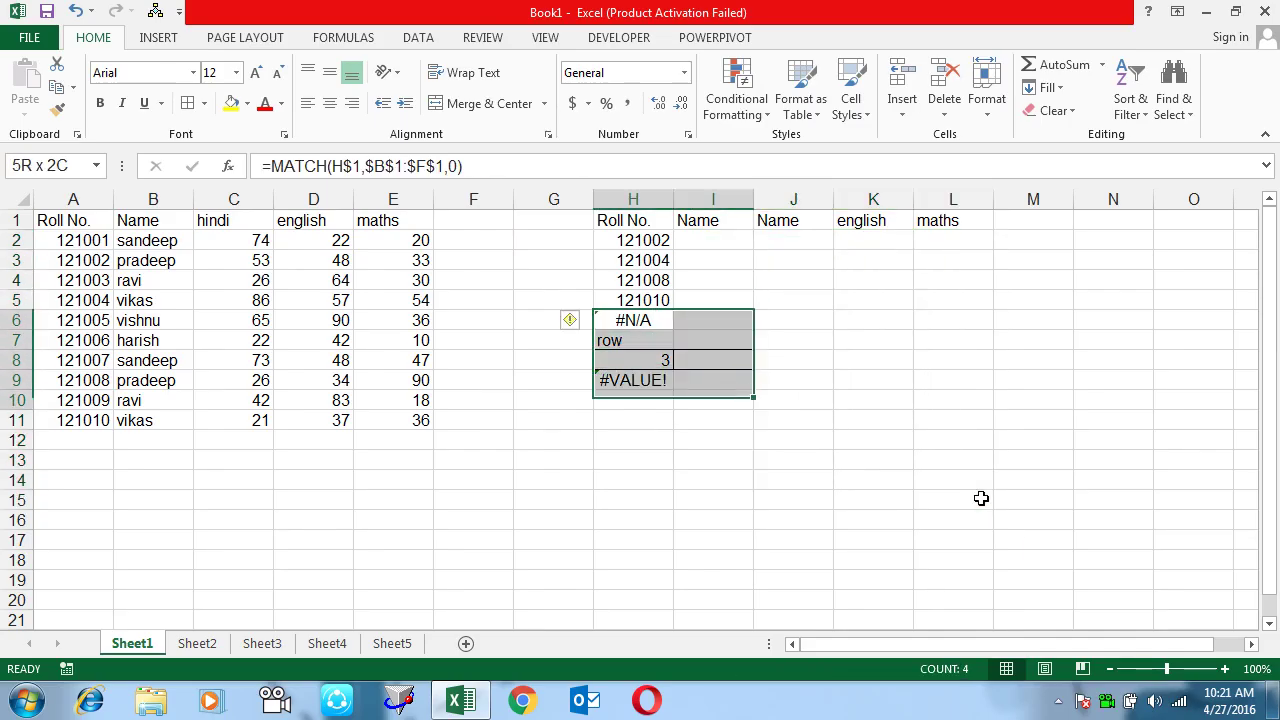
{"action": "key", "text": "shift+Down"}
{"action": "key", "text": "alt+e"}
{"action": "key", "text": "a"}
{"action": "key", "text": "f"}
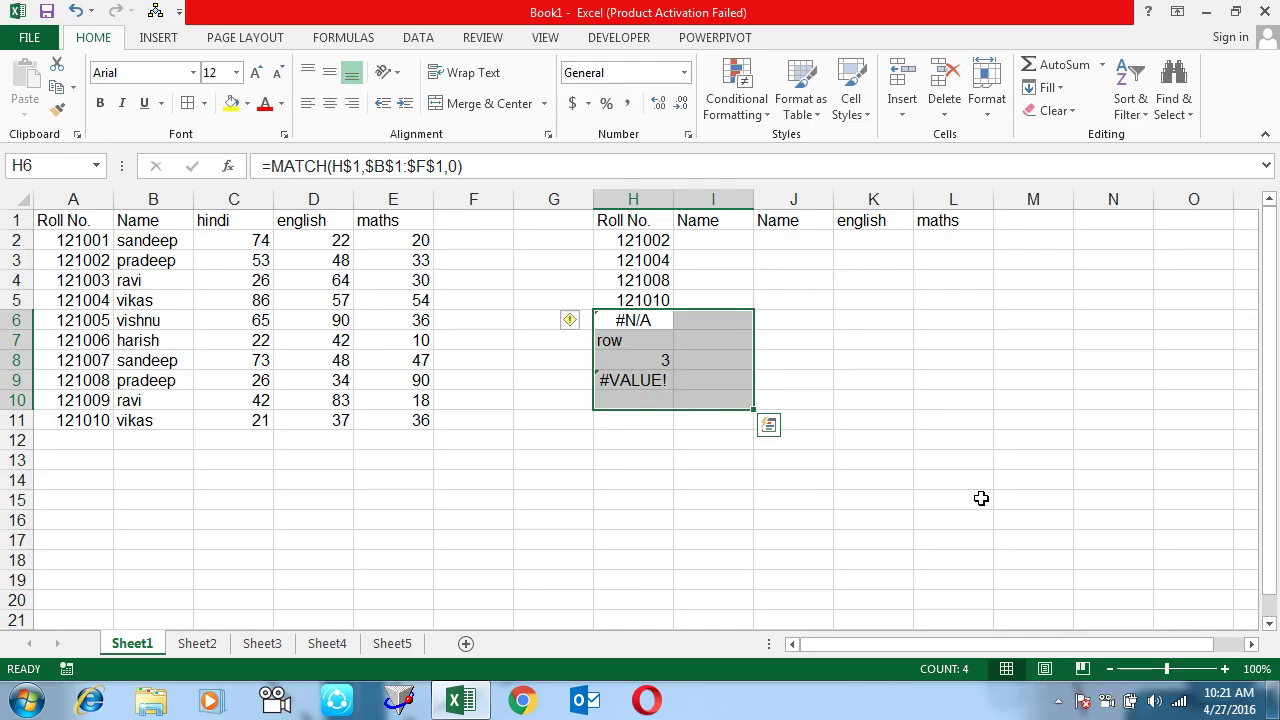
{"action": "key", "text": "Delete"}
{"action": "key", "text": "Up"}
{"action": "key", "text": "Up"}
{"action": "key", "text": "Up"}
{"action": "key", "text": "Up"}
{"action": "key", "text": "Right"}
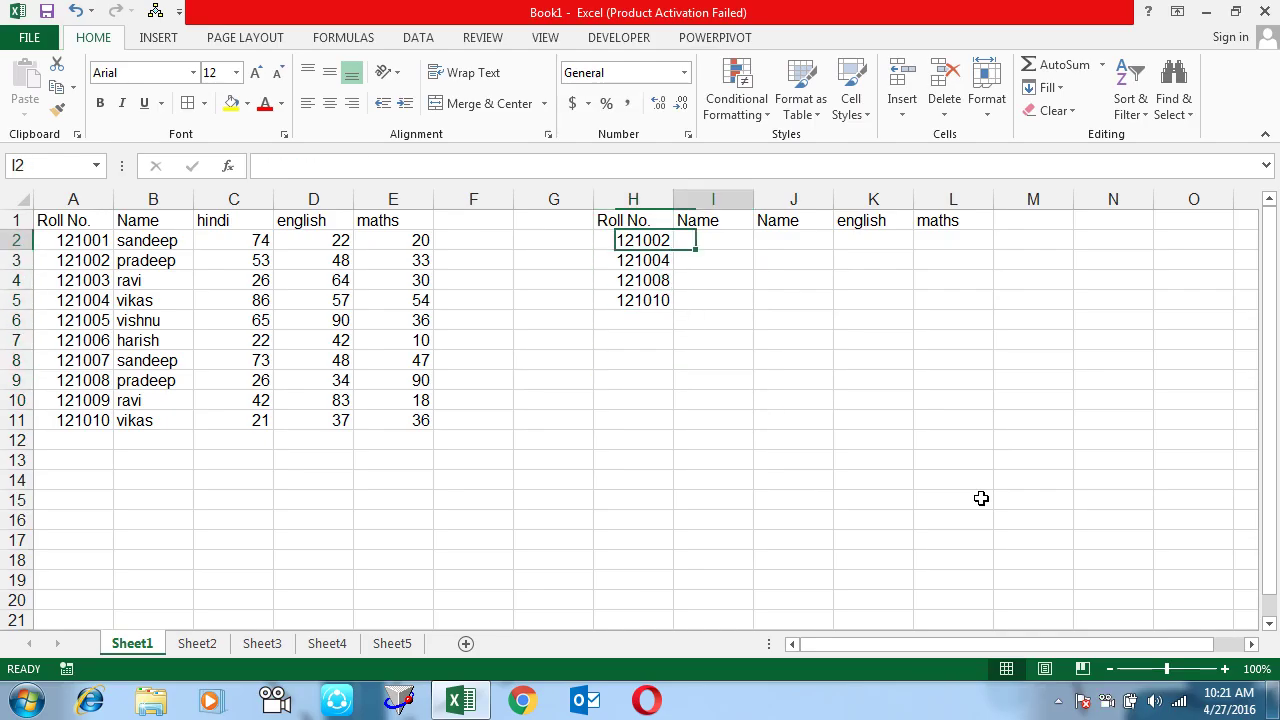
Enter =VLOOKUP($H2,$A$1:$E$11,2,0) in I2.
{"action": "type", "text": "=vl"}
{"action": "key", "text": "Tab"}
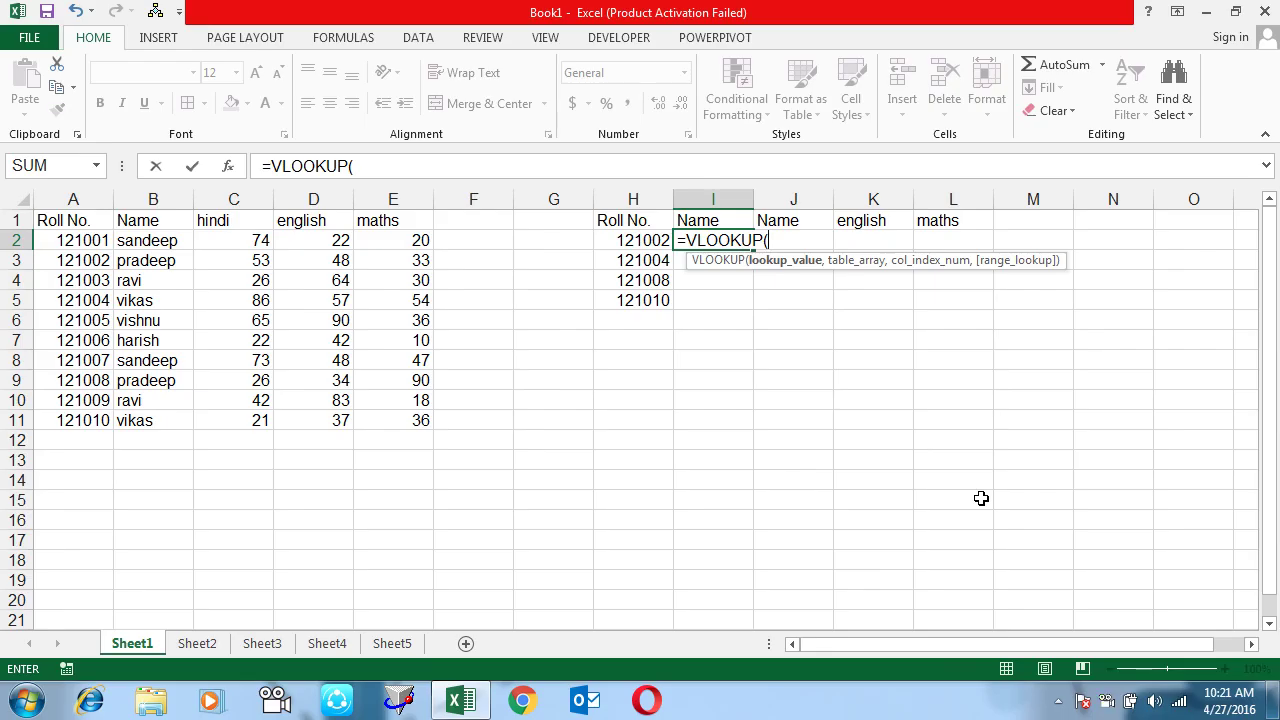
{"action": "key", "text": "Left"}
{"action": "key", "text": "F4"}
{"action": "key", "text": "F4"}
{"action": "key", "text": "F4"}
{"action": "type", "text": ","}
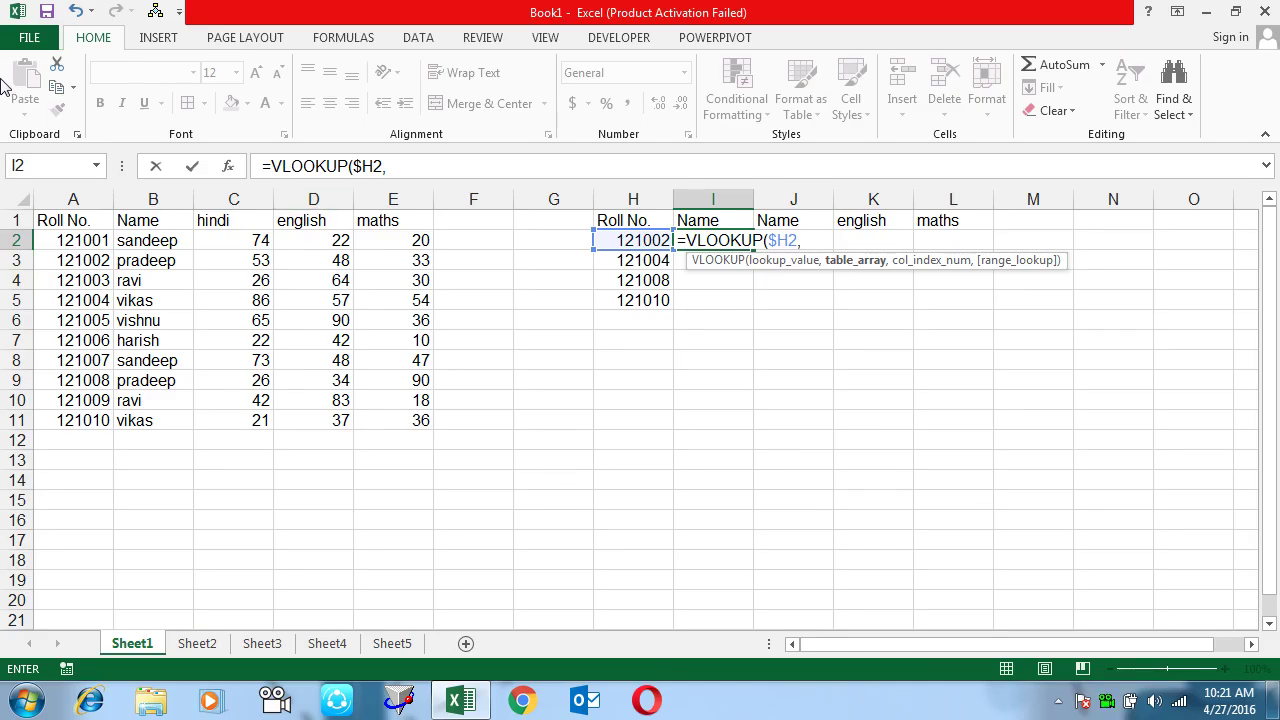
{"action": "left_click", "coordinate": [62, 220]}
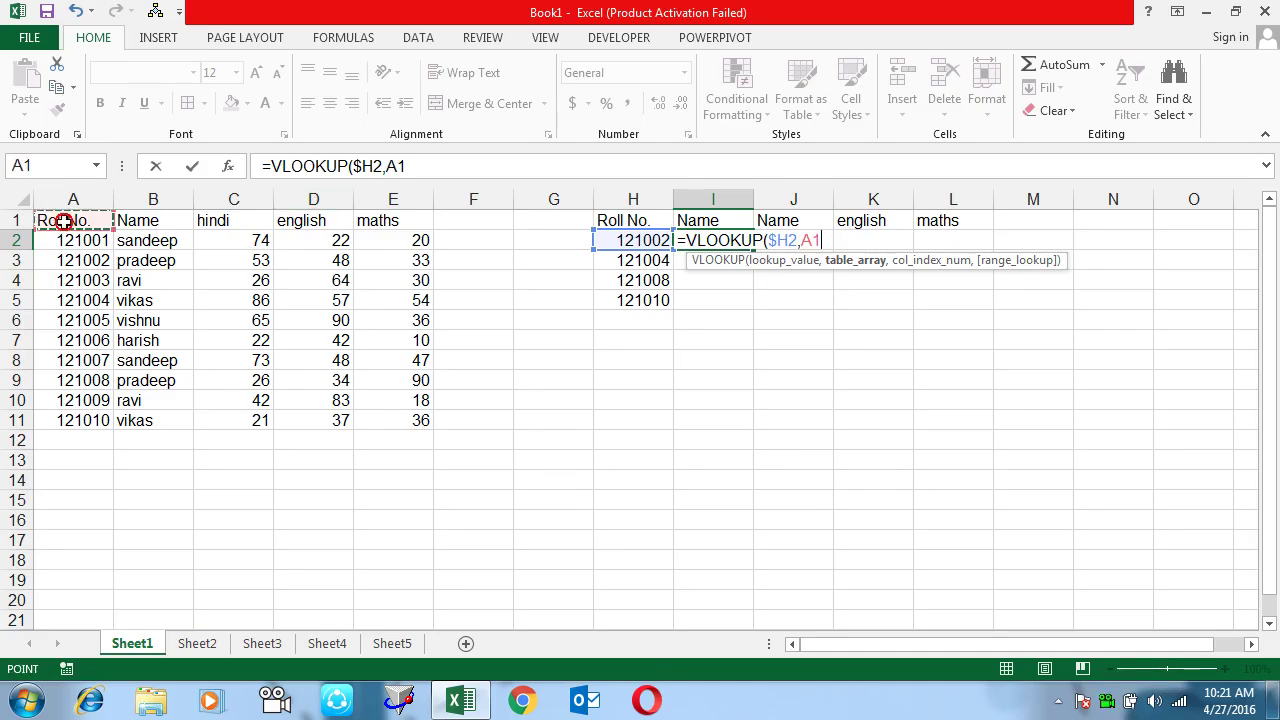
{"action": "key", "text": "ctrl+shift+Right"}
{"action": "key", "text": "ctrl+shift+Down"}
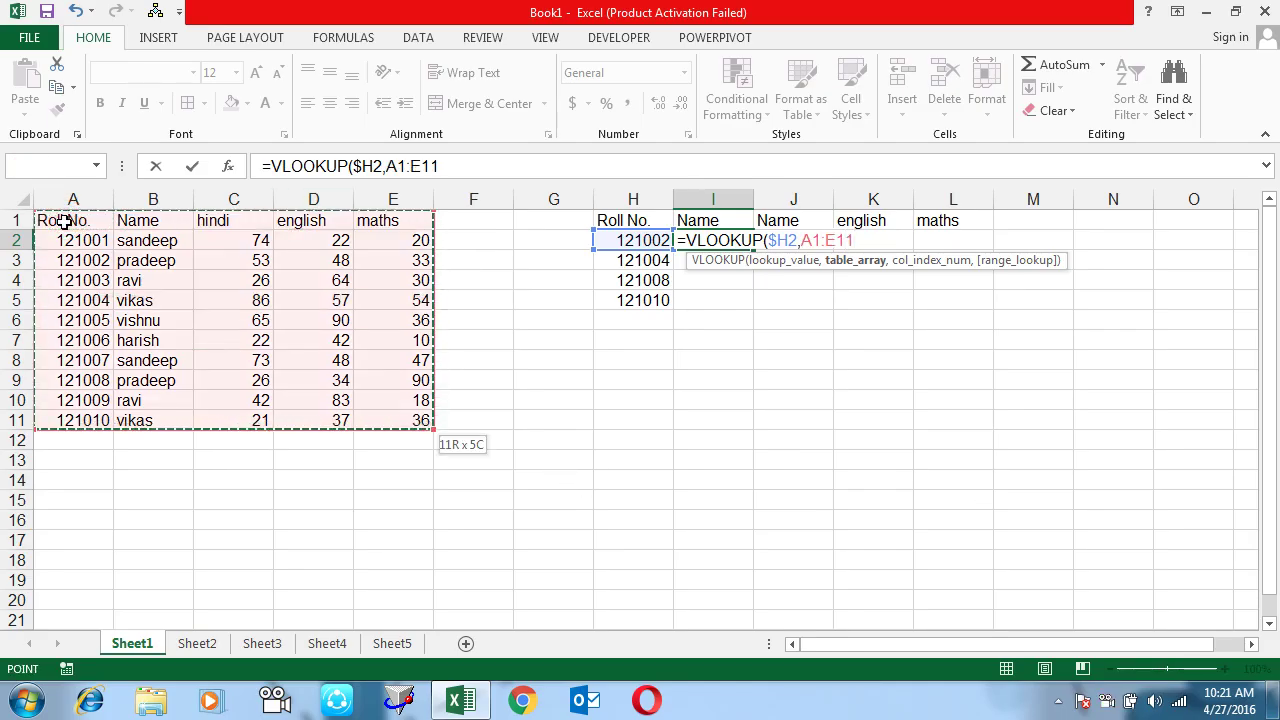
{"action": "key", "text": "F4"}
{"action": "type", "text": ","}
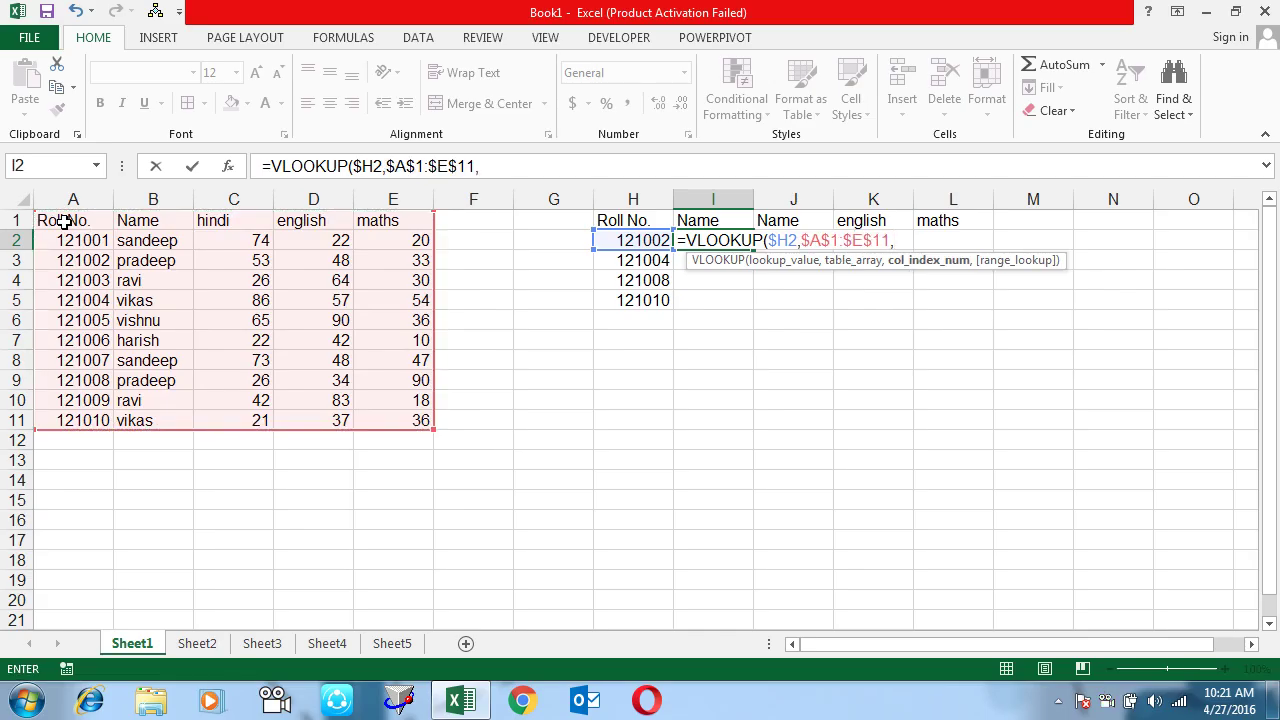
{"action": "type", "text": "2,0)"}
{"action": "key", "text": "ctrl+Return"}
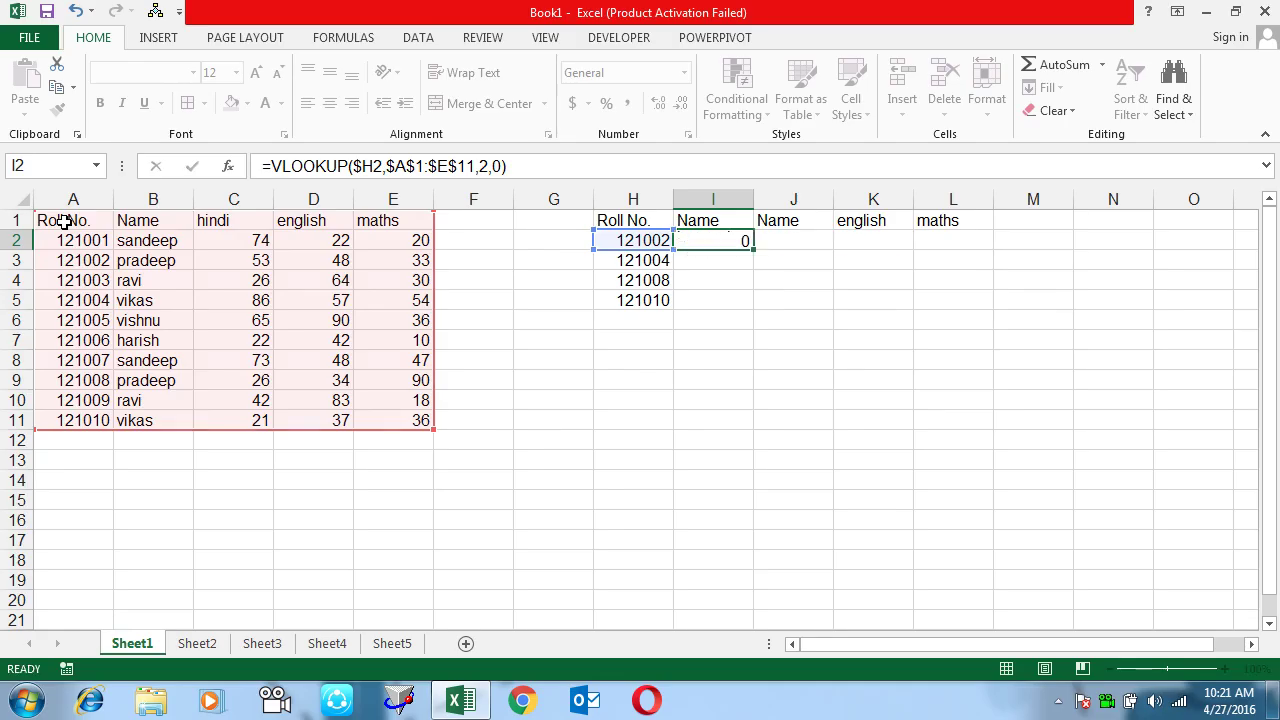
Replace the column number 2 with MATCH(I$1,$A$1:$E$1,0) in I2's VLOOKUP.
{"action": "key", "text": "F2"}
{"action": "key", "text": "Left"}
{"action": "key", "text": "BackSpace"}
{"action": "type", "text": "ma"}
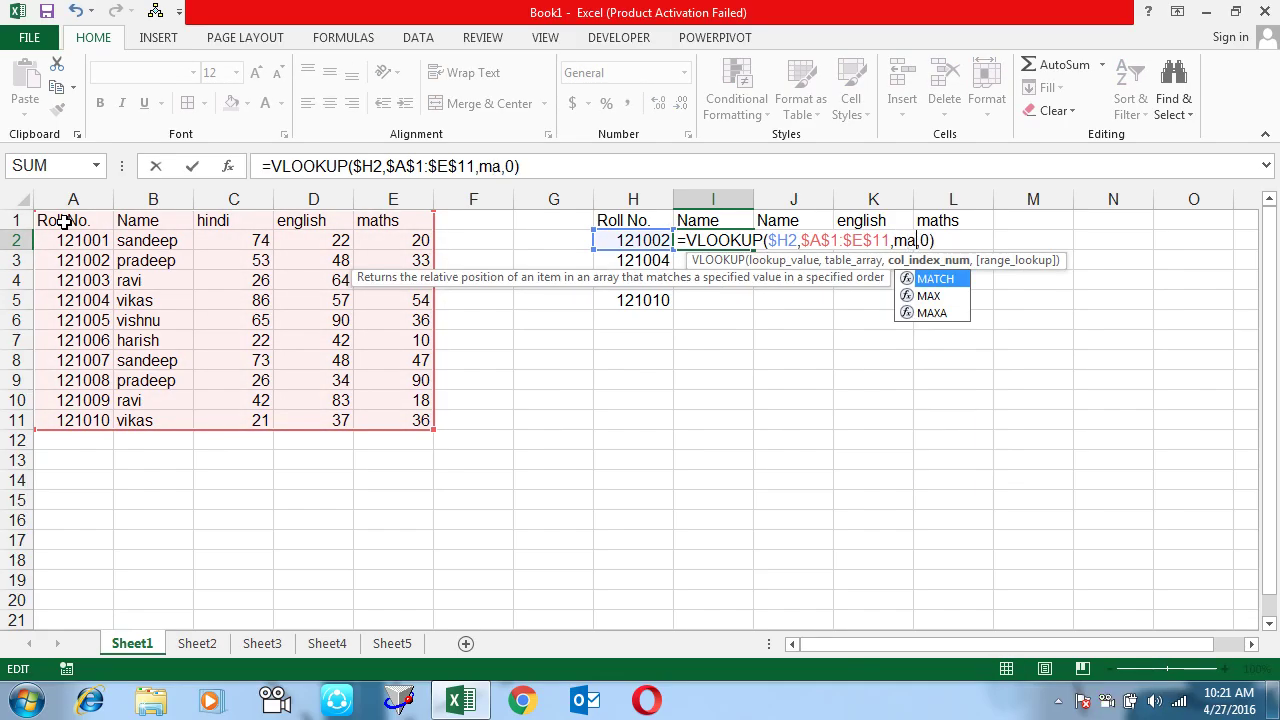
{"action": "key", "text": "Tab"}
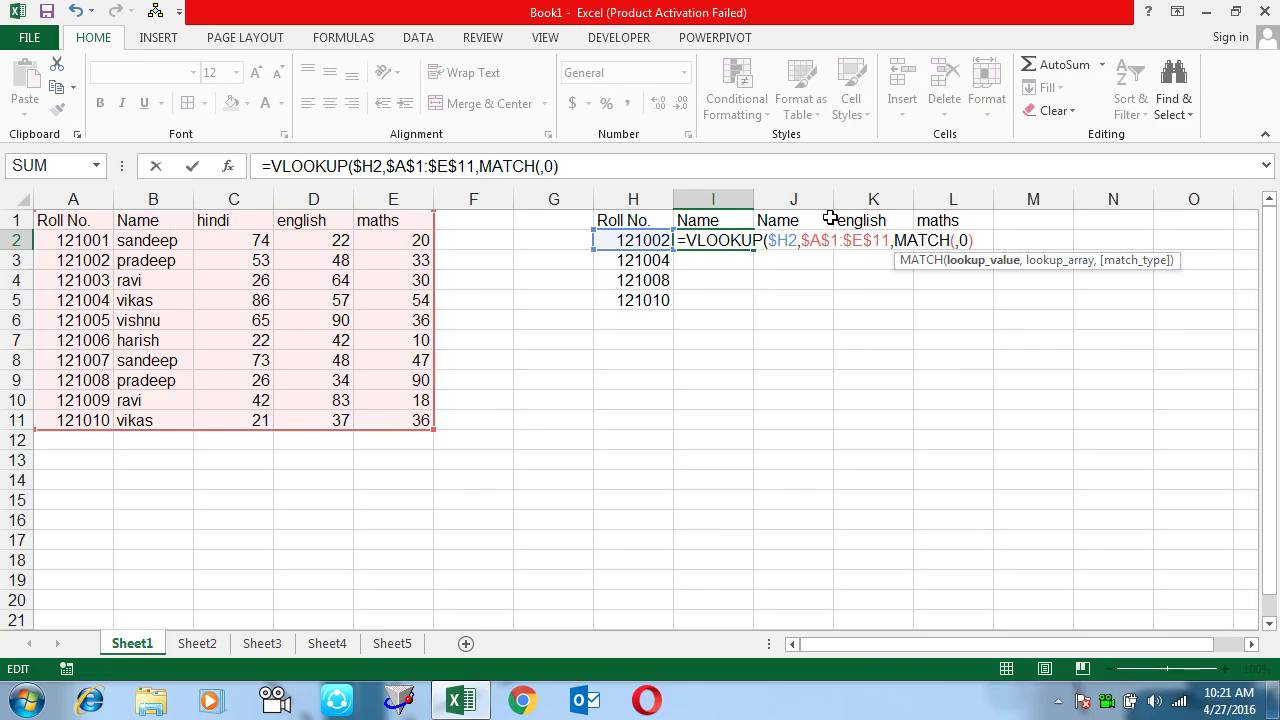
{"action": "left_click", "coordinate": [693, 217]}
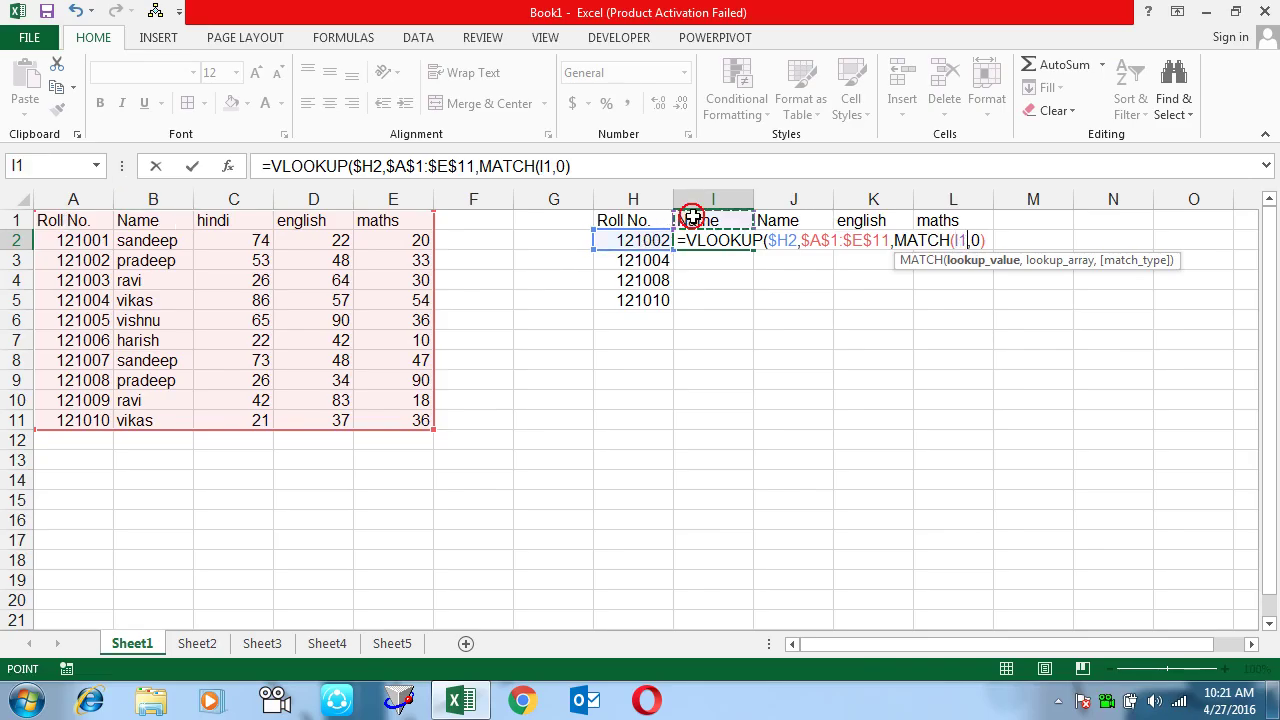
{"action": "key", "text": "F4"}
{"action": "key", "text": "F4"}
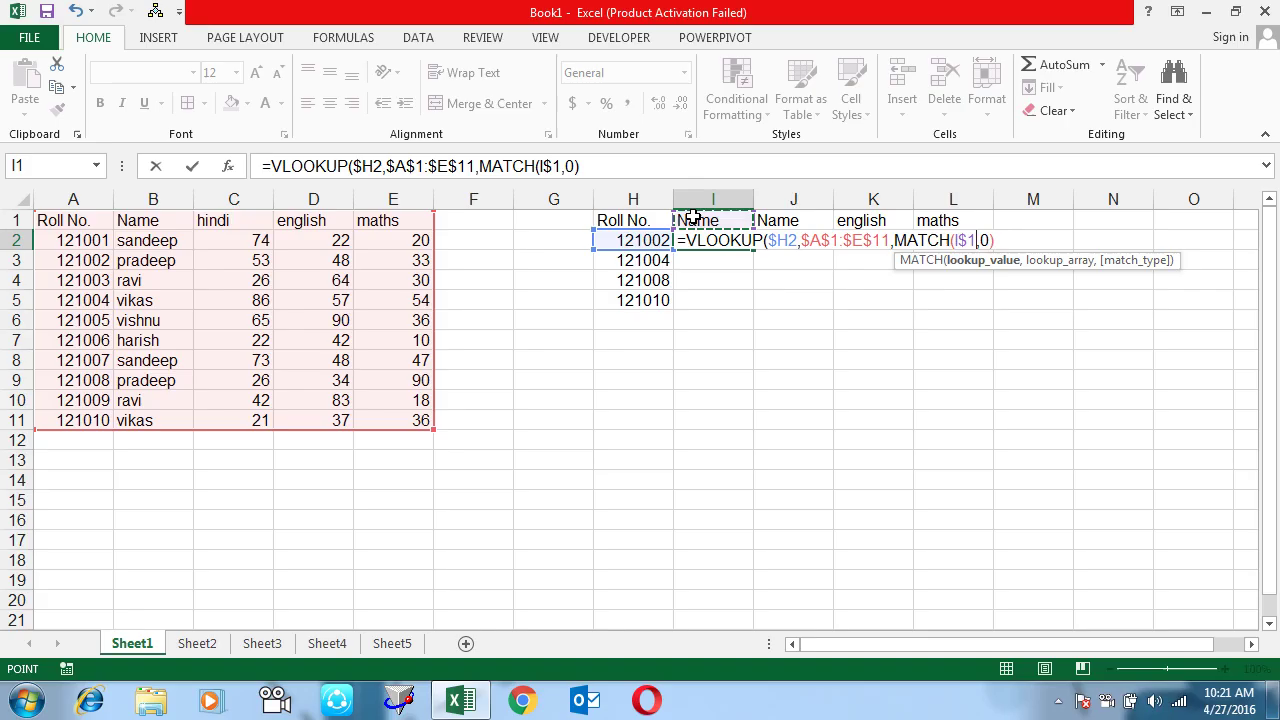
{"action": "type", "text": ","}
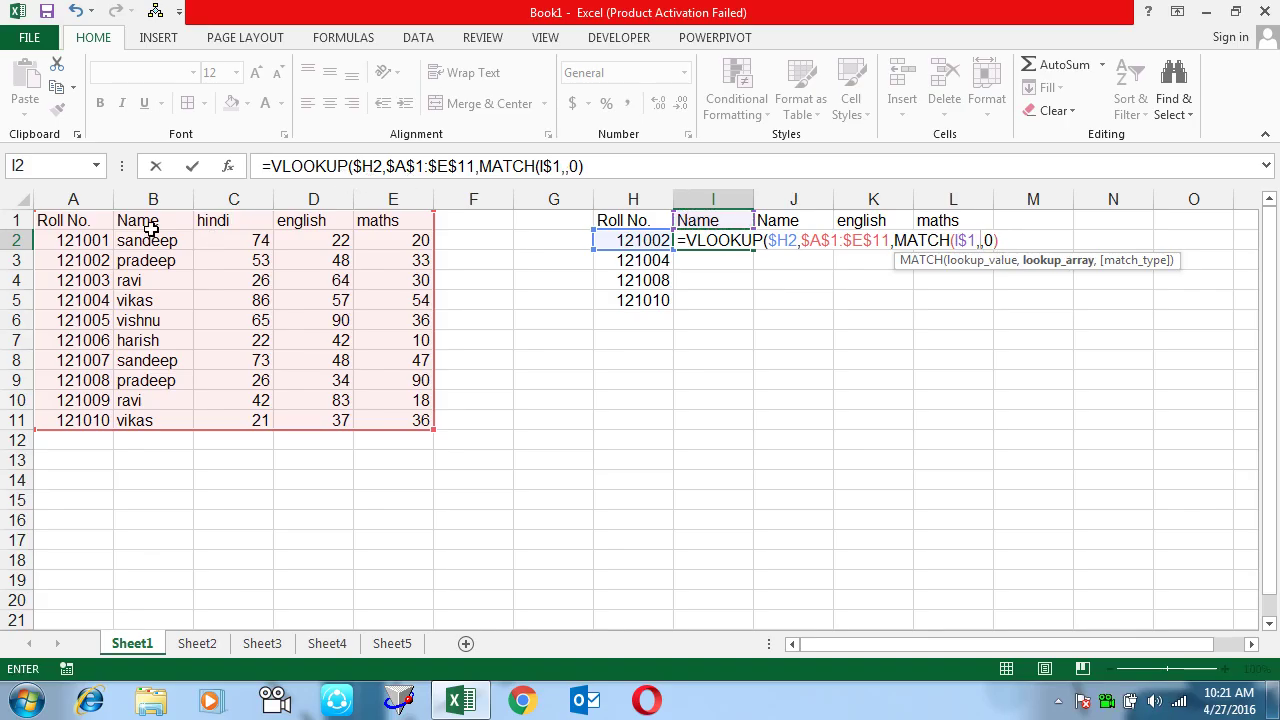
{"action": "left_click_drag", "start_coordinate": [80, 218], "coordinate": [390, 217]}
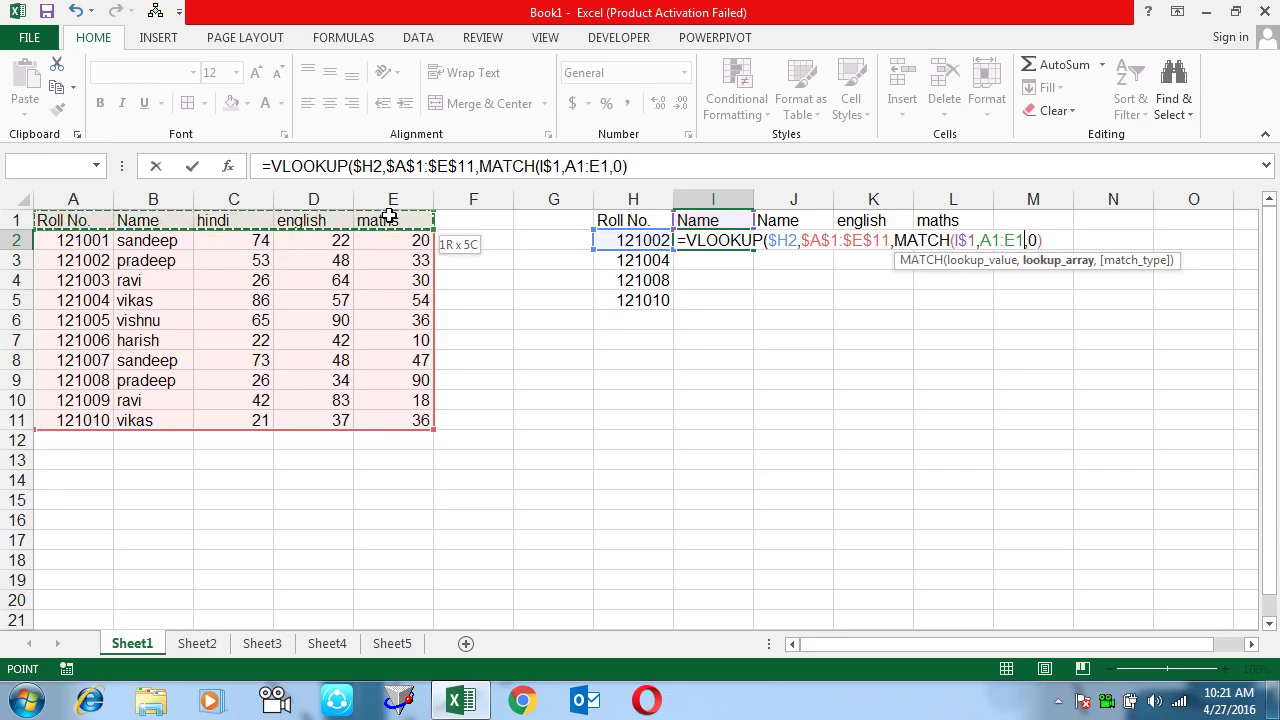
{"action": "key", "text": "F4"}
{"action": "type", "text": ",0)"}
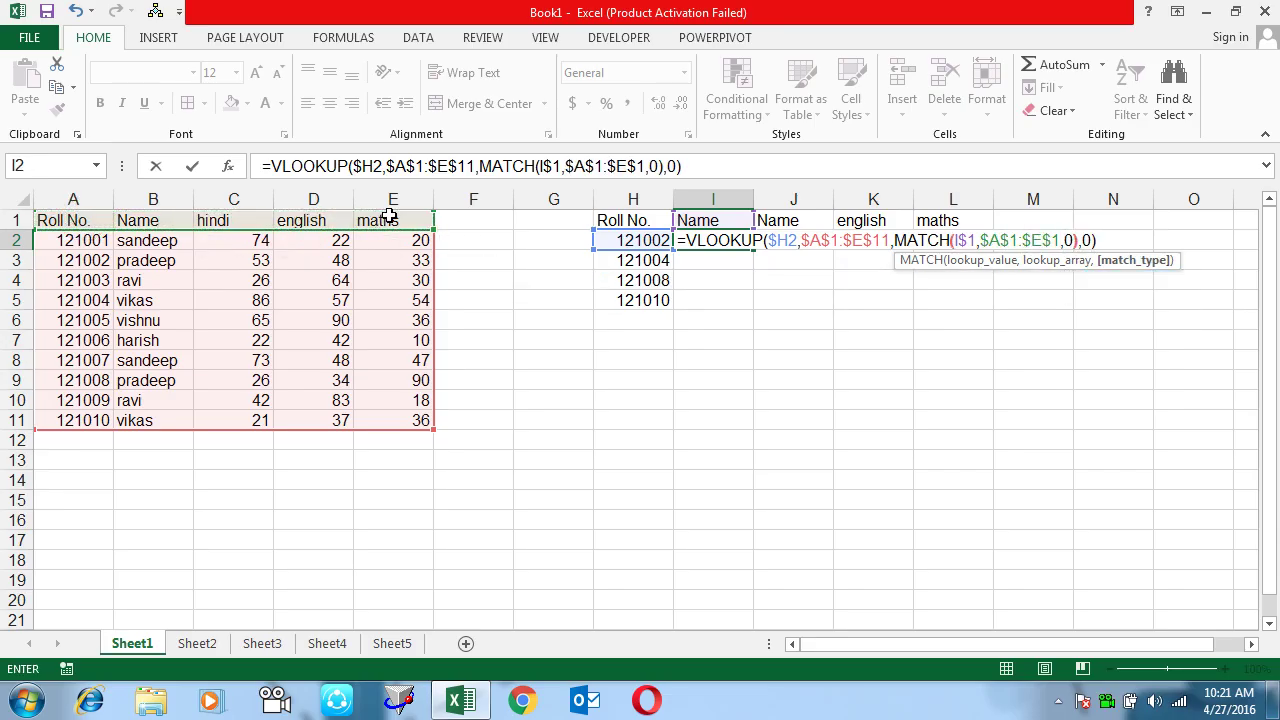
{"action": "key", "text": "Return"}
{"action": "key", "text": "Up"}
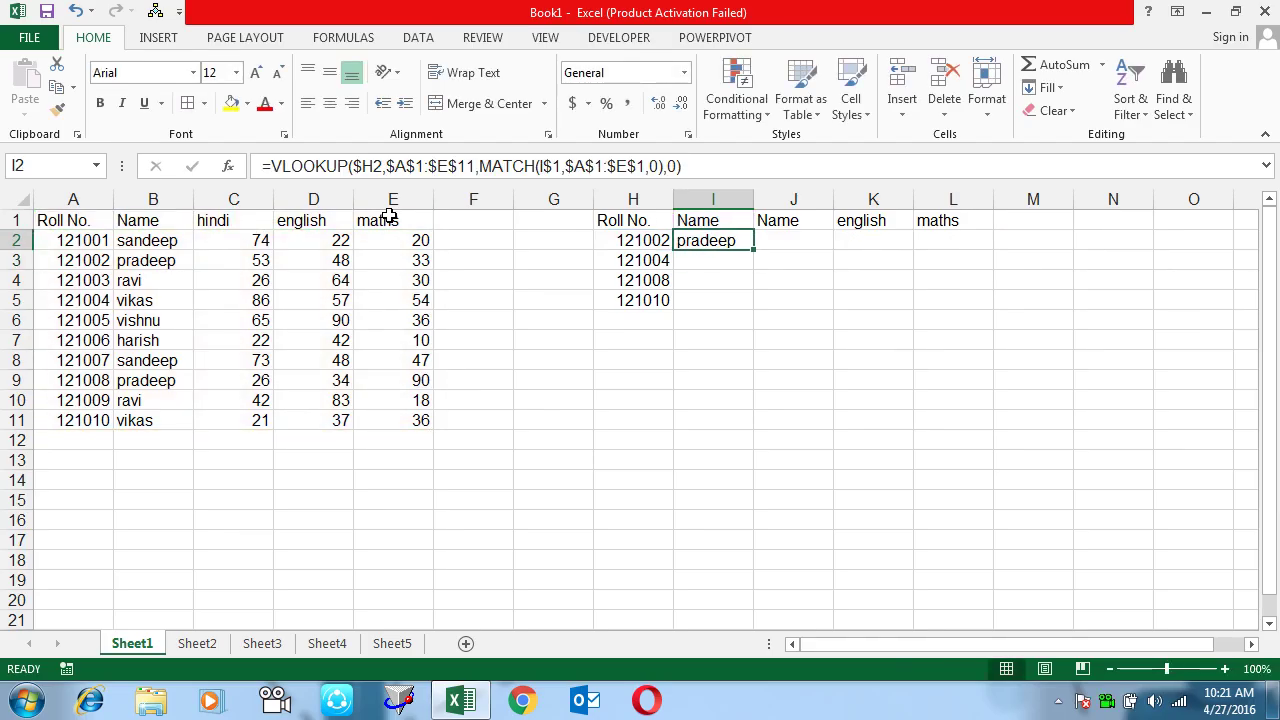
{"action": "key", "text": "ctrl+c"}
{"action": "key", "text": "Right"}
{"action": "key", "text": "Left"}
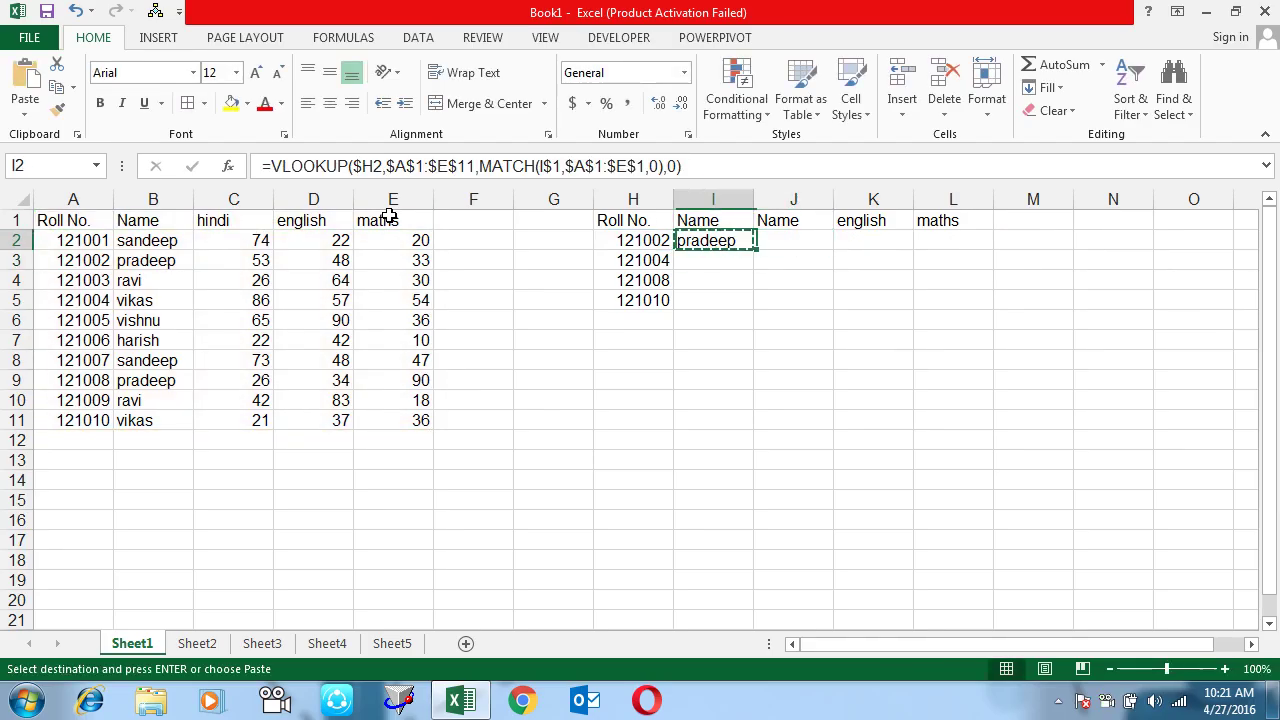
{"action": "key", "text": "shift+Right"}
{"action": "key", "text": "shift+Right"}
{"action": "key", "text": "shift+Right"}
{"action": "key", "text": "shift+Down"}
{"action": "key", "text": "shift+Down"}
{"action": "key", "text": "shift+Down"}
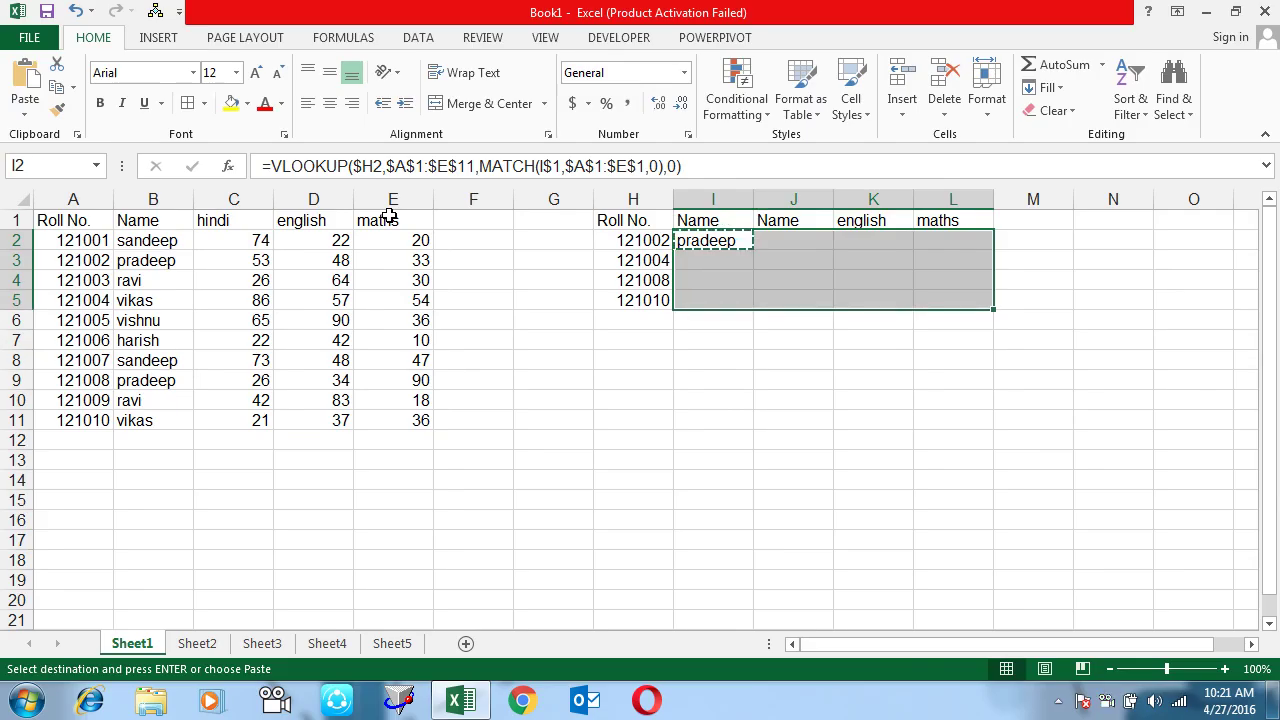
{"action": "key", "text": "Return"}
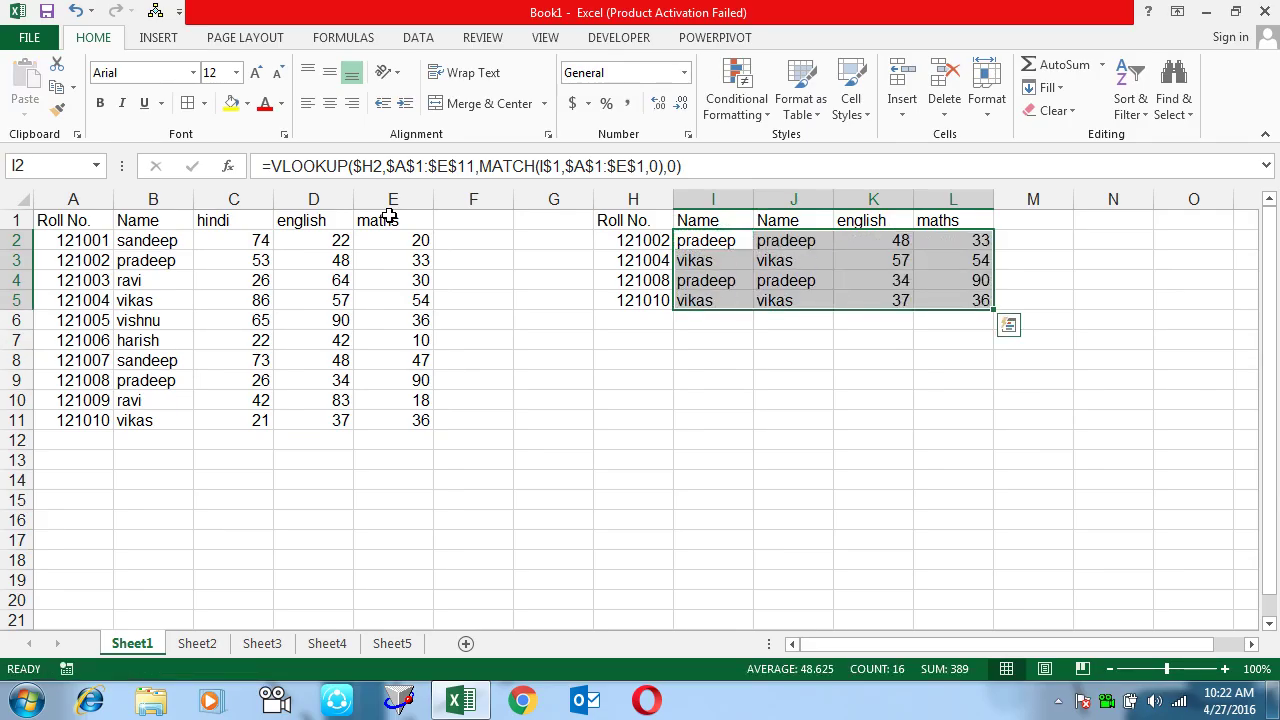
{"action": "key", "text": "Down"}
{"action": "type", "text": "1"}
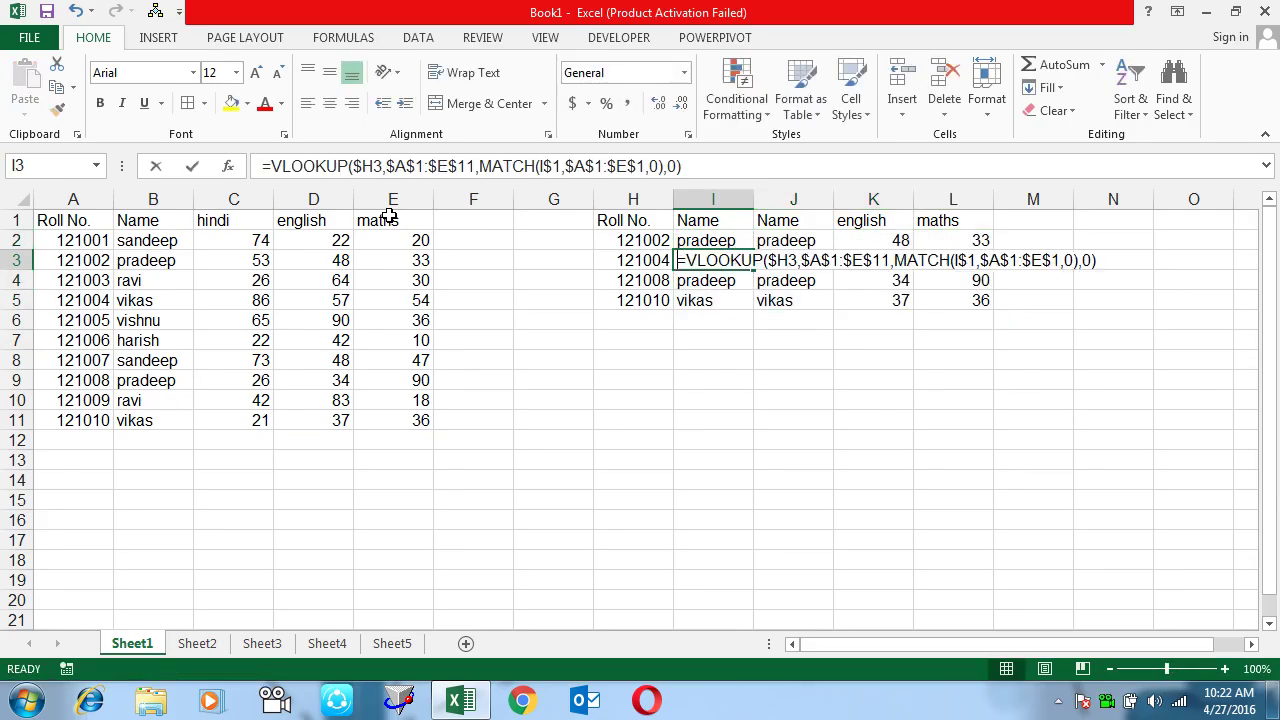
{"action": "key", "text": "Escape"}
{"action": "key", "text": "Up"}
{"action": "key", "text": "Up"}
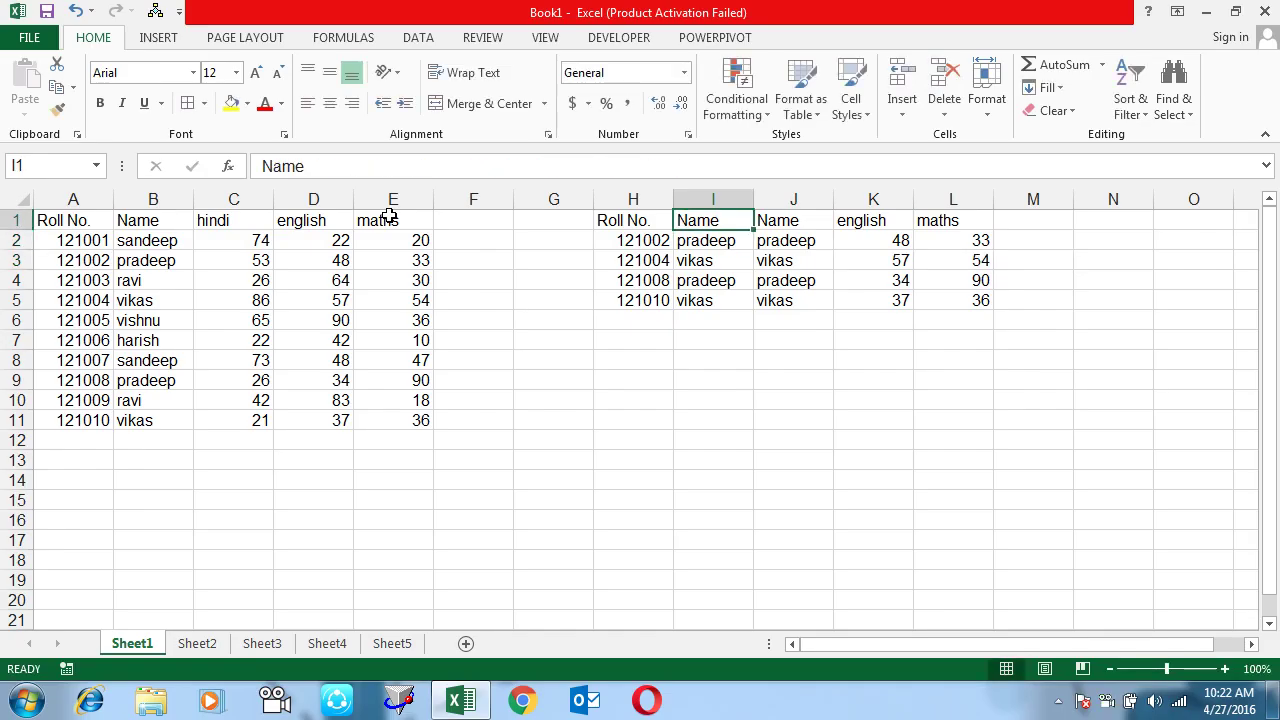
{"action": "key", "text": "Right"}
{"action": "type", "text": "Hindi"}
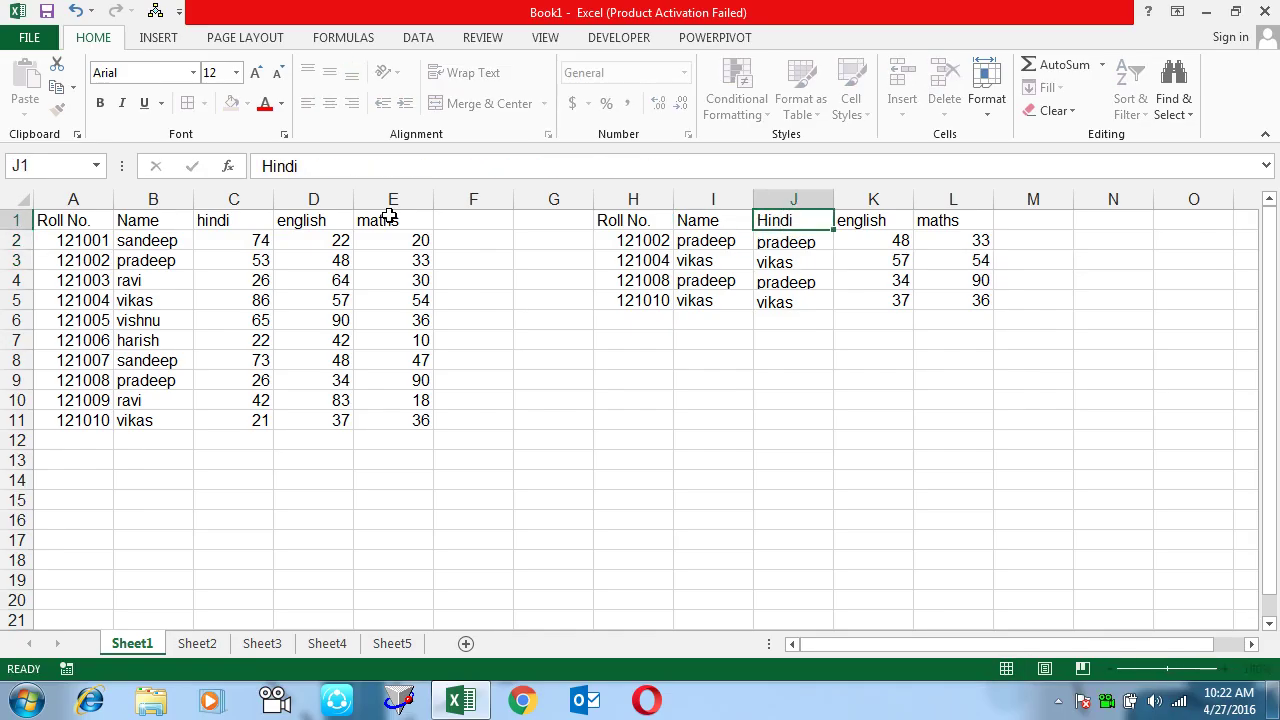
{"action": "key", "text": "Return"}
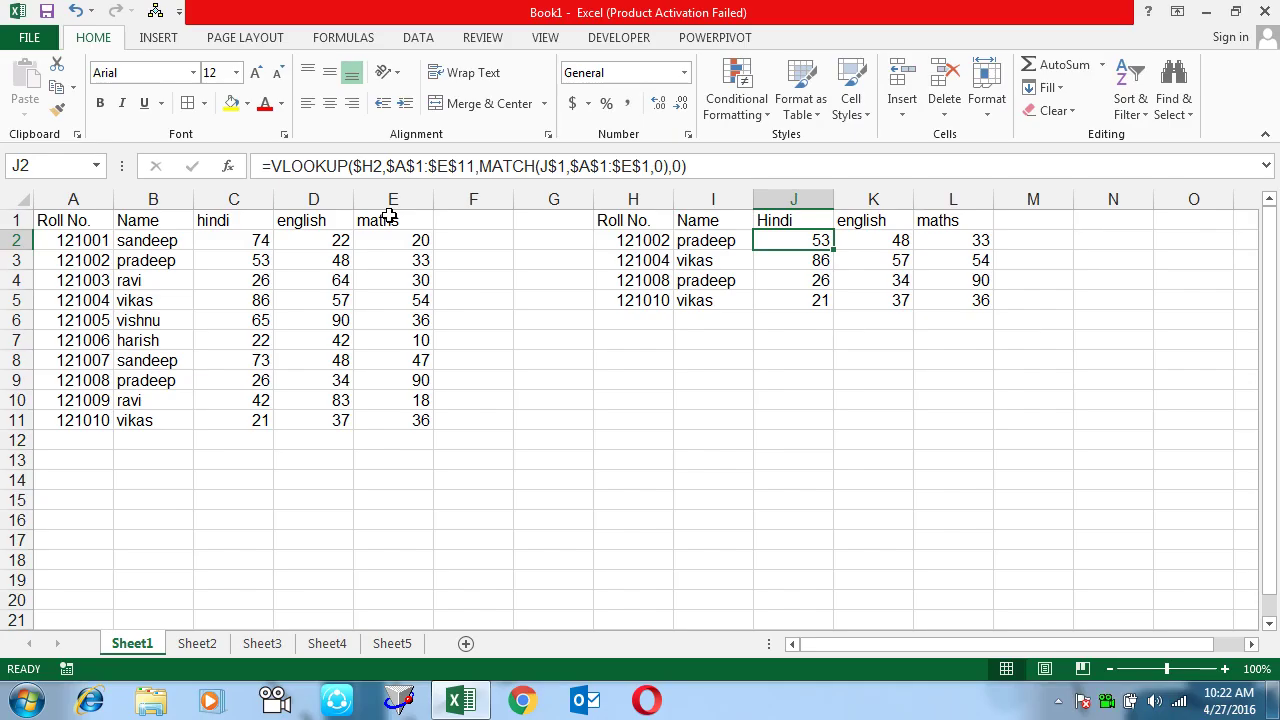
{"action": "key", "text": "Left"}
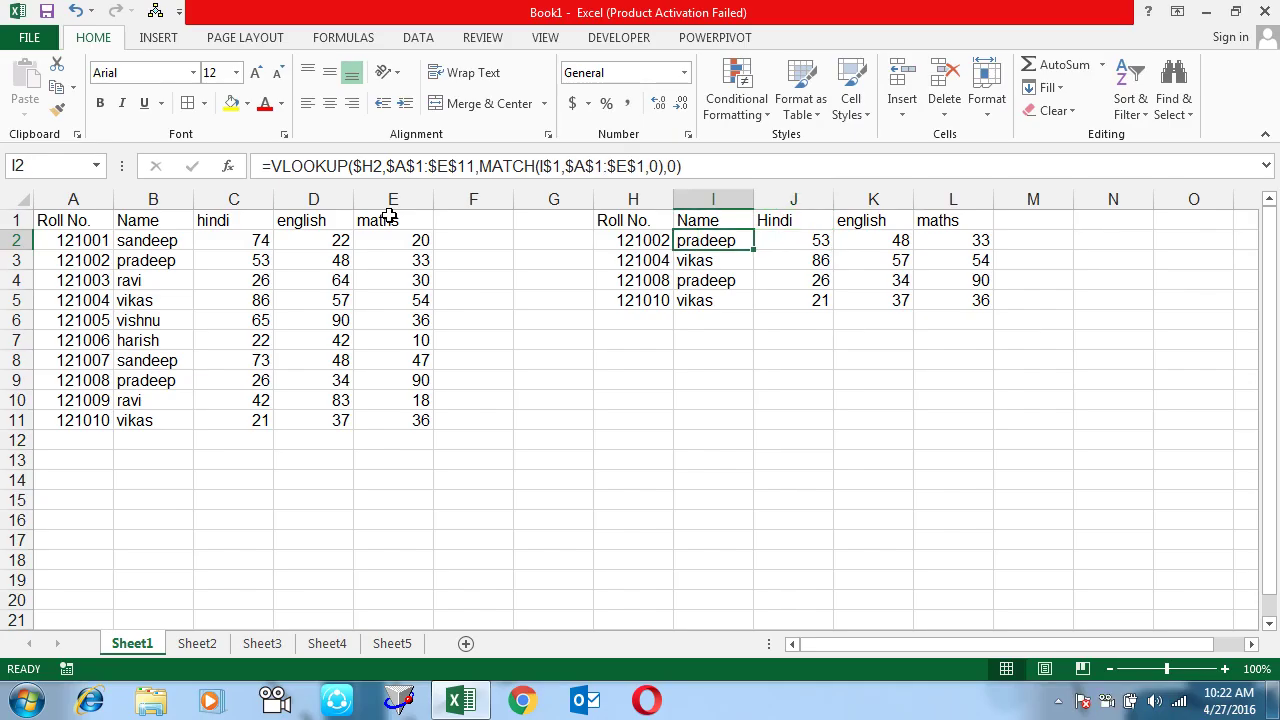
{"action": "key", "text": "F2"}
{"action": "key", "text": "Left"}
{"action": "key", "text": "Left"}
{"action": "key", "text": "Left"}
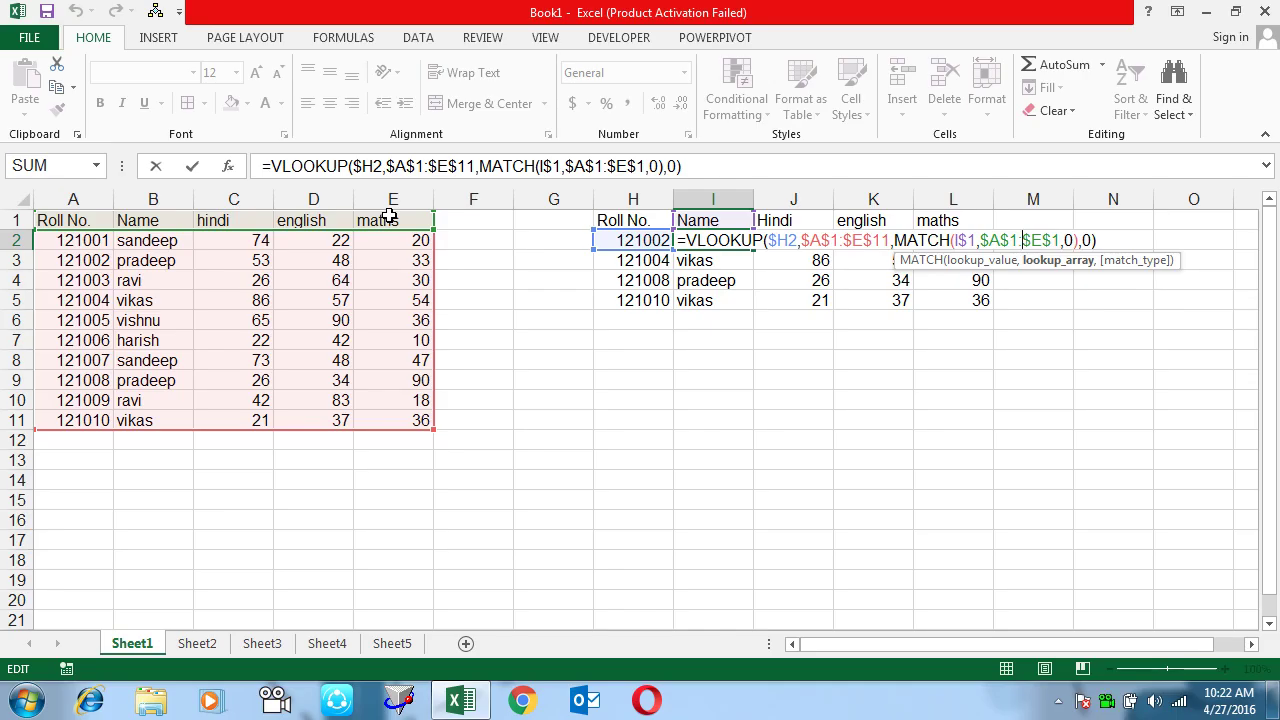
{"action": "key", "text": "Return"}
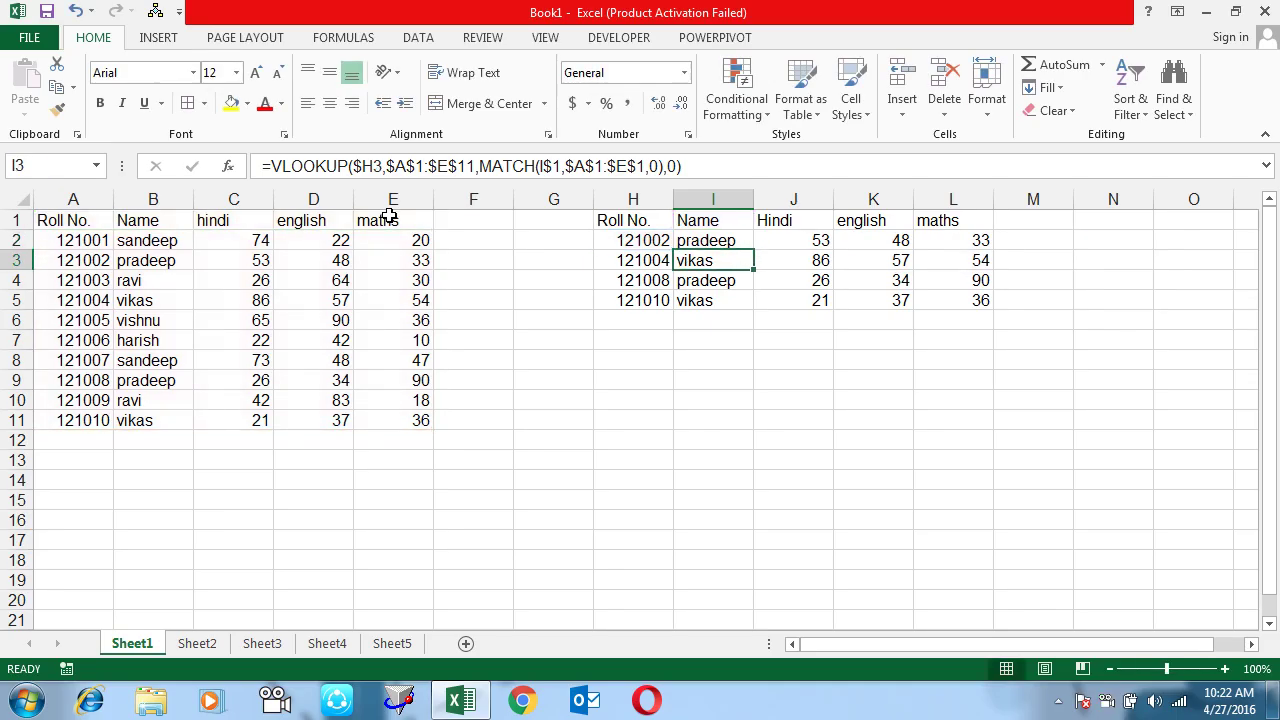
{"action": "key", "text": "Down"}
{"action": "key", "text": "Down"}
{"action": "key", "text": "Down"}
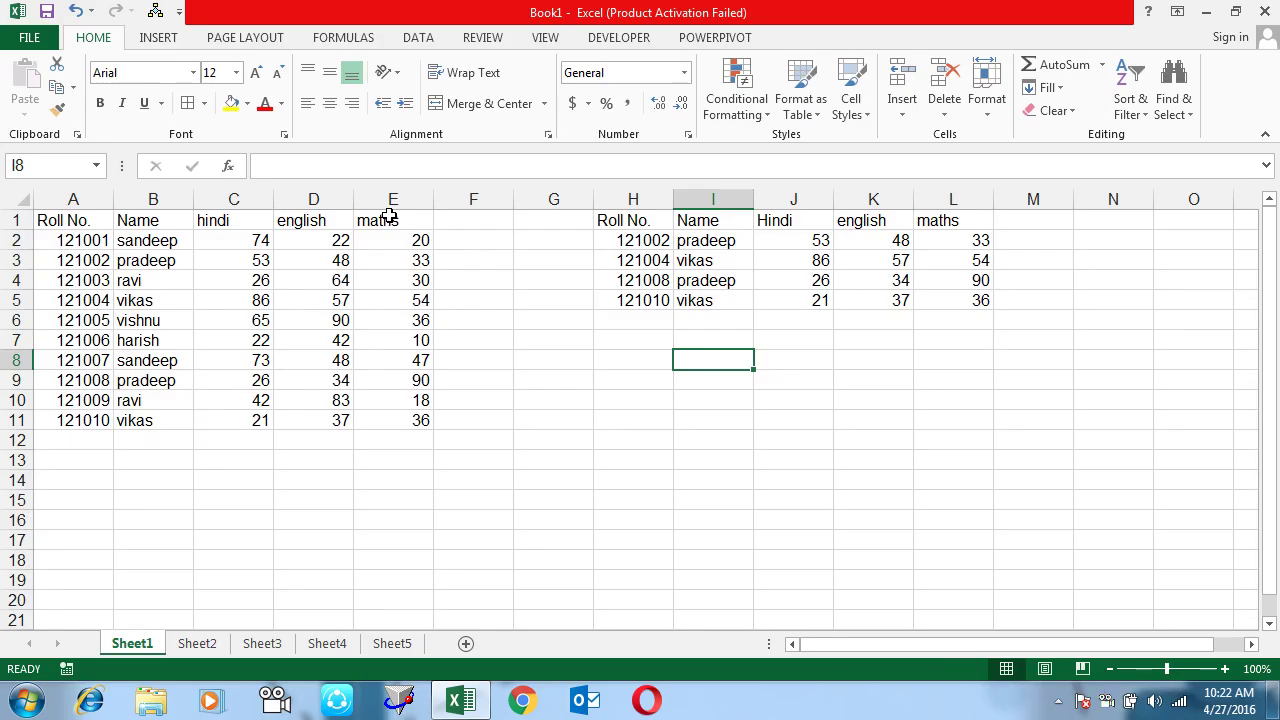
{"action": "key", "text": "Left"}
{"action": "key", "text": "Left"}
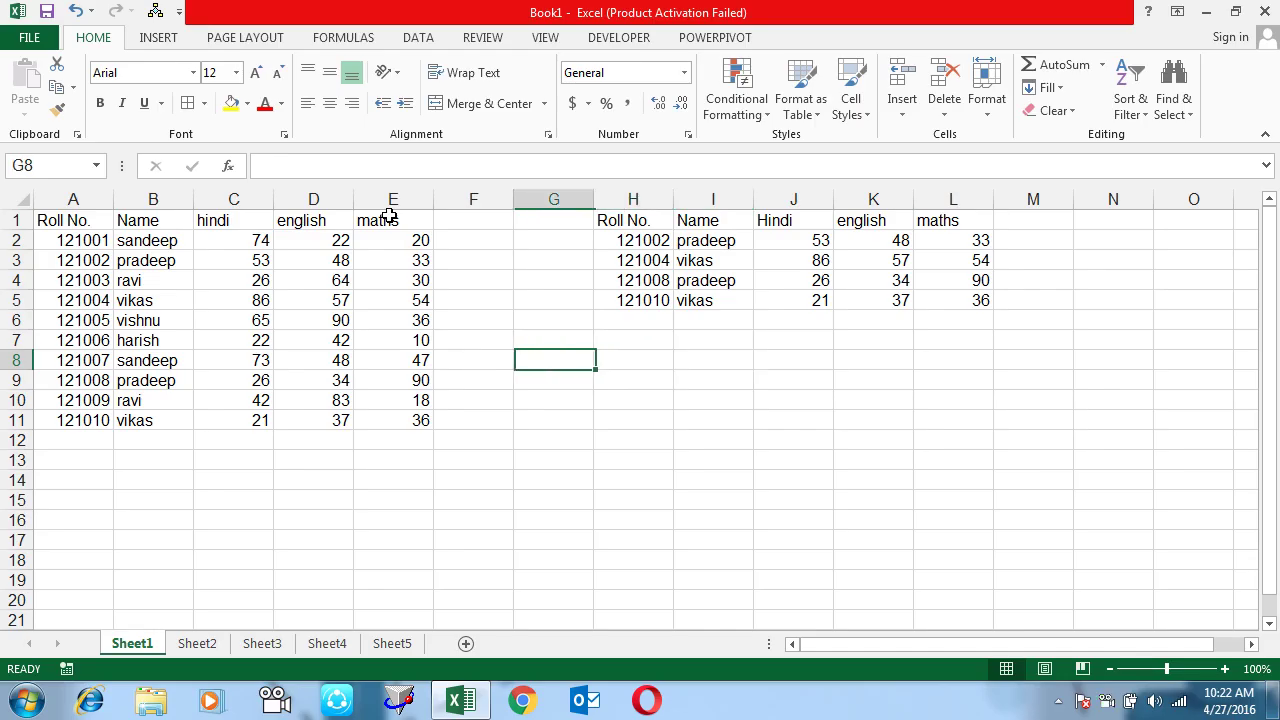
{"action": "key", "text": "Left"}
{"action": "key", "text": "Left"}
{"action": "key", "text": "Right"}
{"action": "key", "text": "Right"}
{"action": "key", "text": "Right"}
{"action": "key", "text": "Right"}
{"action": "key", "text": "Right"}
{"action": "key", "text": "Up"}
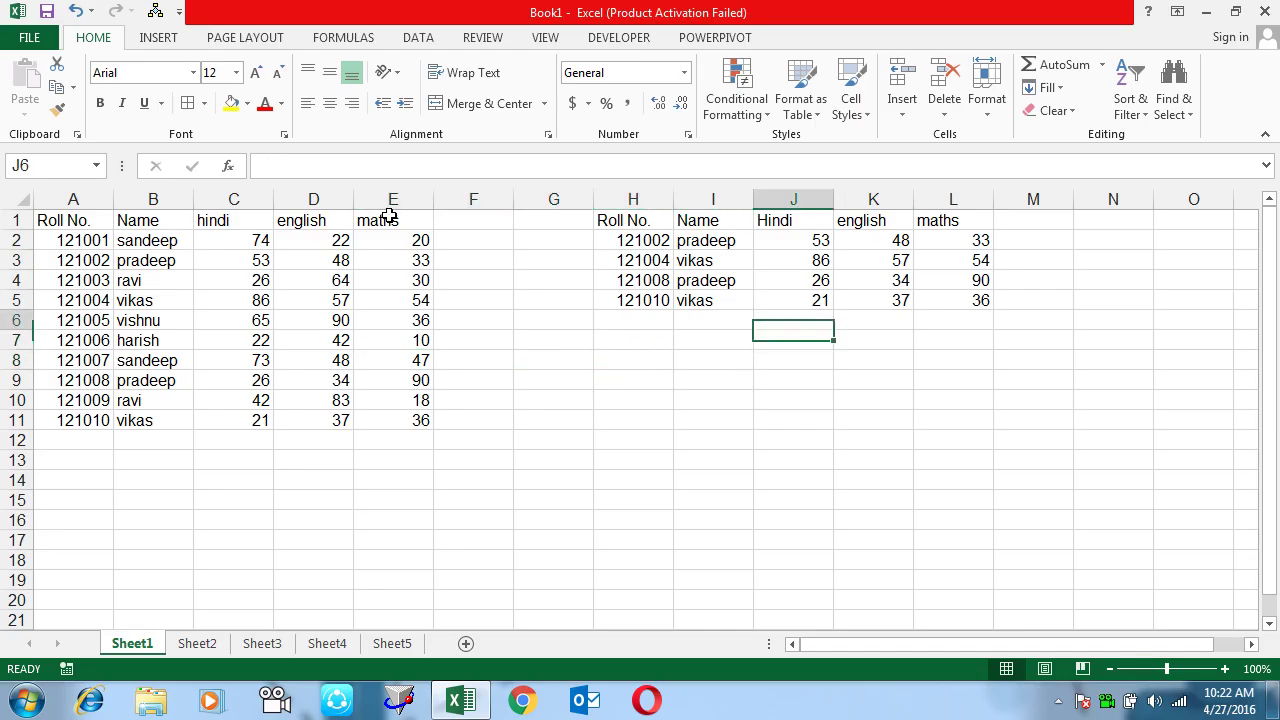
{"action": "key", "text": "Up"}
{"action": "key", "text": "Up"}
{"action": "key", "text": "Up"}
{"action": "key", "text": "Up"}
{"action": "key", "text": "Up"}
{"action": "key", "text": "Left"}
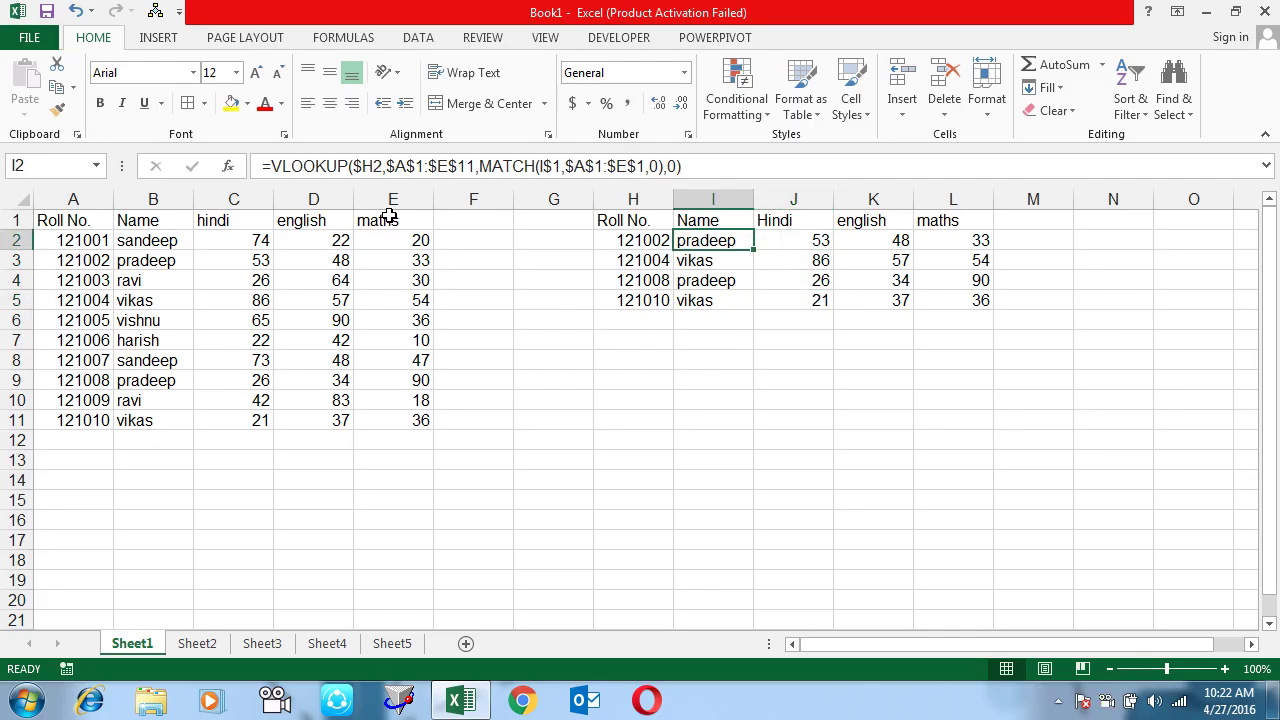
{"action": "key", "text": "Down"}
{"action": "key", "text": "Down"}
{"action": "key", "text": "Down"}
{"action": "key", "text": "Down"}
{"action": "key", "text": "Down"}
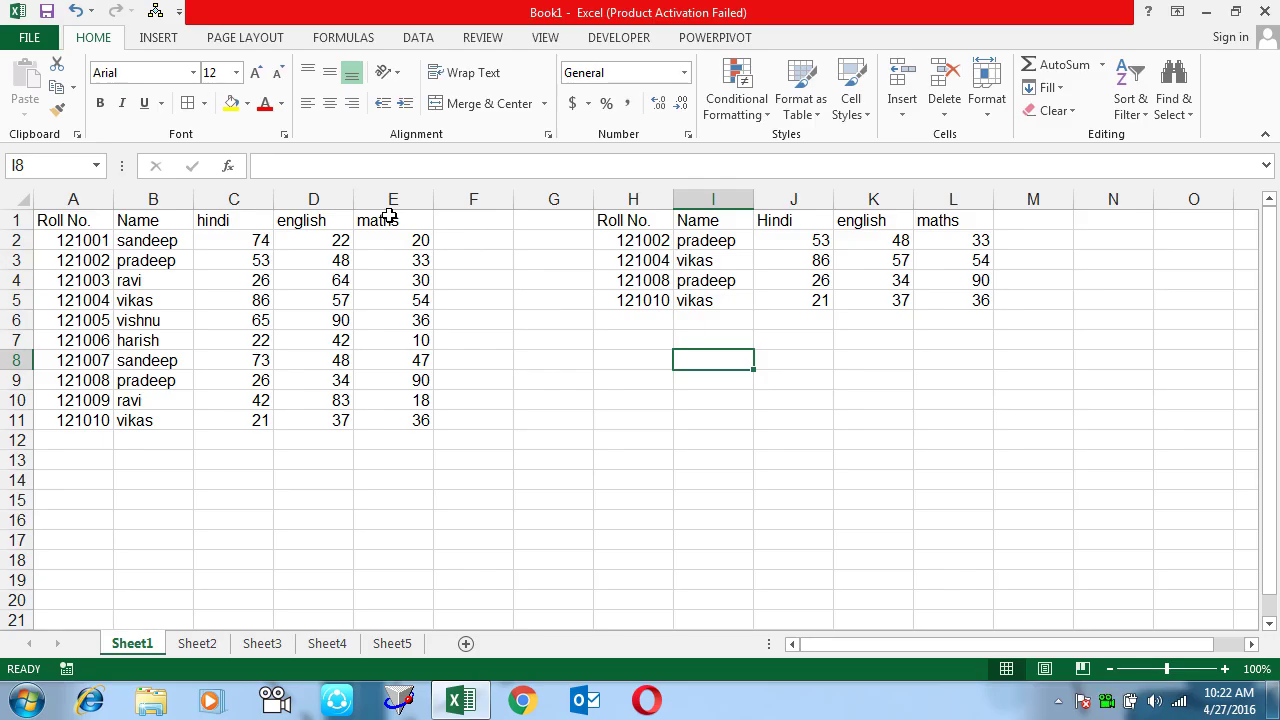
{"action": "key", "text": "Left"}
Label H7 'row' and I7 'colomn' and put borders around the input cells H8:I8.
{"action": "key", "text": "Up"}
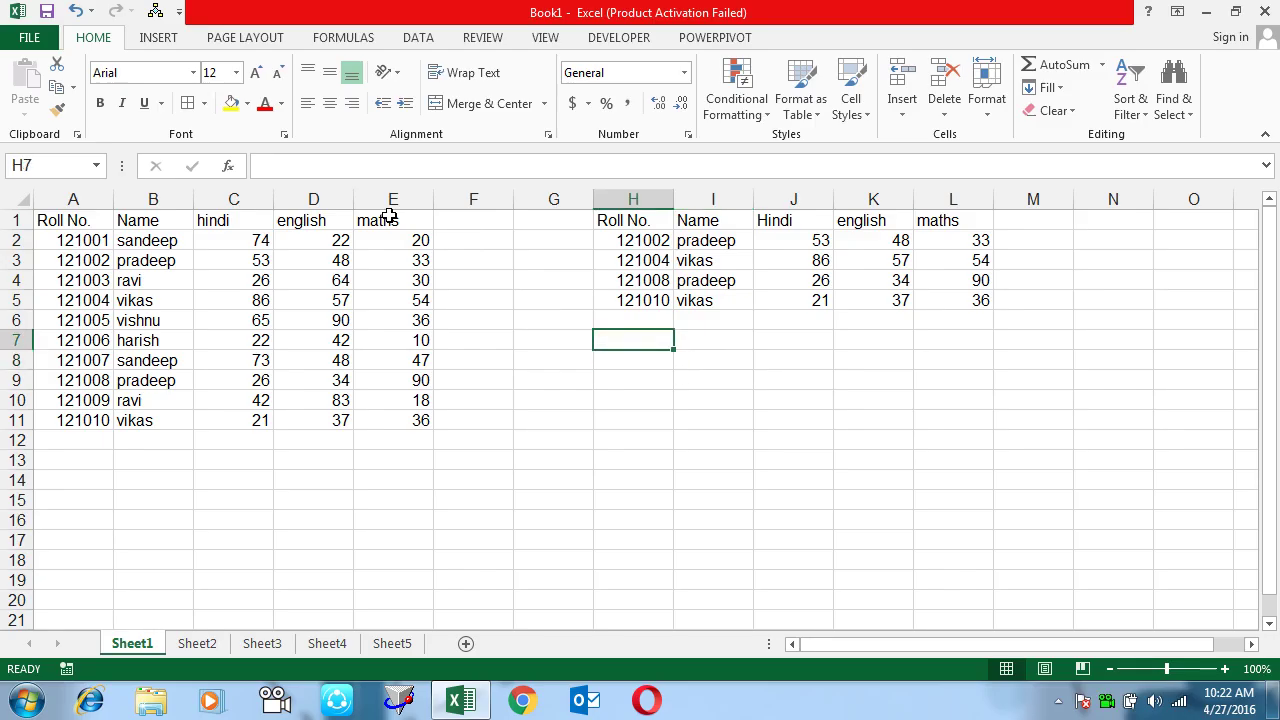
{"action": "type", "text": "=ind"}
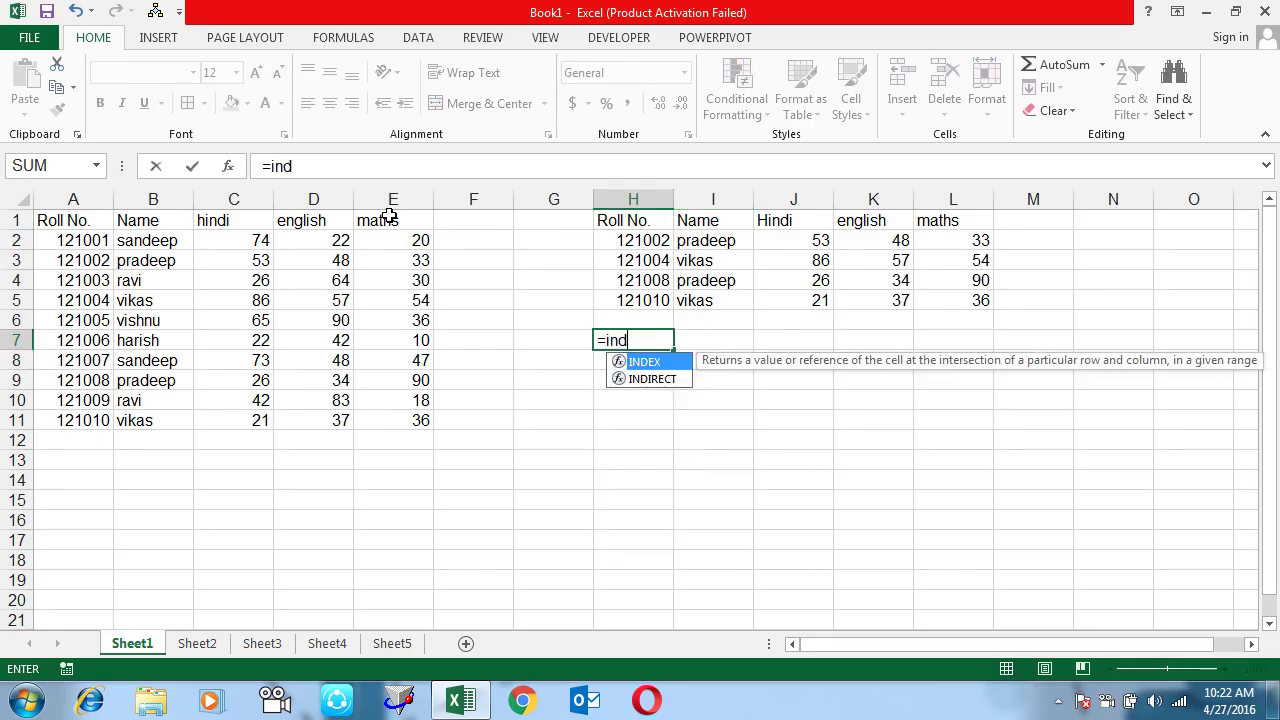
{"action": "key", "text": "Tab"}
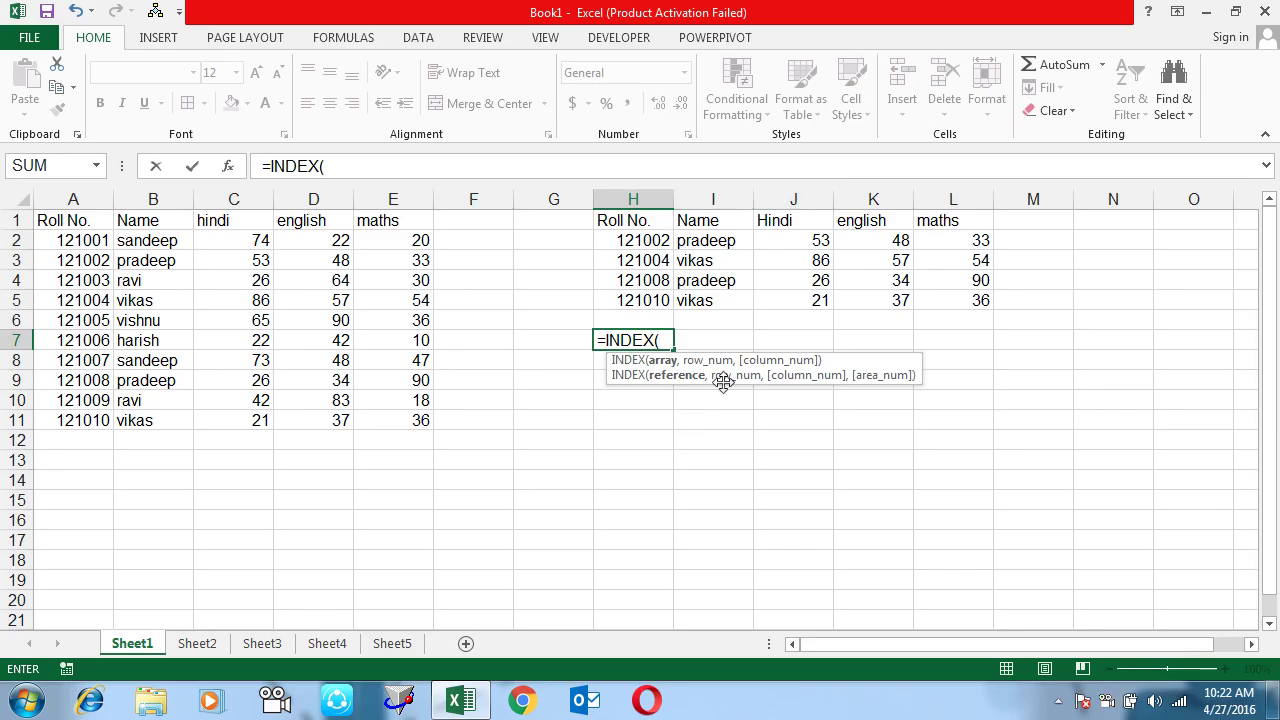
{"action": "key", "text": "Escape"}
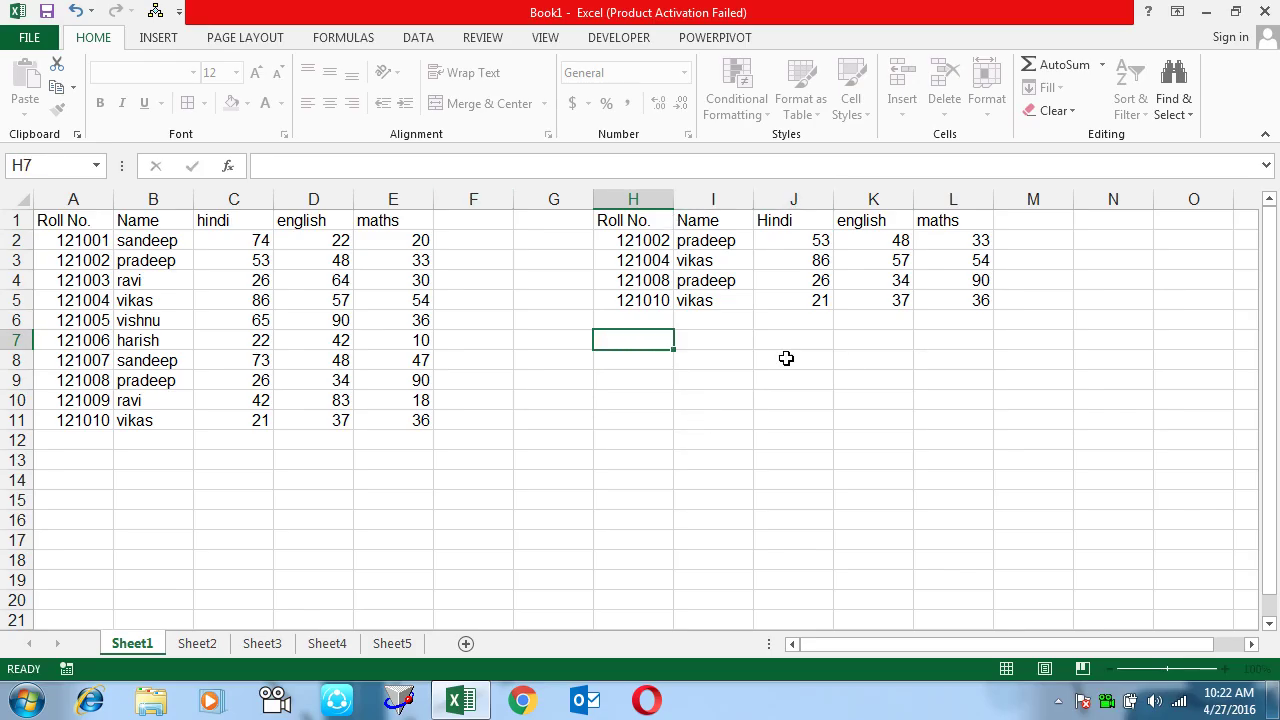
{"action": "type", "text": "="}
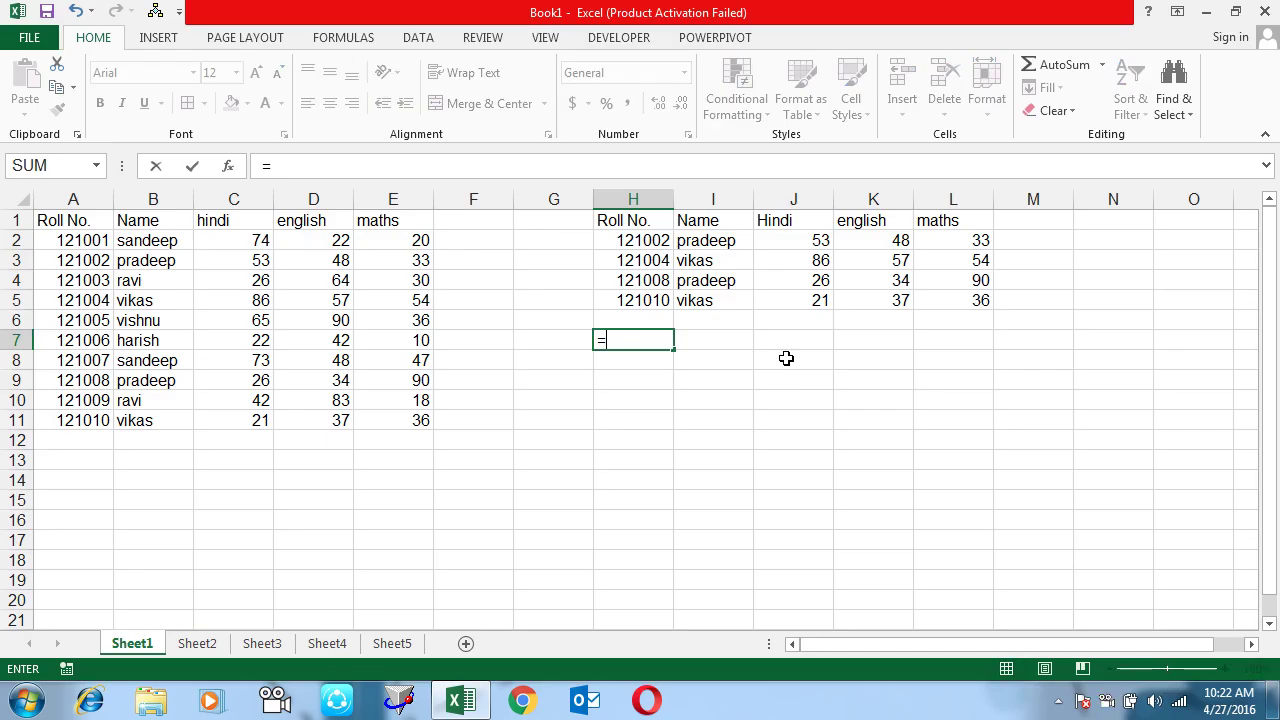
{"action": "key", "text": "Escape"}
{"action": "type", "text": "row"}
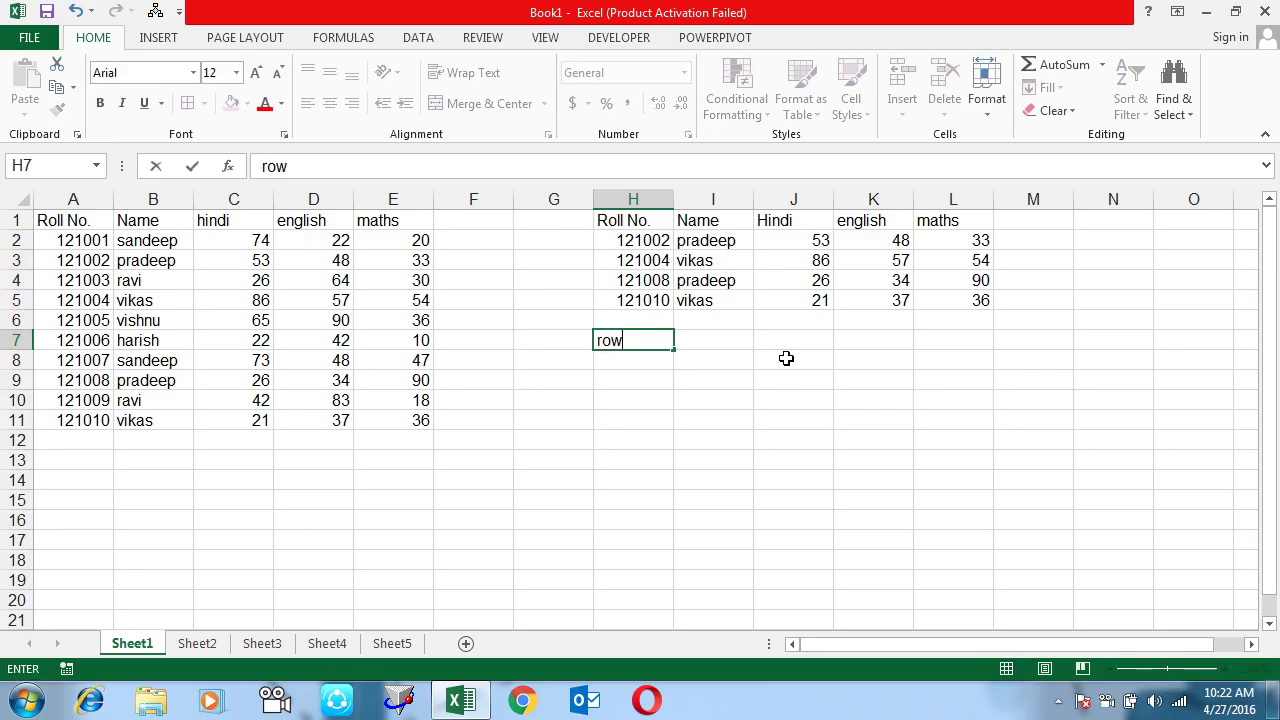
{"action": "key", "text": "Tab"}
{"action": "type", "text": "colomn"}
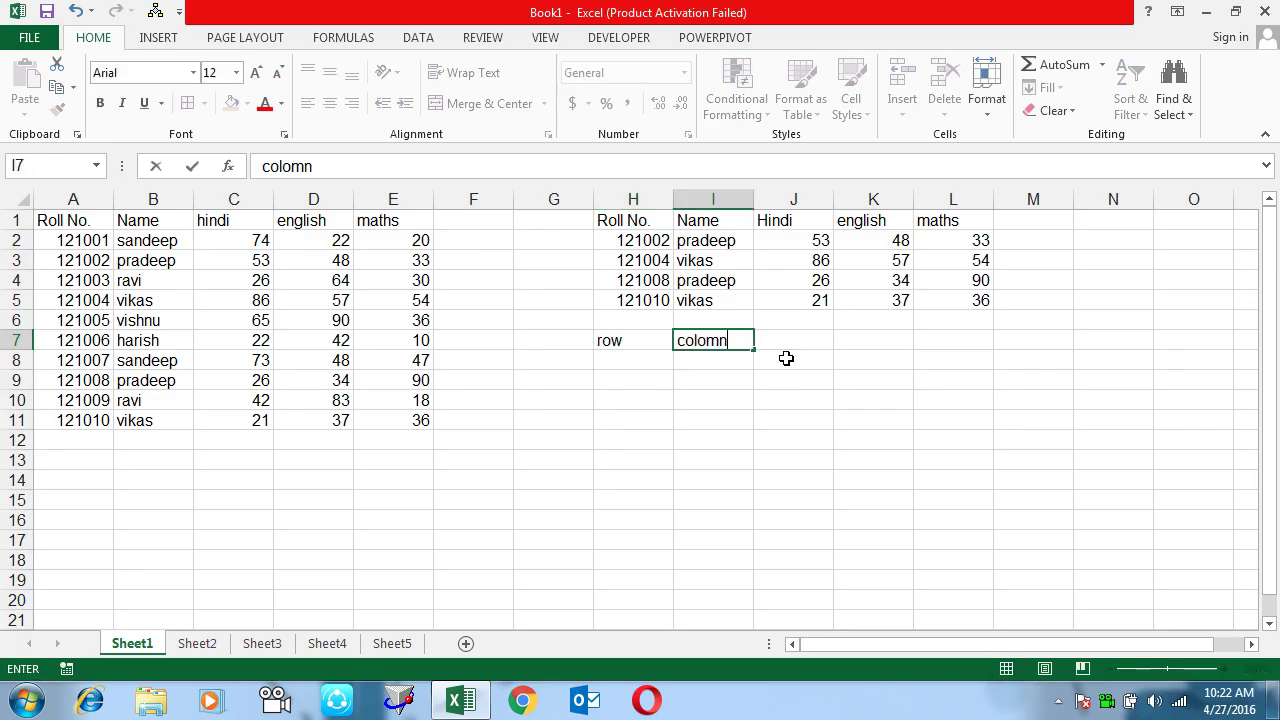
{"action": "key", "text": "Return"}
{"action": "key", "text": "shift+Right"}
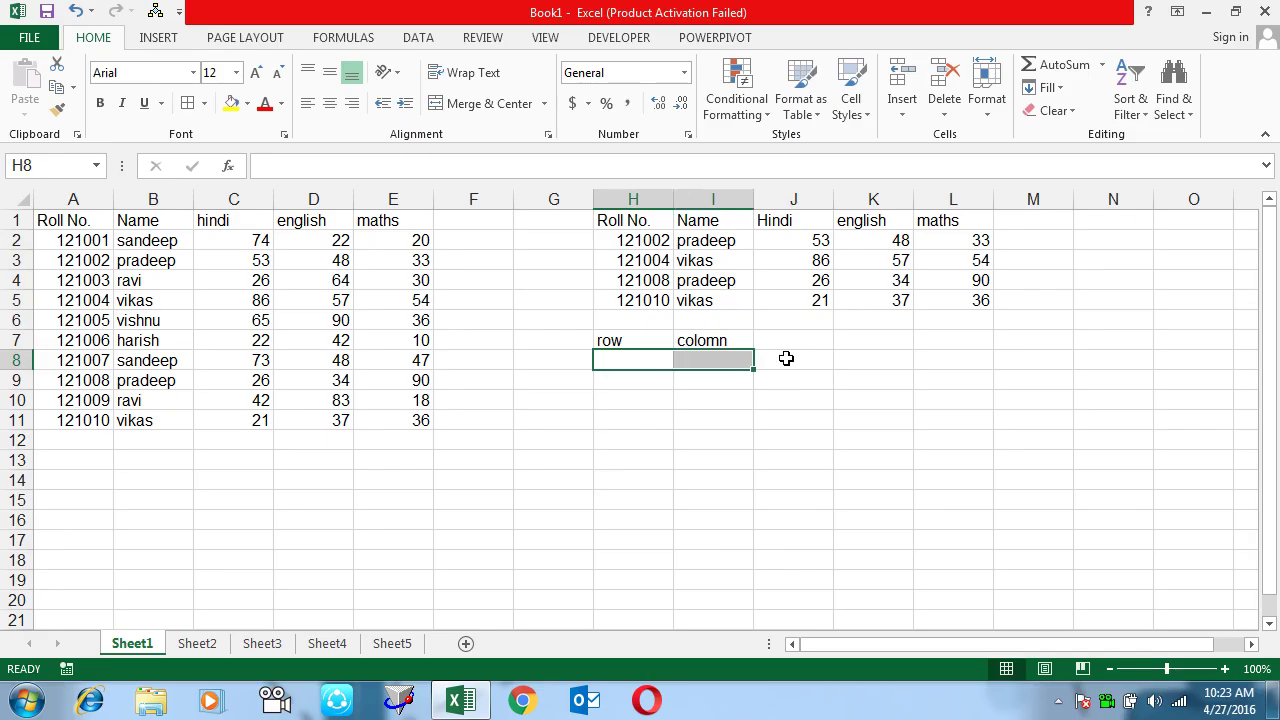
{"action": "key", "text": "Down"}
{"action": "key", "text": "Down"}
{"action": "key", "text": "Up"}
Enter =INDEX(A1:E11,H8,I8) in H9.
{"action": "type", "text": "=ind"}
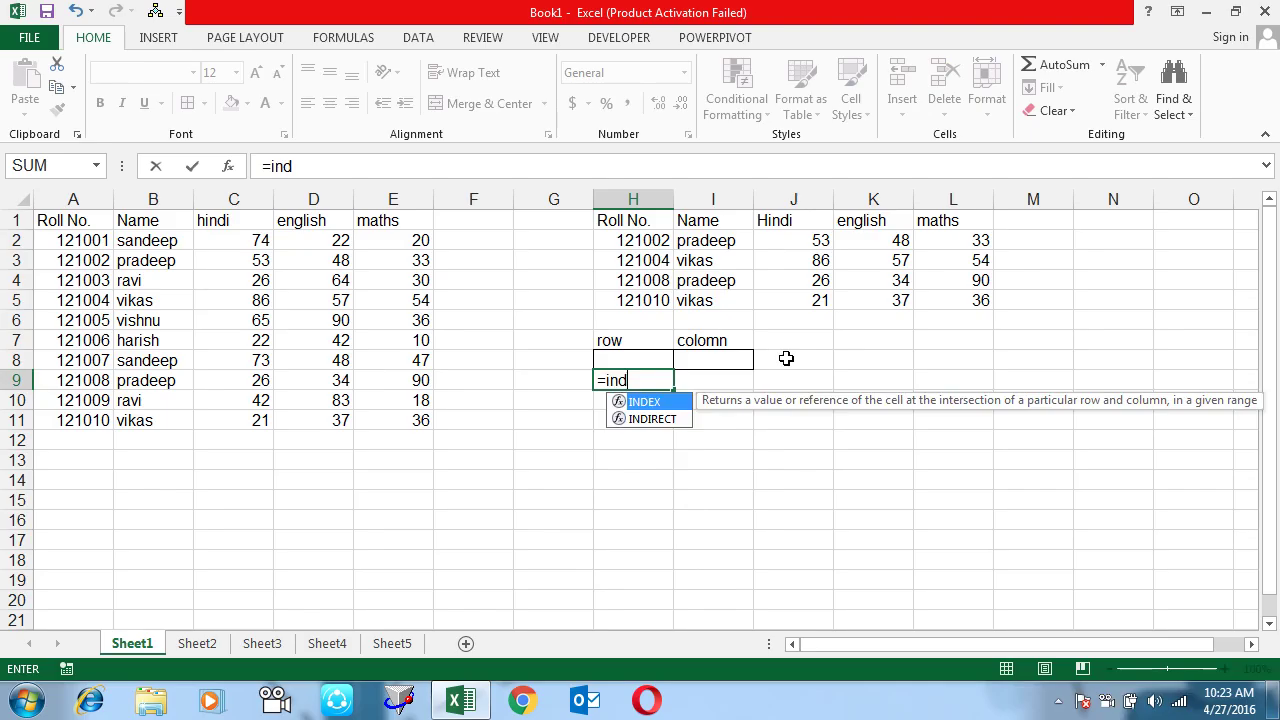
{"action": "key", "text": "Tab"}
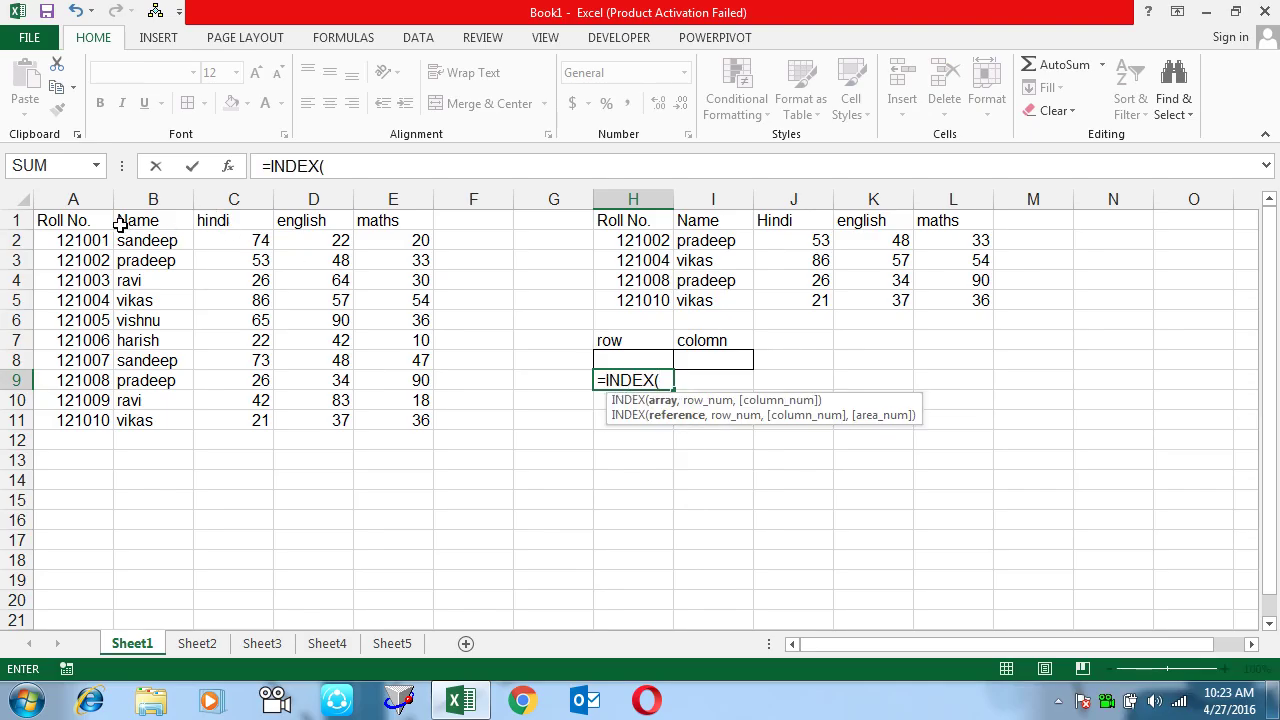
{"action": "left_click_drag", "start_coordinate": [94, 226], "coordinate": [405, 418]}
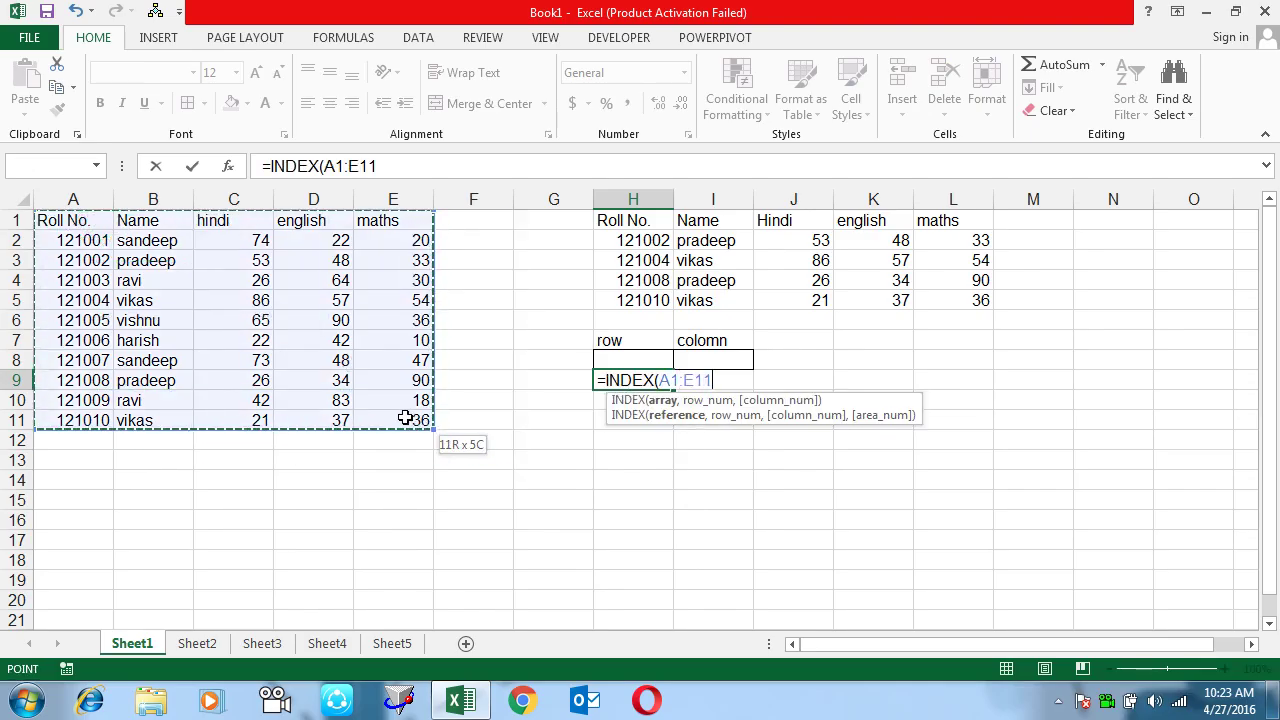
{"action": "type", "text": ","}
{"action": "left_click", "coordinate": [647, 358]}
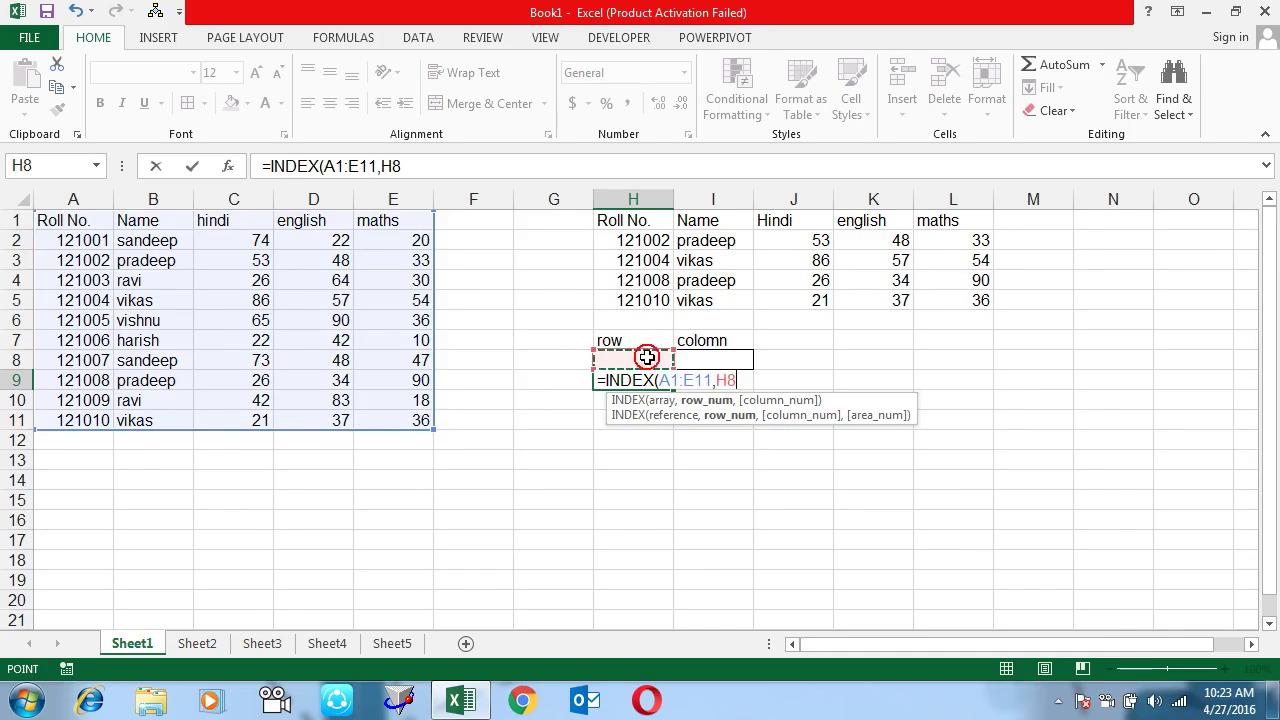
{"action": "type", "text": ","}
{"action": "left_click", "coordinate": [710, 357]}
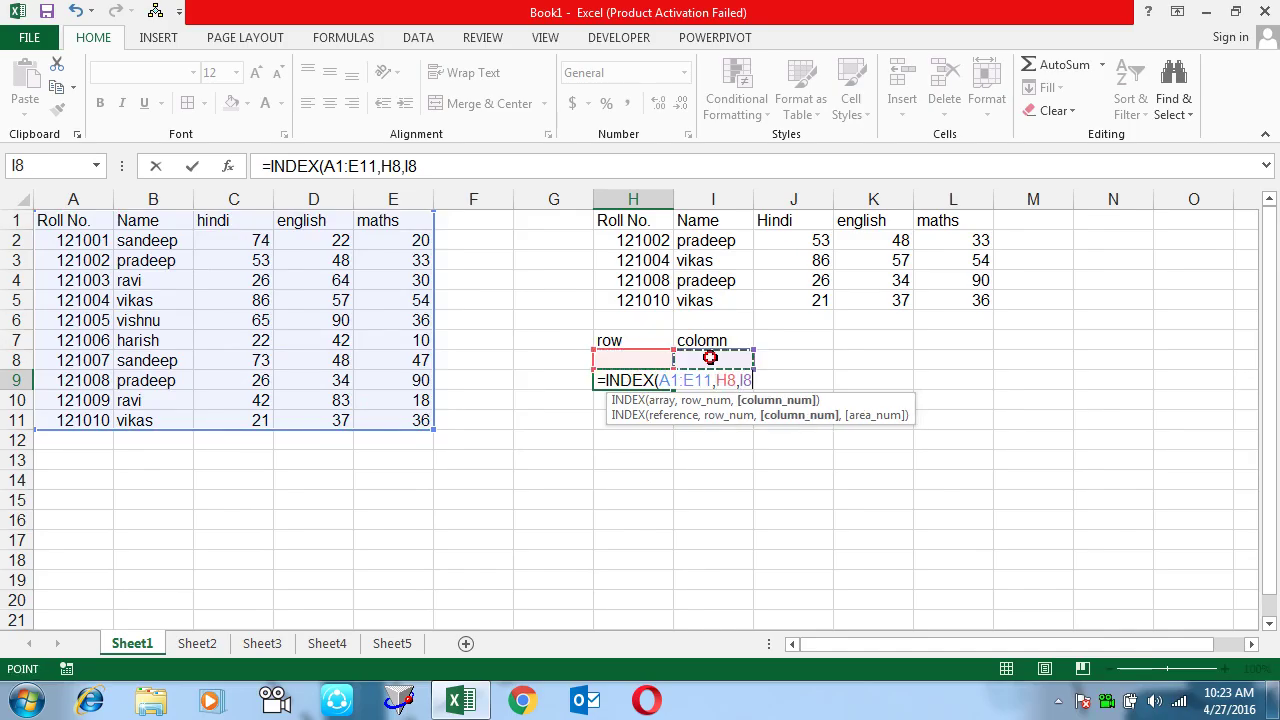
{"action": "key", "text": "Return"}
{"action": "key", "text": "Up"}
{"action": "key", "text": "Right"}
Enter =OFFSET(A1,H8,I8) in I9, dismissing the too-few-arguments warning.
{"action": "type", "text": "="}
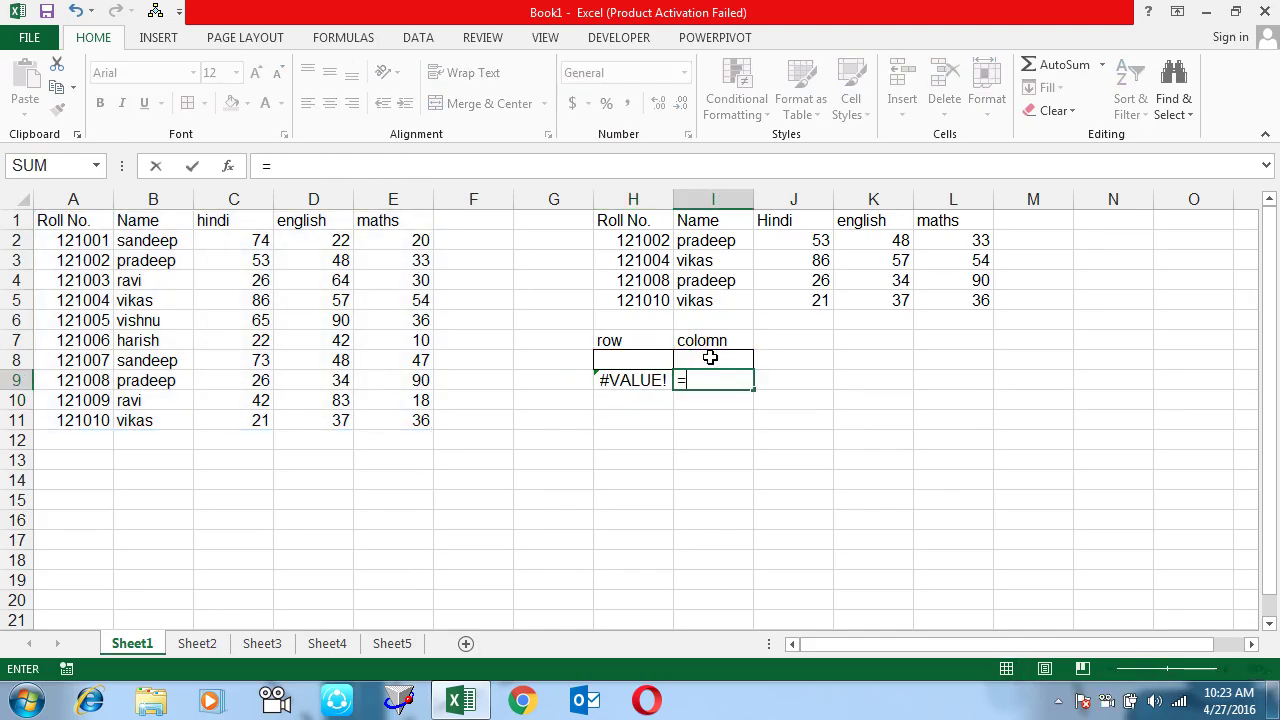
{"action": "type", "text": "of"}
{"action": "key", "text": "Tab"}
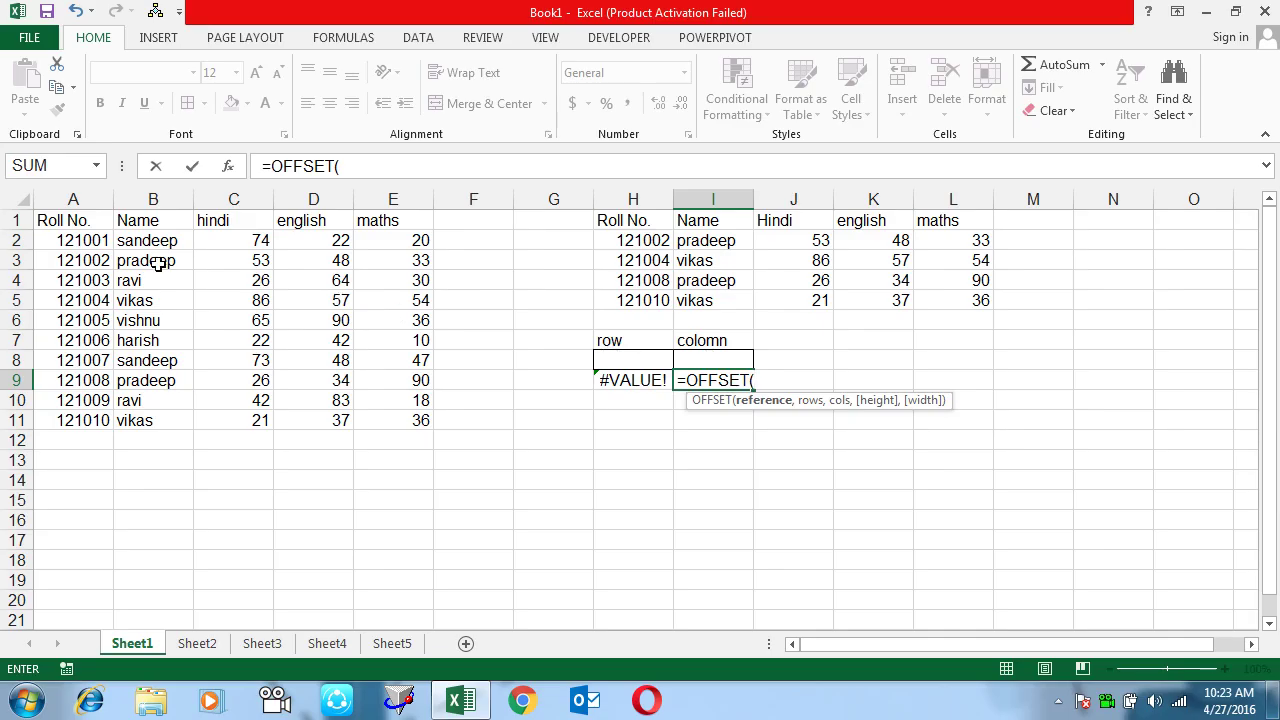
{"action": "left_click", "coordinate": [79, 219]}
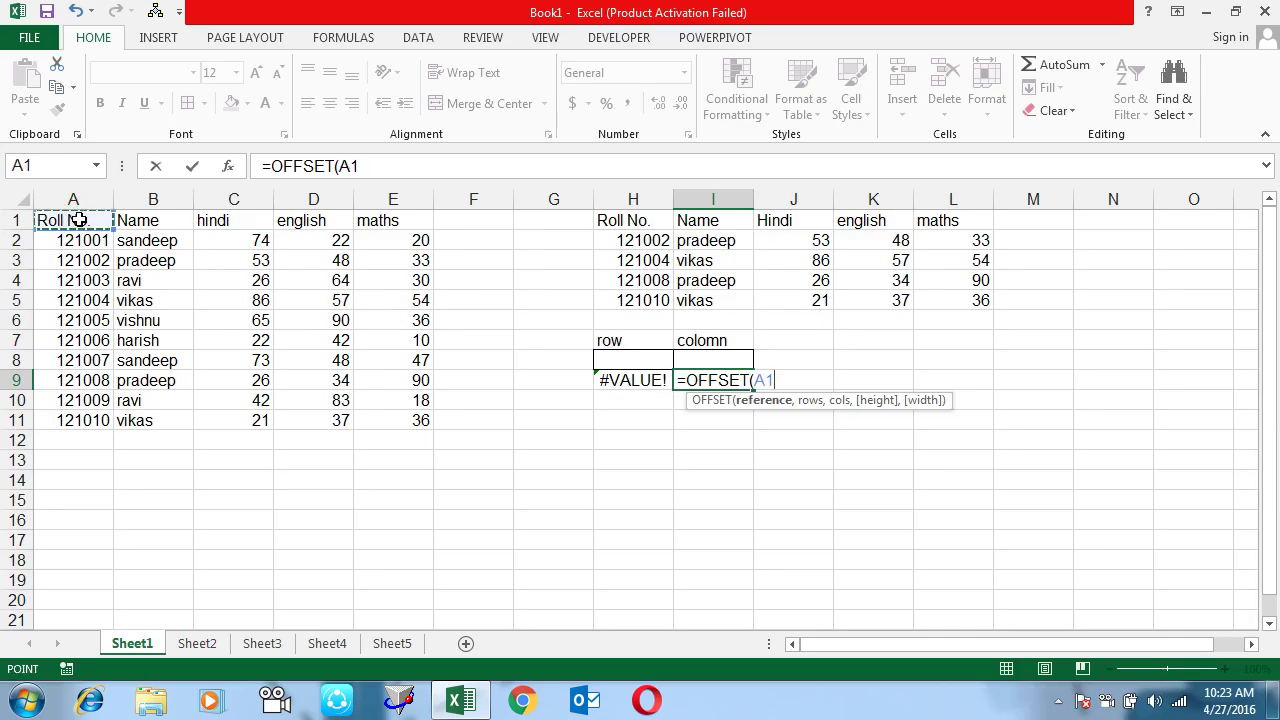
{"action": "type", "text": ","}
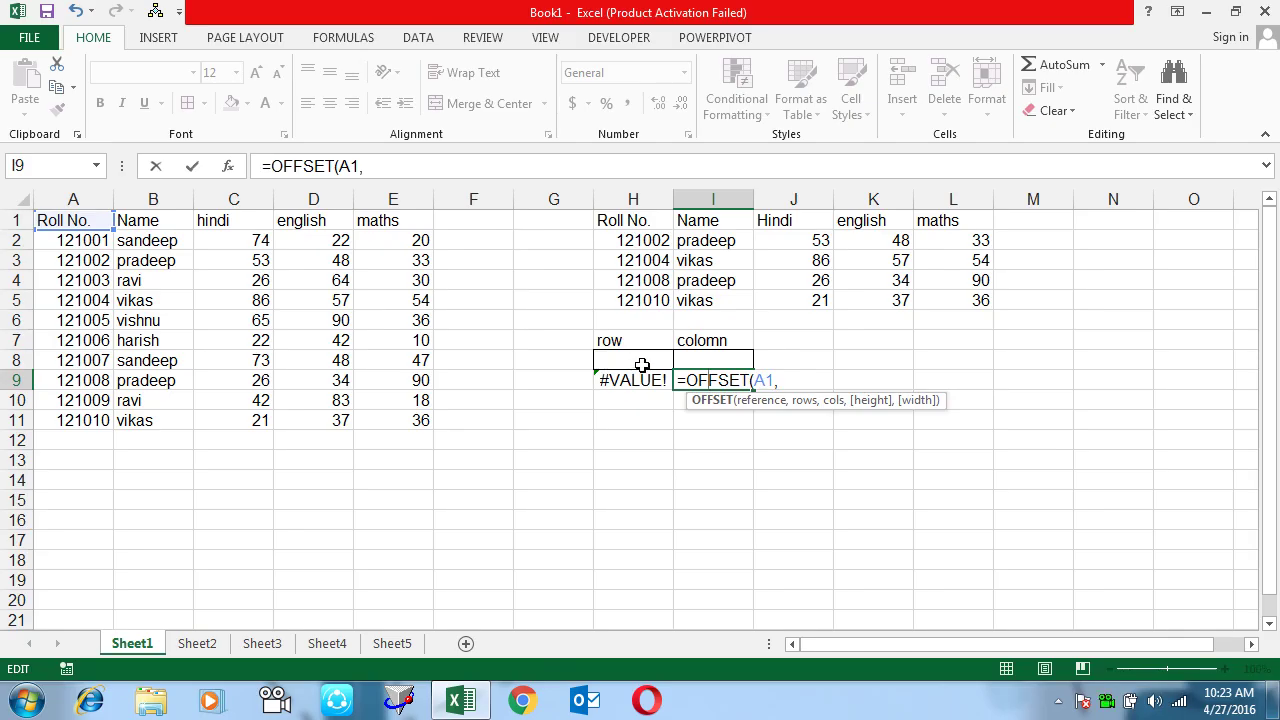
{"action": "key", "text": "Return"}
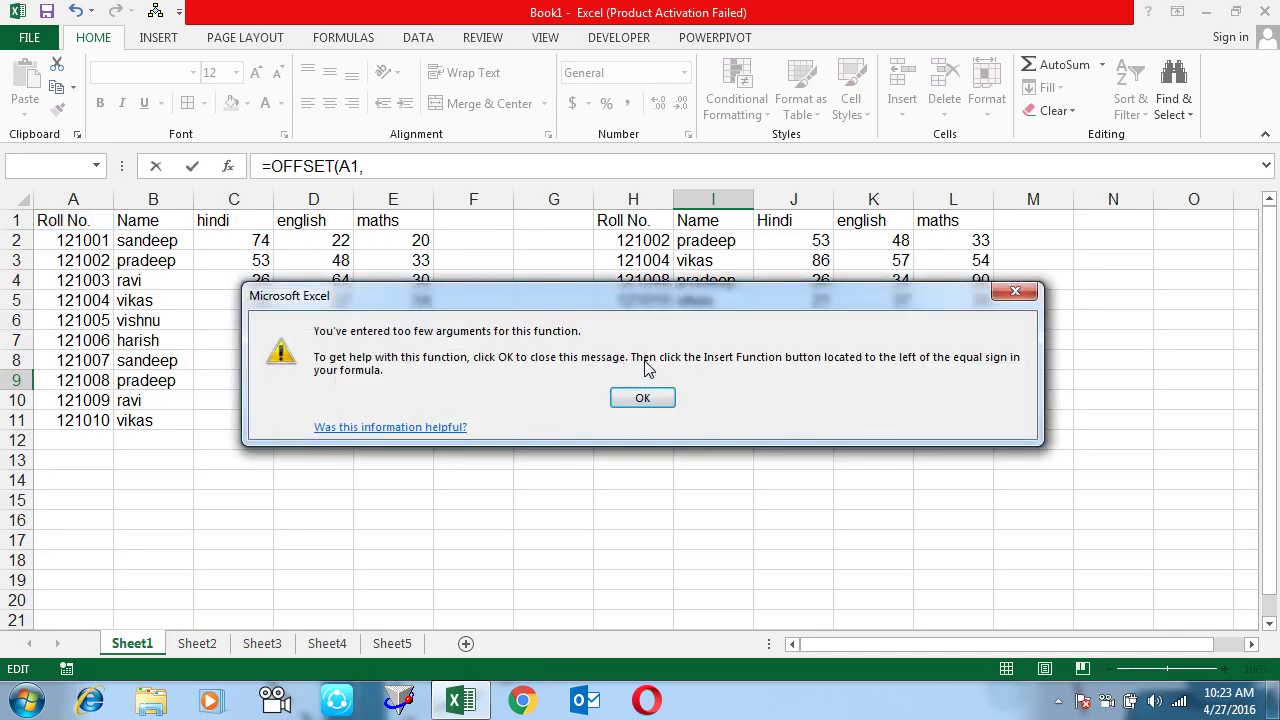
{"action": "key", "text": "Return"}
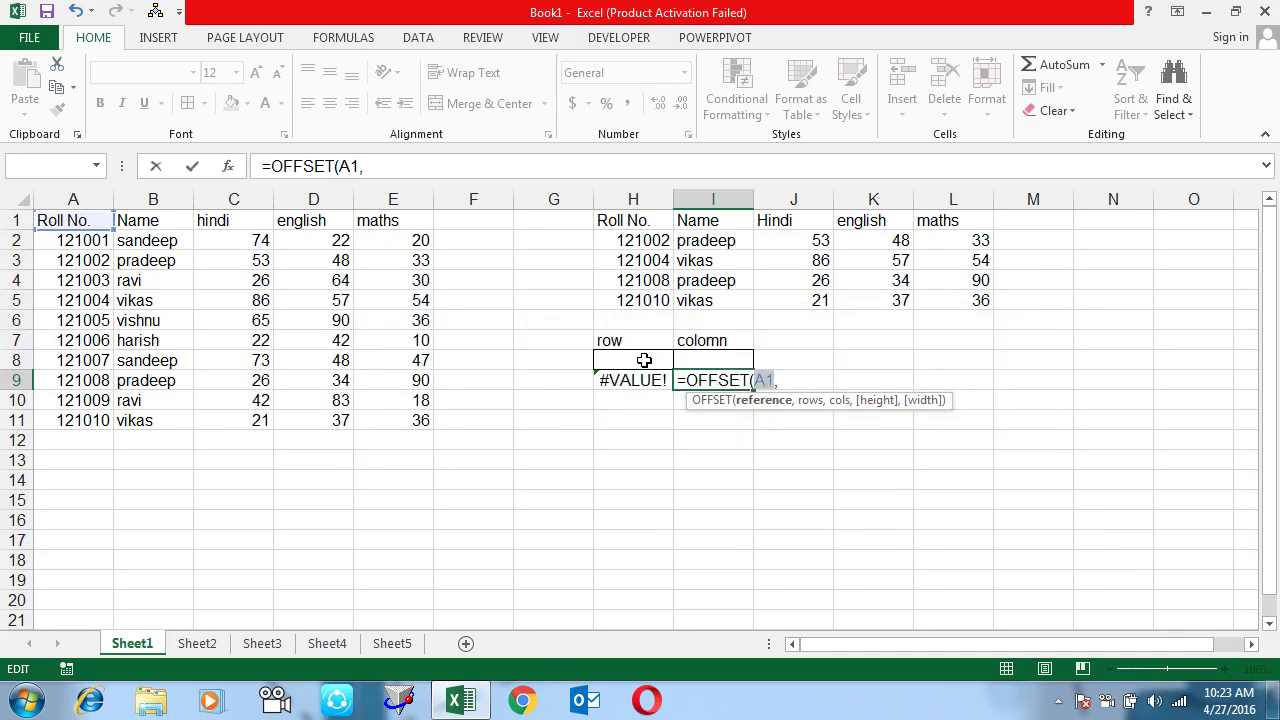
{"action": "key", "text": "End"}
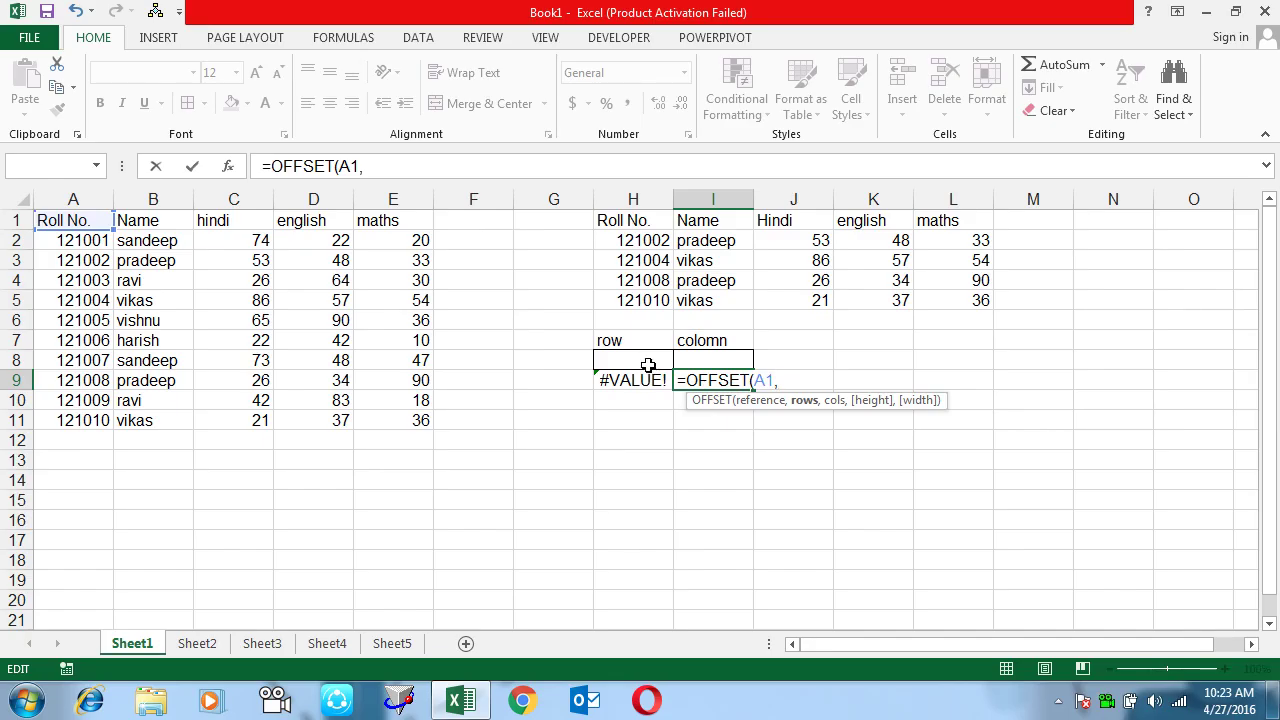
{"action": "left_click", "coordinate": [645, 361]}
{"action": "type", "text": ","}
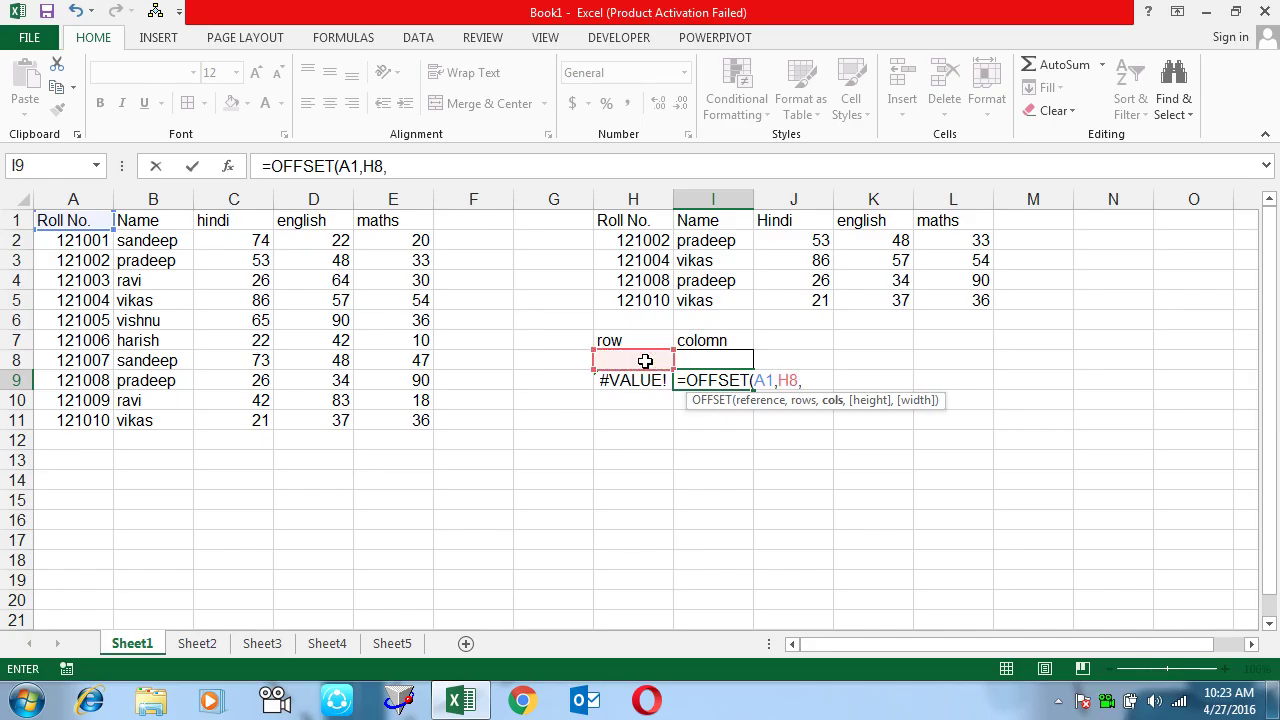
{"action": "left_click", "coordinate": [690, 359]}
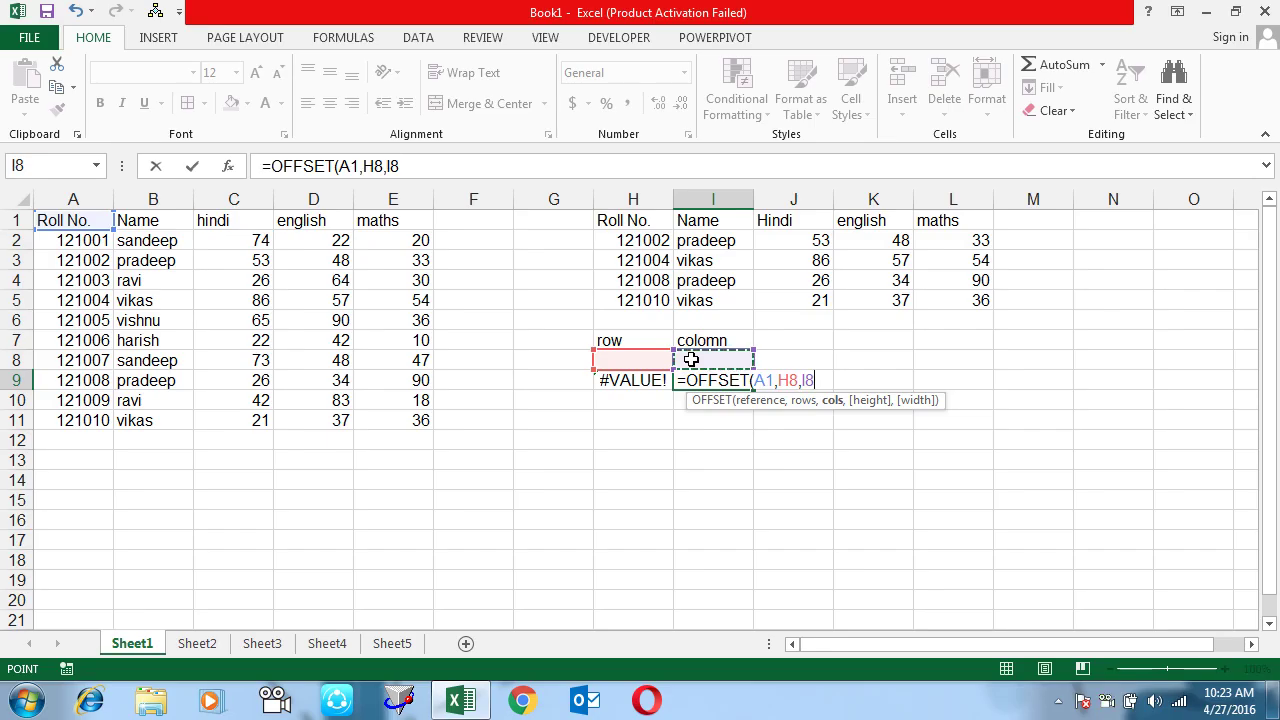
{"action": "key", "text": "Return"}
Set both the row (H8) and colomn (I8) inputs to 1, returning sandeep.
{"action": "type", "text": "11"}
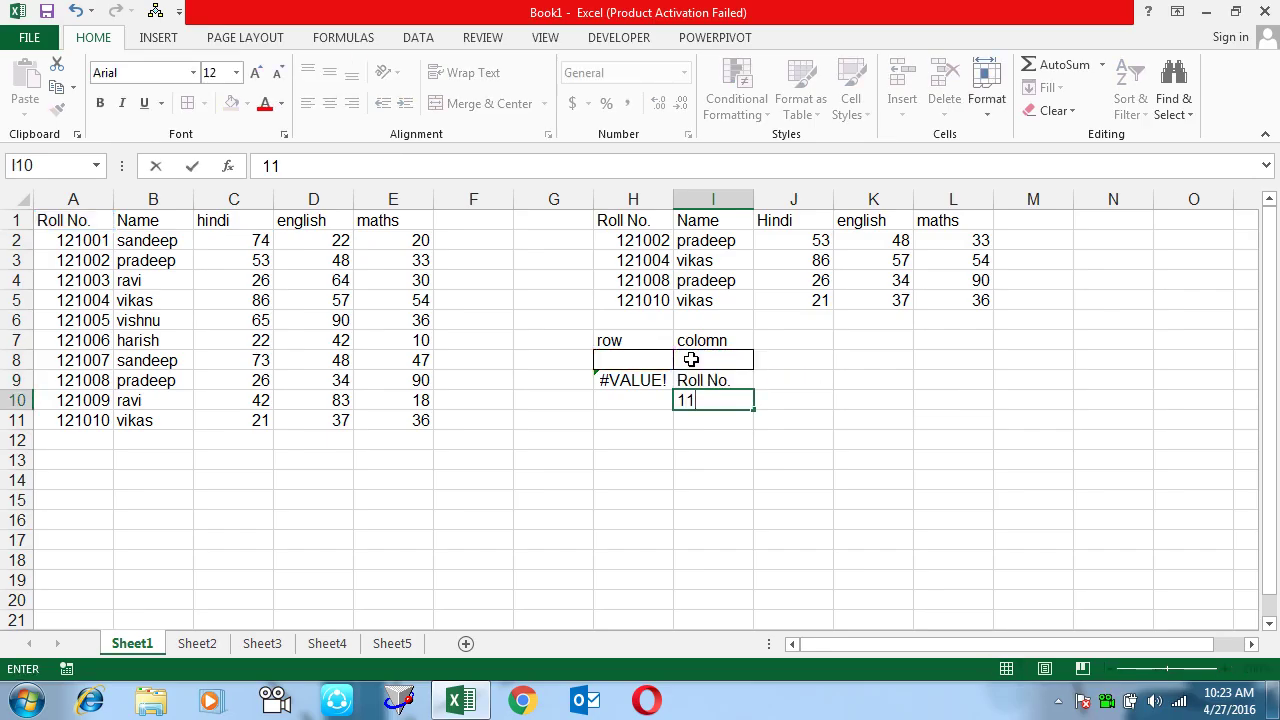
{"action": "key", "text": "Escape"}
{"action": "key", "text": "Up"}
{"action": "key", "text": "Up"}
{"action": "key", "text": "Left"}
{"action": "type", "text": "1"}
{"action": "key", "text": "Right"}
{"action": "type", "text": "1"}
{"action": "key", "text": "Return"}
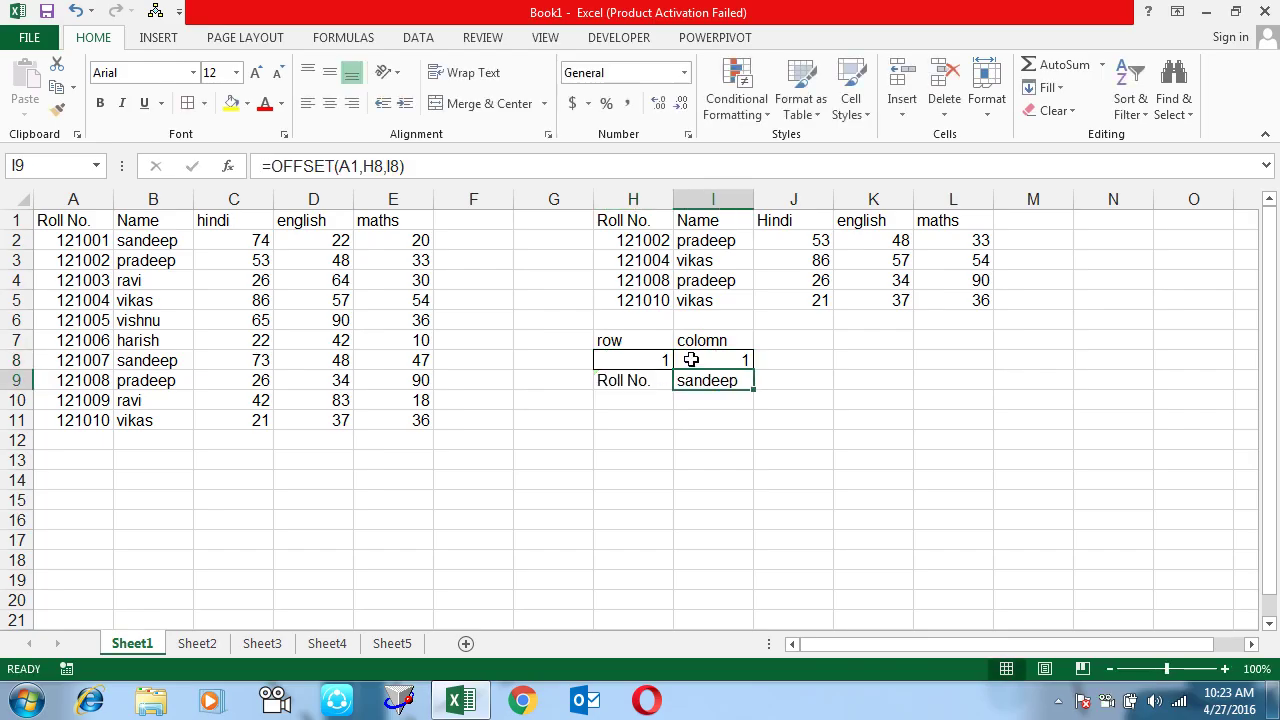
{"action": "key", "text": "Down"}
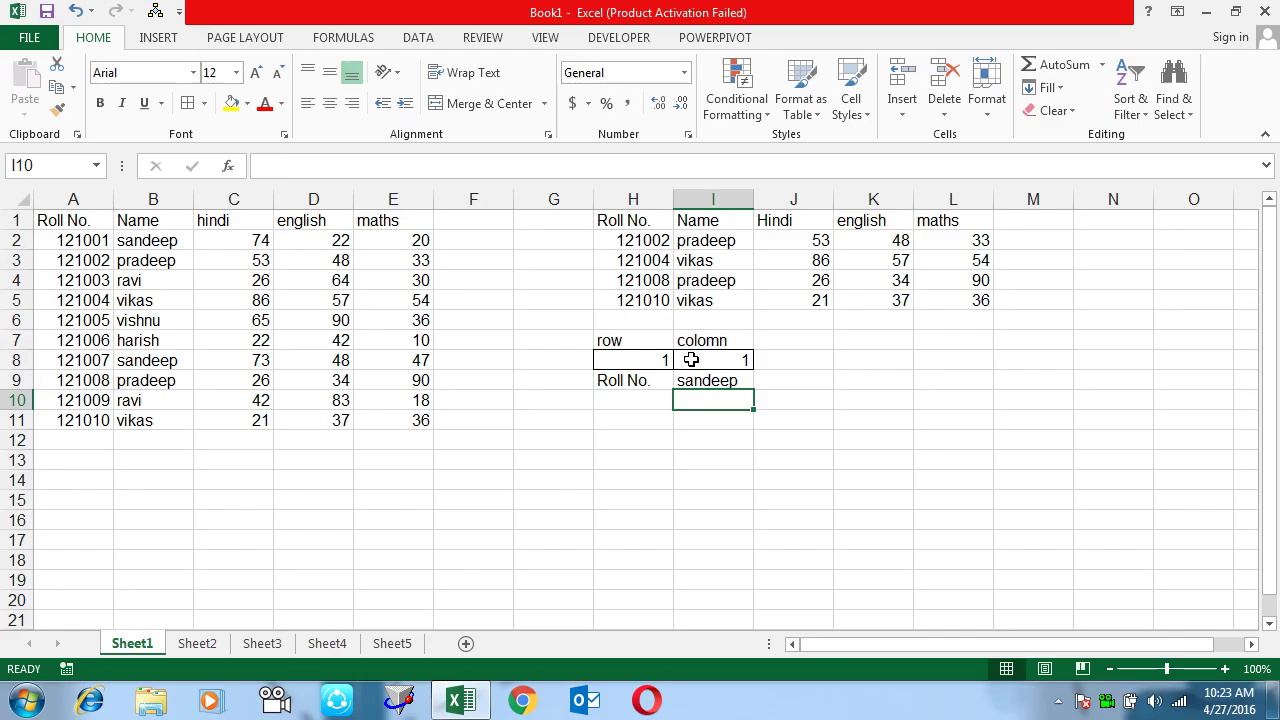
{"action": "key", "text": "Left"}
{"action": "key", "text": "Left"}
{"action": "key", "text": "Left"}
{"action": "key", "text": "Left"}
{"action": "key", "text": "Left"}
{"action": "key", "text": "Left"}
{"action": "key", "text": "Up"}
{"action": "key", "text": "Up"}
{"action": "key", "text": "Up"}
{"action": "key", "text": "Up"}
{"action": "key", "text": "Up"}
{"action": "key", "text": "Up"}
{"action": "key", "text": "Up"}
{"action": "key", "text": "Up"}
{"action": "key", "text": "Up"}
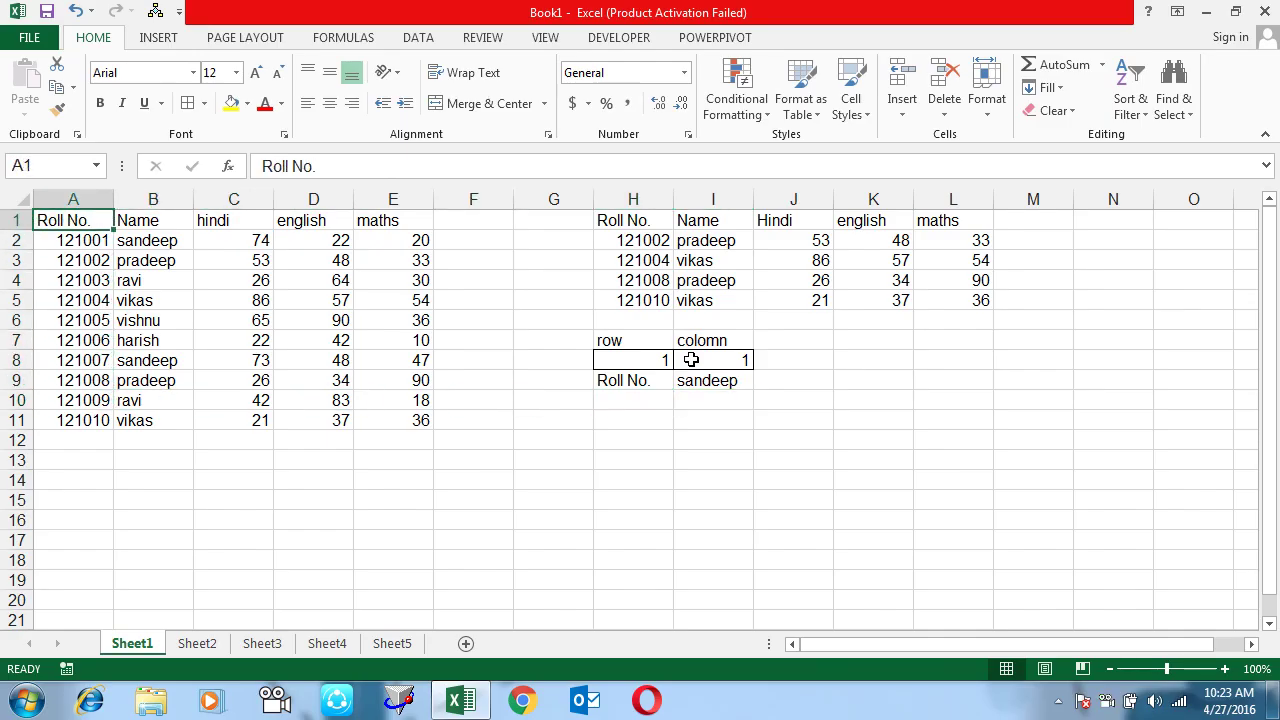
{"action": "key", "text": "Down"}
{"action": "key", "text": "Up"}
{"action": "key", "text": "Down"}
{"action": "key", "text": "Down"}
{"action": "key", "text": "Down"}
{"action": "key", "text": "Up"}
{"action": "key", "text": "Up"}
{"action": "key", "text": "Up"}
{"action": "key", "text": "Down"}
{"action": "key", "text": "Right"}
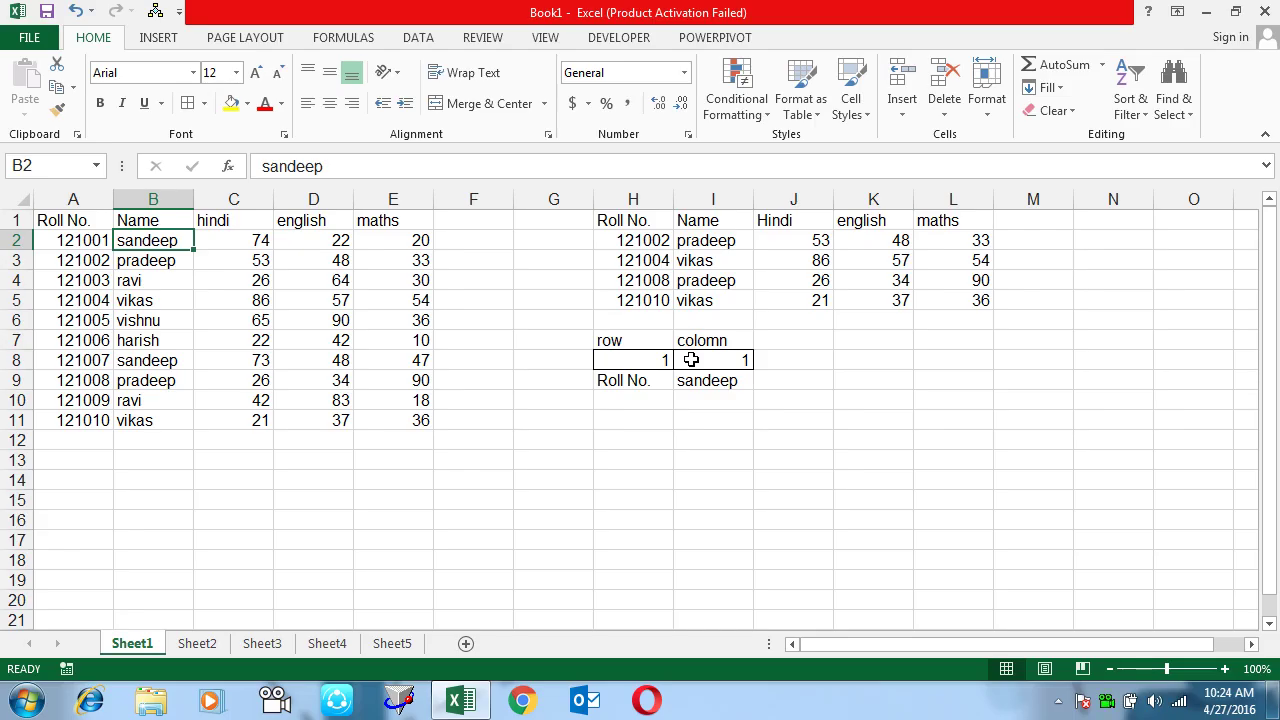
{"action": "key", "text": "Left"}
{"action": "key", "text": "Up"}
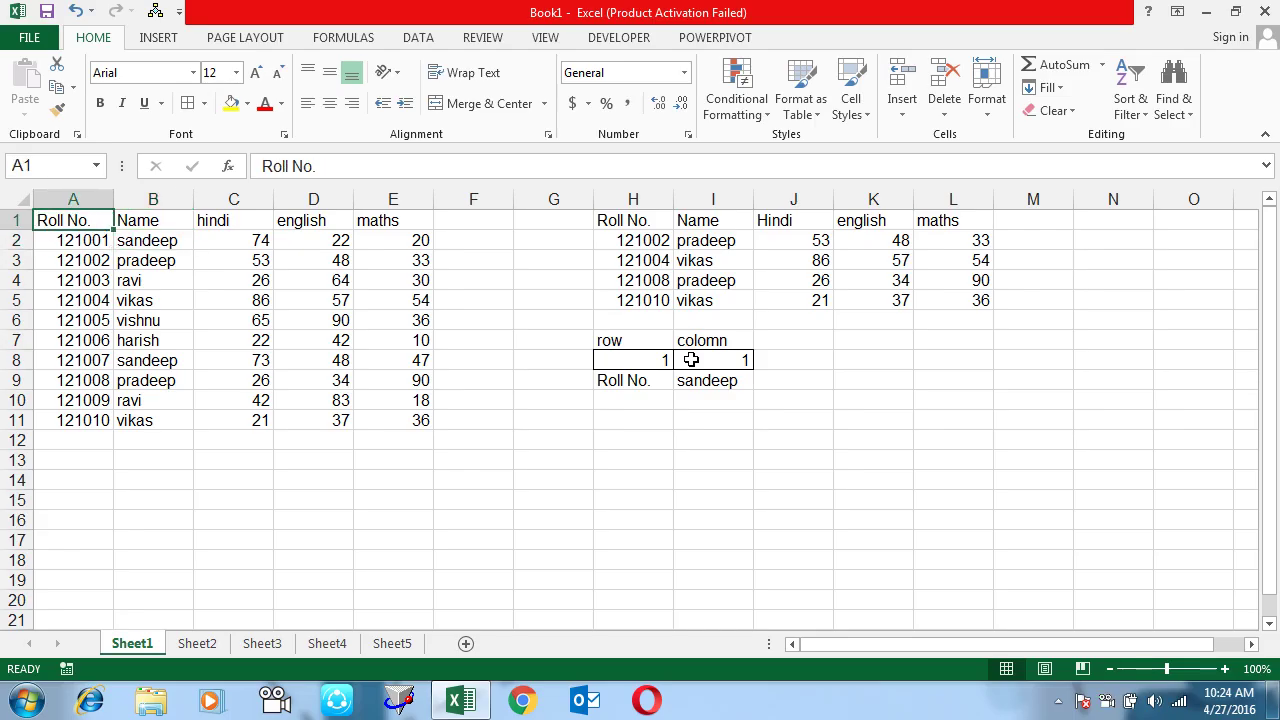
{"action": "key", "text": "Right"}
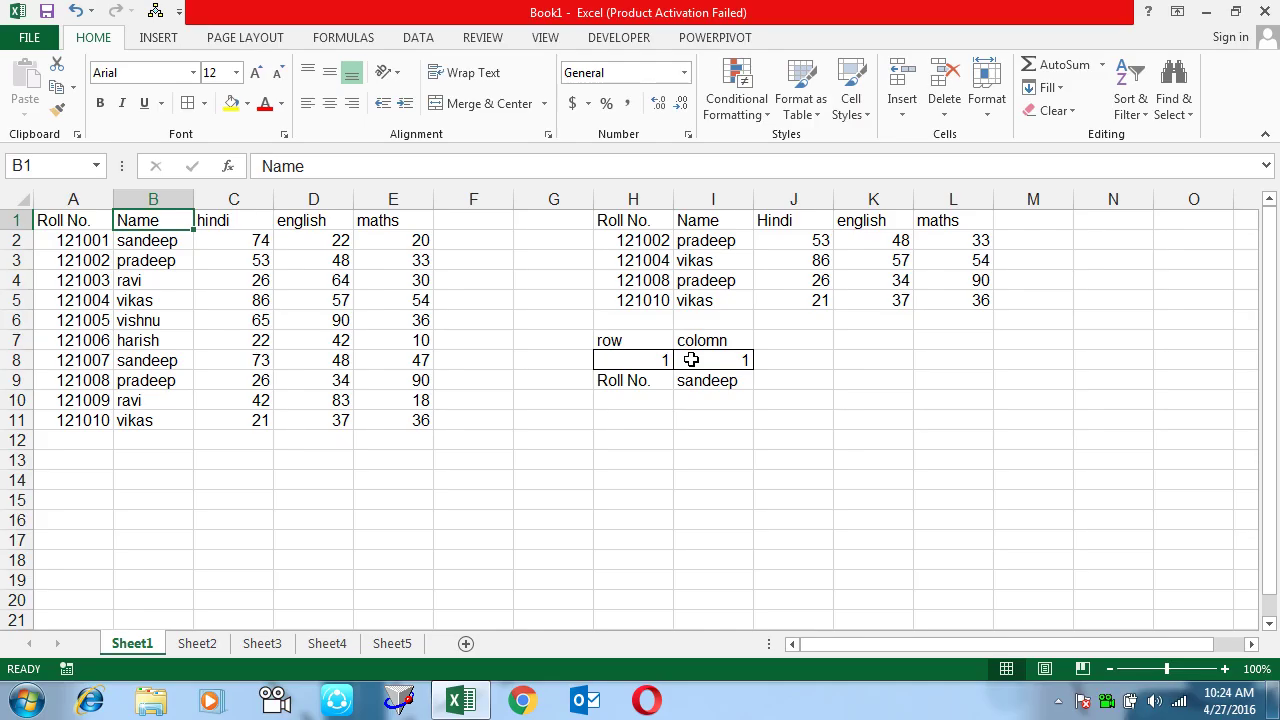
{"action": "key", "text": "Down"}
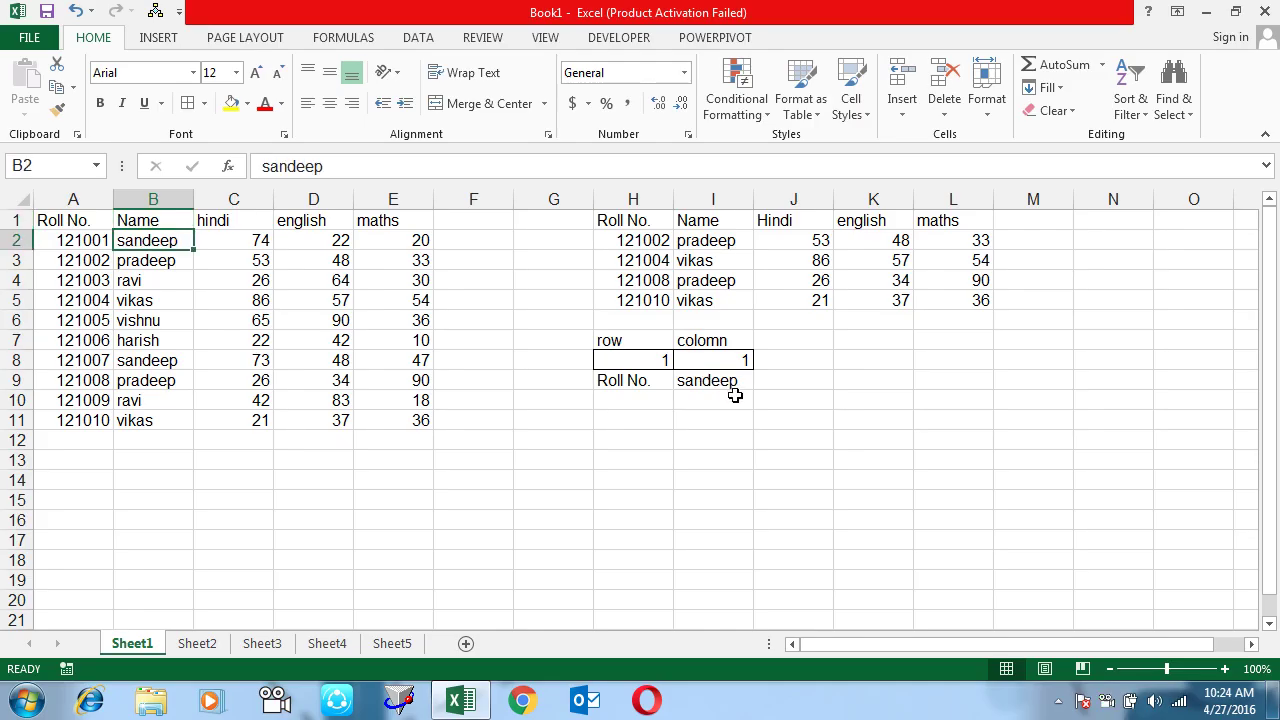
{"action": "left_click", "coordinate": [735, 378]}
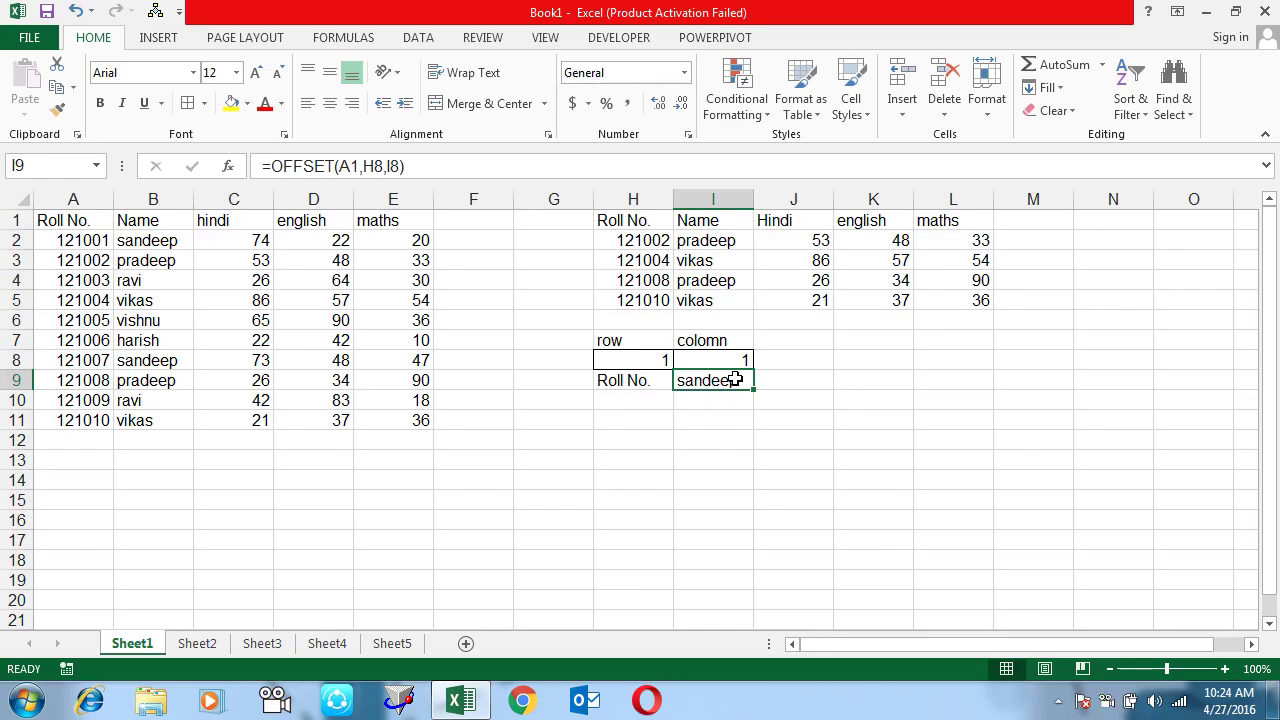
Change I9's formula to =OFFSET(A1,H8-1,I8-1).
{"action": "double_click", "coordinate": [735, 378]}
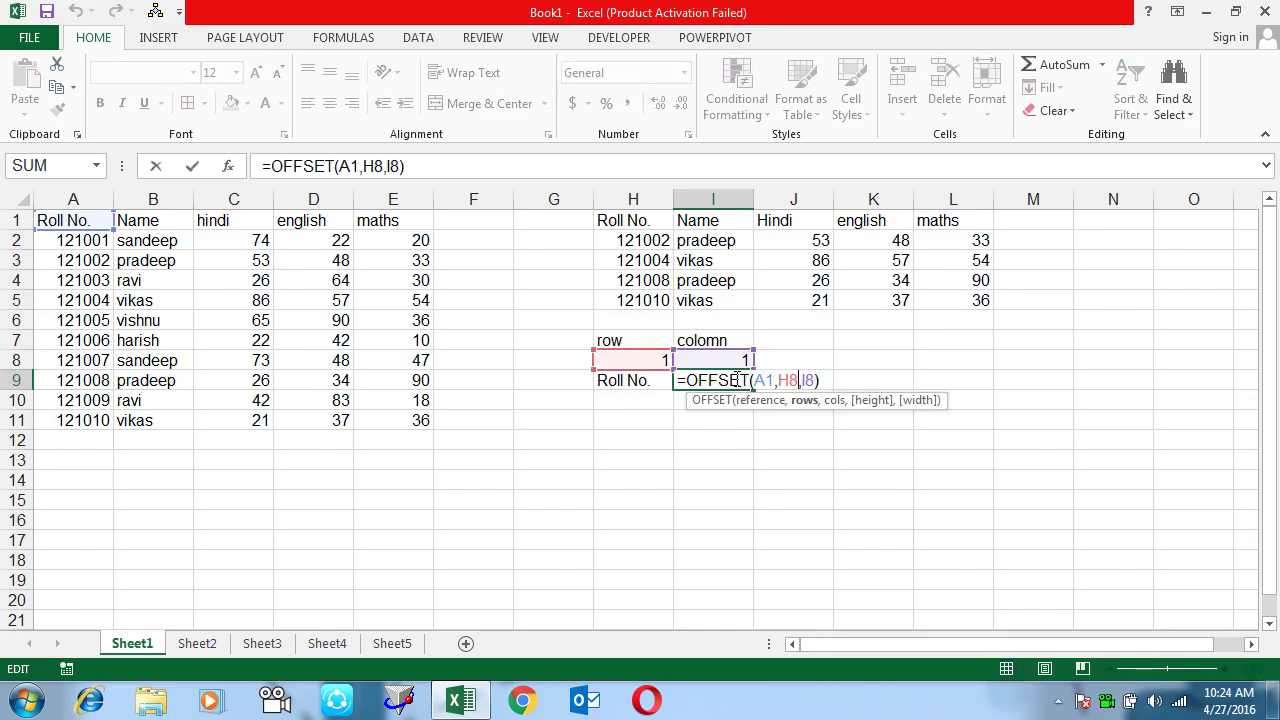
{"action": "type", "text": "-1"}
{"action": "key", "text": "Right"}
{"action": "key", "text": "Right"}
{"action": "key", "text": "Right"}
{"action": "type", "text": "-1"}
{"action": "key", "text": "Return"}
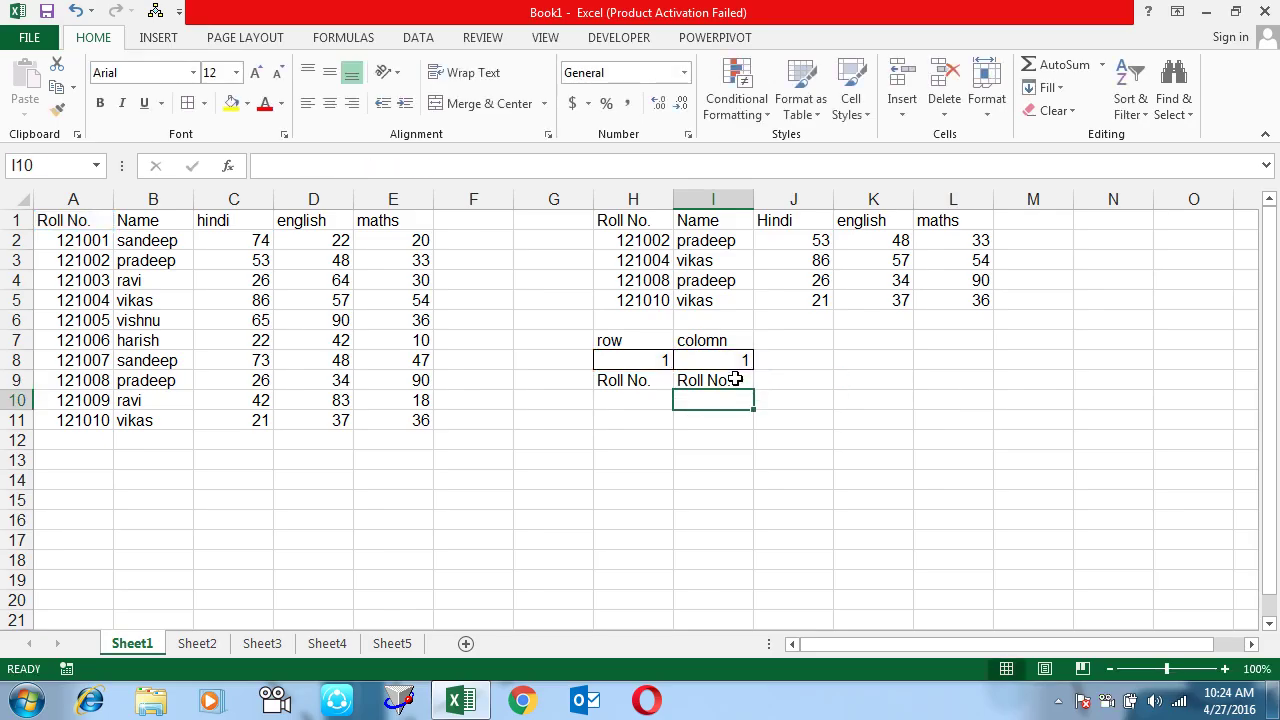
Set row H8 to 2 and colomn I8 to 3 so I9 returns 74.
{"action": "key", "text": "Up"}
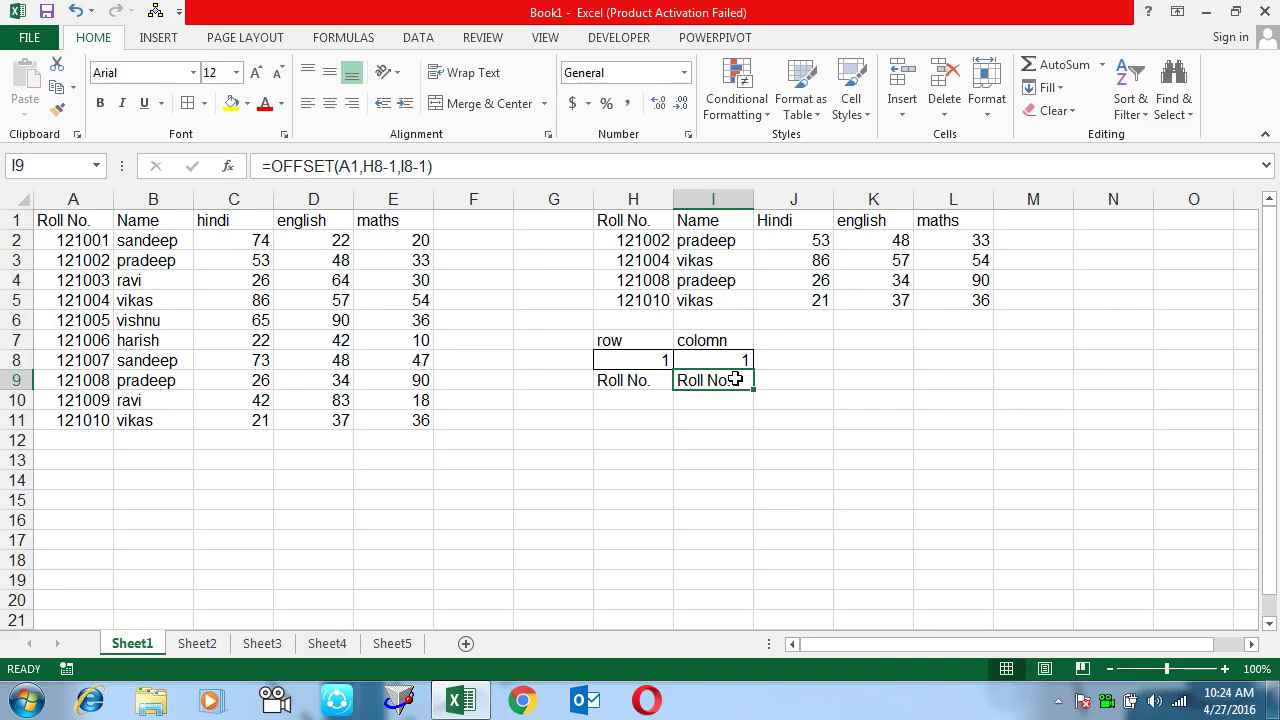
{"action": "key", "text": "Left"}
{"action": "key", "text": "Up"}
{"action": "type", "text": "2"}
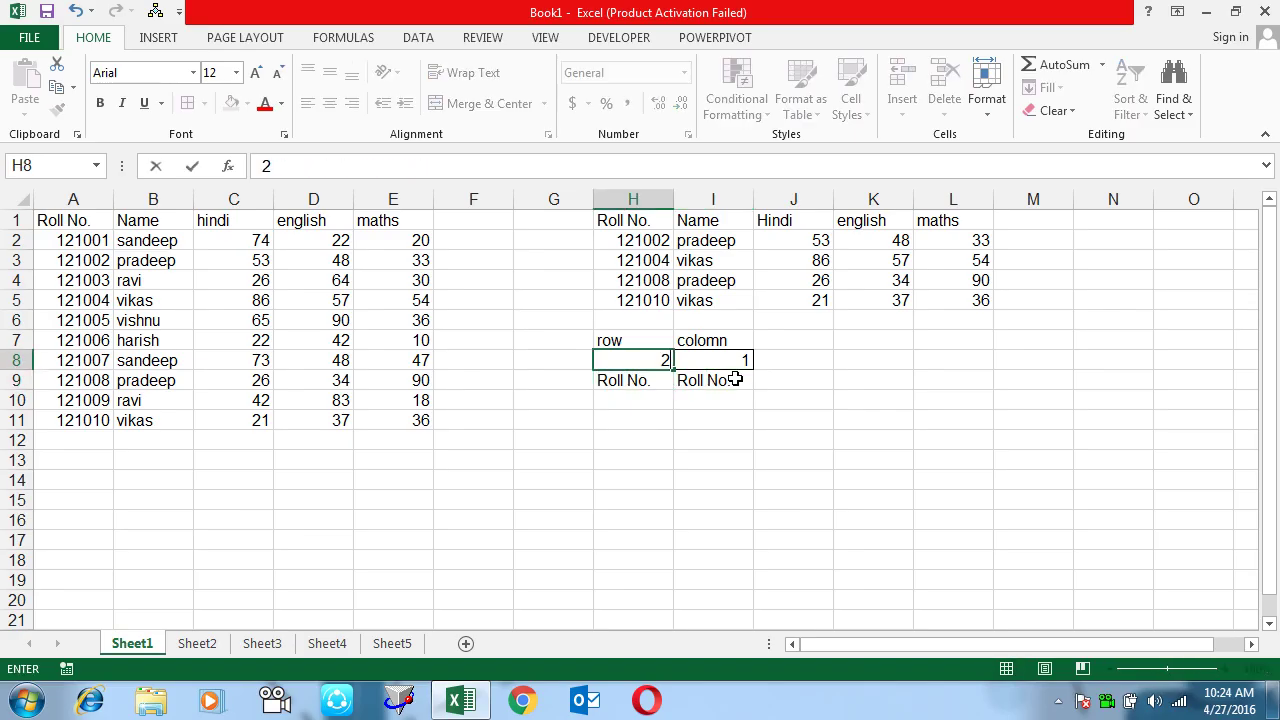
{"action": "key", "text": "Tab"}
{"action": "type", "text": "3"}
{"action": "key", "text": "Return"}
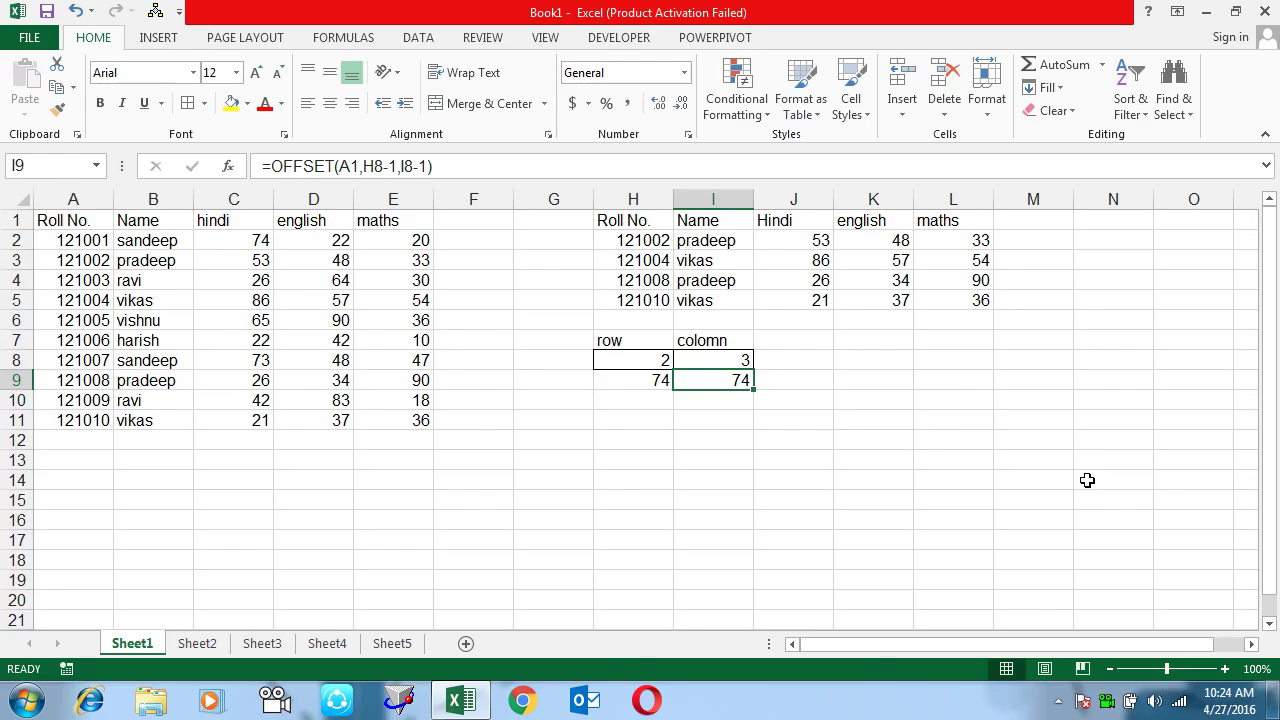
{"action": "key", "text": "F2"}
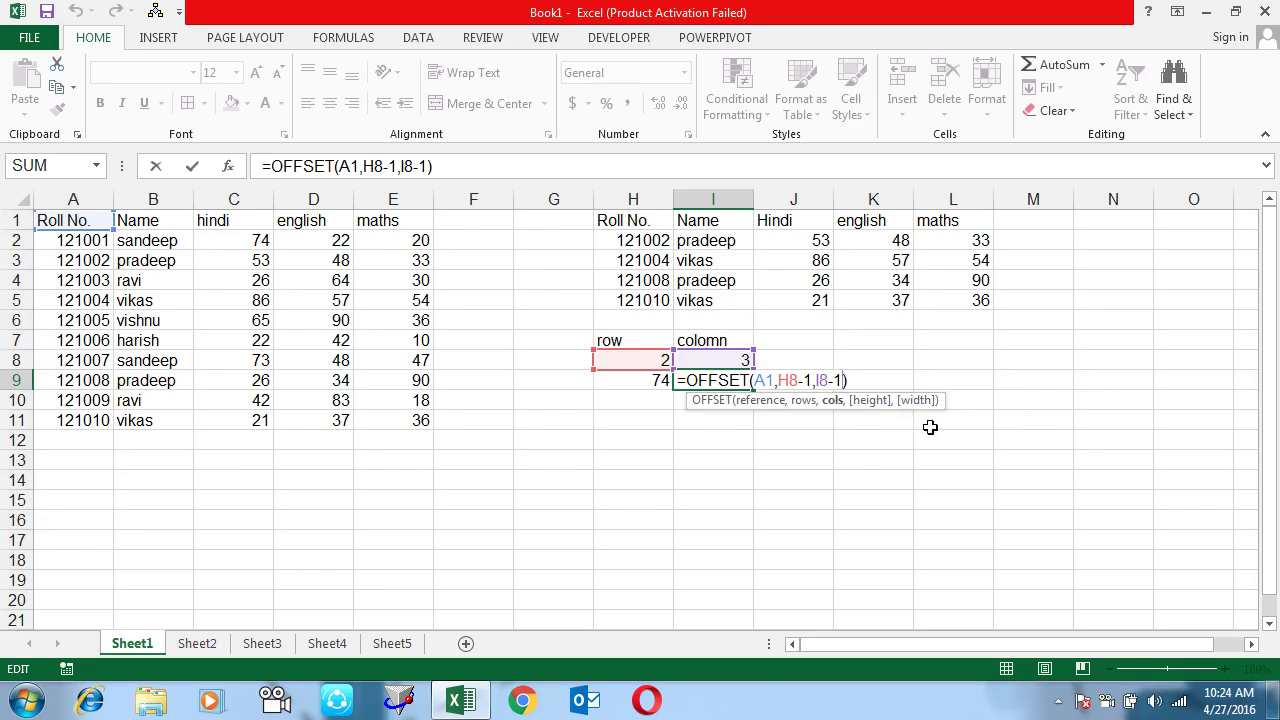
{"action": "key", "text": "ctrl+Return"}
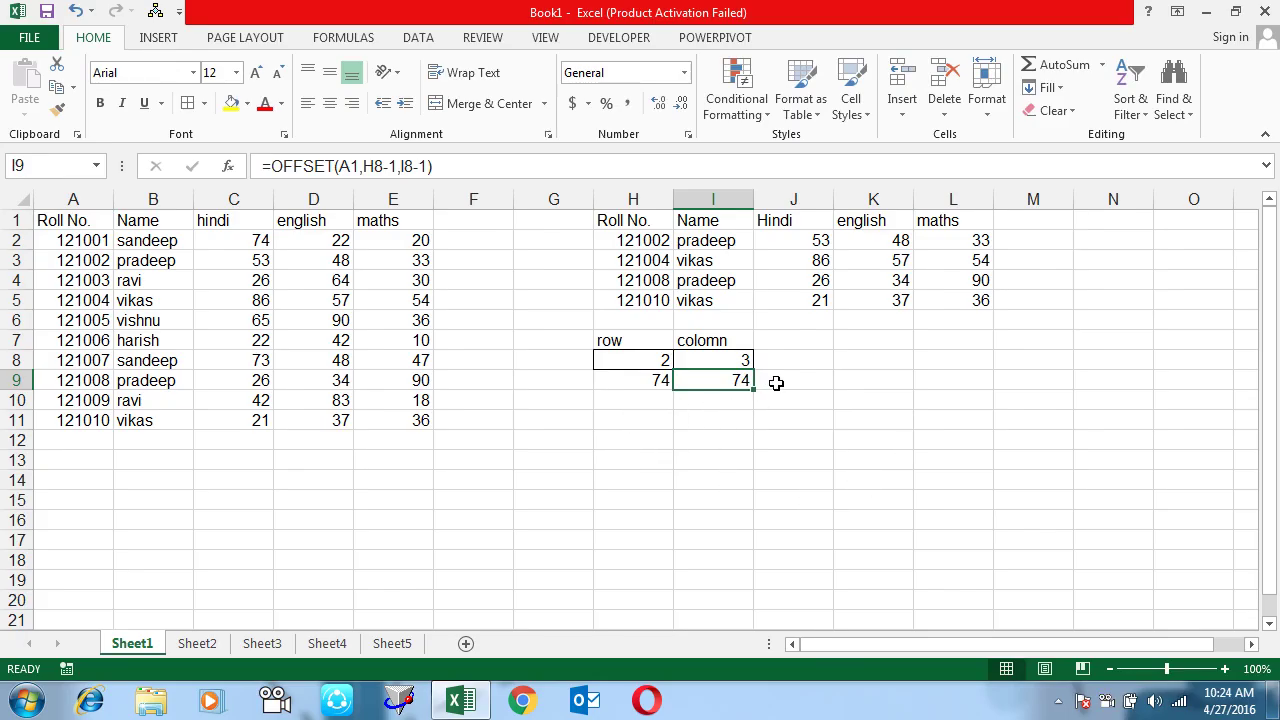
Clear the lookup results in H9:I9 and label J7 'height' and K7 'width'.
{"action": "left_click_drag", "start_coordinate": [657, 378], "coordinate": [700, 380]}
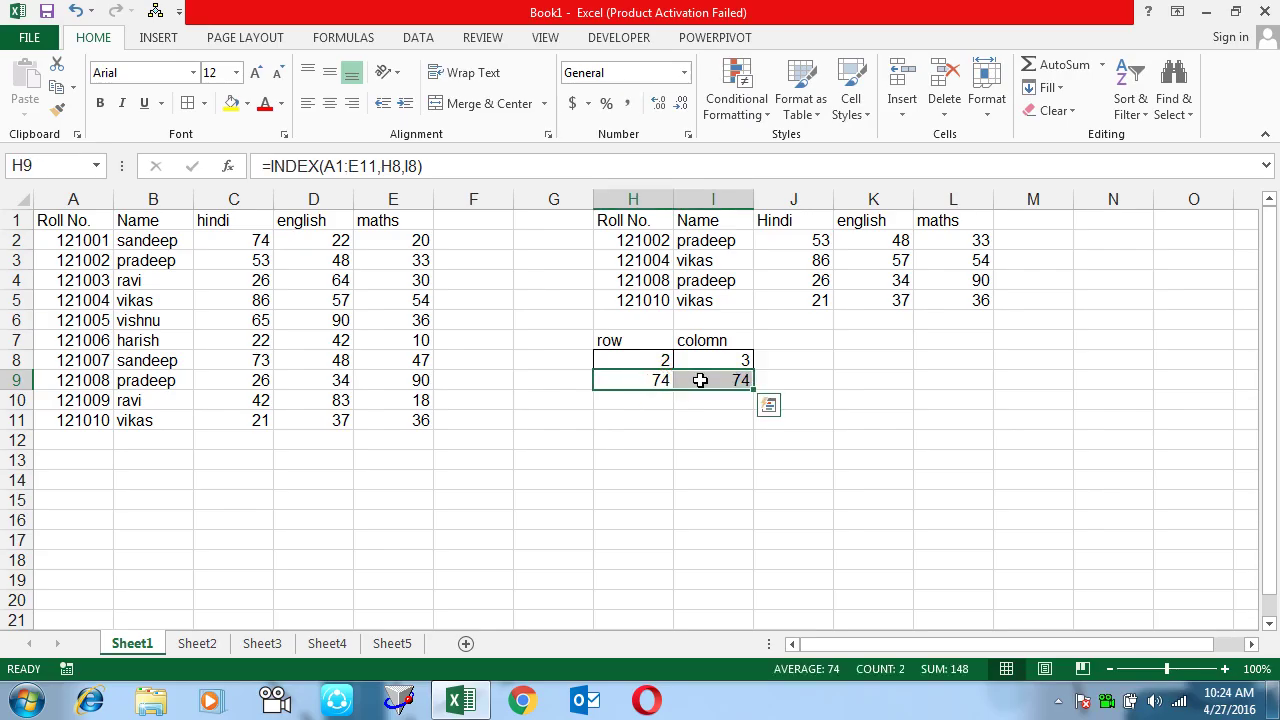
{"action": "key", "text": "Delete"}
{"action": "key", "text": "Up"}
{"action": "key", "text": "Up"}
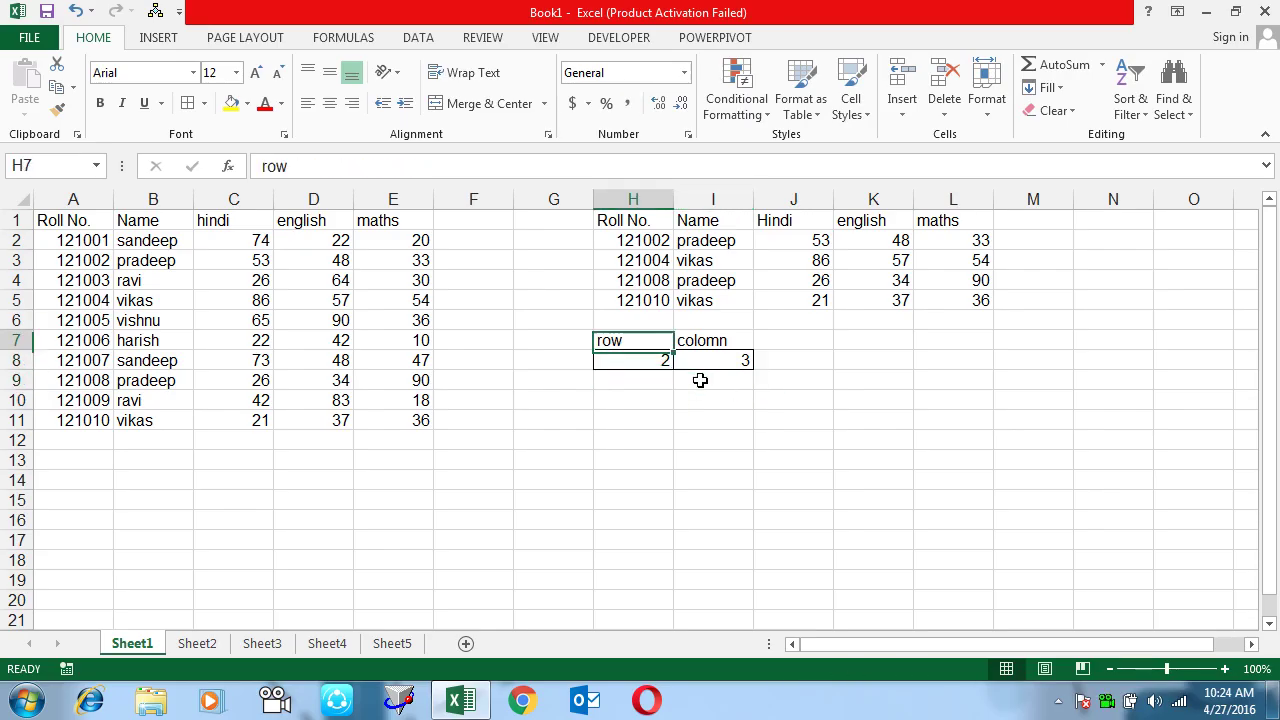
{"action": "key", "text": "Right"}
{"action": "key", "text": "Right"}
{"action": "type", "text": "h"}
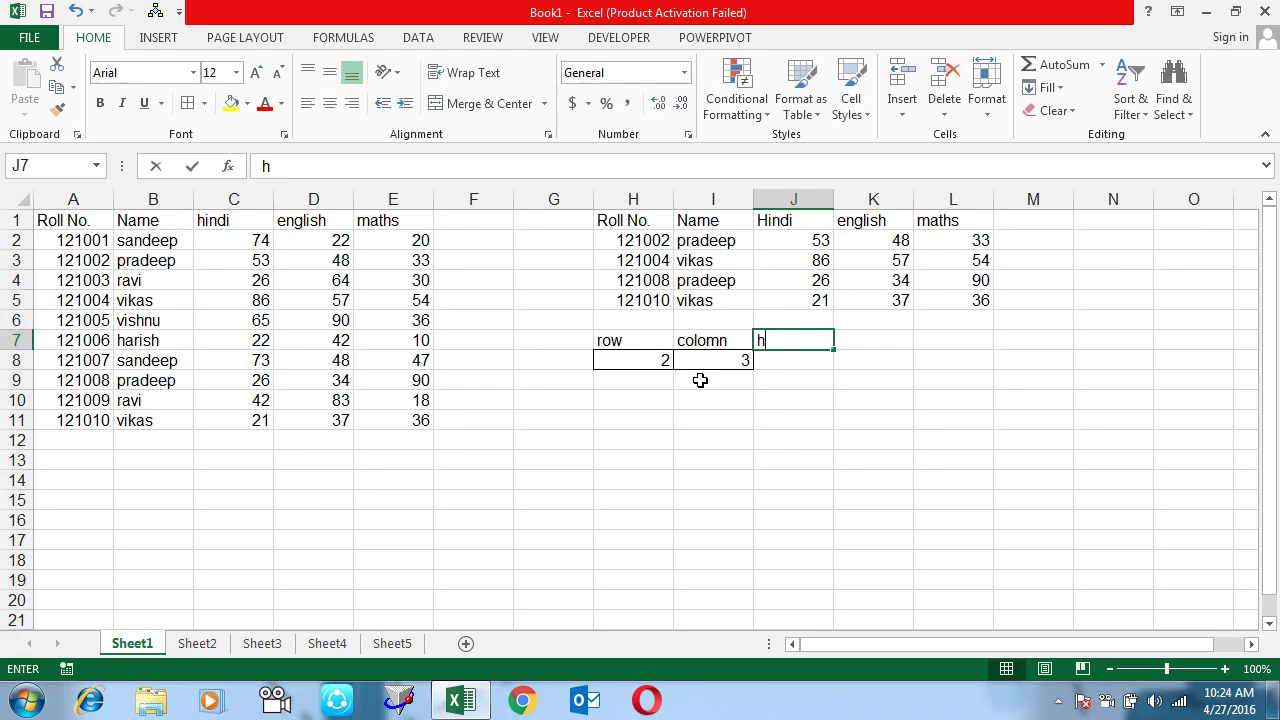
{"action": "type", "text": "eight"}
{"action": "key", "text": "Tab"}
{"action": "type", "text": "wied"}
{"action": "key", "text": "BackSpace"}
{"action": "key", "text": "BackSpace"}
{"action": "type", "text": "dth"}
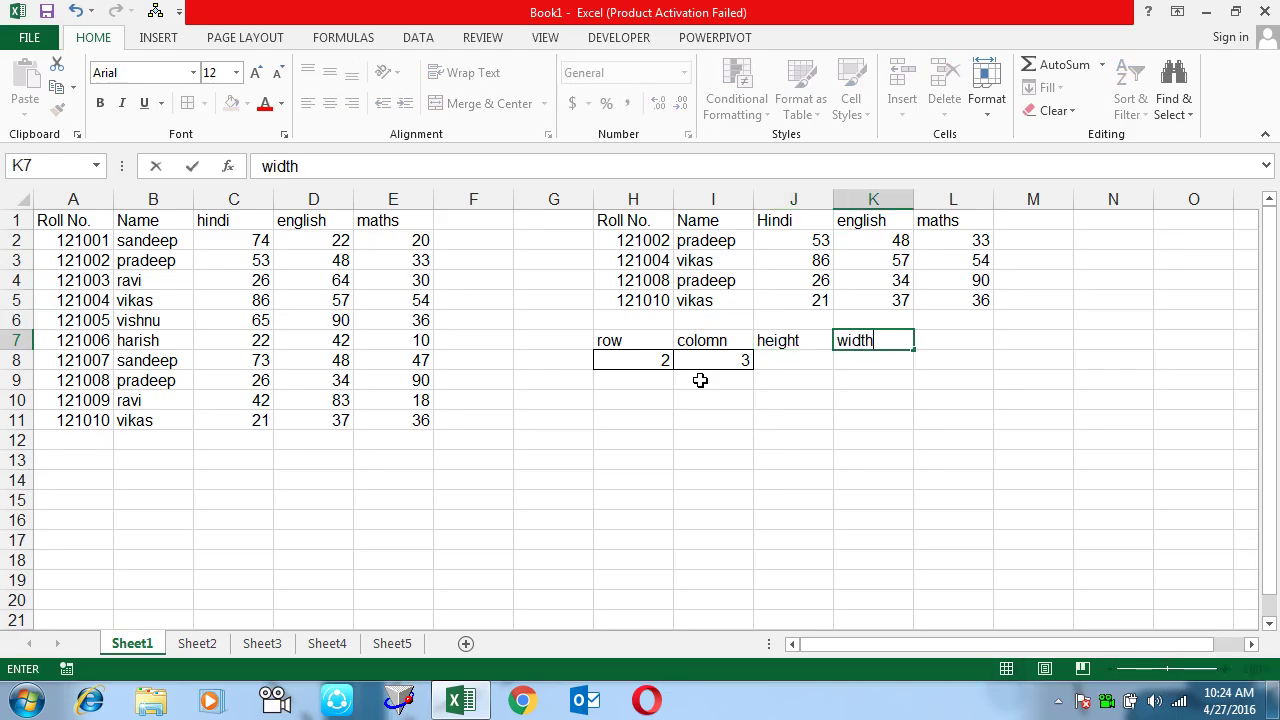
{"action": "key", "text": "Return"}
Give J8:K8 an outside border and enter height 3 and width 2.
{"action": "key", "text": "shift+Right"}
{"action": "key", "text": "alt+h"}
{"action": "key", "text": "b"}
{"action": "key", "text": "a"}
{"action": "key", "text": "shift+Left"}
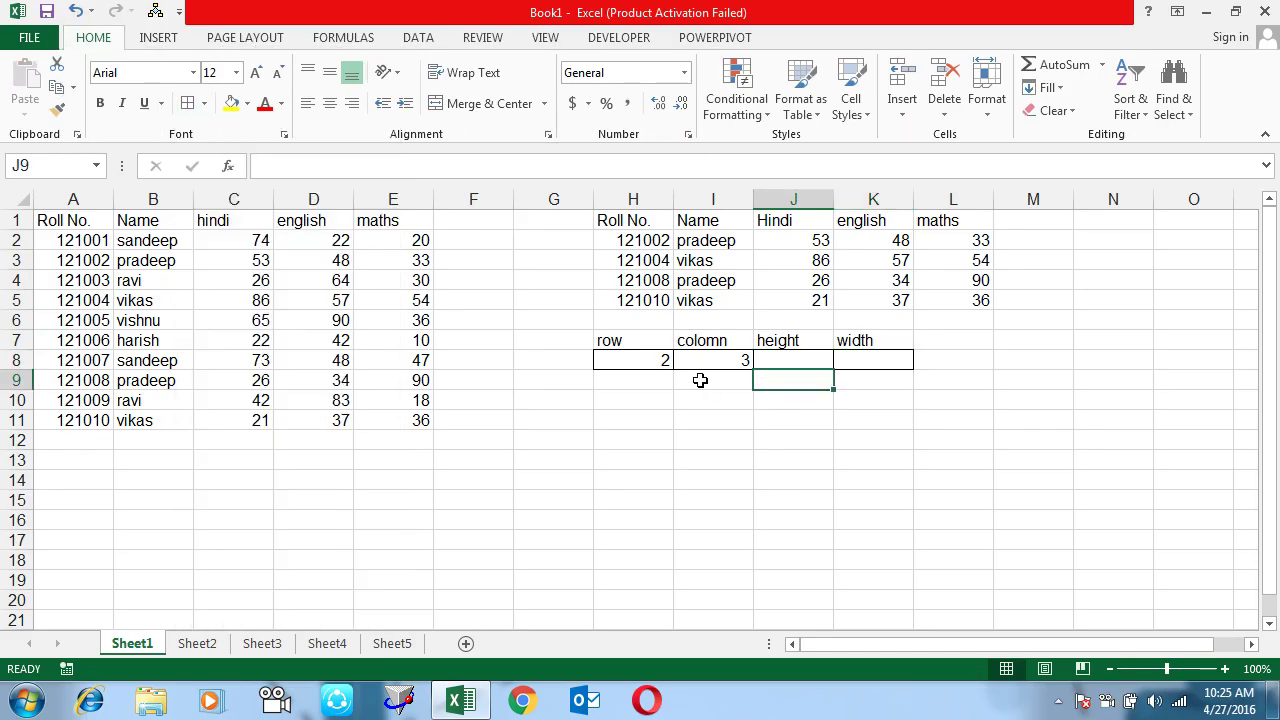
{"action": "type", "text": "3"}
{"action": "key", "text": "Tab"}
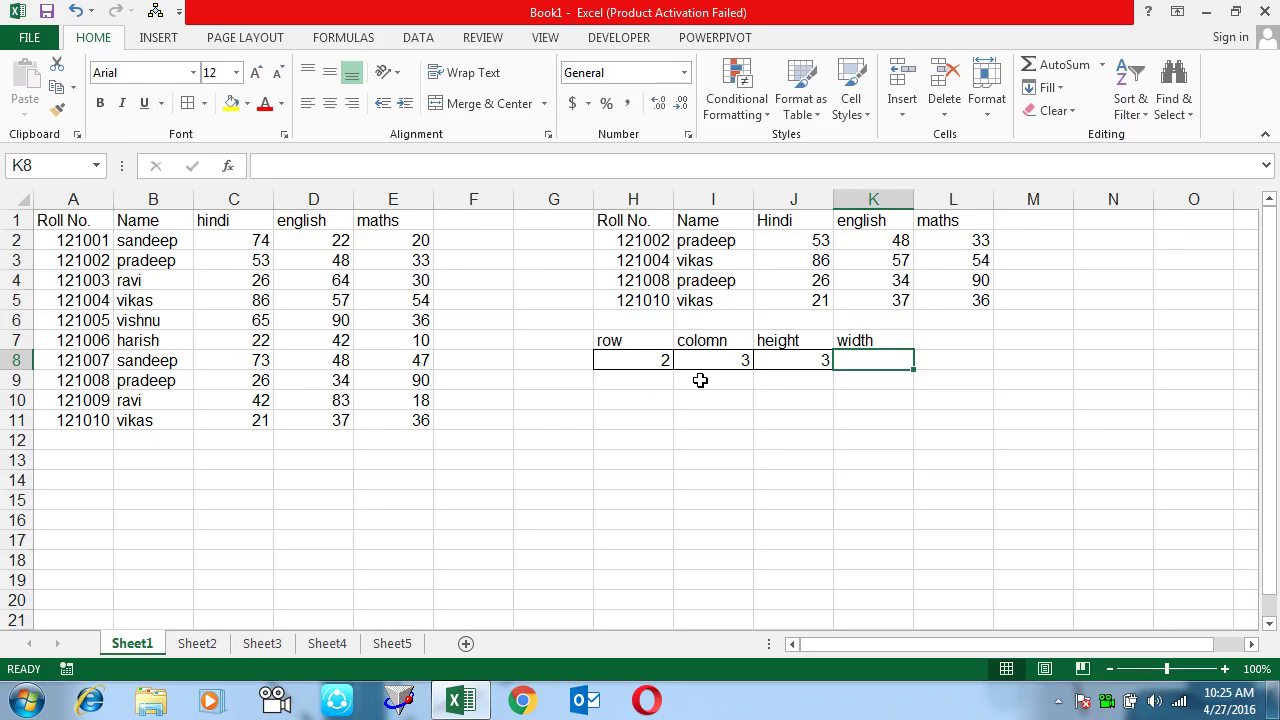
{"action": "type", "text": "2"}
{"action": "key", "text": "Return"}
{"action": "key", "text": "Down"}
{"action": "key", "text": "Left"}
{"action": "key", "text": "Left"}
{"action": "key", "text": "Left"}
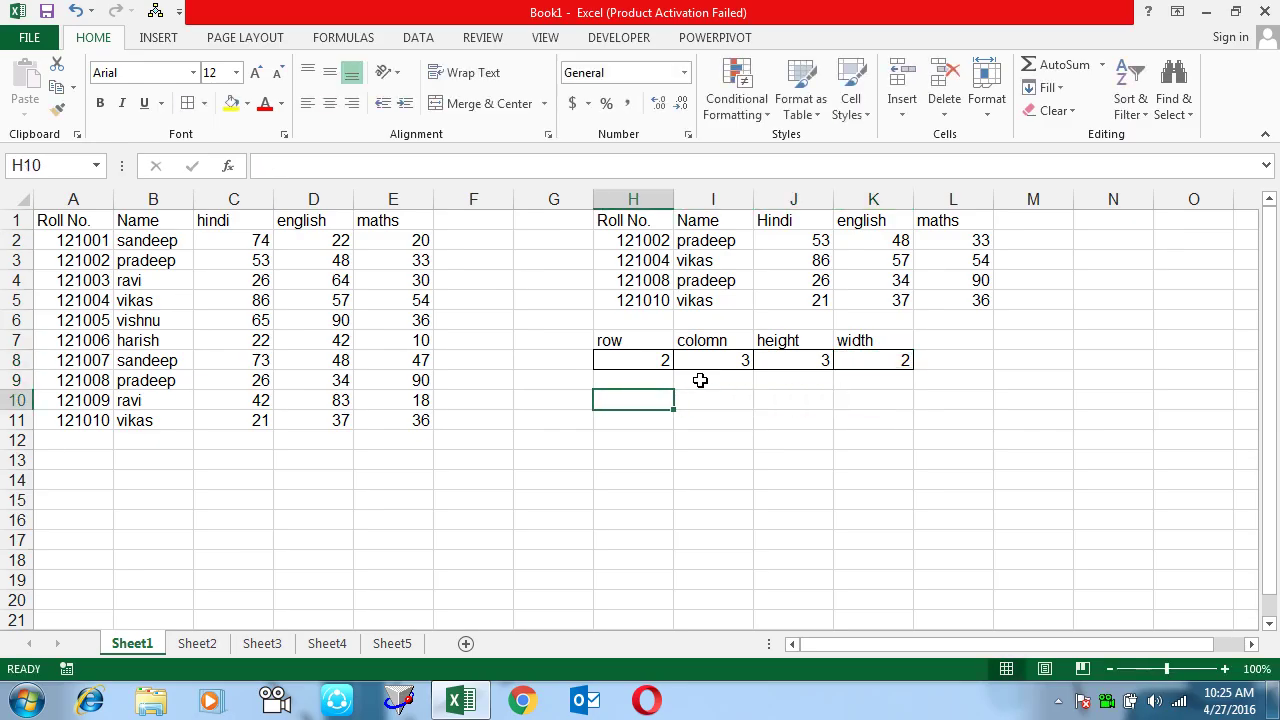
Start an OFFSET formula in H10 with reference A1 and rows argument H8.
{"action": "type", "text": "=of"}
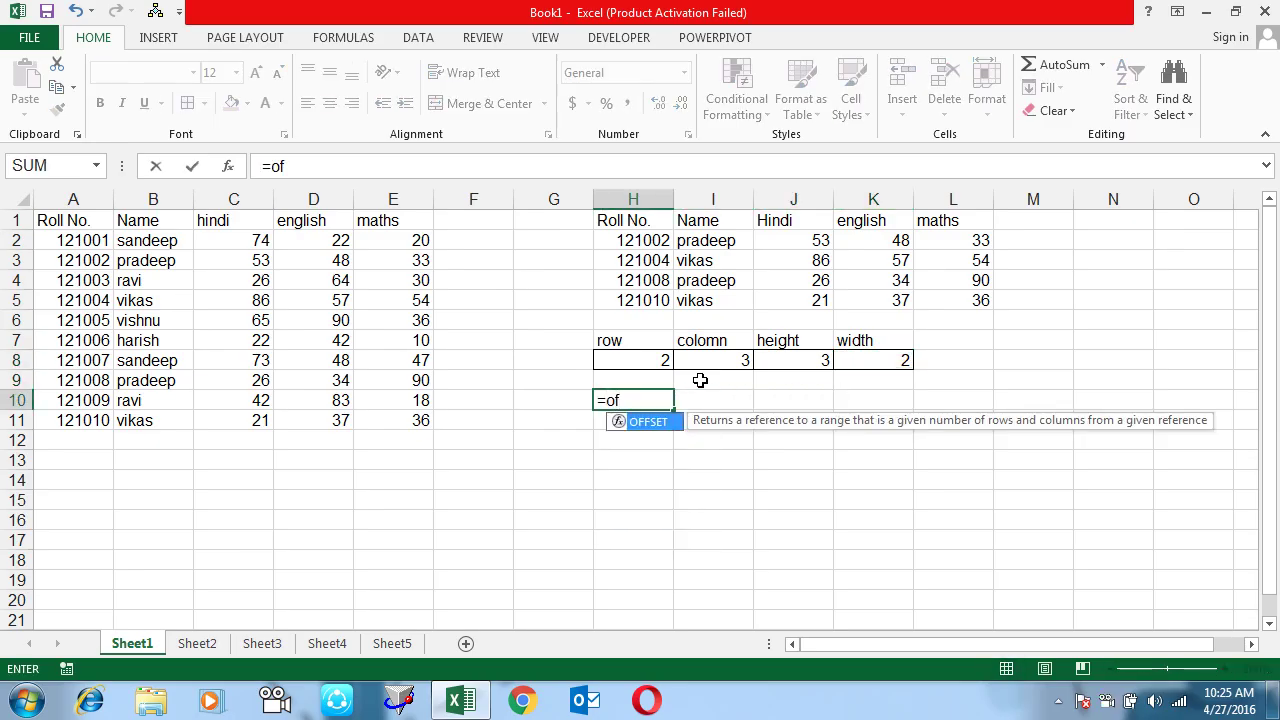
{"action": "key", "text": "Tab"}
{"action": "key", "text": "Left"}
{"action": "key", "text": "Left"}
{"action": "key", "text": "Left"}
{"action": "key", "text": "Left"}
{"action": "key", "text": "Up"}
{"action": "key", "text": "Up"}
{"action": "key", "text": "Up"}
{"action": "key", "text": "Up"}
{"action": "key", "text": "Up"}
{"action": "key", "text": "Up"}
{"action": "key", "text": "Up"}
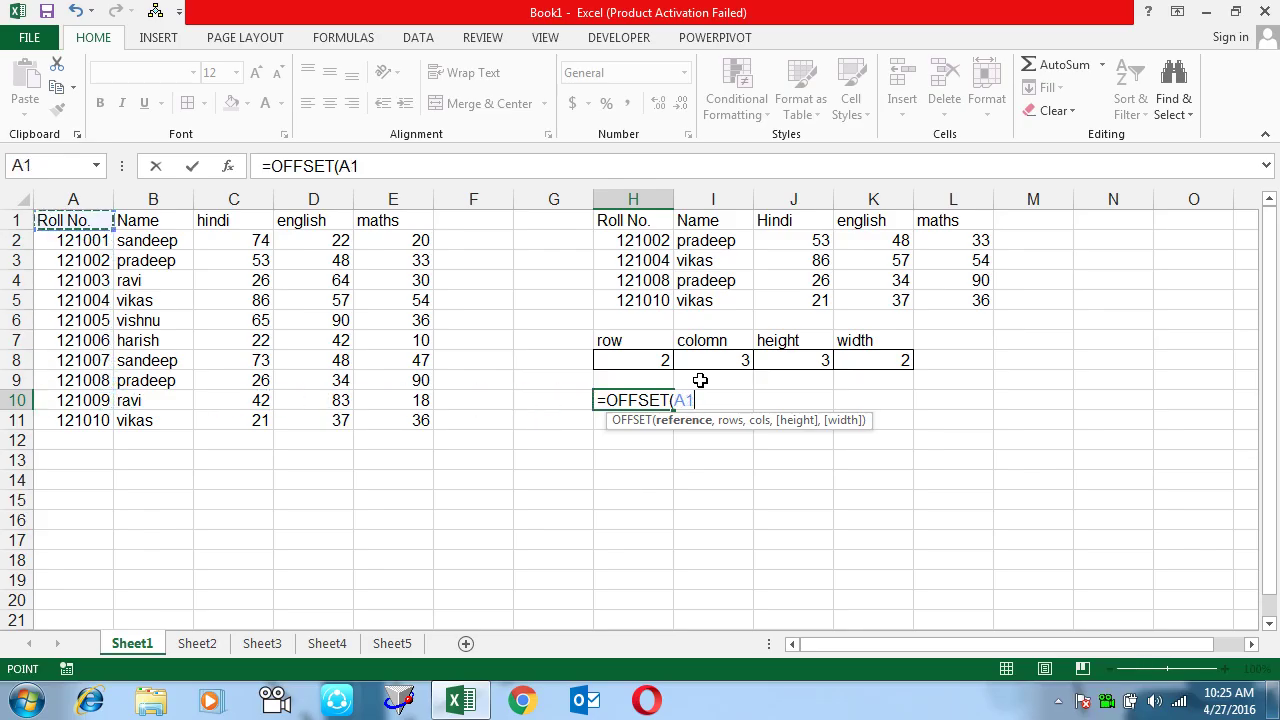
{"action": "type", "text": ","}
{"action": "key", "text": "Up"}
{"action": "key", "text": "Up"}
{"action": "type", "text": ","}
{"action": "key", "text": "Up"}
{"action": "key", "text": "Up"}
{"action": "key", "text": "Up"}
{"action": "key", "text": "Right"}
{"action": "key", "text": "Right"}
{"action": "key", "text": "Left"}
{"action": "key", "text": "Down"}
{"action": "key", "text": "Down"}
{"action": "key", "text": "Down"}
Finish the formula with columns I8, height J8 and width K8, giving =OFFSET(A1,H8,I8,J8,K8).
{"action": "key", "text": "Up"}
{"action": "key", "text": "Up"}
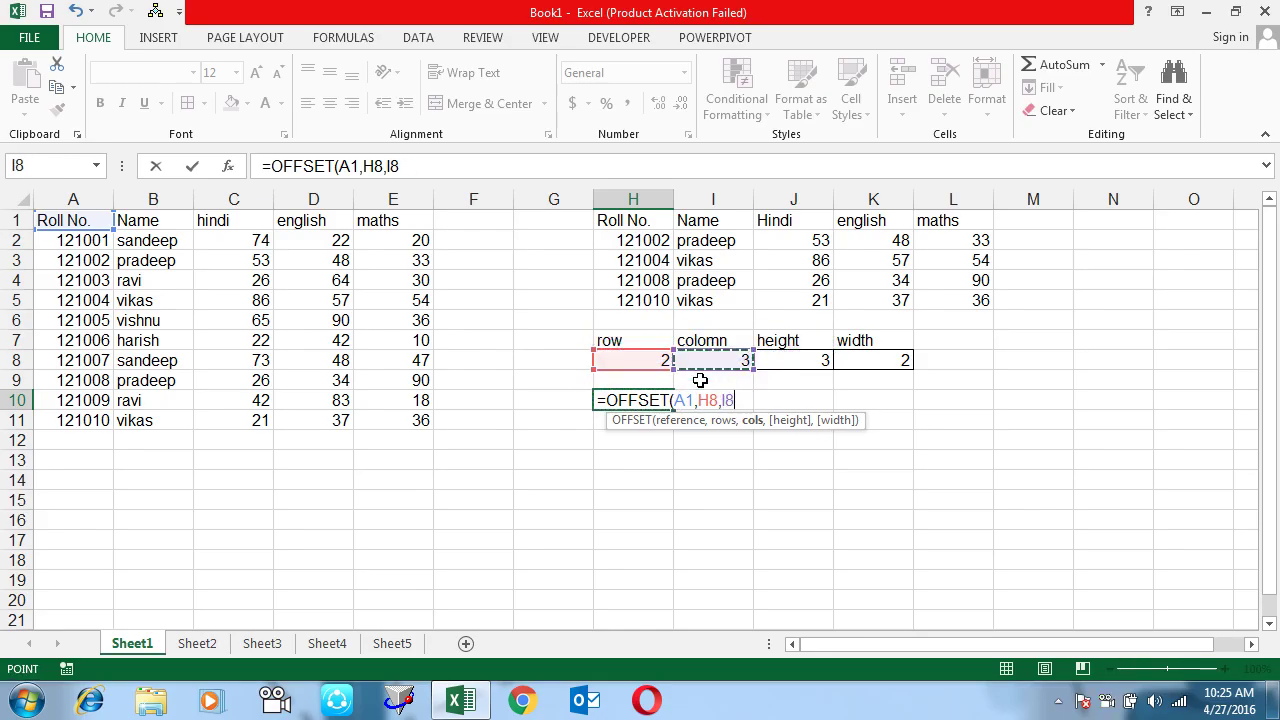
{"action": "type", "text": ","}
{"action": "key", "text": "Up"}
{"action": "key", "text": "Up"}
{"action": "key", "text": "Up"}
{"action": "key", "text": "Right"}
{"action": "key", "text": "Right"}
{"action": "key", "text": "Down"}
{"action": "key", "text": "Right"}
{"action": "key", "text": "Left"}
{"action": "type", "text": ","}
{"action": "key", "text": "Up"}
{"action": "key", "text": "Up"}
{"action": "key", "text": "Right"}
{"action": "key", "text": "Right"}
{"action": "key", "text": "Right"}
{"action": "key", "text": "Right"}
{"action": "key", "text": "Left"}
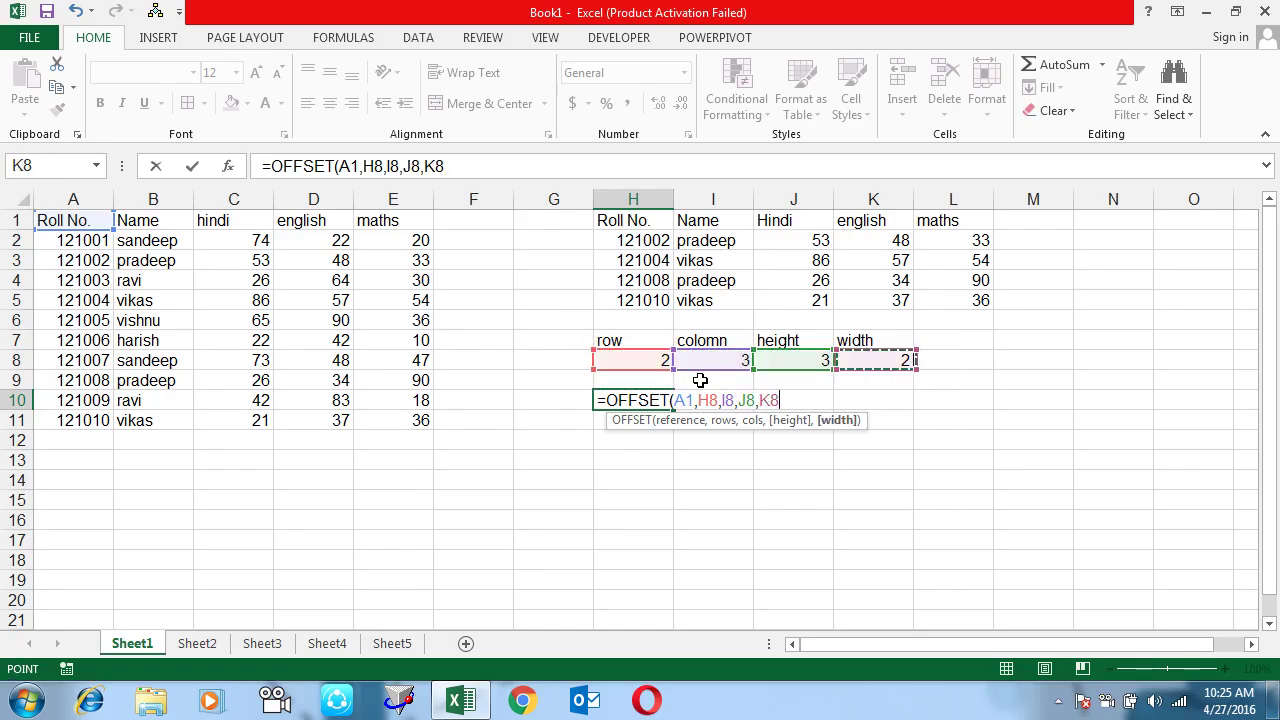
{"action": "key", "text": "Return"}
{"action": "key", "text": "Up"}
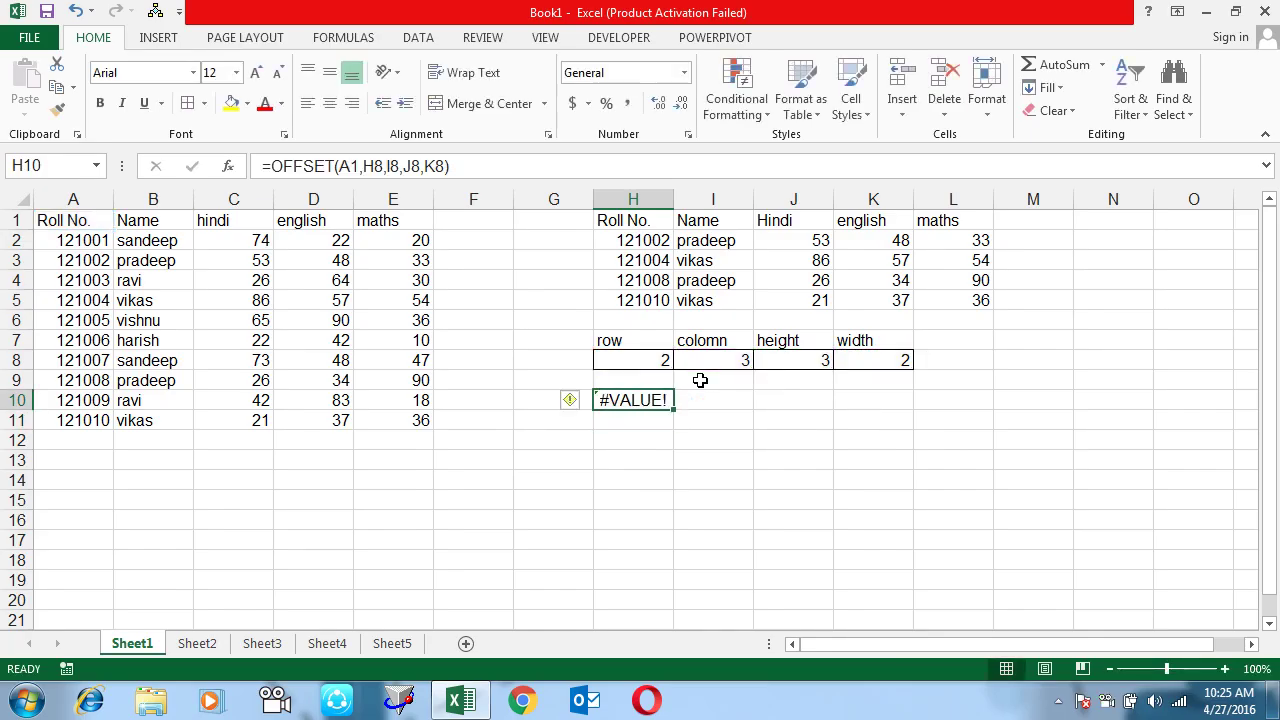
{"action": "key", "text": "Left"}
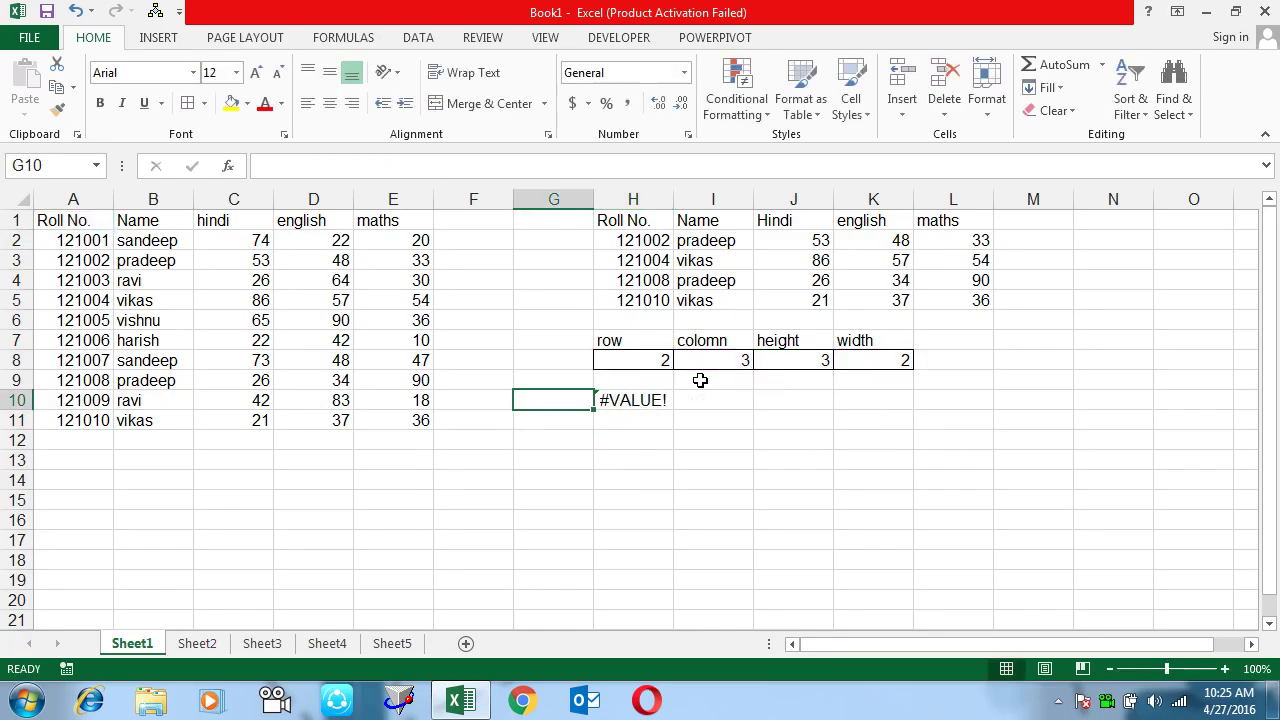
{"action": "key", "text": "Home"}
Select D3:E5, the 3-row by 2-column block offset 2 rows and 3 columns from A1.
{"action": "key", "text": "Up"}
{"action": "key", "text": "Up"}
{"action": "key", "text": "Up"}
{"action": "key", "text": "Up"}
{"action": "key", "text": "Up"}
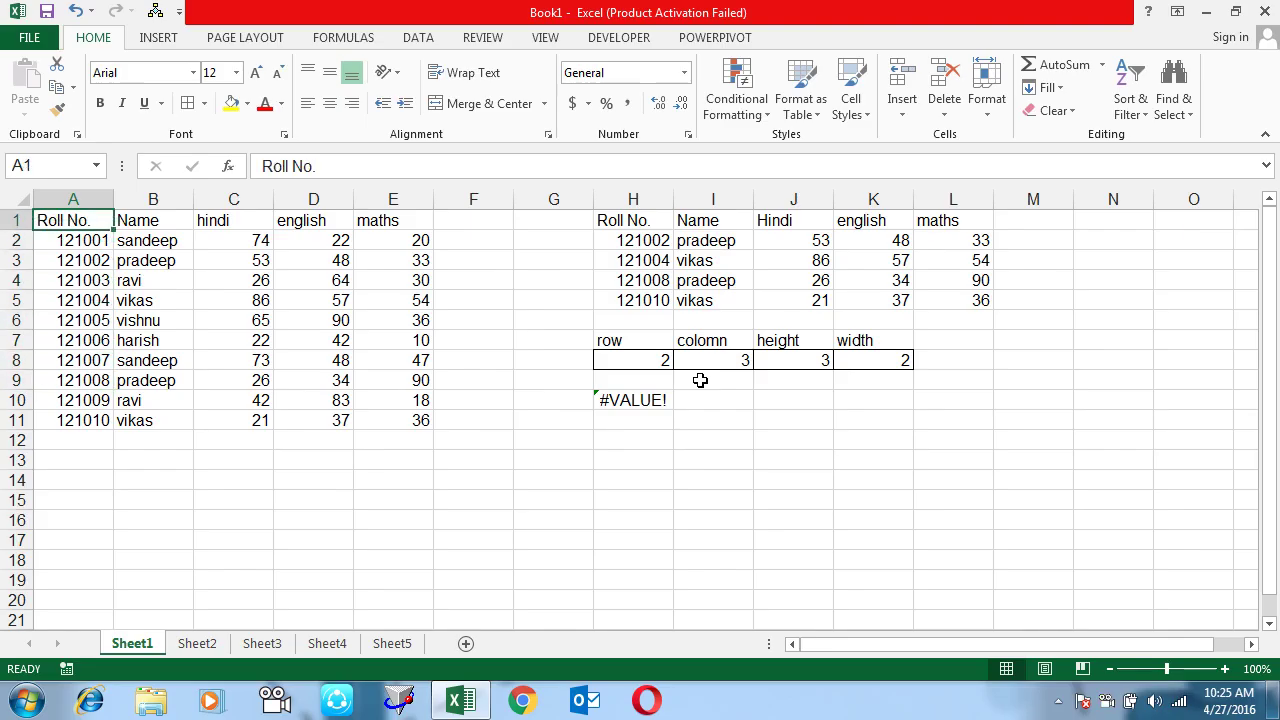
{"action": "key", "text": "Down"}
{"action": "key", "text": "Down"}
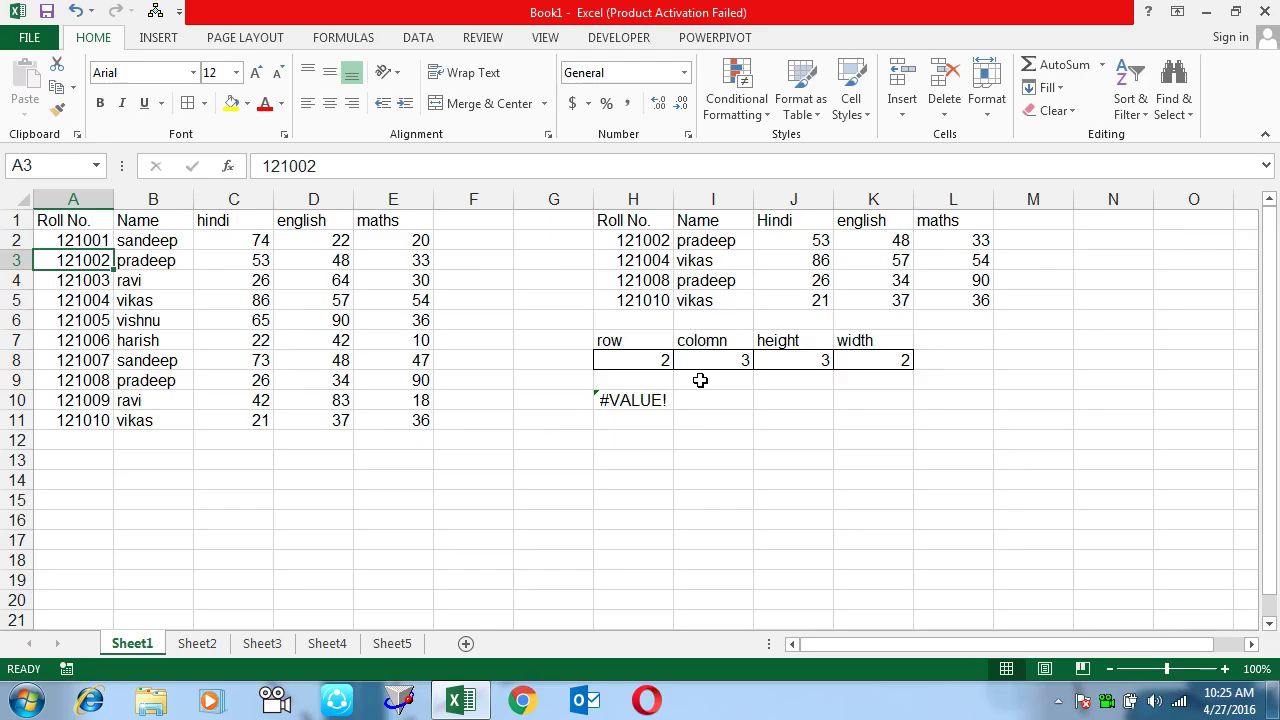
{"action": "key", "text": "Right"}
{"action": "key", "text": "Right"}
{"action": "key", "text": "Right"}
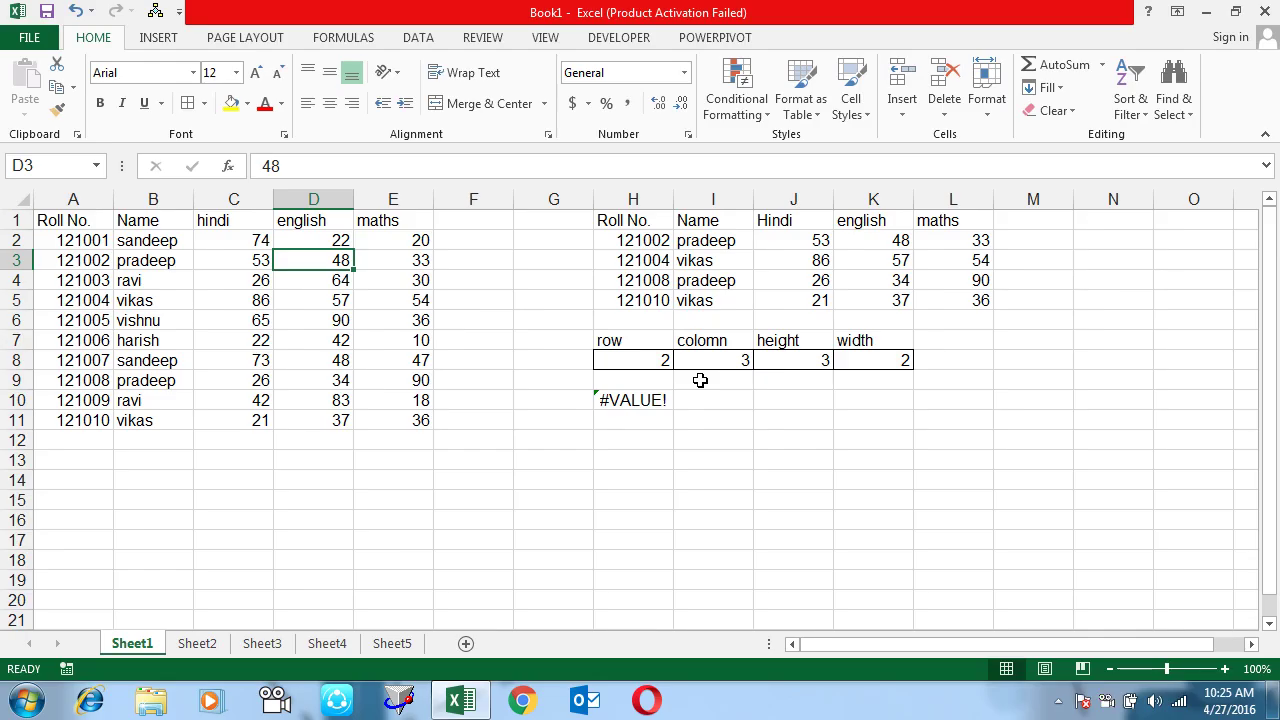
{"action": "key", "text": "shift+Down"}
{"action": "key", "text": "shift+Down"}
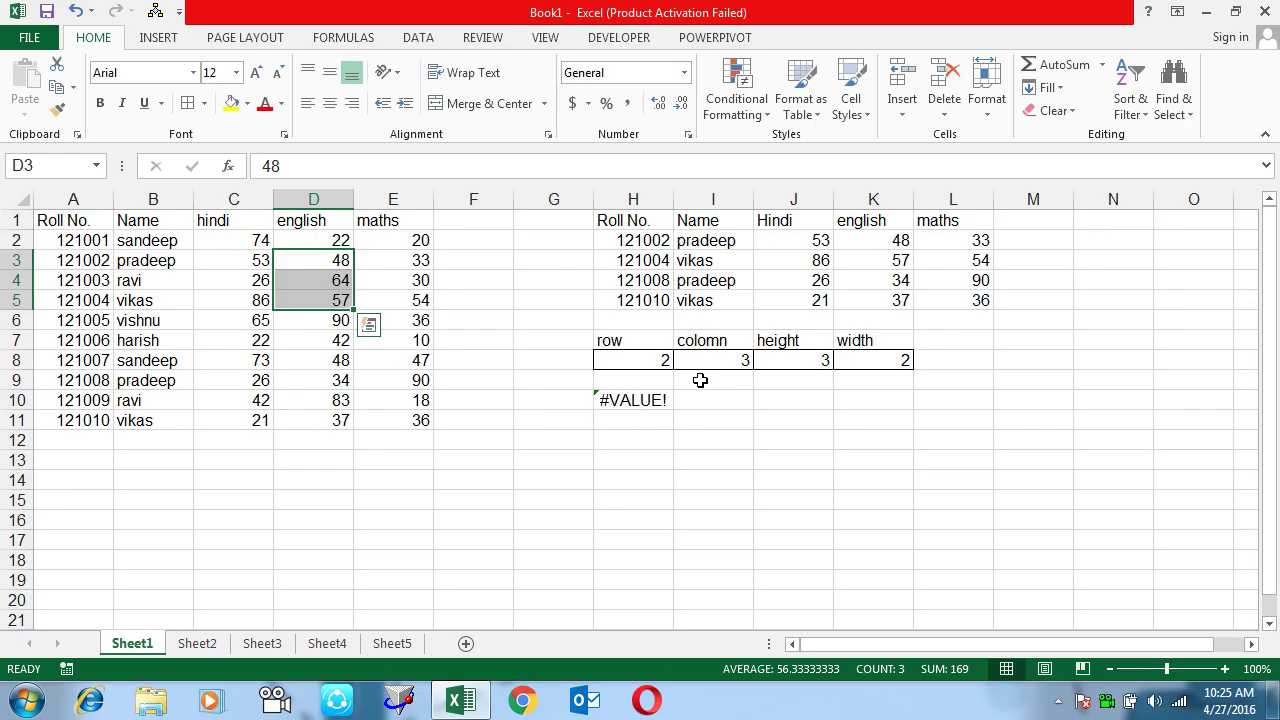
{"action": "key", "text": "shift+Right"}
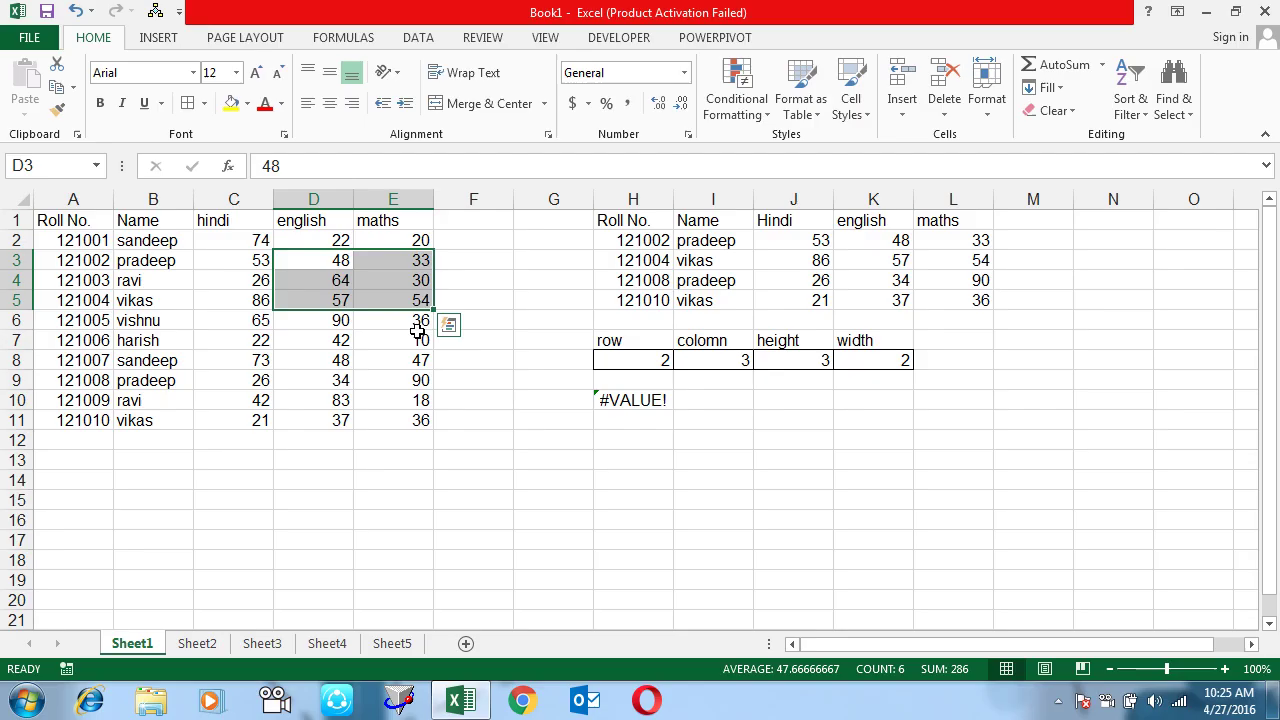
Shade D3:E5 yellow and change H10 to =SUM(OFFSET(A1,H8,I8,J8,K8)).
{"action": "left_click", "coordinate": [231, 103]}
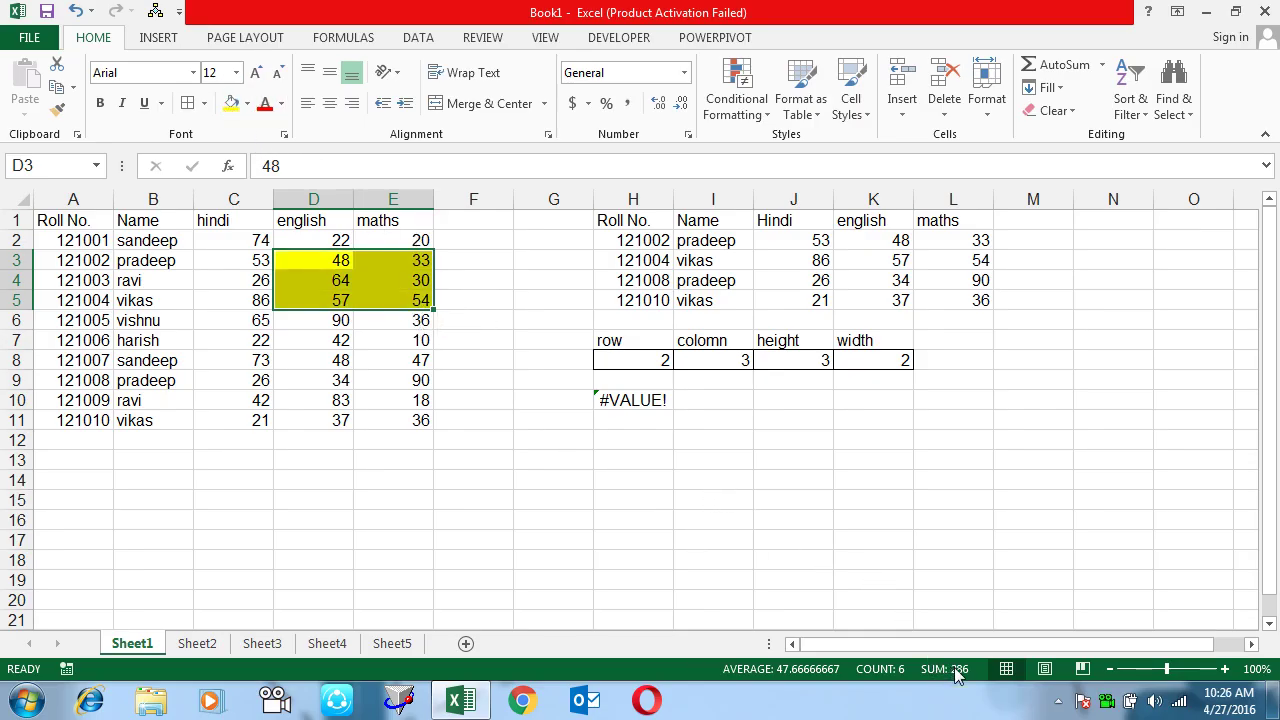
{"action": "left_click", "coordinate": [620, 408]}
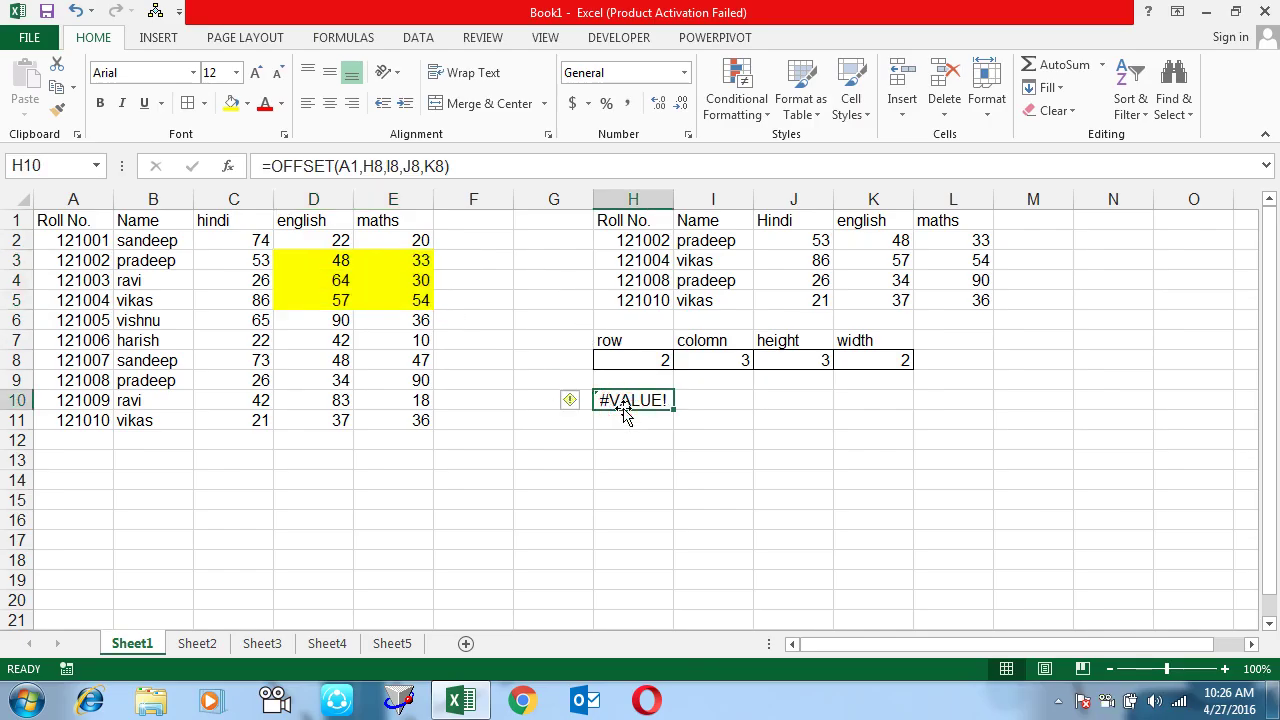
{"action": "double_click", "coordinate": [624, 410]}
{"action": "left_click", "coordinate": [605, 400]}
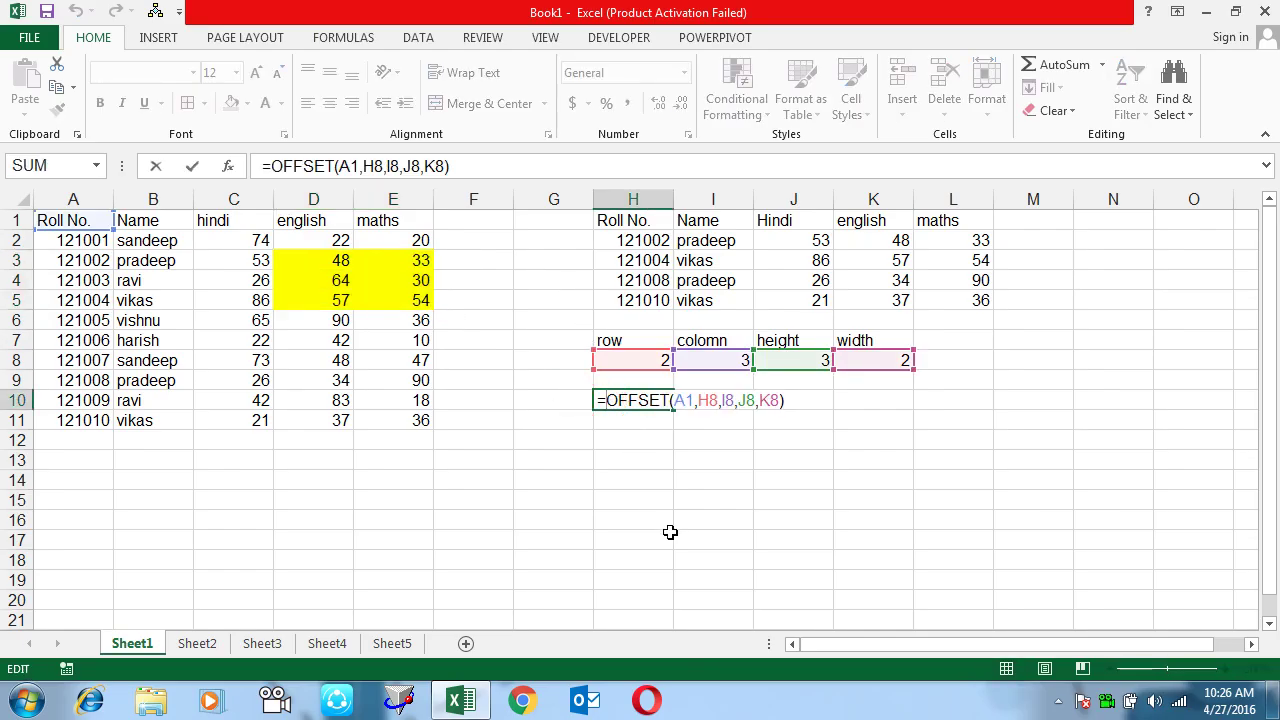
{"action": "type", "text": "sum"}
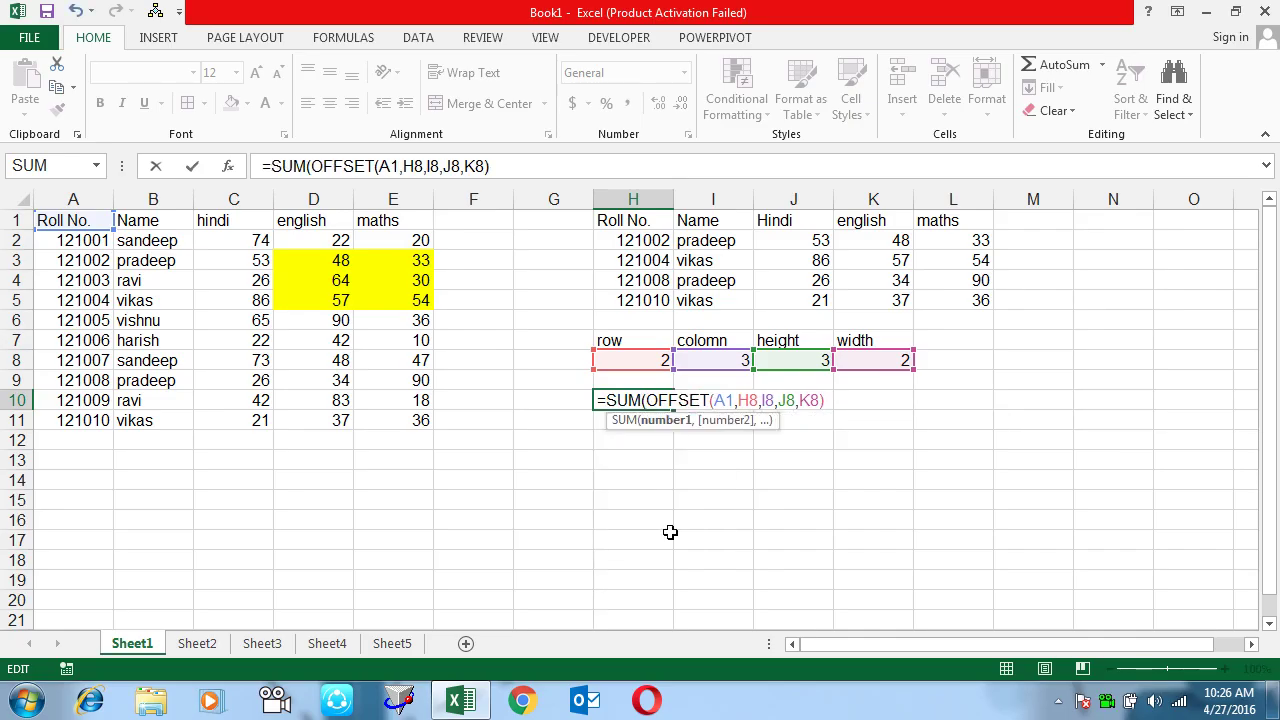
{"action": "key", "text": "Right"}
{"action": "key", "text": "Right"}
{"action": "key", "text": "Right"}
{"action": "key", "text": "Right"}
{"action": "key", "text": "Right"}
{"action": "key", "text": "Right"}
{"action": "type", "text": ")"}
{"action": "key", "text": "Return"}
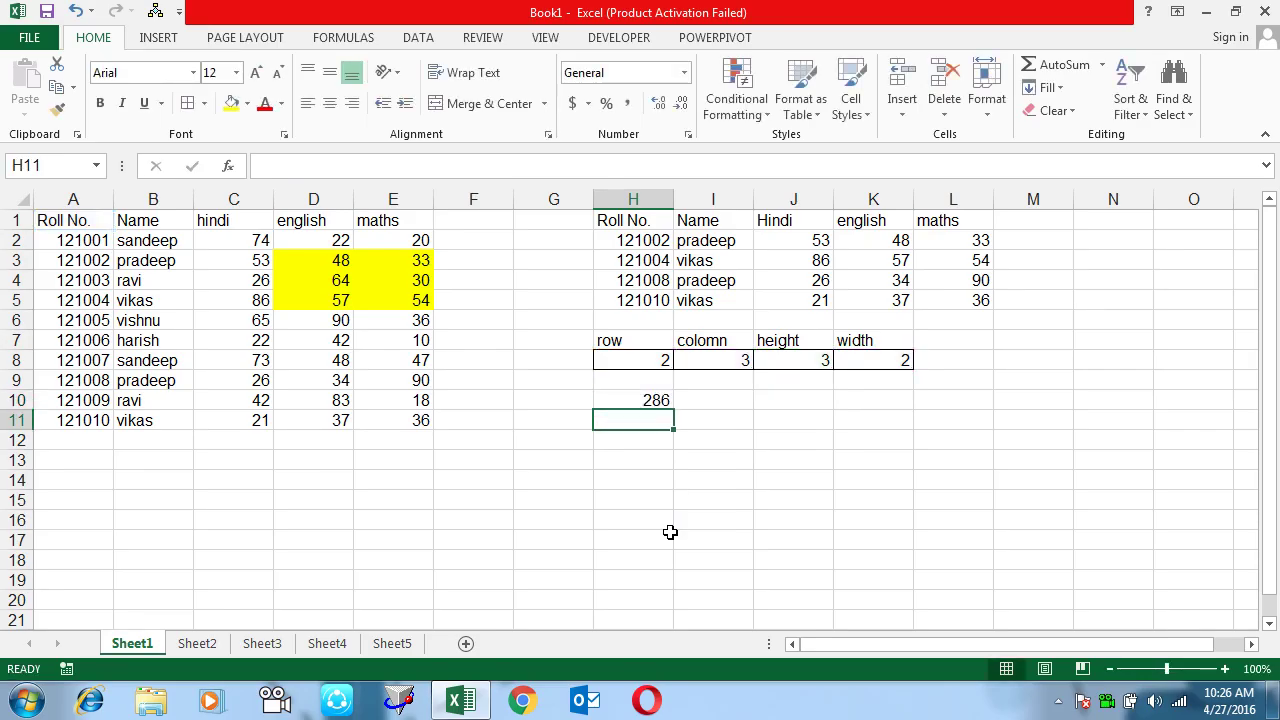
Set the height value in J8 to 4 so H10 shows 412.
{"action": "key", "text": "Up"}
{"action": "key", "text": "Up"}
{"action": "key", "text": "Up"}
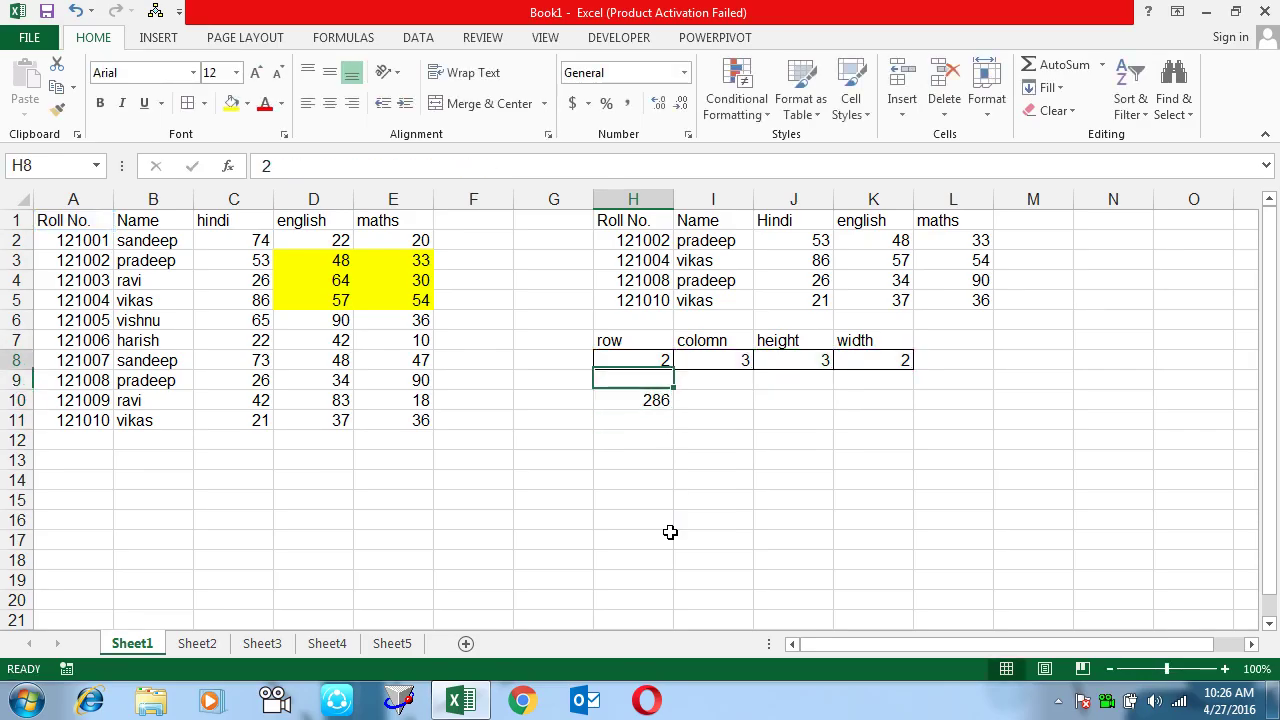
{"action": "key", "text": "Right"}
{"action": "key", "text": "Right"}
{"action": "type", "text": "4"}
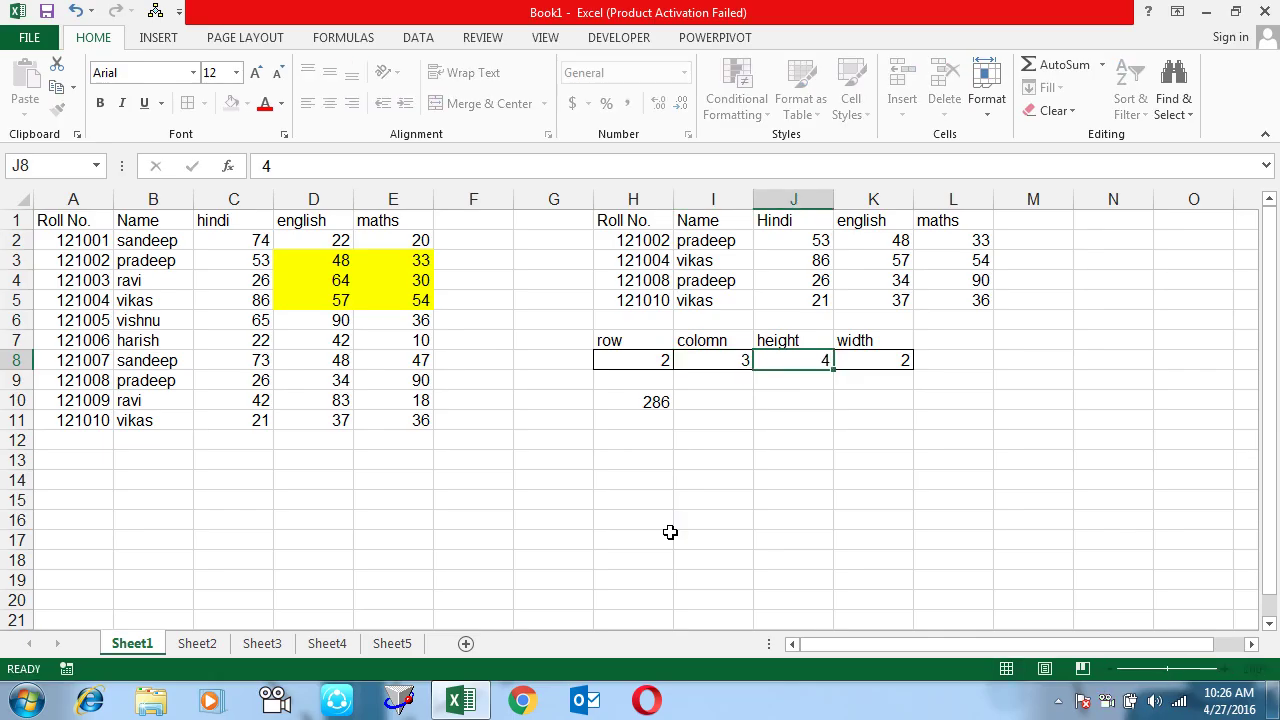
{"action": "key", "text": "Left"}
Select D3:E6 to confirm its status-bar sum matches 412.
{"action": "key", "text": "Left"}
{"action": "key", "text": "ctrl+Left"}
{"action": "key", "text": "Left"}
{"action": "key", "text": "Up"}
{"action": "key", "text": "Up"}
{"action": "key", "text": "Up"}
{"action": "key", "text": "Up"}
{"action": "key", "text": "Up"}
{"action": "key", "text": "shift+Down"}
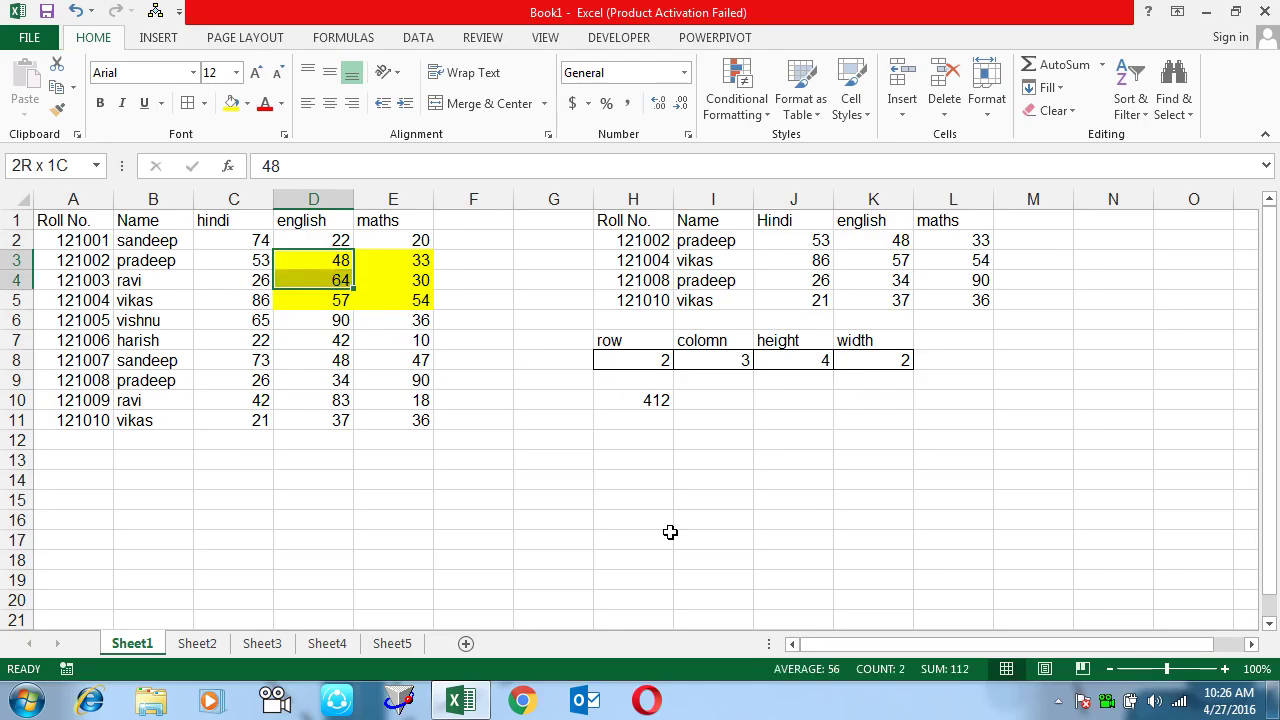
{"action": "key", "text": "shift+Down"}
{"action": "key", "text": "shift+Down"}
{"action": "key", "text": "shift+Right"}
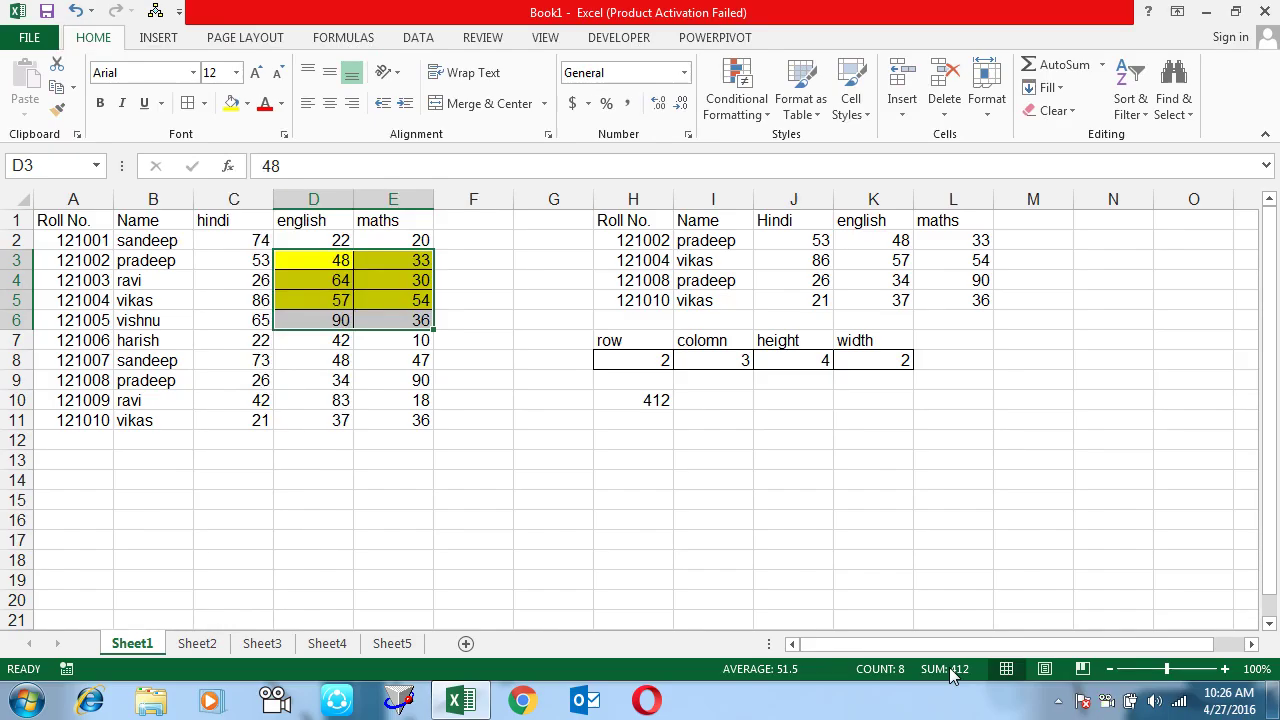
{"action": "key", "text": "Down"}
{"action": "key", "text": "Down"}
{"action": "key", "text": "Down"}
{"action": "key", "text": "Down"}
{"action": "key", "text": "Down"}
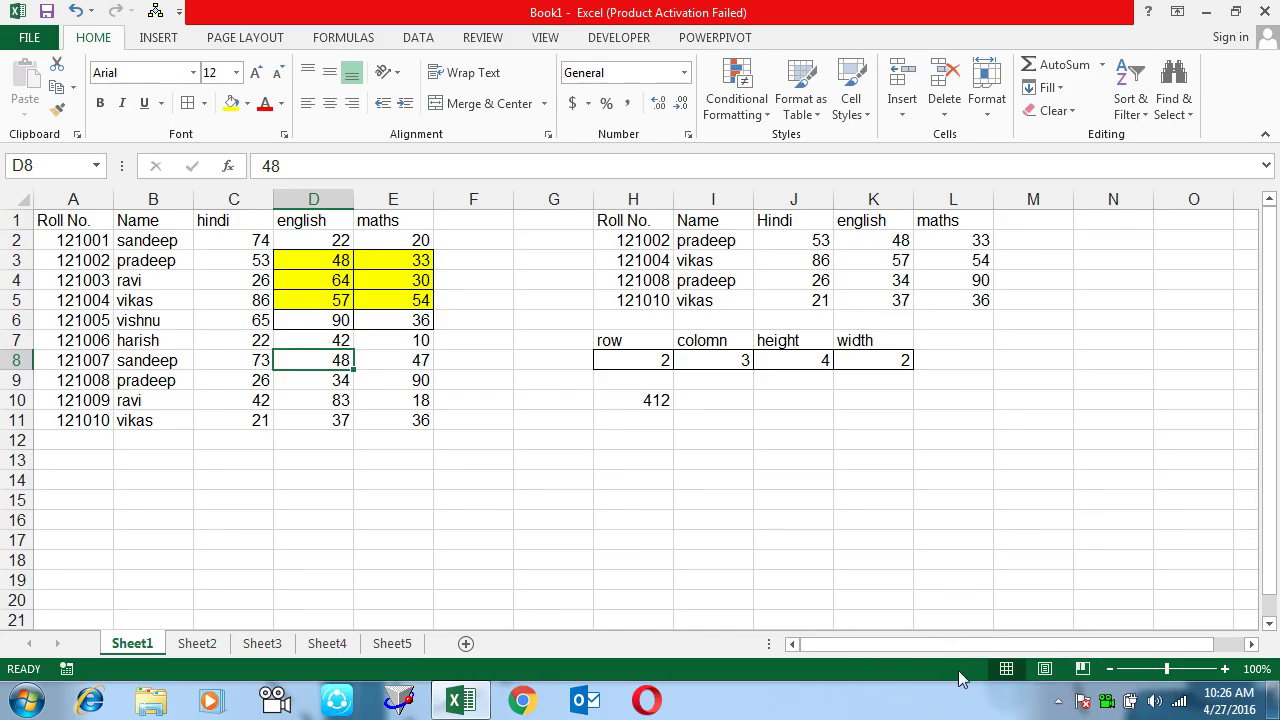
{"action": "left_click", "coordinate": [190, 645]}
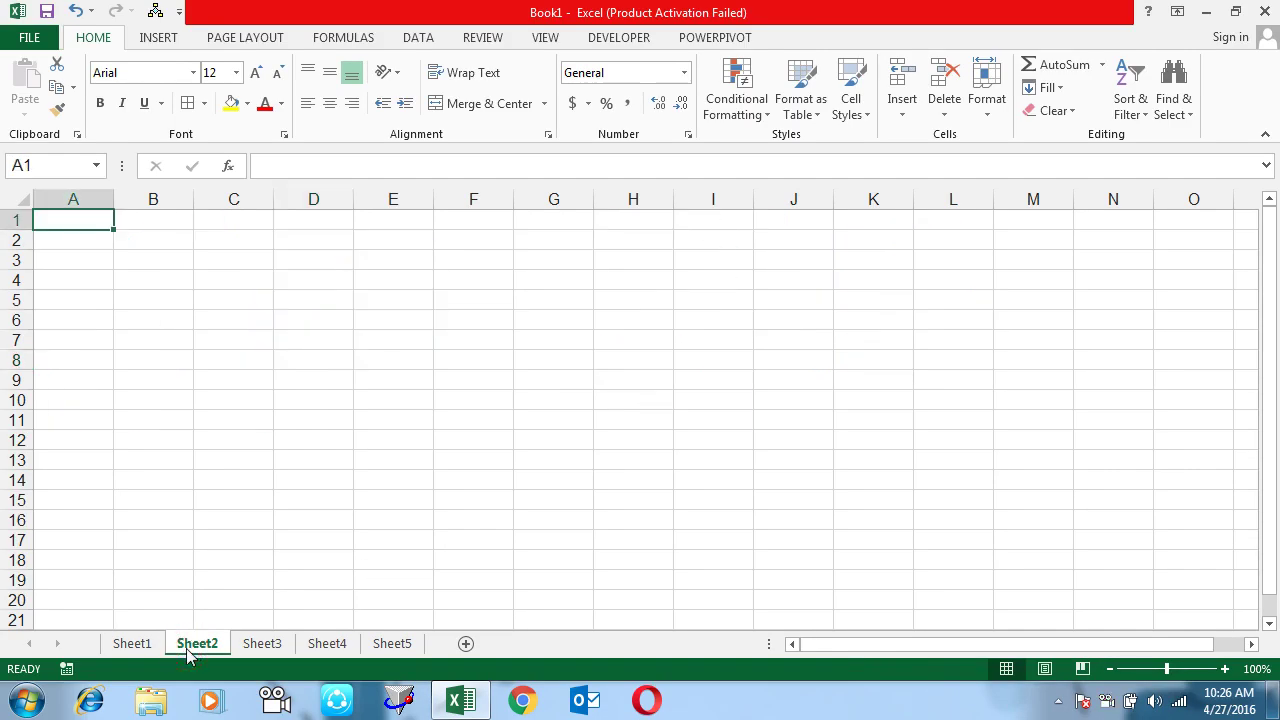
Enter the heading Name in A1 and jan in B1.
{"action": "left_click", "coordinate": [178, 243]}
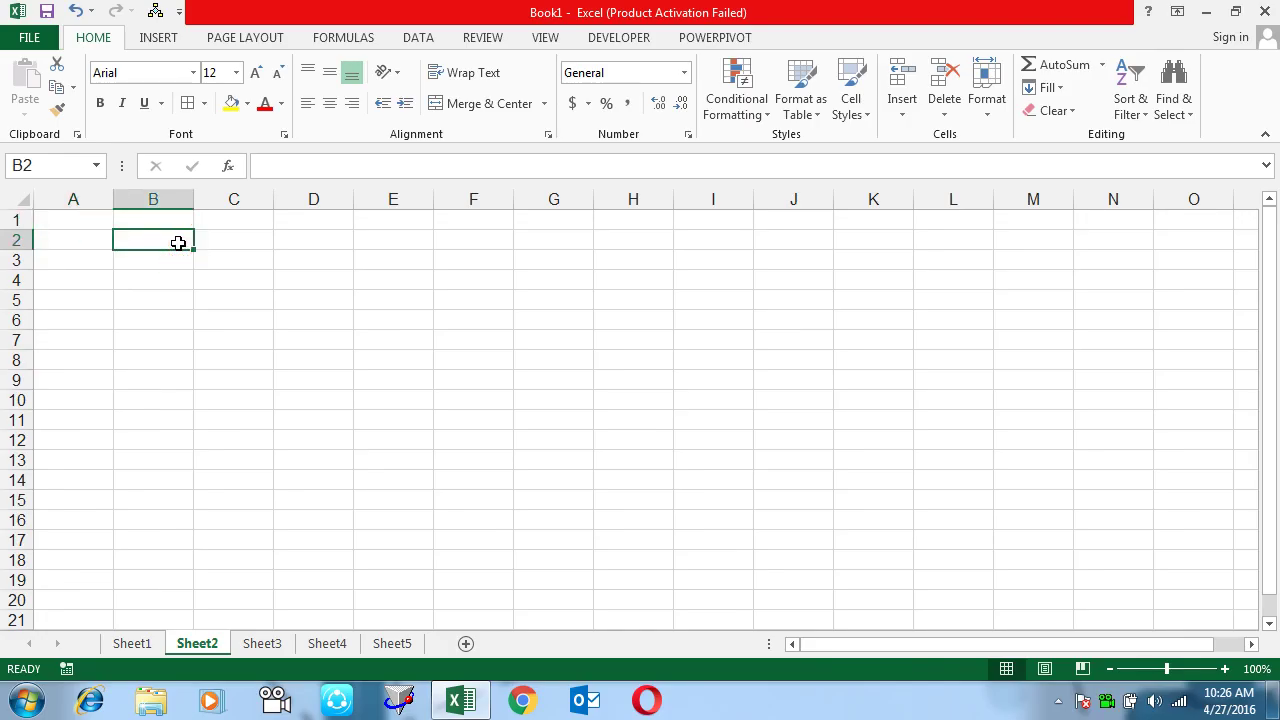
{"action": "key", "text": "Left"}
{"action": "key", "text": "Up"}
{"action": "type", "text": "Name"}
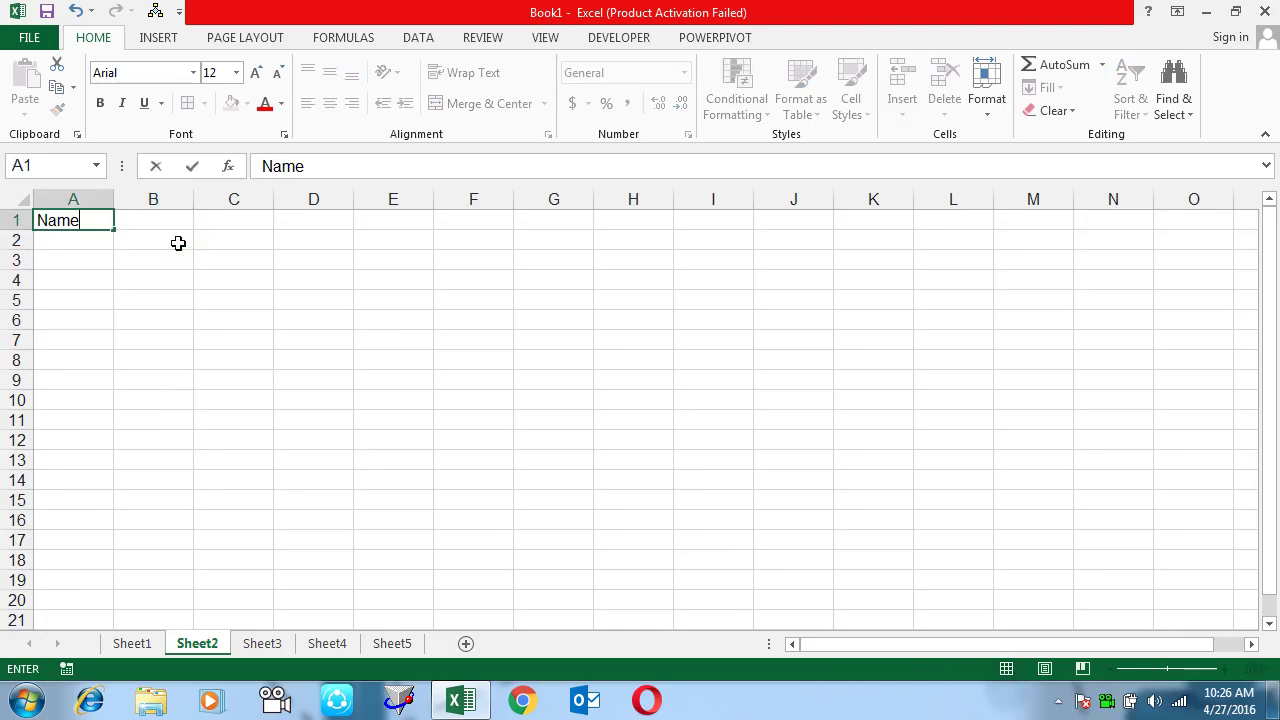
{"action": "key", "text": "Tab"}
{"action": "type", "text": "jan"}
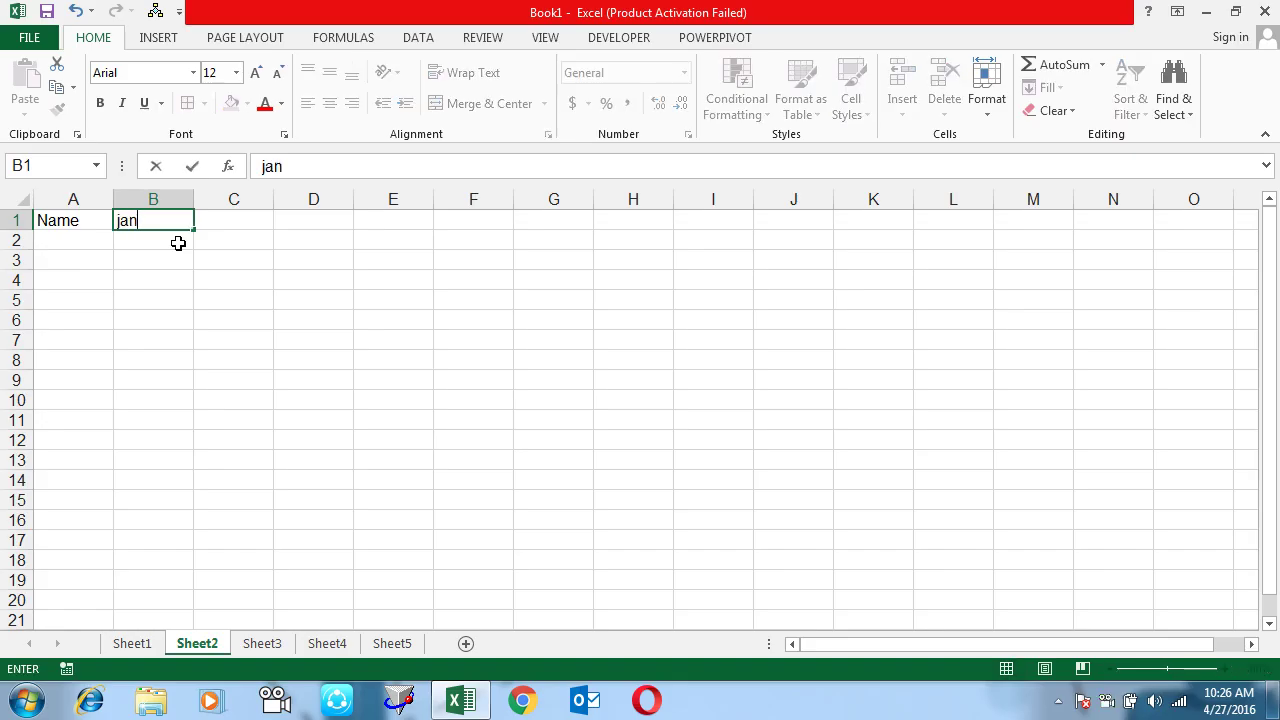
{"action": "key", "text": "Return"}
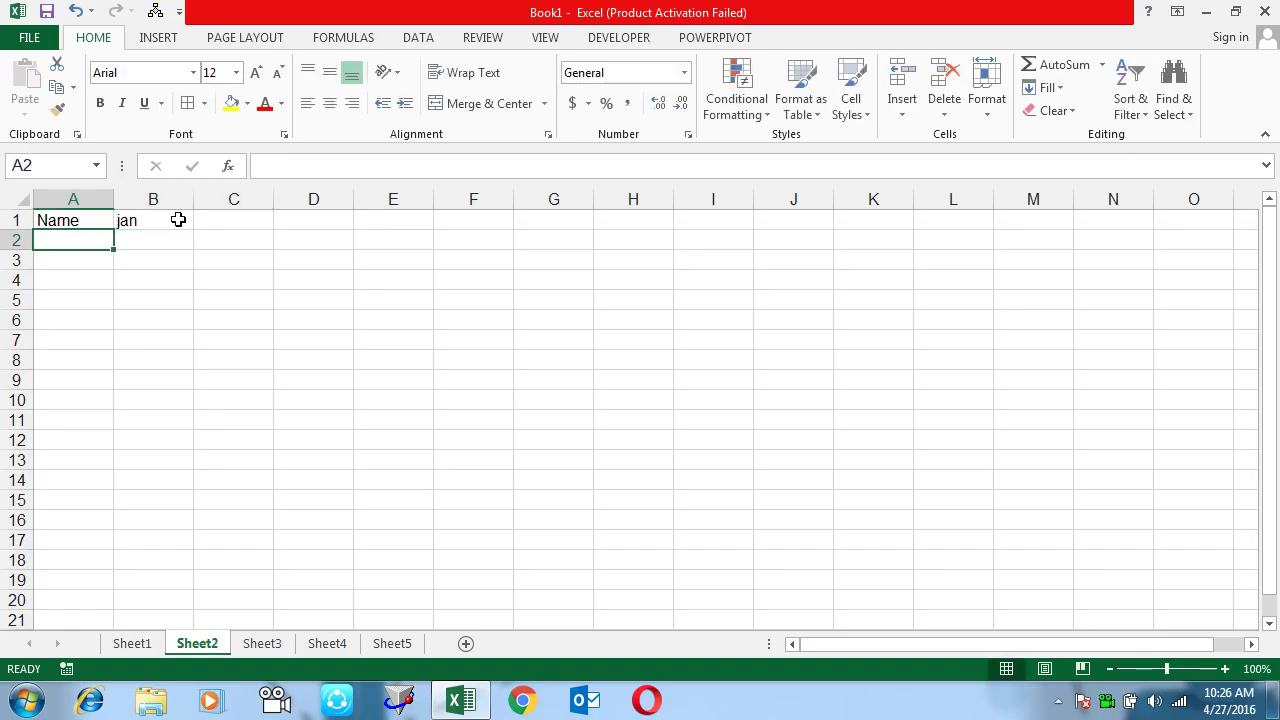
Fill the months jan through dec across B1:M1, then insert a blank row above.
{"action": "left_click", "coordinate": [177, 219]}
{"action": "left_click_drag", "start_coordinate": [195, 232], "coordinate": [992, 224]}
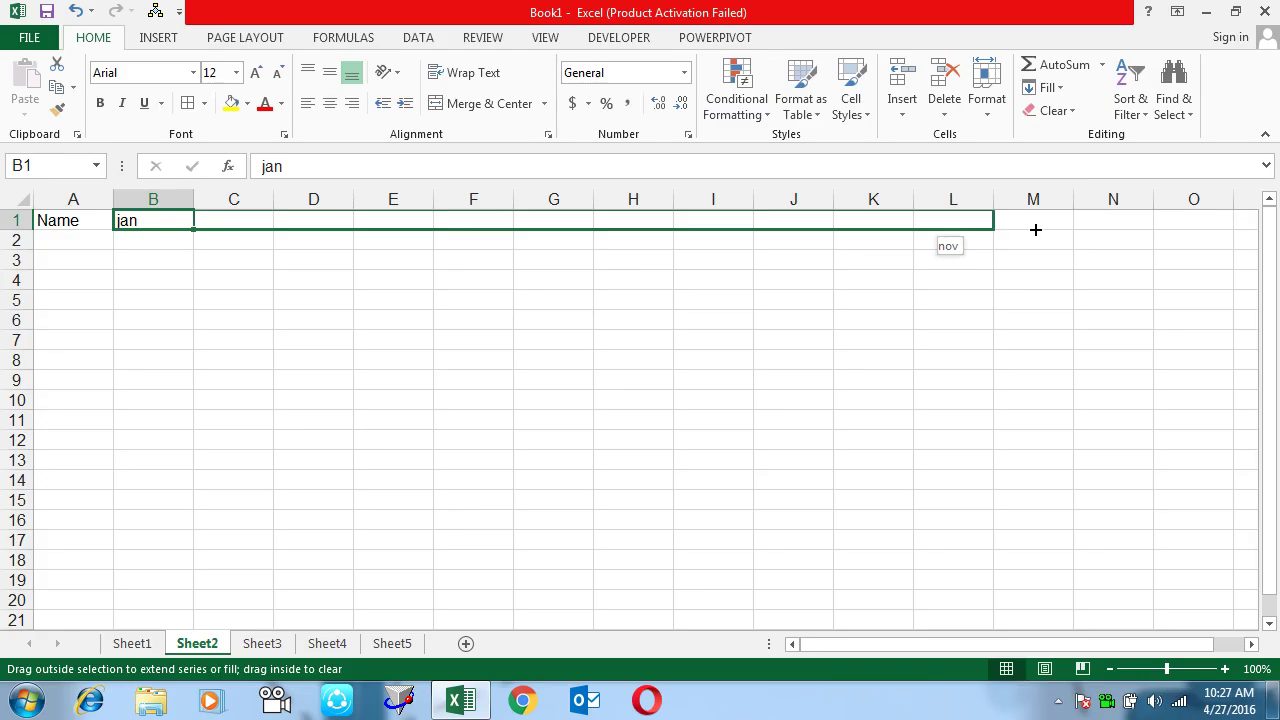
{"action": "left_click_drag", "start_coordinate": [992, 224], "coordinate": [1066, 224]}
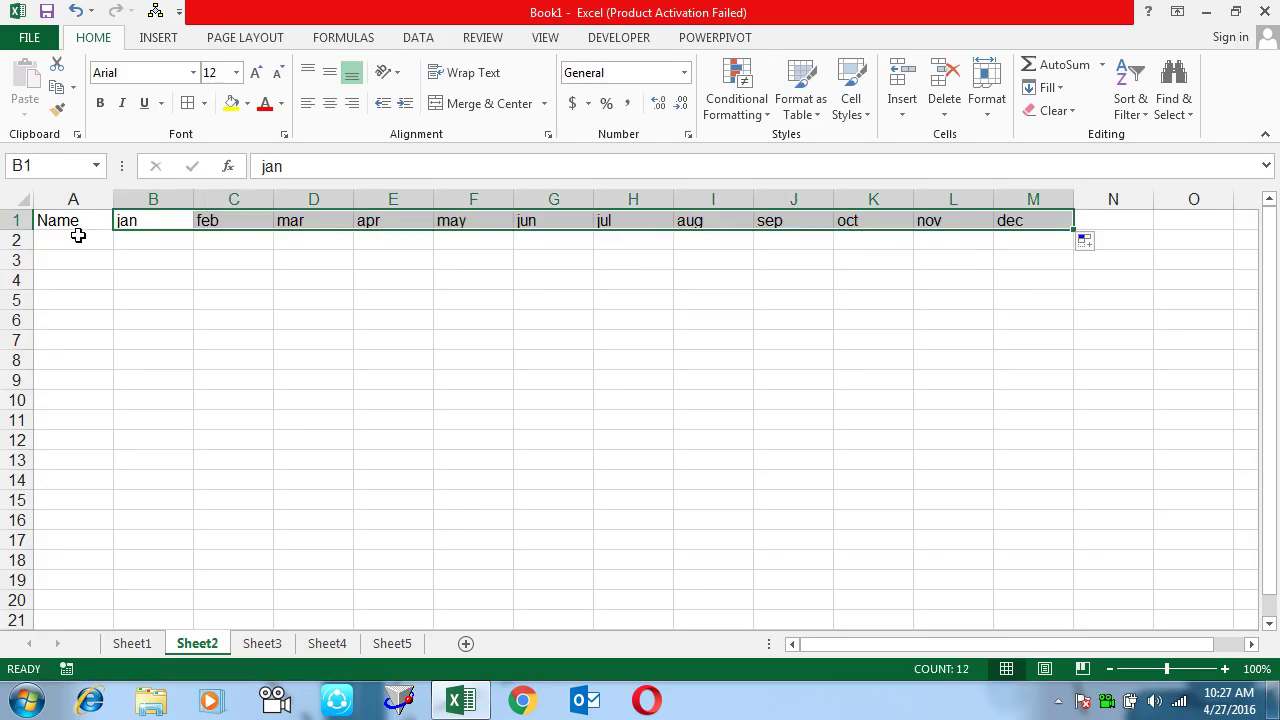
{"action": "right_click", "coordinate": [13, 220]}
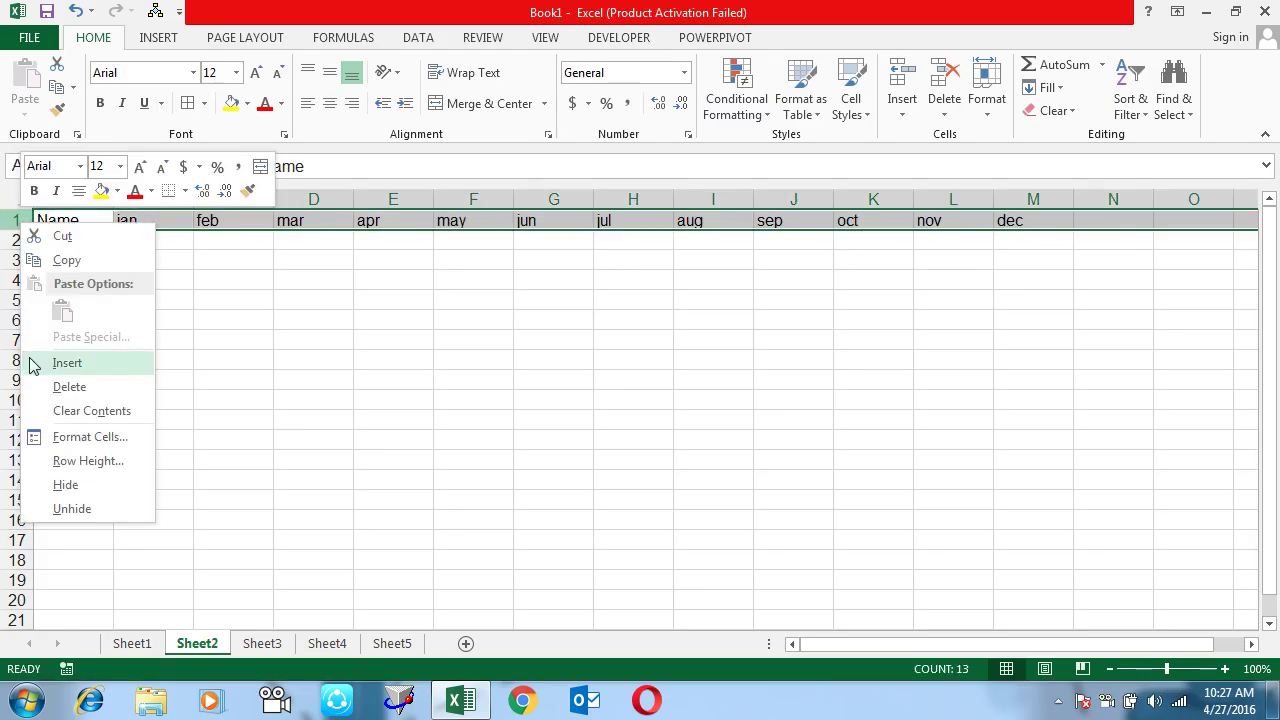
{"action": "left_click", "coordinate": [63, 362]}
{"action": "left_click", "coordinate": [606, 414]}
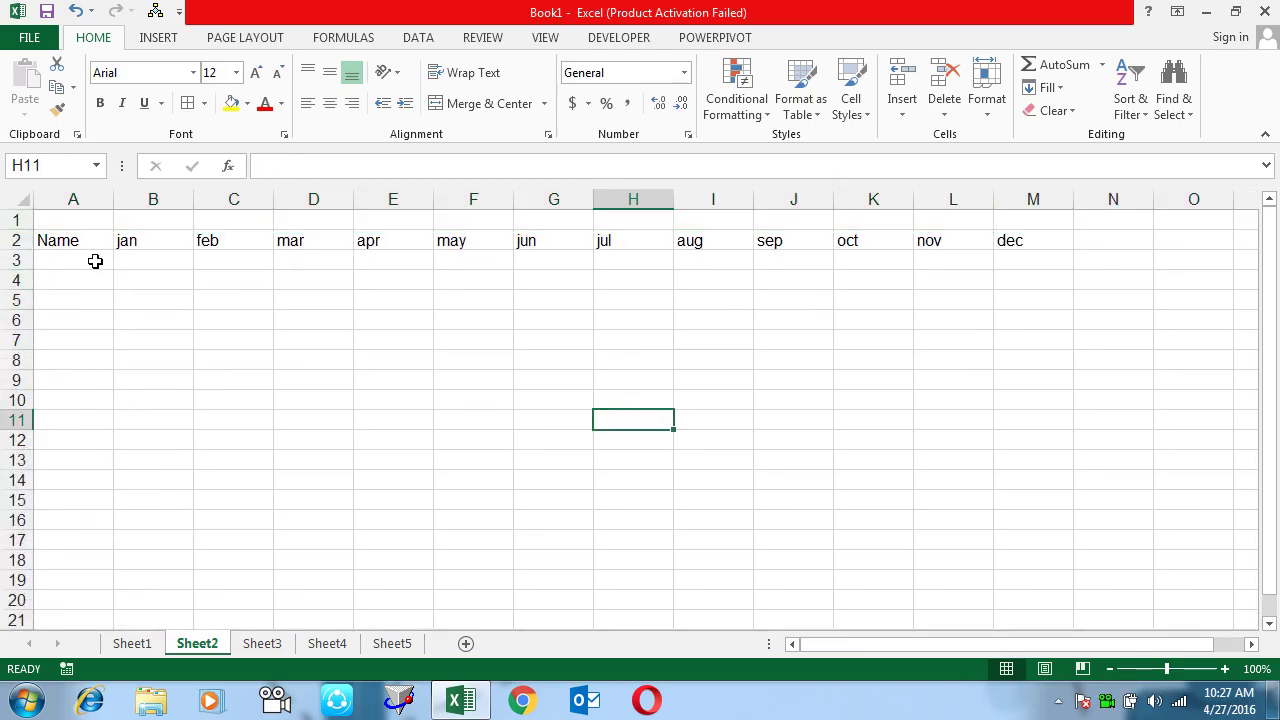
Fill B3:M14 with =RANDBETWEEN(10,90) in one entry.
{"action": "mouse_move", "coordinate": [135, 258]}
{"action": "left_mouse_down"}
{"action": "mouse_move", "coordinate": [1065, 383]}
{"action": "mouse_move", "coordinate": [1023, 479]}
{"action": "left_mouse_up"}
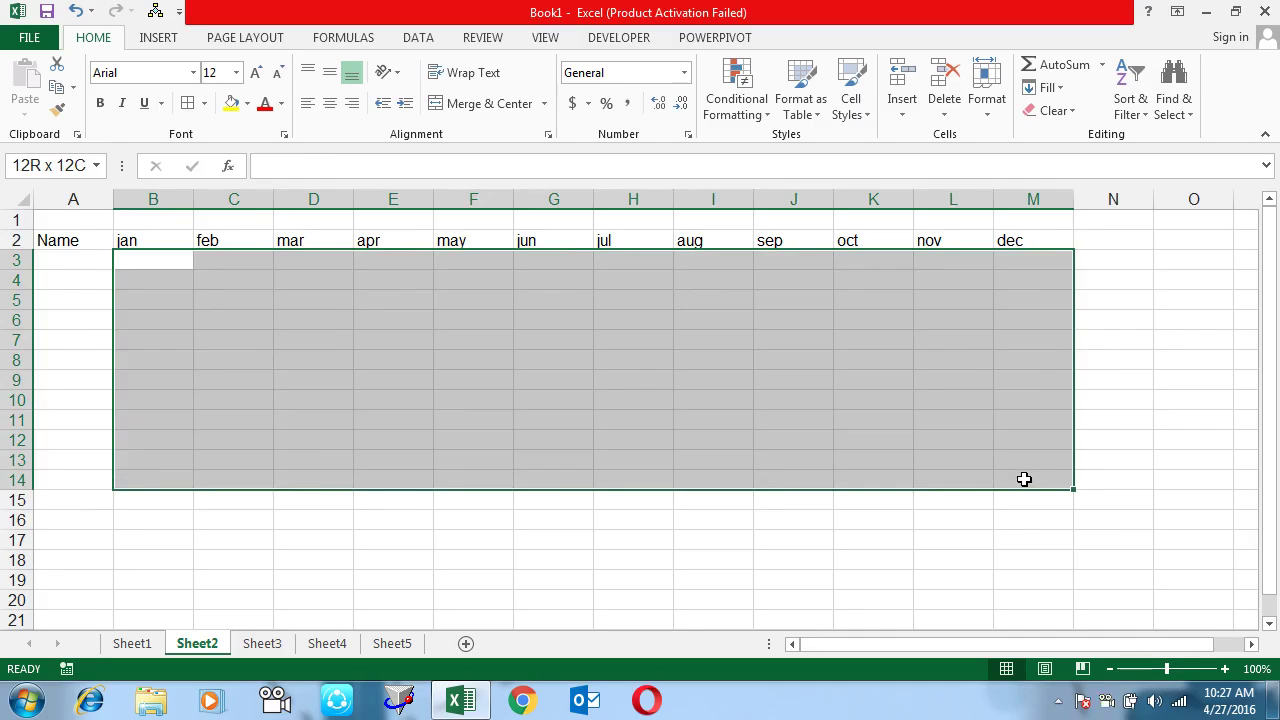
{"action": "type", "text": "d=ra"}
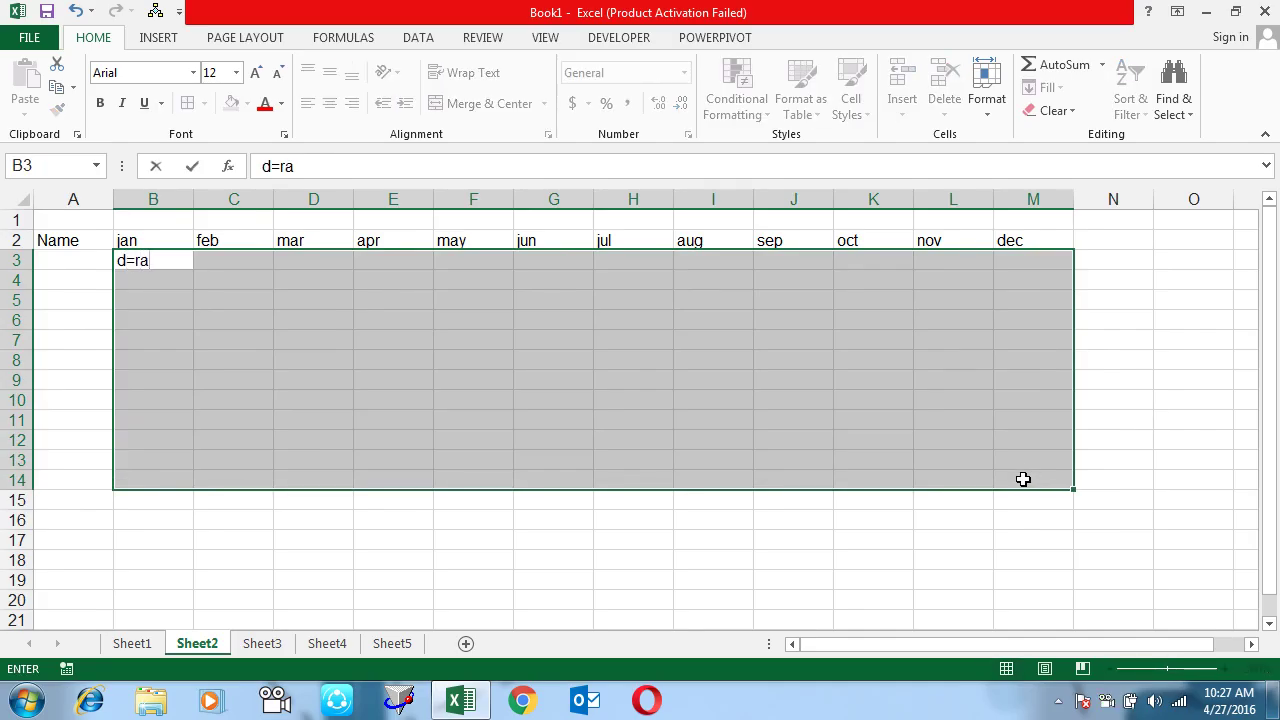
{"action": "key", "text": "BackSpace"}
{"action": "key", "text": "BackSpace"}
{"action": "key", "text": "BackSpace"}
{"action": "key", "text": "BackSpace"}
{"action": "type", "text": "=ra"}
{"action": "key", "text": "Down"}
{"action": "key", "text": "Down"}
{"action": "key", "text": "Tab"}
{"action": "type", "text": "10,90)"}
{"action": "key", "text": "ctrl+Return"}
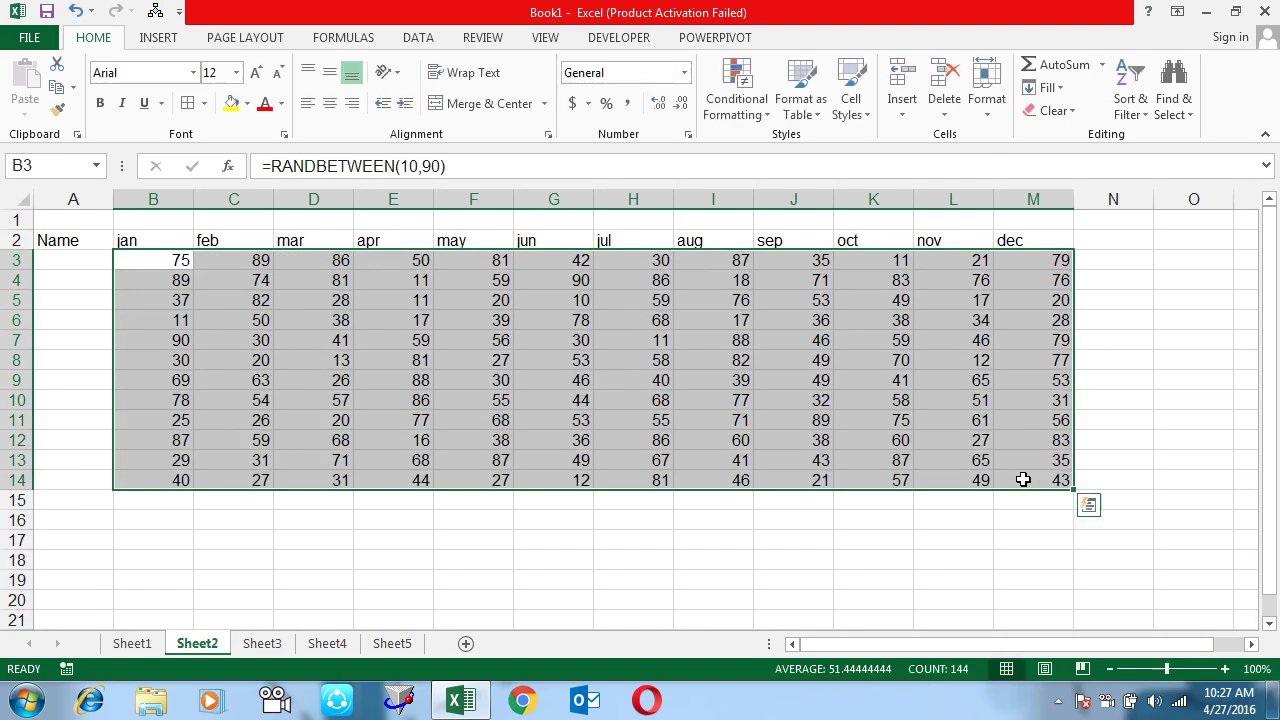
Convert the random numbers in B3:M14 to fixed values.
{"action": "key", "text": "ctrl+c"}
{"action": "key", "text": "ctrl+alt+v"}
{"action": "key", "text": "v"}
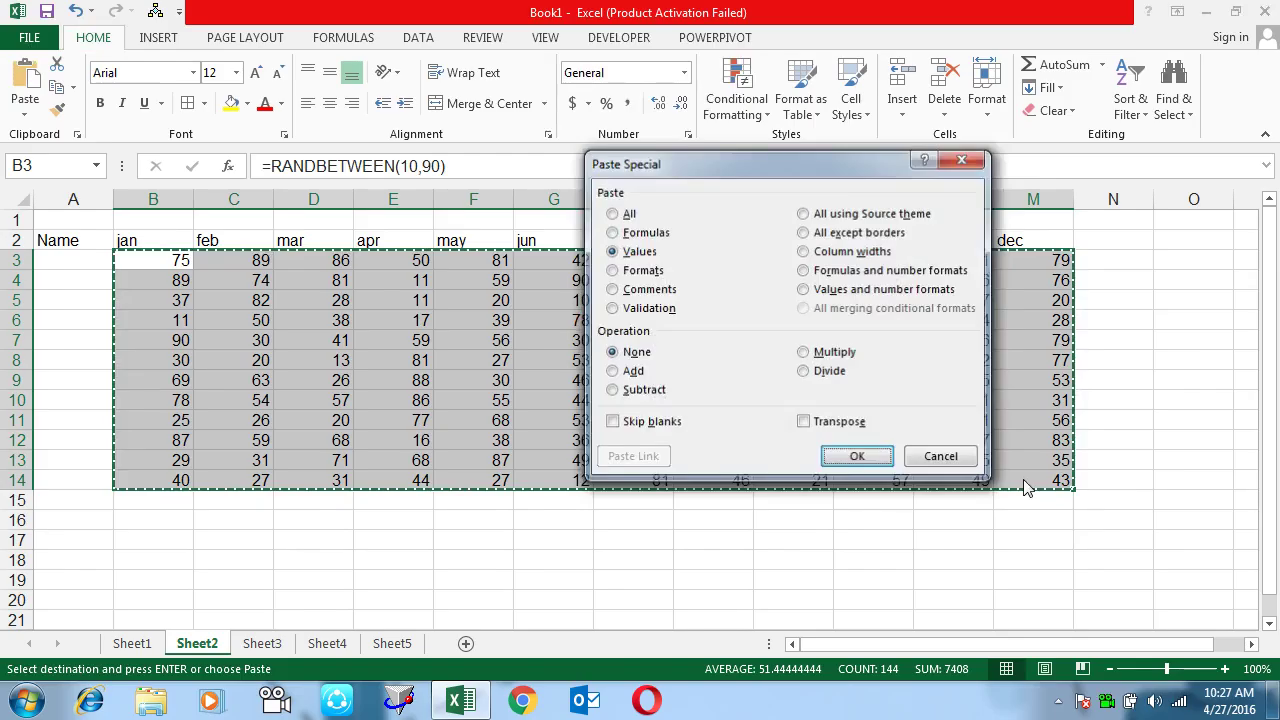
{"action": "key", "text": "Return"}
Enter sandeep in A3 and fill it down column A to row 14.
{"action": "key", "text": "Left"}
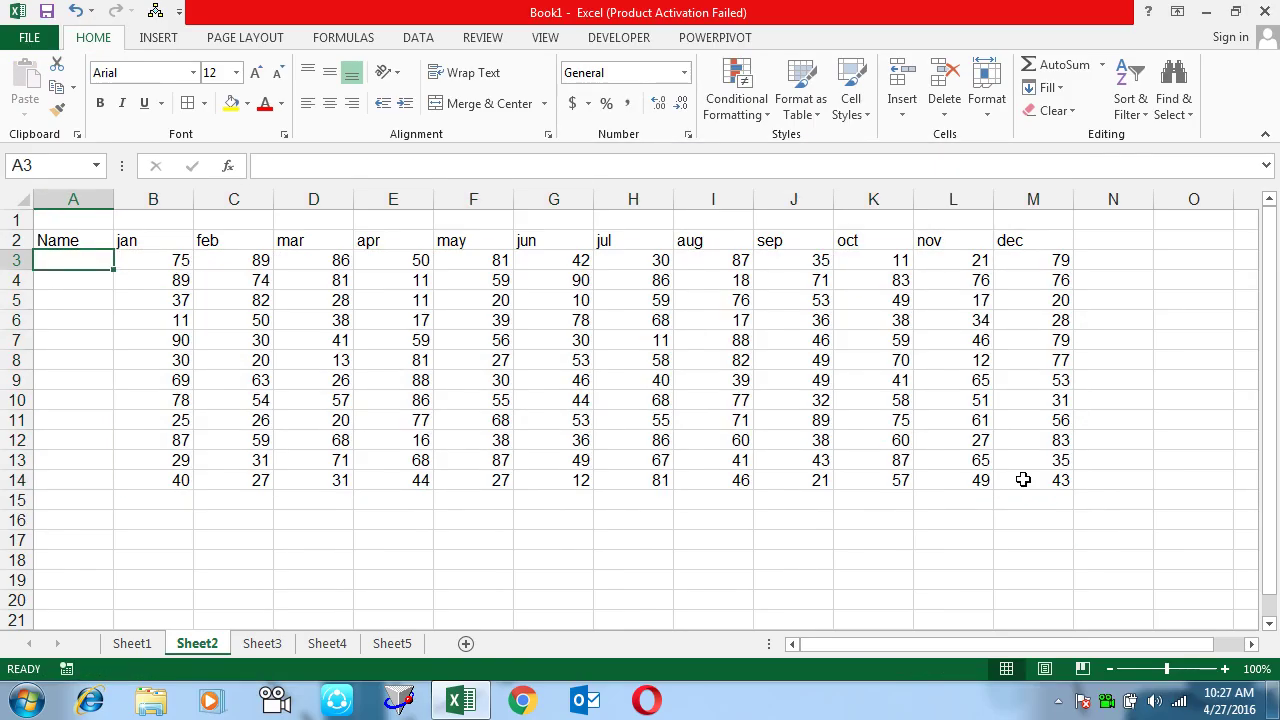
{"action": "type", "text": "sandeep"}
{"action": "key", "text": "Return"}
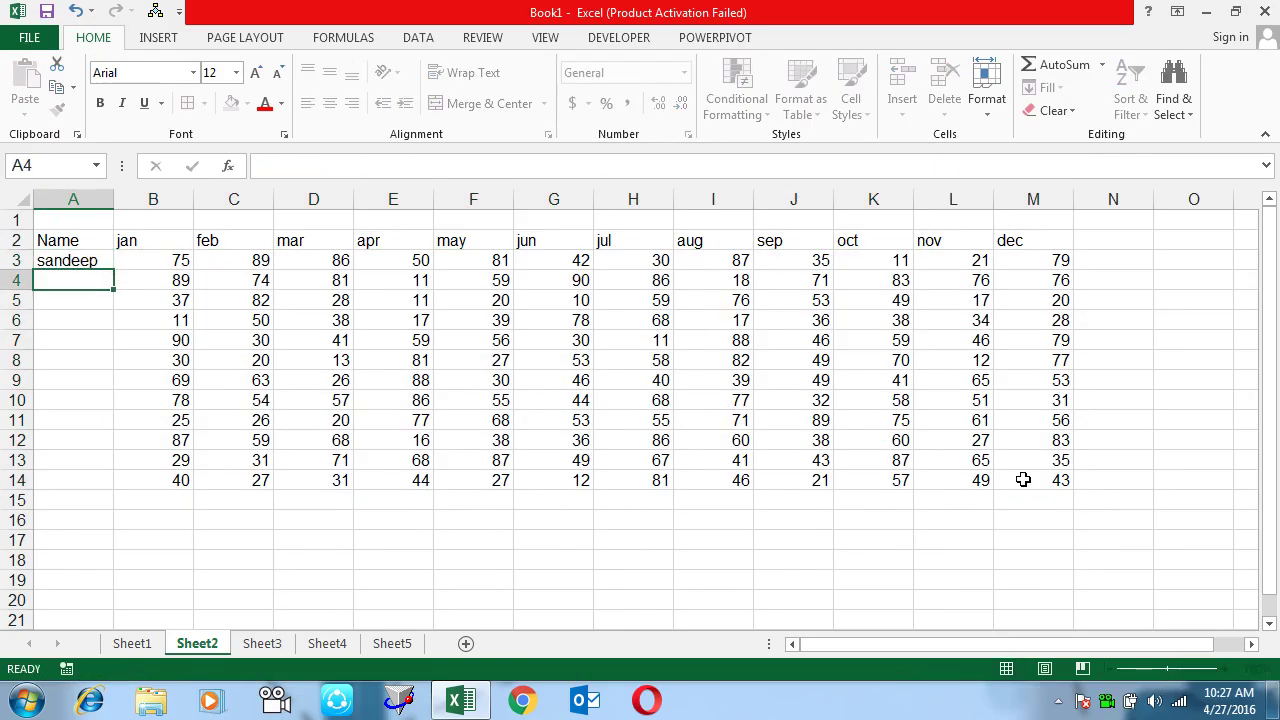
{"action": "key", "text": "Up"}
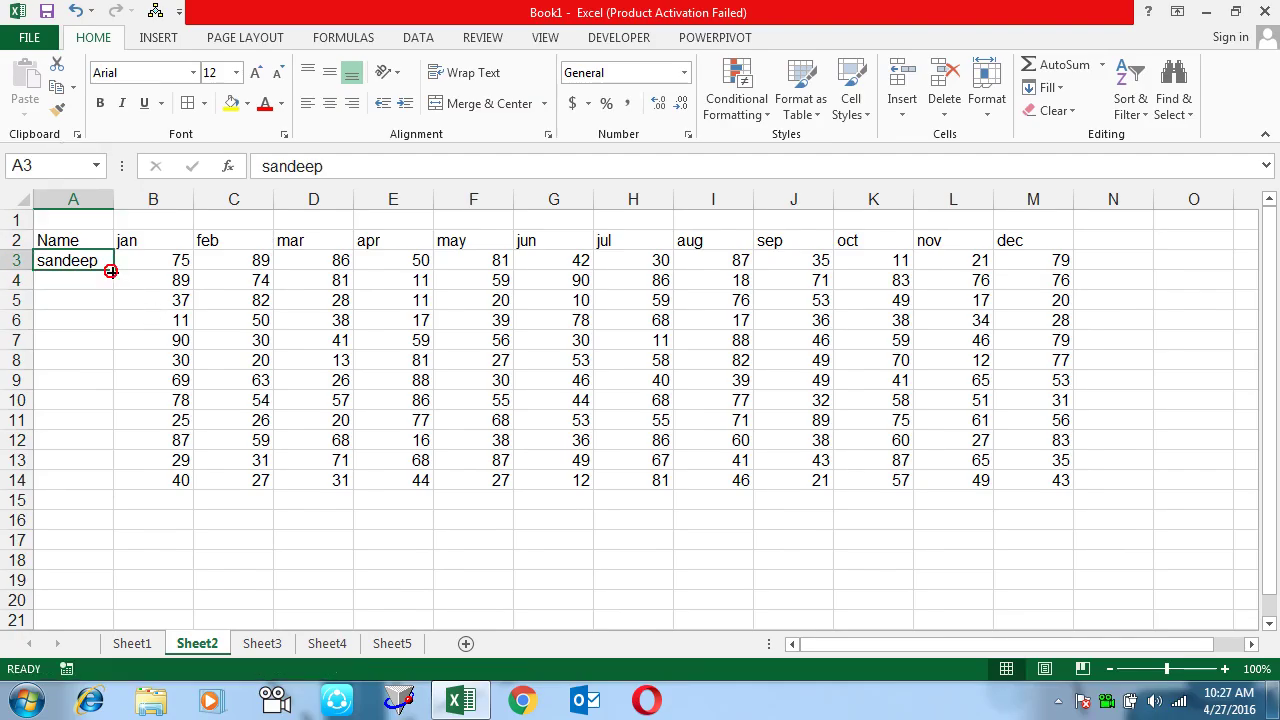
{"action": "double_click", "coordinate": [110, 270]}
AutoFit the column widths of the table A2:M14.
{"action": "key", "text": "Up"}
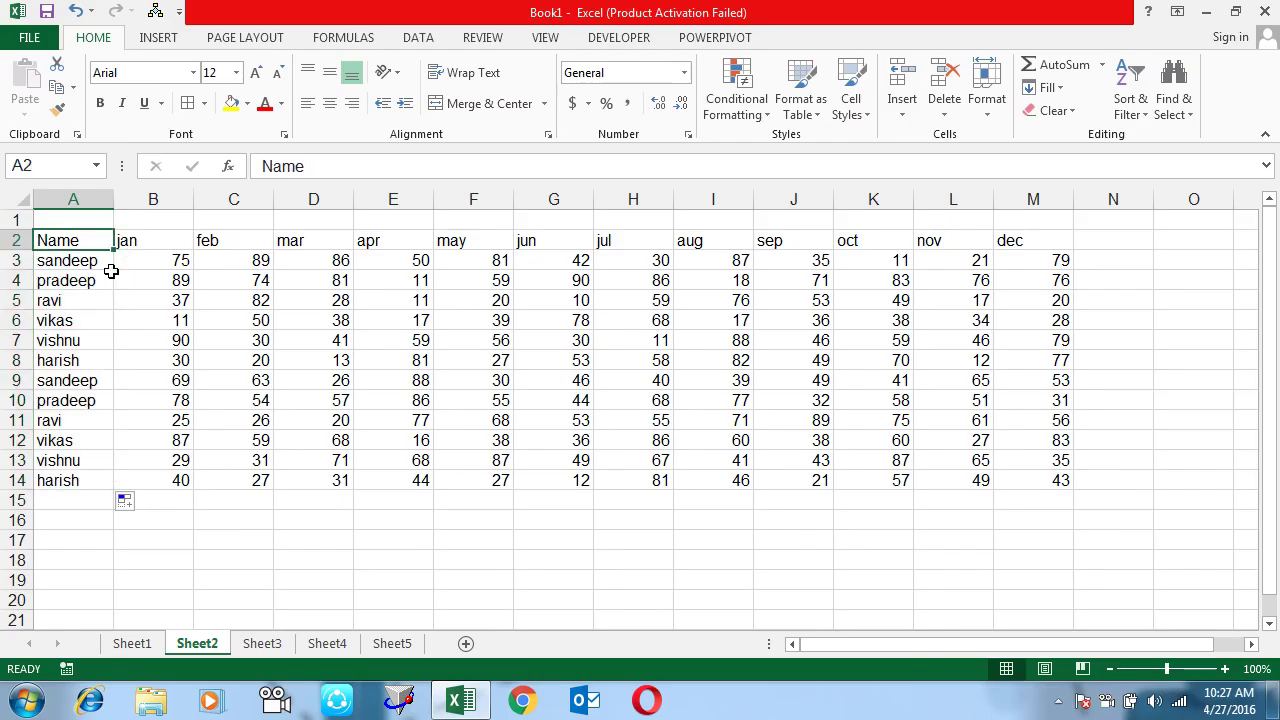
{"action": "key", "text": "ctrl+shift+Right"}
{"action": "key", "text": "ctrl+shift+Down"}
{"action": "key", "text": "alt"}
{"action": "key", "text": "h"}
{"action": "key", "text": "o"}
{"action": "key", "text": "i"}
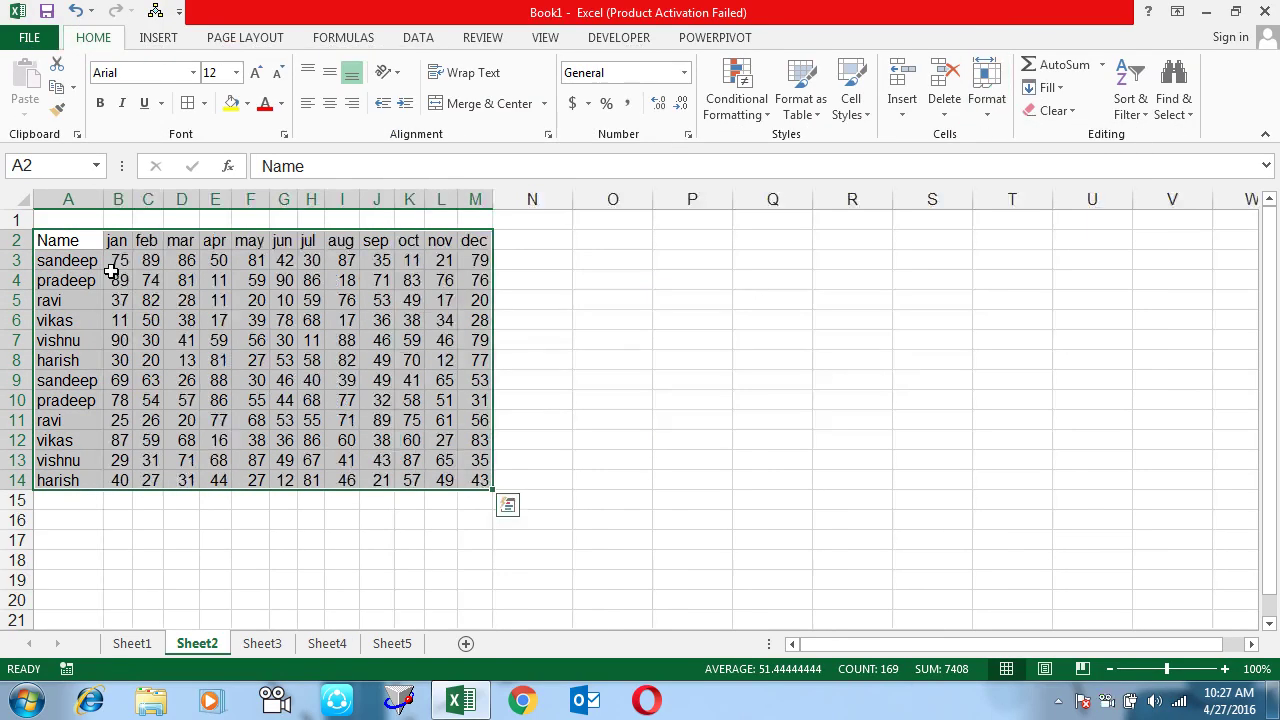
{"action": "key", "text": "Right"}
{"action": "key", "text": "Right"}
{"action": "key", "text": "Right"}
{"action": "key", "text": "Right"}
{"action": "key", "text": "Right"}
{"action": "key", "text": "Right"}
{"action": "key", "text": "Right"}
{"action": "key", "text": "Right"}
{"action": "key", "text": "Right"}
{"action": "key", "text": "Right"}
{"action": "key", "text": "Right"}
{"action": "key", "text": "Right"}
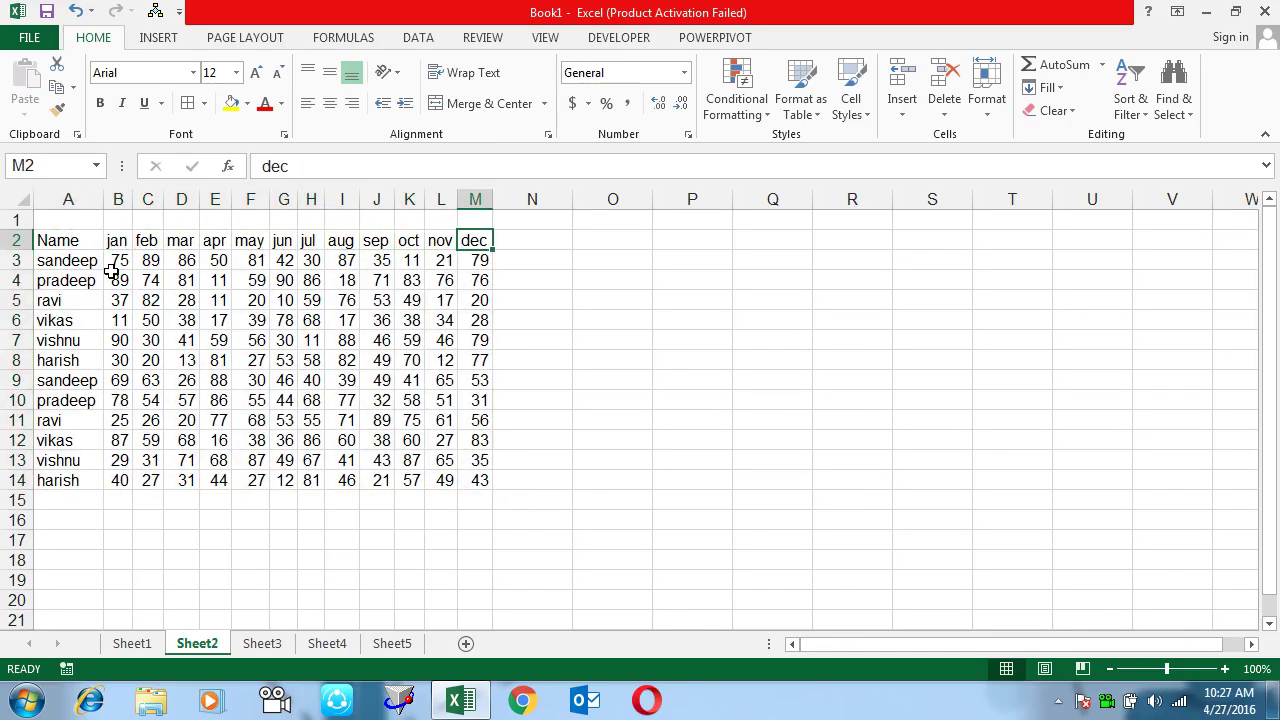
{"action": "key", "text": "Right"}
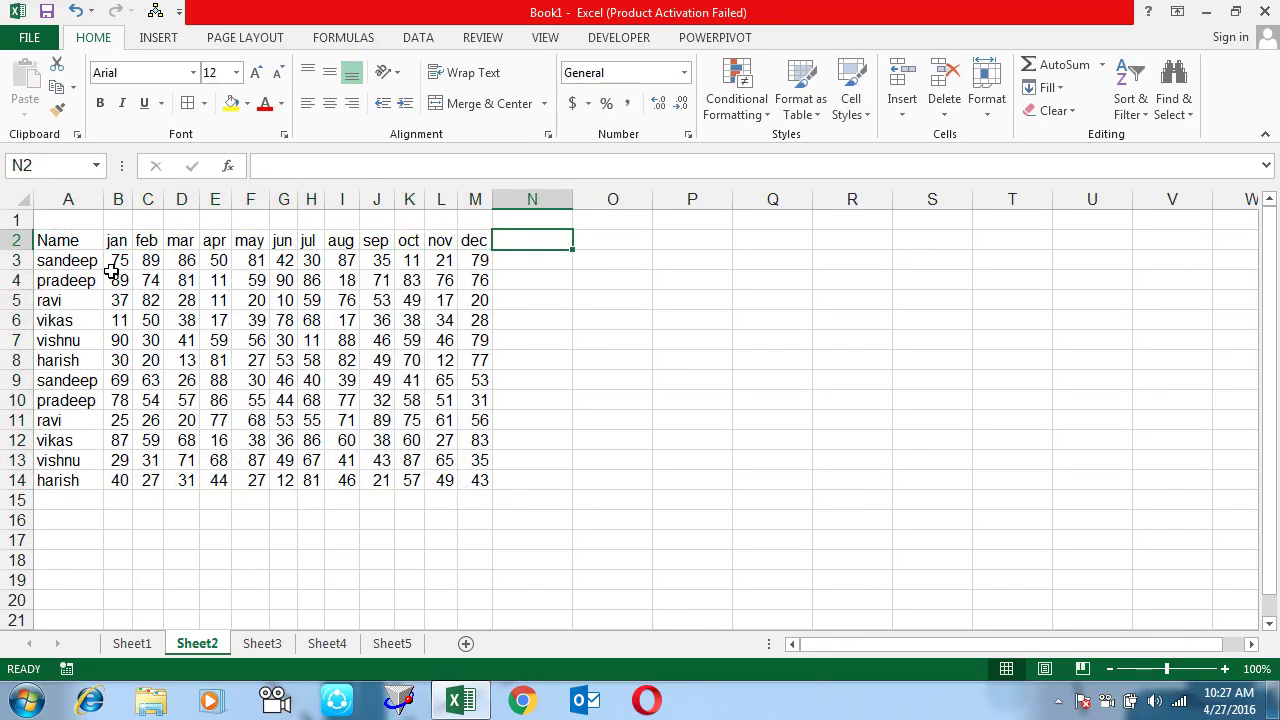
Type Total Sales into N2 beside the dec column, then select N1.
{"action": "type", "text": "Total "}
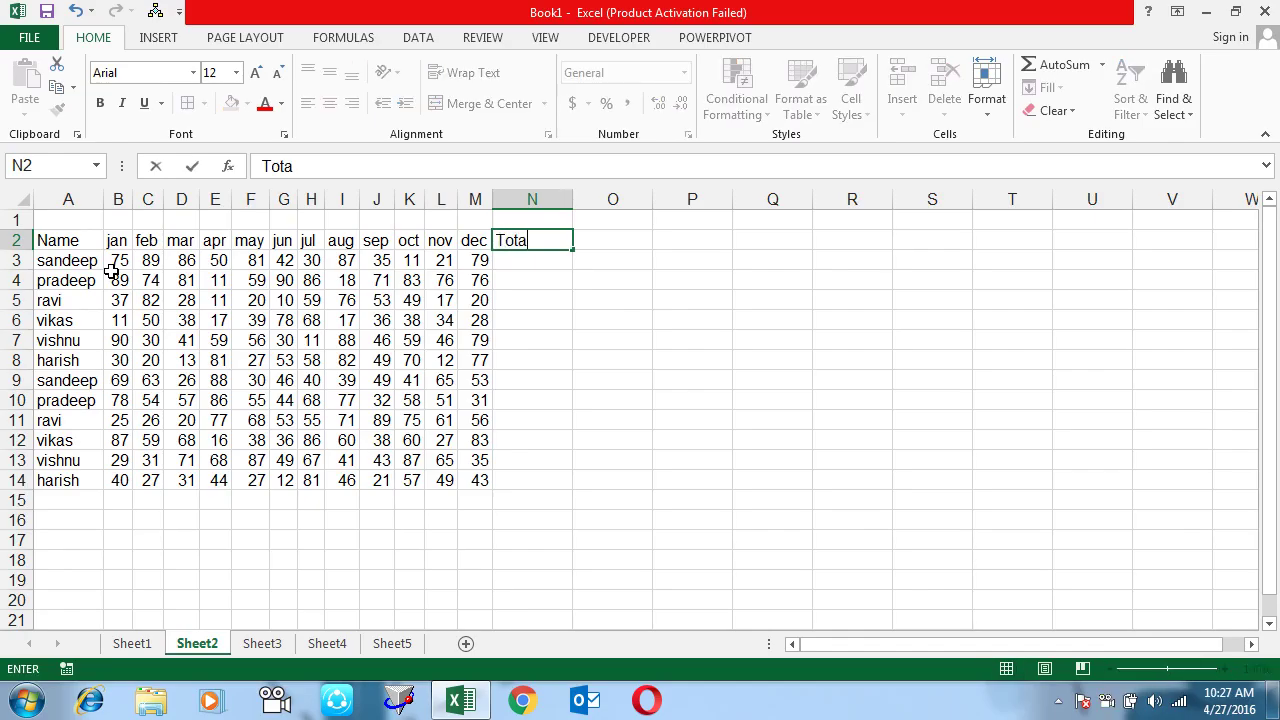
{"action": "type", "text": "Sales"}
{"action": "key", "text": "Return"}
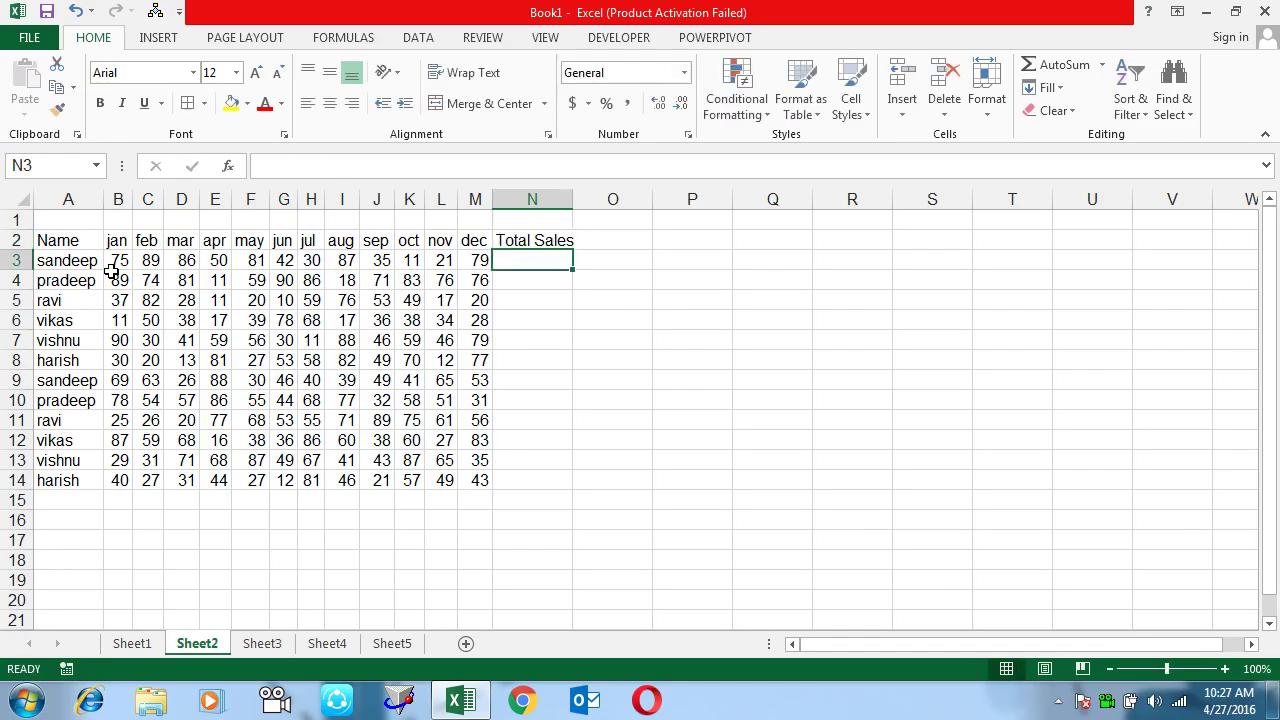
{"action": "key", "text": "Up"}
{"action": "key", "text": "Up"}
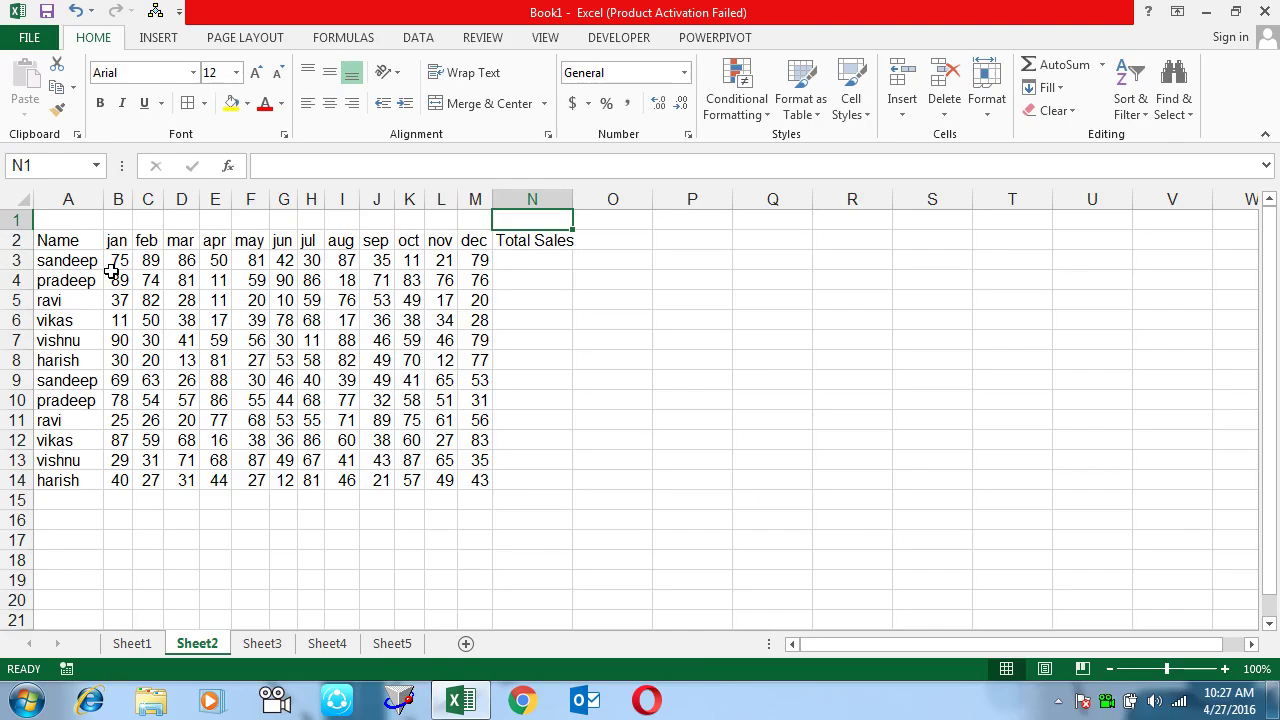
{"action": "left_click", "coordinate": [418, 37]}
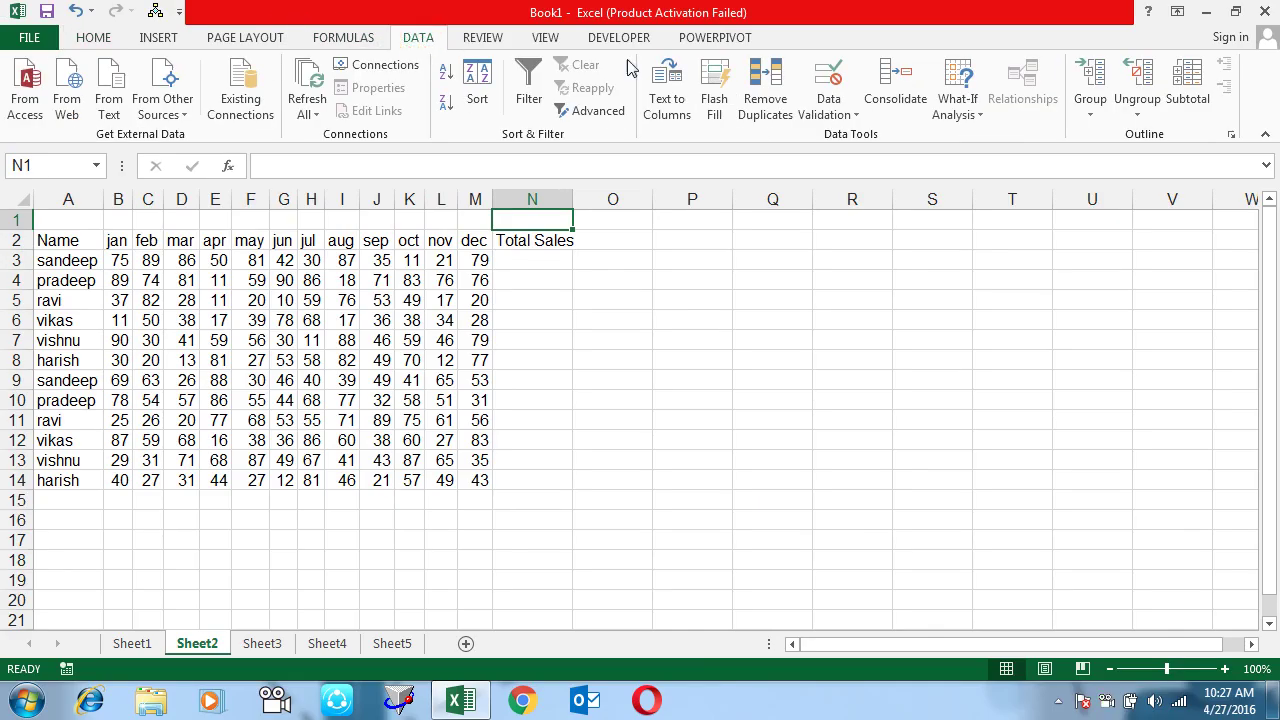
Give N1 a List validation sourced from the month headings B2:M2.
{"action": "left_click", "coordinate": [836, 84]}
{"action": "left_click", "coordinate": [750, 270]}
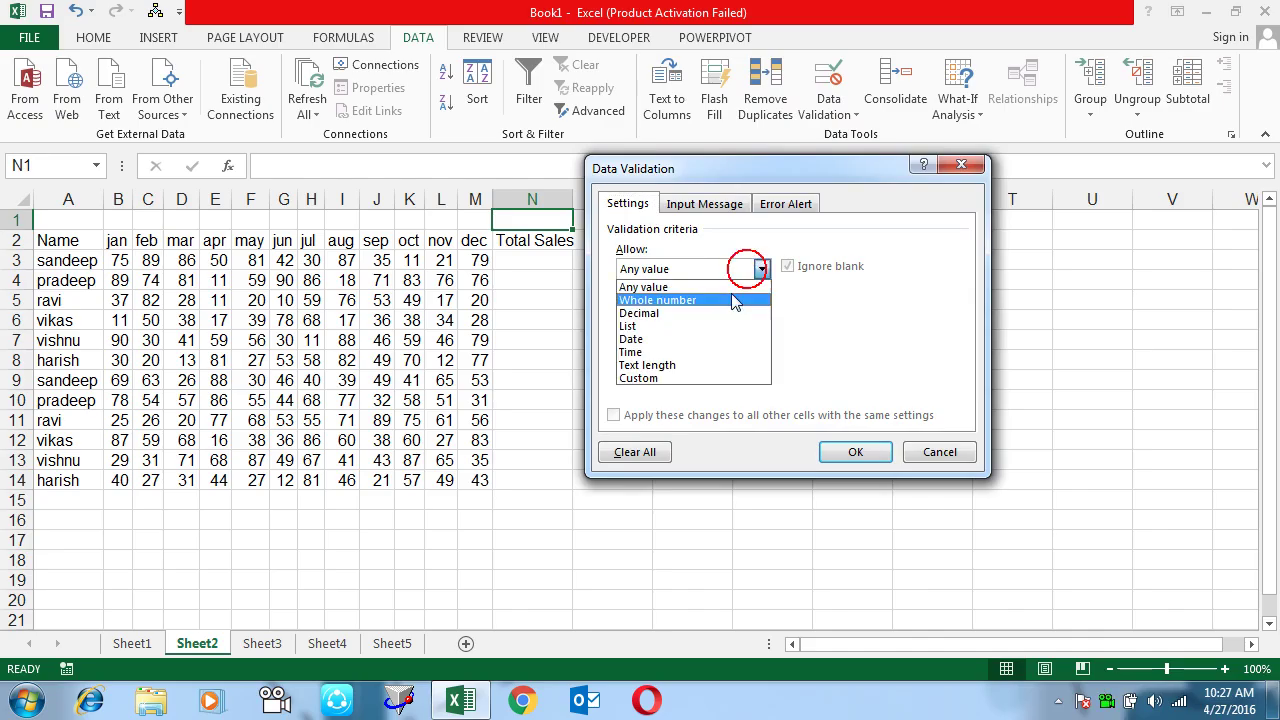
{"action": "left_click", "coordinate": [728, 326]}
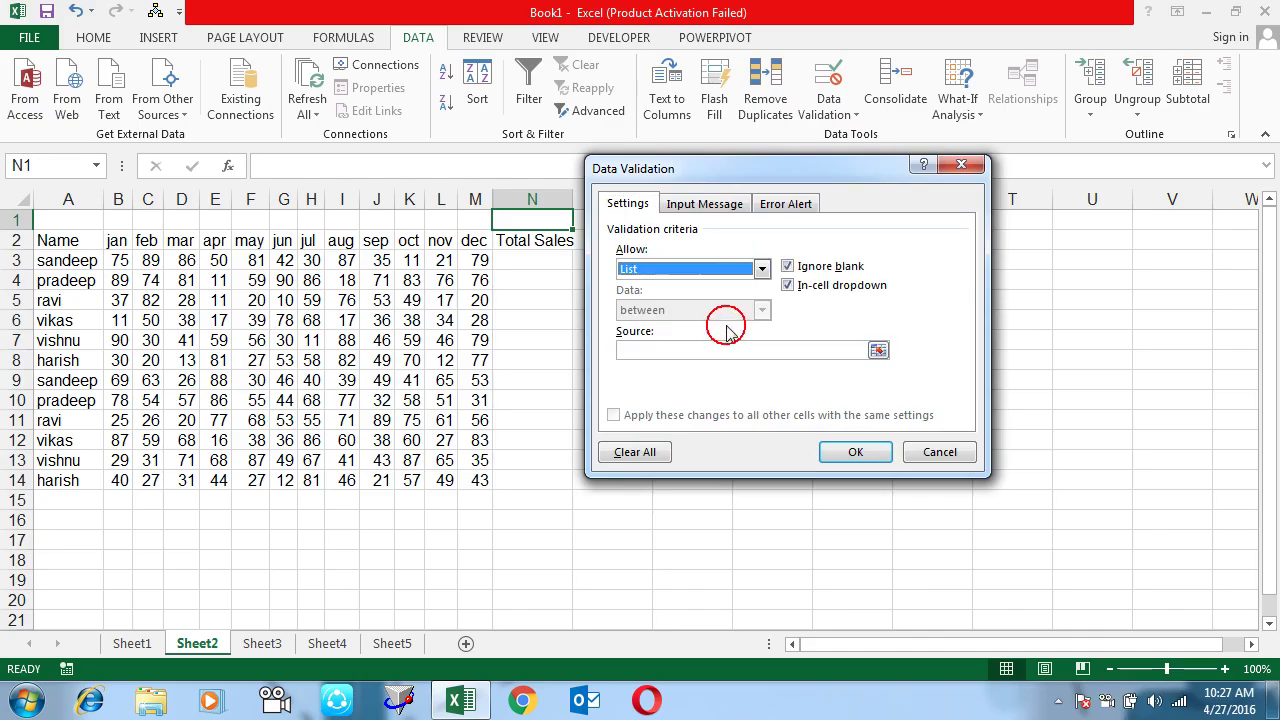
{"action": "left_click", "coordinate": [877, 350]}
{"action": "left_click_drag", "start_coordinate": [111, 241], "coordinate": [475, 238]}
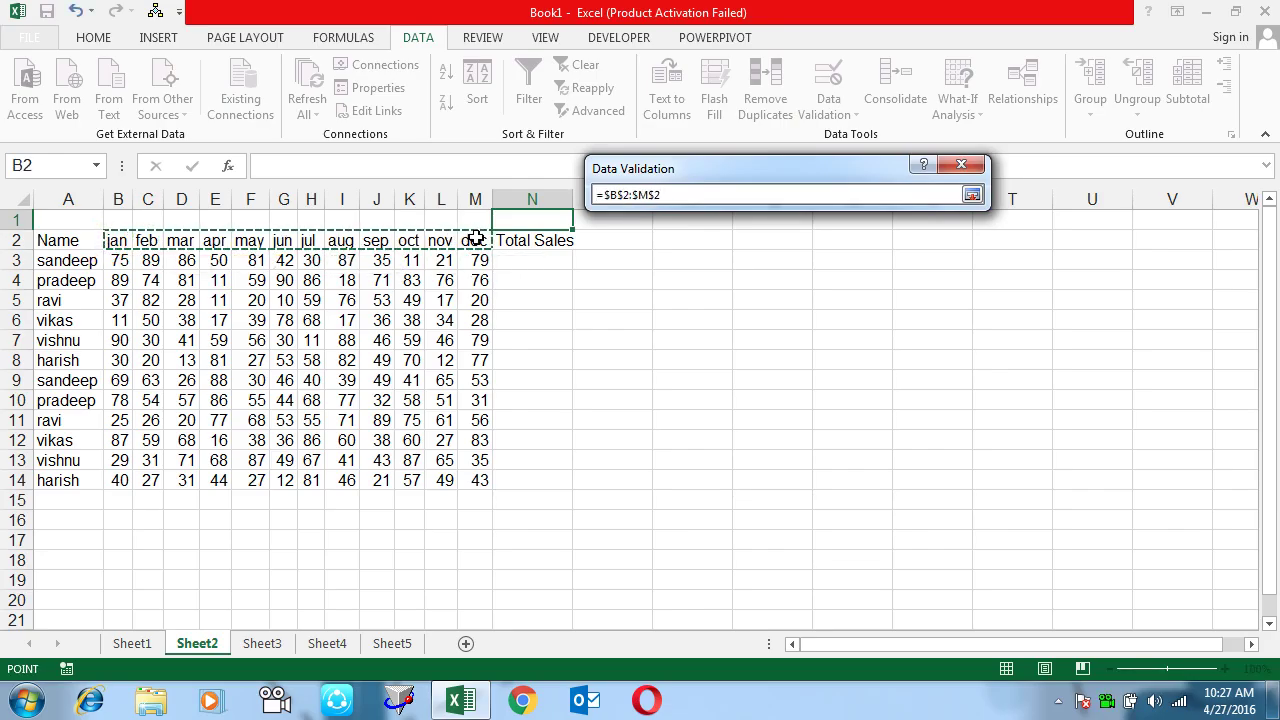
{"action": "key", "text": "Return"}
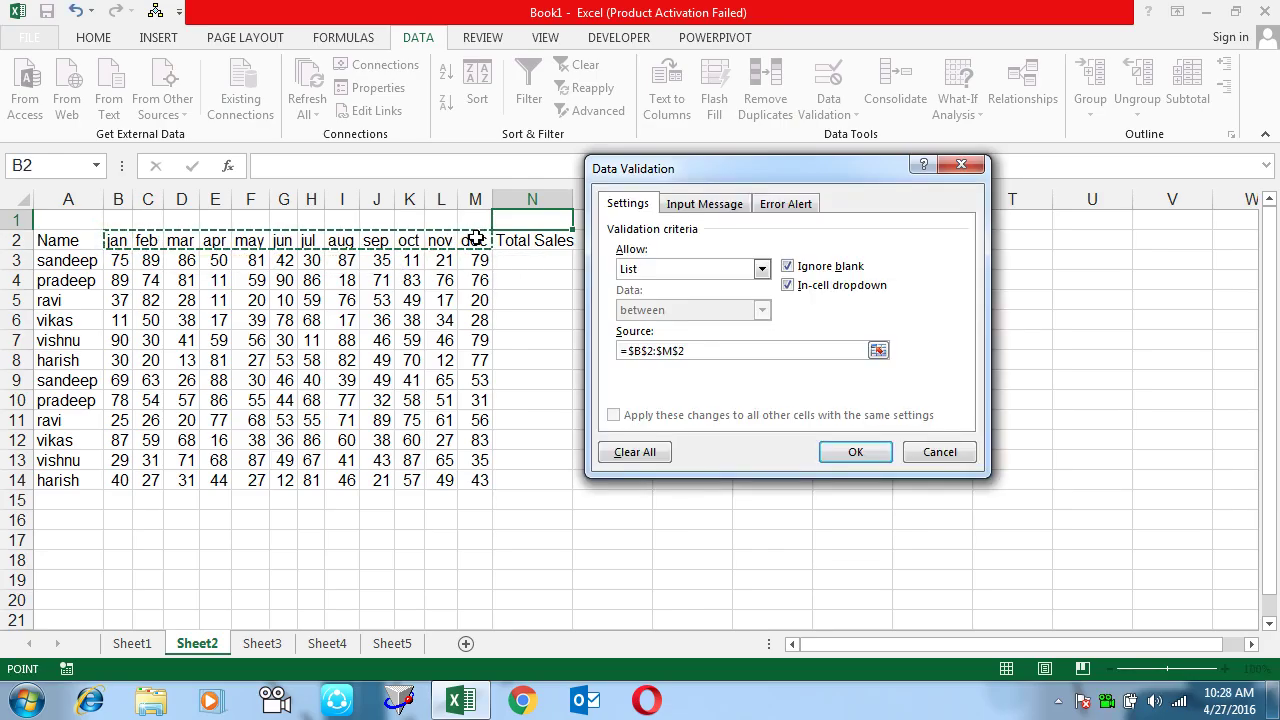
{"action": "key", "text": "Return"}
Set N1 to jun, check the first row's jan-to-jun total, and begin N3's SUM formula.
{"action": "left_click", "coordinate": [582, 219]}
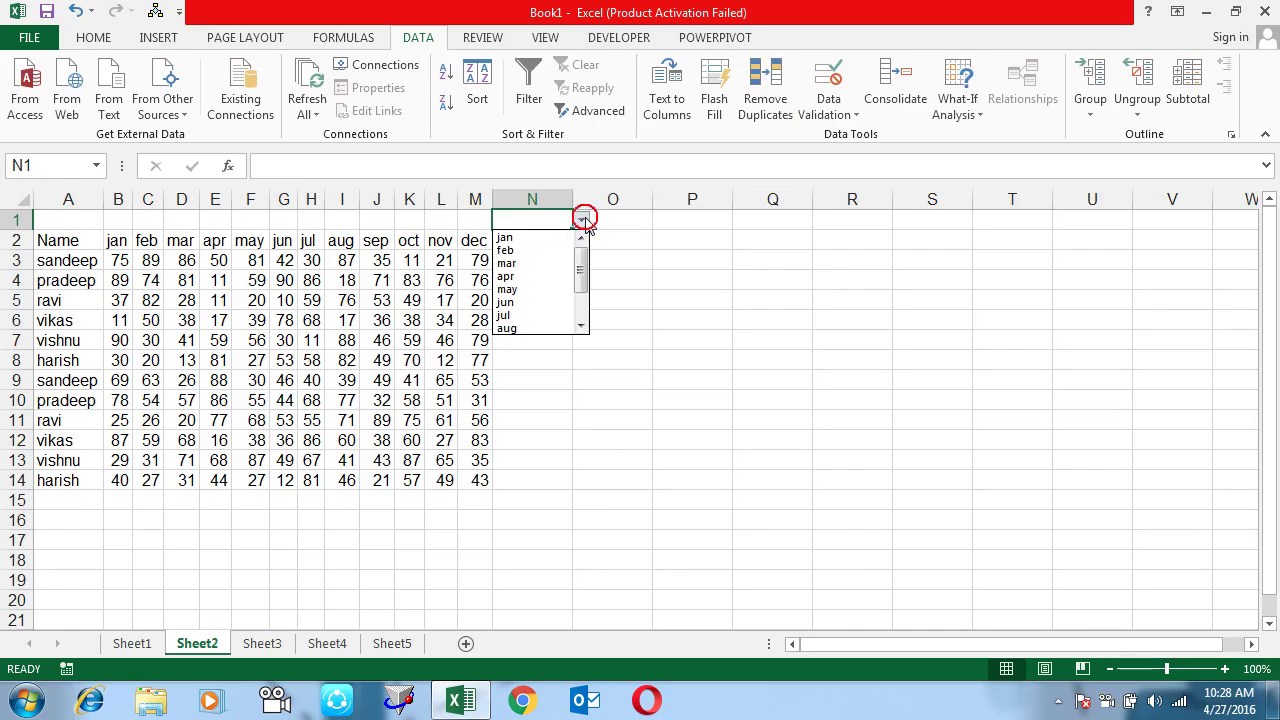
{"action": "left_click", "coordinate": [557, 250]}
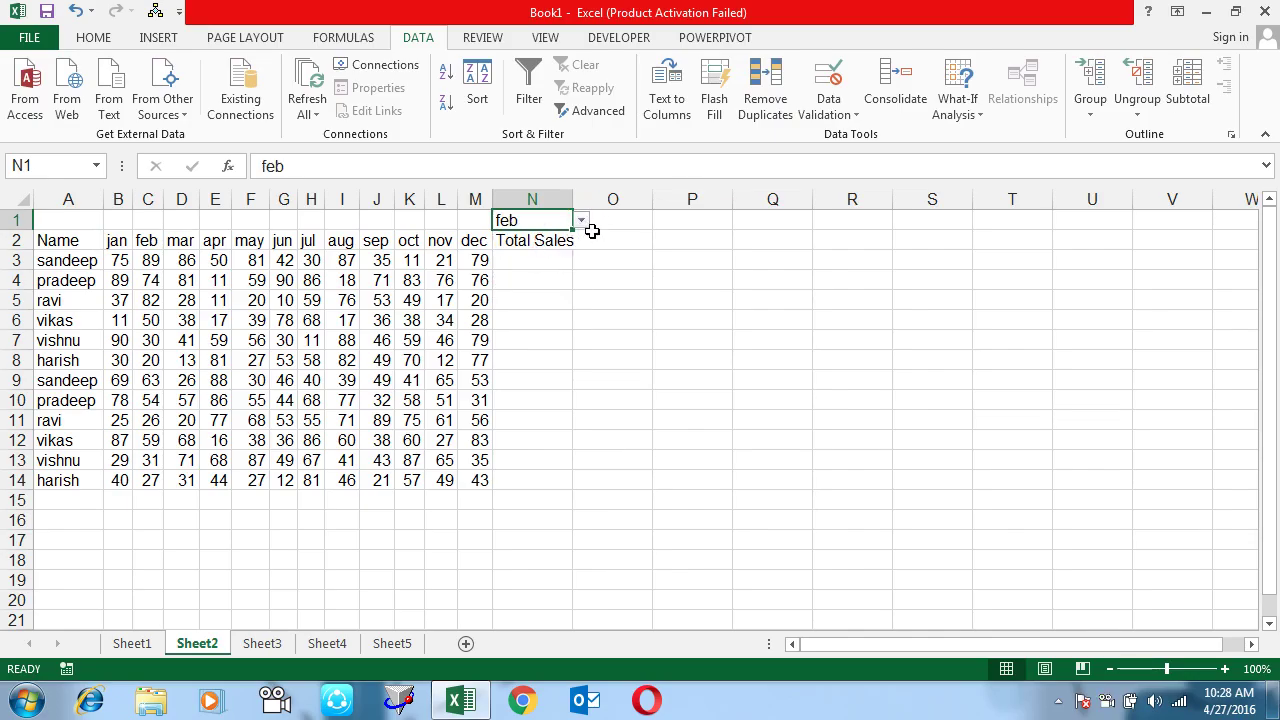
{"action": "left_click", "coordinate": [582, 221]}
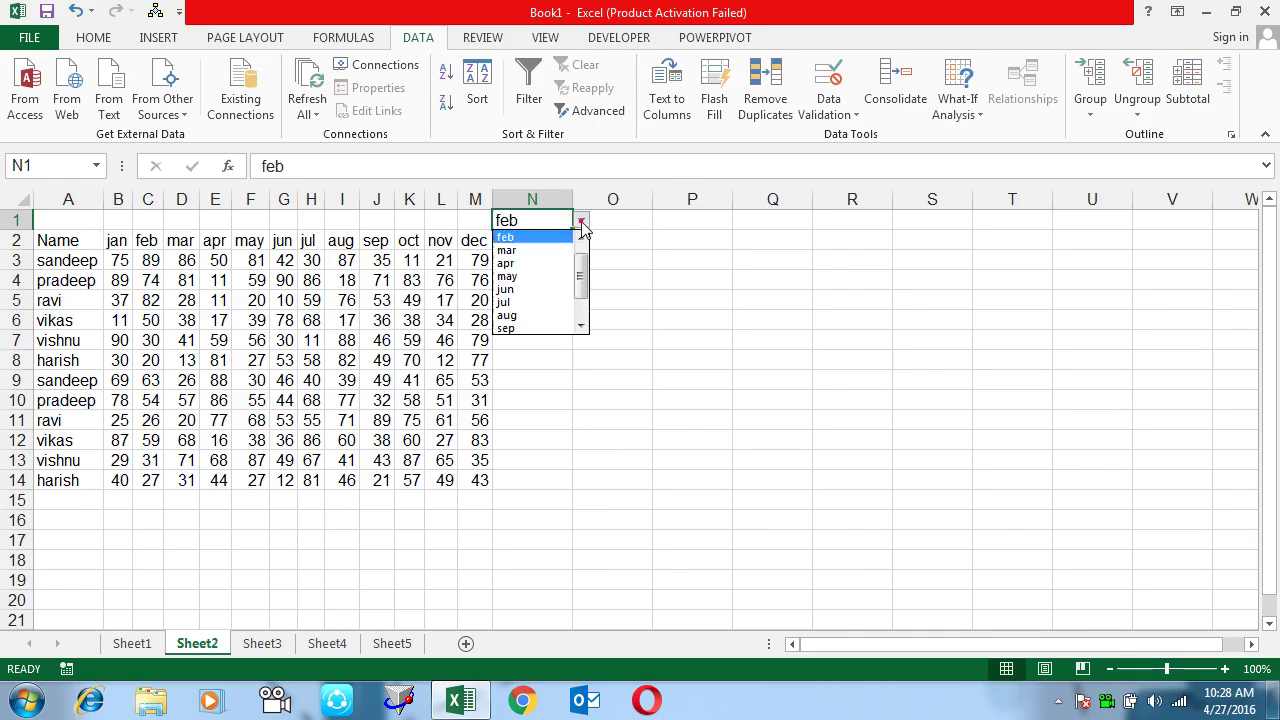
{"action": "left_click", "coordinate": [557, 290]}
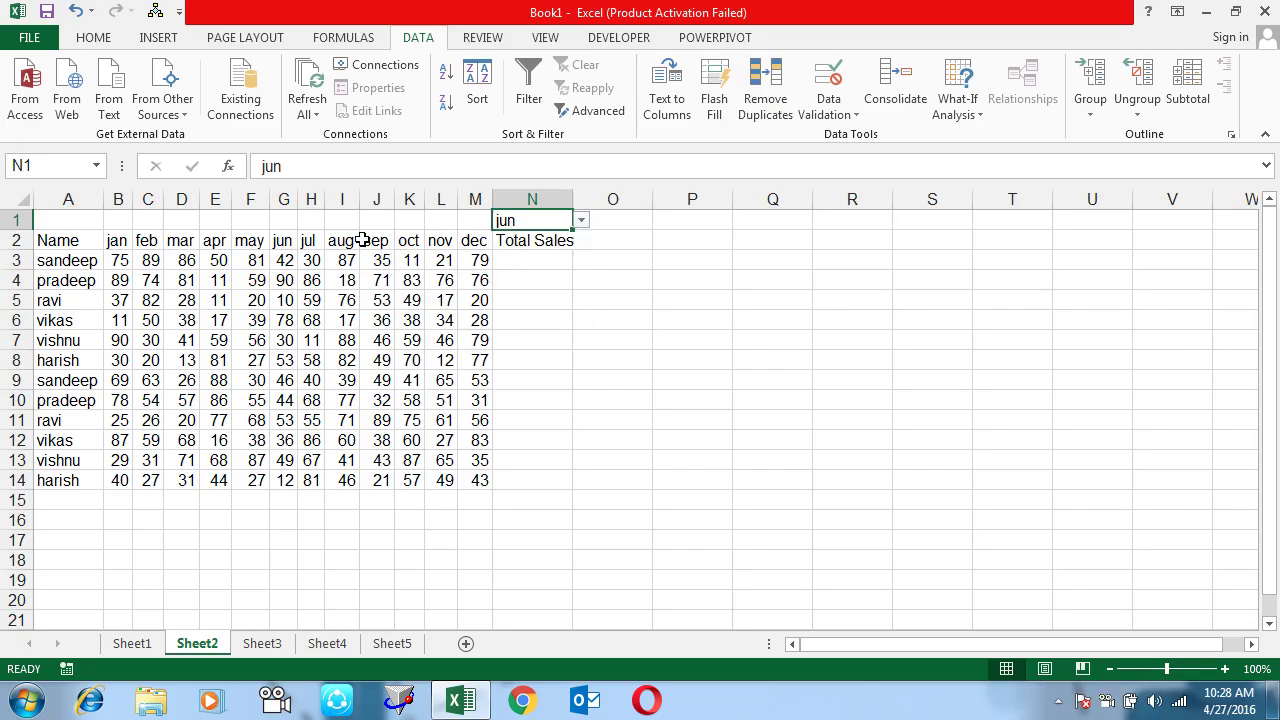
{"action": "left_click_drag", "start_coordinate": [116, 260], "coordinate": [289, 260]}
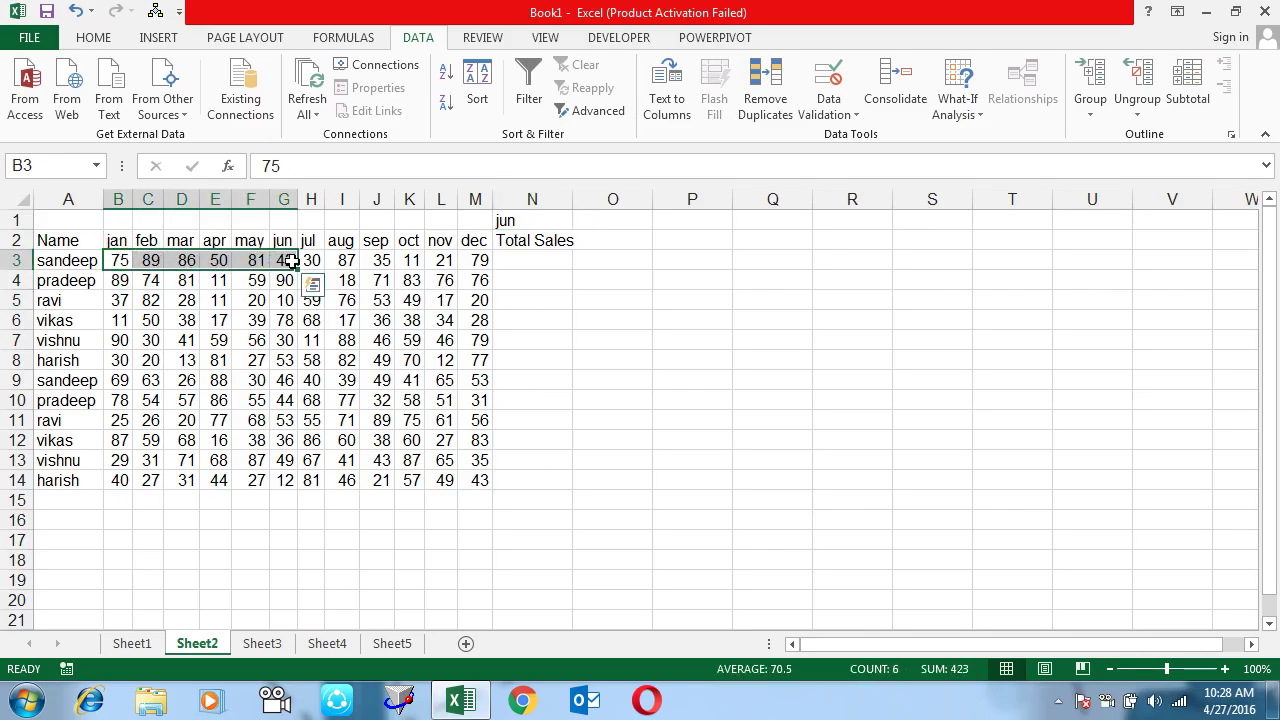
{"action": "left_click", "coordinate": [534, 257]}
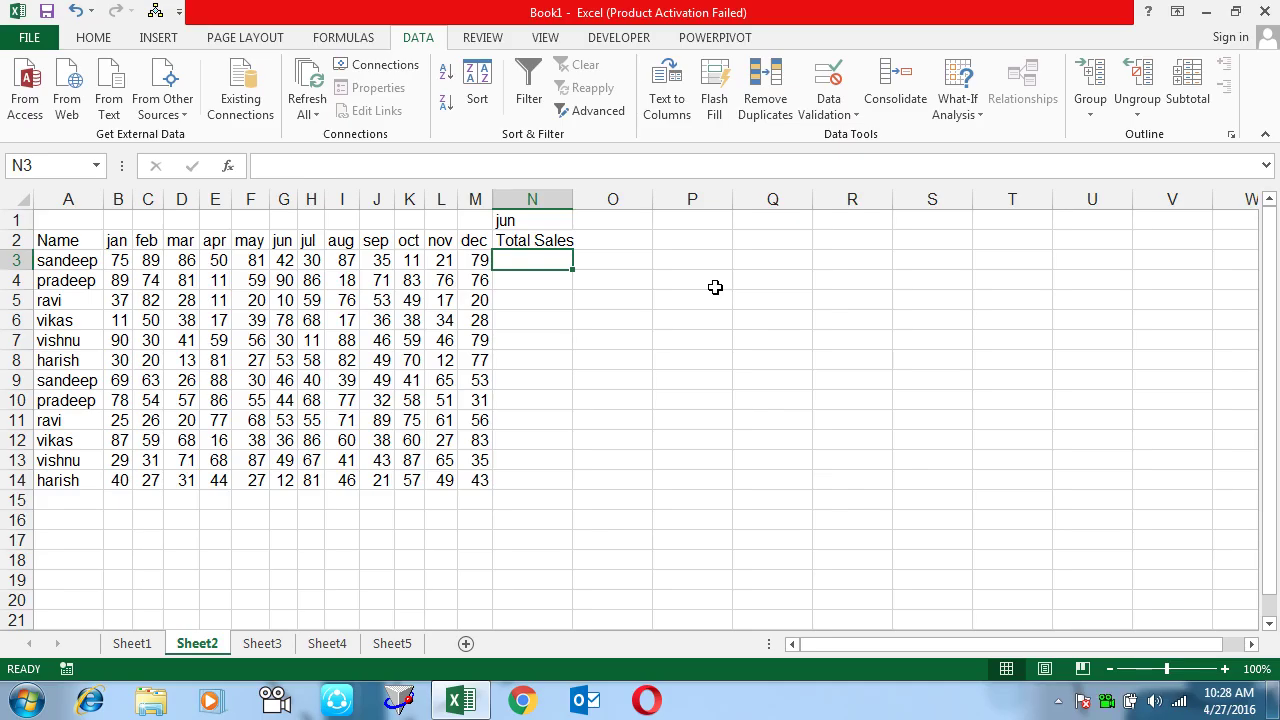
{"action": "type", "text": "="}
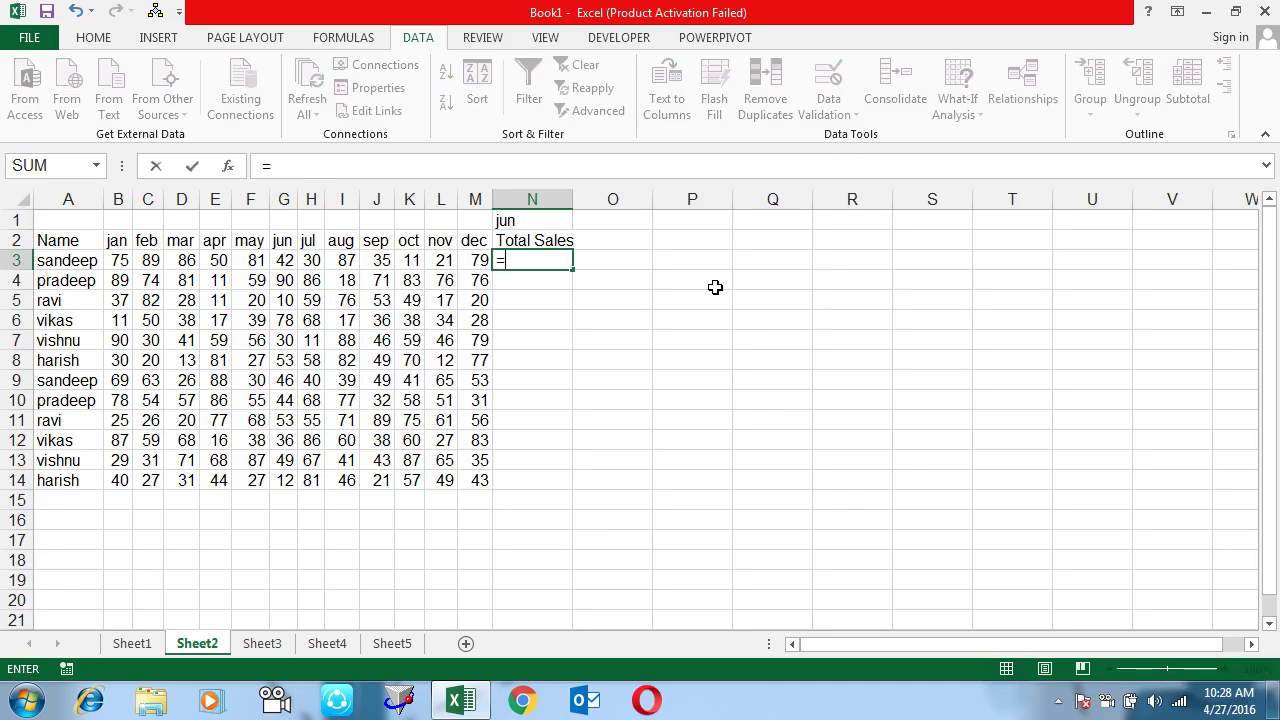
{"action": "type", "text": "sum"}
Build N3's formula as SUM(OFFSET(A2,1,1,1, … ) up to the width argument.
{"action": "key", "text": "Tab"}
{"action": "type", "text": "of"}
{"action": "key", "text": "Tab"}
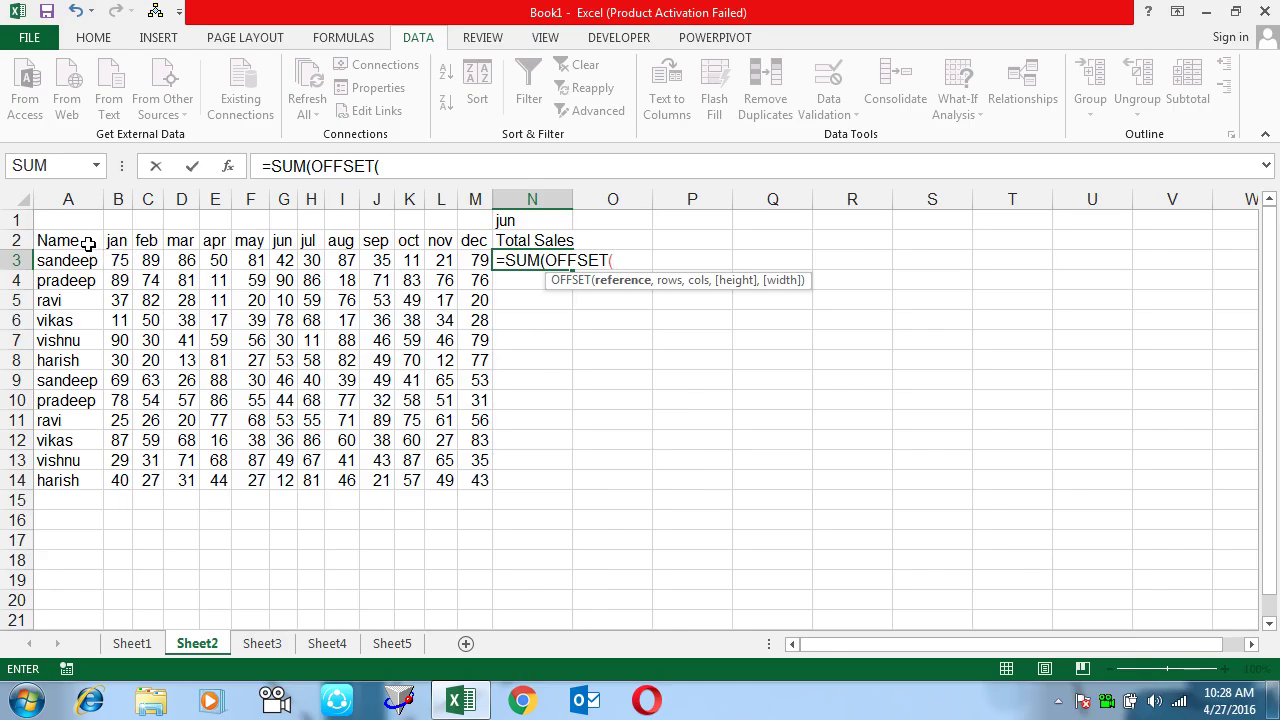
{"action": "left_click", "coordinate": [88, 244]}
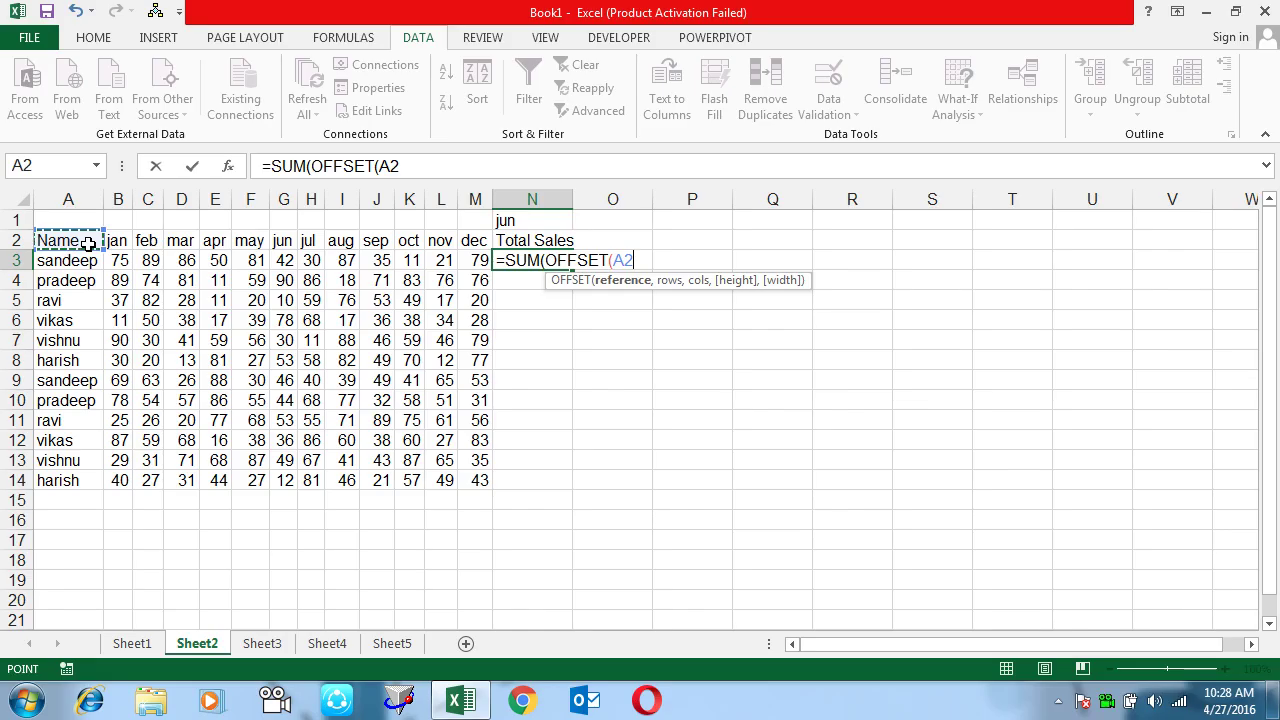
{"action": "type", "text": ",1"}
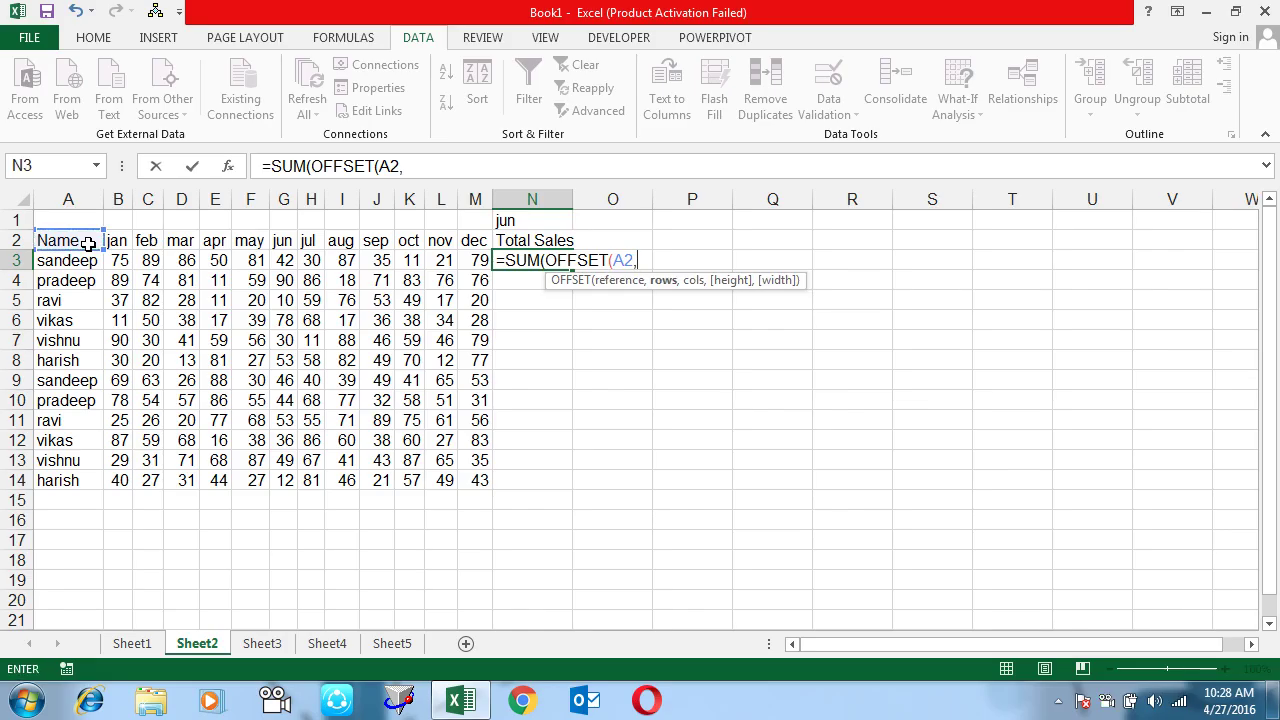
{"action": "type", "text": ",1"}
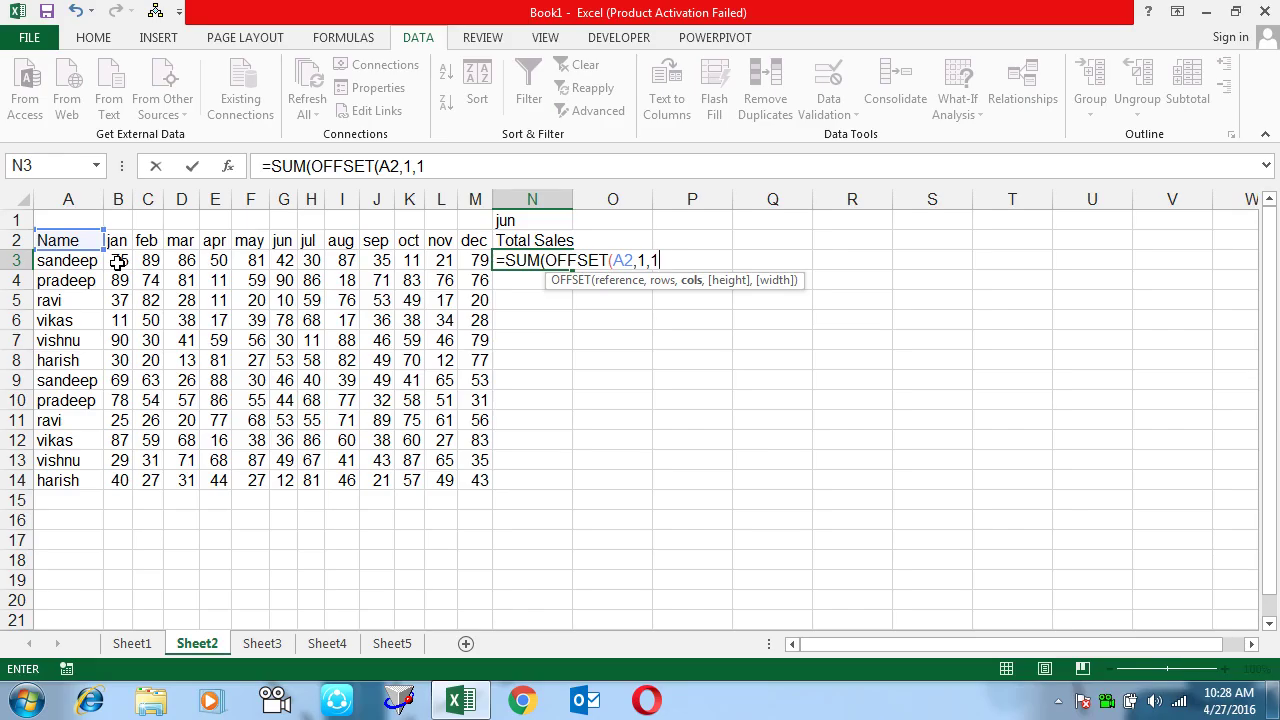
{"action": "type", "text": ",1"}
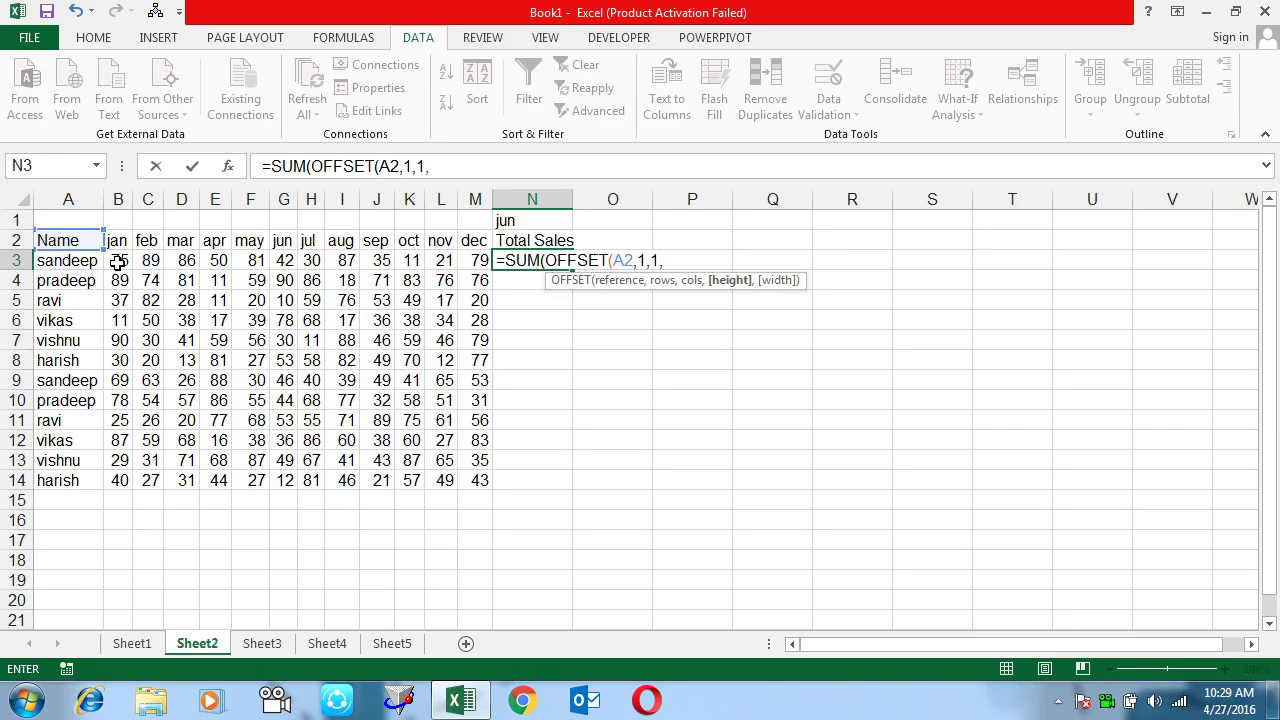
{"action": "type", "text": ","}
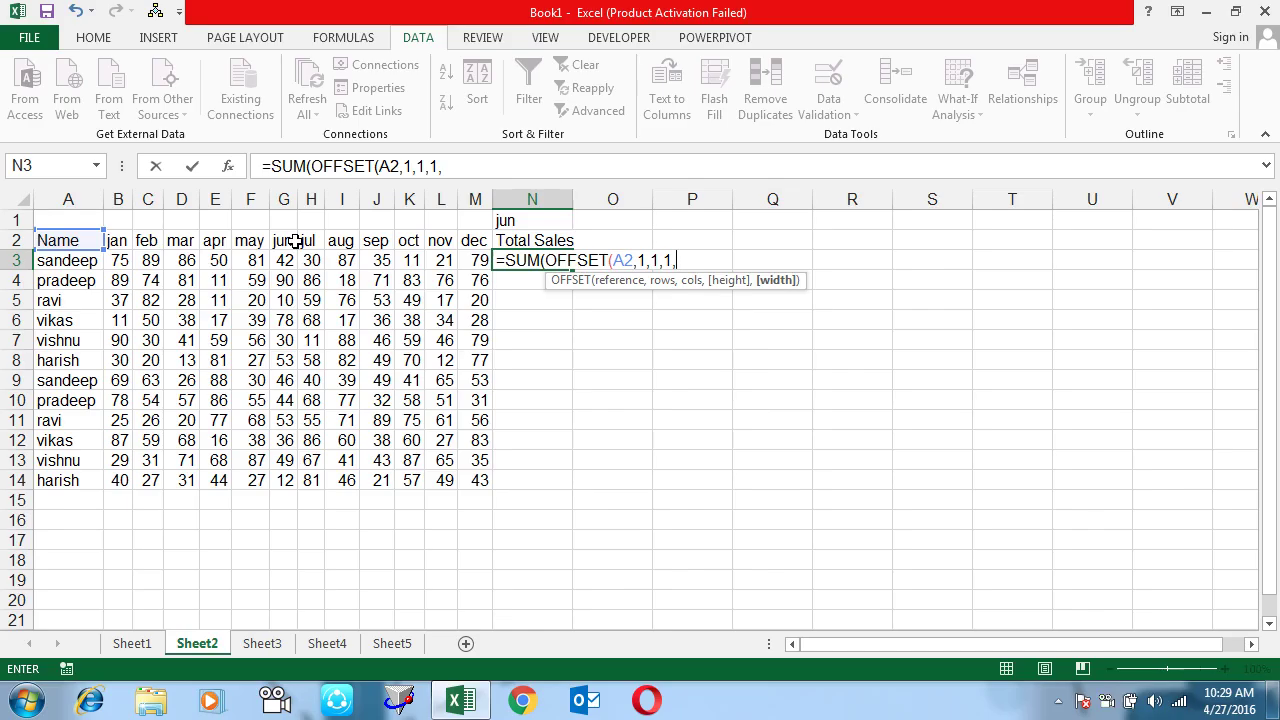
Use MATCH($N$1,$B$2:$M$2,0) as the width and enter the formula, giving 423.
{"action": "type", "text": "mat"}
{"action": "key", "text": "Tab"}
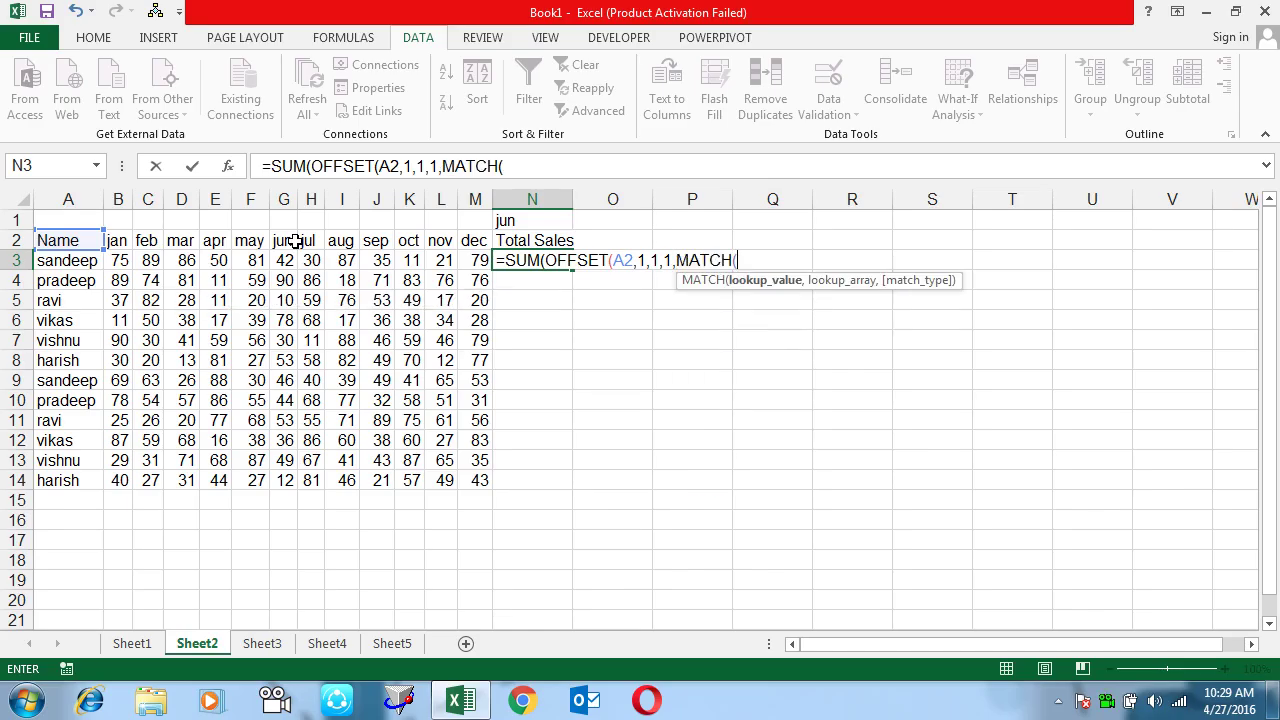
{"action": "left_click", "coordinate": [534, 220]}
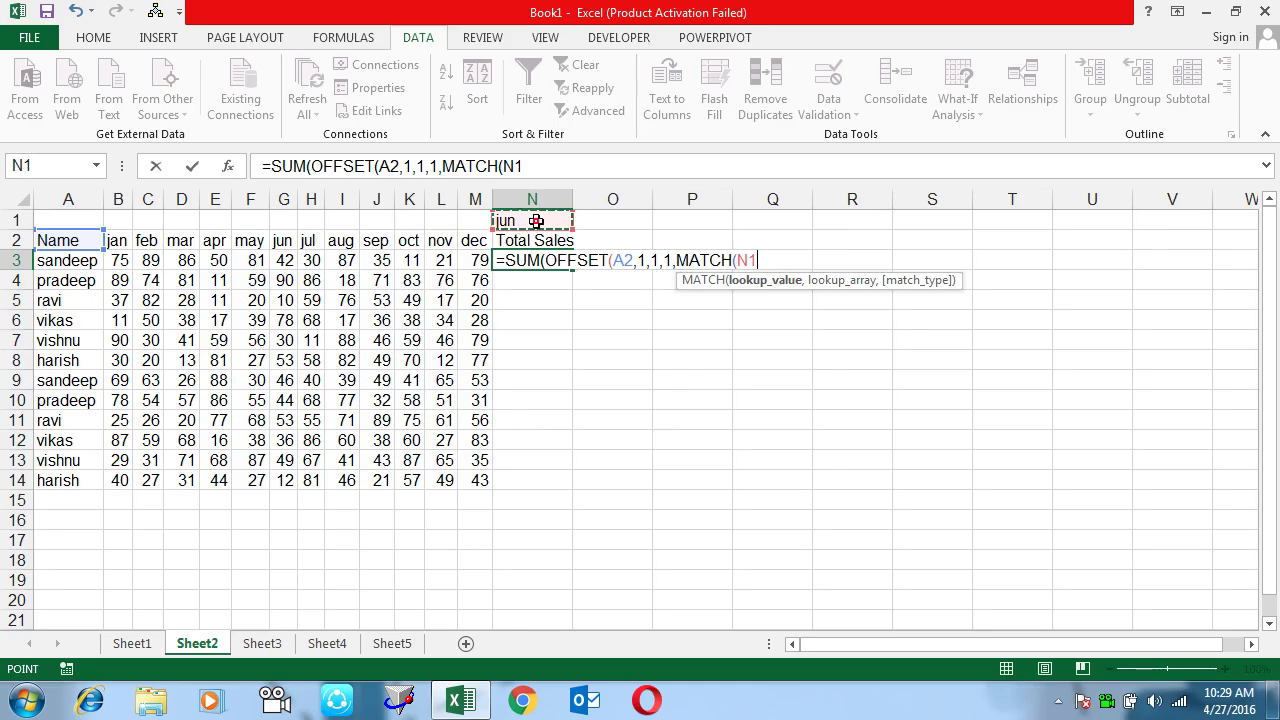
{"action": "key", "text": "F4"}
{"action": "type", "text": ","}
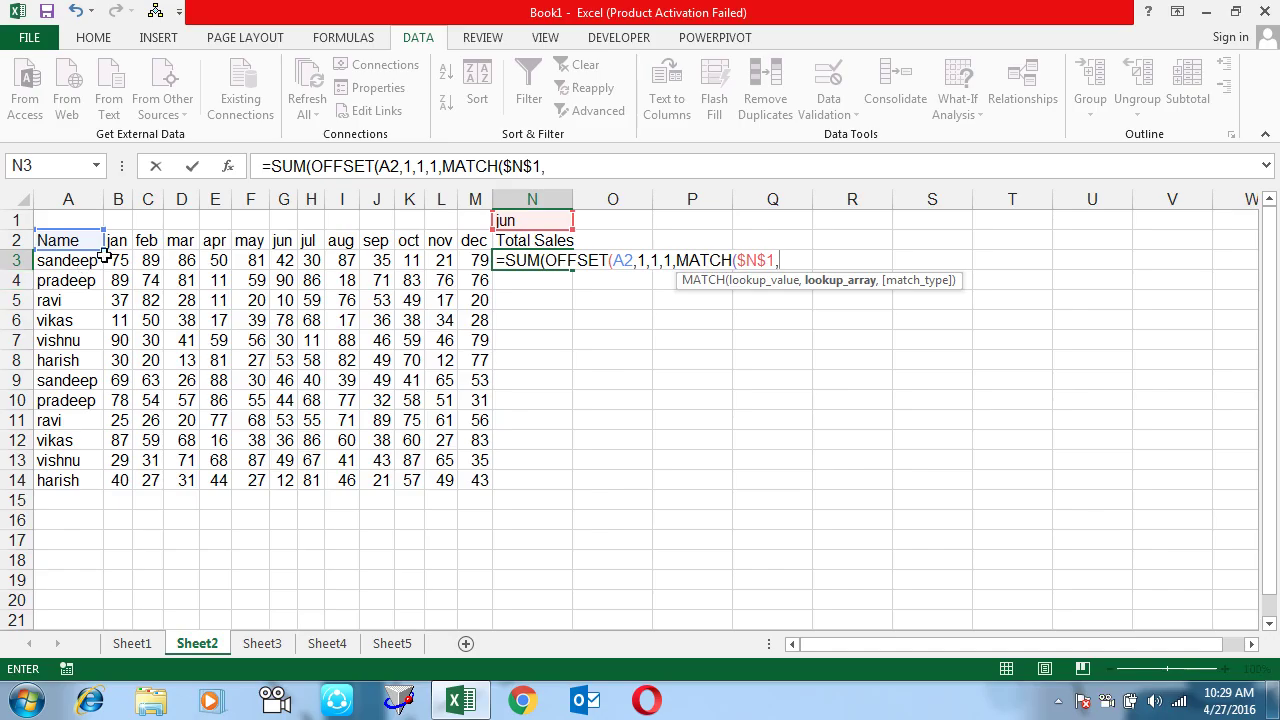
{"action": "left_click_drag", "start_coordinate": [110, 240], "coordinate": [468, 241]}
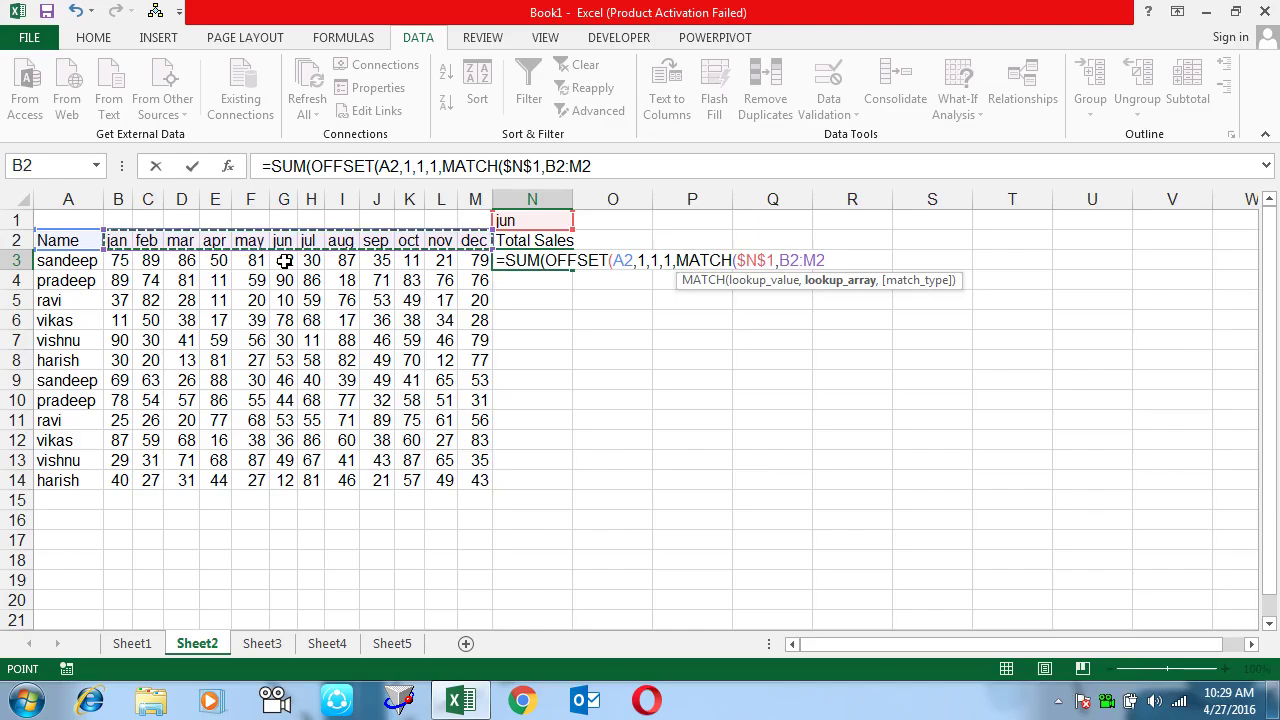
{"action": "key", "text": "F4"}
{"action": "type", "text": ",0"}
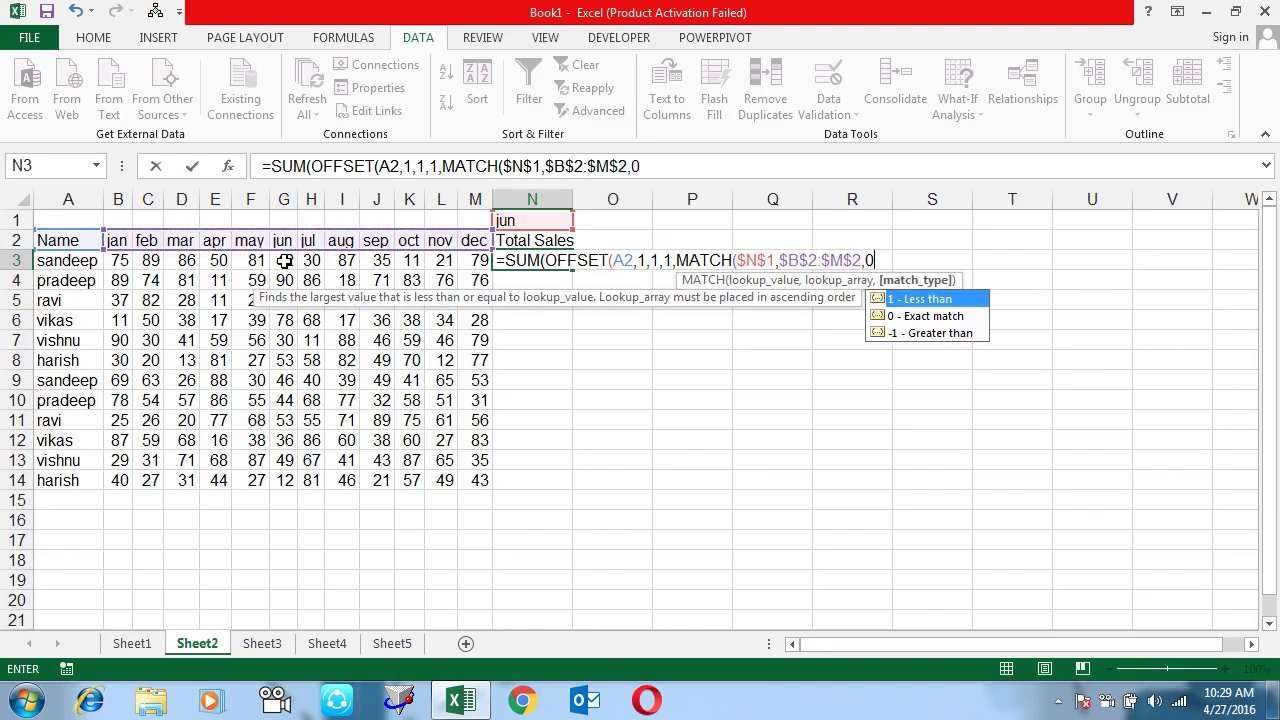
{"action": "type", "text": ")"}
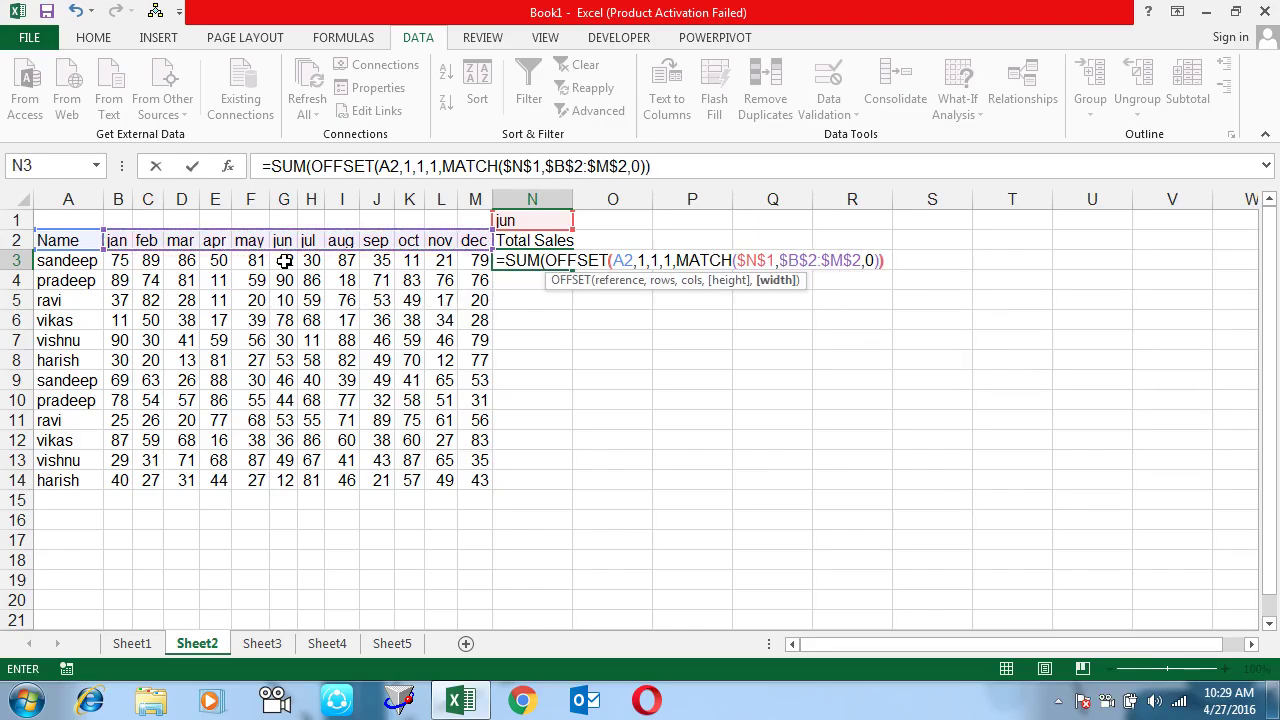
{"action": "type", "text": ")"}
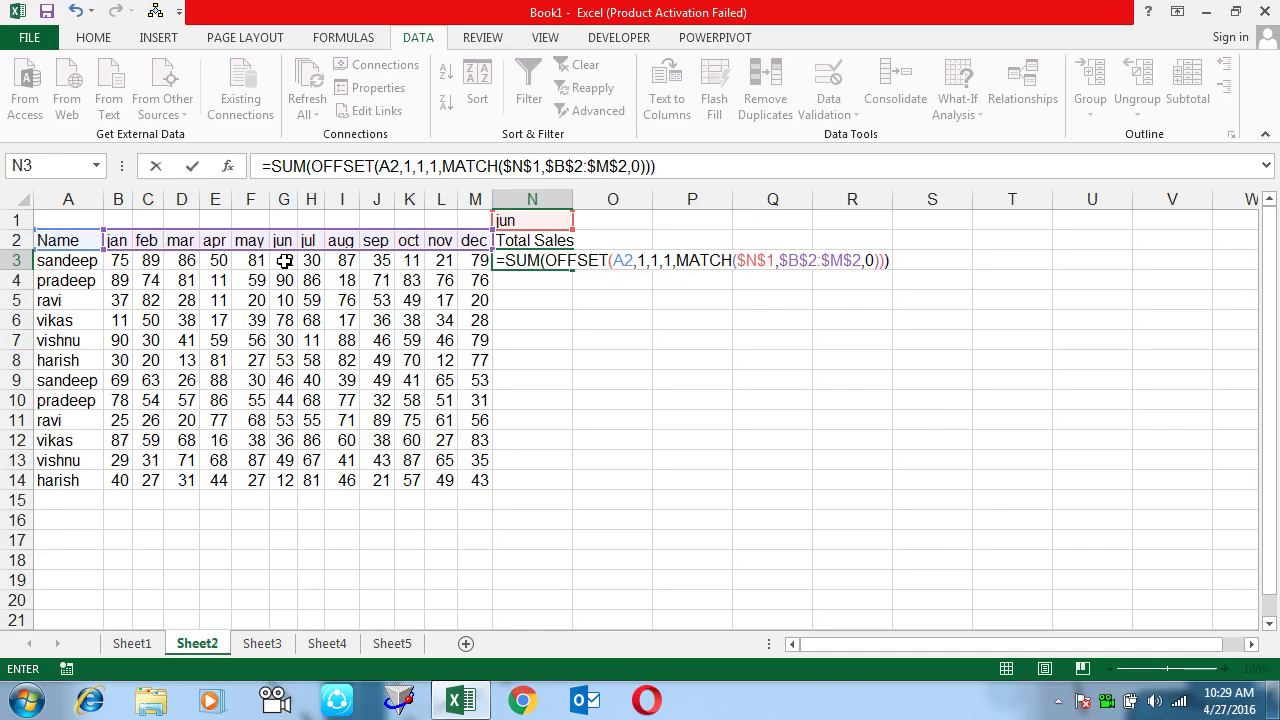
{"action": "key", "text": "Return"}
{"action": "key", "text": "Up"}
Copy N3's total formula down through N14 and select the first row's values to verify.
{"action": "key", "text": "ctrl+c"}
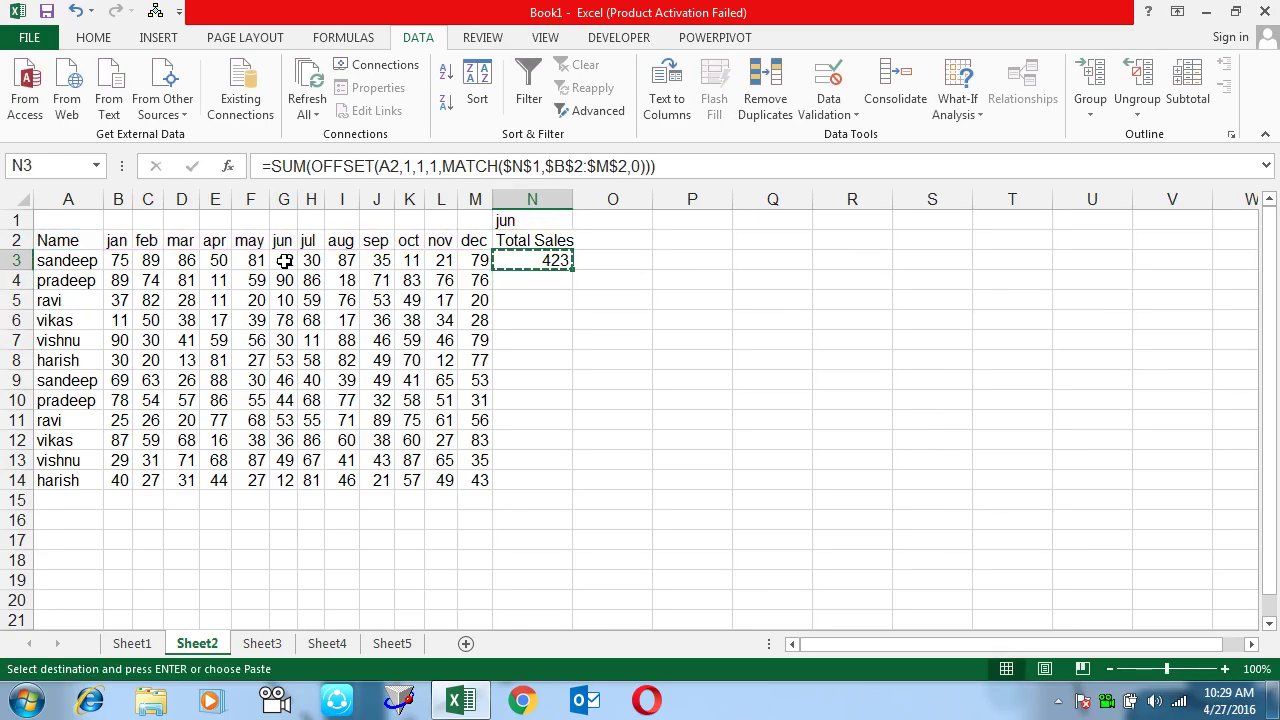
{"action": "key", "text": "Down"}
{"action": "key", "text": "shift+Down"}
{"action": "key", "text": "shift+Down"}
{"action": "key", "text": "shift+Down"}
{"action": "key", "text": "shift+Down"}
{"action": "key", "text": "shift+Down"}
{"action": "key", "text": "shift+Down"}
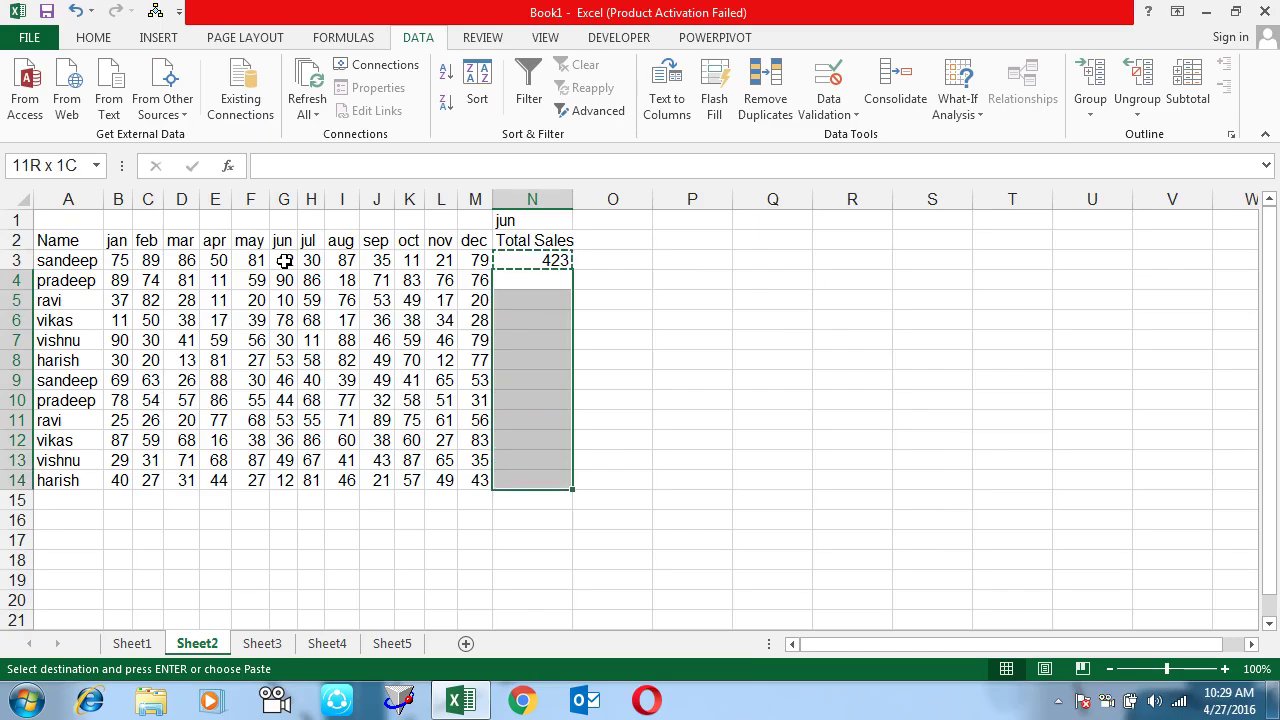
{"action": "key", "text": "Return"}
{"action": "key", "text": "Up"}
{"action": "key", "text": "Up"}
{"action": "key", "text": "Down"}
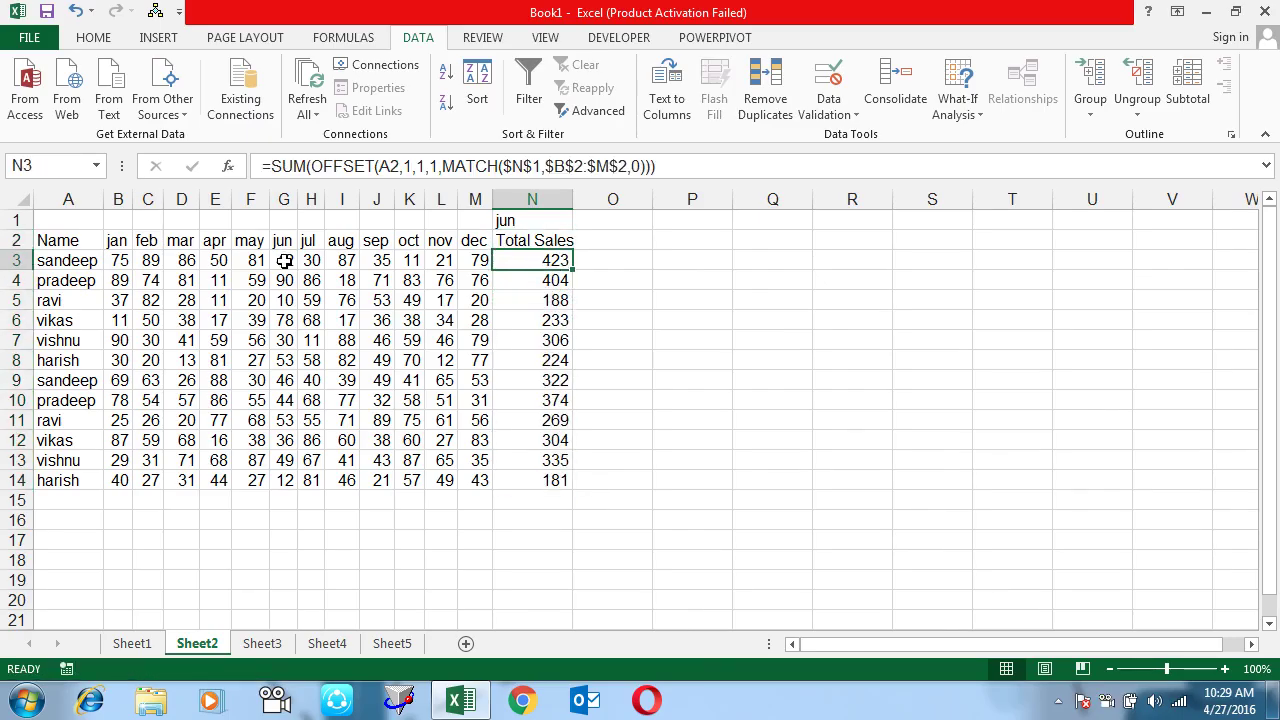
{"action": "key", "text": "Left"}
{"action": "key", "text": "Left"}
{"action": "key", "text": "Left"}
{"action": "key", "text": "Left"}
{"action": "key", "text": "Left"}
{"action": "key", "text": "Left"}
{"action": "key", "text": "Left"}
{"action": "key", "text": "Left"}
{"action": "key", "text": "Left"}
{"action": "key", "text": "Left"}
{"action": "key", "text": "Left"}
{"action": "key", "text": "shift+Right"}
{"action": "key", "text": "shift+Right"}
{"action": "key", "text": "shift+Right"}
{"action": "key", "text": "shift+Right"}
{"action": "key", "text": "shift+Right"}
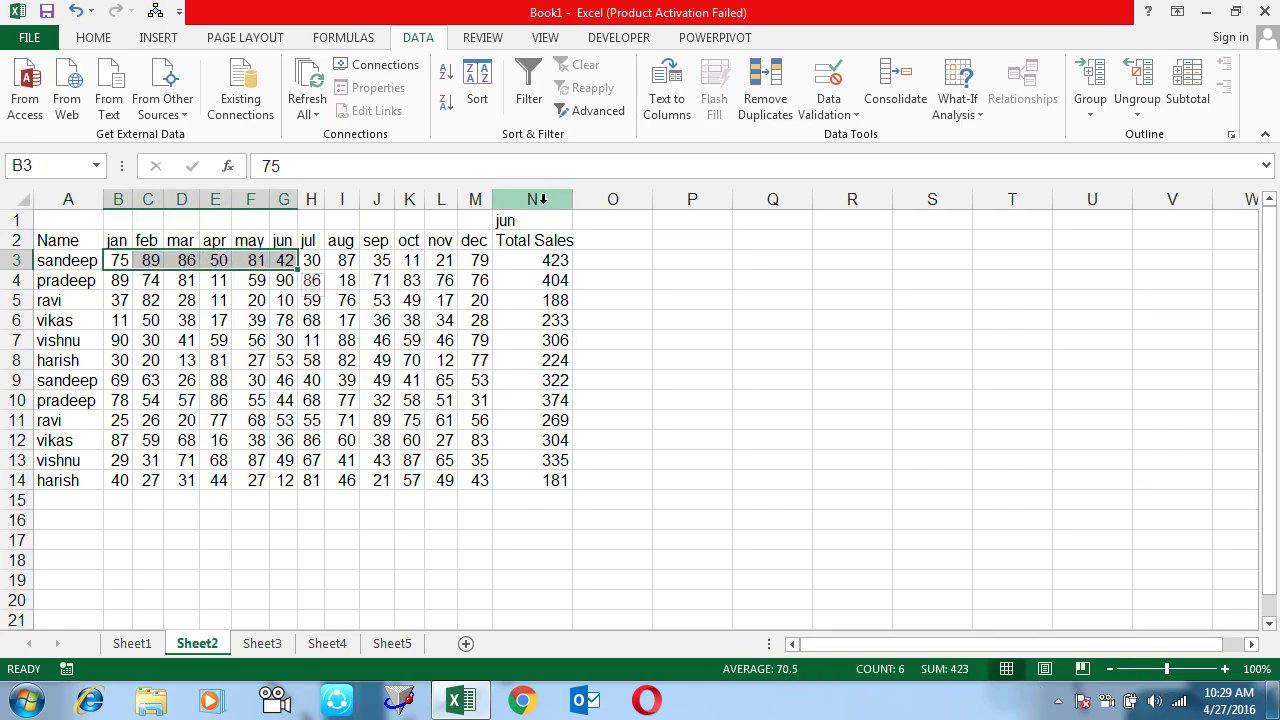
Switch N1 to jan, then to dec, and check sandeep's dec value in M3.
{"action": "left_click", "coordinate": [563, 227]}
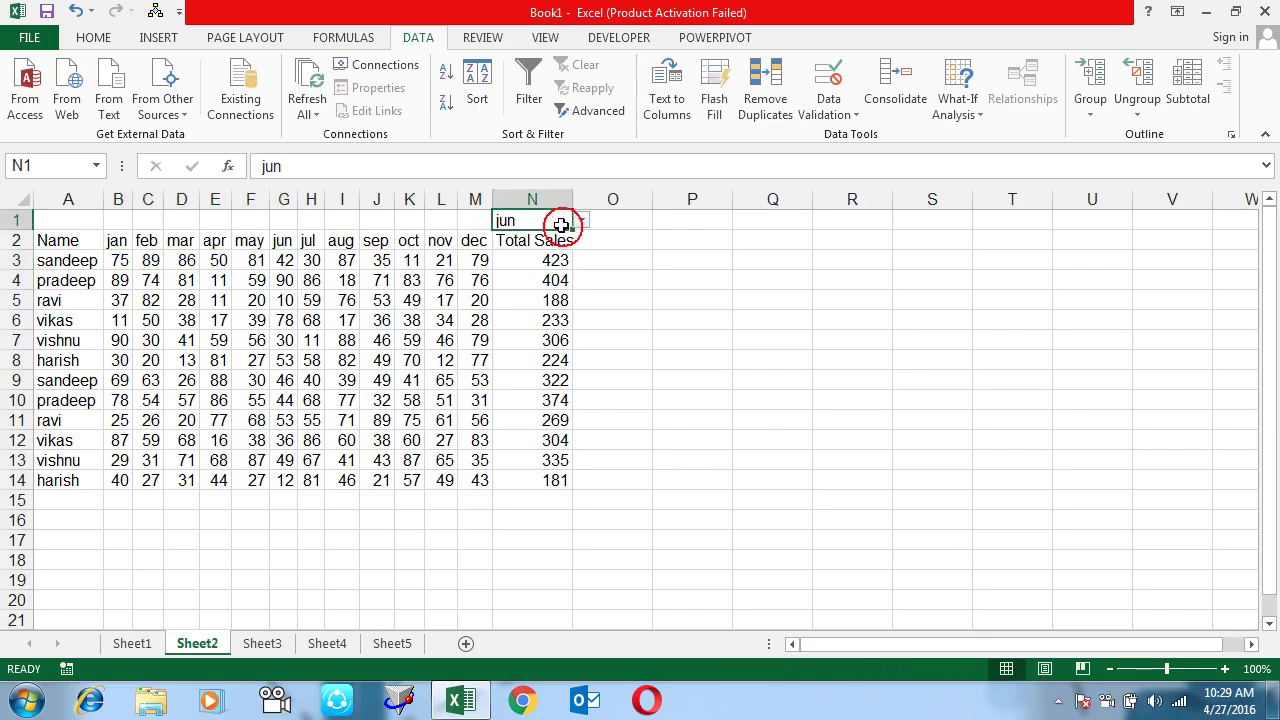
{"action": "left_click", "coordinate": [580, 219]}
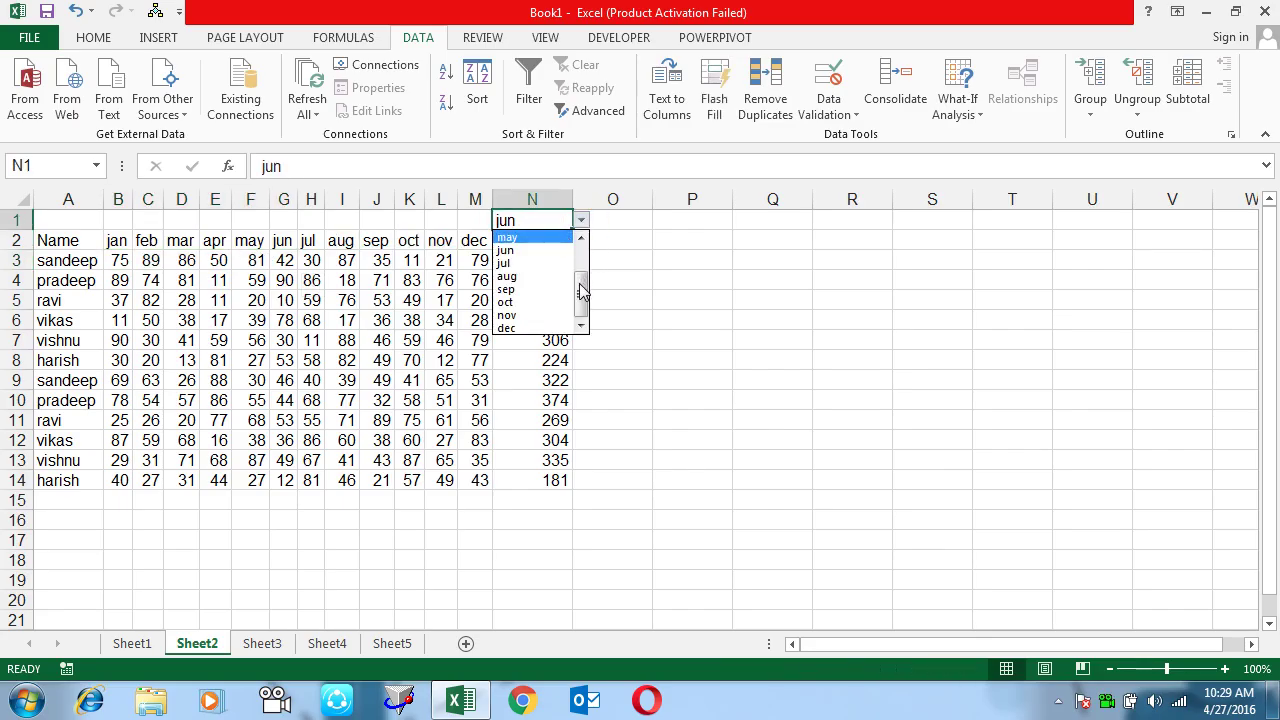
{"action": "left_click_drag", "start_coordinate": [580, 288], "coordinate": [580, 250]}
{"action": "left_click", "coordinate": [550, 238]}
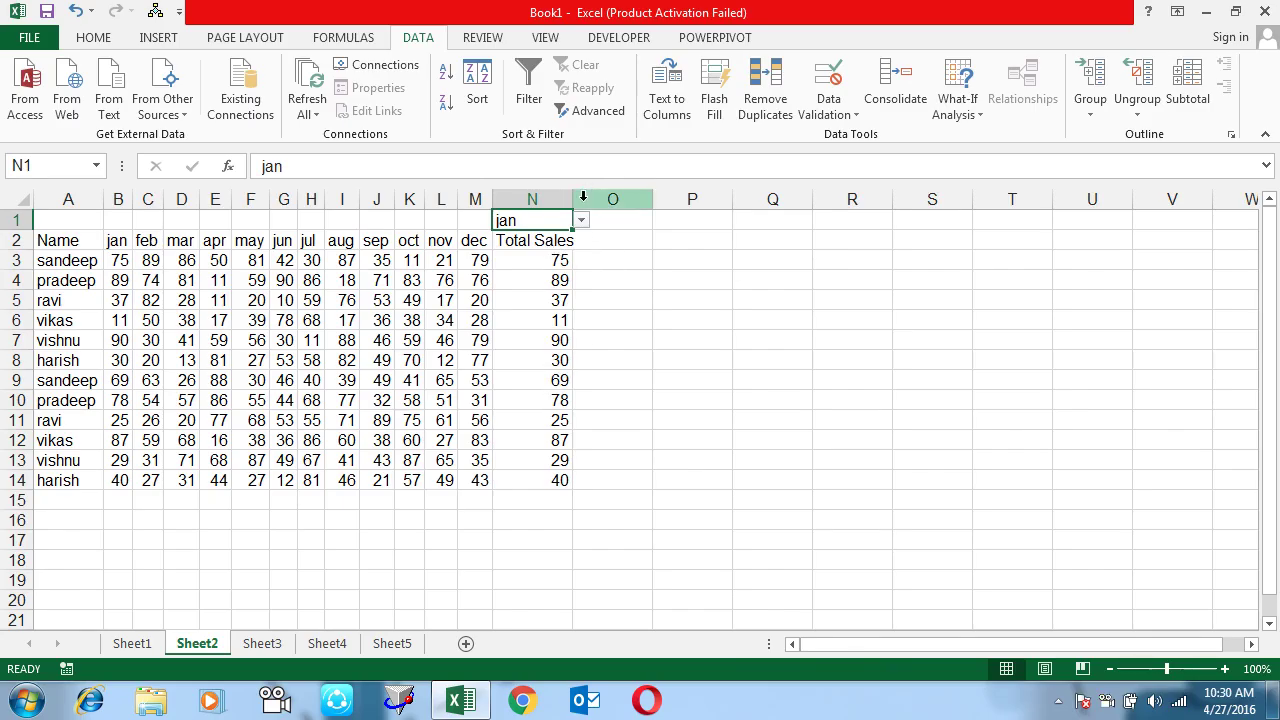
{"action": "left_click", "coordinate": [581, 219]}
{"action": "left_click_drag", "start_coordinate": [582, 262], "coordinate": [582, 294]}
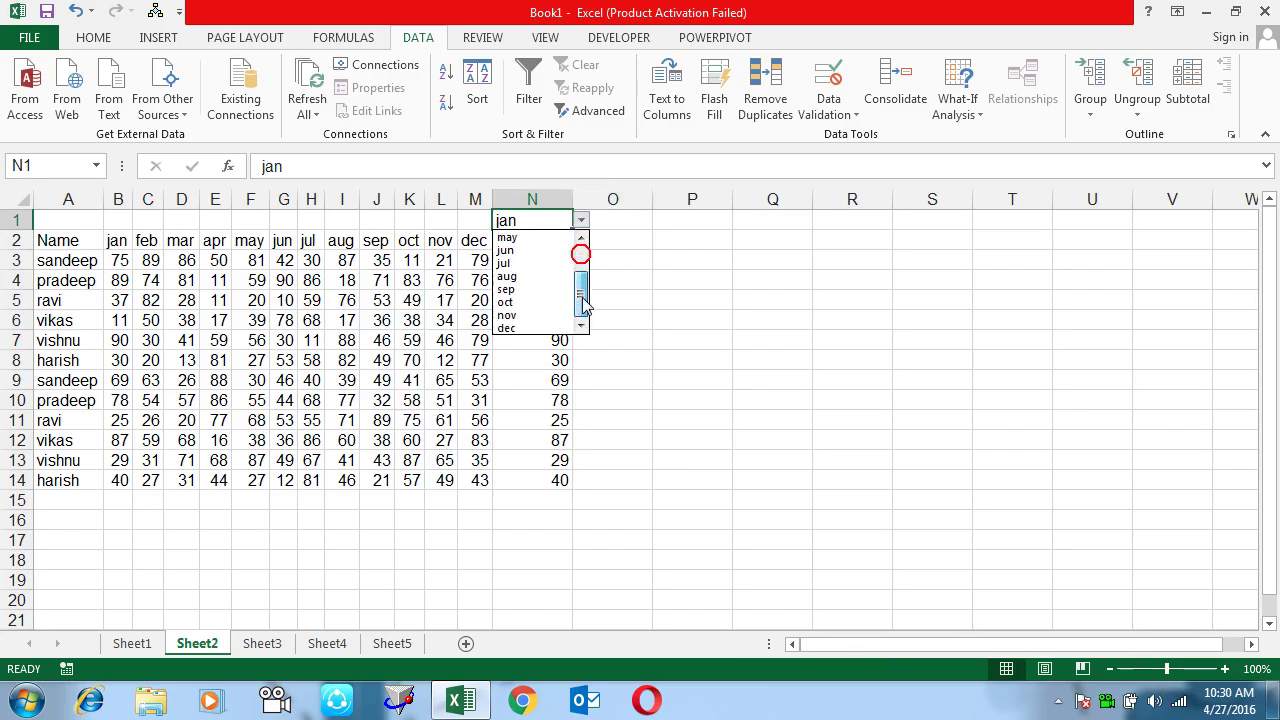
{"action": "left_click", "coordinate": [549, 328]}
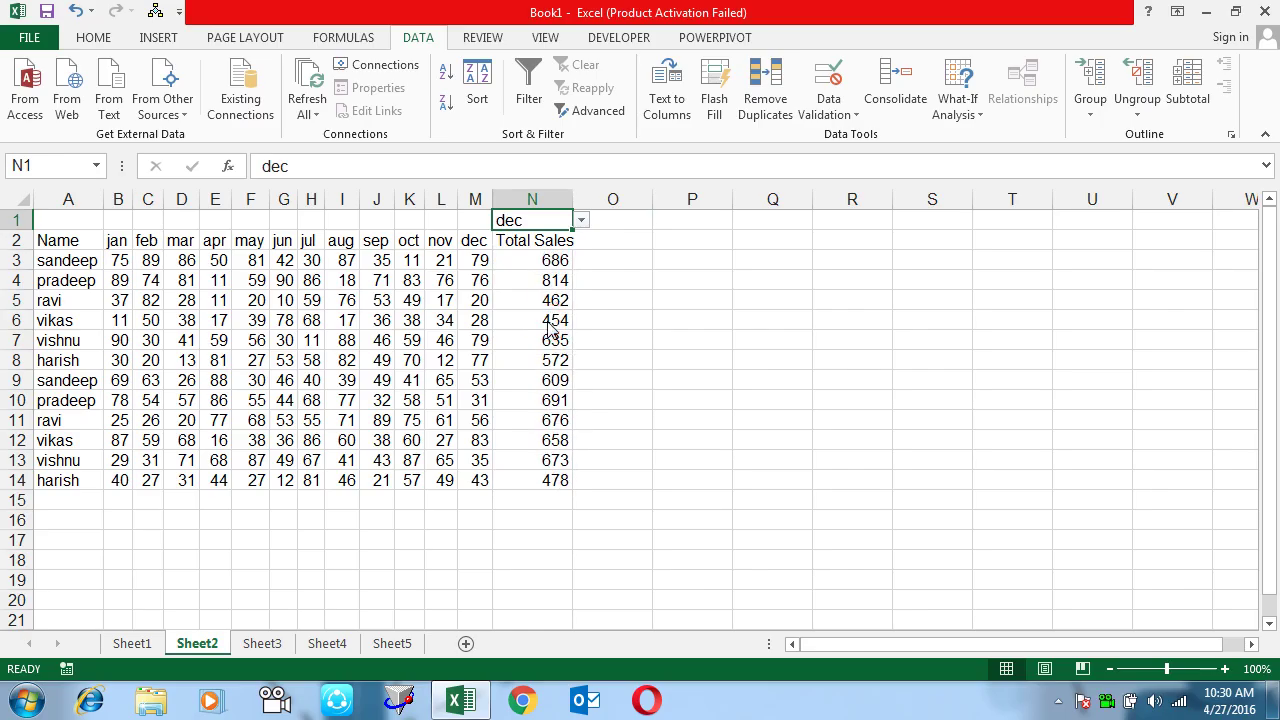
{"action": "left_click", "coordinate": [475, 265]}
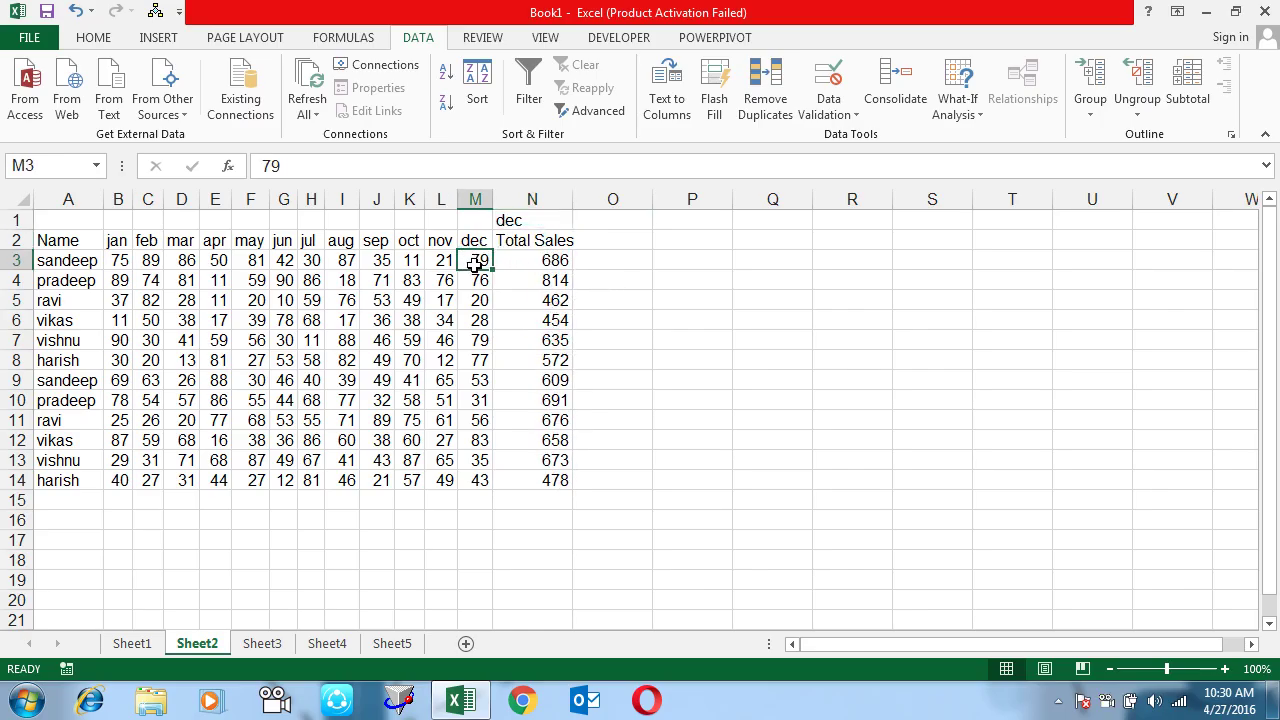
{"action": "type", "text": "a"}
{"action": "key", "text": "shift+Left"}
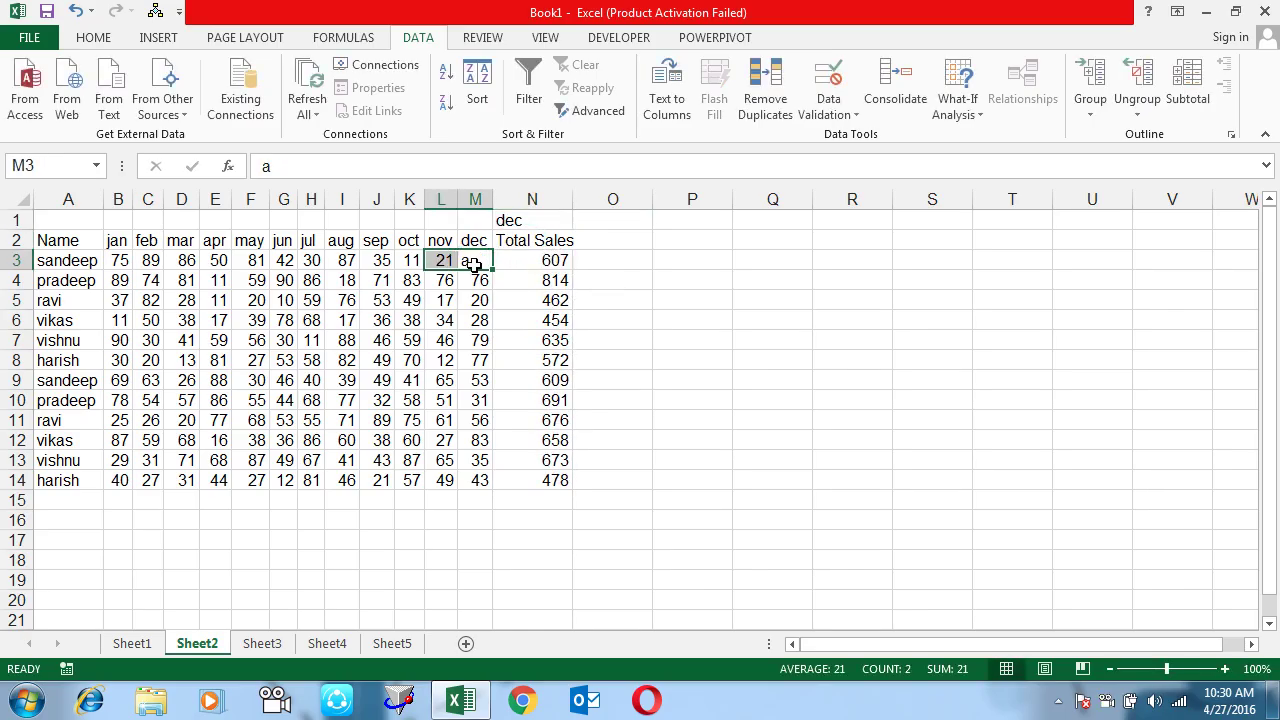
{"action": "key", "text": "ctrl+z"}
{"action": "key", "text": "shift+Left"}
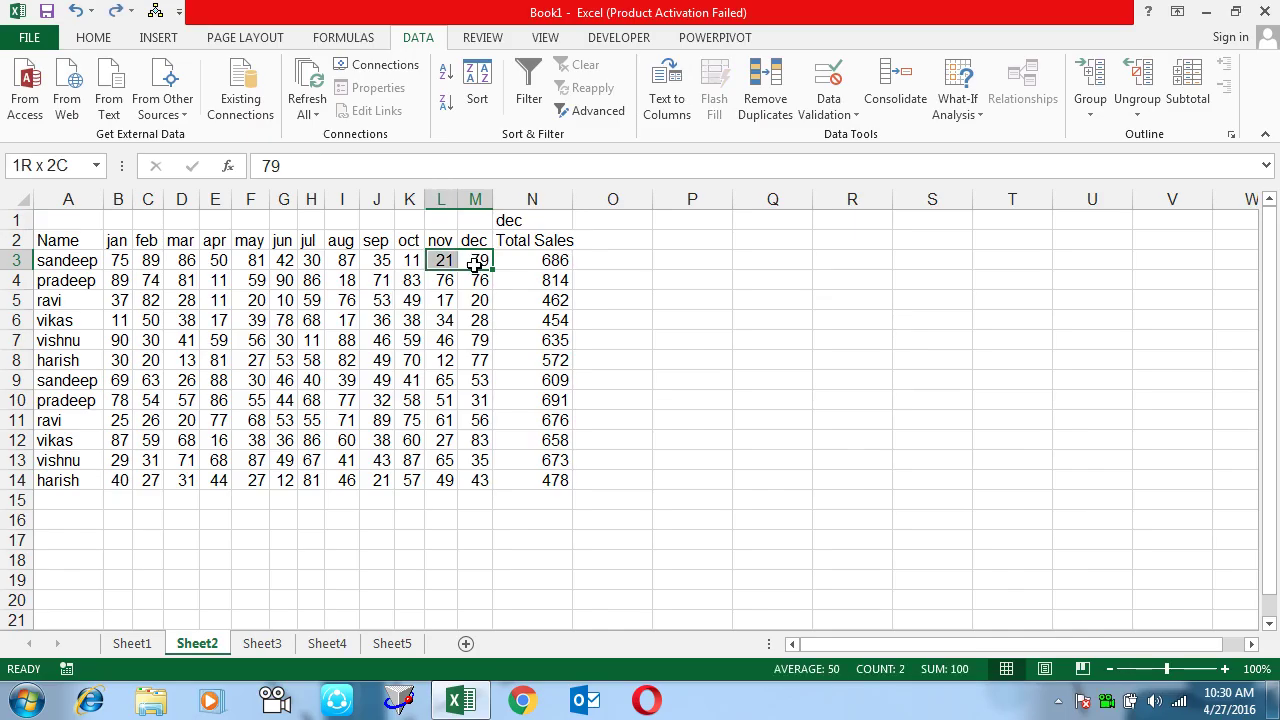
{"action": "key", "text": "shift+Left"}
{"action": "key", "text": "shift+Left"}
{"action": "key", "text": "shift+Left"}
{"action": "key", "text": "shift+Left"}
{"action": "key", "text": "shift+Left"}
{"action": "key", "text": "shift+Left"}
{"action": "key", "text": "shift+Left"}
{"action": "key", "text": "shift+Left"}
{"action": "key", "text": "shift+Left"}
{"action": "key", "text": "shift+Left"}
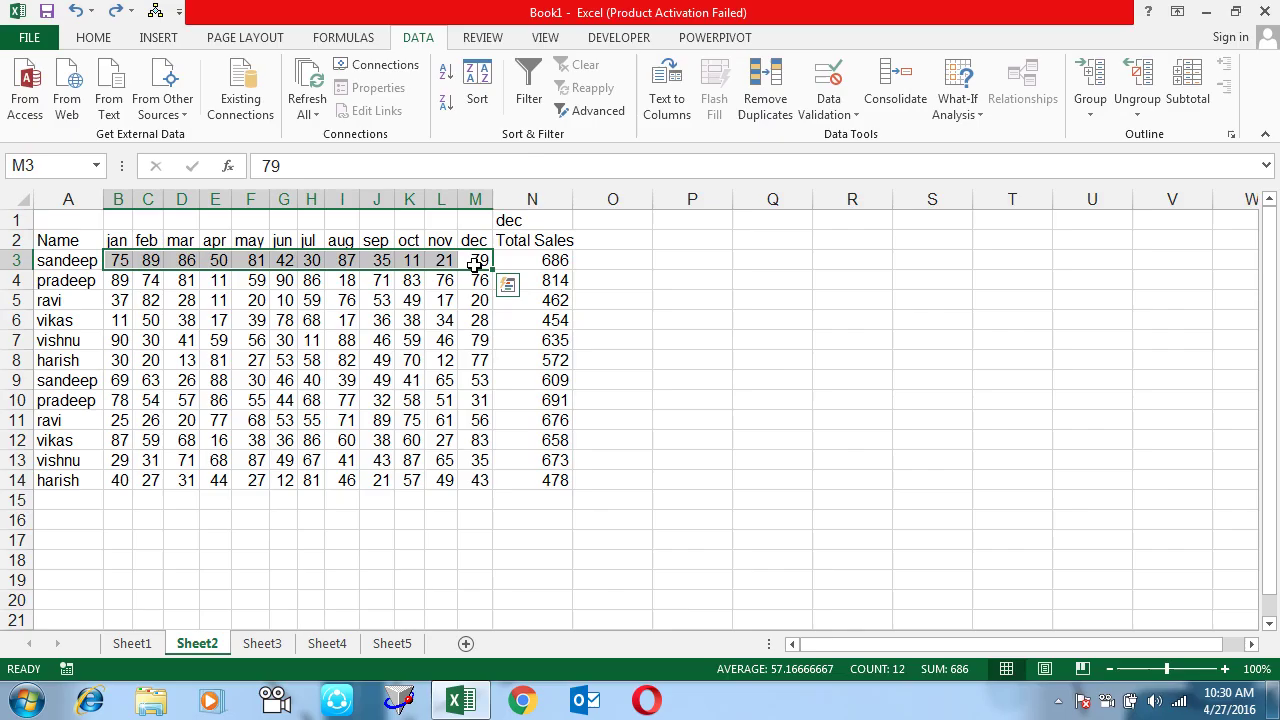
{"action": "key", "text": "Right"}
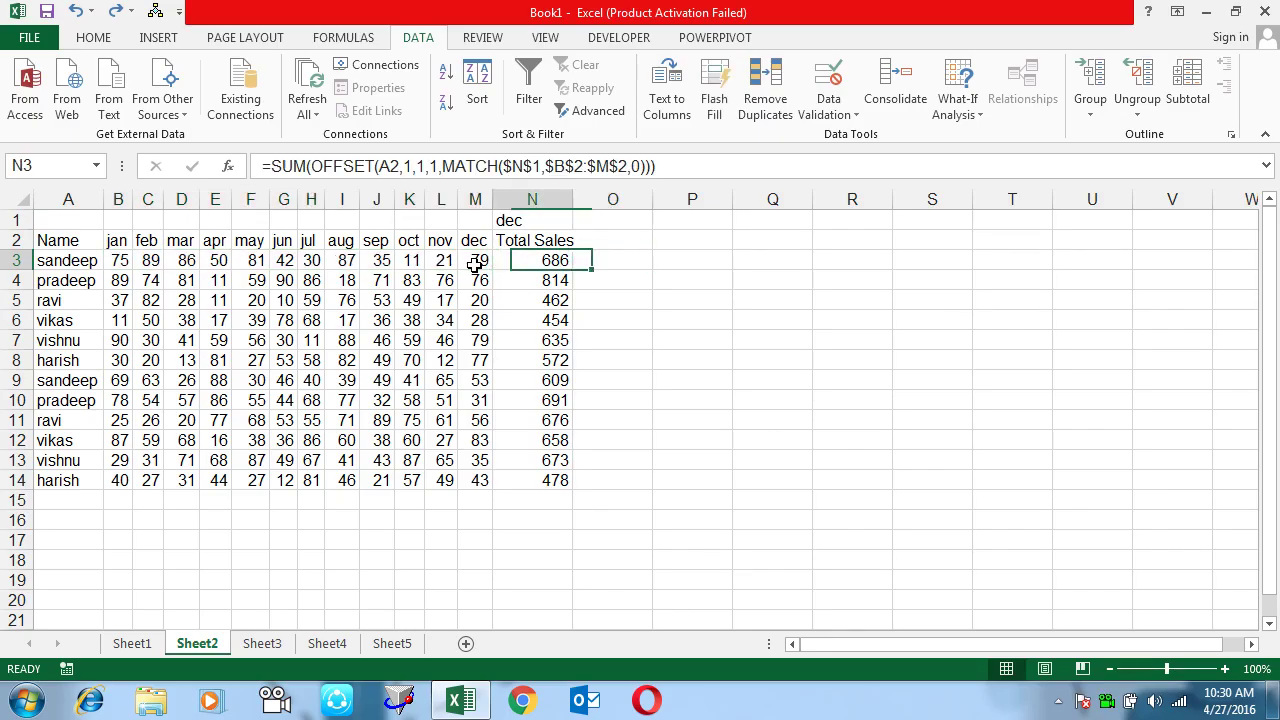
{"action": "key", "text": "F2"}
{"action": "key", "text": "Return"}
{"action": "key", "text": "F2"}
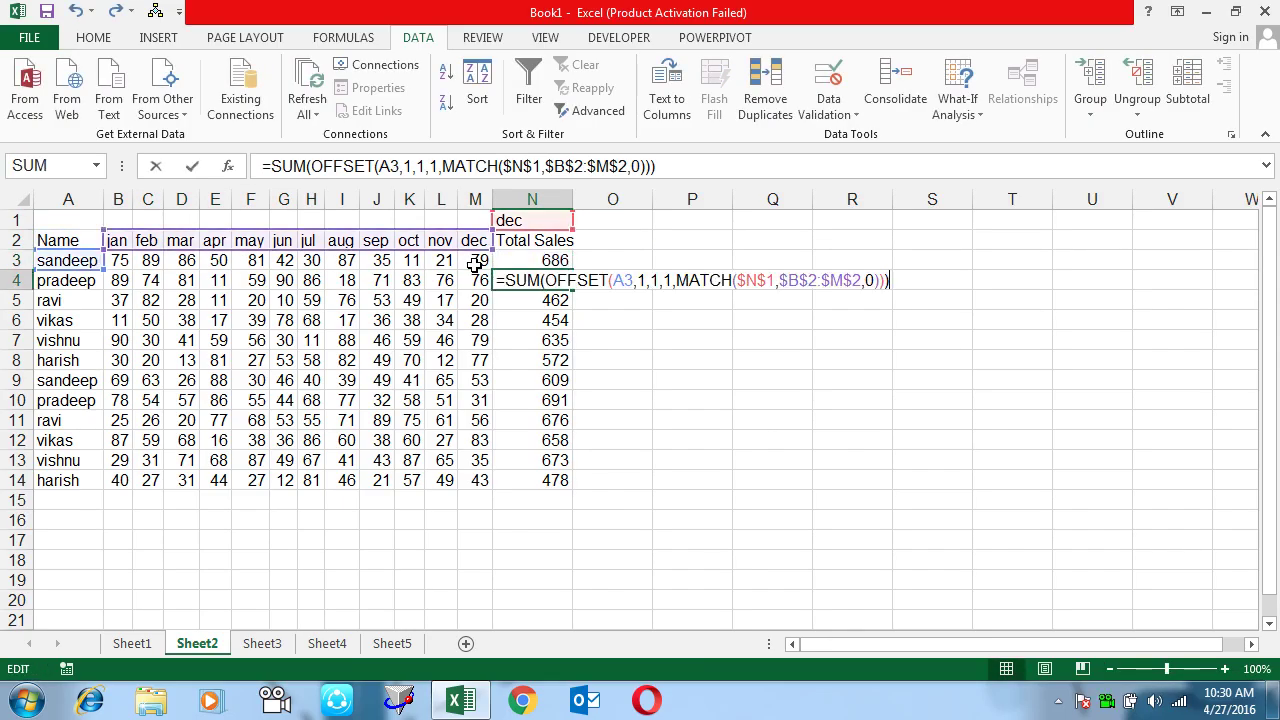
{"action": "key", "text": "Return"}
{"action": "key", "text": "F2"}
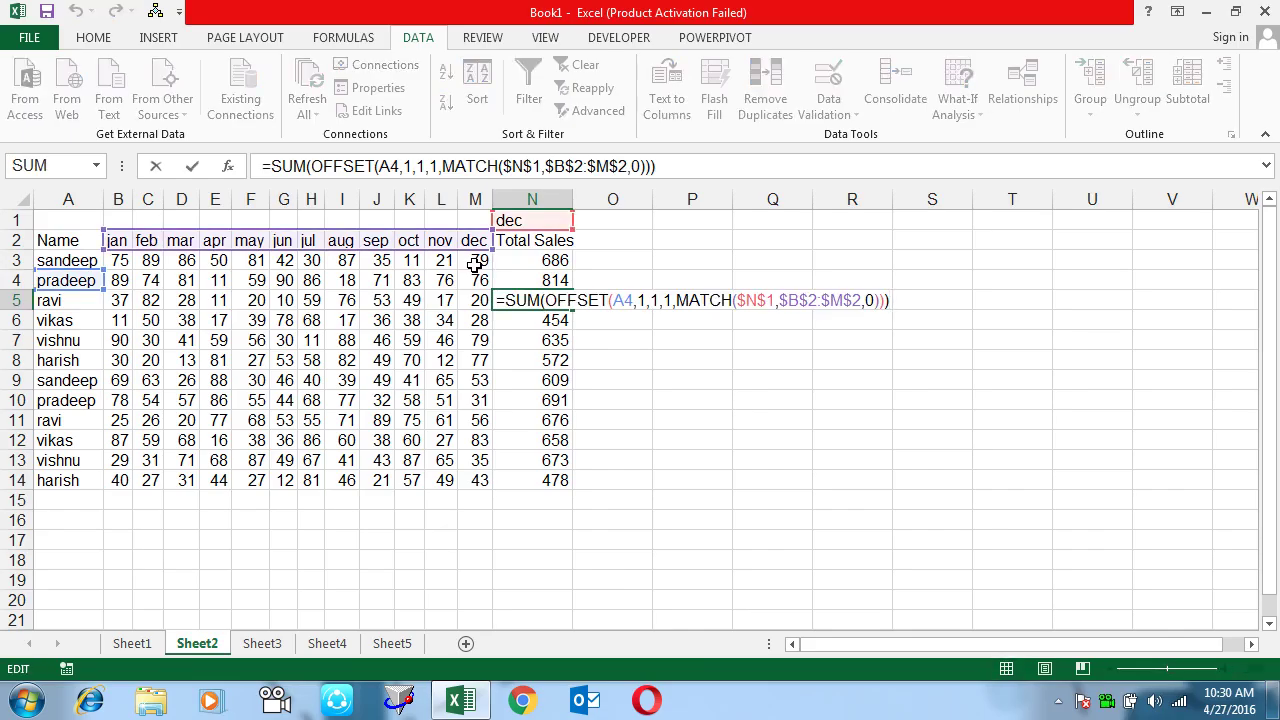
{"action": "key", "text": "Return"}
{"action": "key", "text": "F2"}
{"action": "key", "text": "Return"}
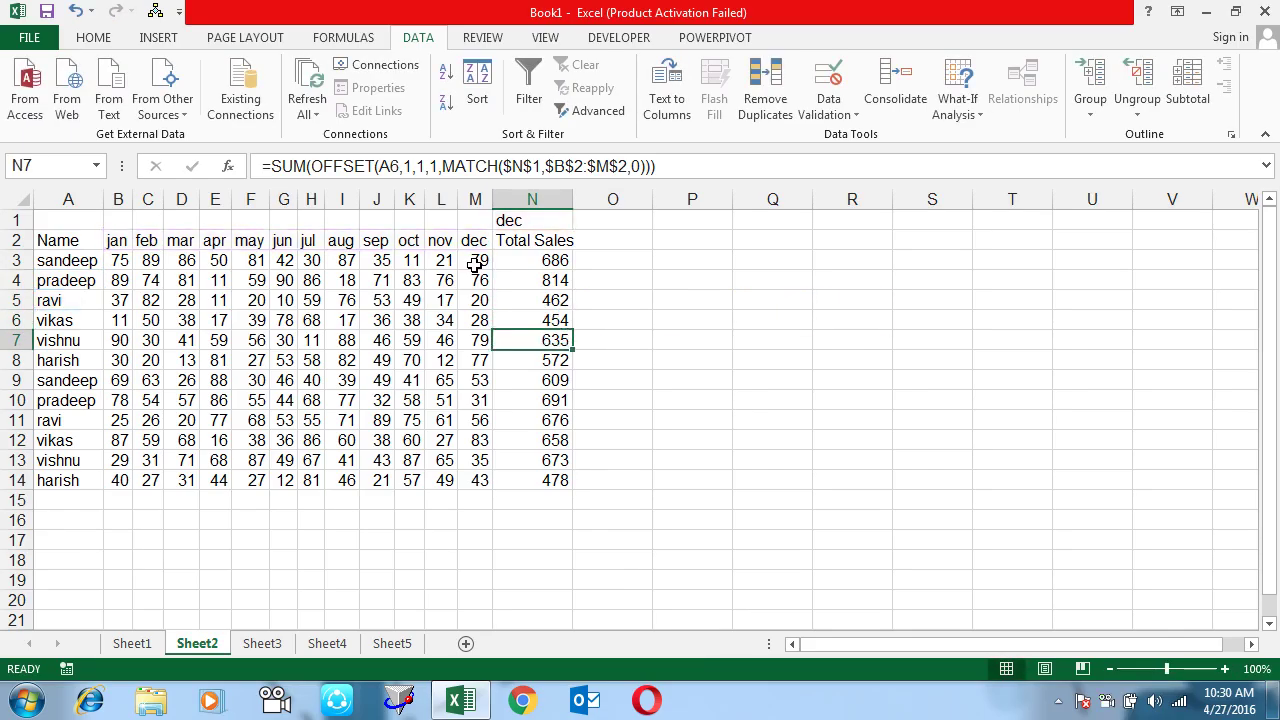
{"action": "key", "text": "F2"}
{"action": "key", "text": "Return"}
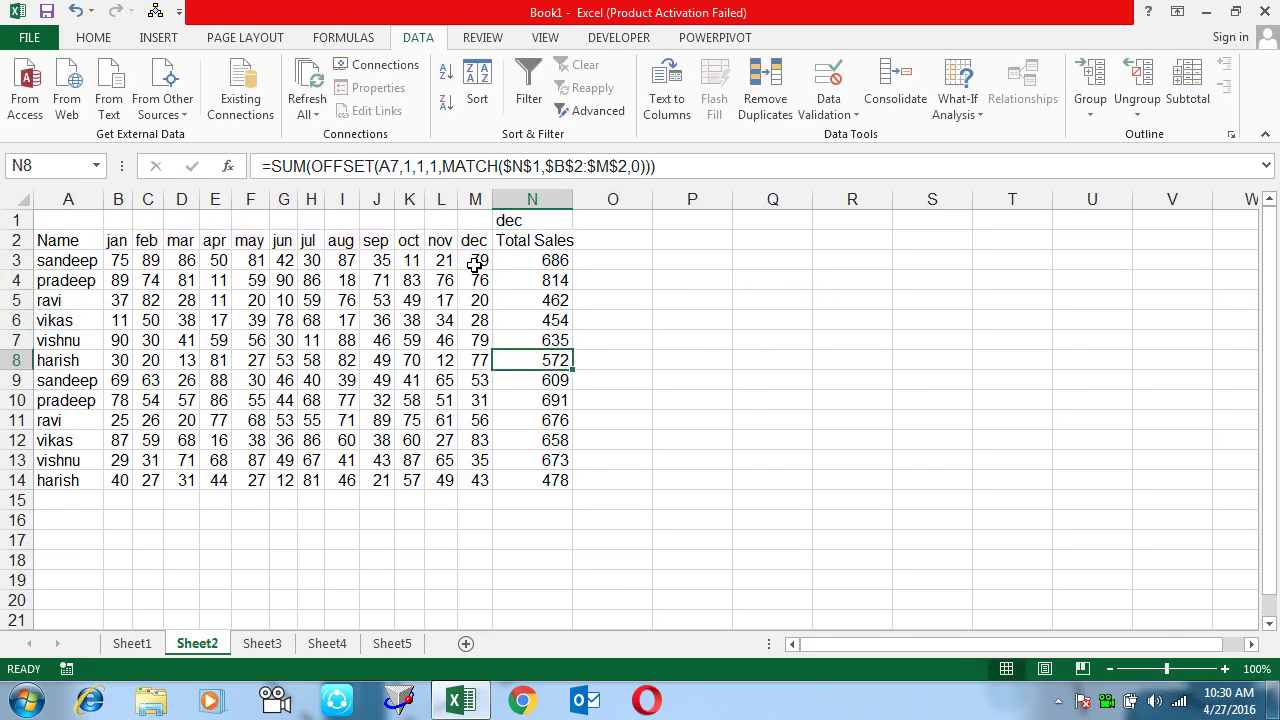
{"action": "key", "text": "Up"}
{"action": "key", "text": "Up"}
{"action": "key", "text": "Up"}
{"action": "key", "text": "Up"}
{"action": "key", "text": "Up"}
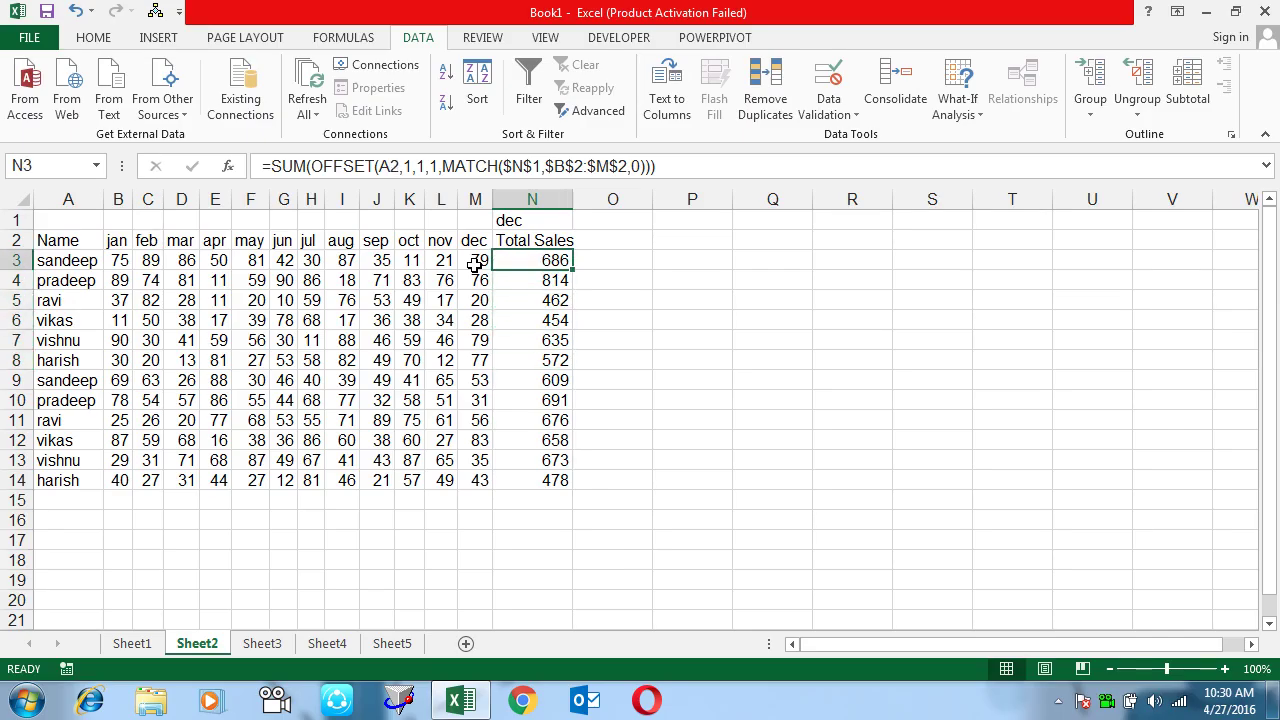
{"action": "key", "text": "F2"}
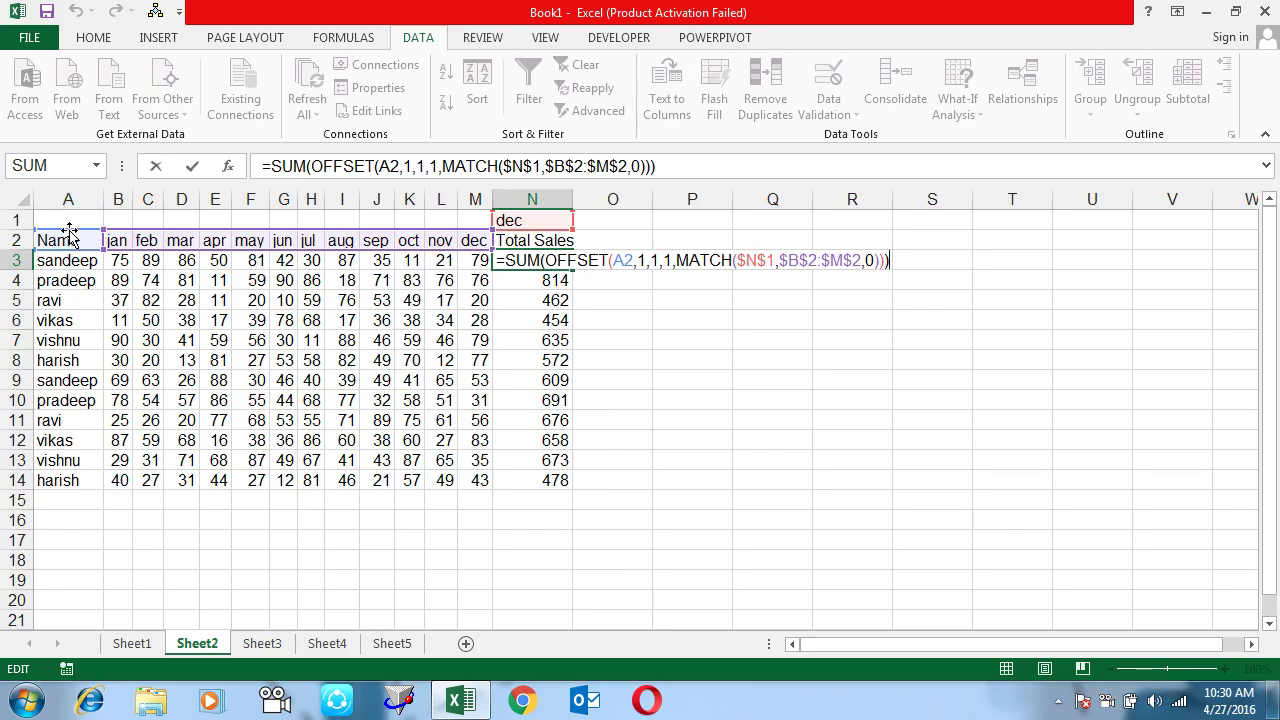
Rebase the N3 Total Sales formula to OFFSET(B3,0,0,…) so it starts at the jan cell.
{"action": "left_click_drag", "start_coordinate": [70, 233], "coordinate": [118, 259]}
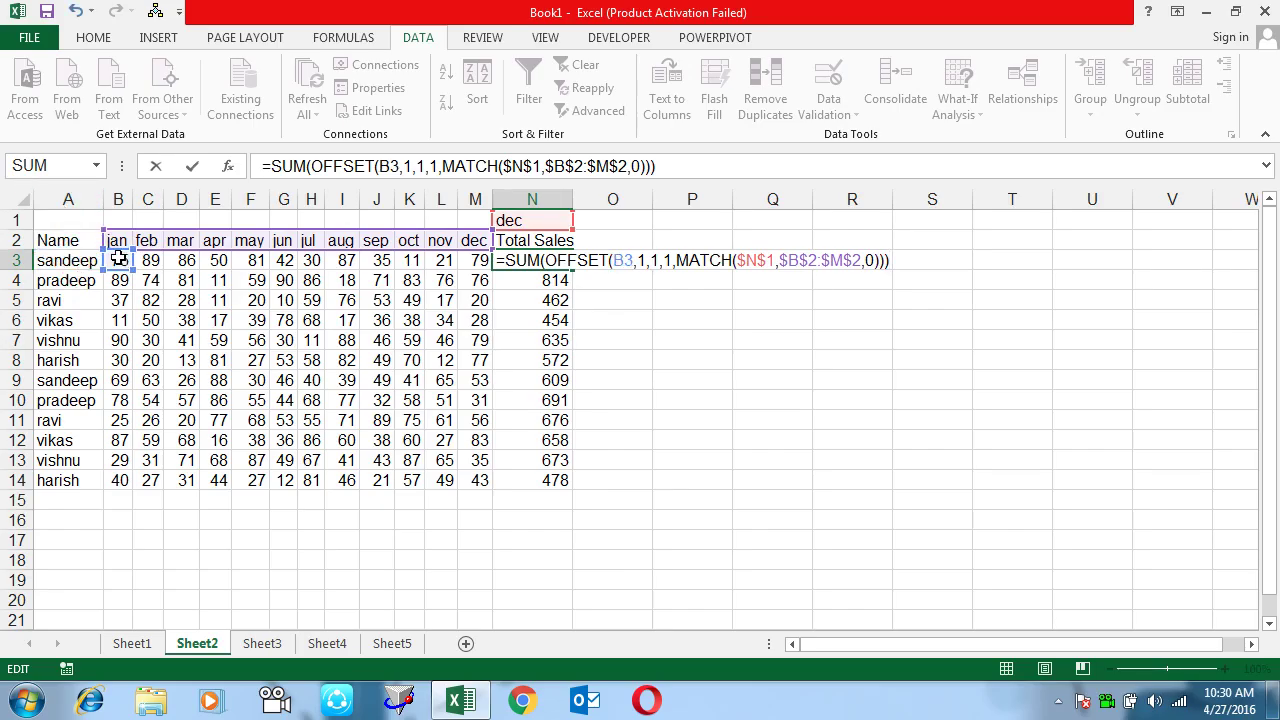
{"action": "left_click", "coordinate": [414, 166]}
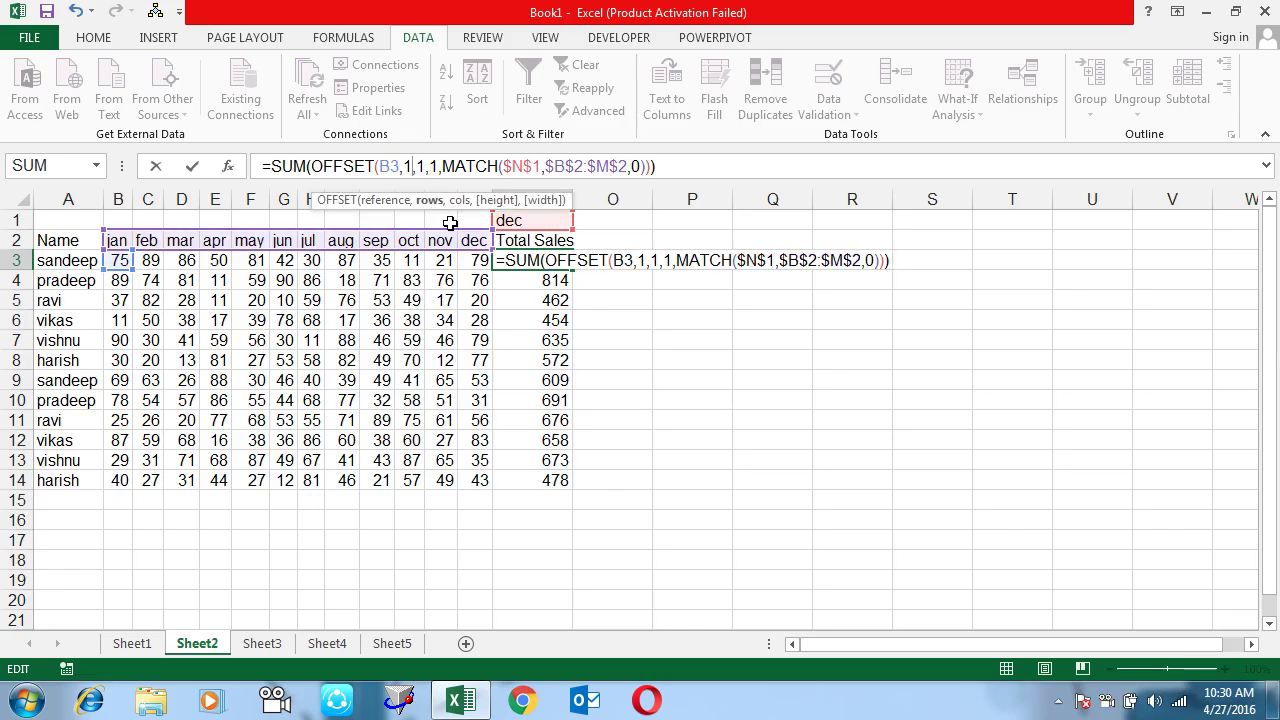
{"action": "key", "text": "BackSpace"}
{"action": "type", "text": "0"}
{"action": "key", "text": "Right"}
{"action": "key", "text": "Delete"}
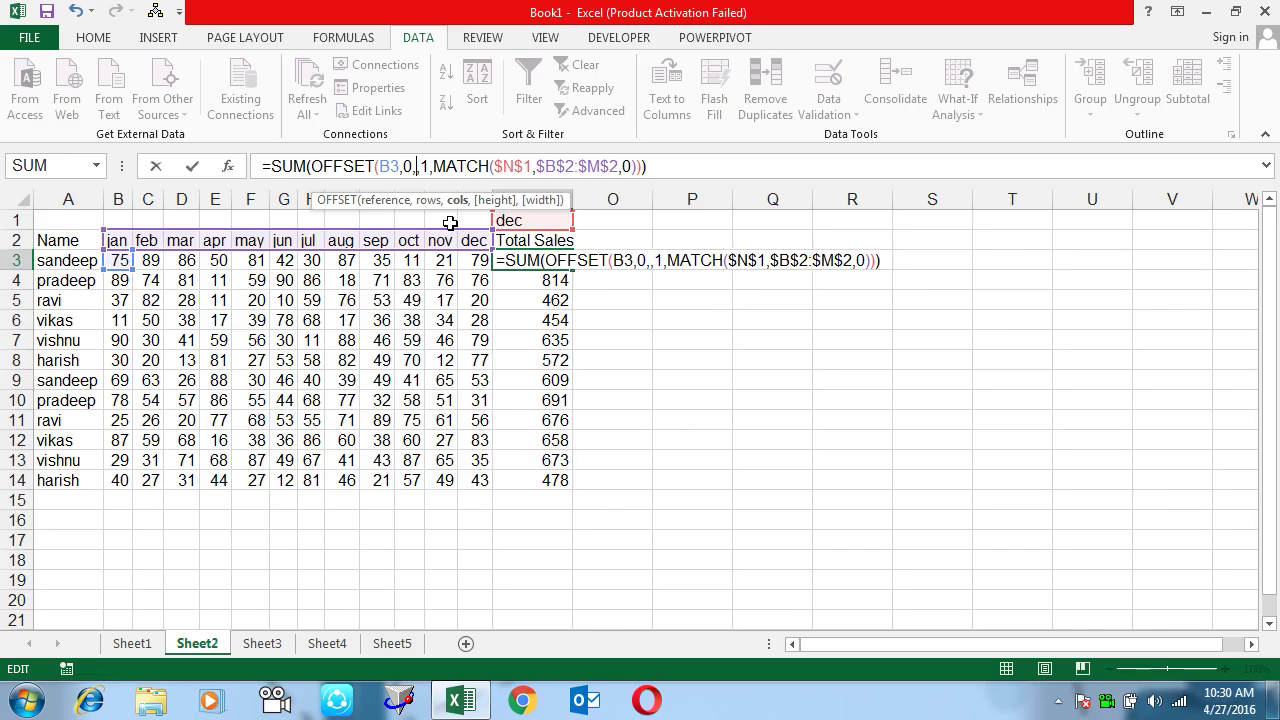
{"action": "type", "text": "0"}
{"action": "key", "text": "Return"}
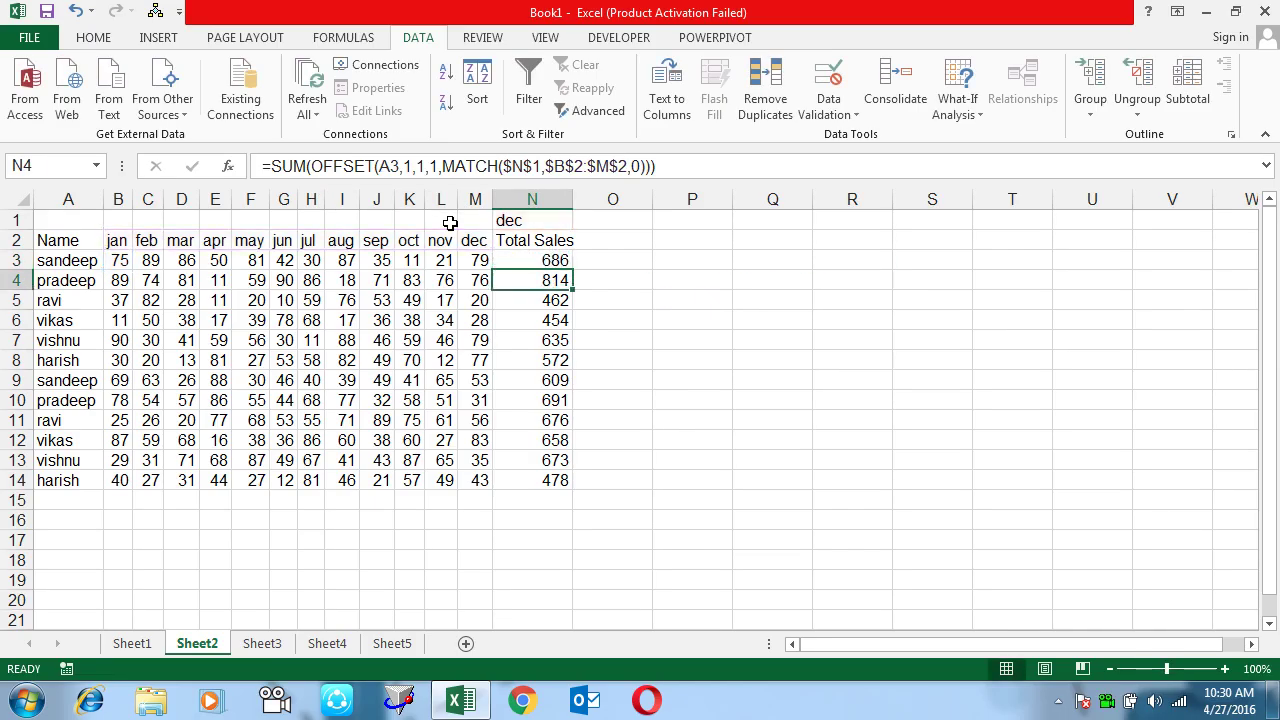
Copy the revised N3 formula down into N4:N14.
{"action": "type", "text": "1"}
{"action": "key", "text": "Escape"}
{"action": "key", "text": "Up"}
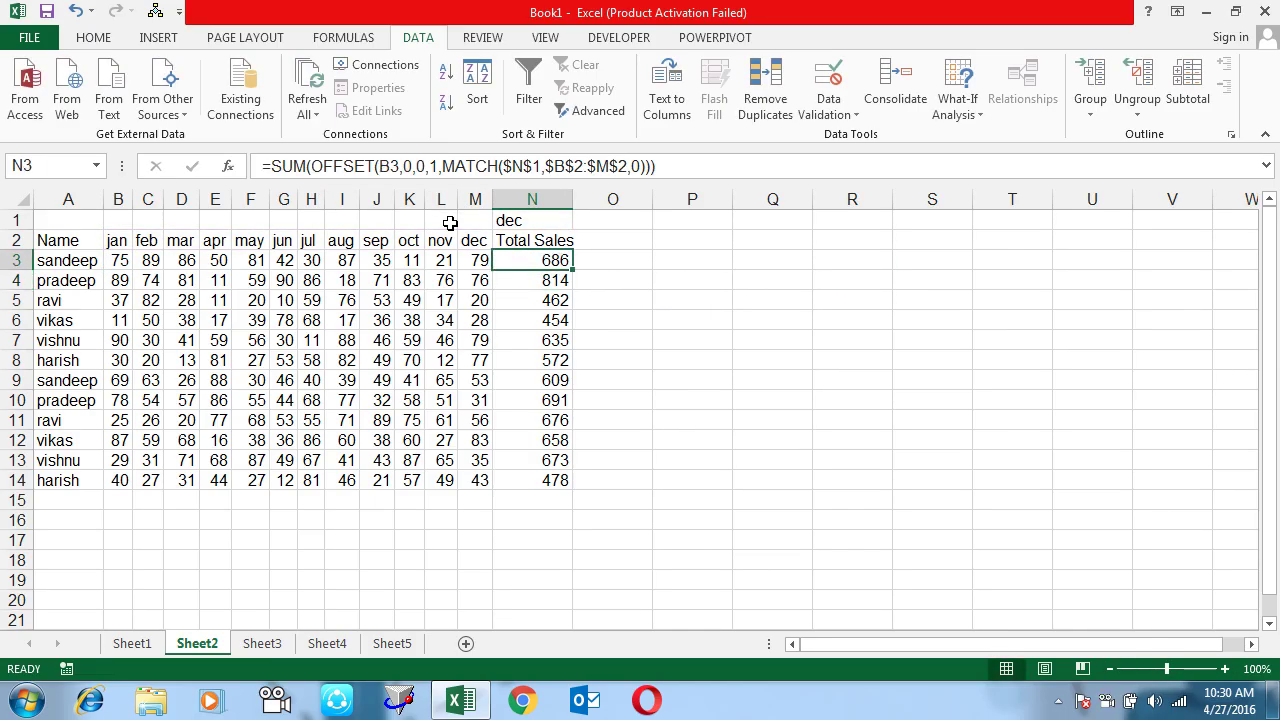
{"action": "key", "text": "ctrl+c"}
{"action": "key", "text": "Down"}
{"action": "key", "text": "ctrl+shift+Down"}
{"action": "key", "text": "ctrl+v"}
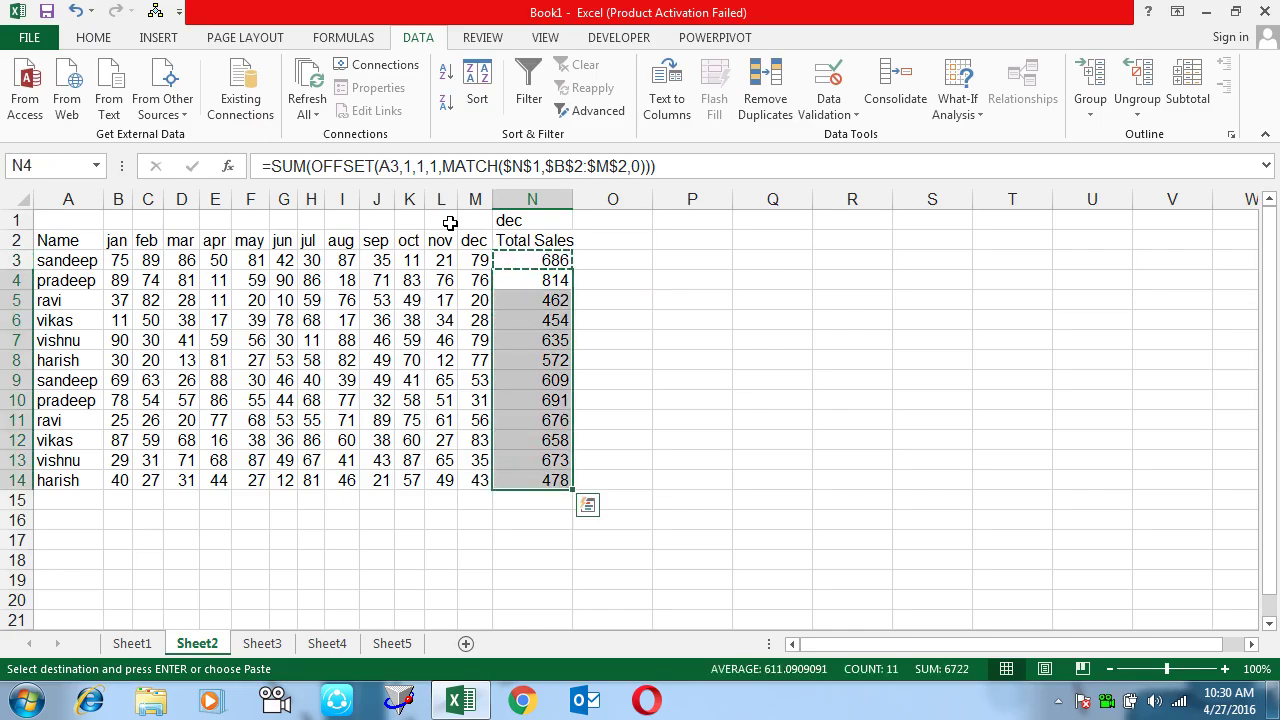
{"action": "key", "text": "Escape"}
{"action": "key", "text": "Up"}
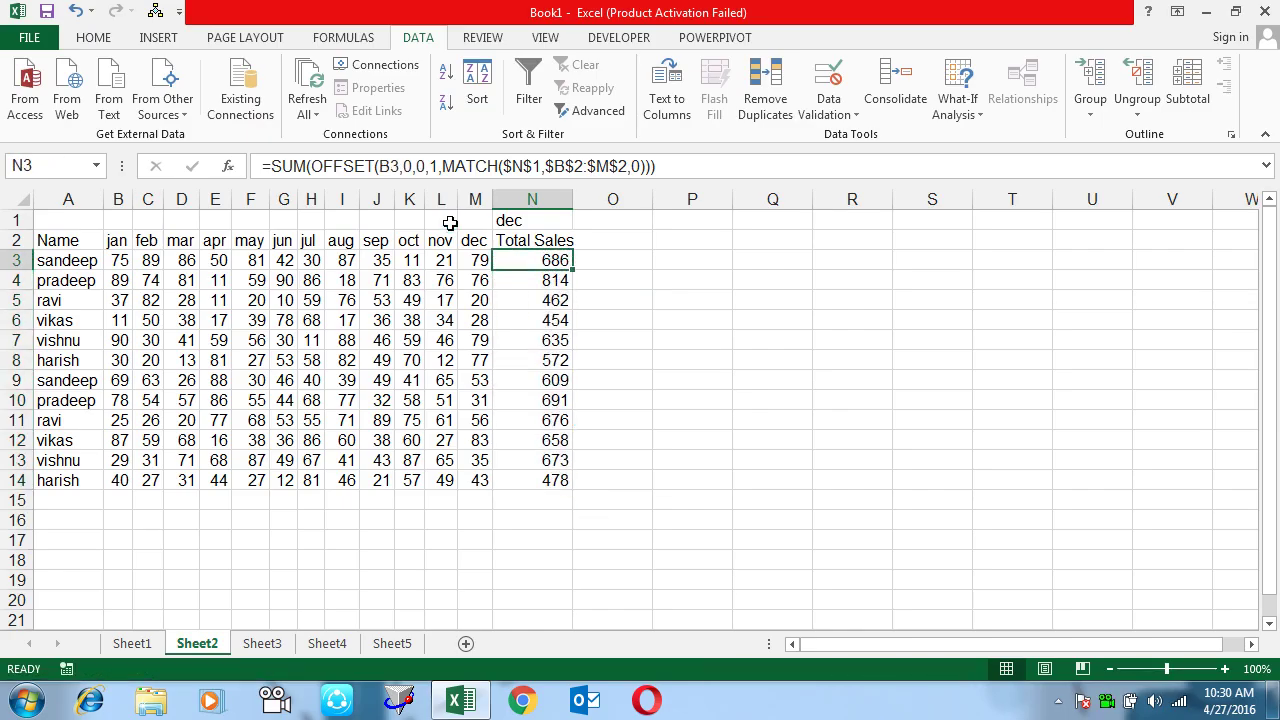
Check the copied OFFSET formulas in N4 through N8 without changing them.
{"action": "key", "text": "Down"}
{"action": "key", "text": "F2"}
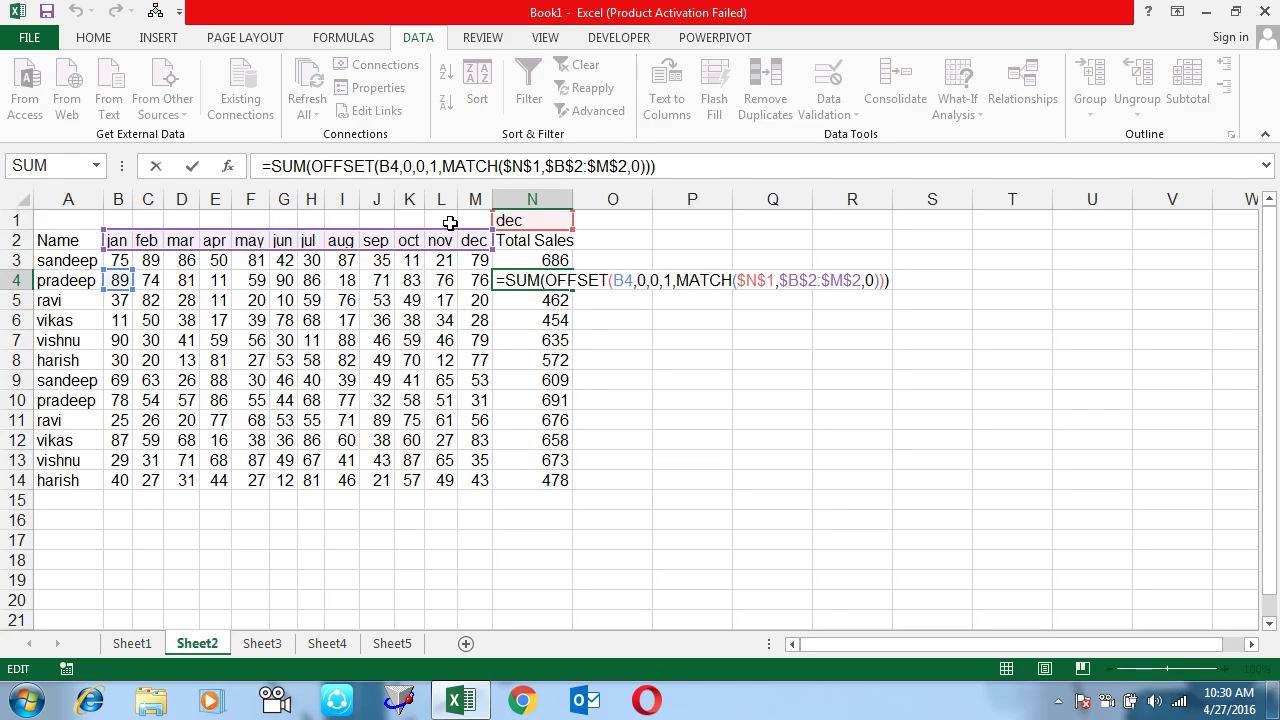
{"action": "key", "text": "Return"}
{"action": "key", "text": "F2"}
{"action": "key", "text": "Return"}
{"action": "key", "text": "F2"}
{"action": "key", "text": "Return"}
{"action": "key", "text": "F2"}
{"action": "key", "text": "Return"}
{"action": "key", "text": "F2"}
{"action": "key", "text": "Escape"}
{"action": "key", "text": "Up"}
{"action": "key", "text": "F2"}
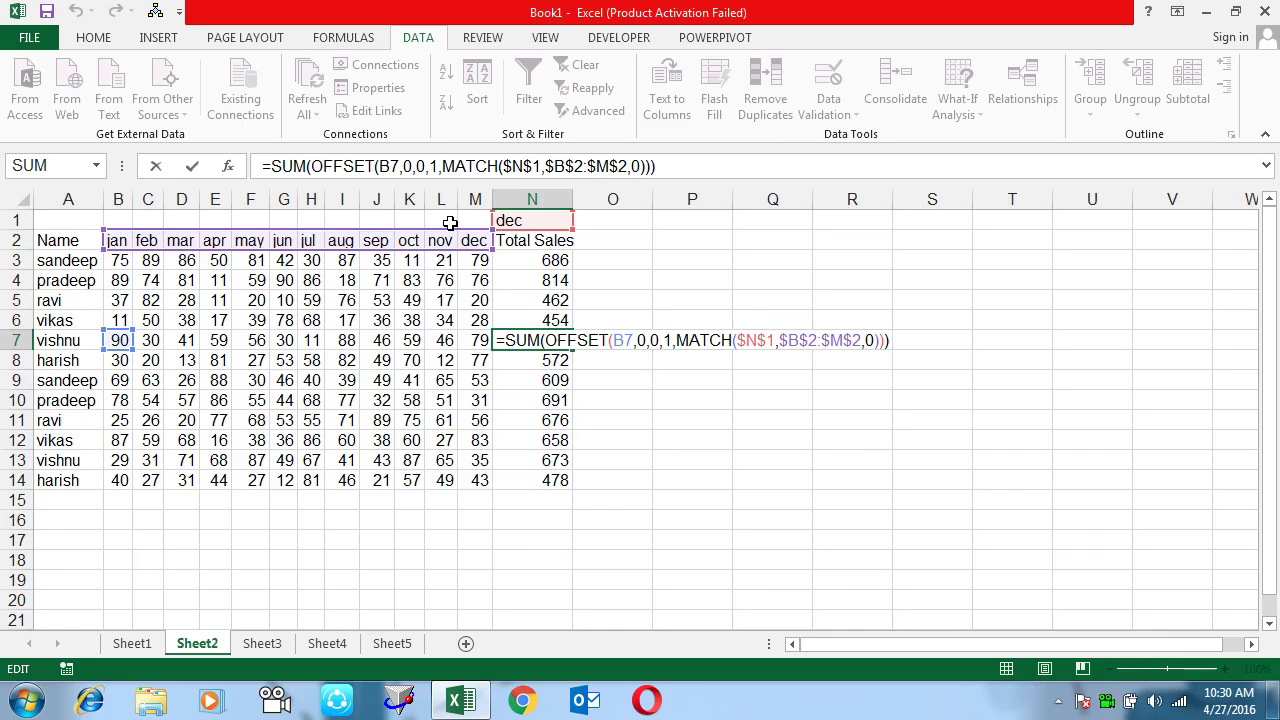
{"action": "key", "text": "Escape"}
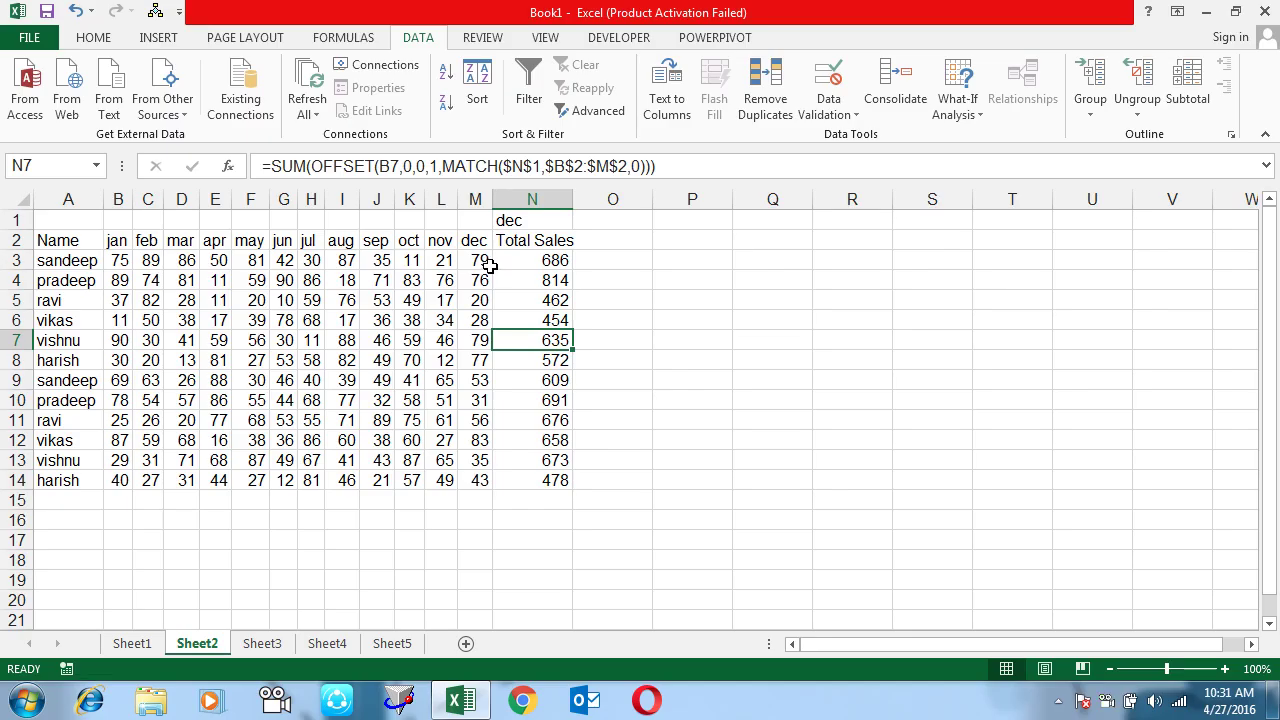
Review N3's OFFSET column argument, keep the formula unchanged, and go to Sheet1.
{"action": "double_click", "coordinate": [519, 261]}
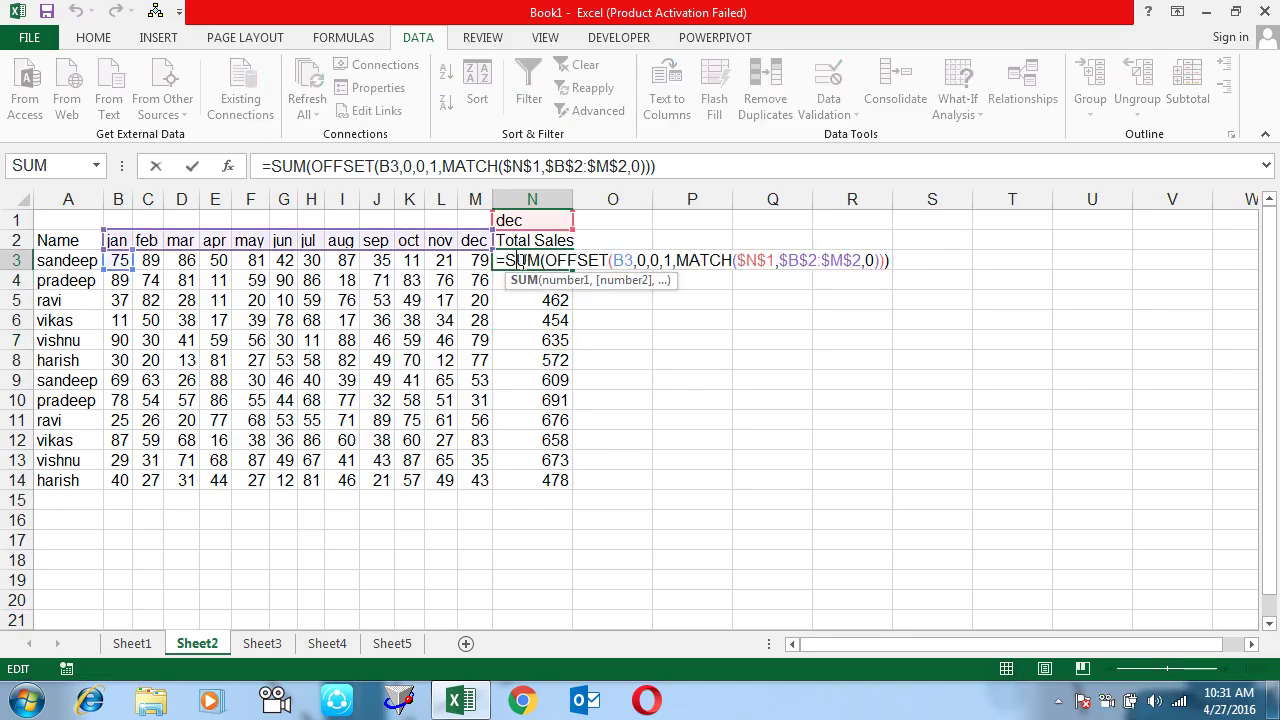
{"action": "left_click", "coordinate": [657, 260]}
{"action": "left_click", "coordinate": [657, 260]}
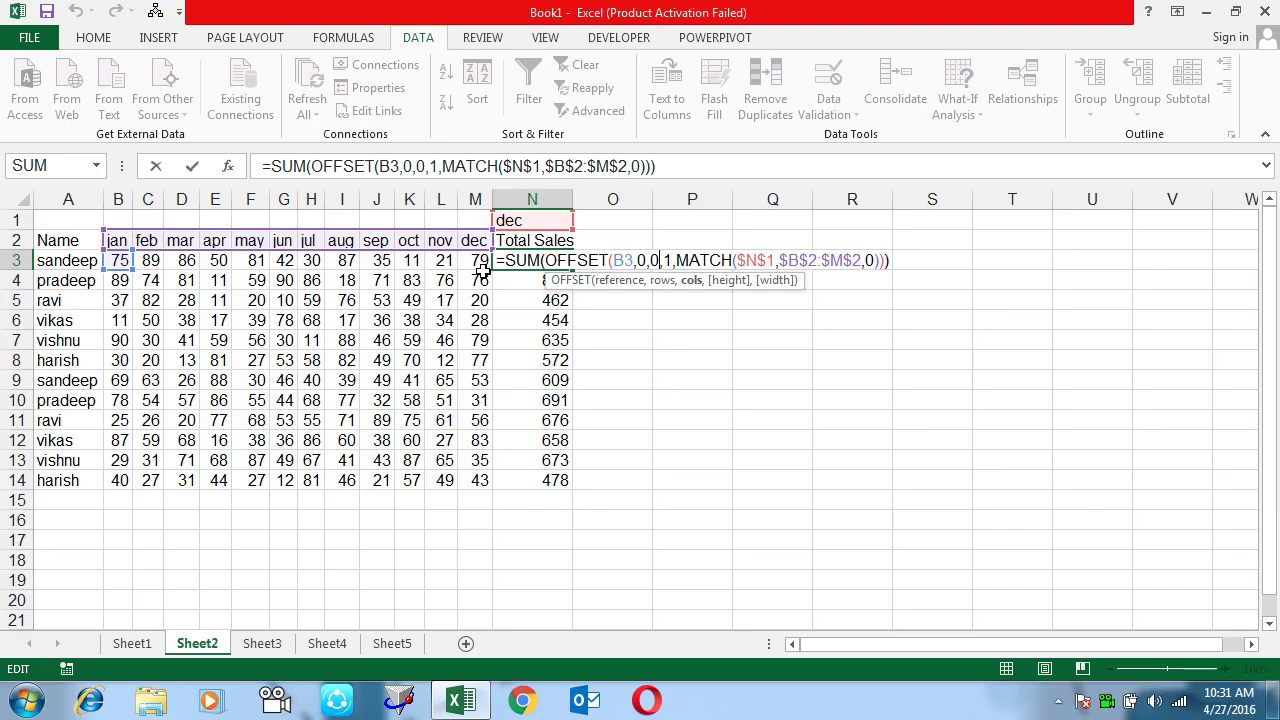
{"action": "key", "text": "ctrl+Return"}
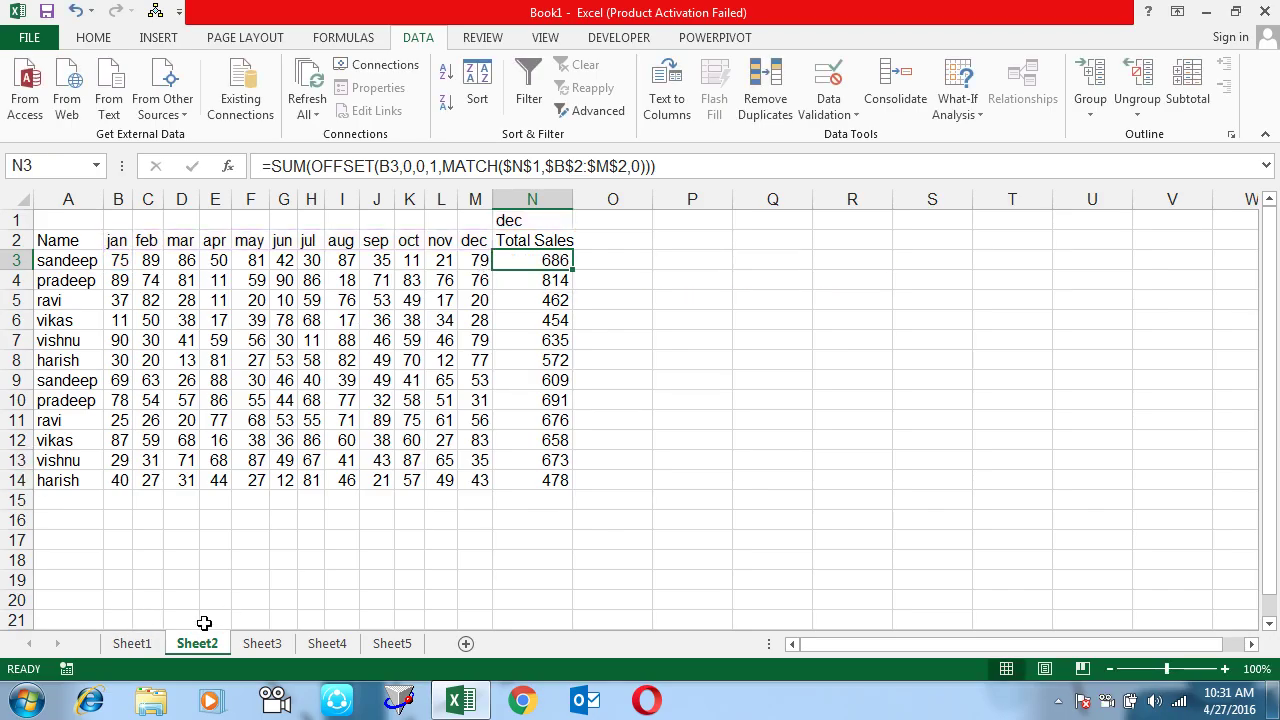
{"action": "left_click", "coordinate": [133, 645]}
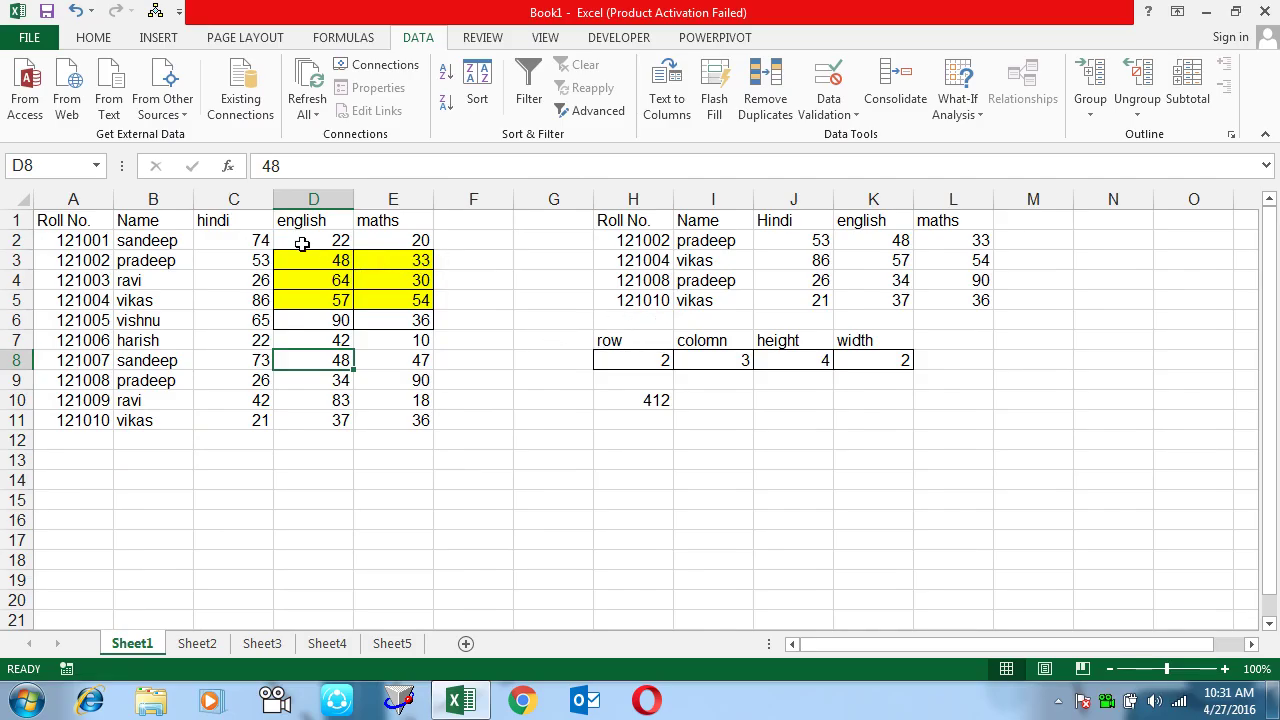
Clear the row, colomn, height, width scratch cells in H7:L10.
{"action": "left_click_drag", "start_coordinate": [308, 268], "coordinate": [420, 339]}
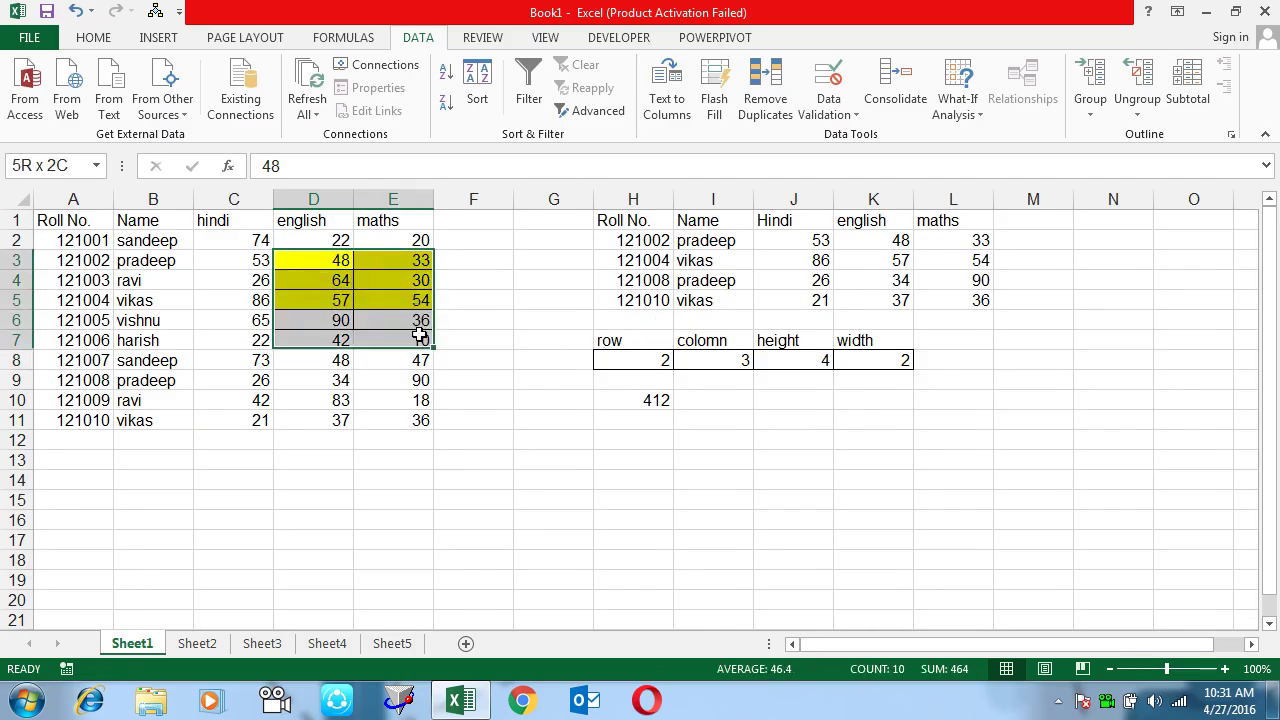
{"action": "key", "text": "alt+e"}
{"action": "key", "text": "Escape"}
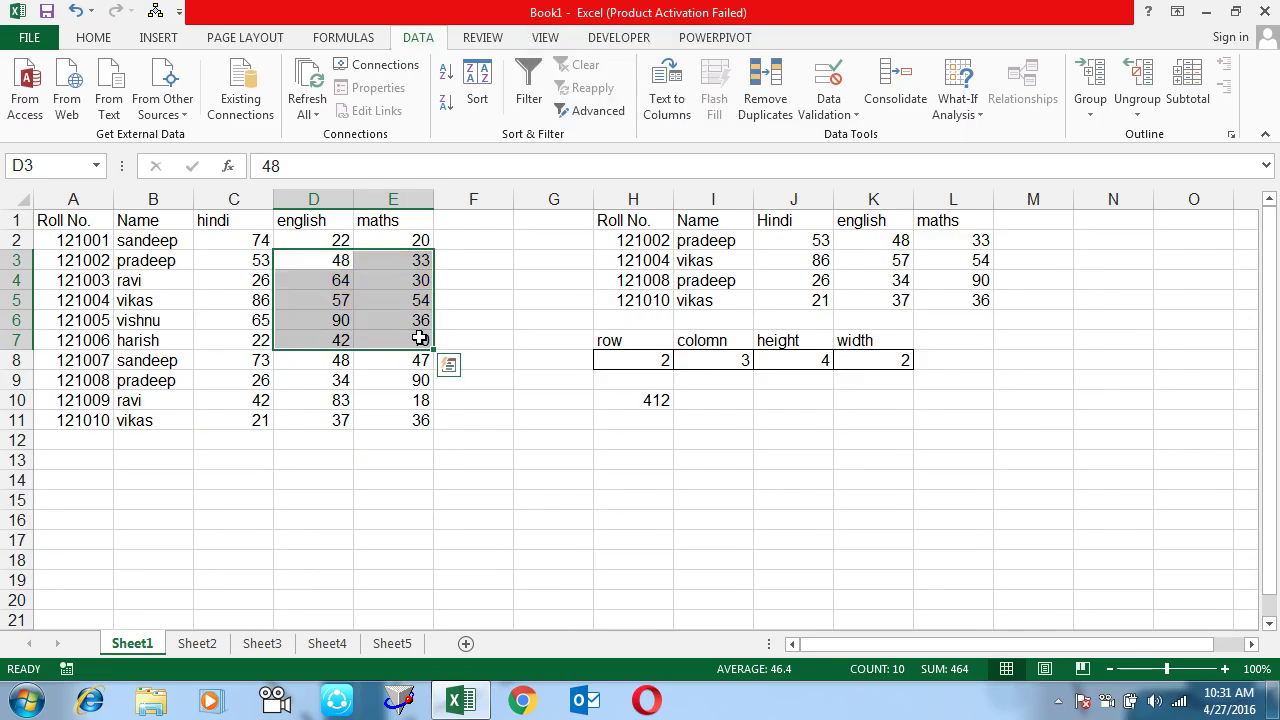
{"action": "left_click", "coordinate": [566, 320]}
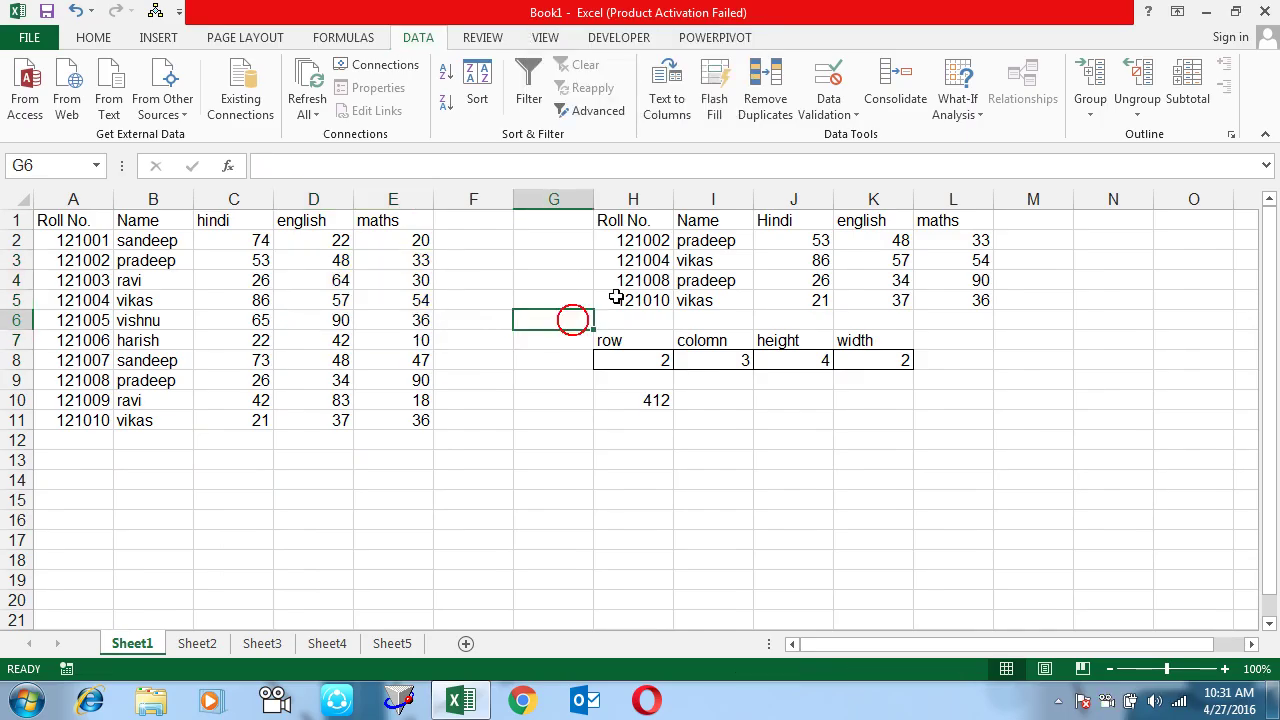
{"action": "left_click_drag", "start_coordinate": [650, 340], "coordinate": [939, 400]}
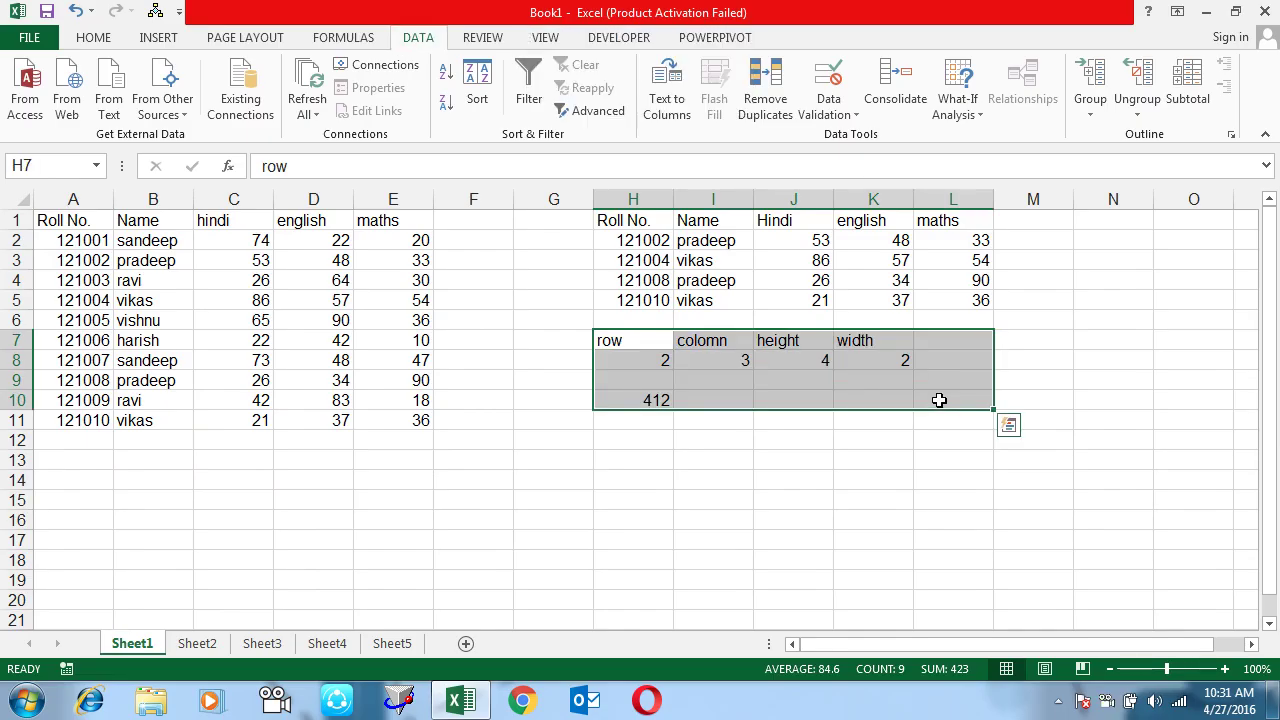
{"action": "key", "text": "Delete"}
Clear the VLOOKUP results in I2:L5, keeping headers and roll numbers.
{"action": "left_click", "coordinate": [794, 238]}
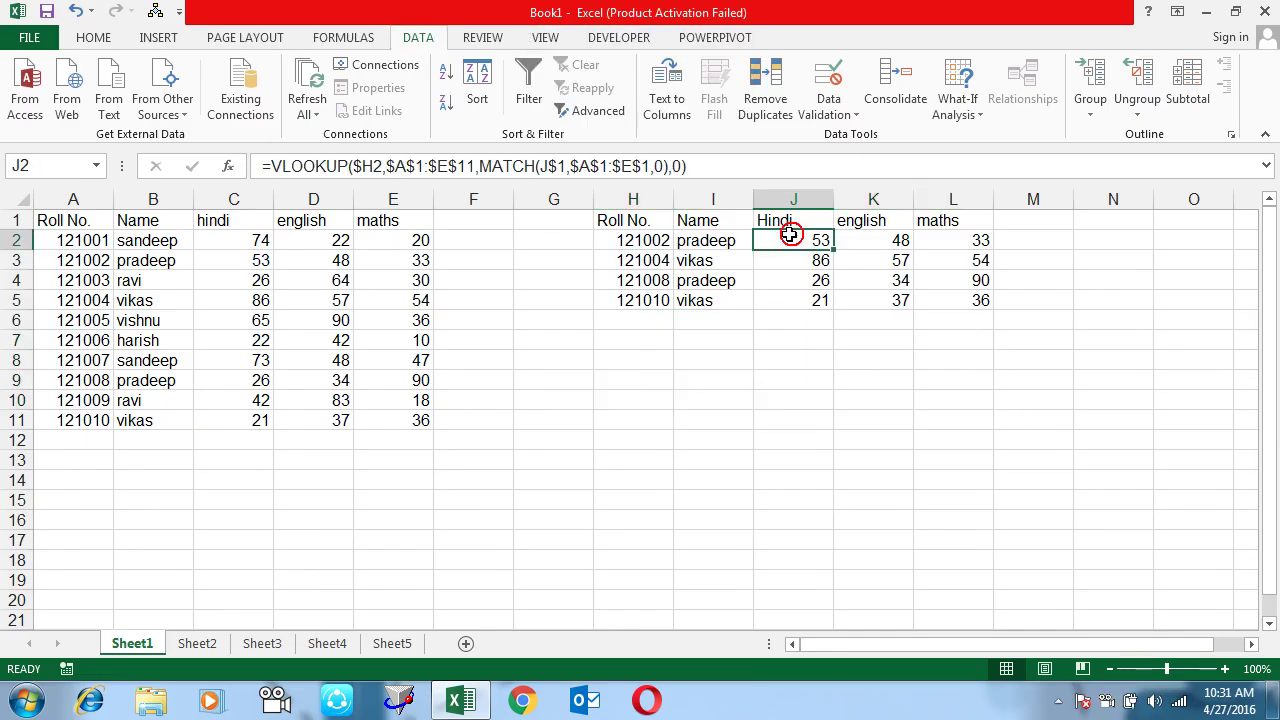
{"action": "left_click_drag", "start_coordinate": [736, 243], "coordinate": [987, 310]}
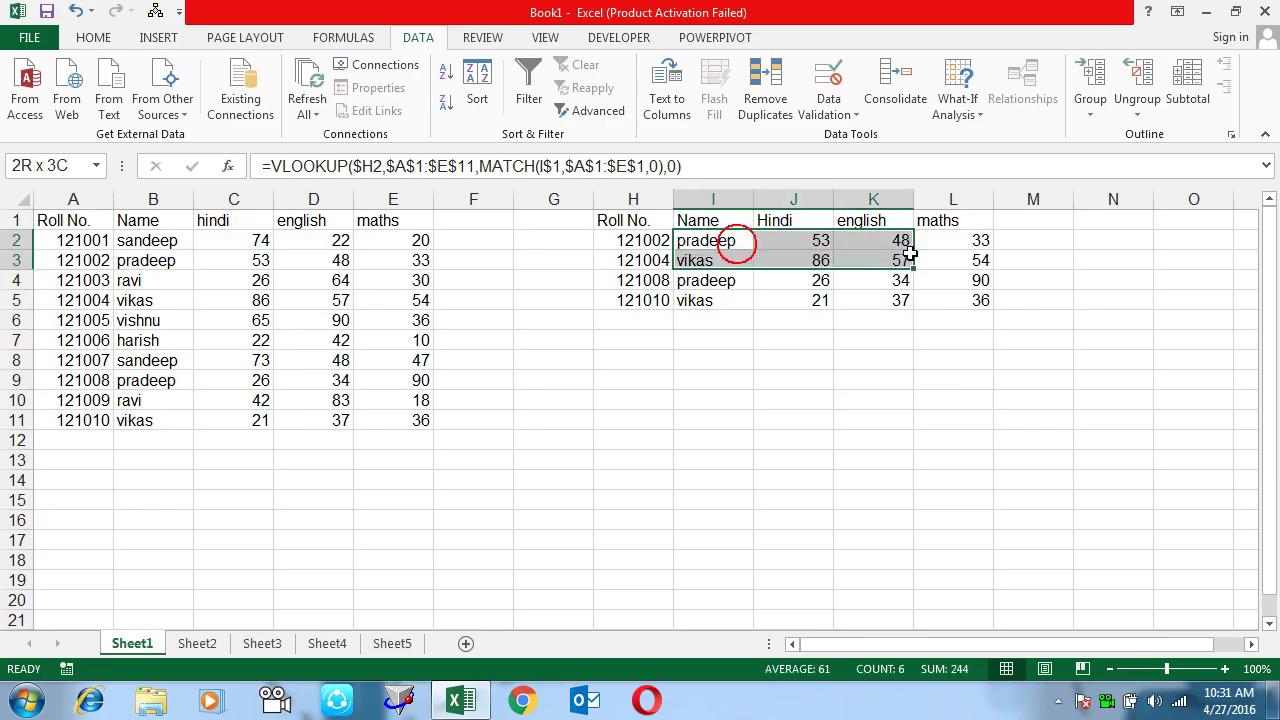
{"action": "key", "text": "Delete"}
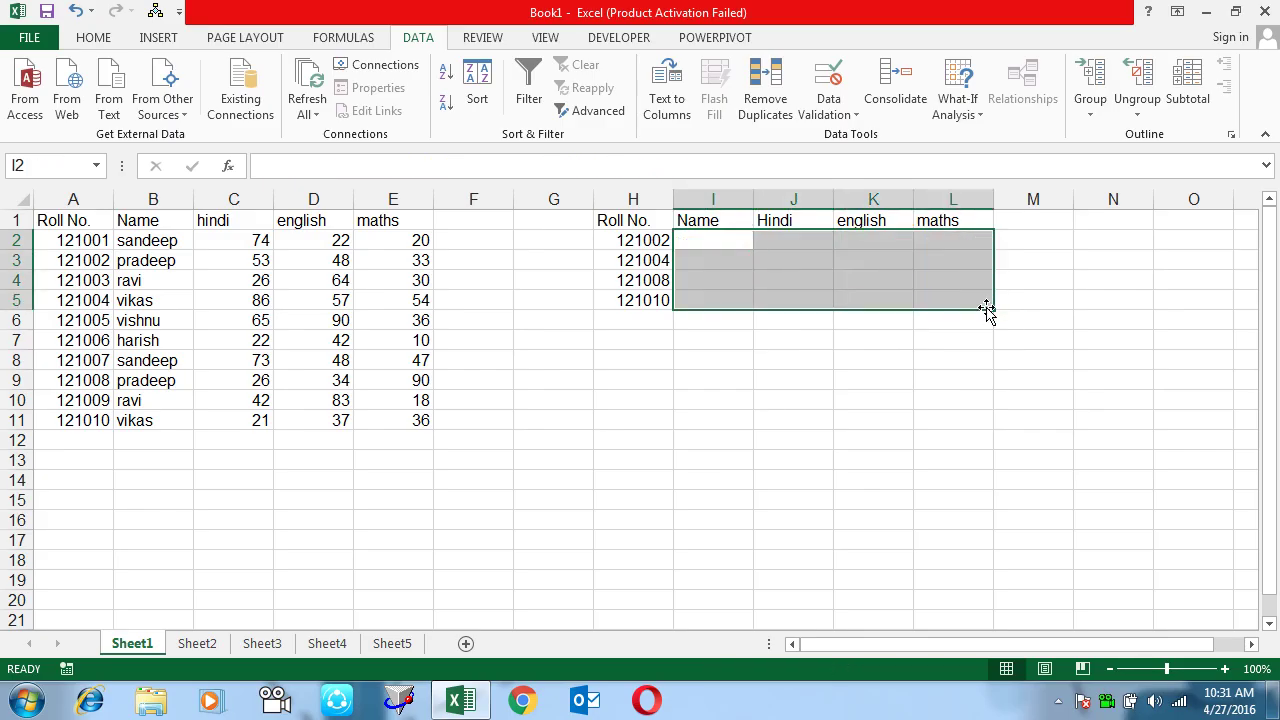
{"action": "key", "text": "Left"}
{"action": "key", "text": "Left"}
{"action": "key", "text": "Left"}
{"action": "key", "text": "Right"}
{"action": "key", "text": "Right"}
{"action": "key", "text": "Right"}
{"action": "key", "text": "Down"}
{"action": "key", "text": "Down"}
{"action": "key", "text": "Down"}
{"action": "key", "text": "Left"}
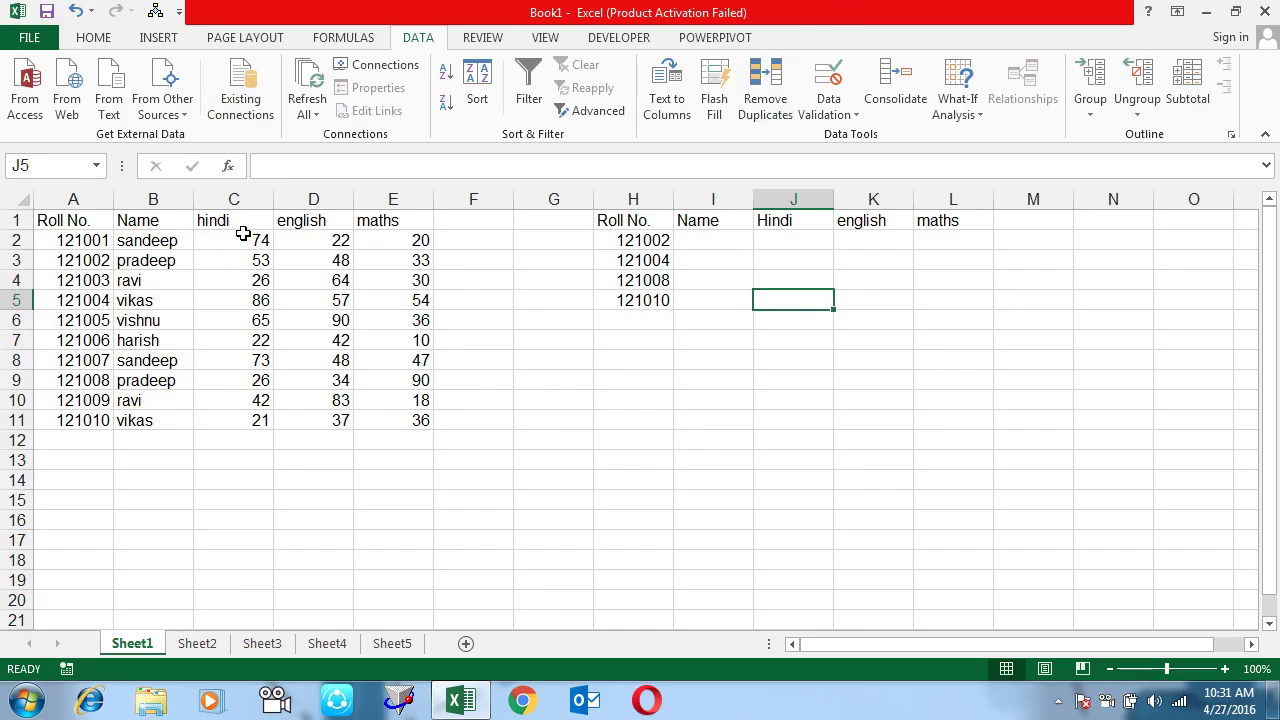
Insert a new column C before hindi with the header Subject.
{"action": "right_click", "coordinate": [236, 200]}
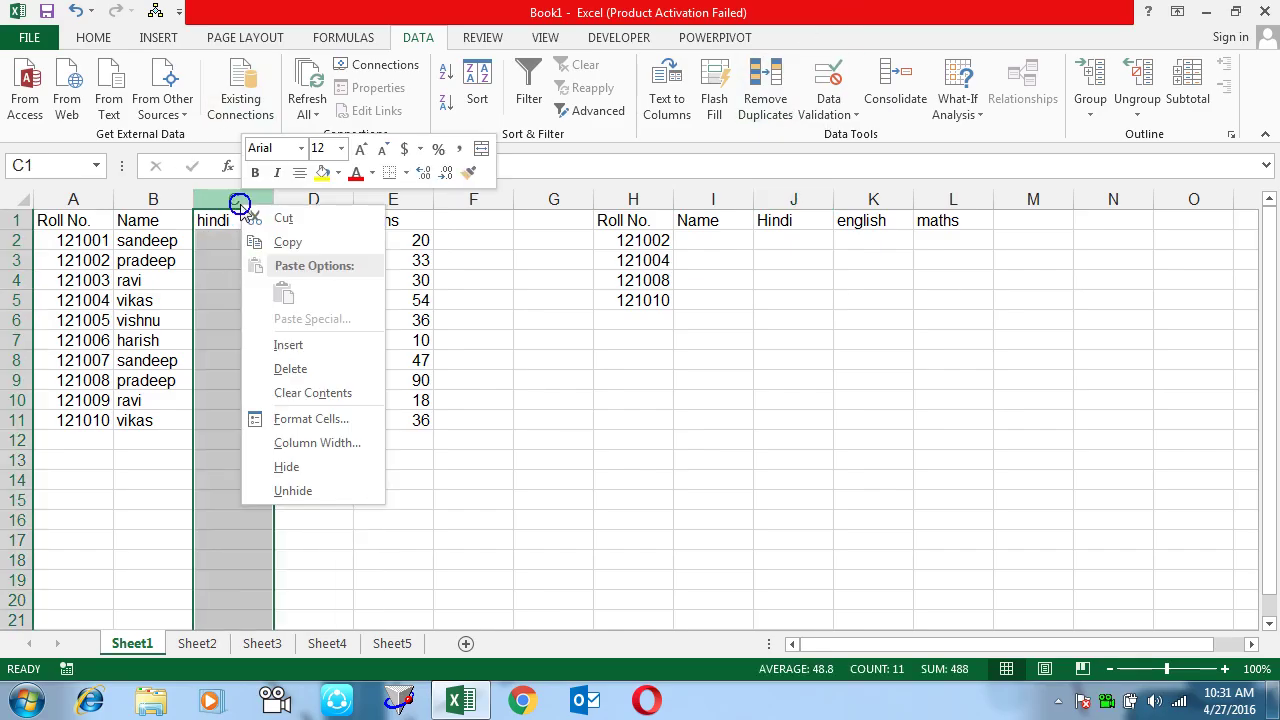
{"action": "left_click", "coordinate": [301, 355]}
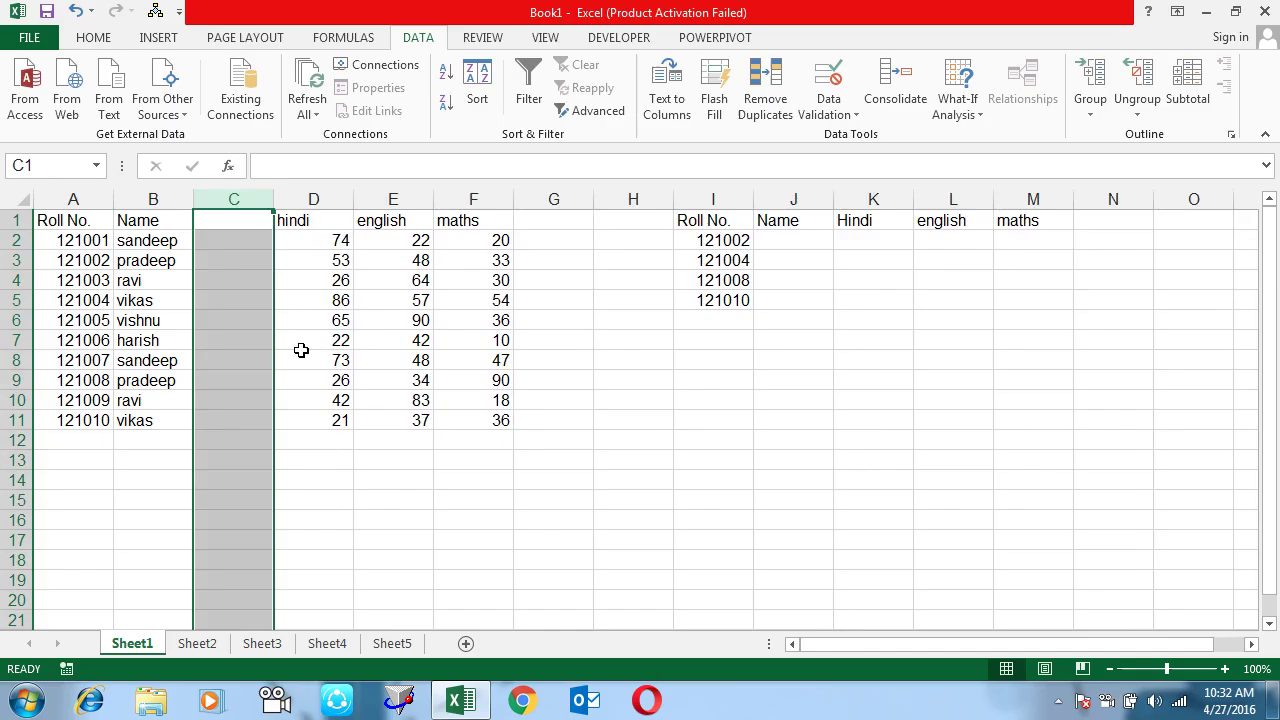
{"action": "left_click", "coordinate": [246, 241]}
{"action": "left_click", "coordinate": [246, 241]}
{"action": "key", "text": "Up"}
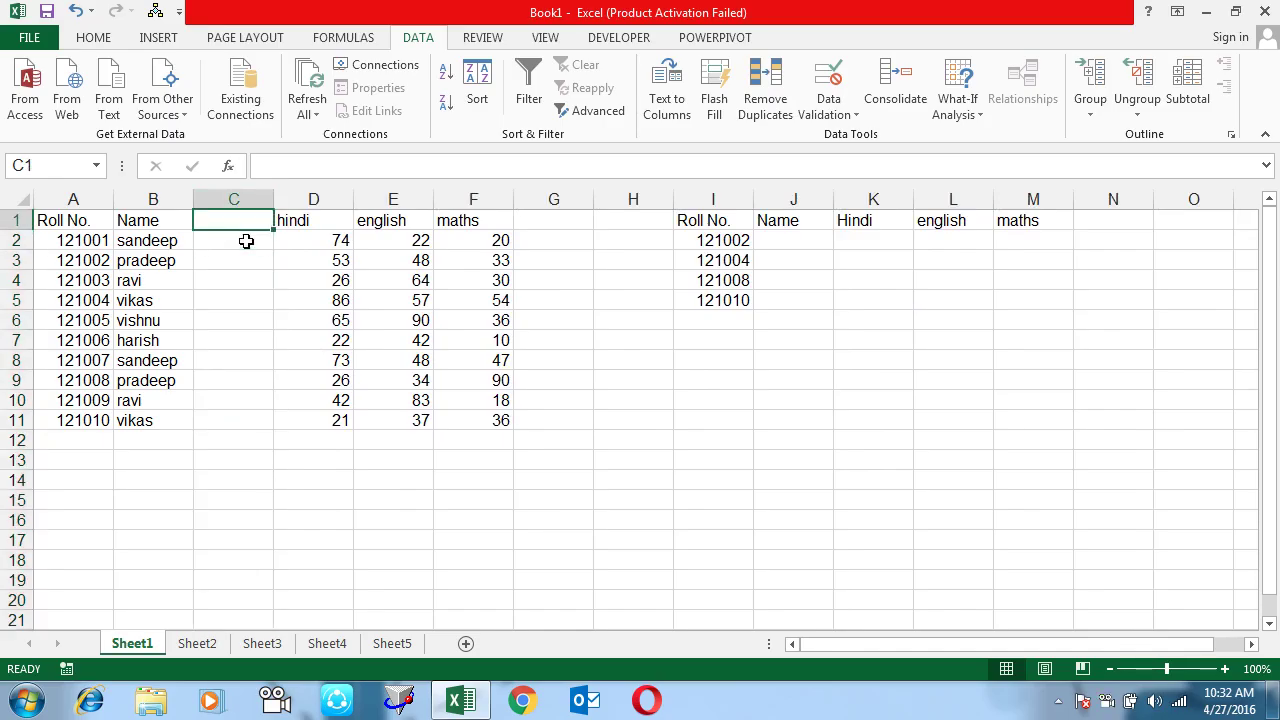
{"action": "type", "text": "Subject"}
{"action": "key", "text": "Return"}
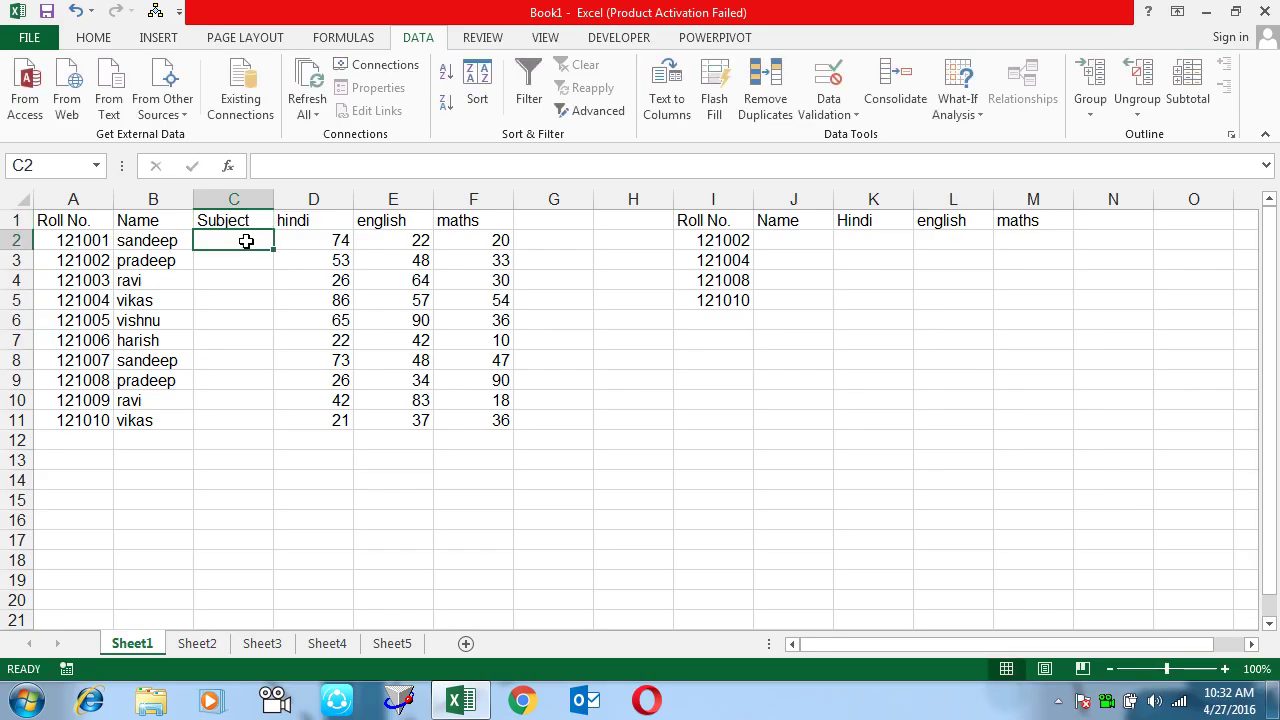
Fill Hindi into C2:C11 for all ten students.
{"action": "key", "text": "shift+Down"}
{"action": "key", "text": "shift+Down"}
{"action": "key", "text": "shift+Down"}
{"action": "key", "text": "shift+Down"}
{"action": "key", "text": "shift+Down"}
{"action": "key", "text": "shift+Down"}
{"action": "key", "text": "shift+Down"}
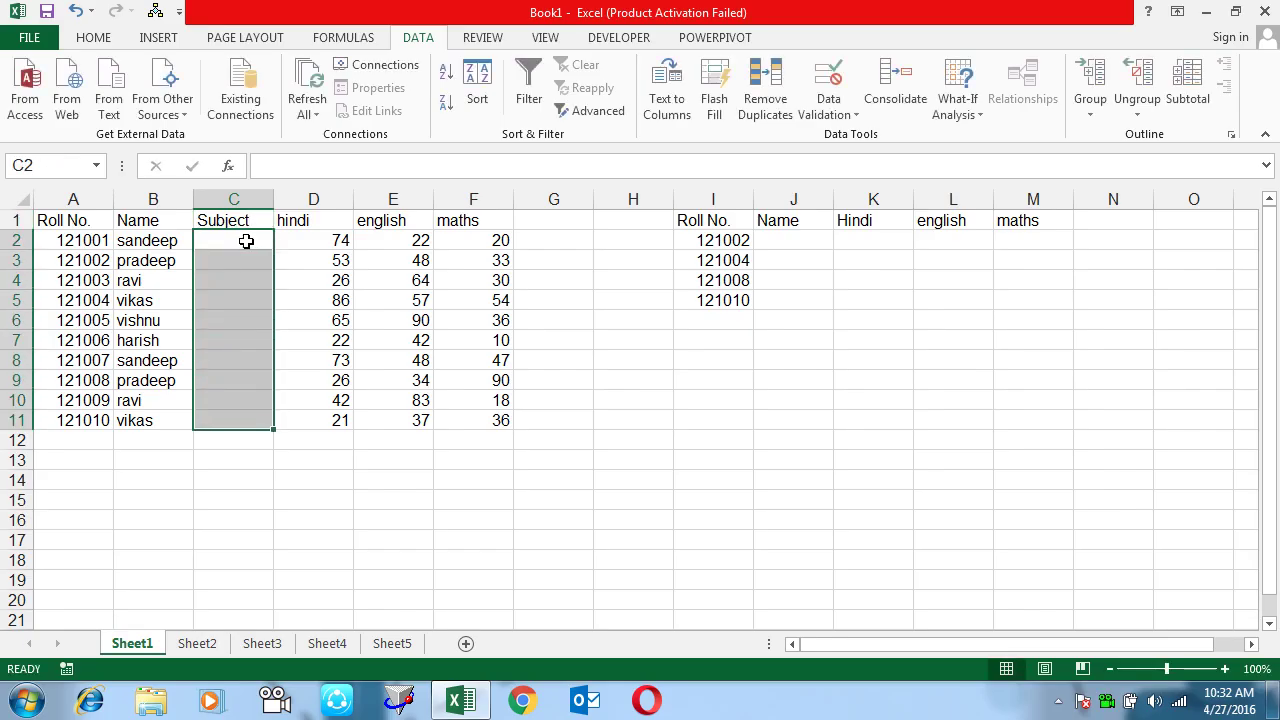
{"action": "type", "text": "Hindi"}
{"action": "key", "text": "ctrl+Return"}
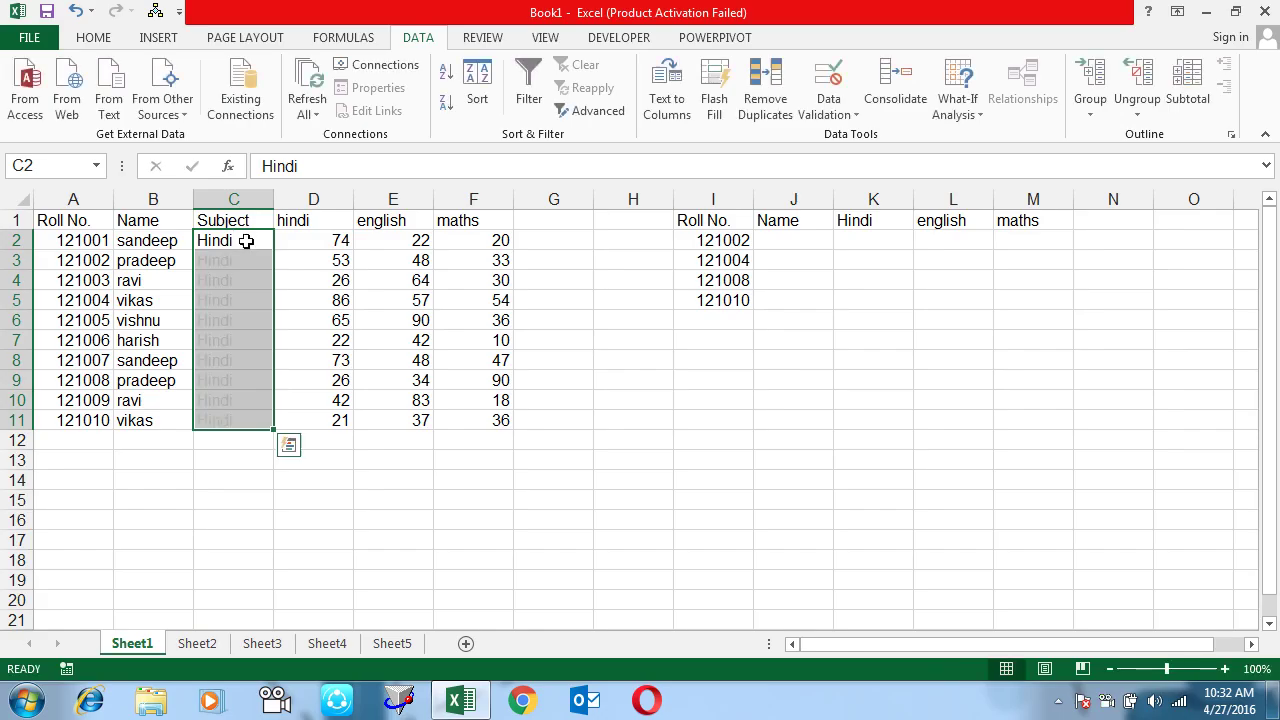
{"action": "key", "text": "Right"}
{"action": "key", "text": "Right"}
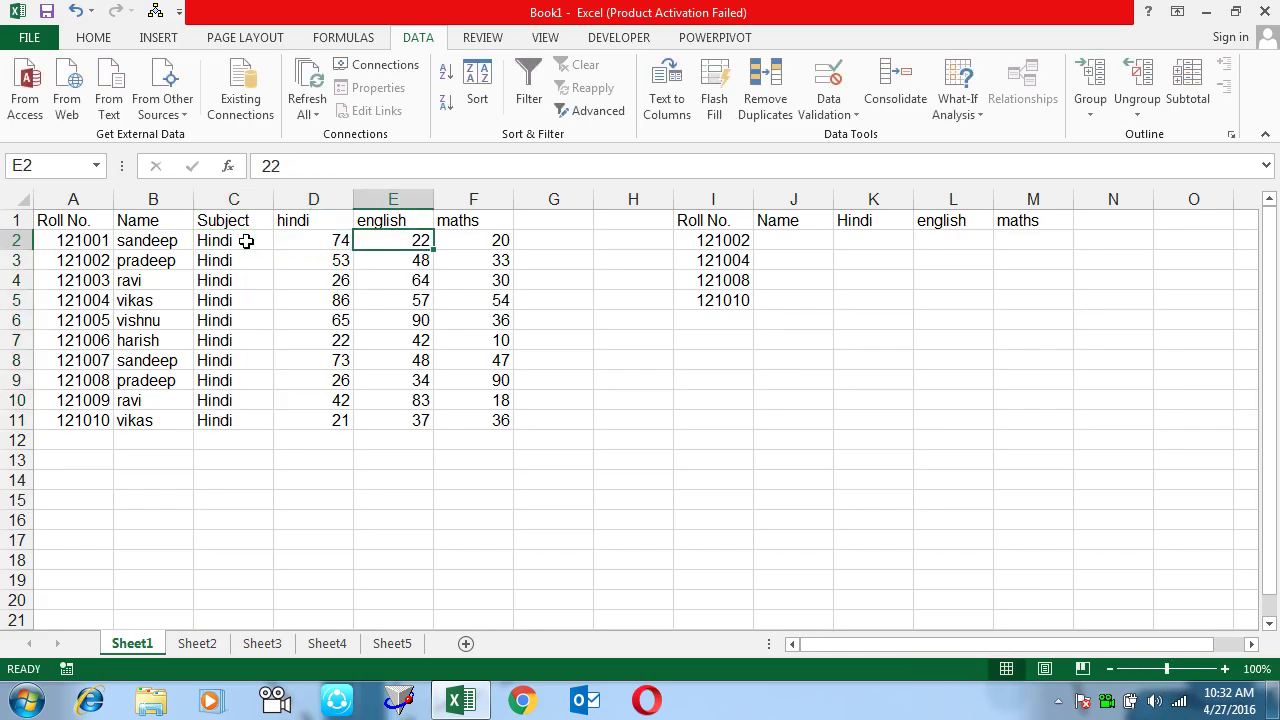
Copy the english marks E2:E11 into D12:D21 below the hindi marks.
{"action": "key", "text": "ctrl+shift+Down"}
{"action": "key", "text": "ctrl+c"}
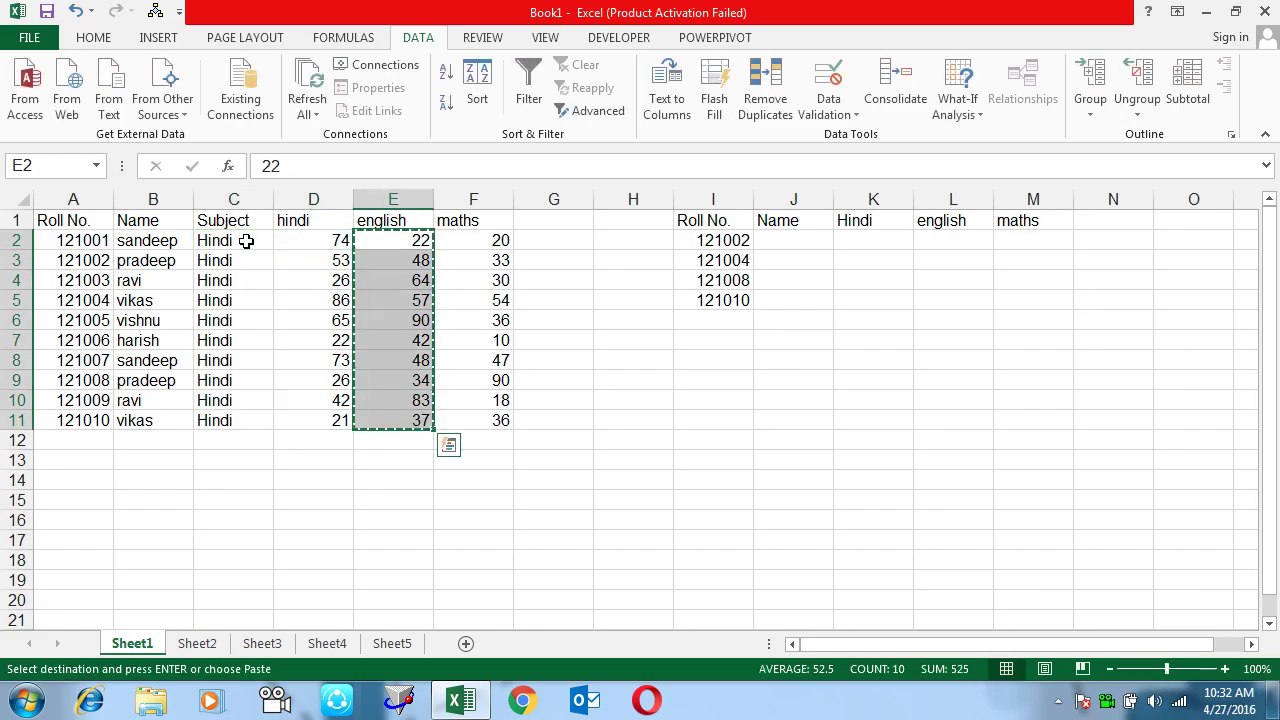
{"action": "key", "text": "Left"}
{"action": "key", "text": "ctrl+Down"}
{"action": "key", "text": "Down"}
{"action": "key", "text": "ctrl+v"}
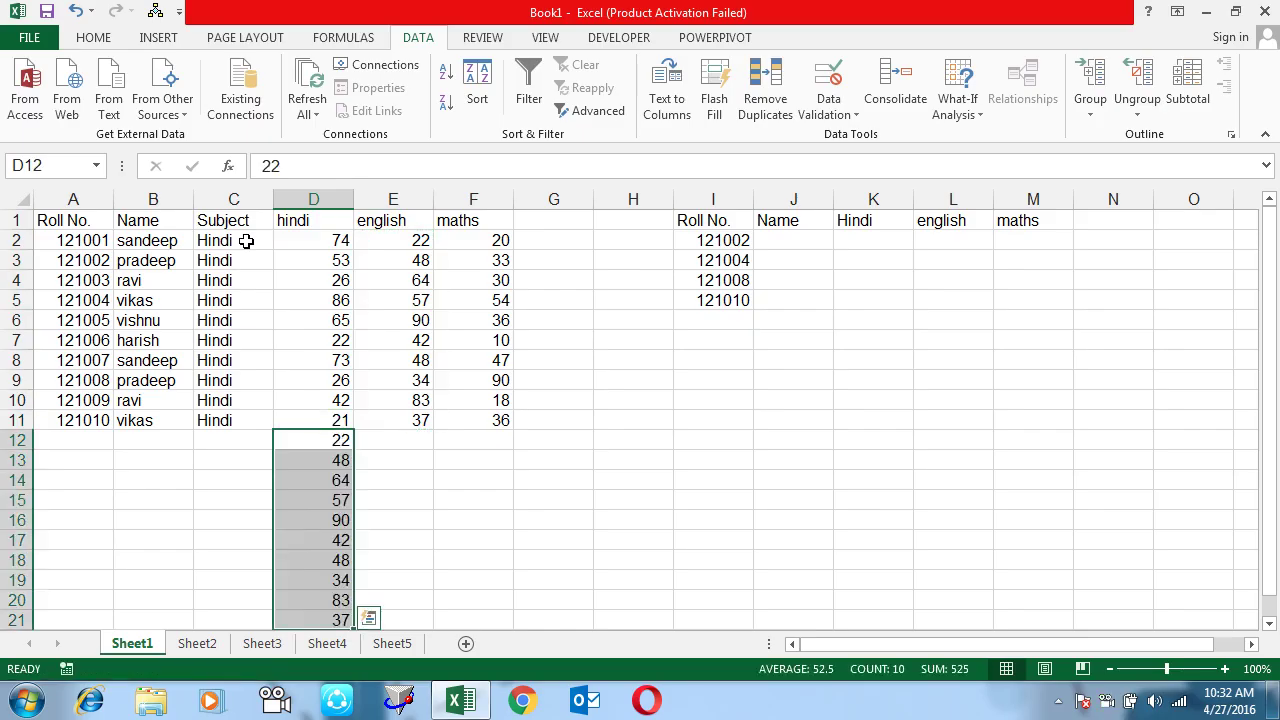
Label C12:C21 as English in the Subject column.
{"action": "key", "text": "Left"}
{"action": "key", "text": "shift+Down"}
{"action": "key", "text": "shift+Down"}
{"action": "key", "text": "shift+Down"}
{"action": "key", "text": "shift+Down"}
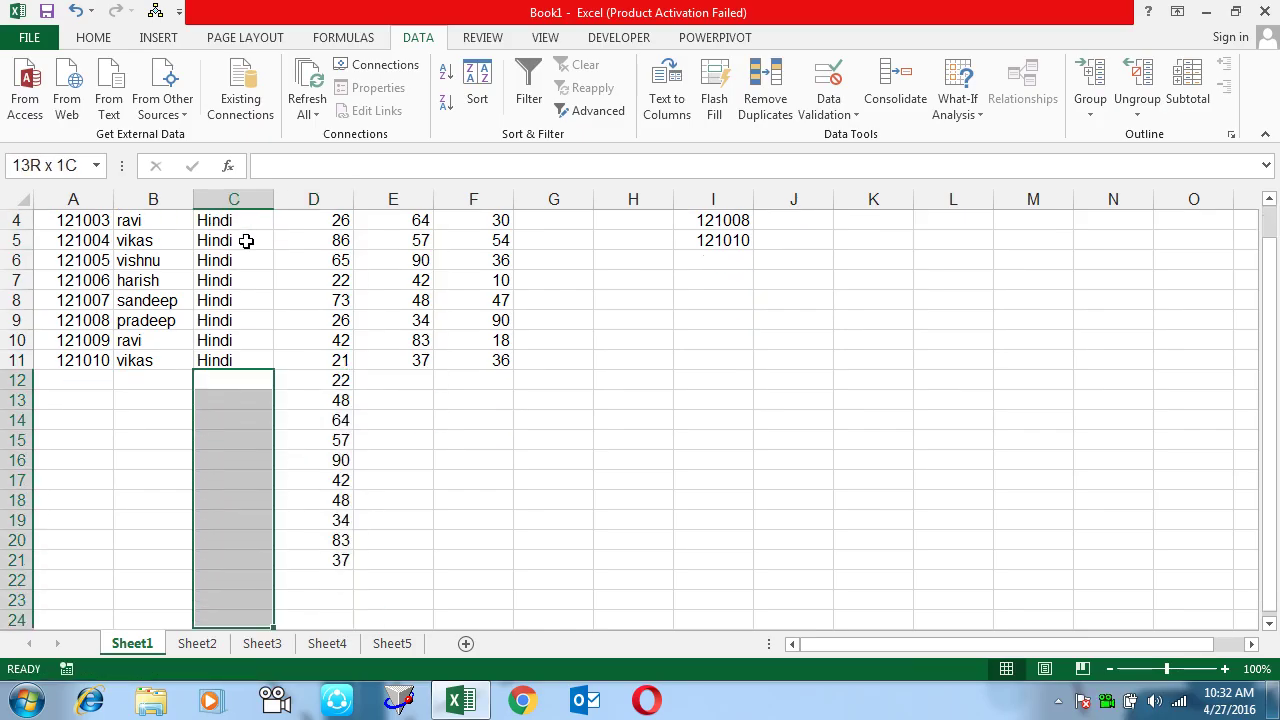
{"action": "key", "text": "shift+Up"}
{"action": "key", "text": "shift+Up"}
{"action": "key", "text": "shift+Up"}
{"action": "key", "text": "shift+Up"}
{"action": "key", "text": "shift+Down"}
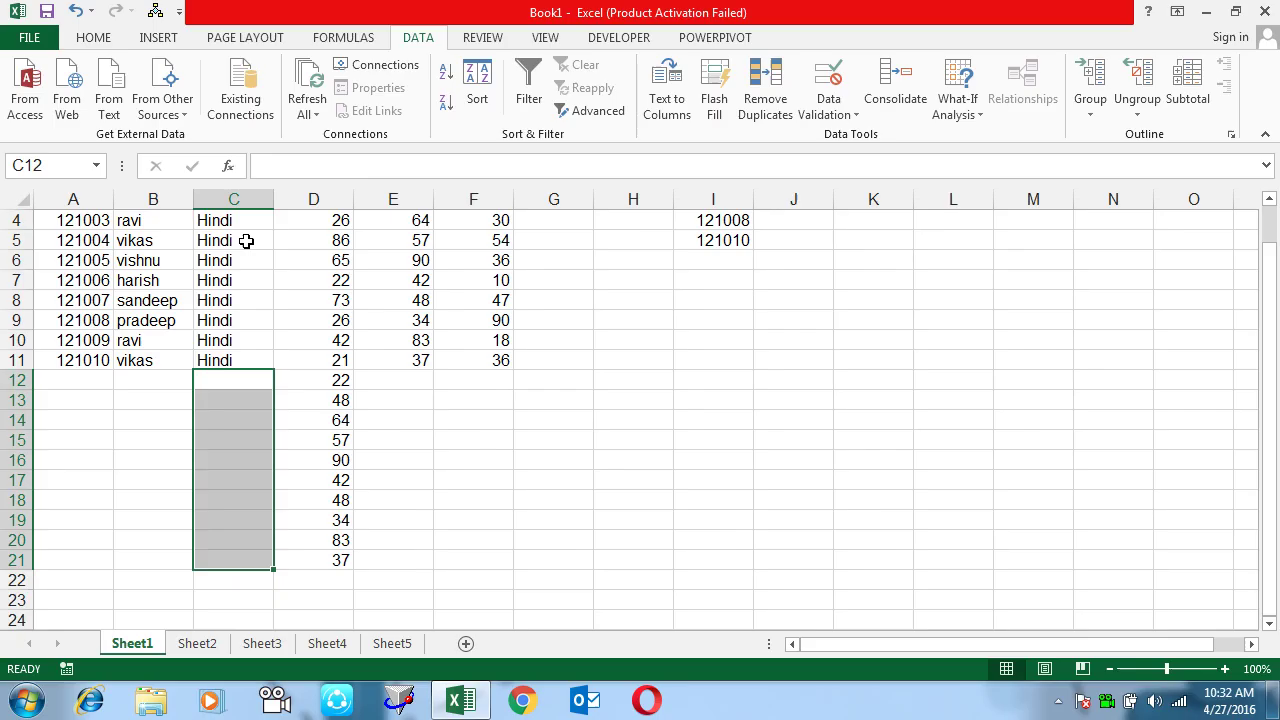
{"action": "type", "text": "Egli"}
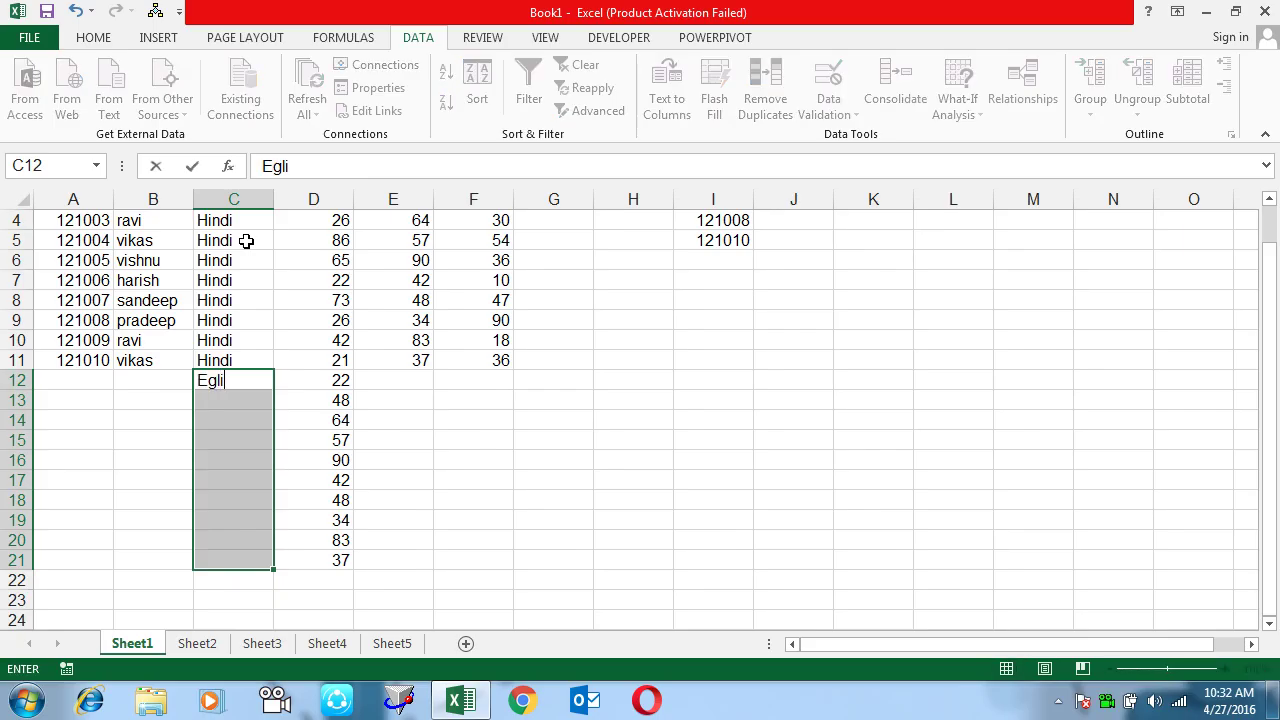
{"action": "key", "text": "BackSpace"}
{"action": "key", "text": "BackSpace"}
{"action": "key", "text": "BackSpace"}
{"action": "key", "text": "BackSpace"}
{"action": "type", "text": "nglish"}
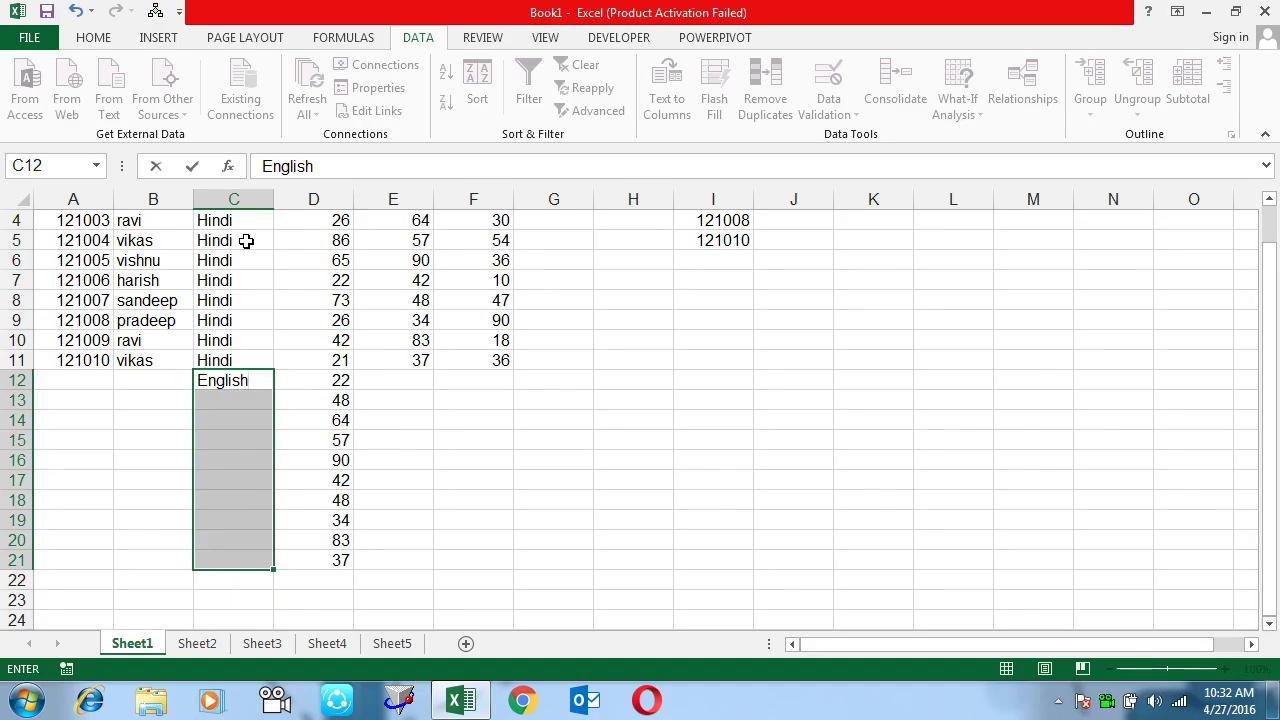
{"action": "key", "text": "ctrl+Return"}
{"action": "type", "text": "111111111111111111"}
{"action": "key", "text": "Escape"}
{"action": "key", "text": "Up"}
{"action": "key", "text": "Up"}
{"action": "key", "text": "Up"}
{"action": "key", "text": "Up"}
{"action": "key", "text": "Up"}
{"action": "key", "text": "Up"}
{"action": "key", "text": "Up"}
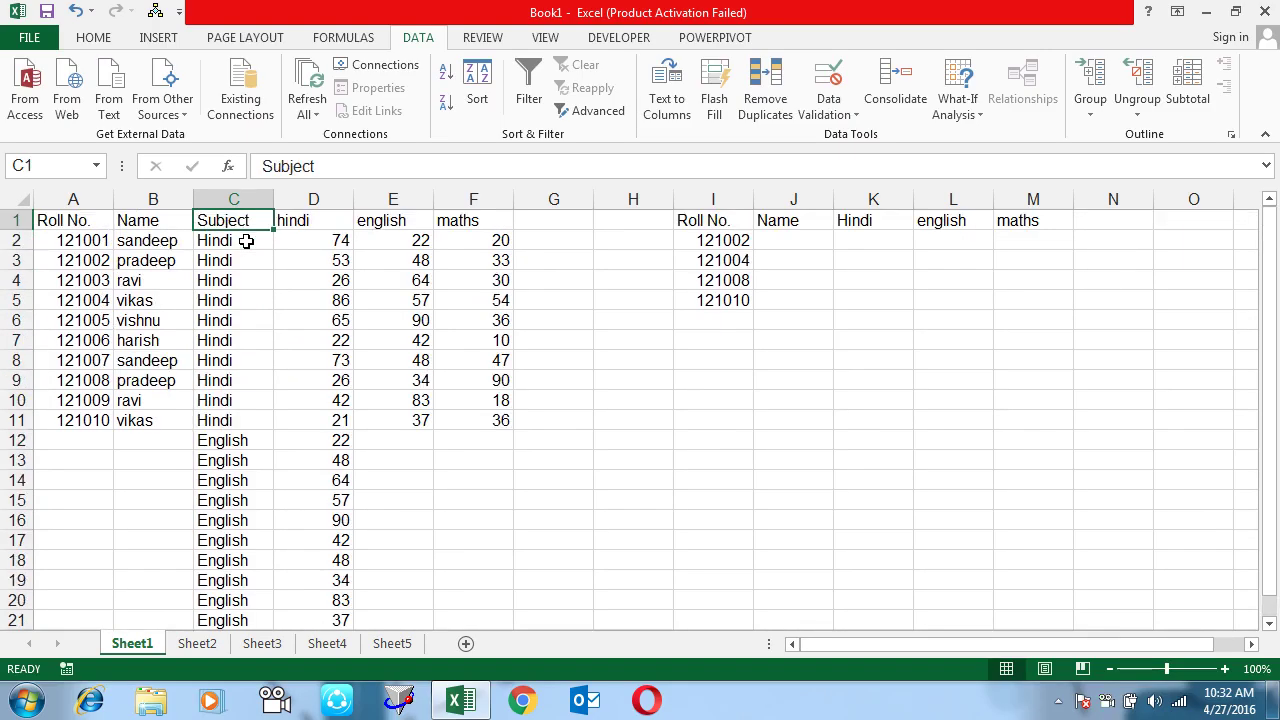
{"action": "key", "text": "Down"}
{"action": "key", "text": "Down"}
{"action": "key", "text": "Down"}
{"action": "key", "text": "Right"}
{"action": "key", "text": "Right"}
{"action": "key", "text": "Right"}
{"action": "key", "text": "Up"}
{"action": "key", "text": "Up"}
Copy the maths marks F2:F11 into D22:D31.
{"action": "key", "text": "ctrl+shift+Down"}
{"action": "key", "text": "ctrl+c"}
{"action": "key", "text": "Left"}
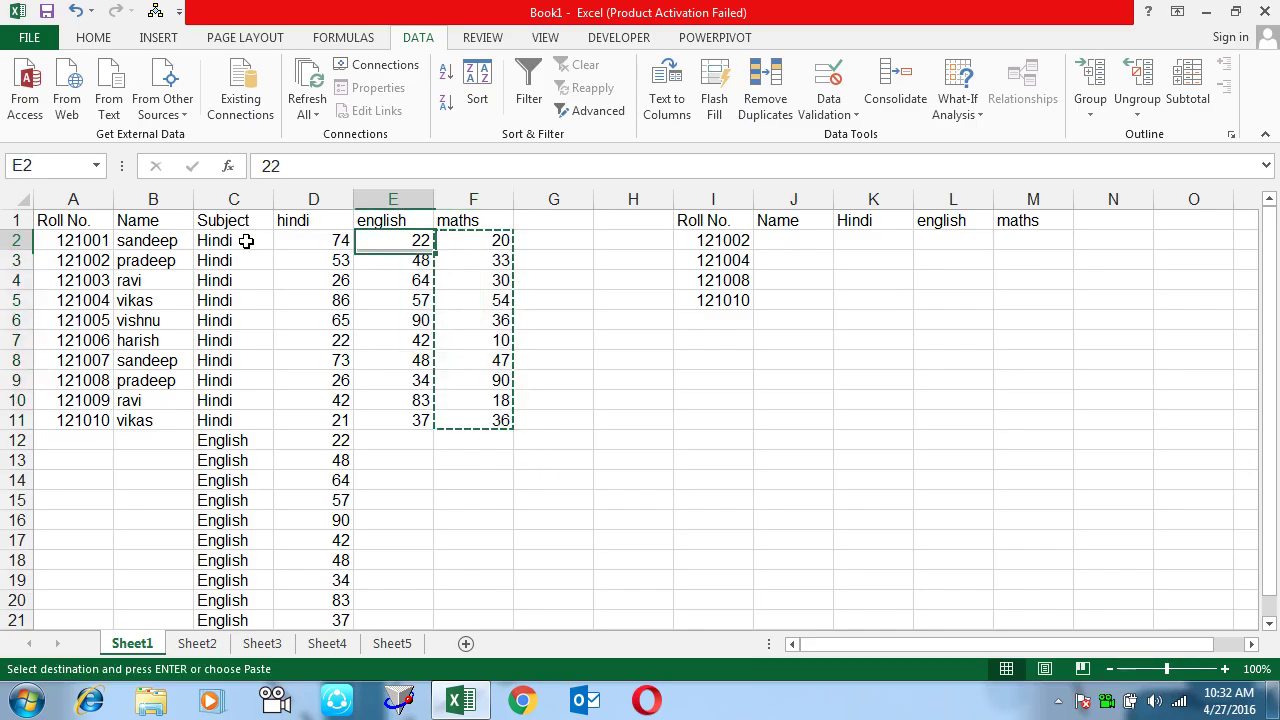
{"action": "key", "text": "Left"}
{"action": "key", "text": "ctrl+Down"}
{"action": "key", "text": "Down"}
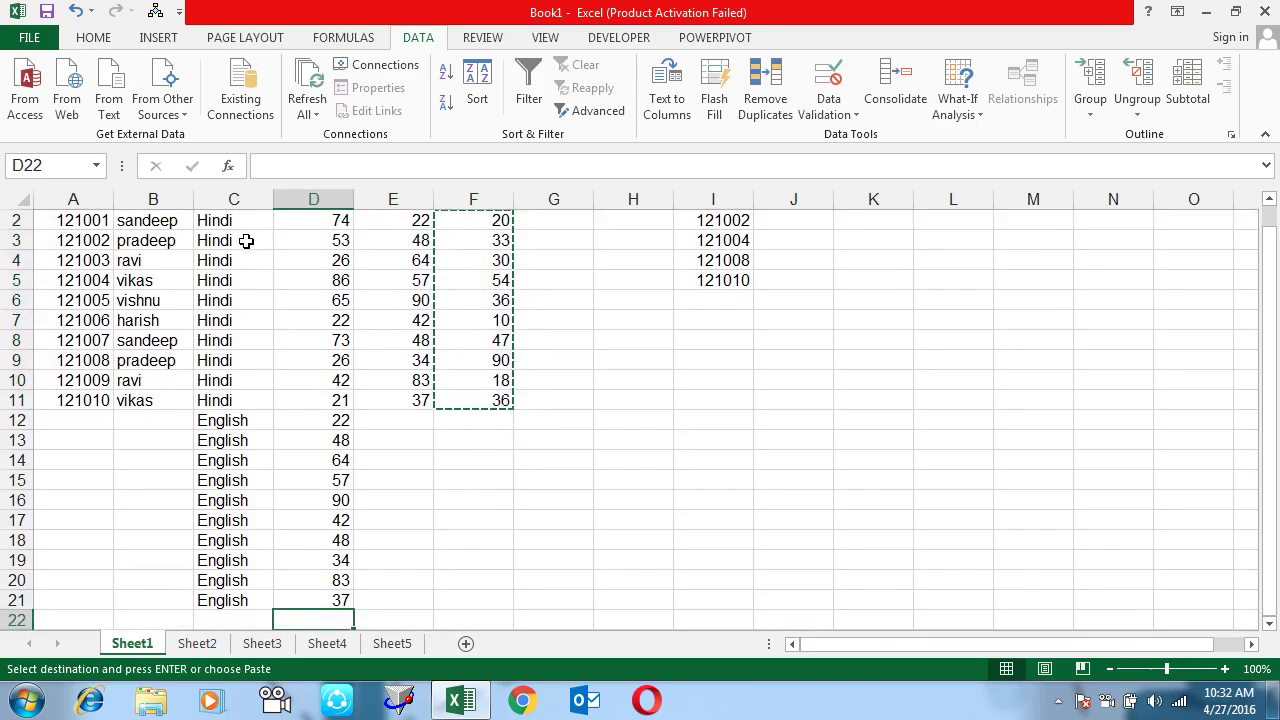
{"action": "key", "text": "Return"}
Label C22:C31 as Maths in the Subject column.
{"action": "key", "text": "Up"}
{"action": "key", "text": "Down"}
{"action": "key", "text": "Left"}
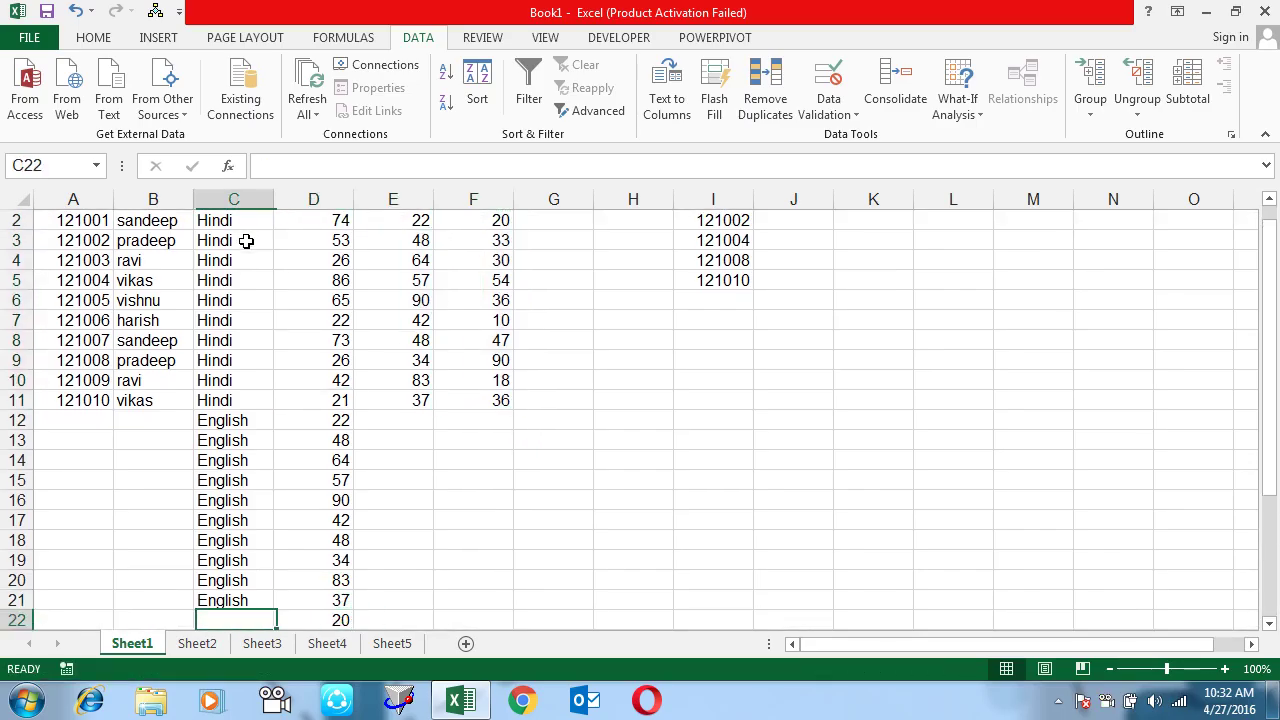
{"action": "key", "text": "shift+Down"}
{"action": "key", "text": "shift+Down"}
{"action": "key", "text": "shift+Down"}
{"action": "key", "text": "shift+Down"}
{"action": "key", "text": "shift+Up"}
{"action": "key", "text": "shift+Up"}
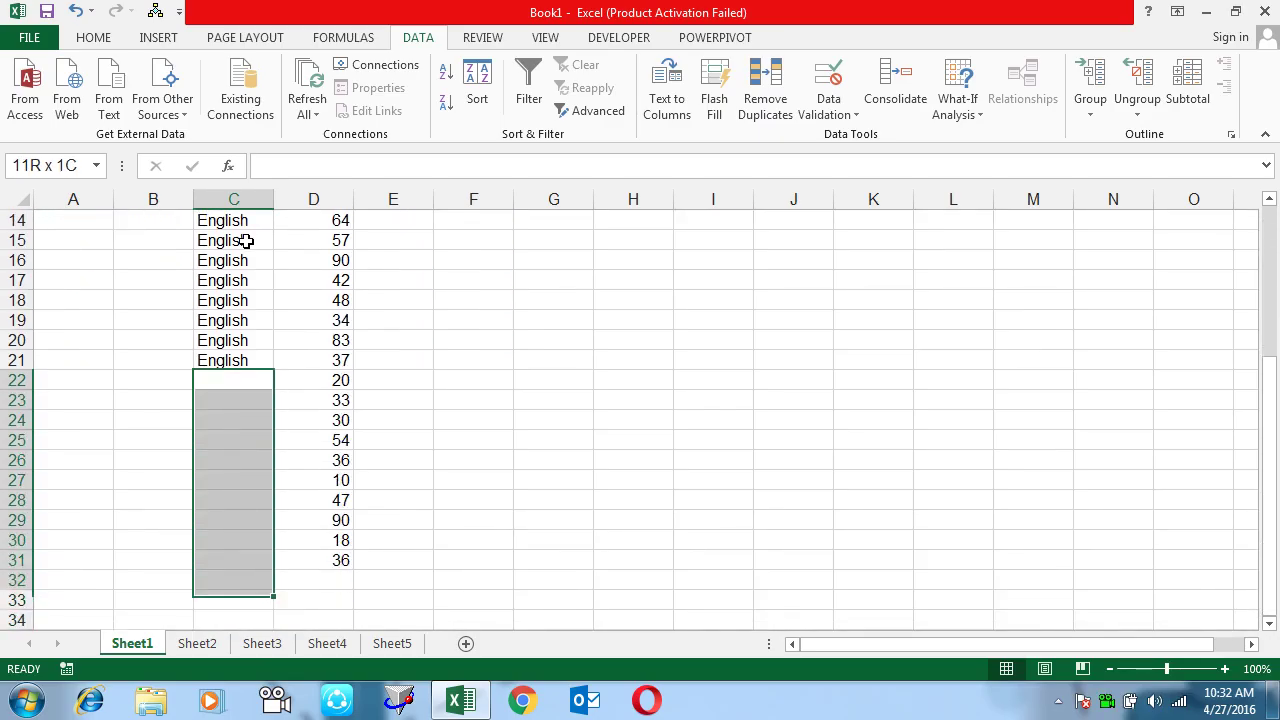
{"action": "key", "text": "shift+Up"}
{"action": "key", "text": "shift+Up"}
{"action": "key", "text": "shift+Down"}
{"action": "type", "text": "Maths"}
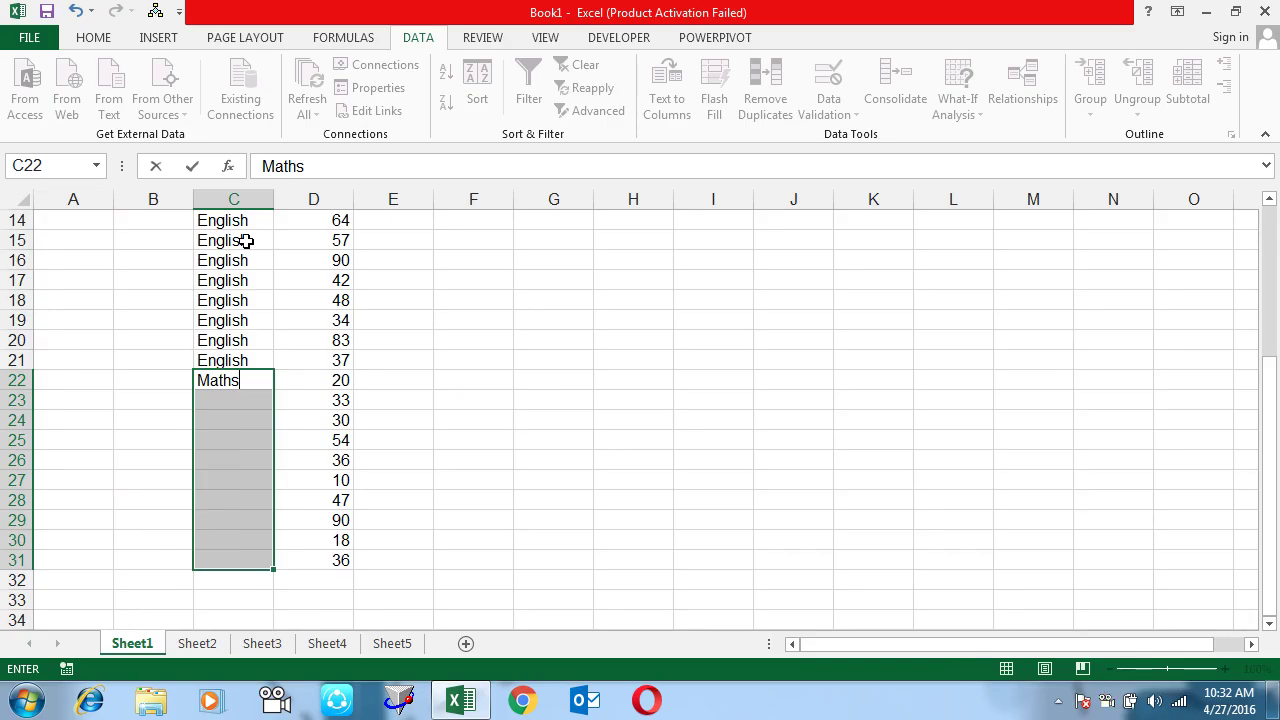
{"action": "key", "text": "ctrl+Return"}
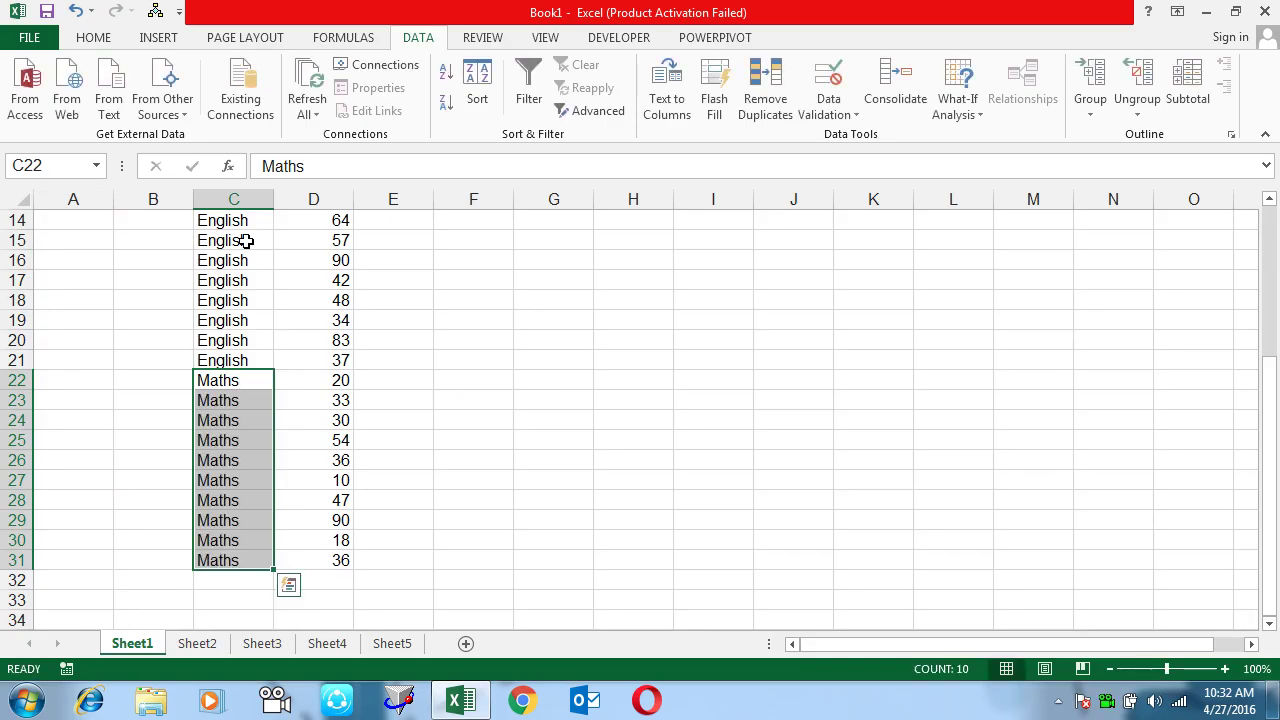
{"action": "key", "text": "Left"}
{"action": "key", "text": "Up"}
{"action": "key", "text": "ctrl+Up"}
{"action": "key", "text": "ctrl+Up"}
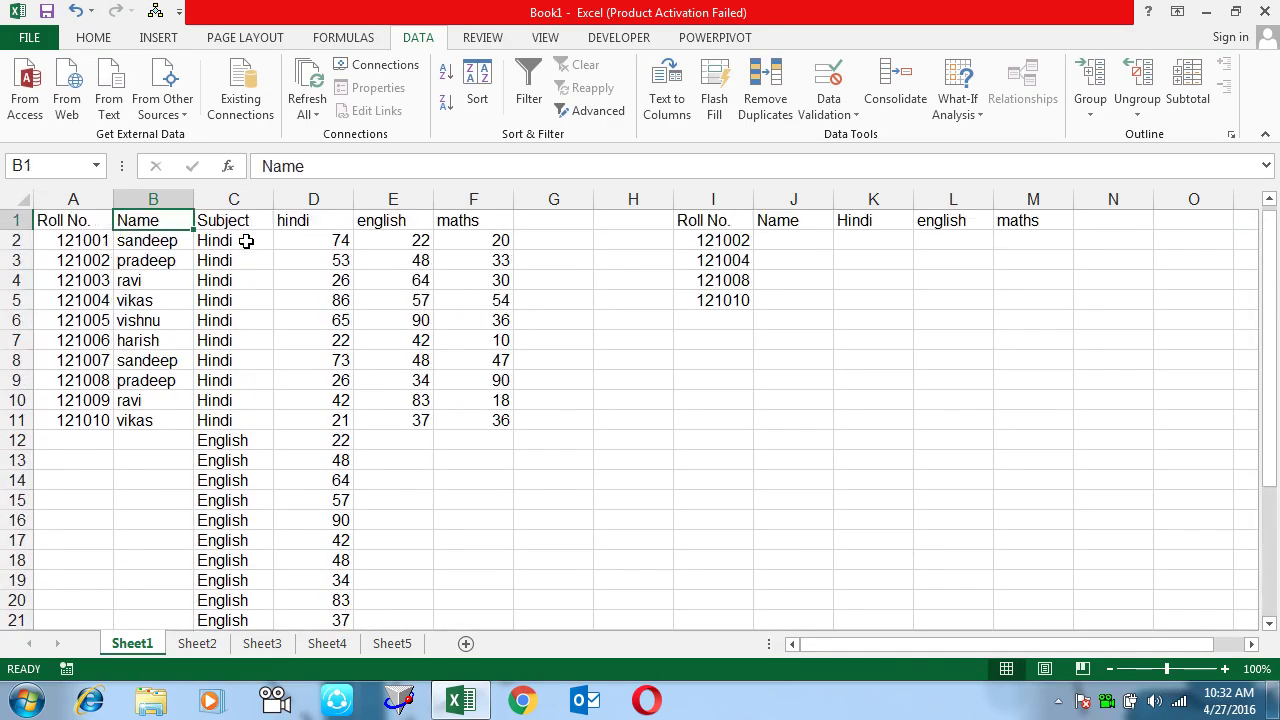
Clear the old english and maths columns and rename header D1 to Marks.
{"action": "key", "text": "Right"}
{"action": "key", "text": "Right"}
{"action": "key", "text": "Right"}
{"action": "key", "text": "shift+Right"}
{"action": "key", "text": "ctrl+shift+Down"}
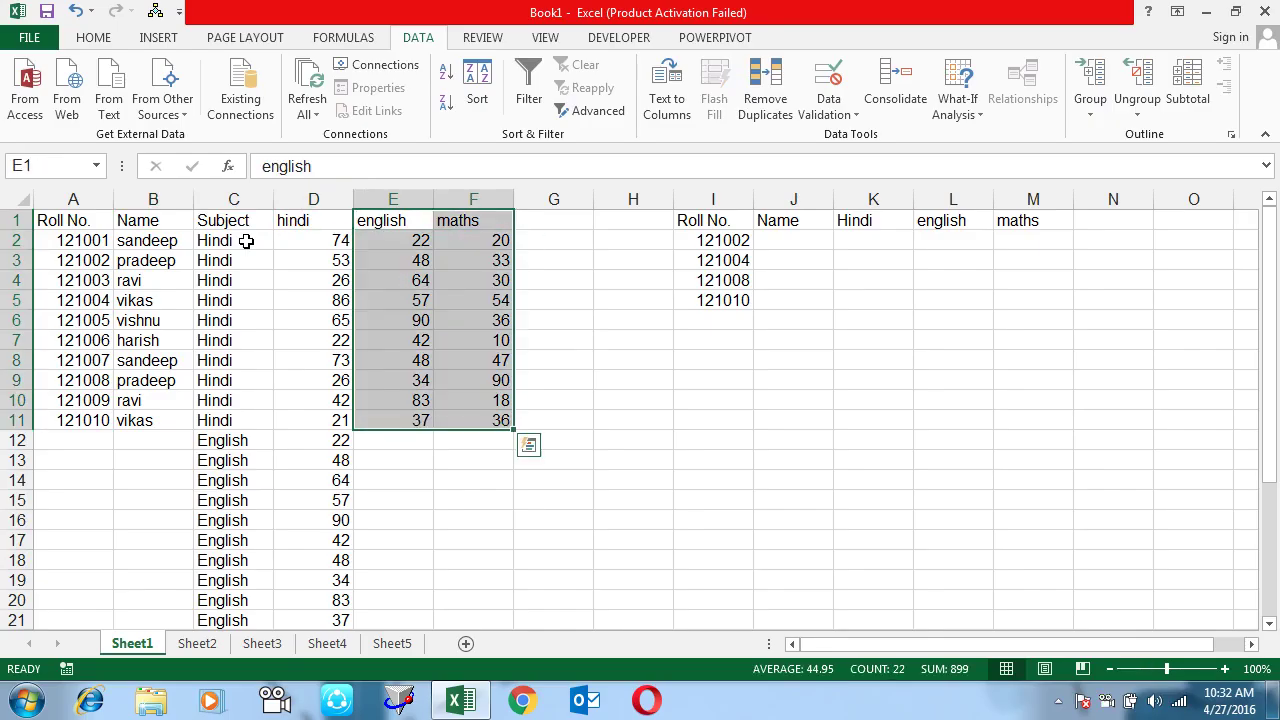
{"action": "key", "text": "Delete"}
{"action": "key", "text": "Left"}
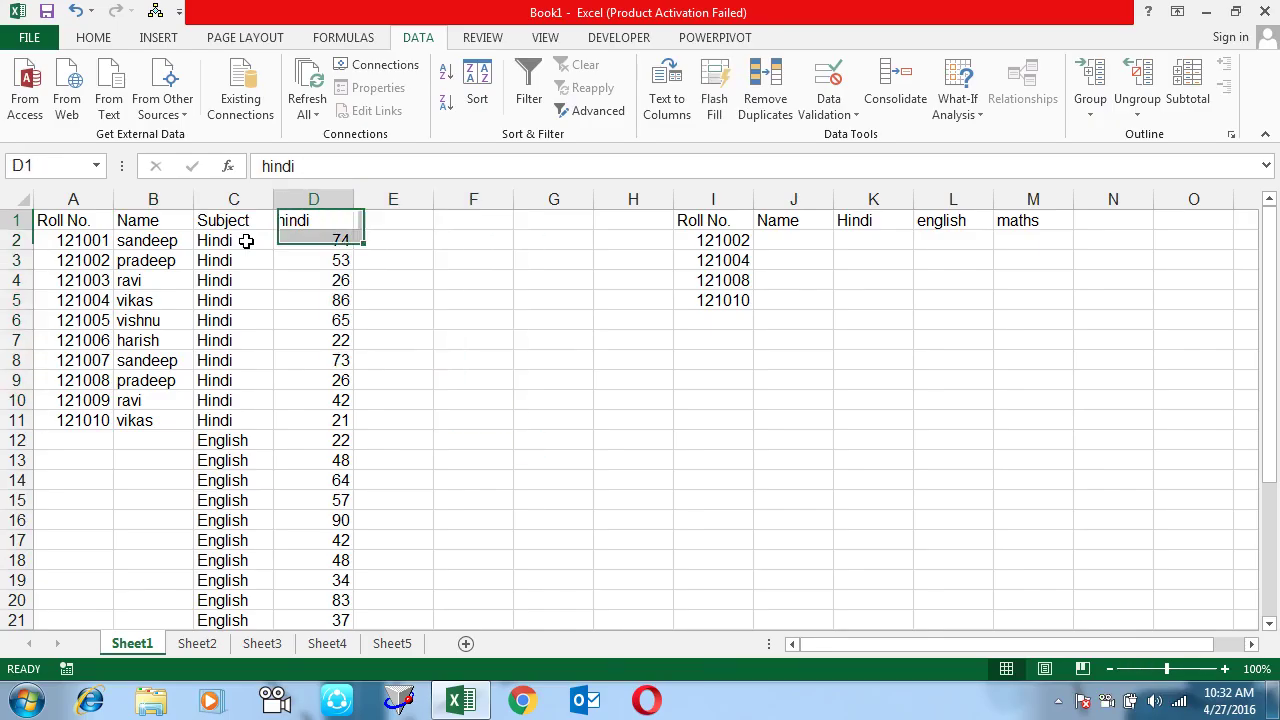
{"action": "type", "text": "Marks"}
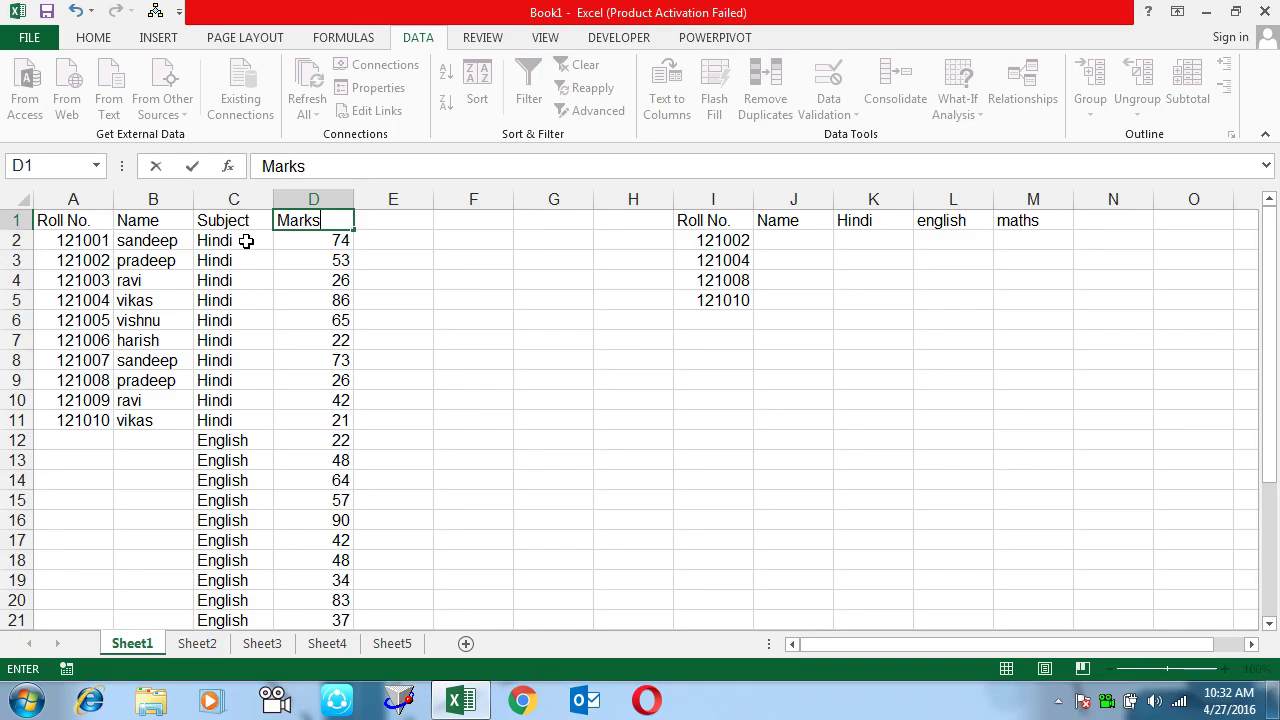
{"action": "key", "text": "Return"}
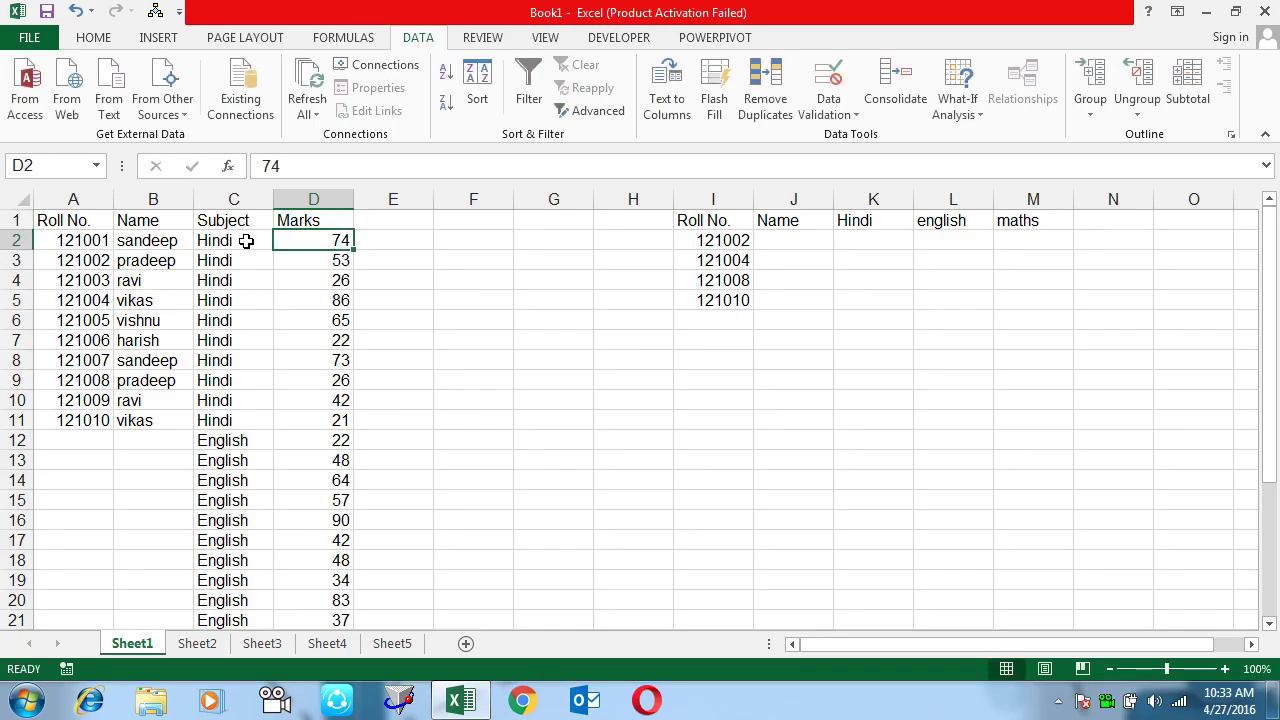
Copy roll numbers and names A2:B11 beside the English and Maths rows.
{"action": "key", "text": "Left"}
{"action": "key", "text": "Left"}
{"action": "key", "text": "Left"}
{"action": "key", "text": "shift+Right"}
{"action": "key", "text": "shift+Down"}
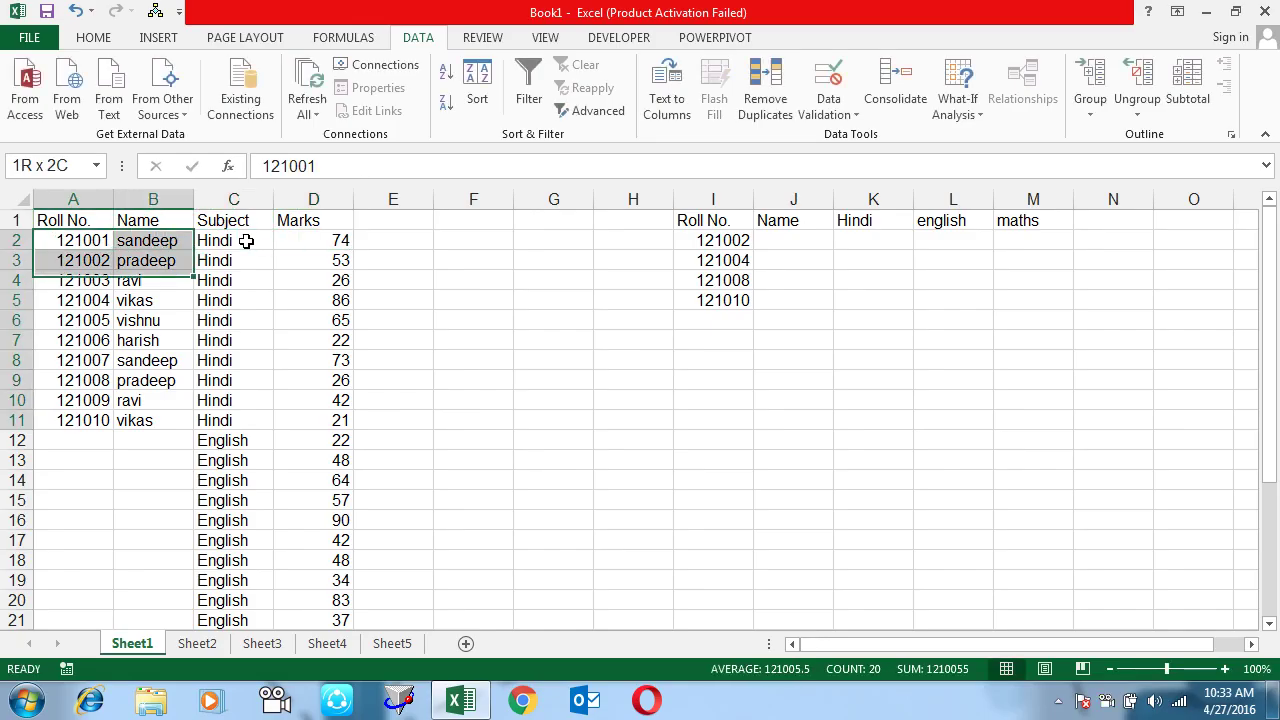
{"action": "key", "text": "ctrl+shift+Down"}
{"action": "key", "text": "ctrl+c"}
{"action": "key", "text": "Down"}
{"action": "key", "text": "Down"}
{"action": "key", "text": "Down"}
{"action": "key", "text": "Down"}
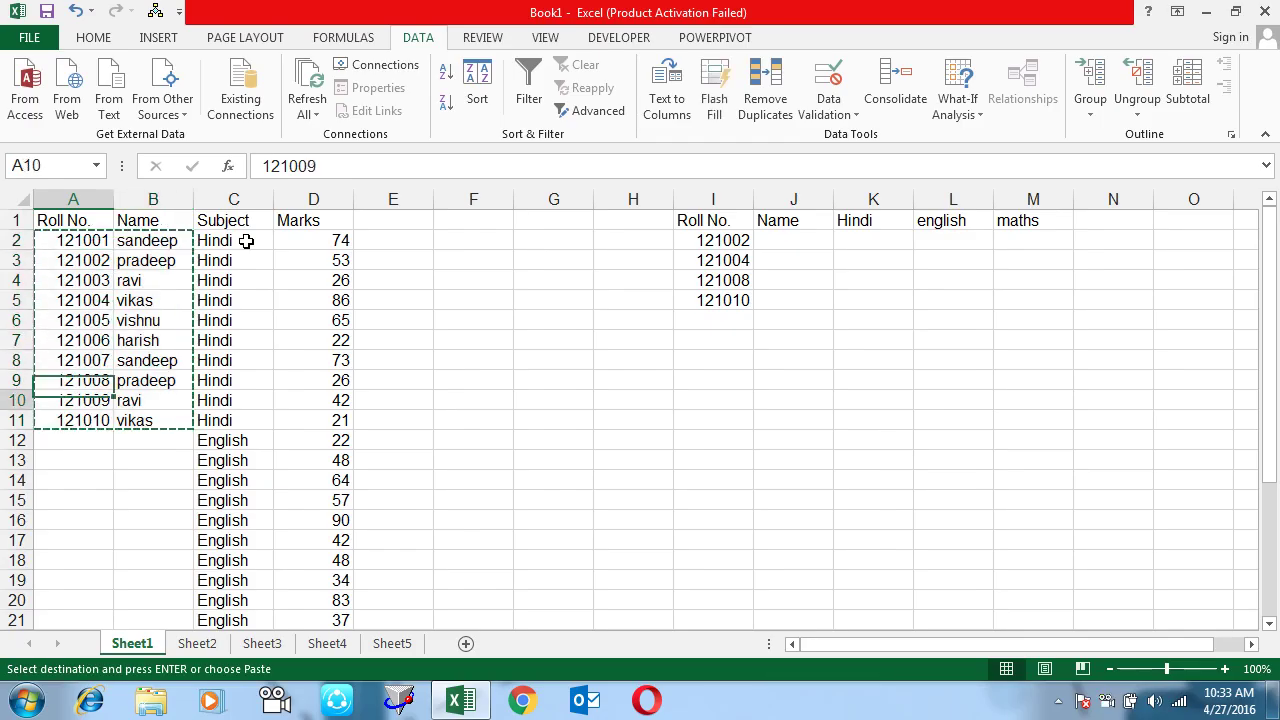
{"action": "key", "text": "Down"}
{"action": "key", "text": "Down"}
{"action": "key", "text": "ctrl+v"}
{"action": "key", "text": "Down"}
{"action": "key", "text": "Down"}
{"action": "key", "text": "Down"}
{"action": "key", "text": "Down"}
{"action": "key", "text": "Down"}
{"action": "key", "text": "ctrl+v"}
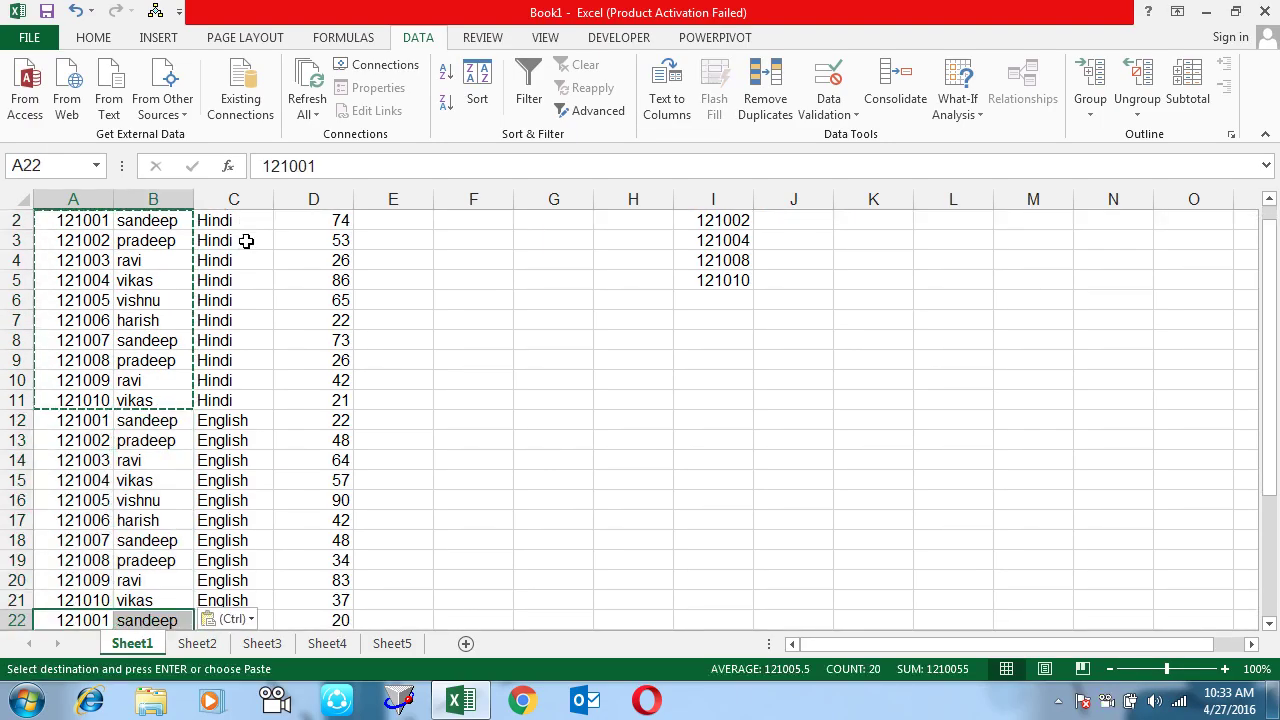
{"action": "key", "text": "Down"}
{"action": "key", "text": "Down"}
{"action": "key", "text": "Down"}
{"action": "key", "text": "Down"}
{"action": "key", "text": "Down"}
{"action": "key", "text": "Escape"}
{"action": "key", "text": "Up"}
{"action": "key", "text": "Up"}
{"action": "key", "text": "Up"}
{"action": "key", "text": "Up"}
{"action": "key", "text": "Up"}
{"action": "key", "text": "Up"}
{"action": "key", "text": "Up"}
{"action": "key", "text": "Up"}
{"action": "key", "text": "Up"}
{"action": "key", "text": "Up"}
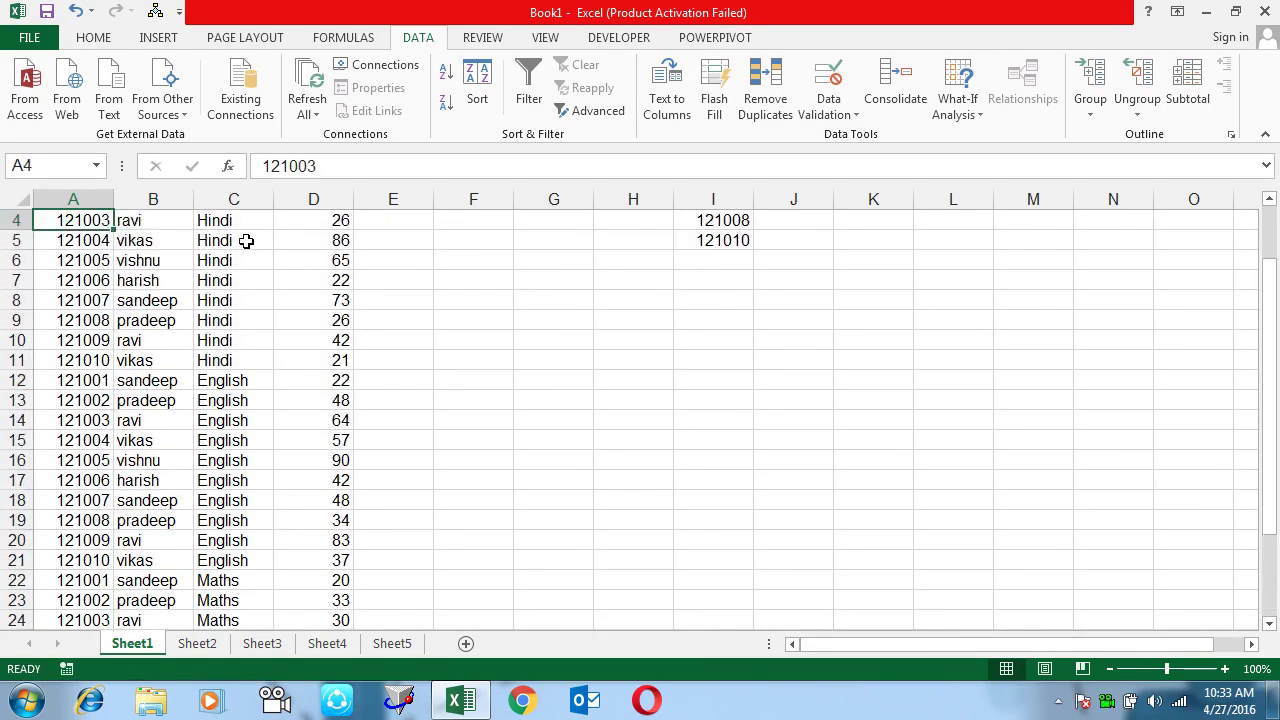
{"action": "key", "text": "Up"}
{"action": "key", "text": "Up"}
{"action": "key", "text": "Up"}
{"action": "key", "text": "Right"}
{"action": "key", "text": "ctrl+Right"}
{"action": "key", "text": "ctrl+Right"}
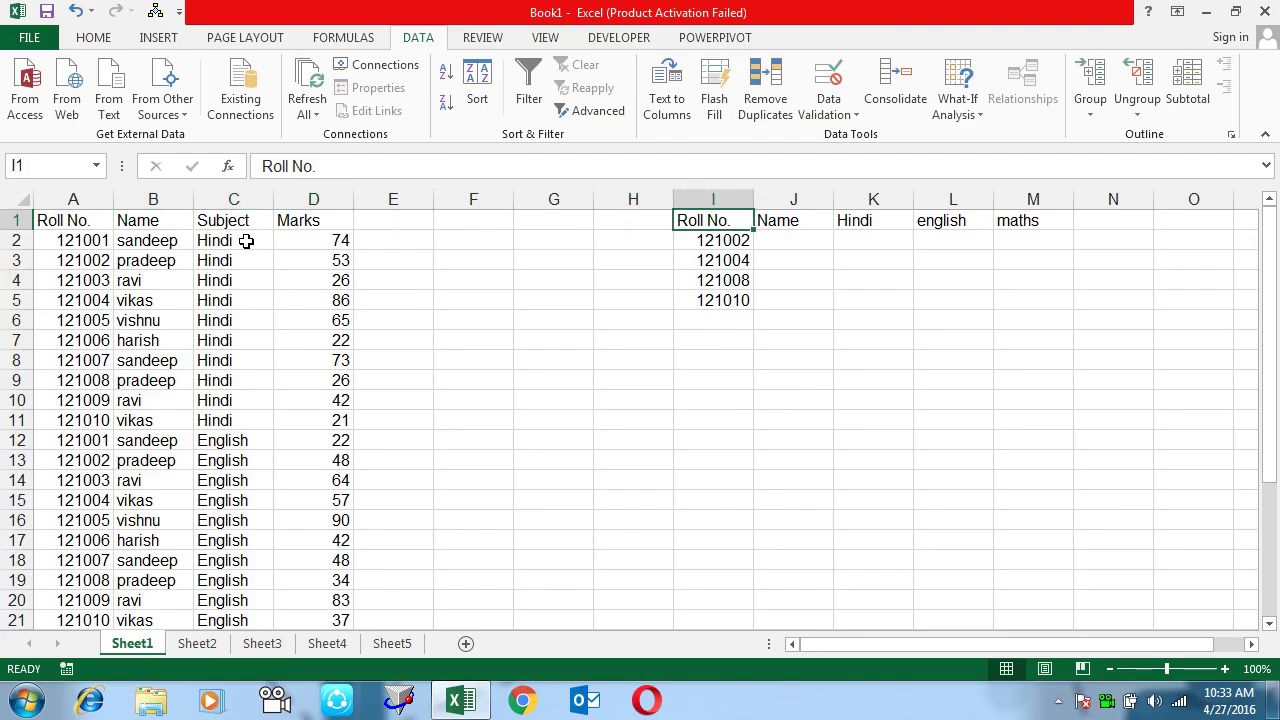
{"action": "key", "text": "Right"}
{"action": "key", "text": "Right"}
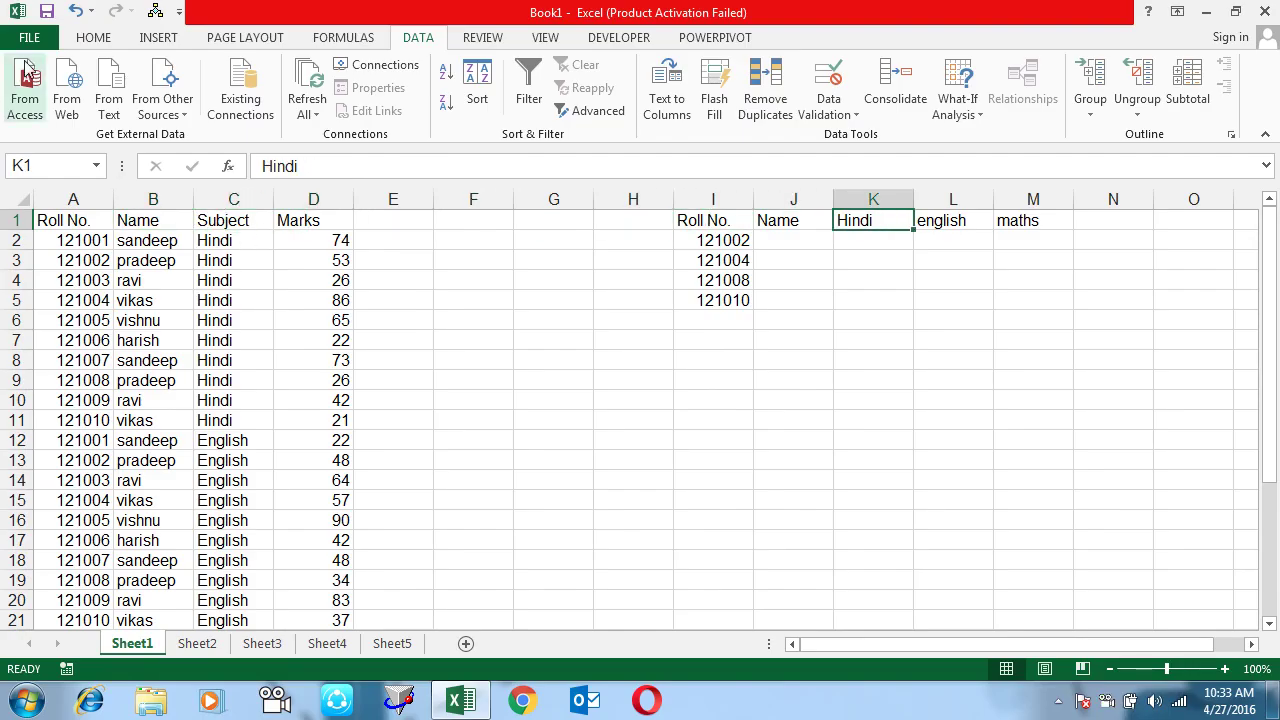
Insert an empty column before Roll No.
{"action": "right_click", "coordinate": [101, 196]}
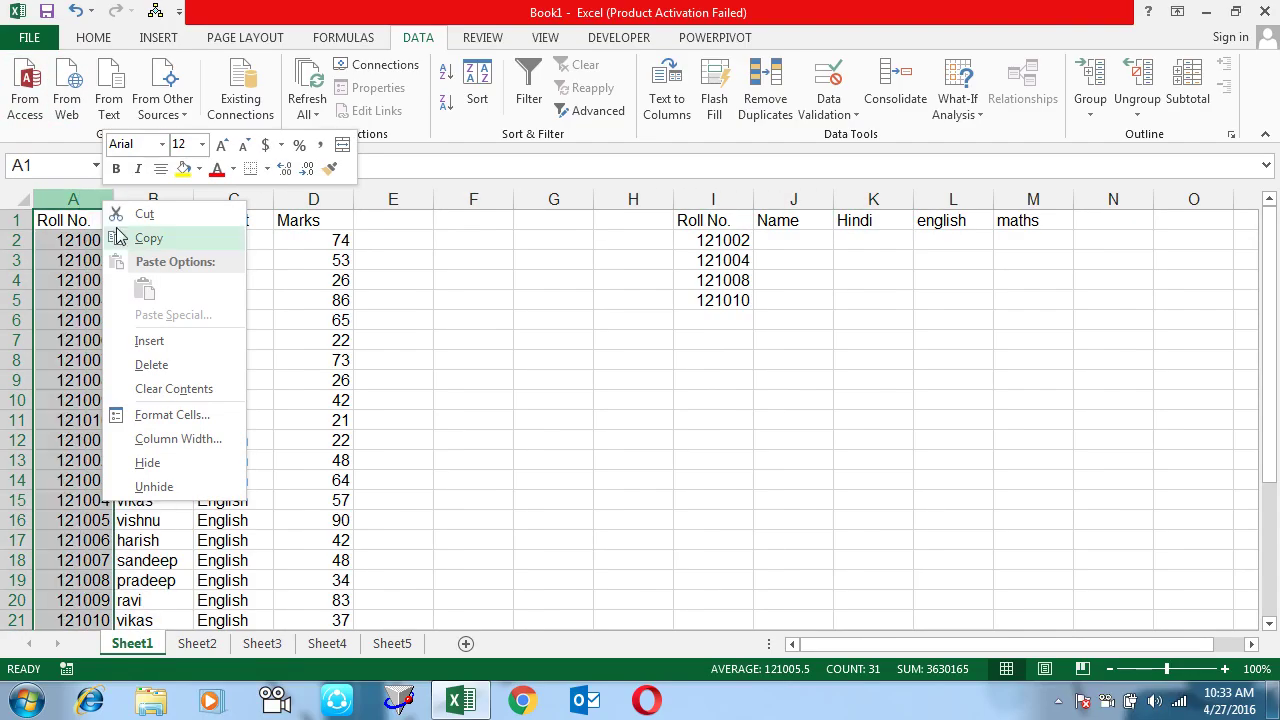
{"action": "left_click", "coordinate": [157, 345]}
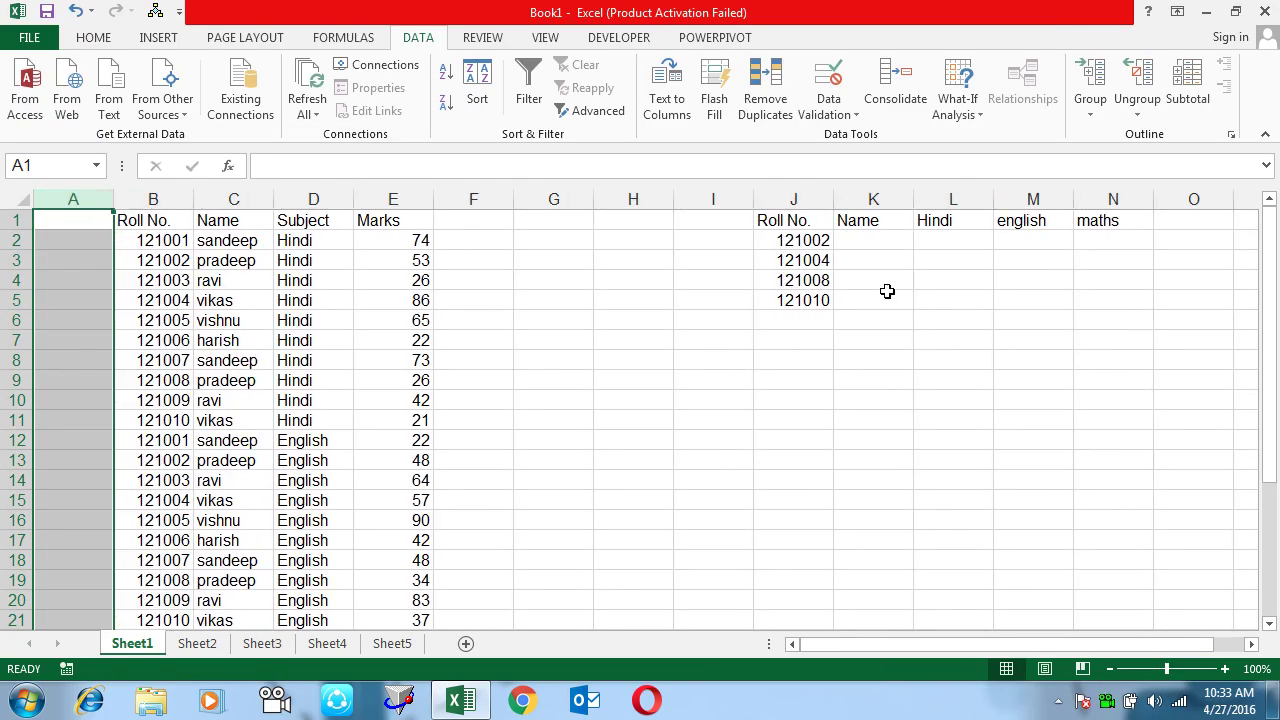
{"action": "left_click", "coordinate": [880, 240]}
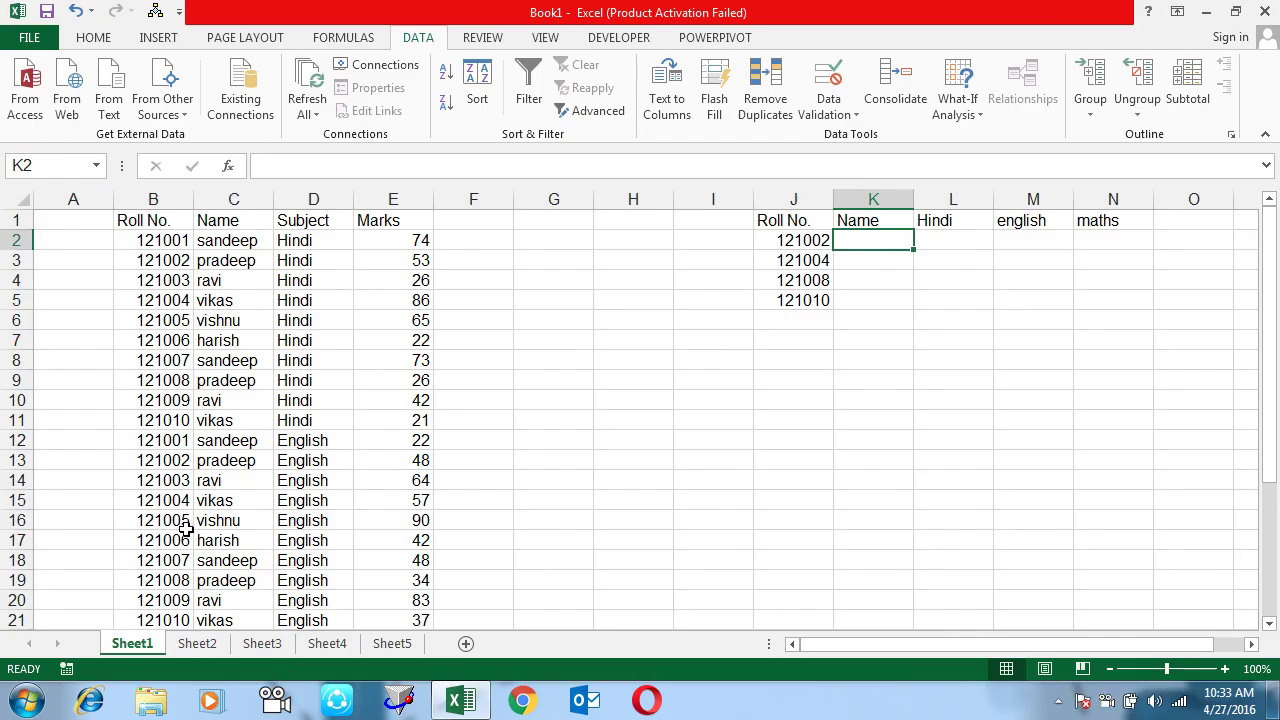
Enter =VLOOKUP($J2,B:C,2,0) in K2 to fetch the name for the roll number in J2.
{"action": "type", "text": "=v"}
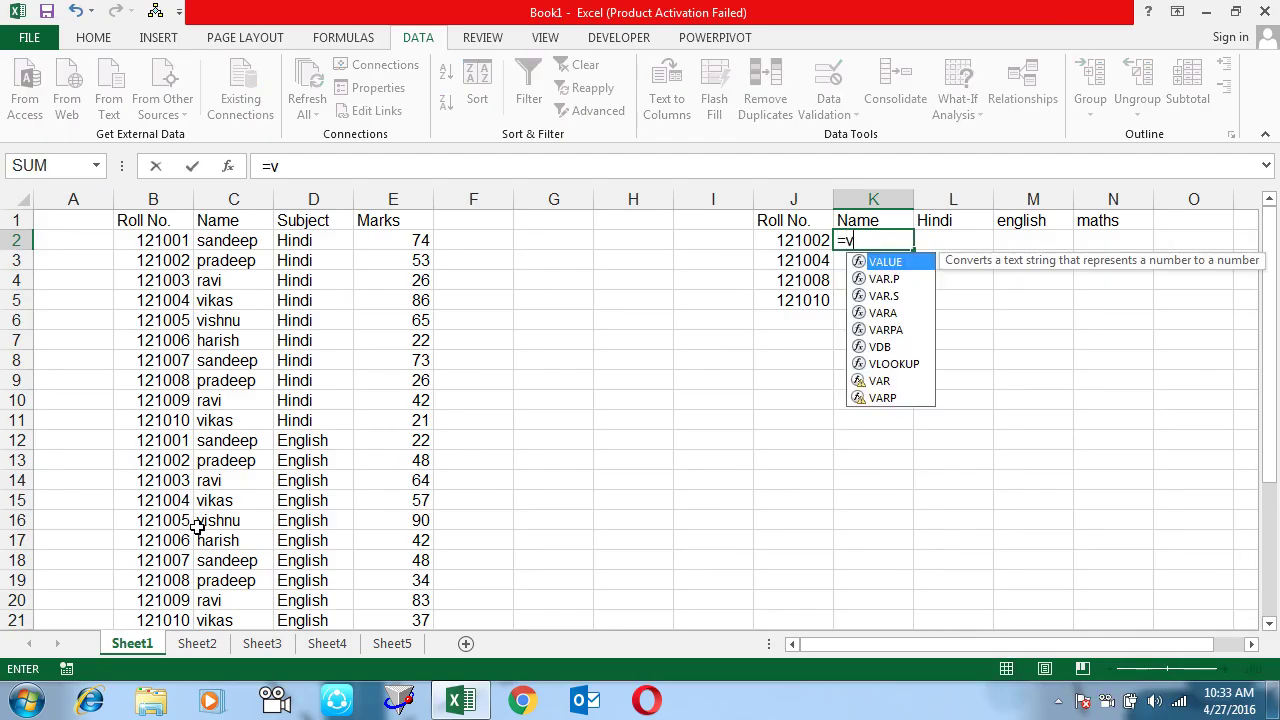
{"action": "type", "text": "l"}
{"action": "key", "text": "Tab"}
{"action": "key", "text": "Left"}
{"action": "key", "text": "Left"}
{"action": "key", "text": "Right"}
{"action": "key", "text": "F4"}
{"action": "type", "text": ","}
{"action": "key", "text": "BackSpace"}
{"action": "key", "text": "BackSpace"}
{"action": "key", "text": "BackSpace"}
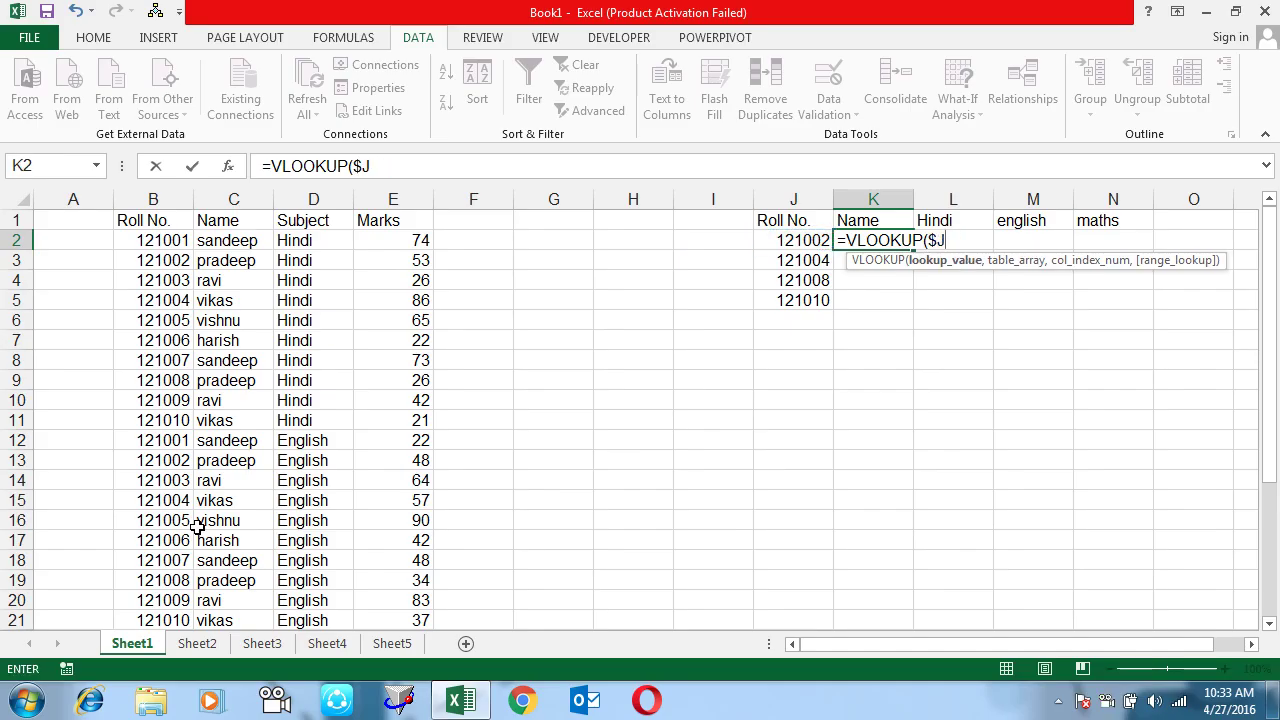
{"action": "type", "text": "2,"}
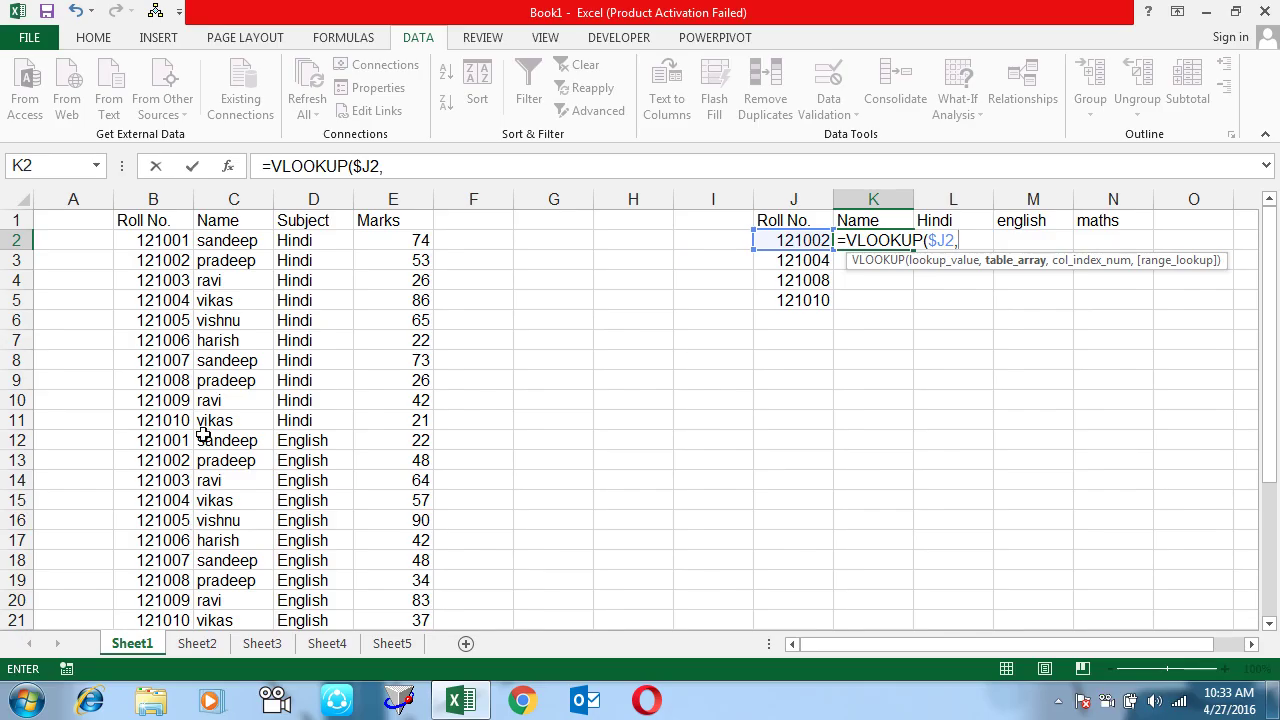
{"action": "left_click_drag", "start_coordinate": [160, 190], "coordinate": [243, 200]}
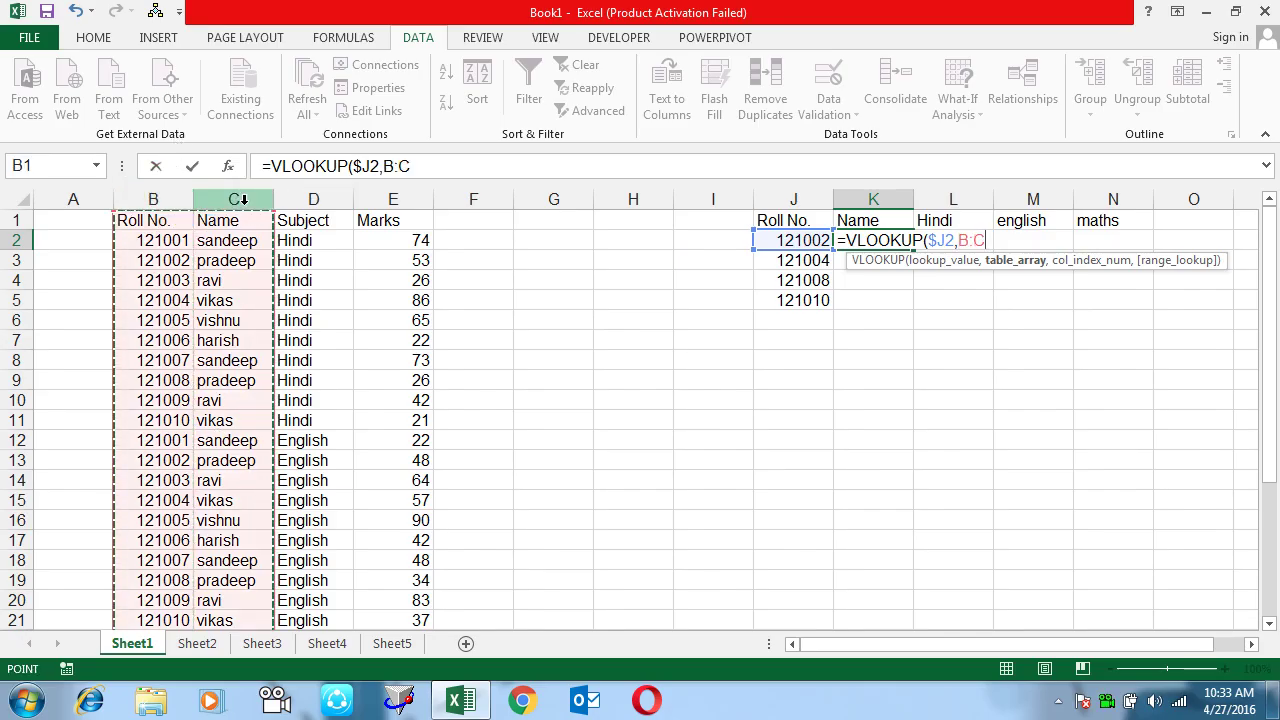
{"action": "type", "text": ",2,"}
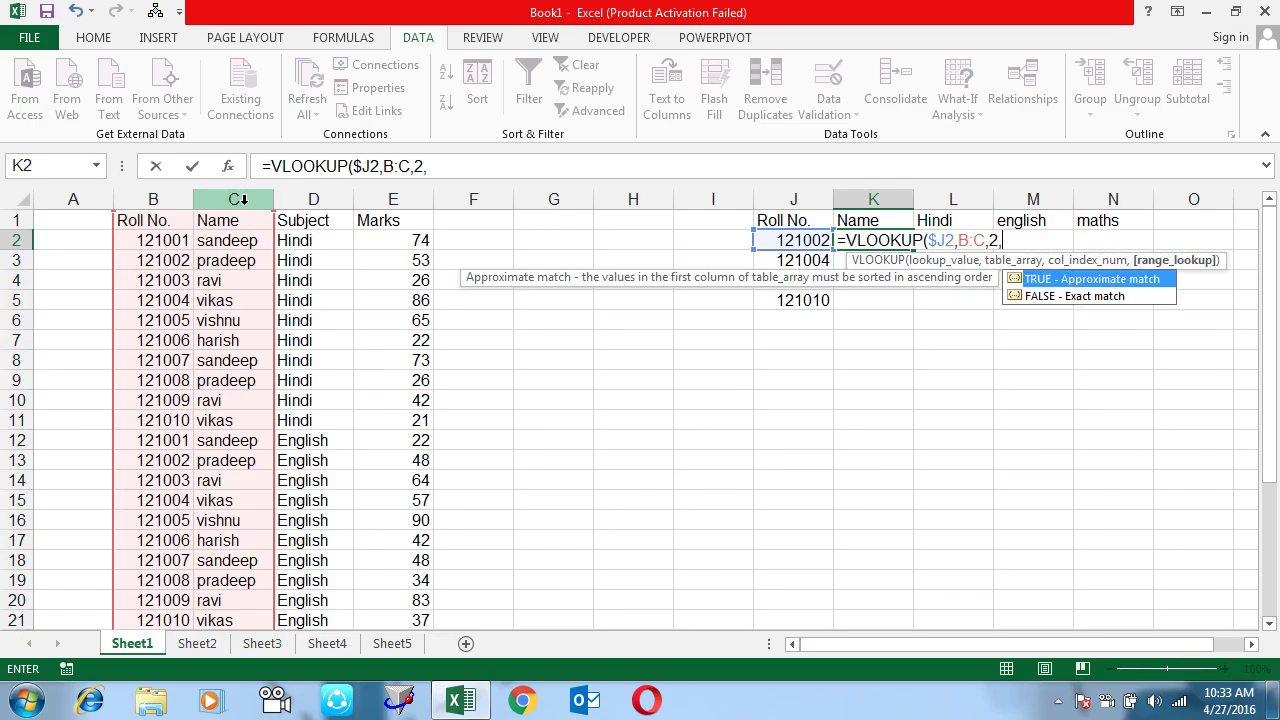
{"action": "type", "text": "0)"}
{"action": "key", "text": "Return"}
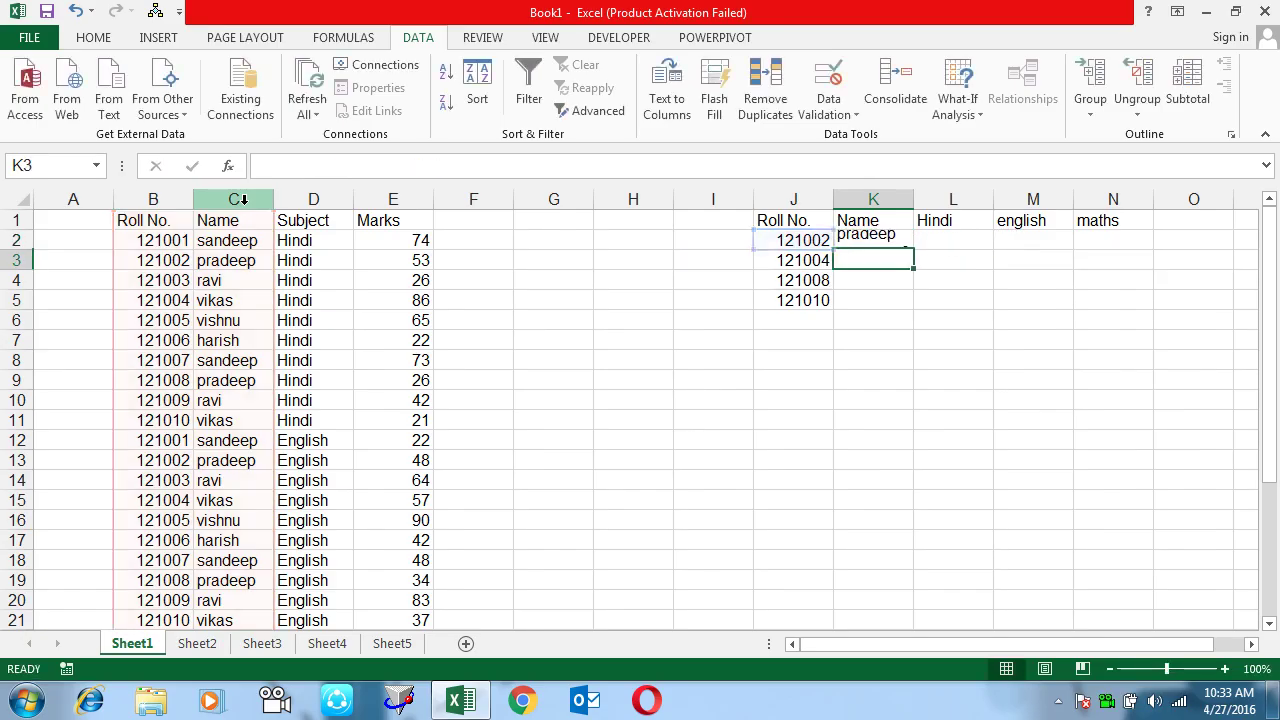
Copy the K2 name lookup into K3:K5, giving pradeep, vikas, pradeep, vikas.
{"action": "key", "text": "Up"}
{"action": "key", "text": "ctrl+c"}
{"action": "key", "text": "Down"}
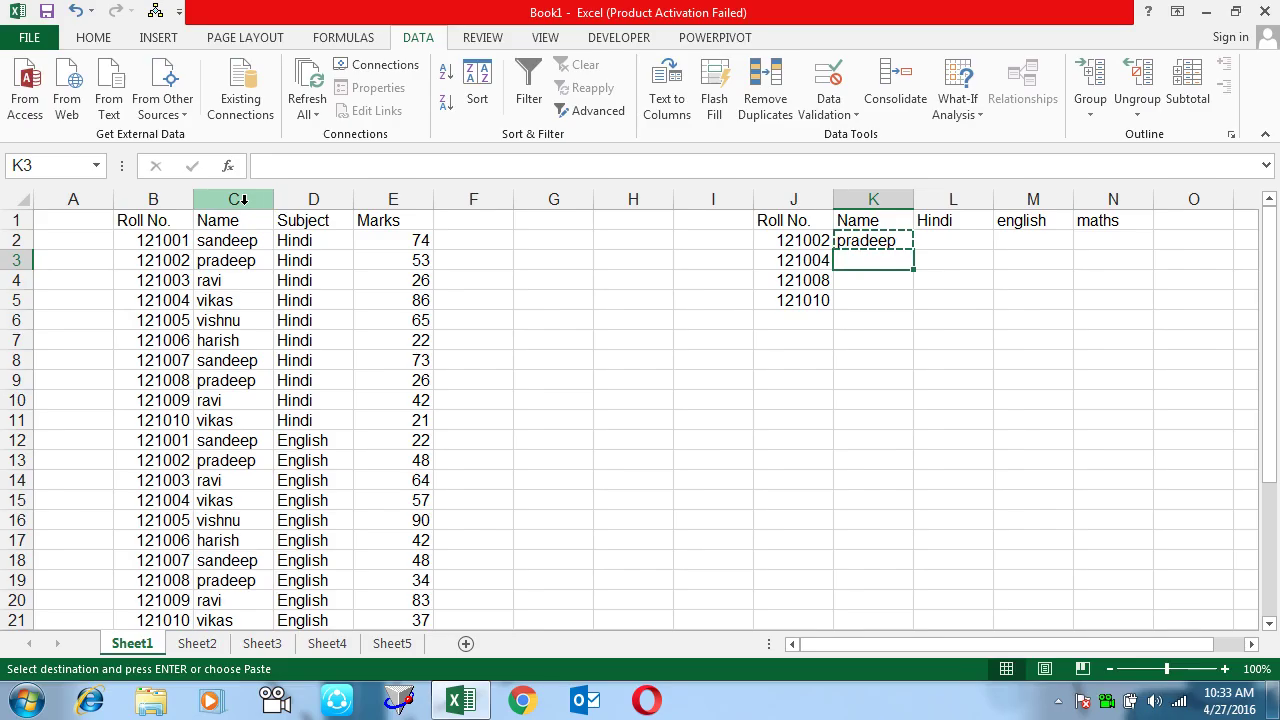
{"action": "key", "text": "shift+Down"}
{"action": "key", "text": "shift+Down"}
{"action": "key", "text": "Return"}
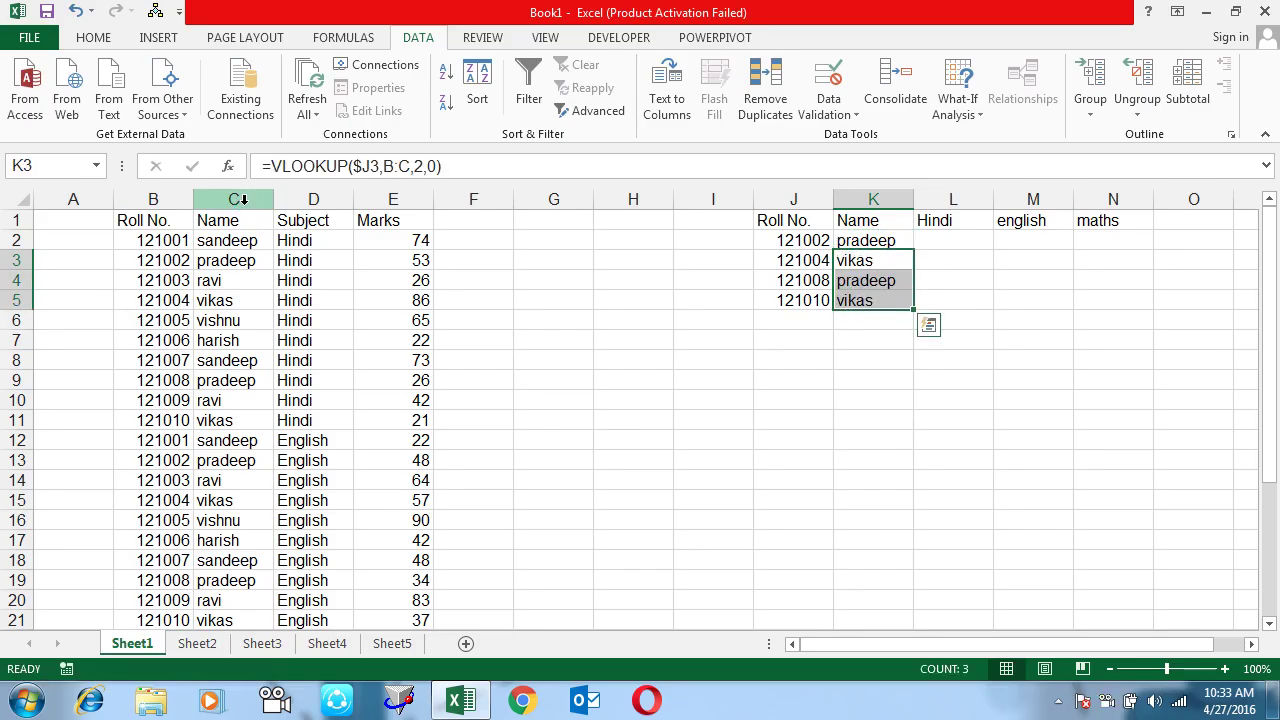
{"action": "key", "text": "Up"}
{"action": "key", "text": "Right"}
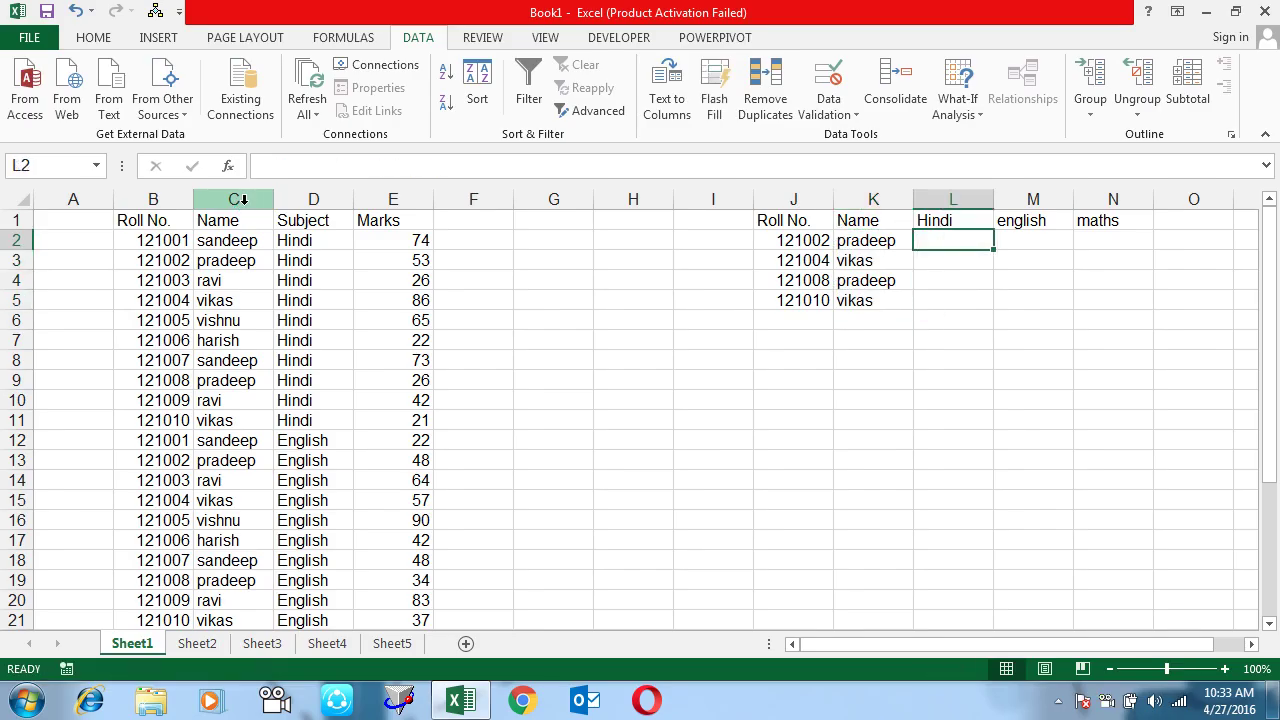
{"action": "key", "text": "Right"}
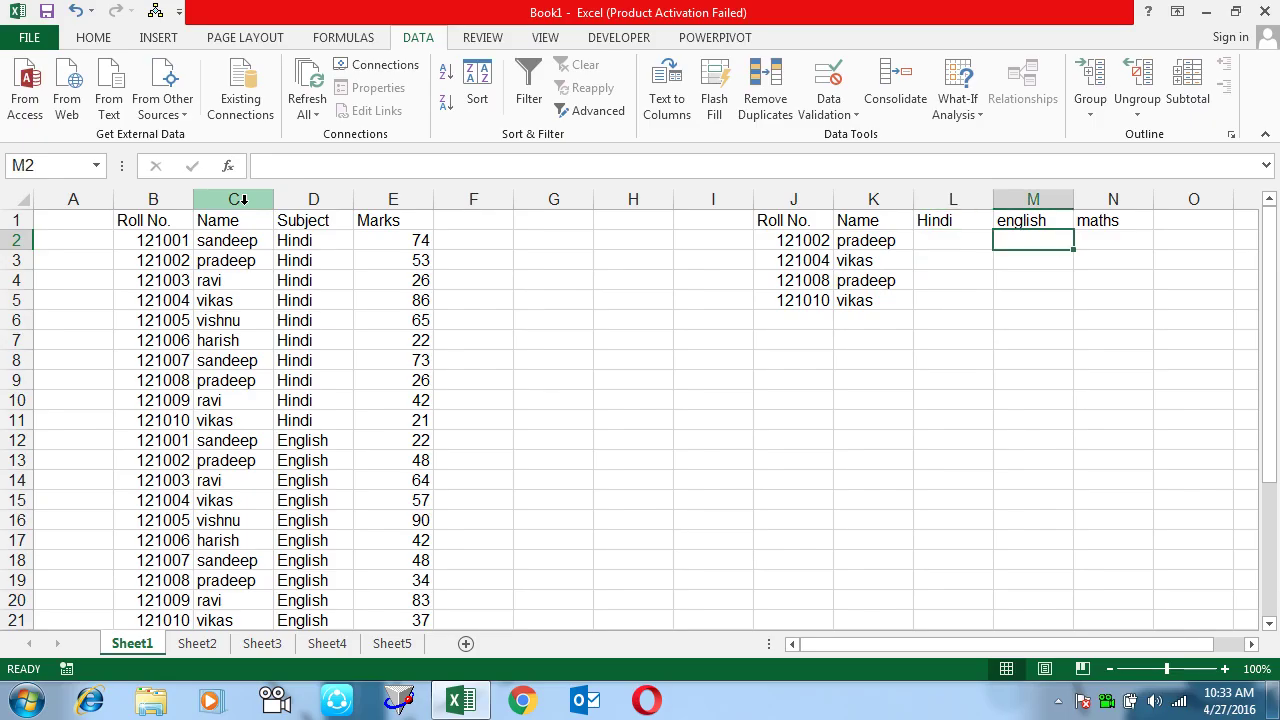
{"action": "key", "text": "Left"}
Add the heading 'helper' in the empty cell A1.
{"action": "key", "text": "Left"}
{"action": "key", "text": "Left"}
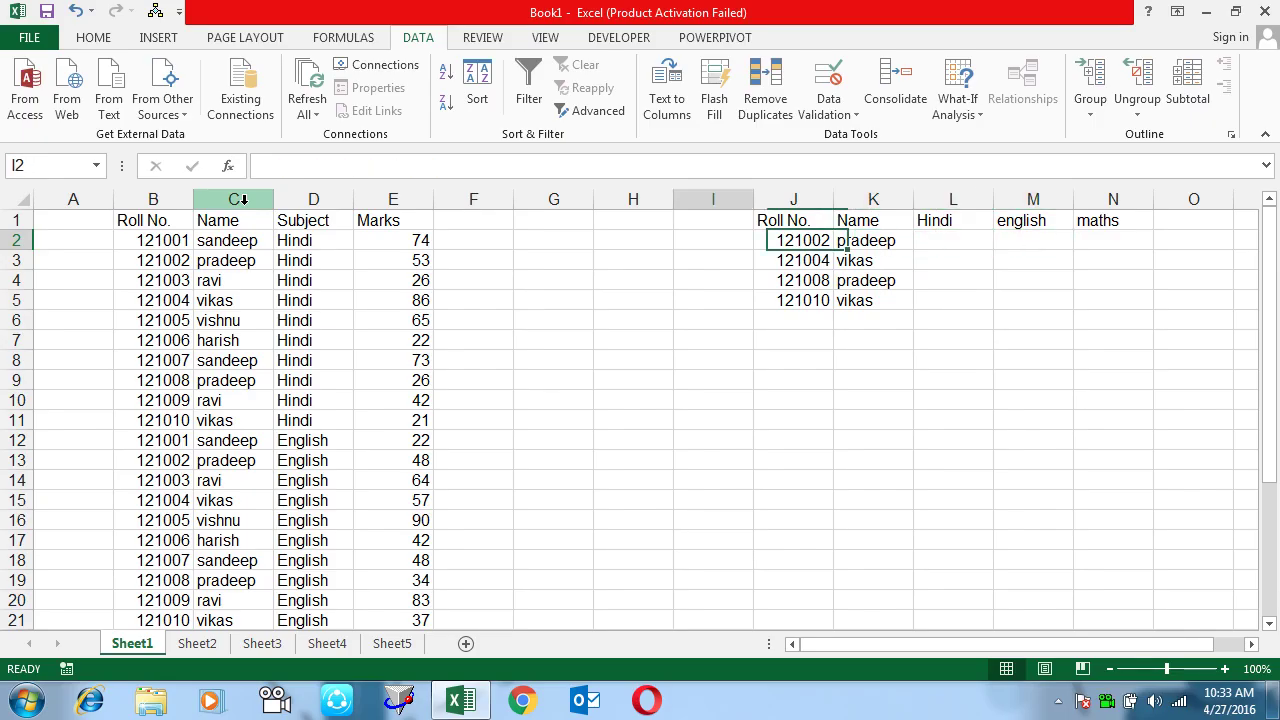
{"action": "key", "text": "Left"}
{"action": "key", "text": "Left"}
{"action": "key", "text": "Left"}
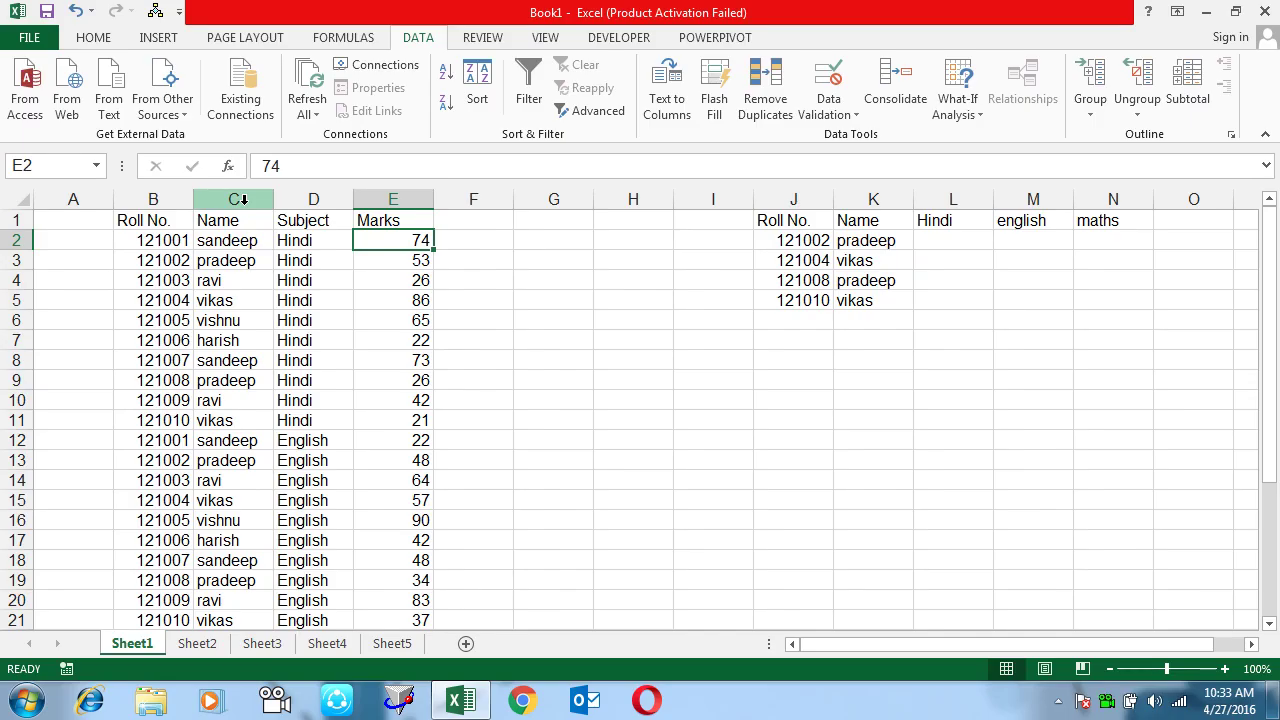
{"action": "key", "text": "Left"}
{"action": "key", "text": "Left"}
{"action": "key", "text": "Left"}
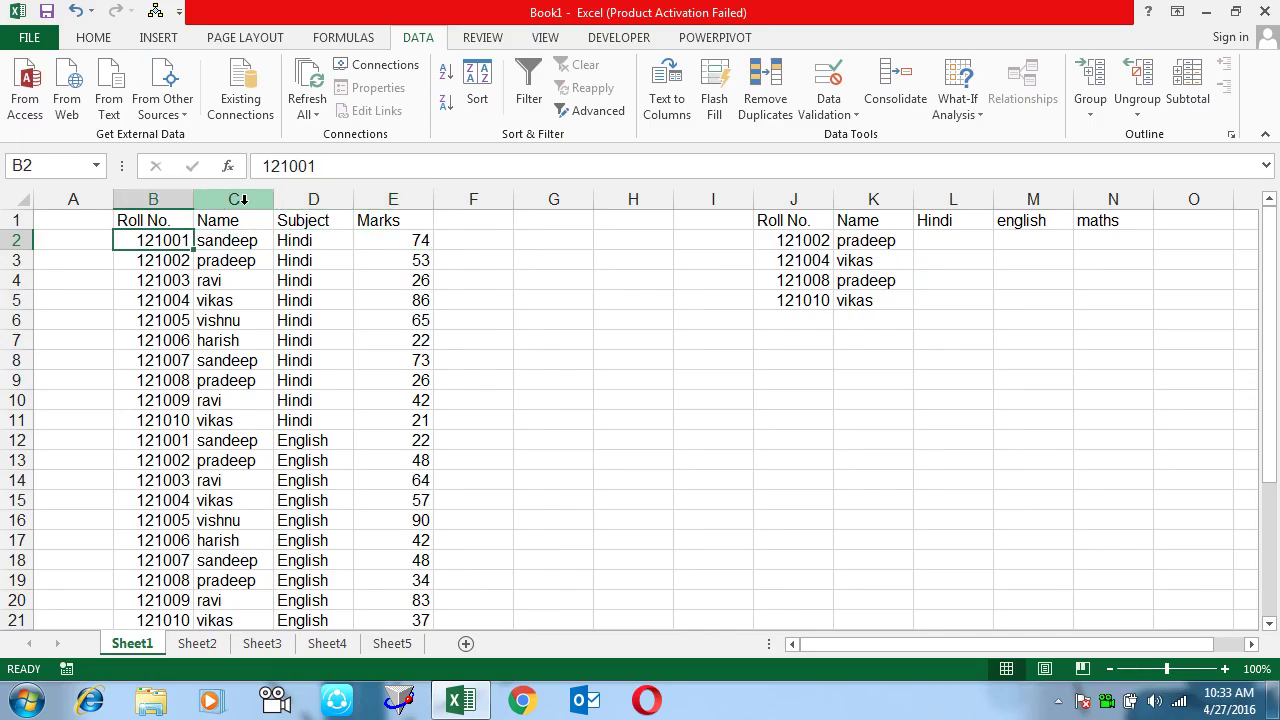
{"action": "left_click", "coordinate": [325, 239], "text": "ctrl"}
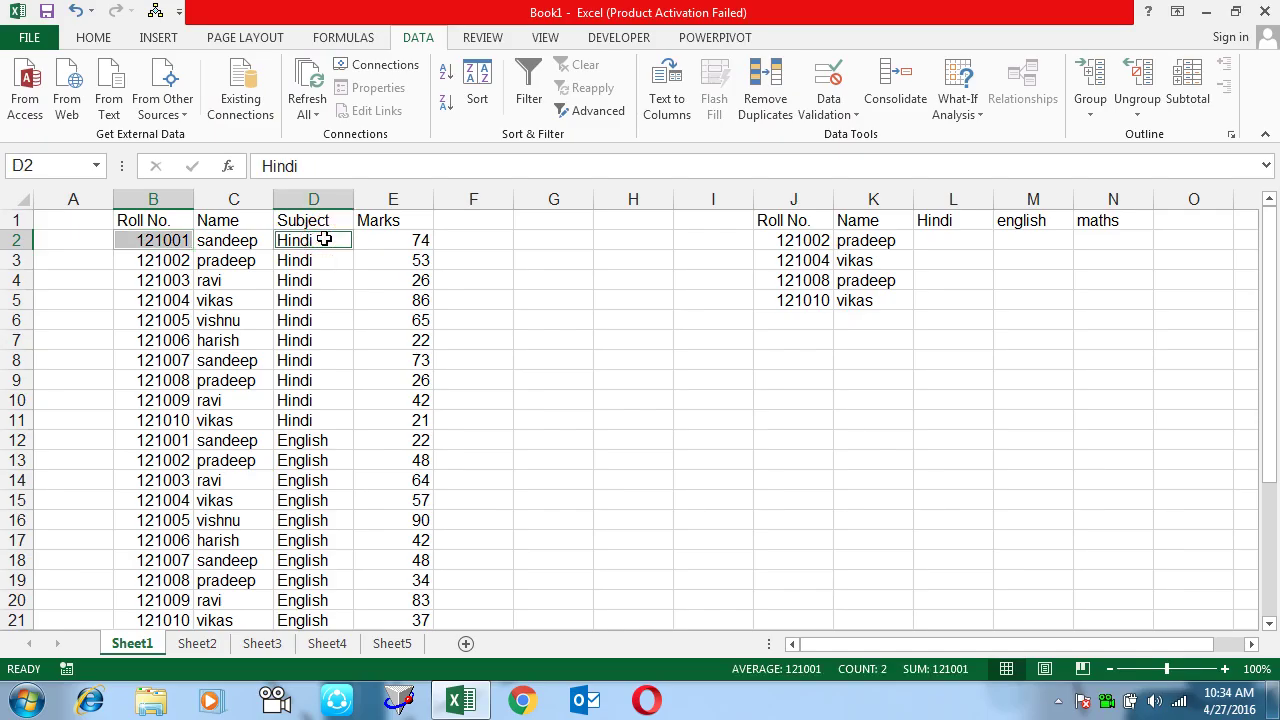
{"action": "key", "text": "Left"}
{"action": "key", "text": "Left"}
{"action": "key", "text": "Left"}
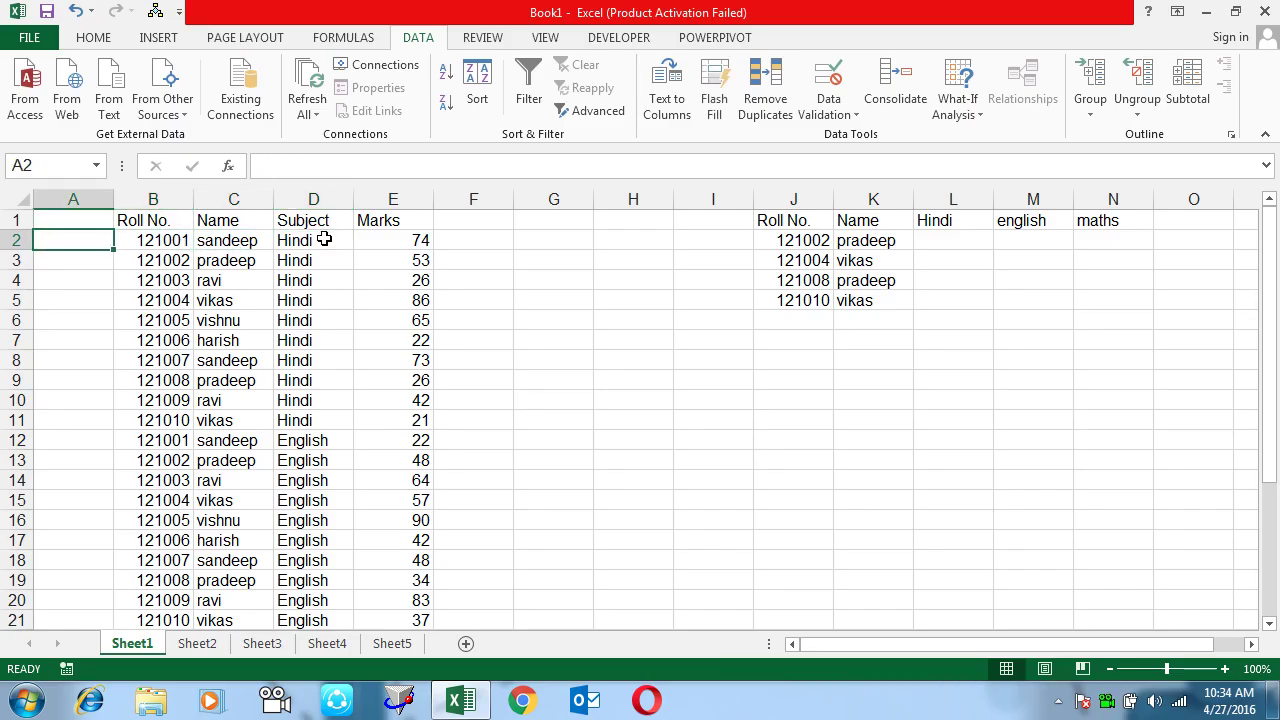
{"action": "key", "text": "Up"}
{"action": "type", "text": "helper"}
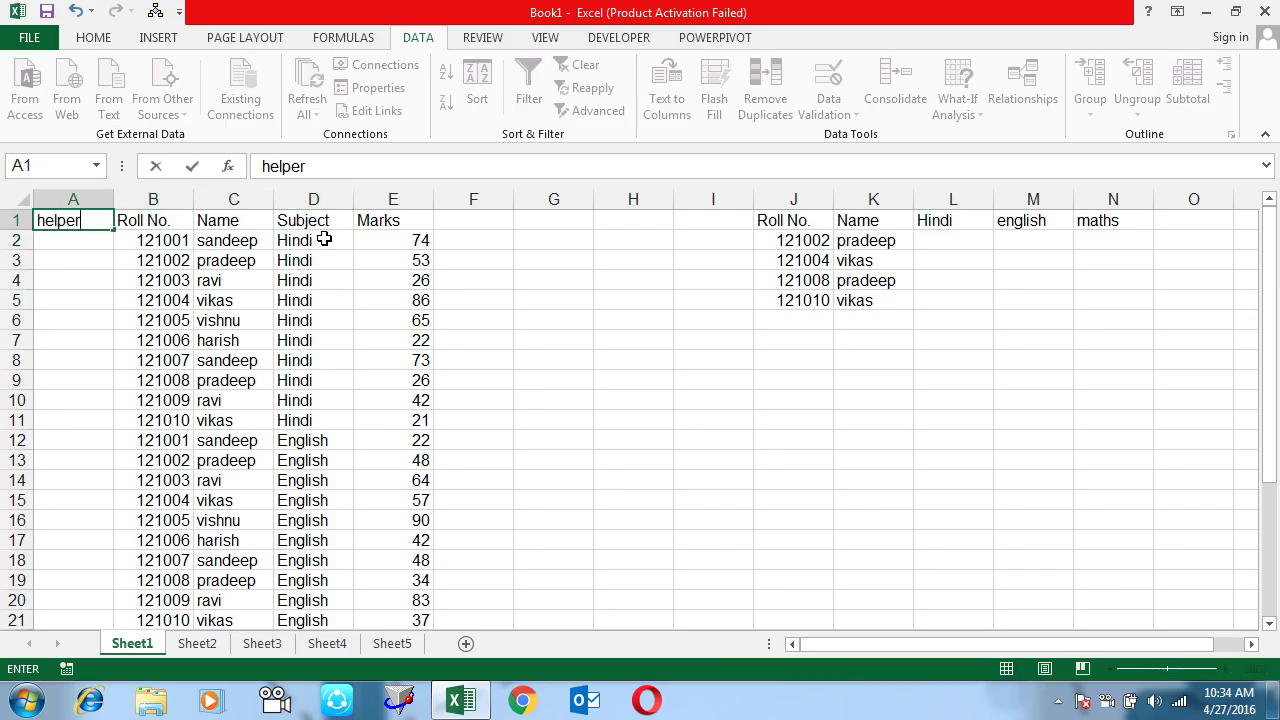
{"action": "key", "text": "Return"}
Enter =B2&D2 in A2, autofit column A, and fill it down the table (e.g. 121001Hindi).
{"action": "type", "text": "="}
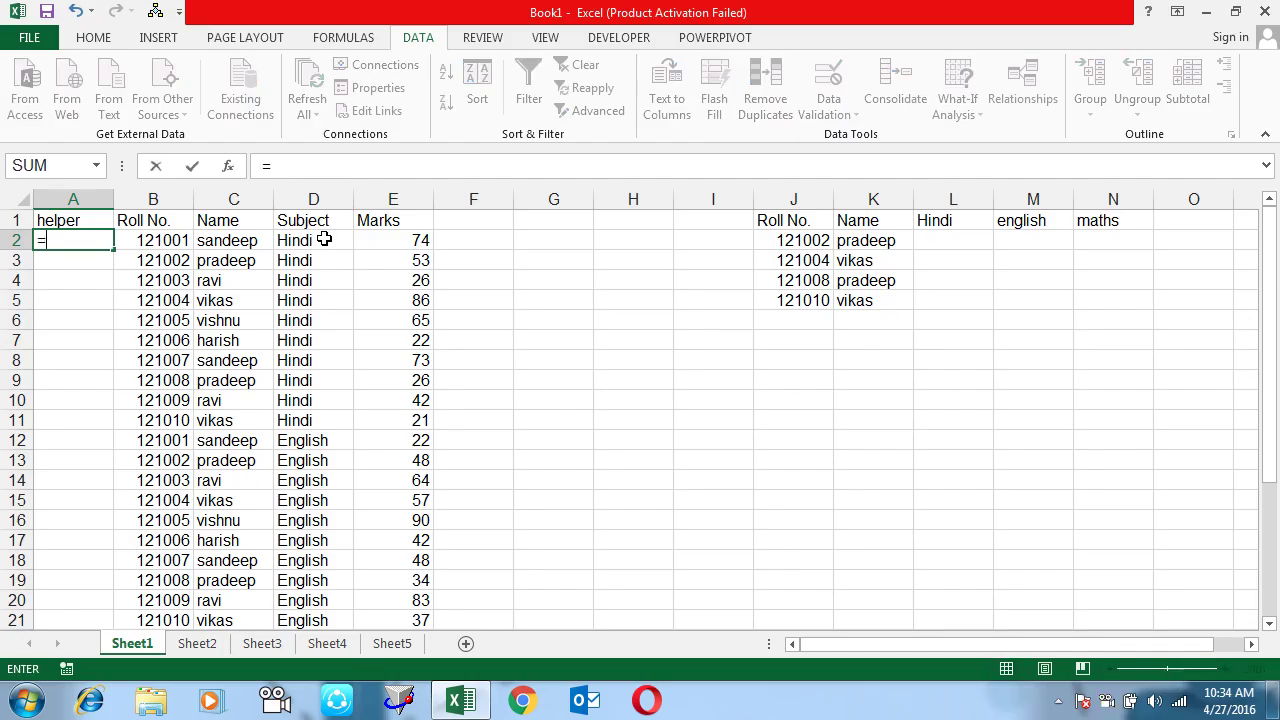
{"action": "key", "text": "Right"}
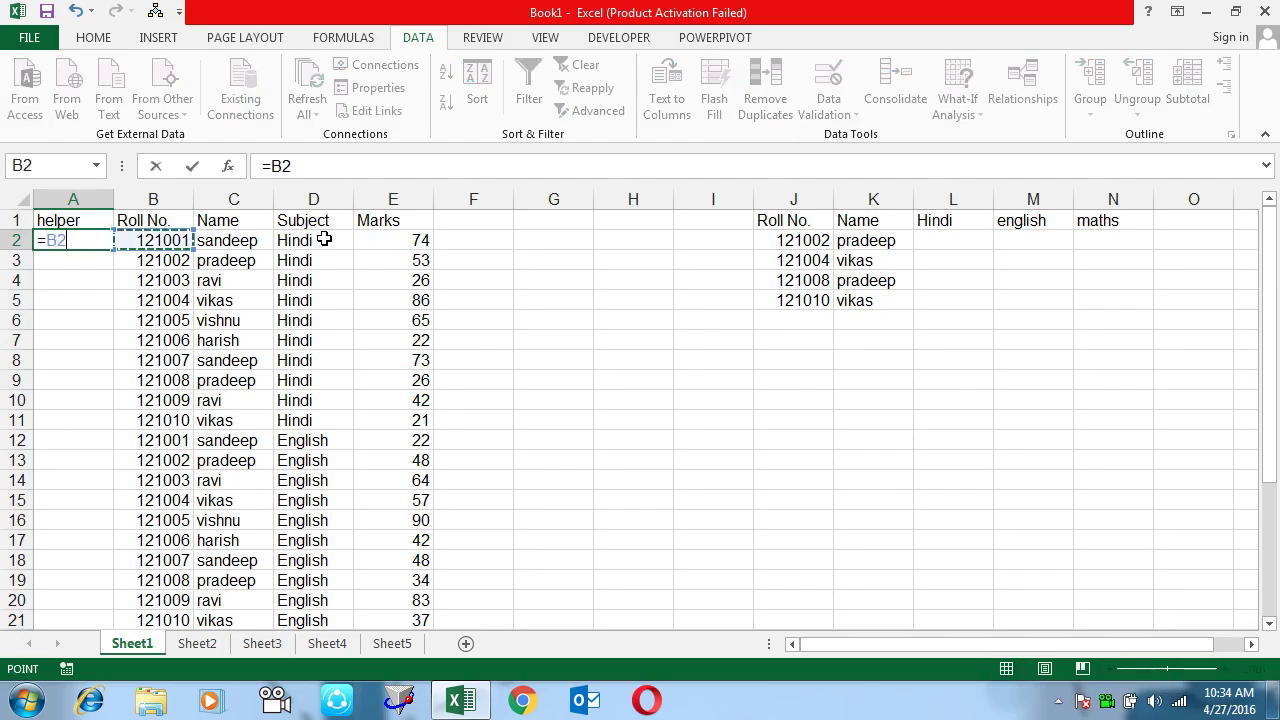
{"action": "type", "text": "&"}
{"action": "key", "text": "Right"}
{"action": "key", "text": "Right"}
{"action": "key", "text": "Right"}
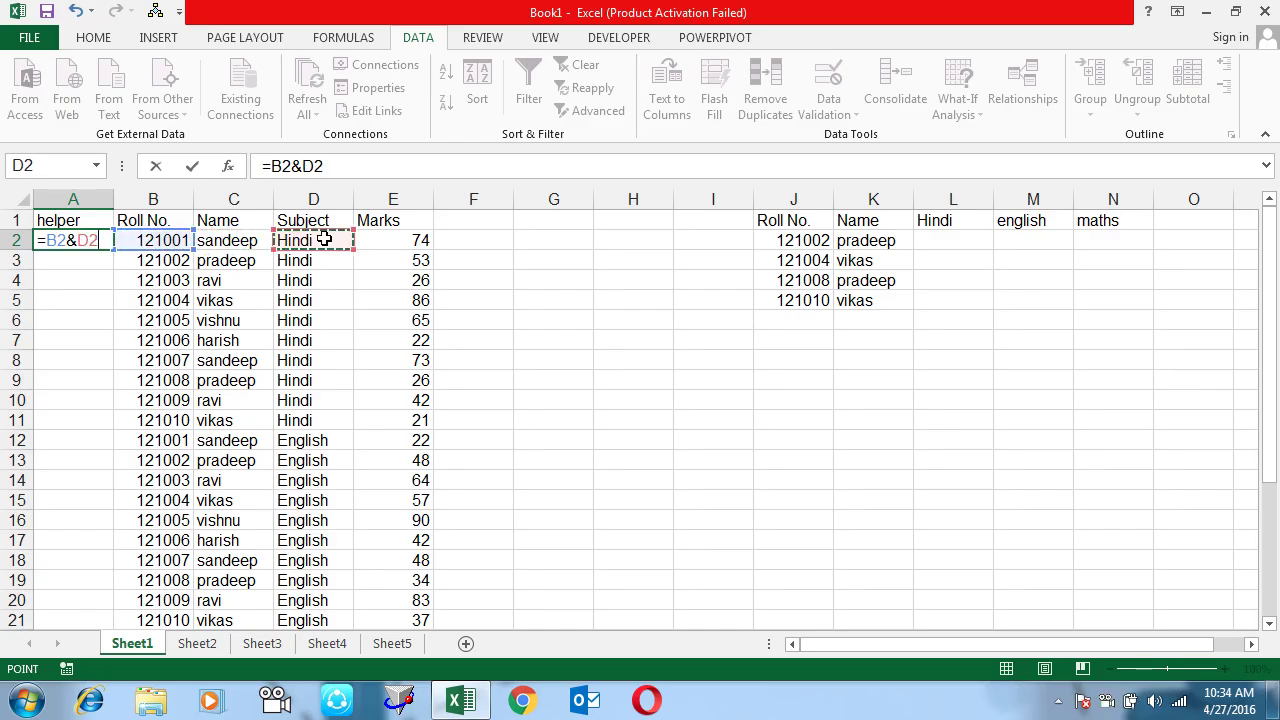
{"action": "key", "text": "Return"}
{"action": "key", "text": "Up"}
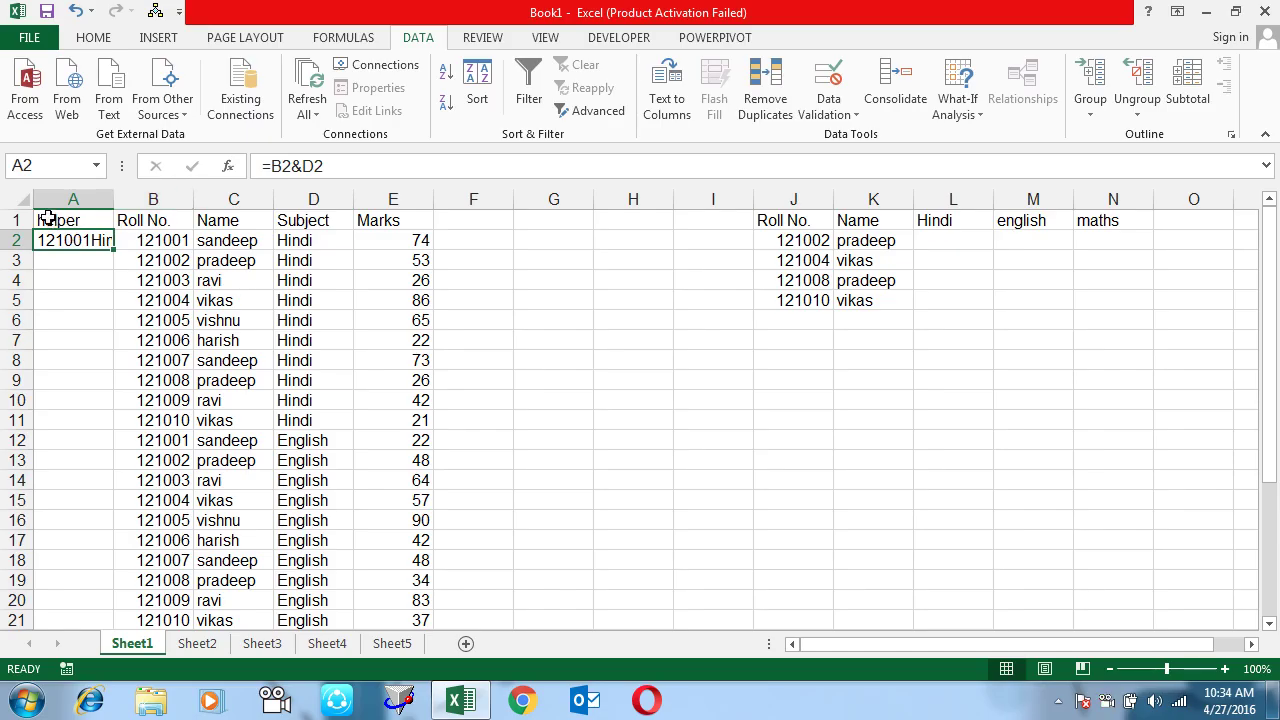
{"action": "double_click", "coordinate": [113, 203]}
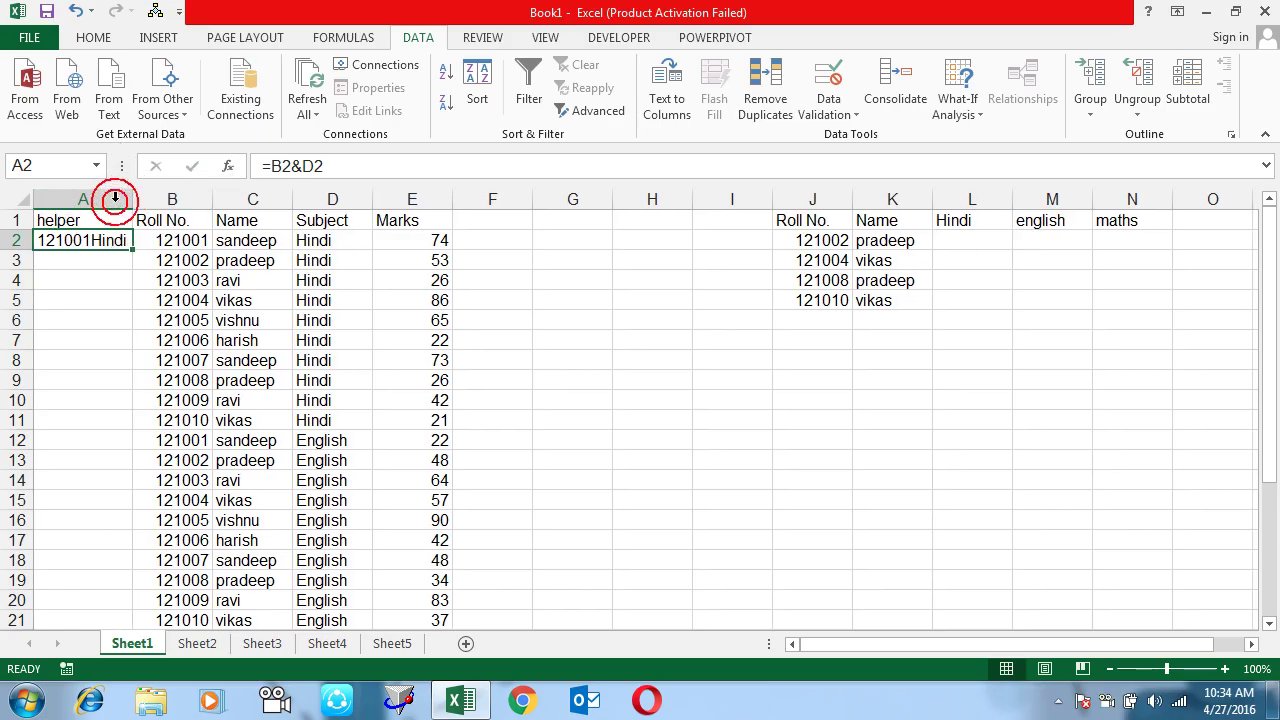
{"action": "double_click", "coordinate": [130, 257]}
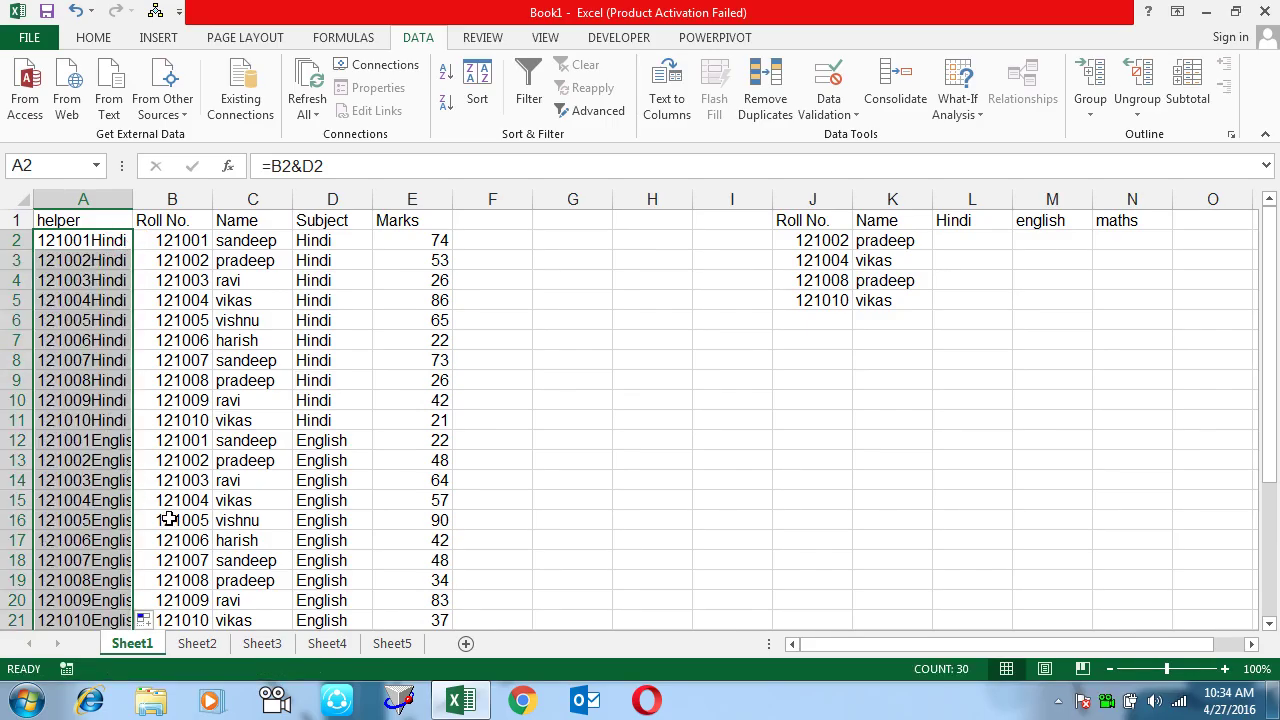
{"action": "left_click", "coordinate": [957, 245]}
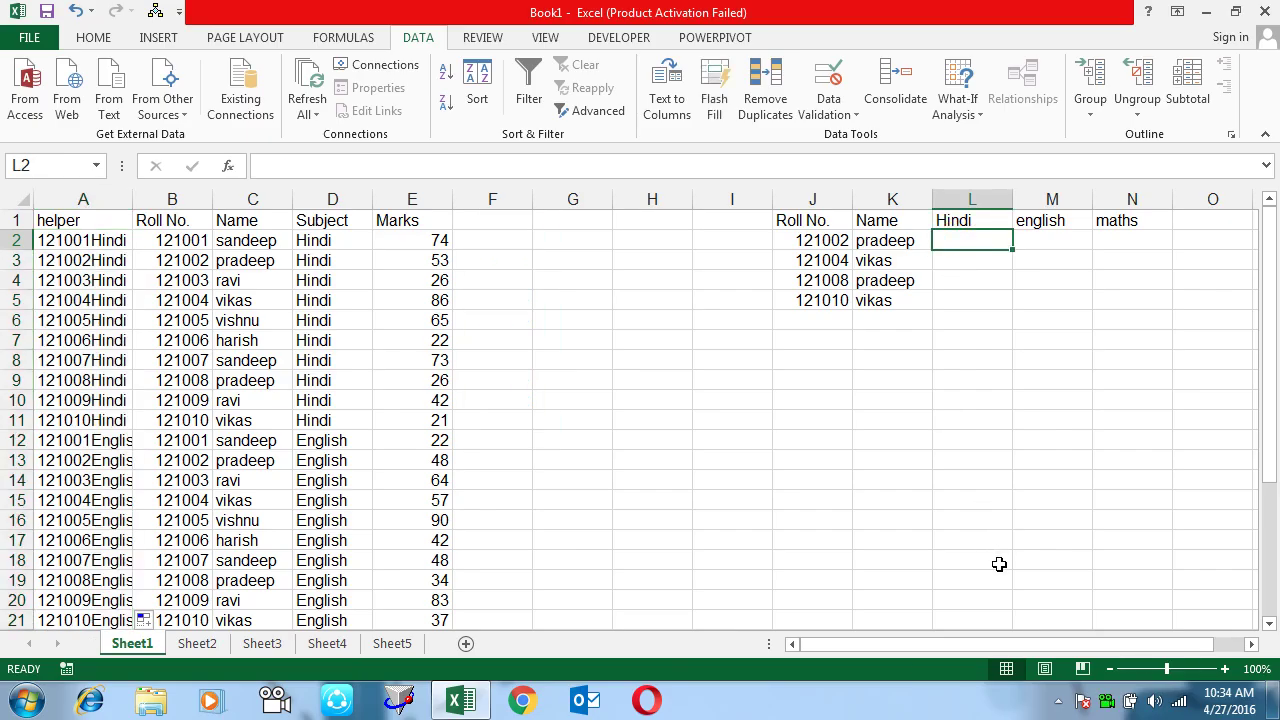
Enter =VLOOKUP($J2&L$1,$A:$E,5,0) in L2, returning the Hindi mark 53.
{"action": "type", "text": "=vl"}
{"action": "key", "text": "Tab"}
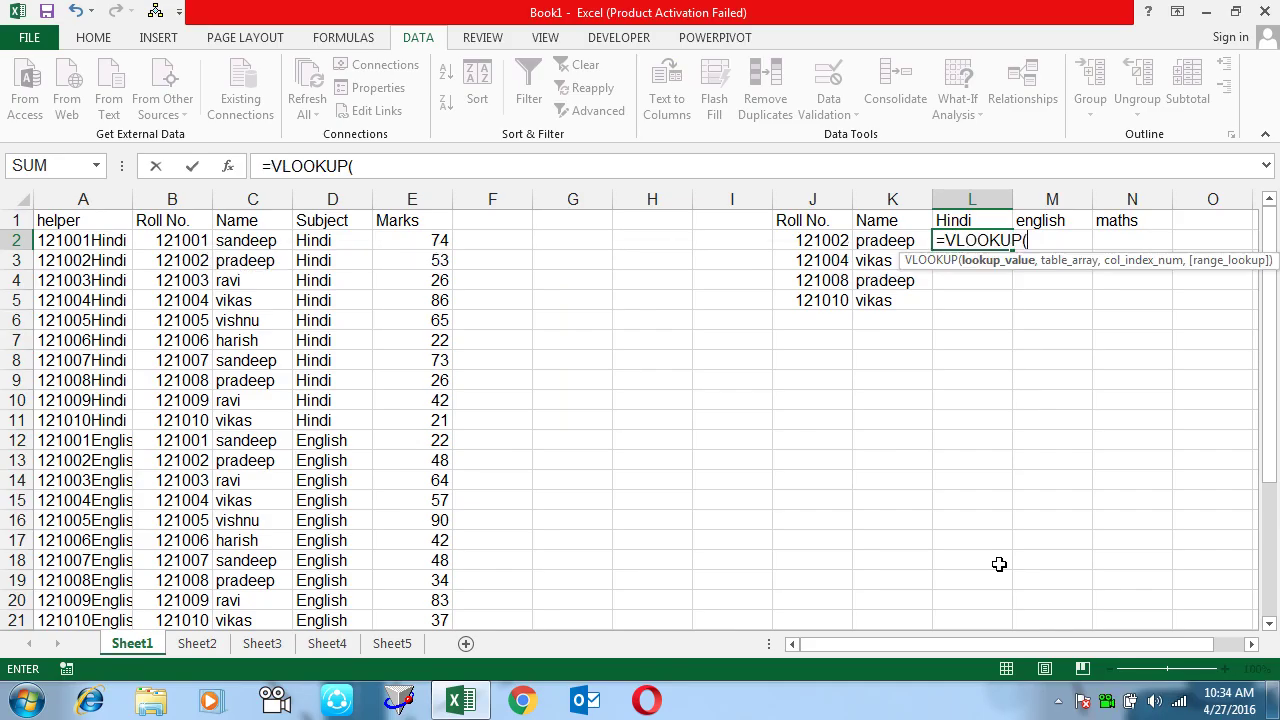
{"action": "left_click", "coordinate": [821, 240]}
{"action": "key", "text": "F4"}
{"action": "key", "text": "F4"}
{"action": "key", "text": "F4"}
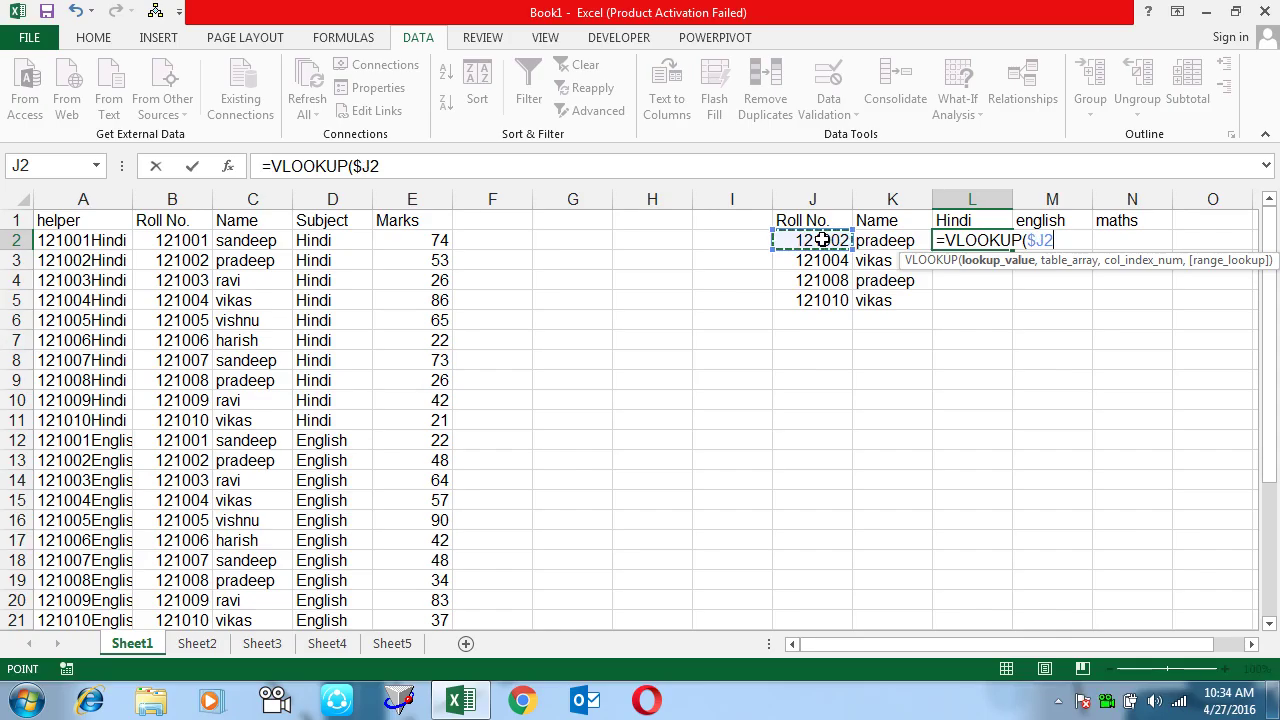
{"action": "type", "text": "&"}
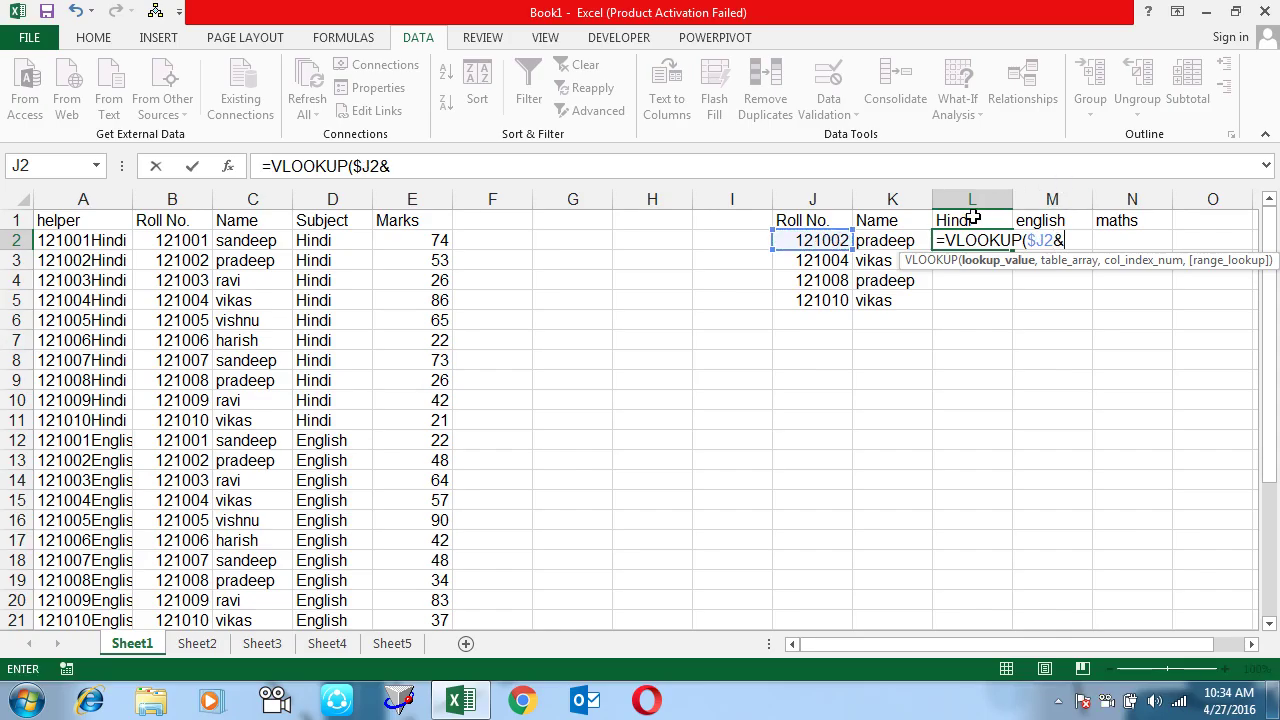
{"action": "left_click", "coordinate": [972, 218]}
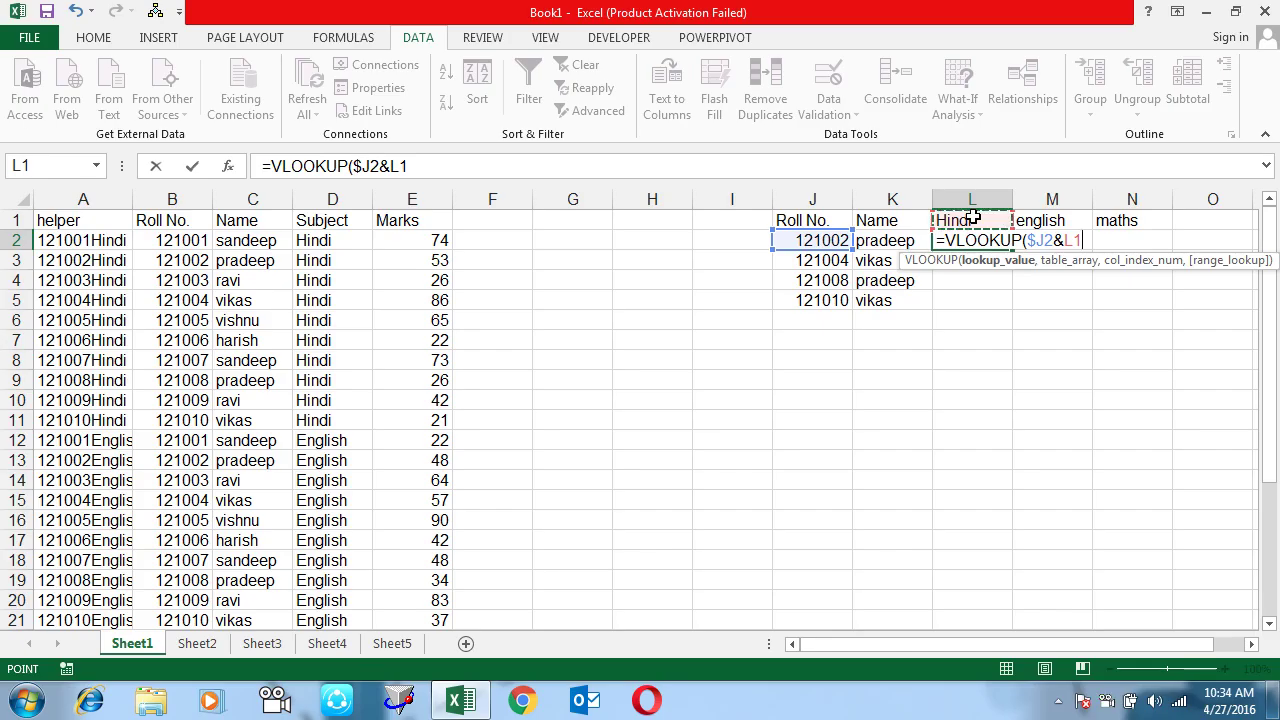
{"action": "key", "text": "F4"}
{"action": "key", "text": "F4"}
{"action": "type", "text": ","}
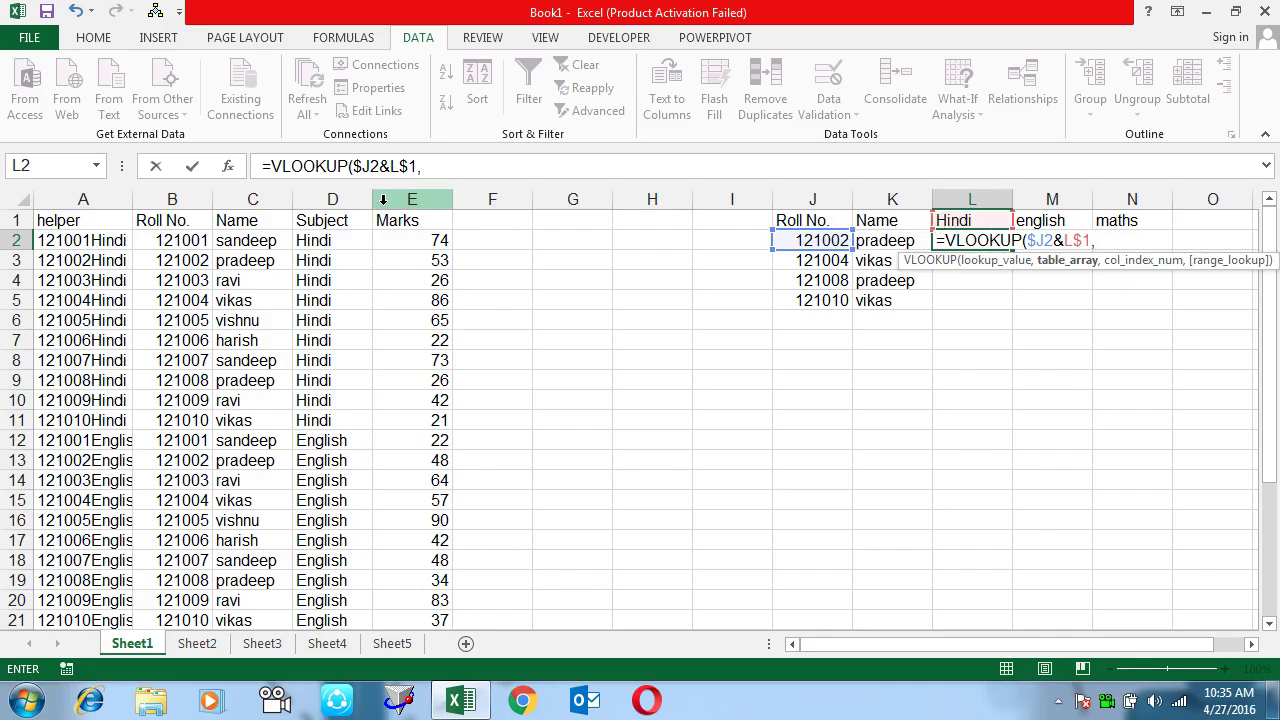
{"action": "left_click_drag", "start_coordinate": [80, 199], "coordinate": [408, 213]}
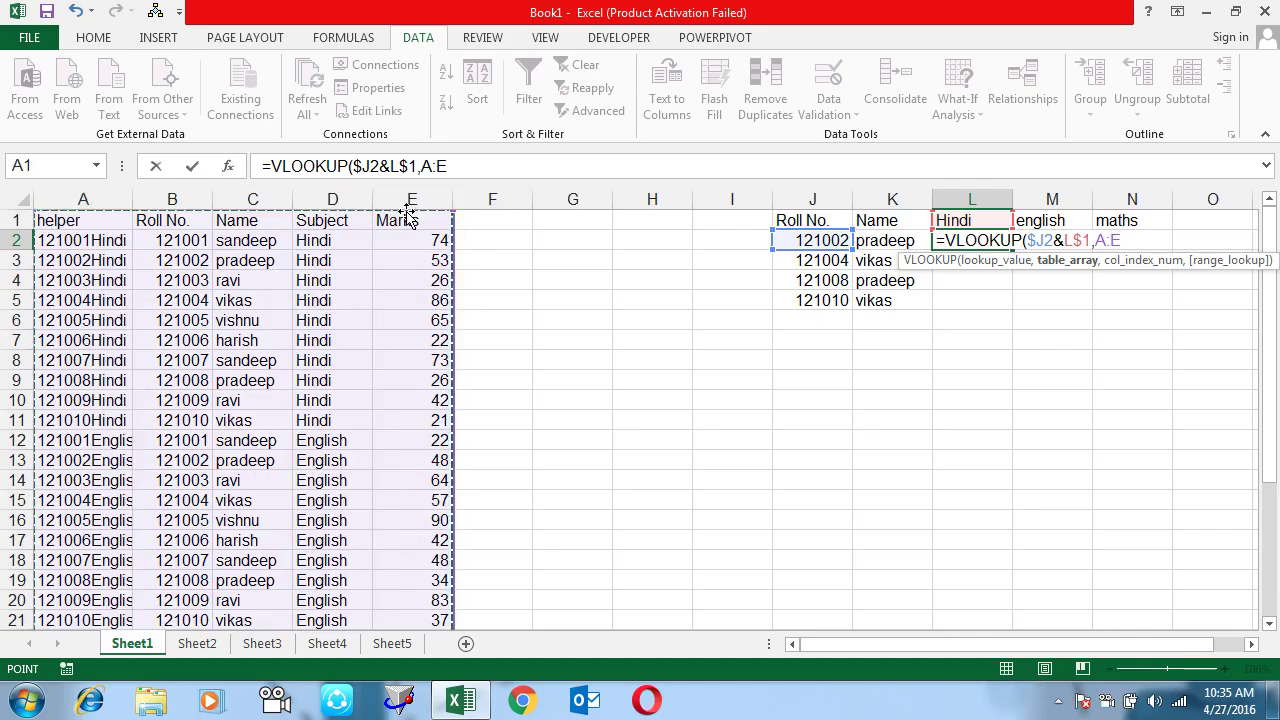
{"action": "key", "text": "F4"}
{"action": "type", "text": ","}
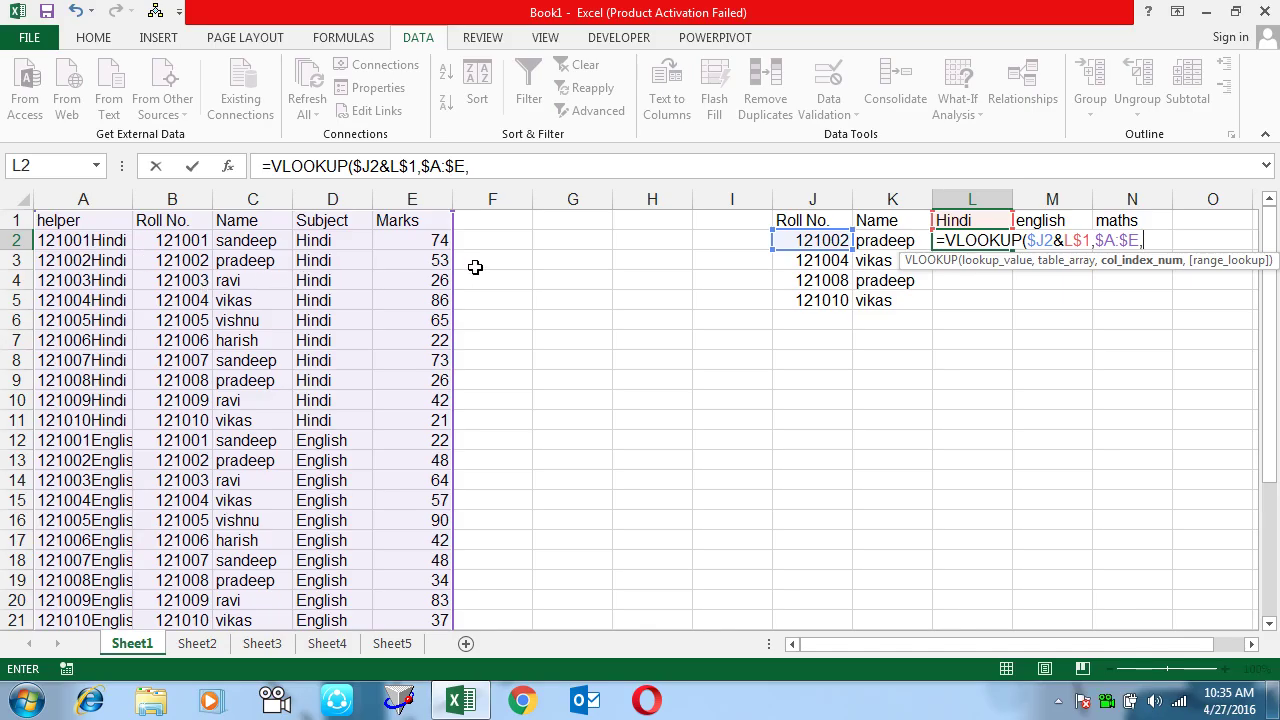
{"action": "type", "text": "5,0"}
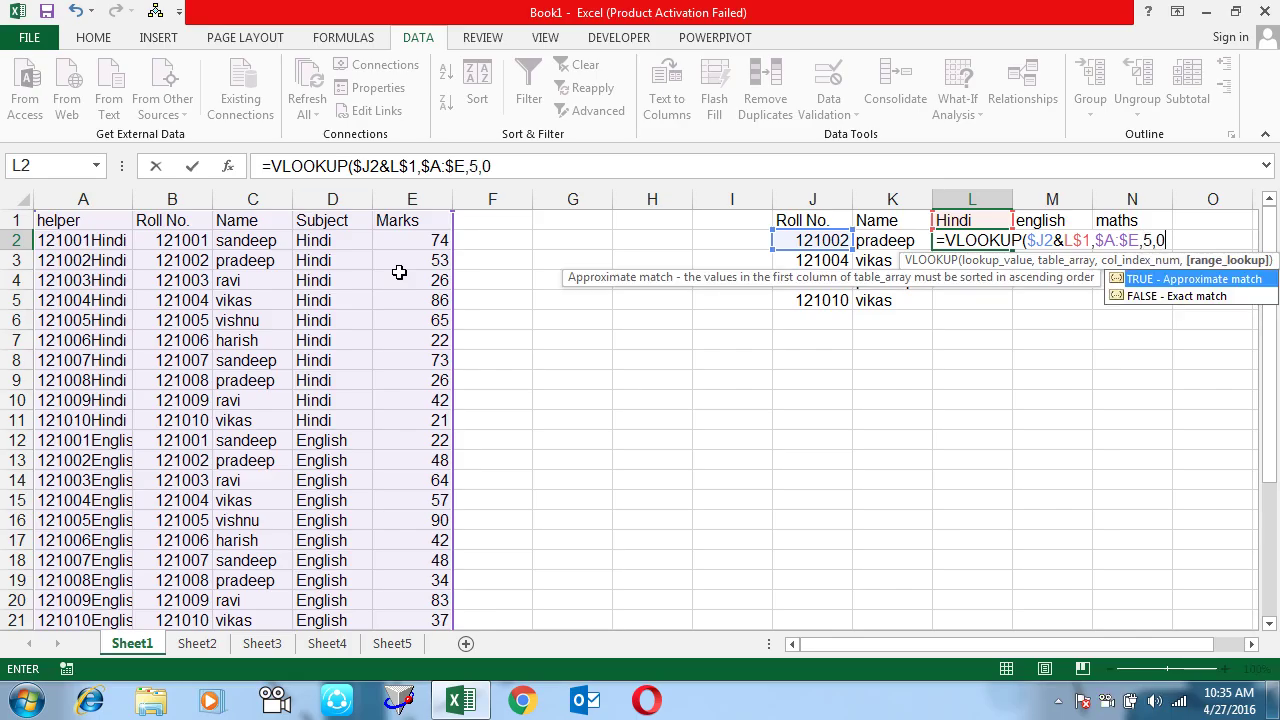
{"action": "type", "text": ")"}
{"action": "key", "text": "Return"}
Copy the L2 formula and select the L2:N5 marks grid for pasting.
{"action": "key", "text": "Up"}
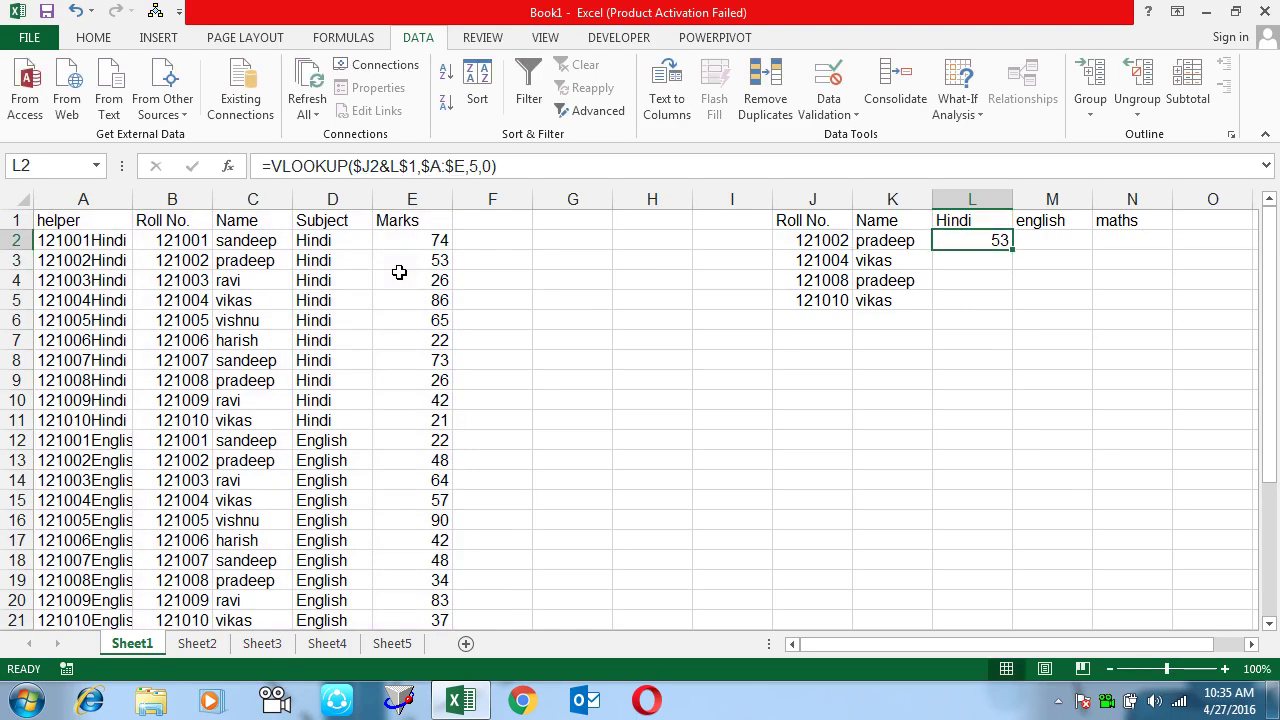
{"action": "key", "text": "ctrl+c"}
{"action": "key", "text": "shift+Right"}
{"action": "key", "text": "shift+Right"}
{"action": "key", "text": "shift+Down"}
{"action": "key", "text": "shift+Down"}
{"action": "key", "text": "shift+Down"}
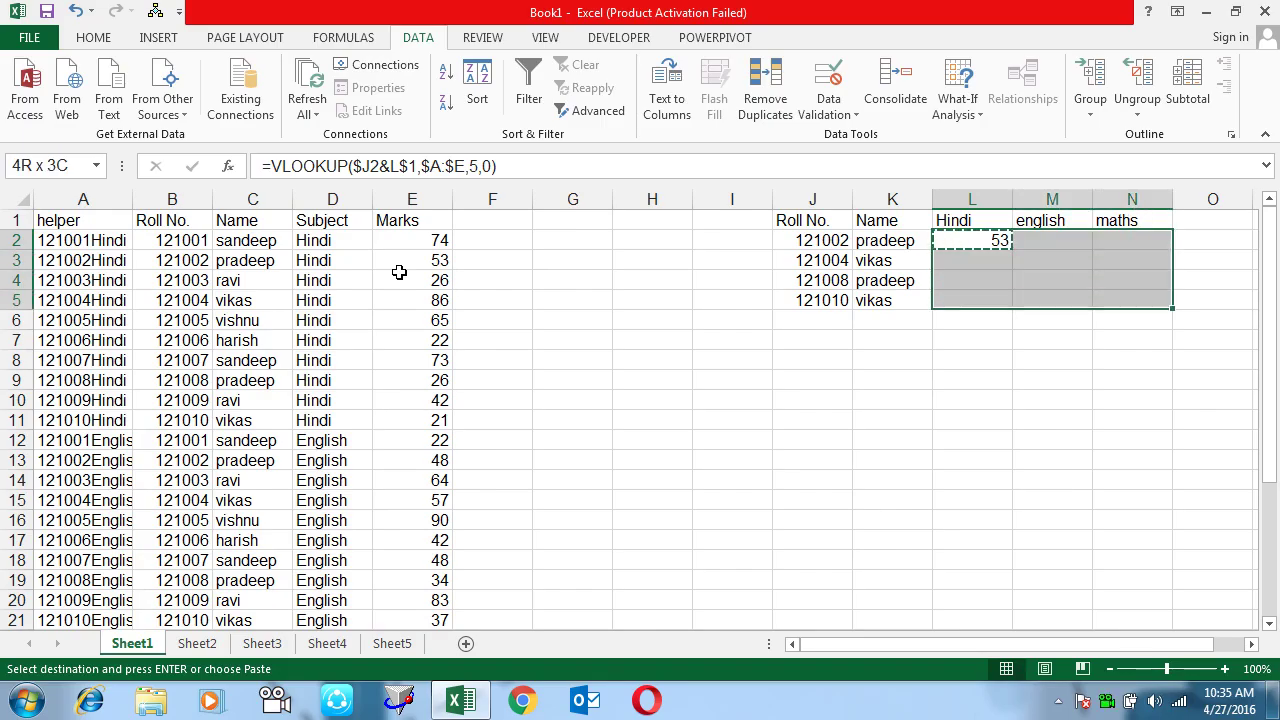
Paste the lookup formula into L2:N5 and check the formulas in M2 and N2.
{"action": "key", "text": "ctrl+v"}
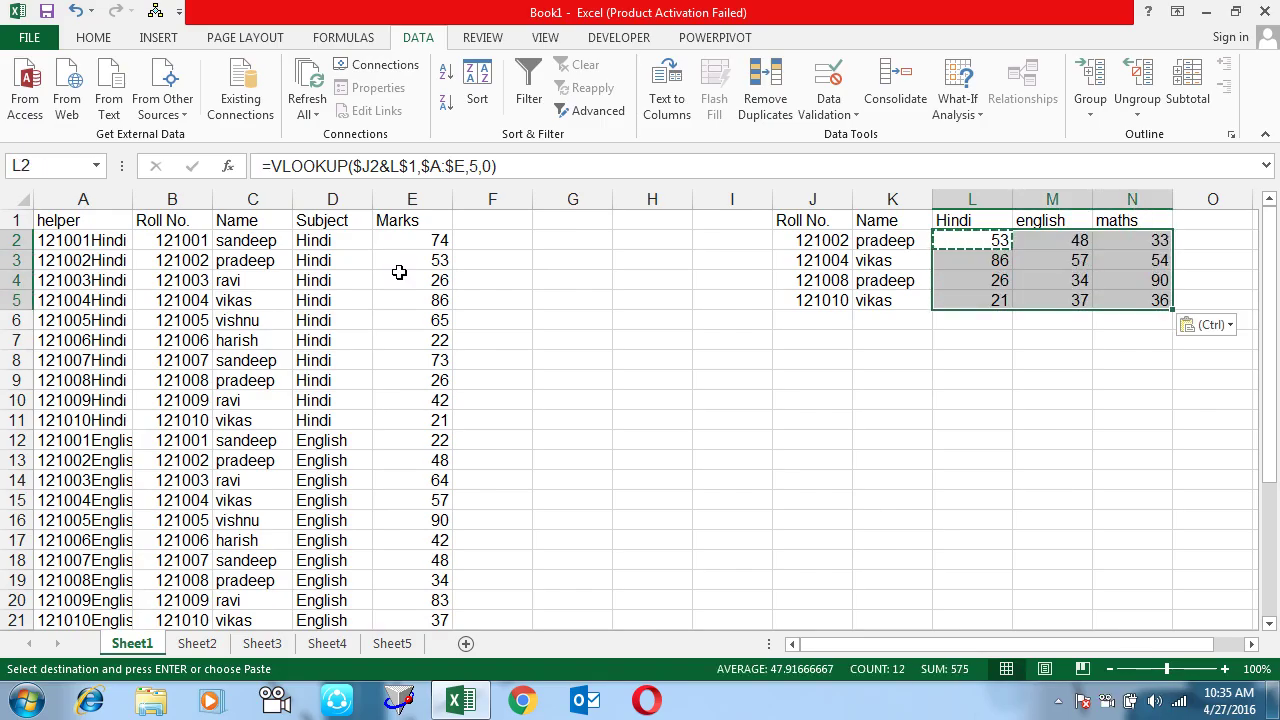
{"action": "key", "text": "Escape"}
{"action": "key", "text": "Right"}
{"action": "key", "text": "F2"}
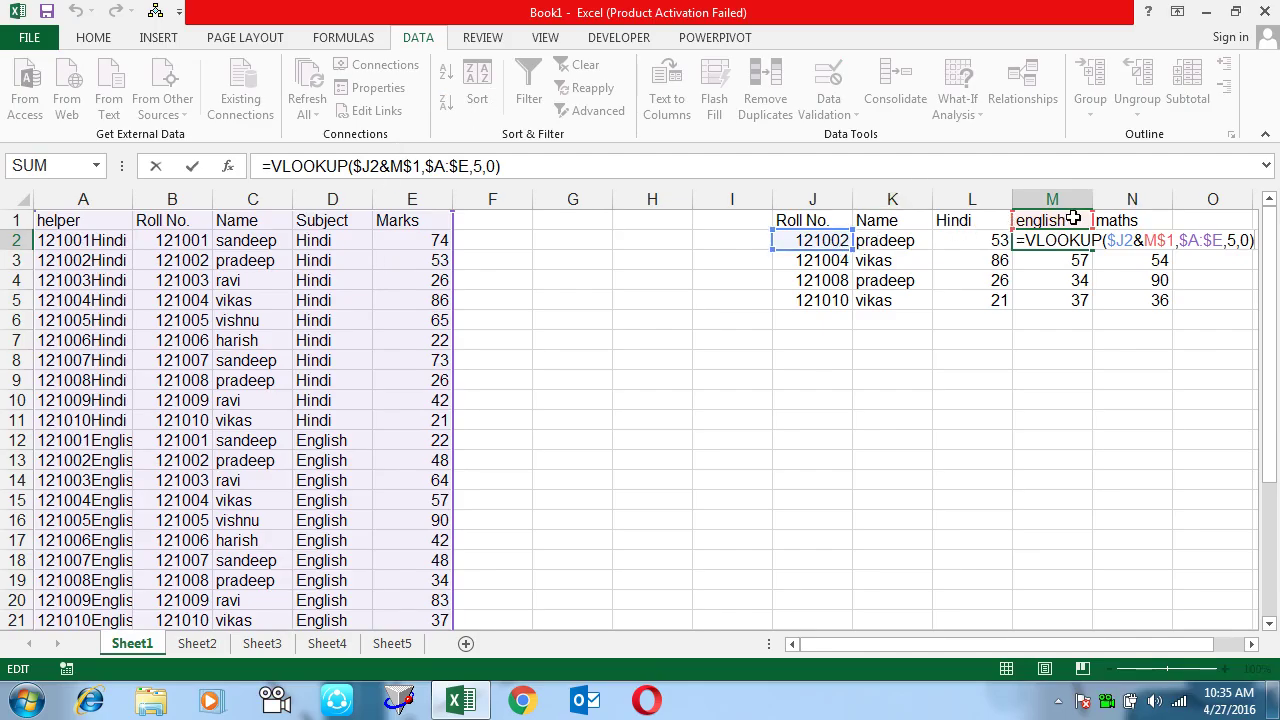
{"action": "key", "text": "ctrl+Return"}
{"action": "double_click", "coordinate": [1124, 240]}
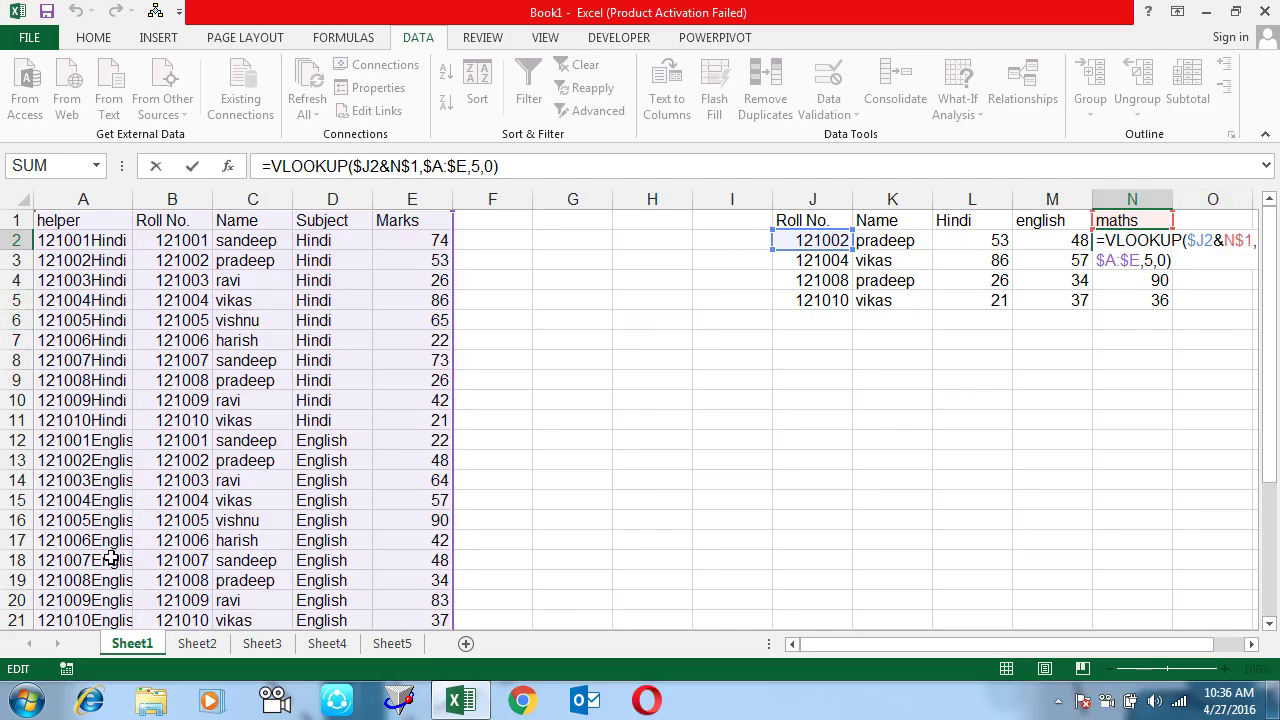
{"action": "key", "text": "ctrl+Return"}
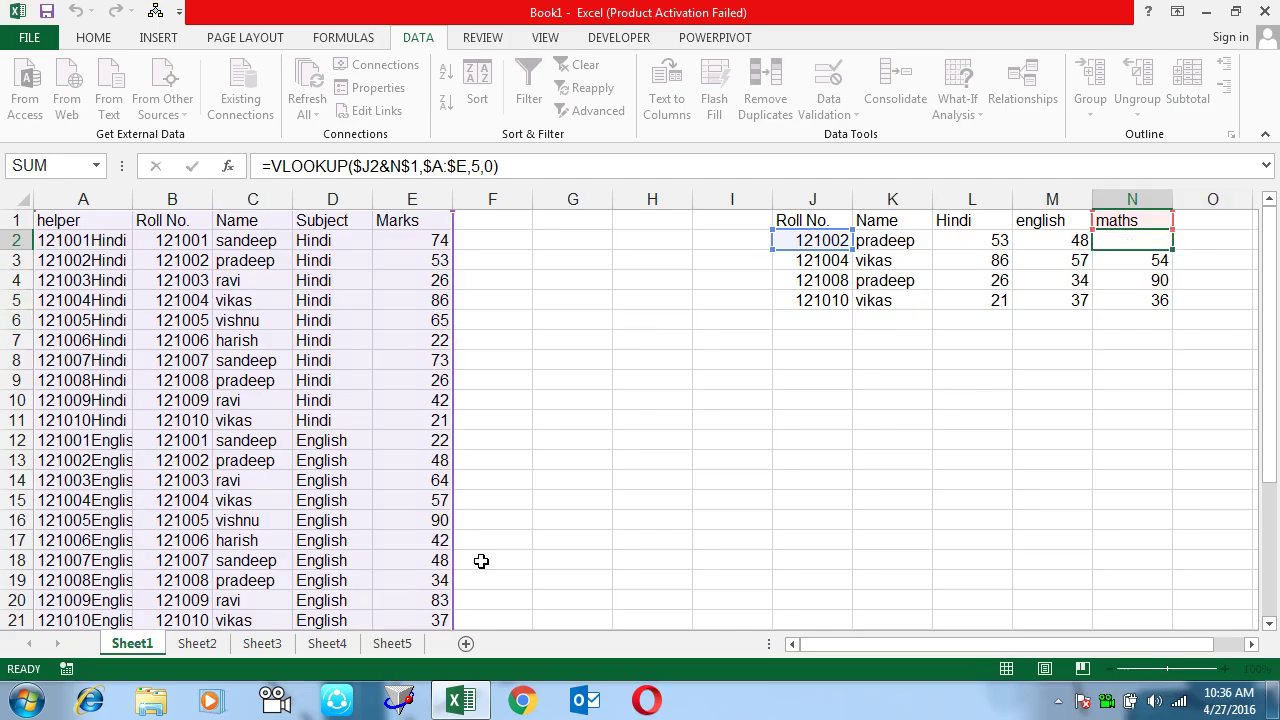
Inspect the formulas in N4, M4 and L4, confirming L4 returns 26.
{"action": "key", "text": "Down"}
{"action": "key", "text": "Down"}
{"action": "key", "text": "F2"}
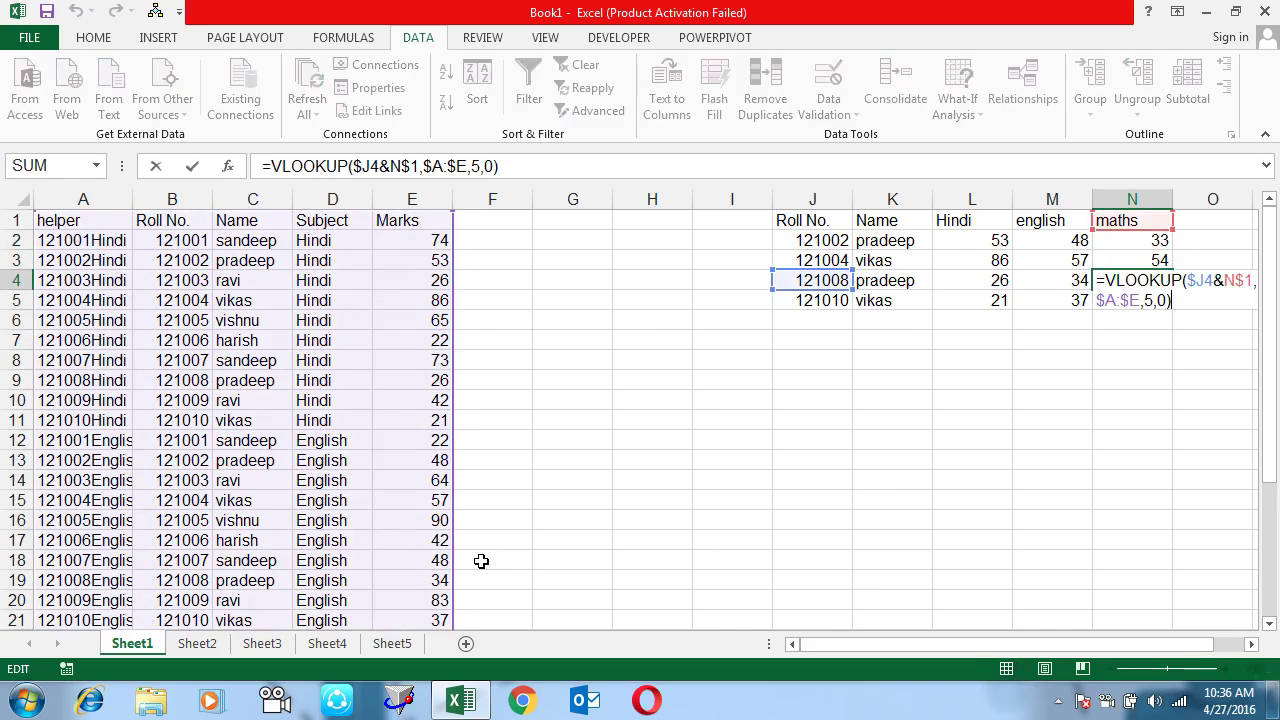
{"action": "key", "text": "Escape"}
{"action": "key", "text": "Left"}
{"action": "key", "text": "F2"}
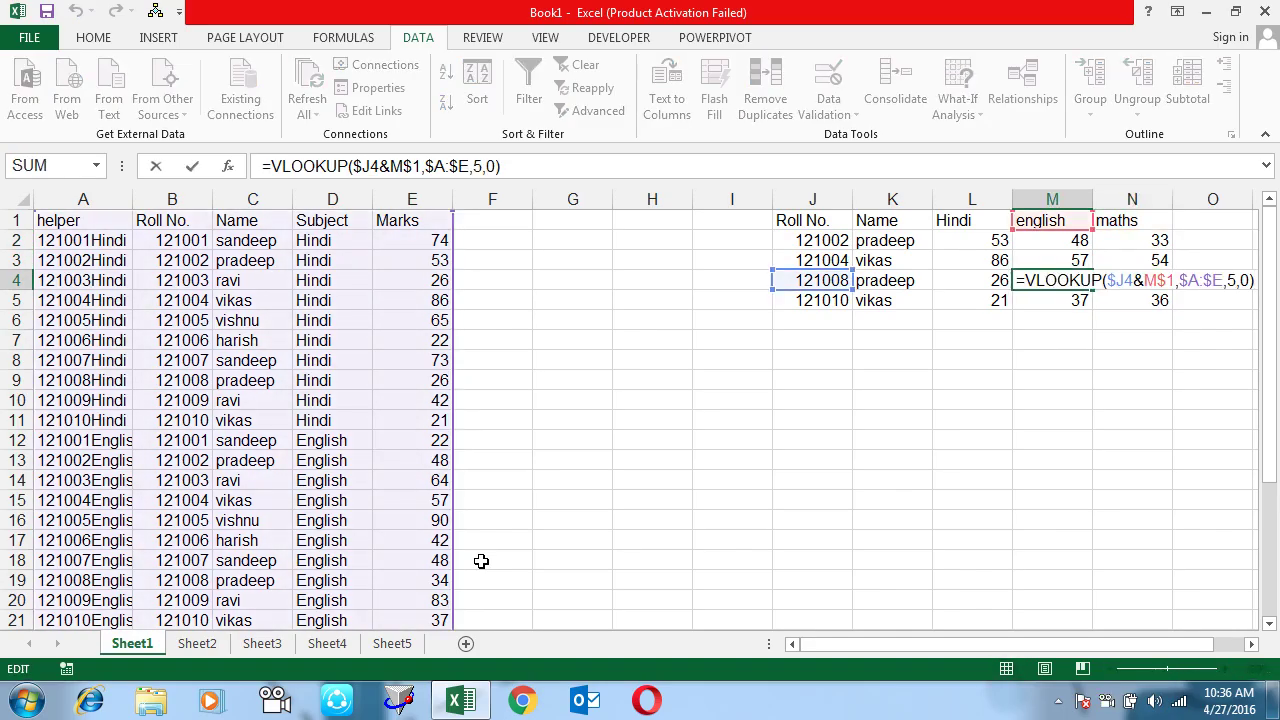
{"action": "key", "text": "Escape"}
{"action": "key", "text": "Left"}
{"action": "key", "text": "F2"}
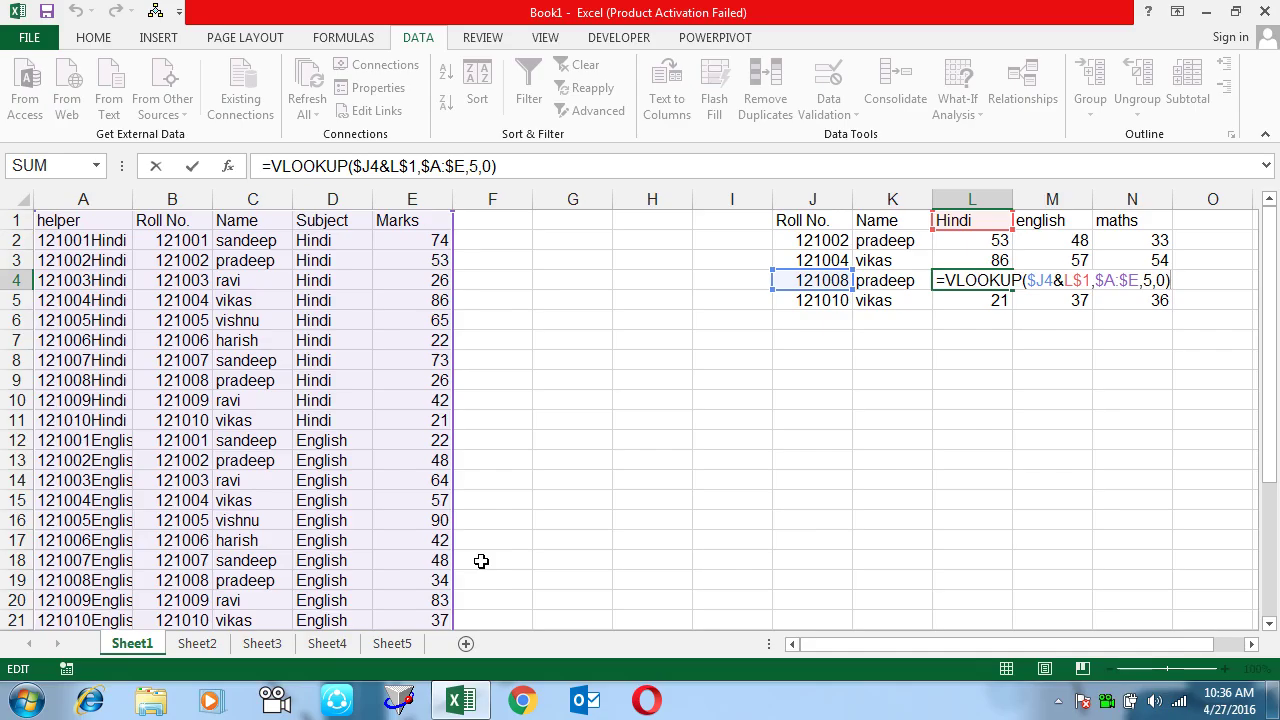
{"action": "key", "text": "ctrl+Return"}
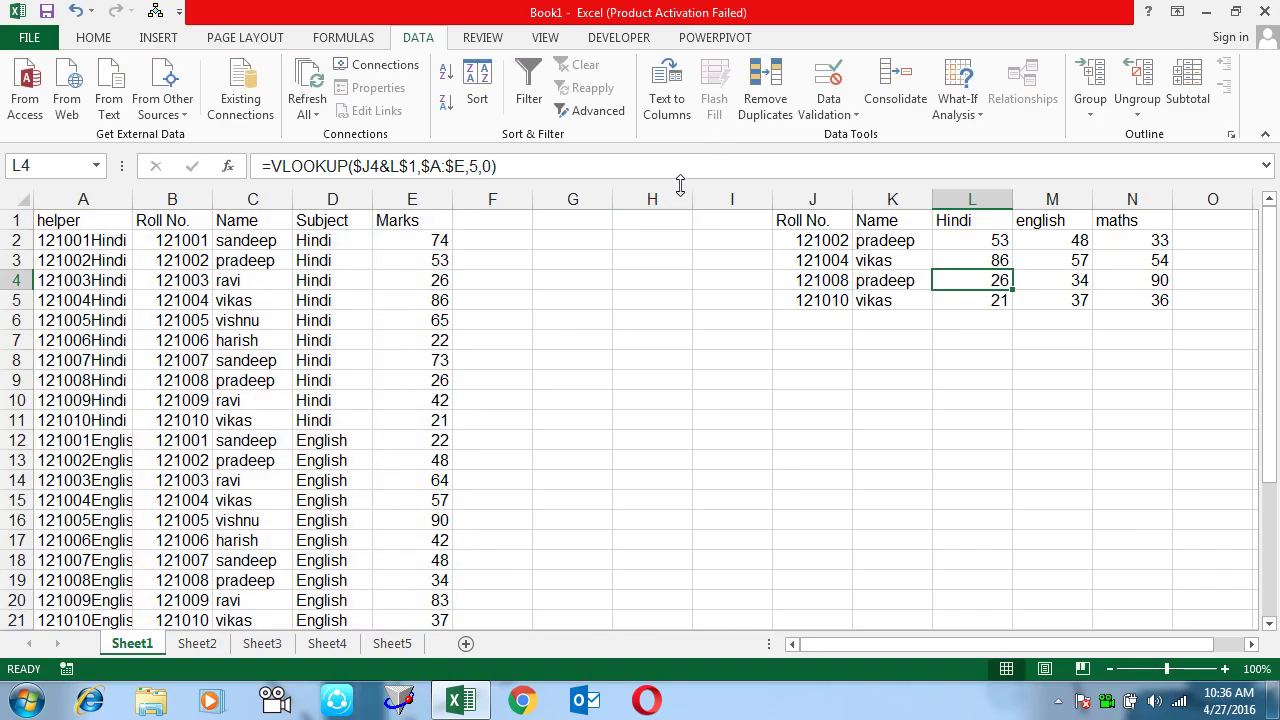
Delete the empty columns F to H.
{"action": "left_click_drag", "start_coordinate": [679, 187], "coordinate": [517, 219]}
{"action": "key", "text": "alt+e"}
{"action": "key", "text": "d"}
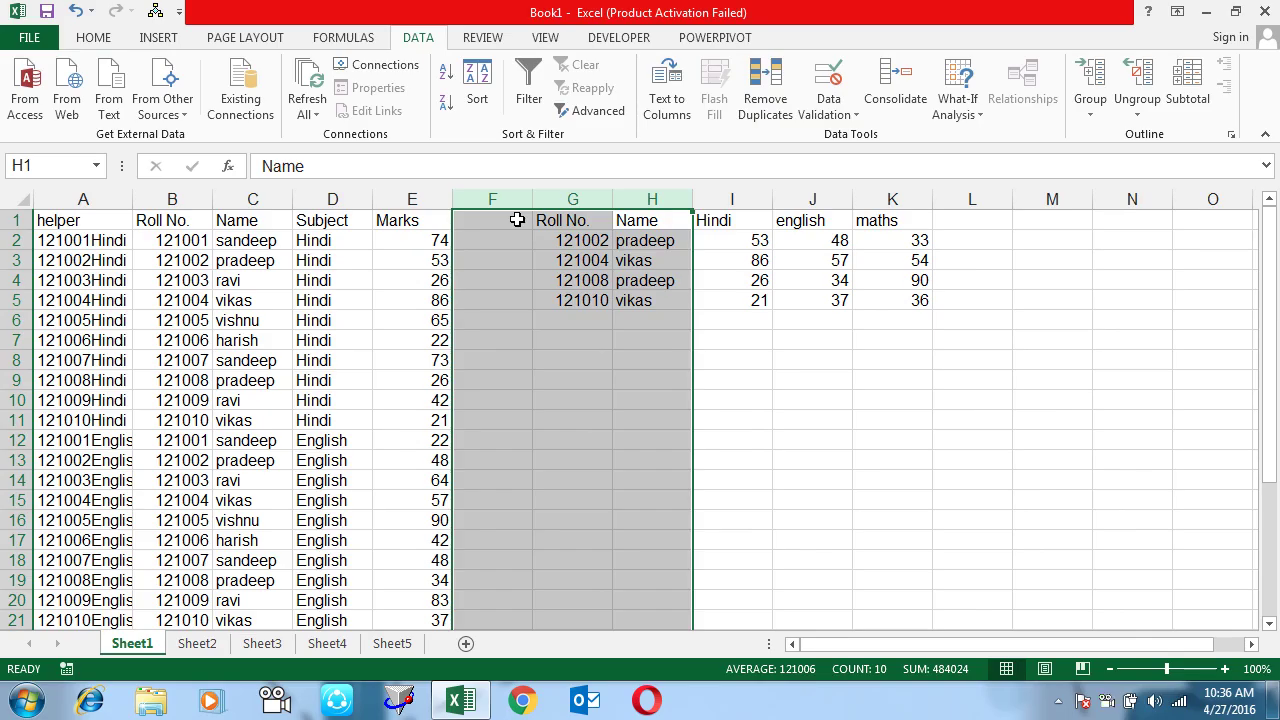
Verify the shifted lookup formulas in J2:J5, then return to Sheet2's sales table.
{"action": "key", "text": "Right"}
{"action": "key", "text": "Right"}
{"action": "key", "text": "Right"}
{"action": "key", "text": "Down"}
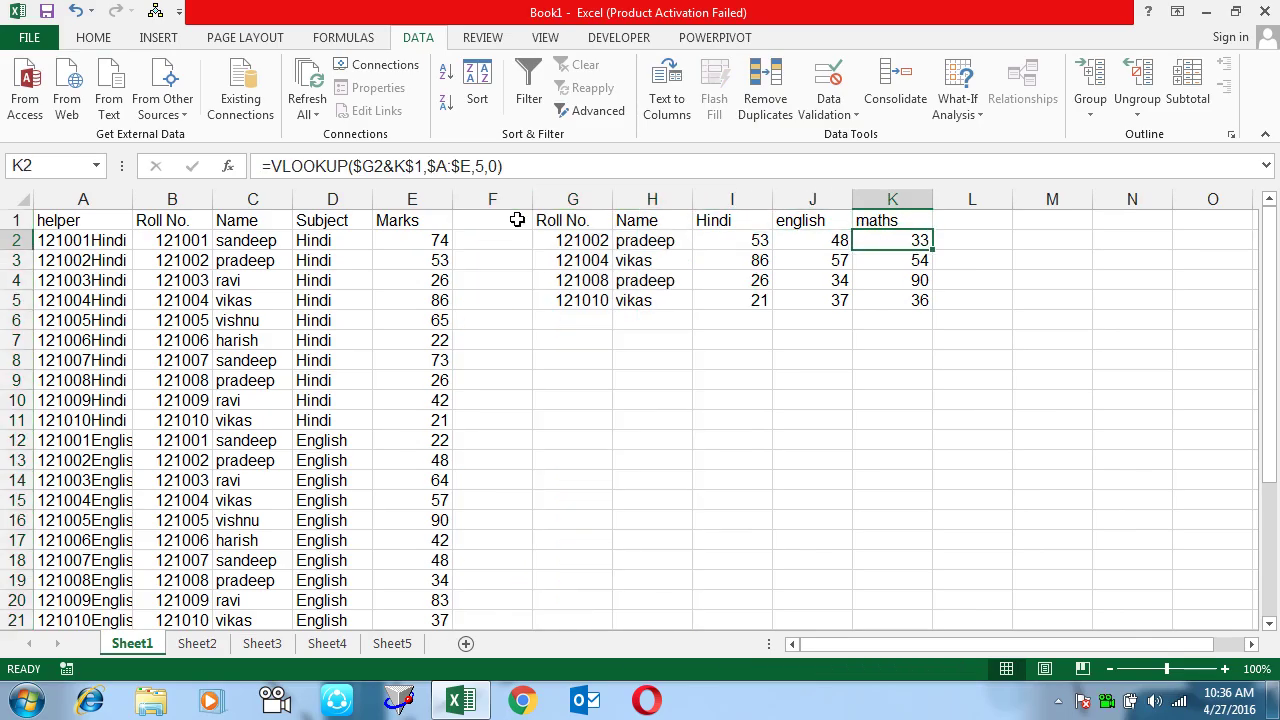
{"action": "key", "text": "Left"}
{"action": "key", "text": "F2"}
{"action": "key", "text": "Return"}
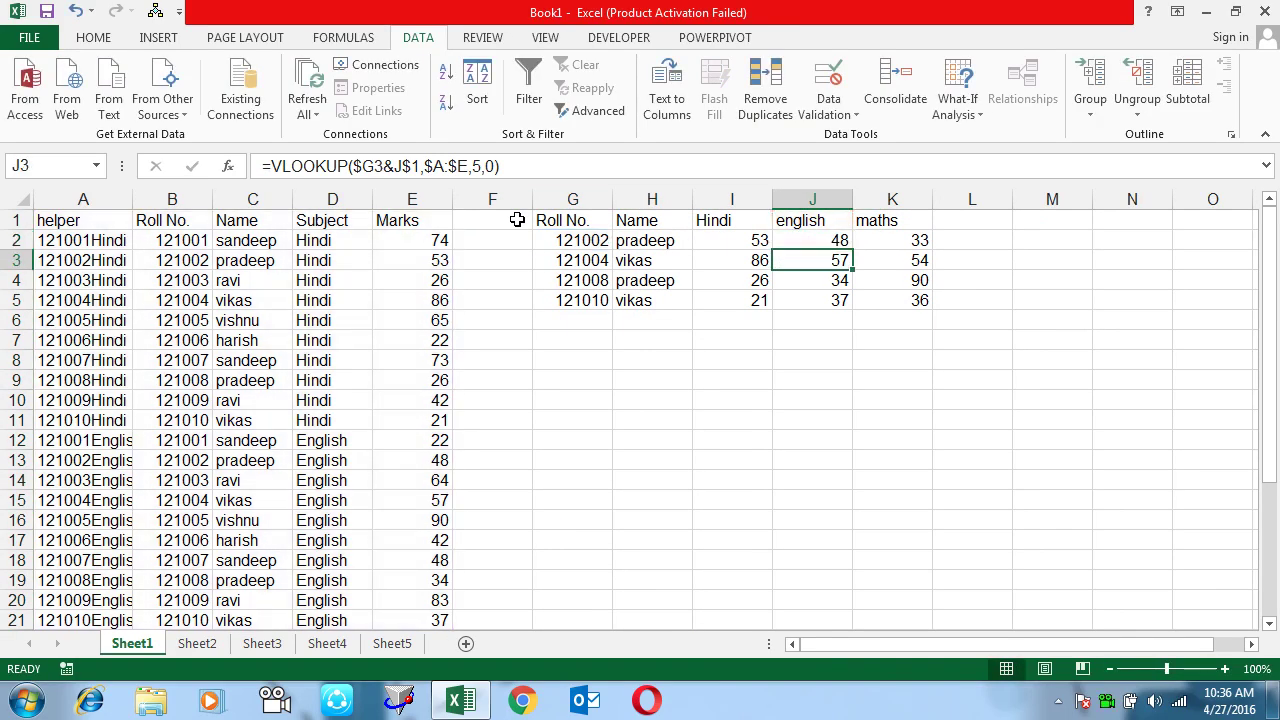
{"action": "key", "text": "F2"}
{"action": "key", "text": "Return"}
{"action": "key", "text": "F2"}
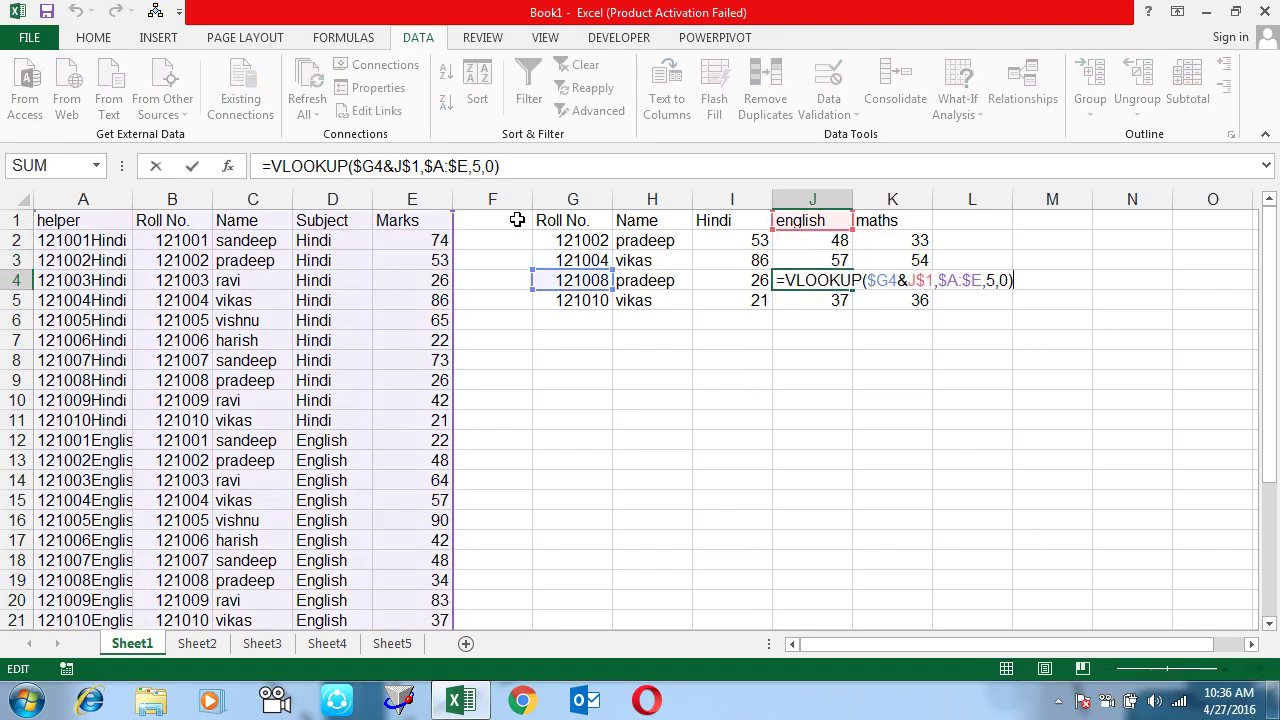
{"action": "key", "text": "Return"}
{"action": "key", "text": "F2"}
{"action": "key", "text": "Escape"}
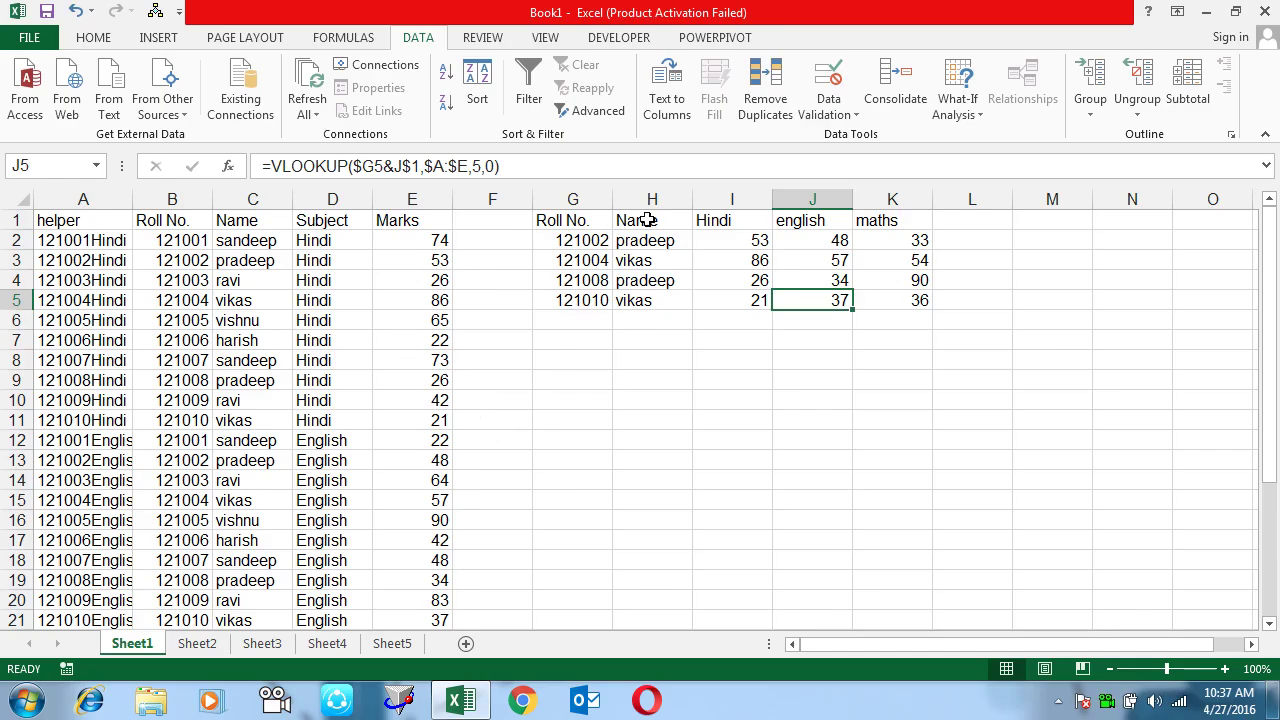
{"action": "left_click", "coordinate": [200, 645]}
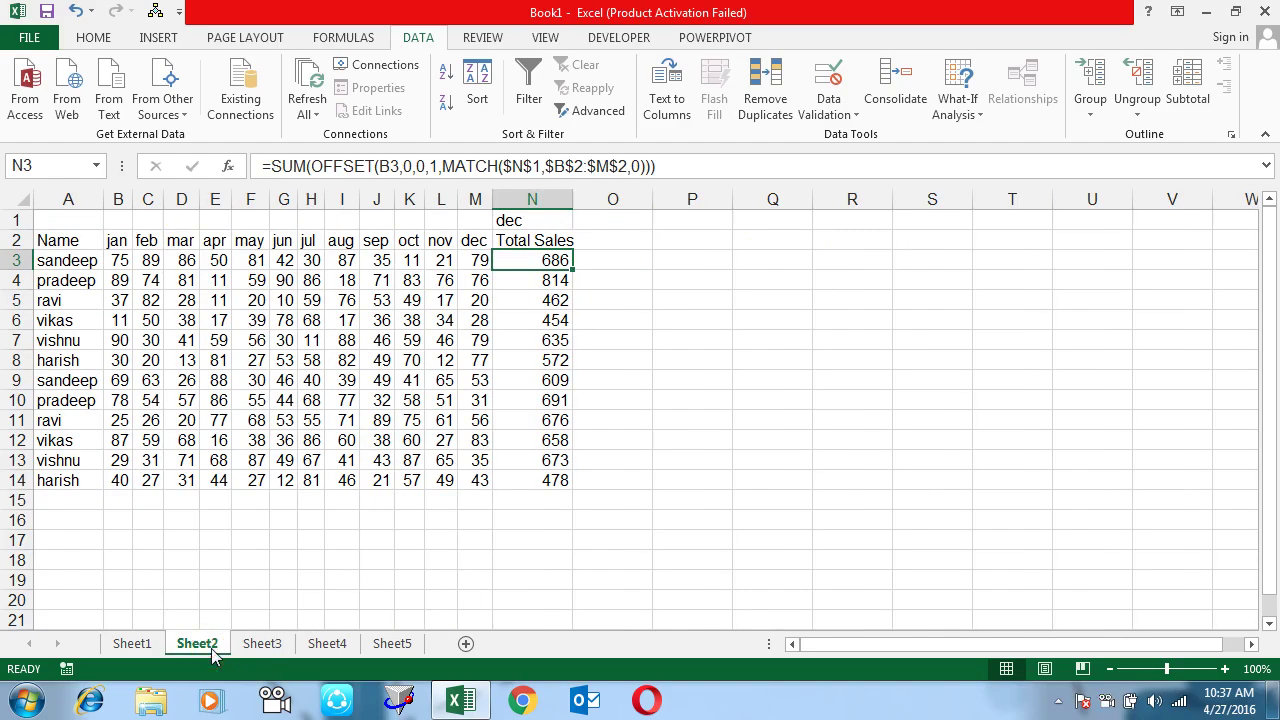
On Sheet3, enter the headings Name, City and Sales in A1:C1.
{"action": "left_click", "coordinate": [253, 646]}
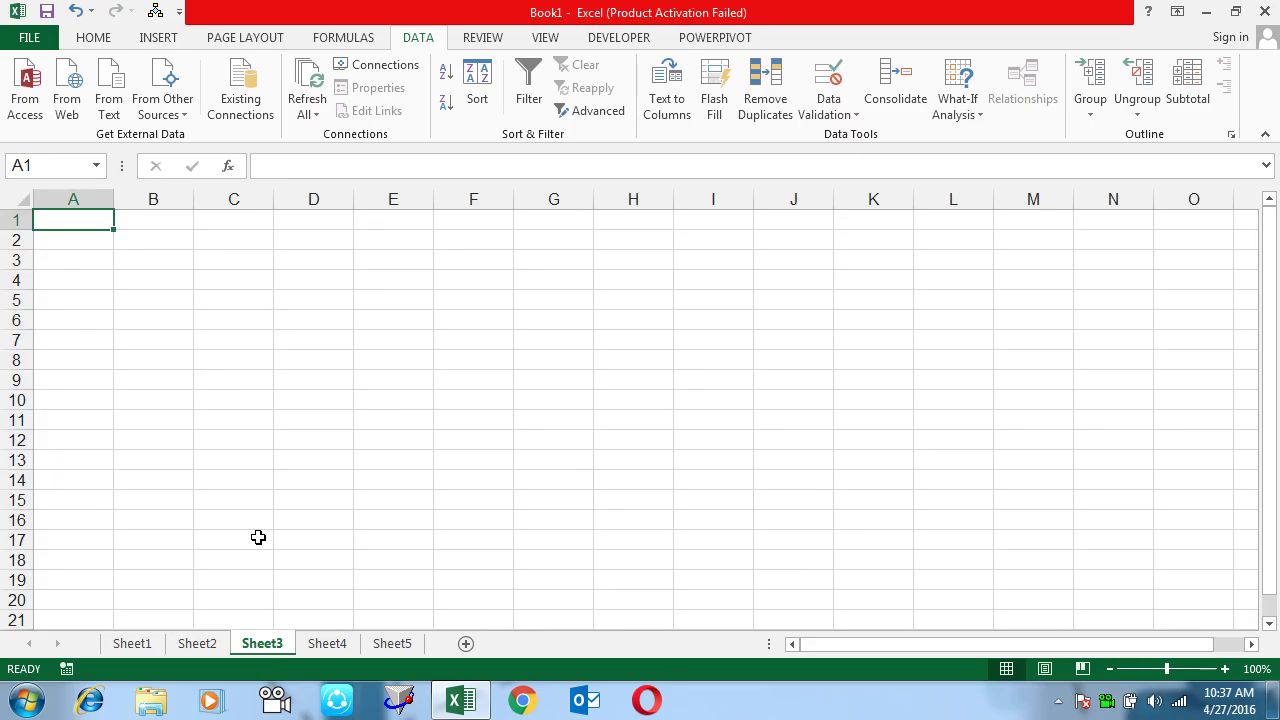
{"action": "type", "text": "Name"}
{"action": "key", "text": "Tab"}
{"action": "type", "text": "Ci"}
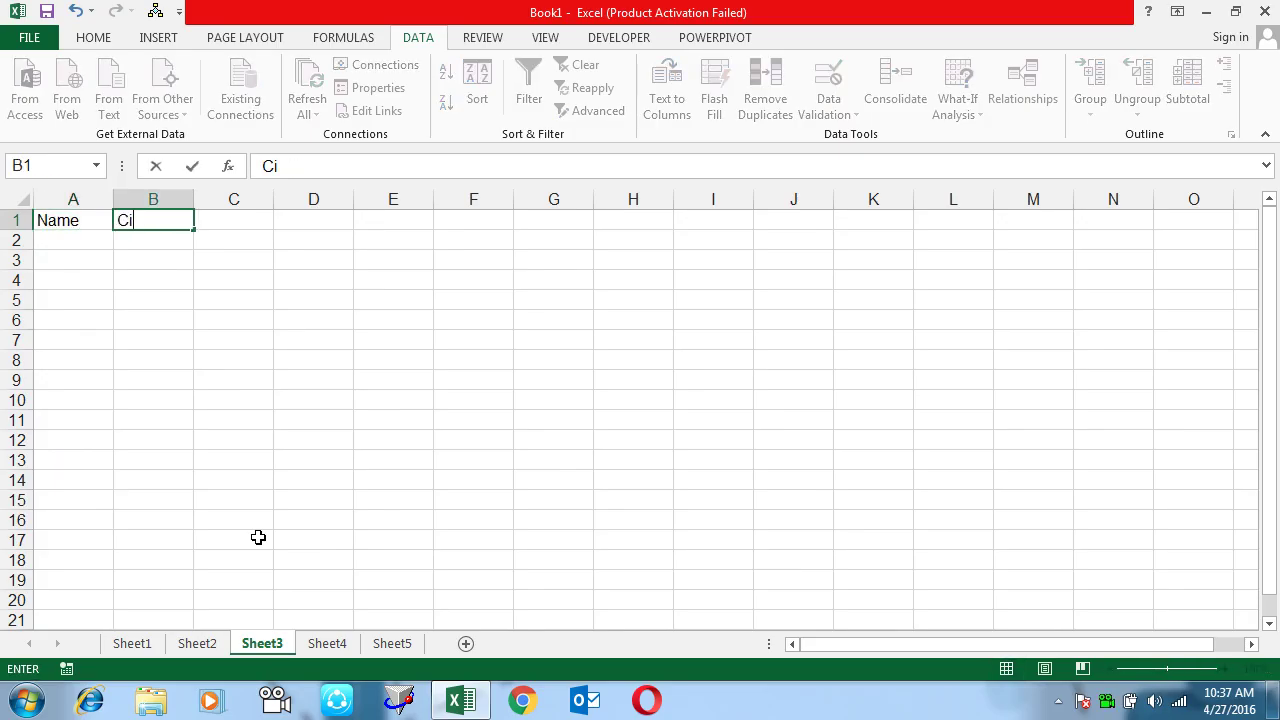
{"action": "type", "text": "ty"}
{"action": "key", "text": "Tab"}
{"action": "type", "text": "SAI"}
{"action": "key", "text": "BackSpace"}
{"action": "key", "text": "BackSpace"}
{"action": "type", "text": "ales"}
{"action": "key", "text": "Return"}
Fill row 2 with sandeep, delhi and =RANDBETWEEN(10,90), then select A2:C2.
{"action": "type", "text": "sandeep"}
{"action": "key", "text": "Tab"}
{"action": "type", "text": "delhi"}
{"action": "key", "text": "Tab"}
{"action": "type", "text": "=randb"}
{"action": "key", "text": "Tab"}
{"action": "type", "text": "10,9)"}
{"action": "key", "text": "BackSpace"}
{"action": "type", "text": "0)"}
{"action": "key", "text": "Return"}
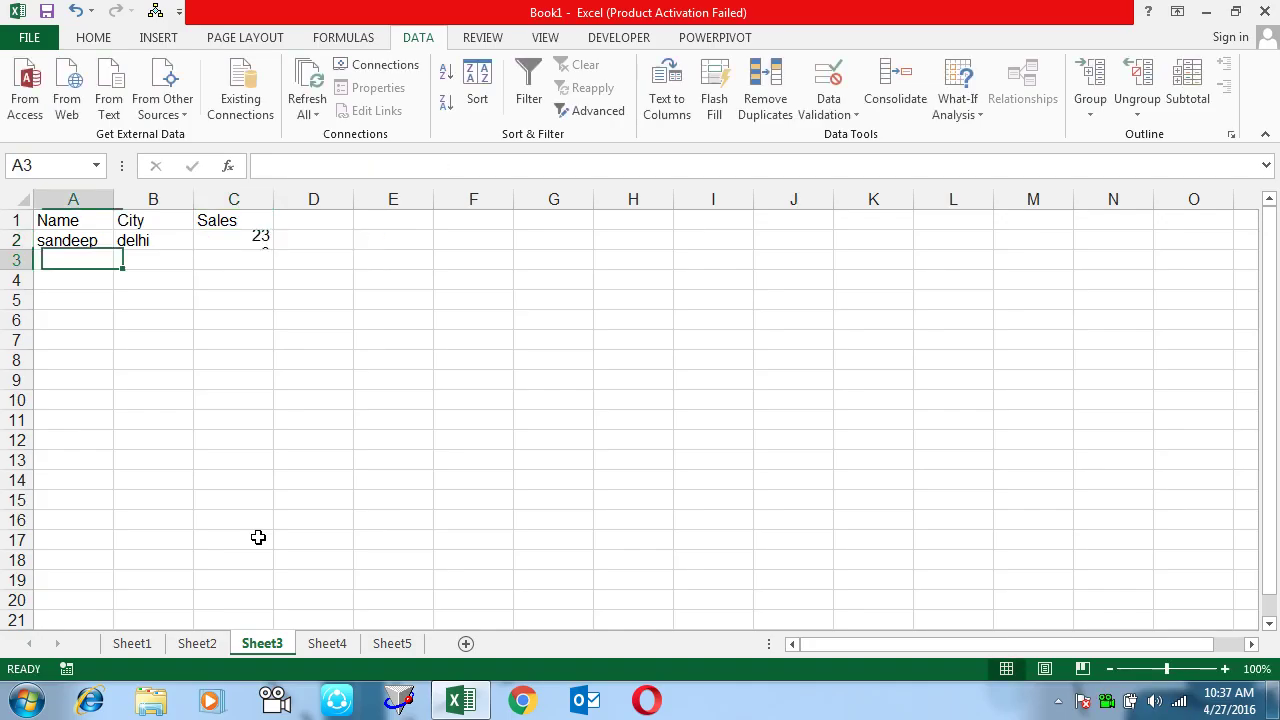
{"action": "key", "text": "Up"}
{"action": "key", "text": "shift+Right"}
{"action": "key", "text": "shift+Right"}
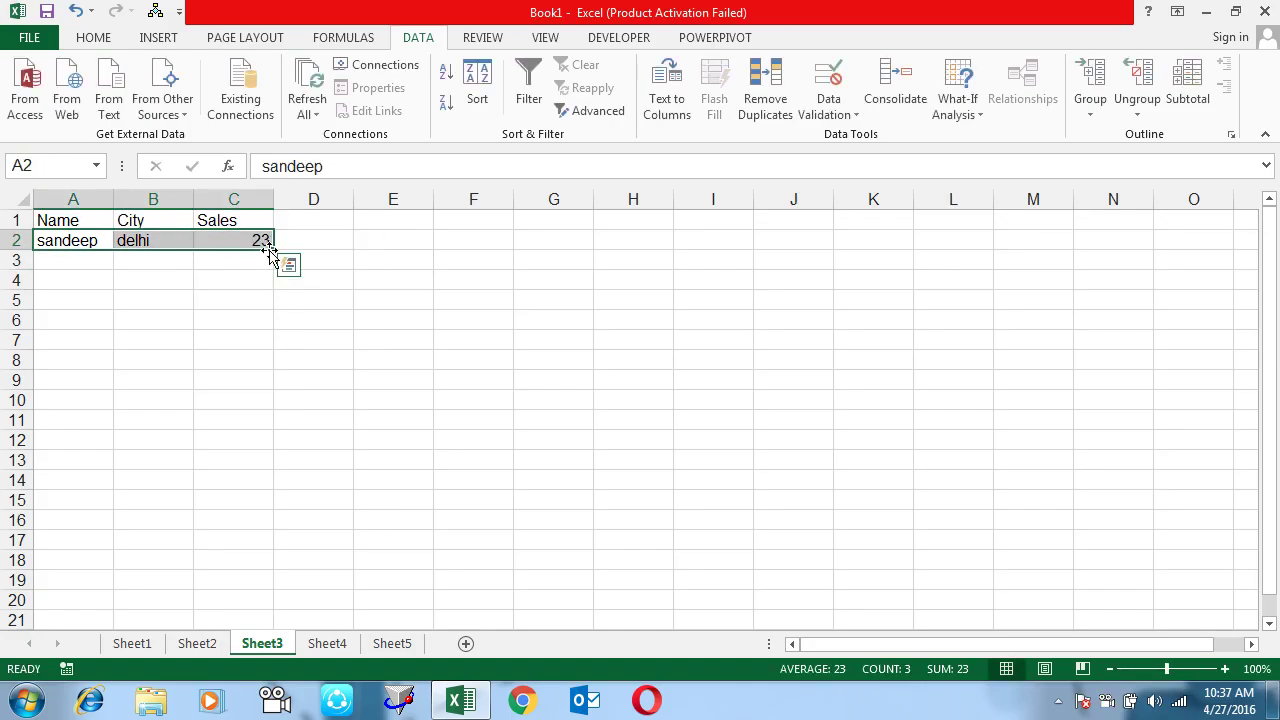
Fill the first data row down past row 21 and convert the random sales to fixed values.
{"action": "left_click_drag", "start_coordinate": [274, 248], "coordinate": [274, 605]}
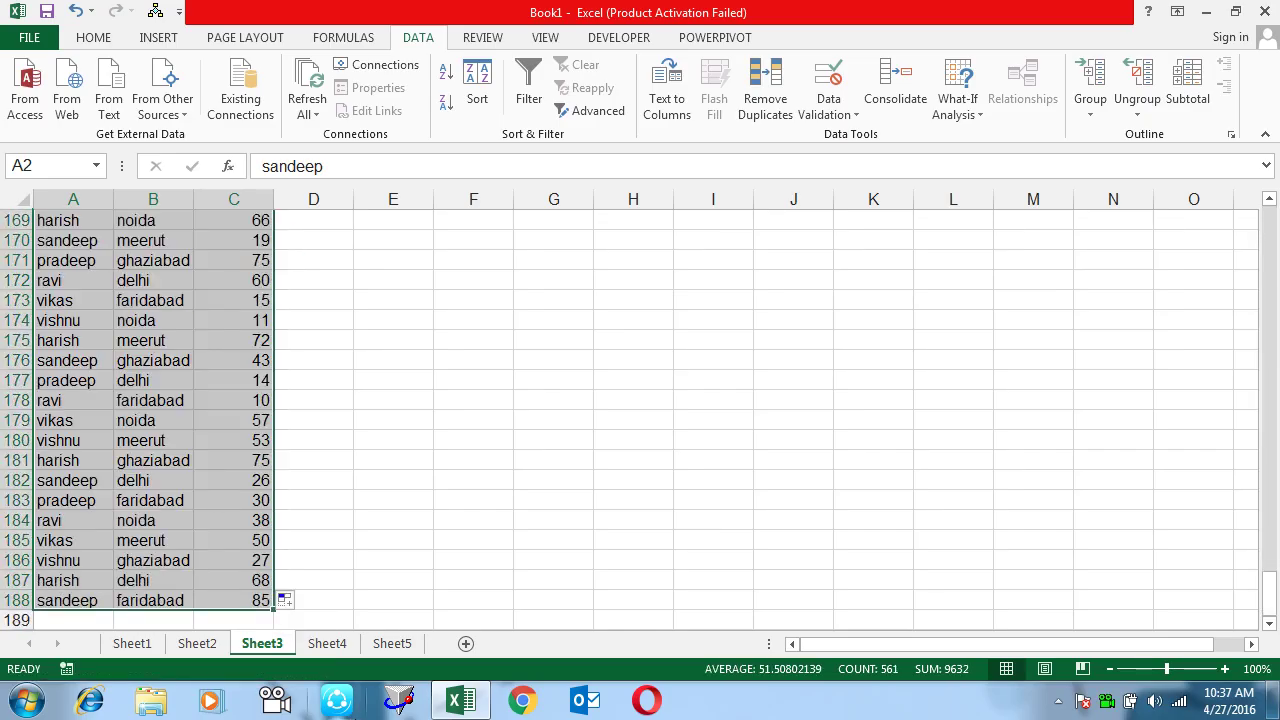
{"action": "key", "text": "ctrl+c"}
{"action": "key", "text": "alt+e"}
{"action": "key", "text": "s"}
{"action": "key", "text": "v"}
{"action": "key", "text": "Return"}
{"action": "key", "text": "Escape"}
Select A1:A7, the Name header with six names down to harish, and copy it.
{"action": "left_click", "coordinate": [73, 220]}
{"action": "left_click", "coordinate": [153, 220]}
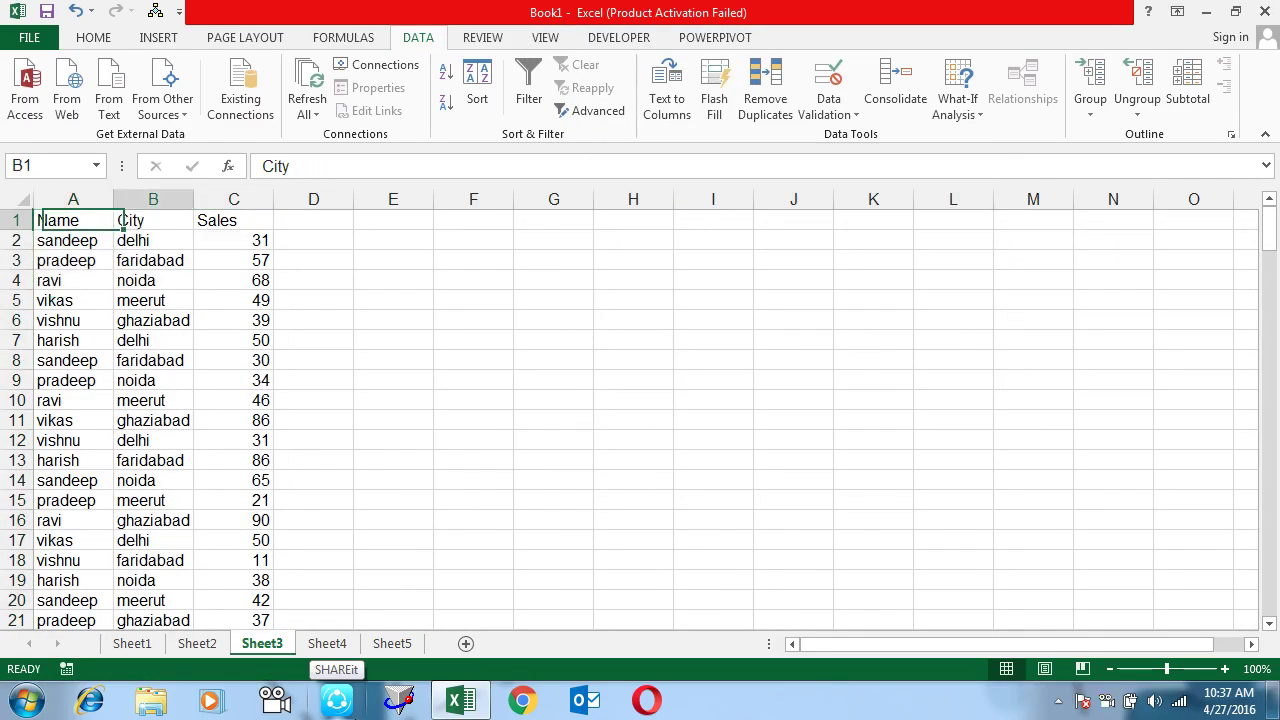
{"action": "left_click", "coordinate": [233, 220]}
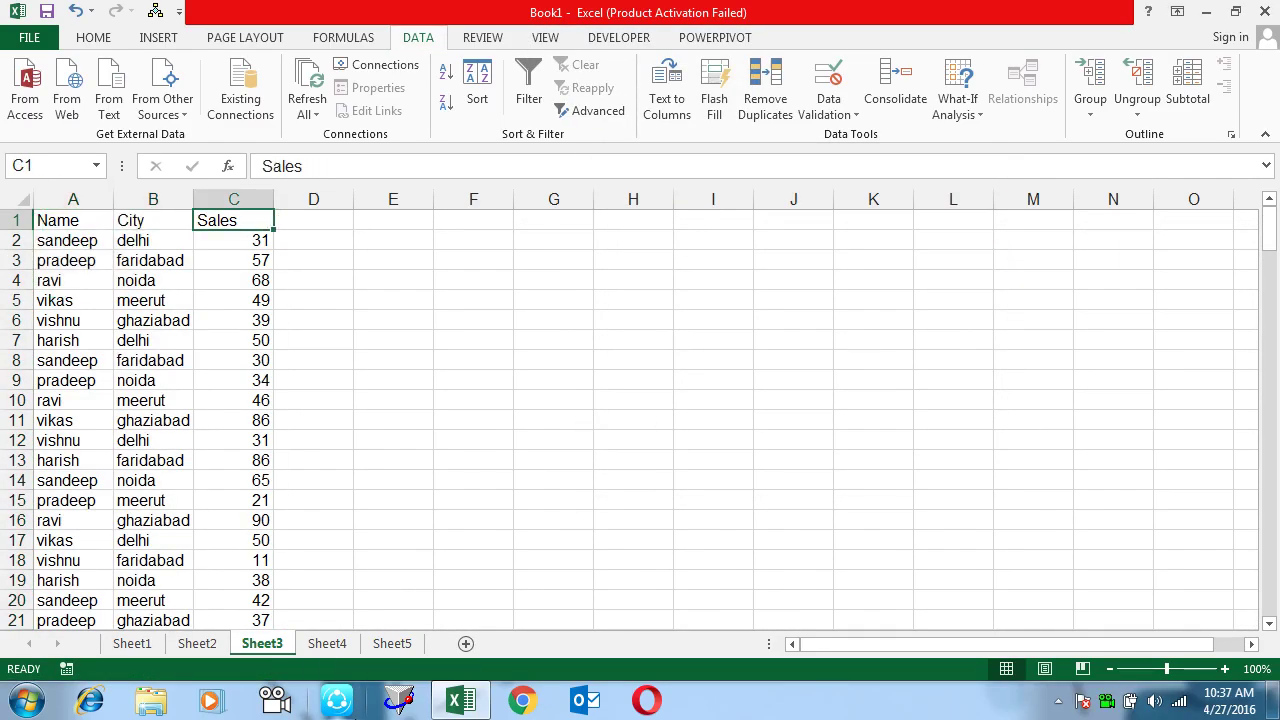
{"action": "key", "text": "Right"}
{"action": "key", "text": "Right"}
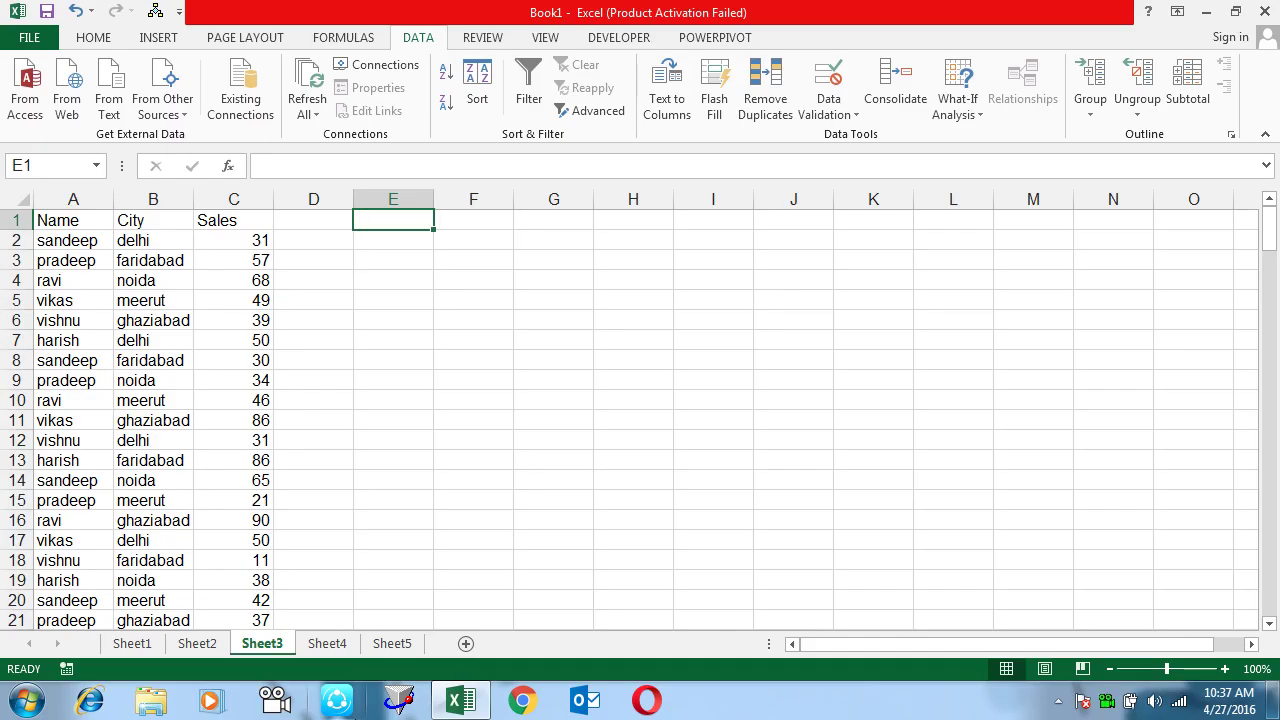
{"action": "key", "text": "Down"}
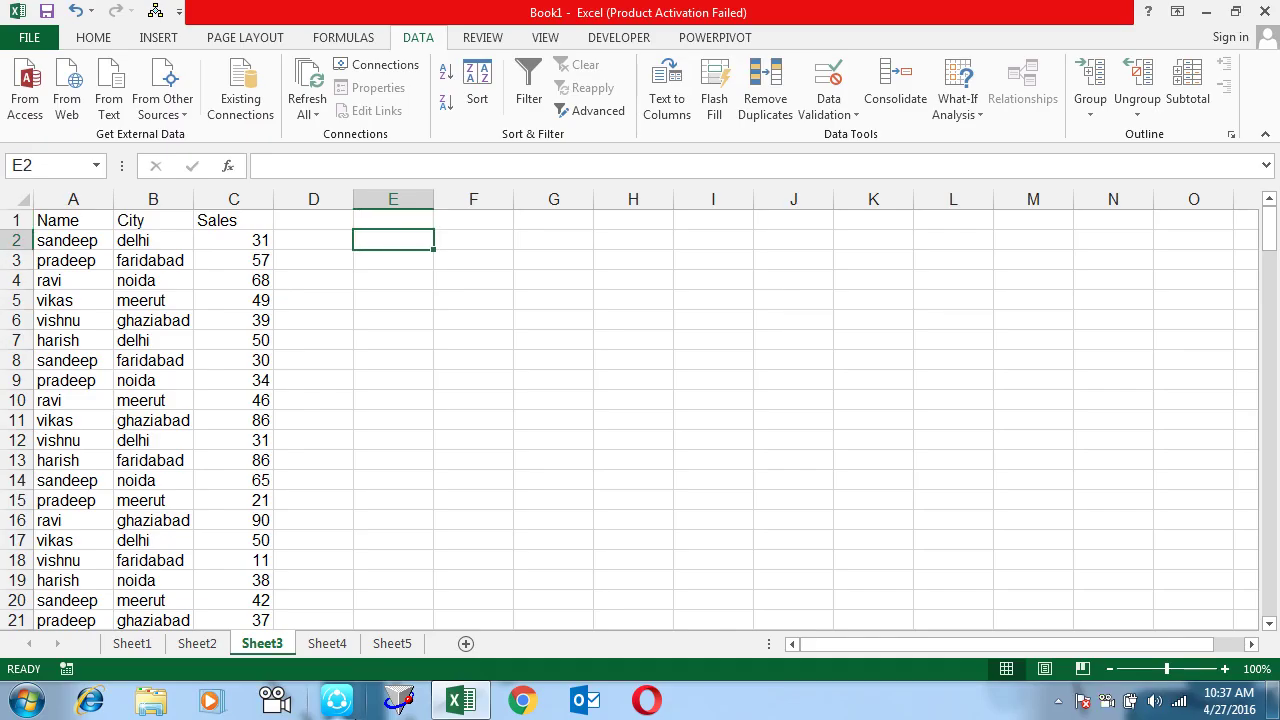
{"action": "key", "text": "Right"}
{"action": "key", "text": "Left"}
{"action": "key", "text": "Right"}
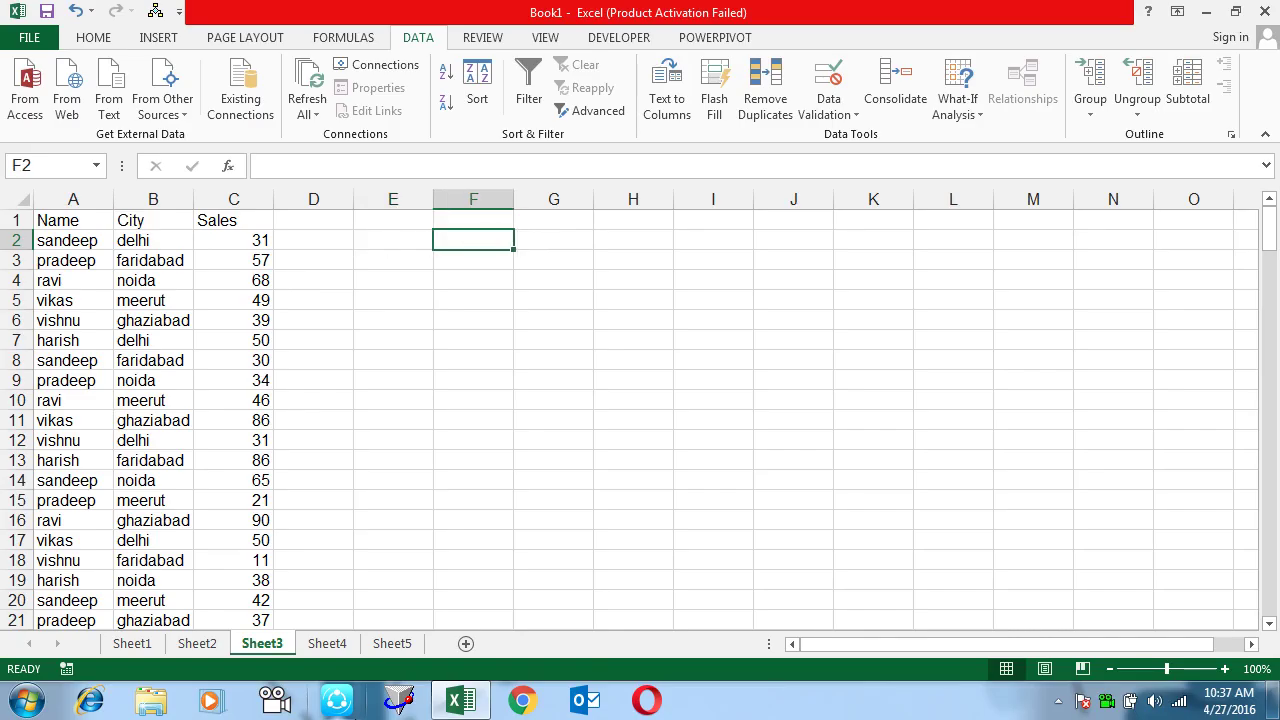
{"action": "key", "text": "Left"}
{"action": "key", "text": "Left"}
{"action": "key", "text": "Left"}
{"action": "key", "text": "Left"}
{"action": "key", "text": "Left"}
{"action": "key", "text": "Up"}
{"action": "key", "text": "shift+Down"}
{"action": "key", "text": "shift+Down"}
{"action": "key", "text": "shift+Down"}
{"action": "key", "text": "shift+Down"}
{"action": "key", "text": "shift+Down"}
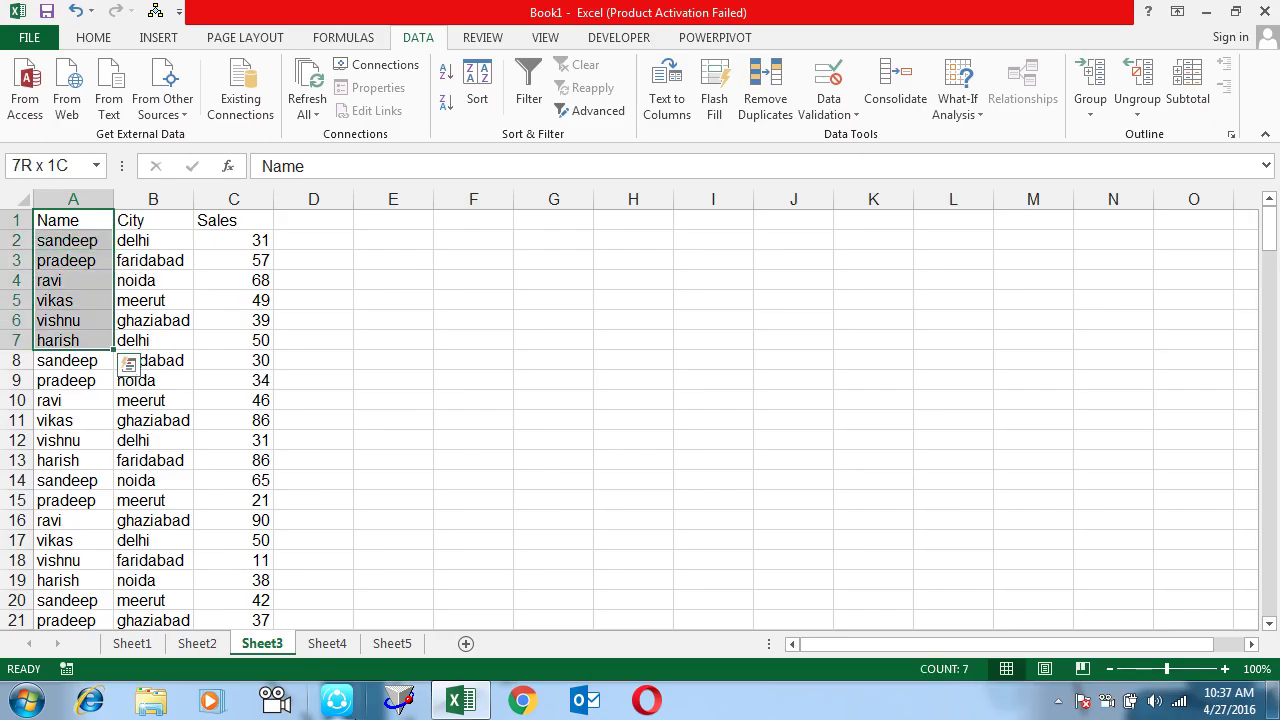
{"action": "key", "text": "ctrl+c"}
{"action": "key", "text": "Right"}
{"action": "key", "text": "Right"}
{"action": "key", "text": "Right"}
{"action": "key", "text": "Right"}
{"action": "key", "text": "Right"}
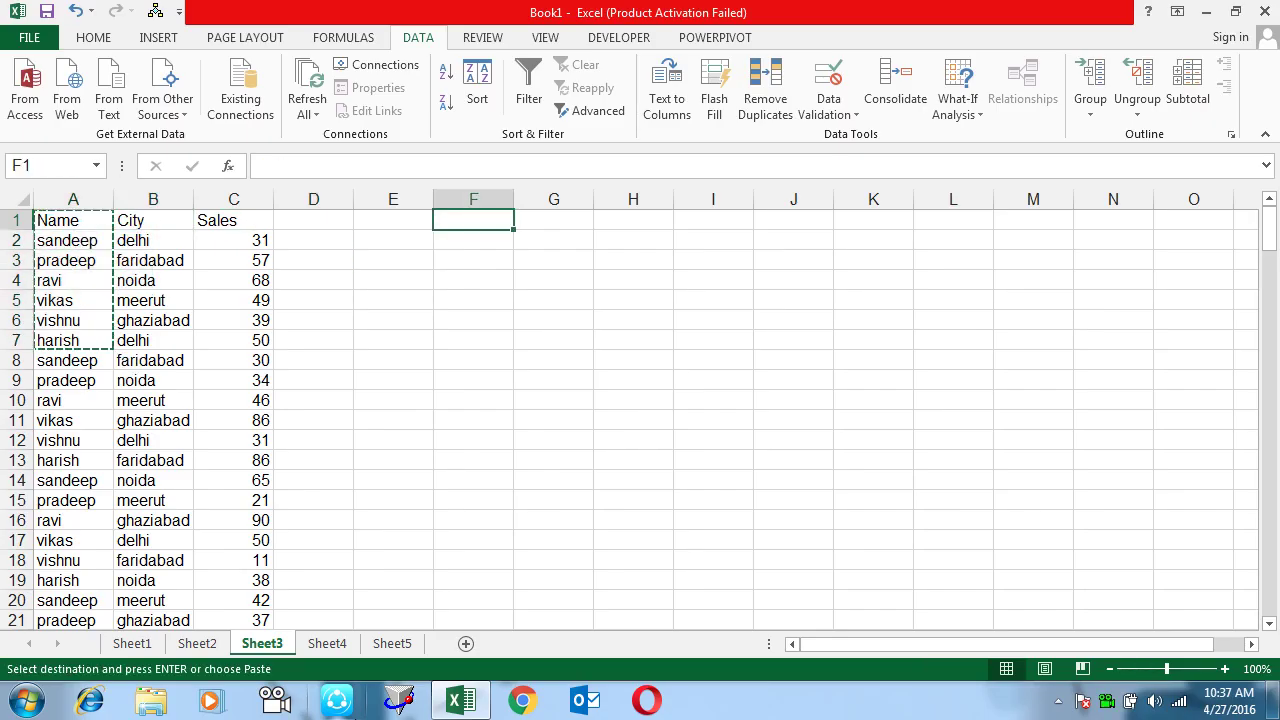
{"action": "key", "text": "Down"}
Paste the names at F2, add a Sales heading in G2, and begin =SUMIF( in G3.
{"action": "key", "text": "Return"}
{"action": "key", "text": "Right"}
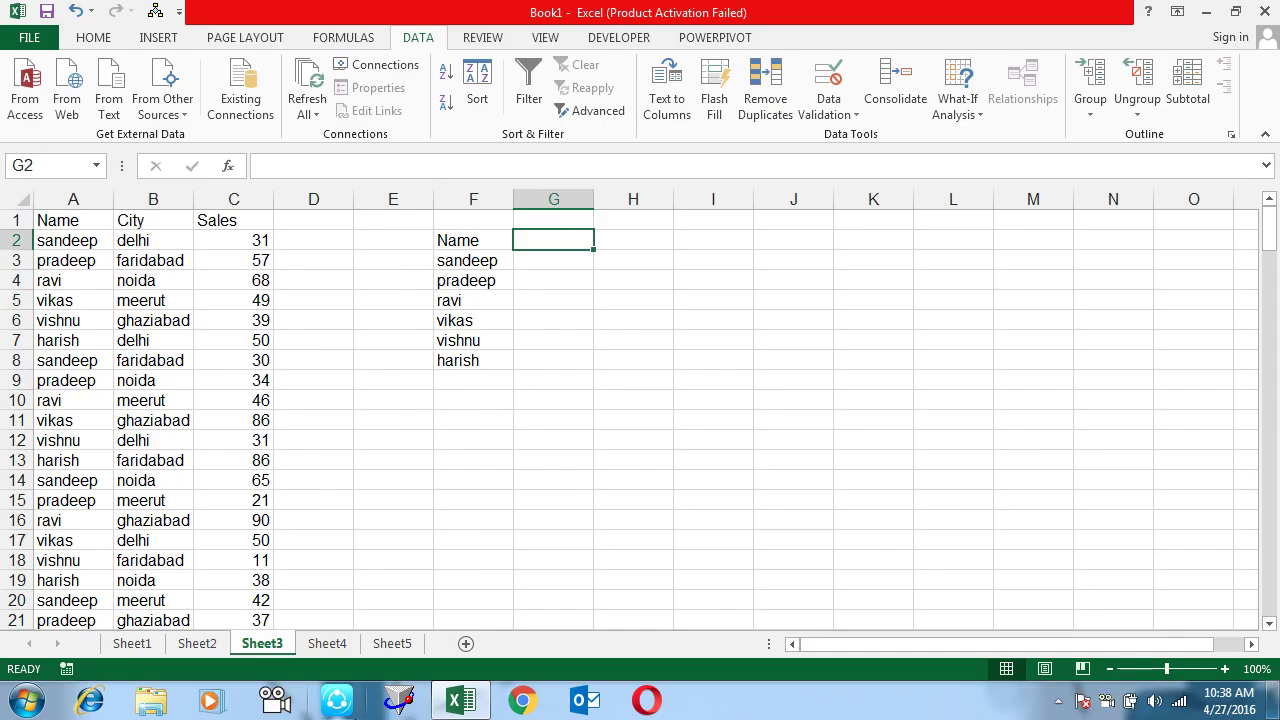
{"action": "type", "text": "Sales"}
{"action": "key", "text": "Return"}
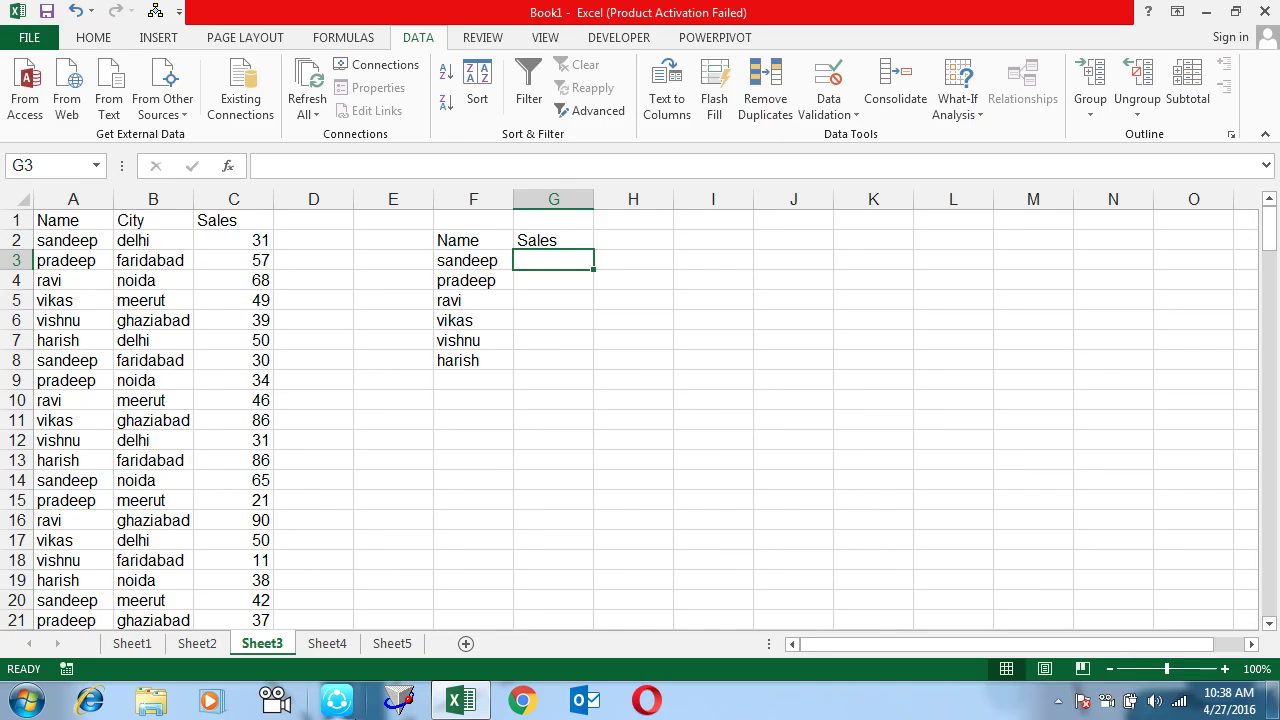
{"action": "type", "text": "=sumif"}
{"action": "key", "text": "Tab"}
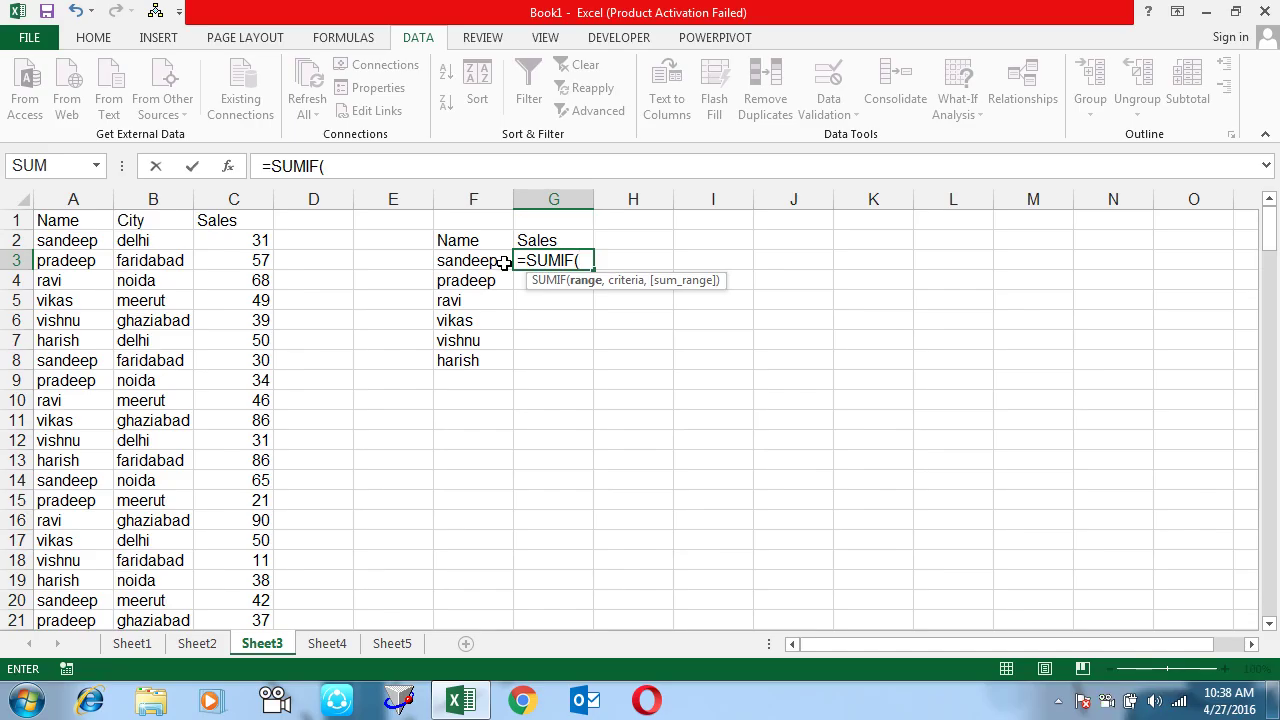
Complete =SUMIF(A:A,F3,C:C) in G3 to total sandeep's sales (1581).
{"action": "left_click", "coordinate": [88, 193]}
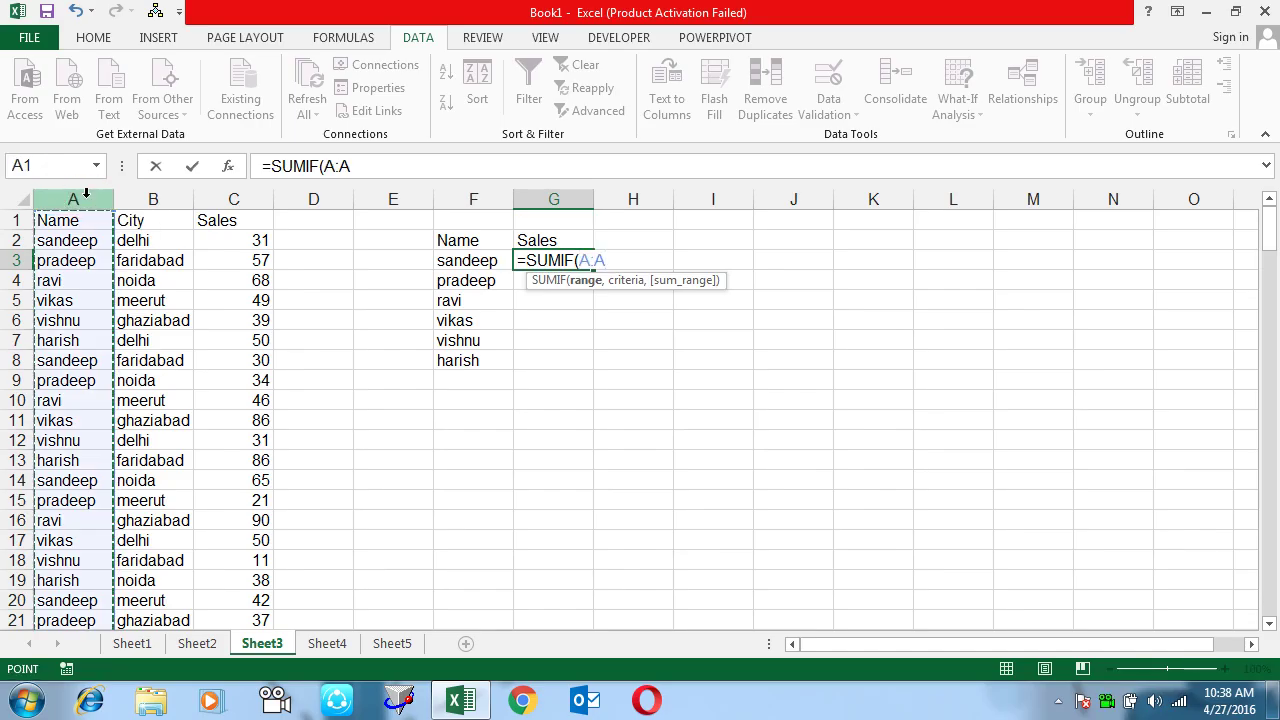
{"action": "type", "text": ","}
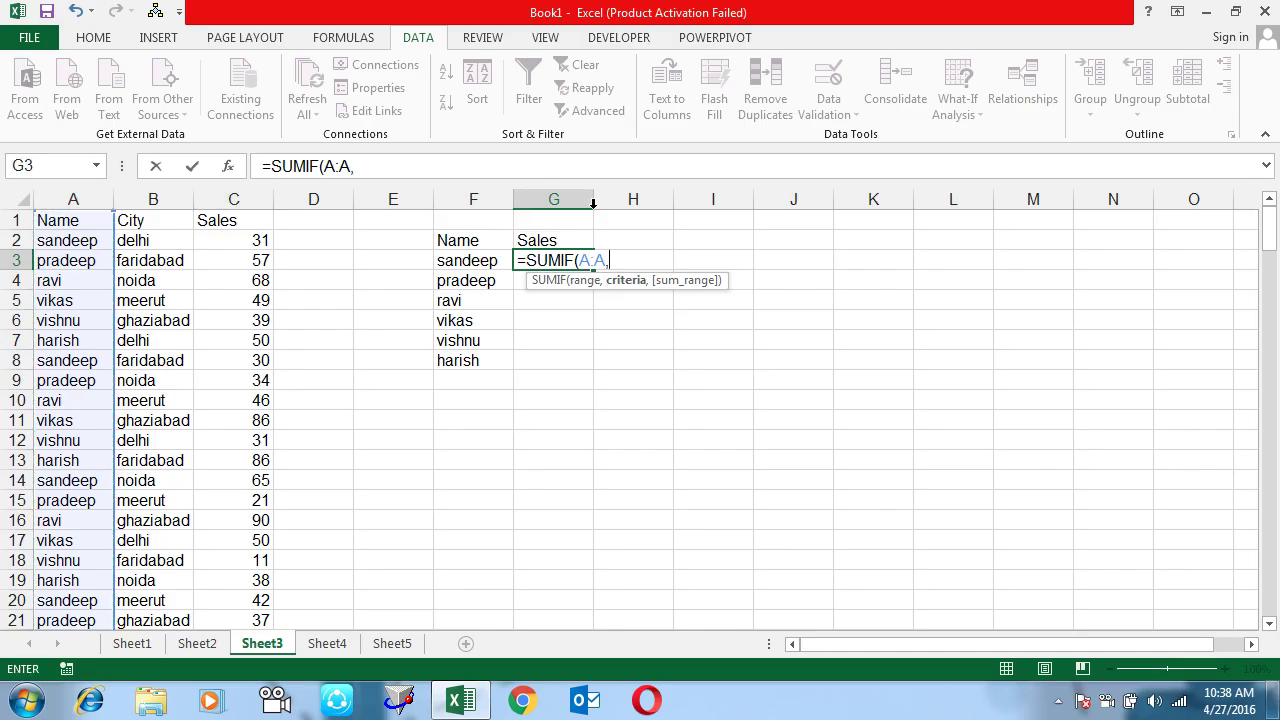
{"action": "left_click", "coordinate": [483, 261]}
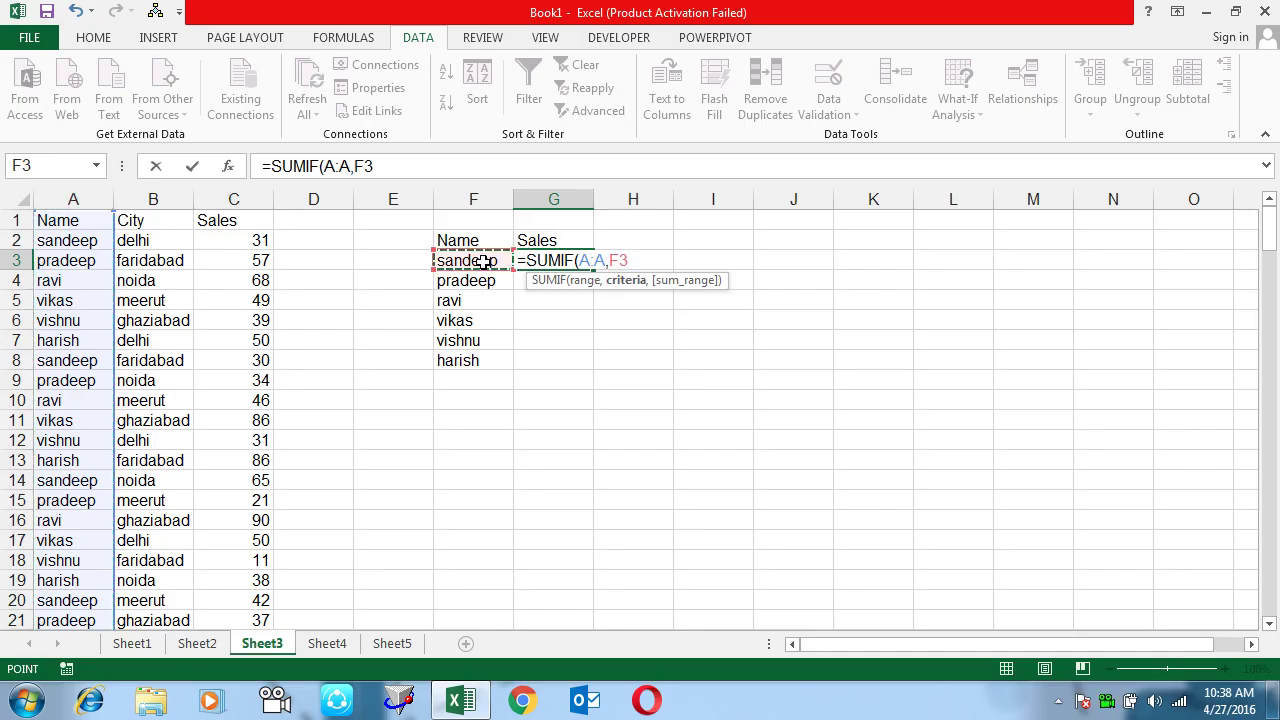
{"action": "type", "text": ","}
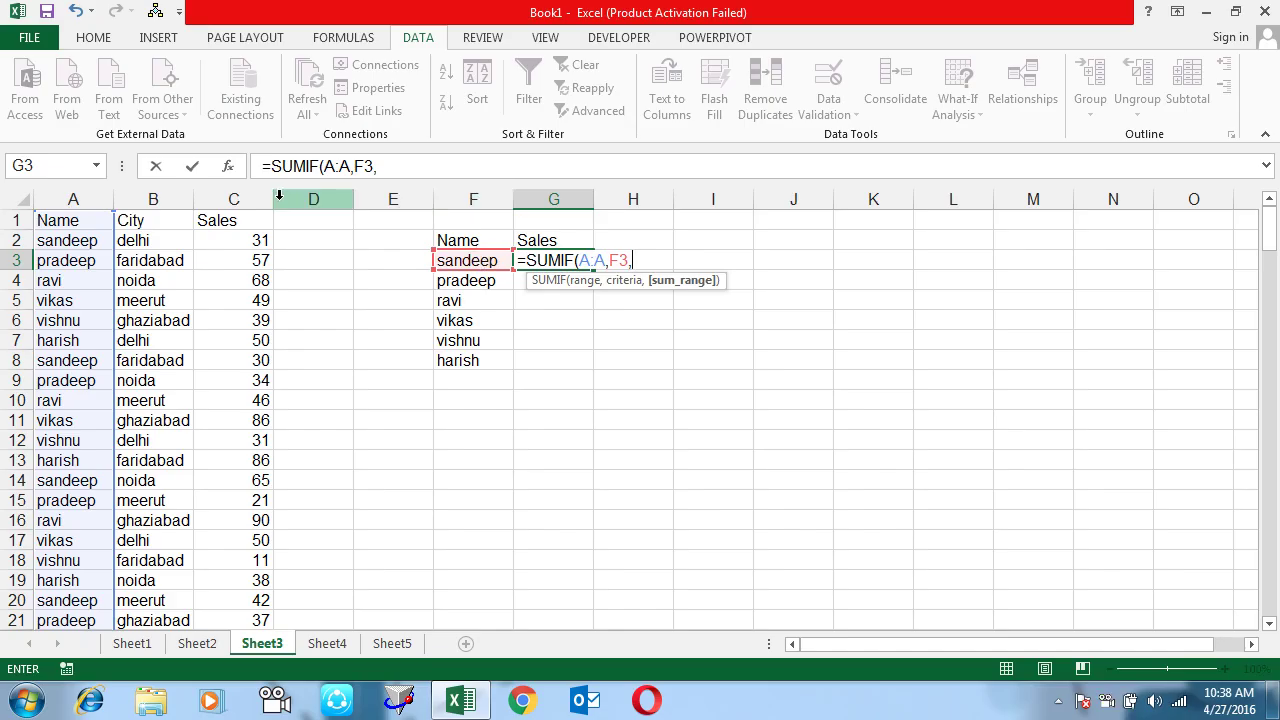
{"action": "left_click", "coordinate": [232, 200]}
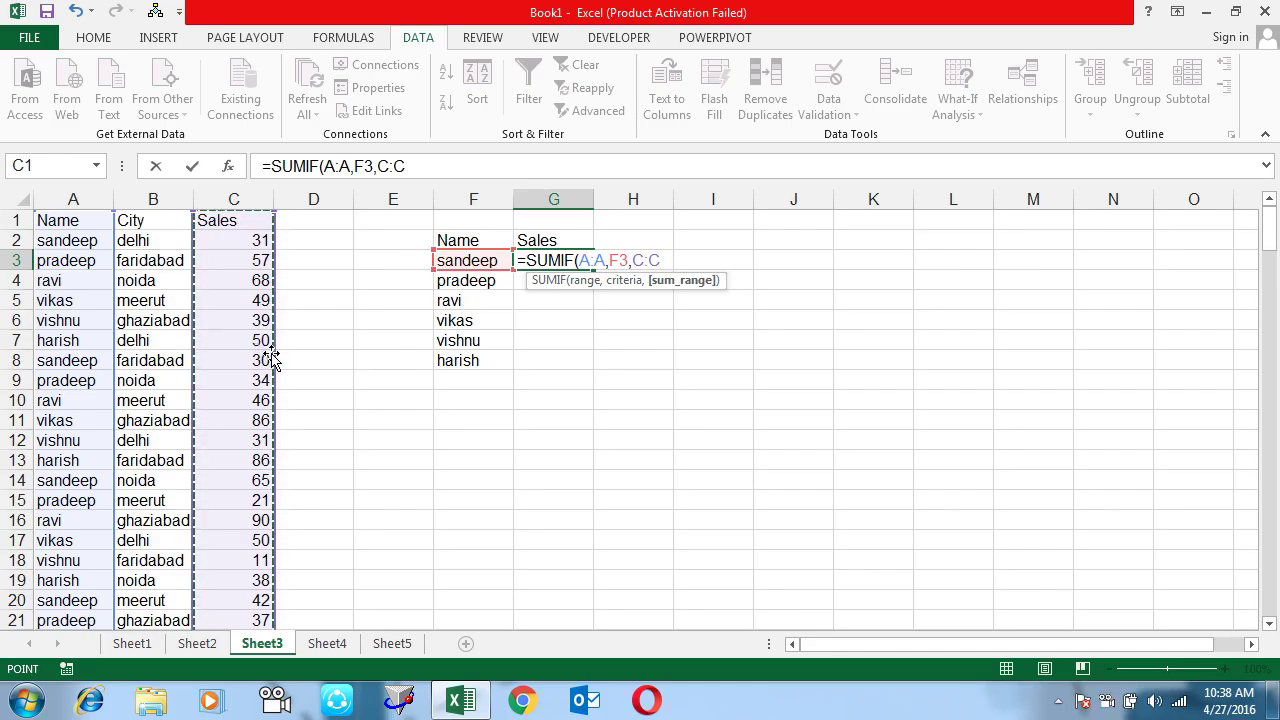
{"action": "type", "text": ")"}
{"action": "key", "text": "Return"}
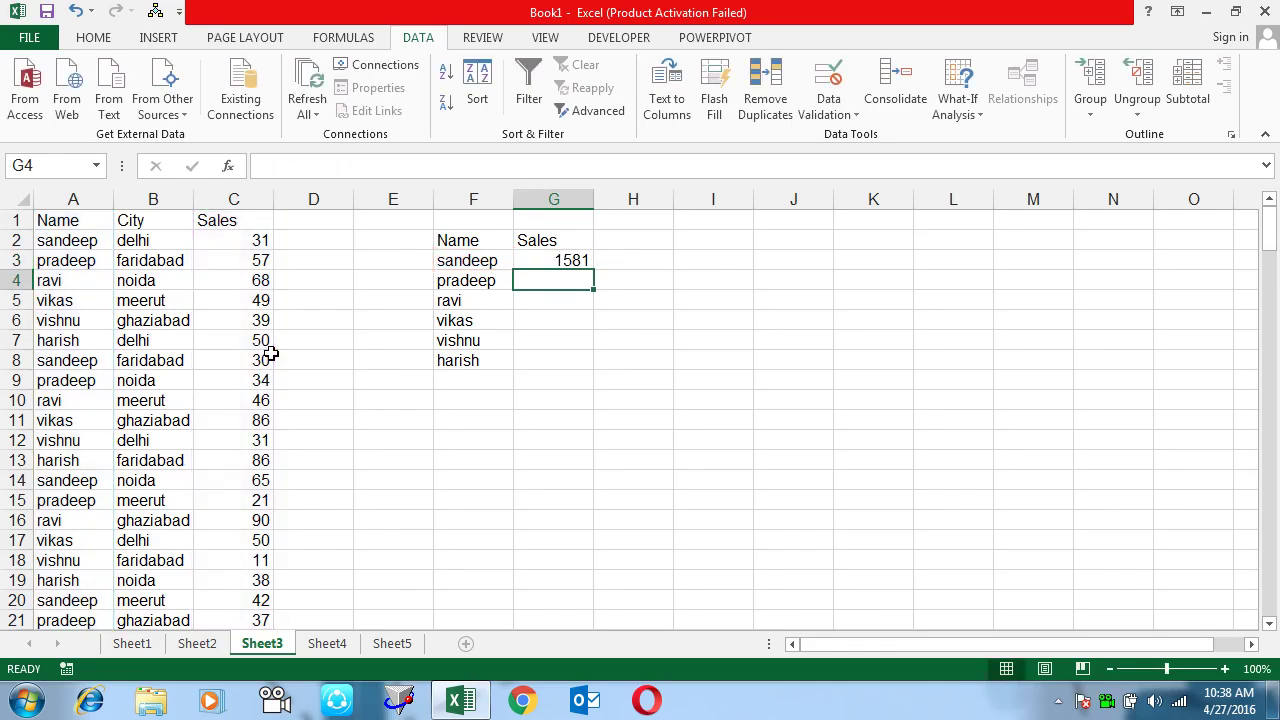
Copy the G3 SUMIF formula down to G4:G8 for the remaining names.
{"action": "key", "text": "Up"}
{"action": "key", "text": "ctrl+c"}
{"action": "key", "text": "Down"}
{"action": "key", "text": "shift+Down"}
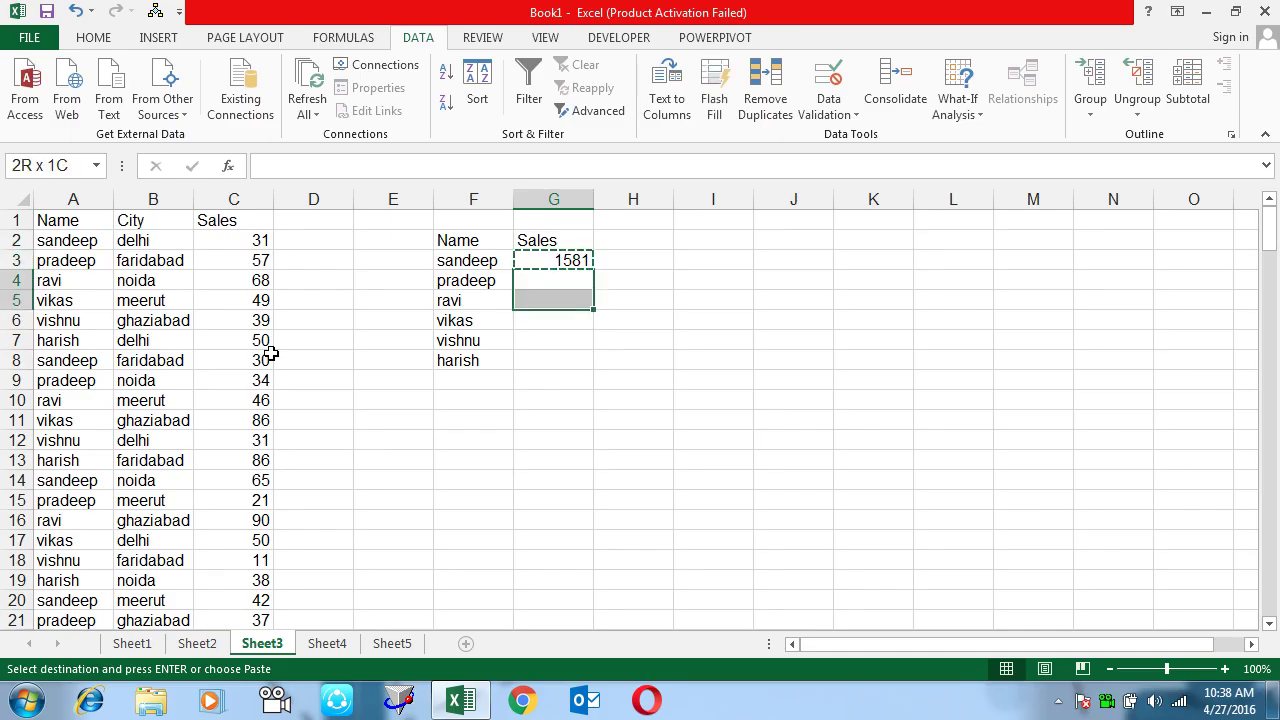
{"action": "key", "text": "shift+Down"}
{"action": "key", "text": "shift+Down"}
{"action": "key", "text": "shift+Down"}
{"action": "key", "text": "Return"}
Review the copied SUMIF formulas for ravi, vikas, vishnu and harish in edit mode.
{"action": "key", "text": "Down"}
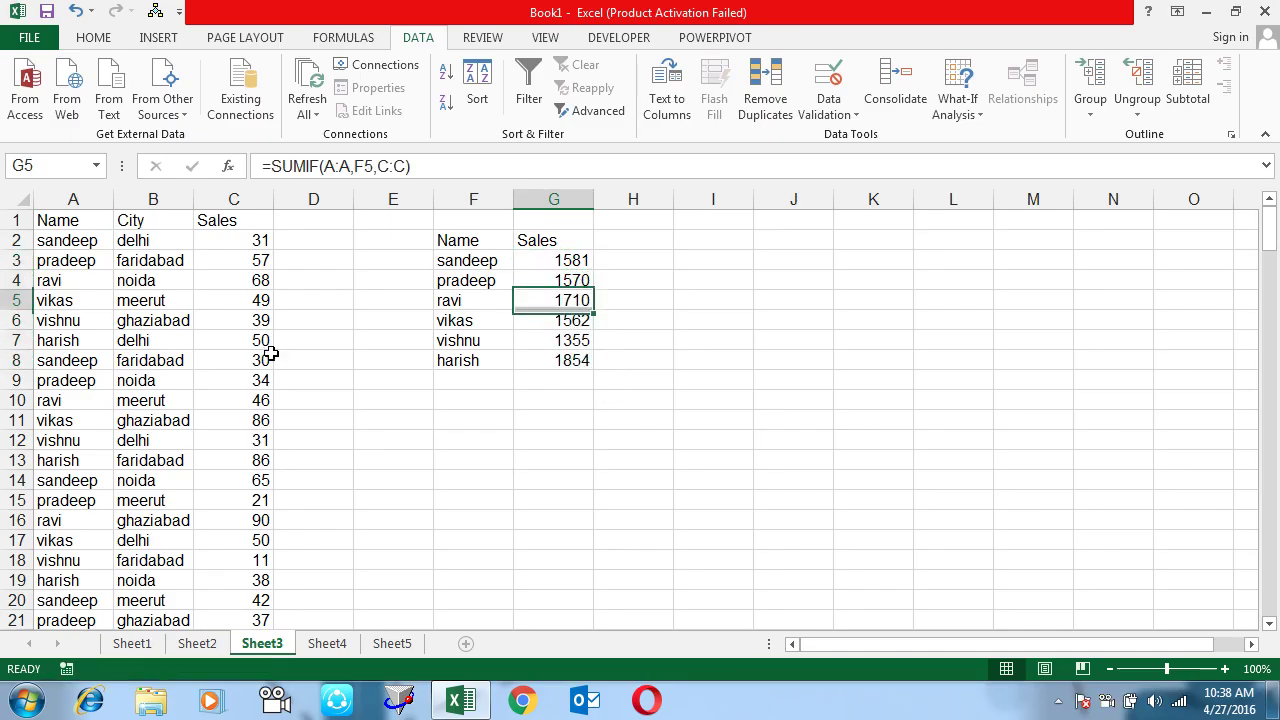
{"action": "key", "text": "F2"}
{"action": "key", "text": "Return"}
{"action": "key", "text": "F2"}
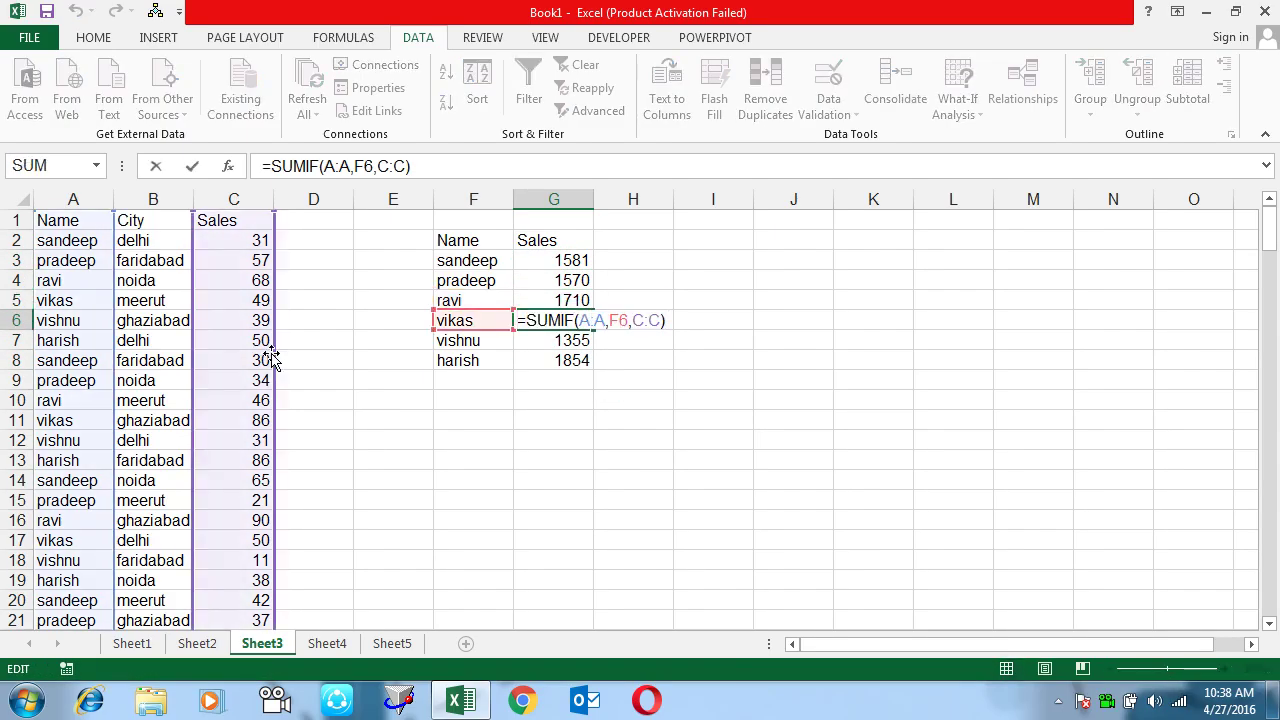
{"action": "key", "text": "Escape"}
{"action": "key", "text": "Down"}
{"action": "key", "text": "F2"}
{"action": "key", "text": "Escape"}
{"action": "key", "text": "Down"}
{"action": "key", "text": "F2"}
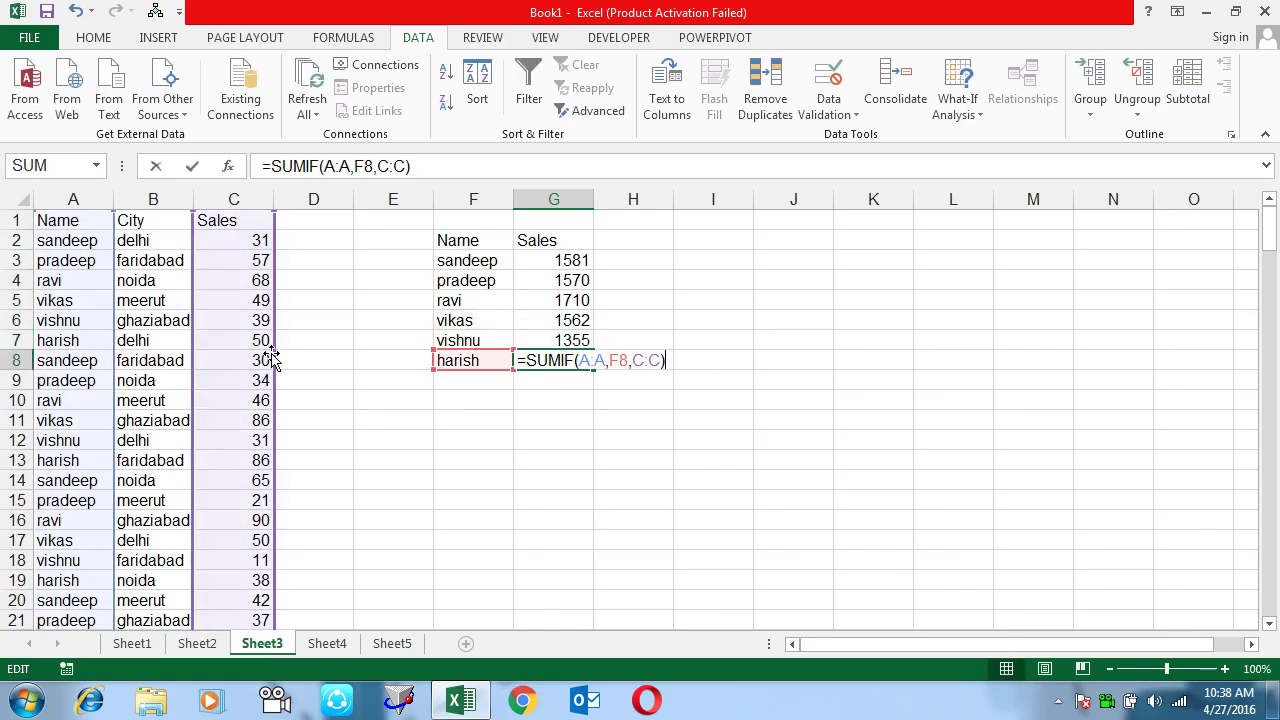
{"action": "key", "text": "Escape"}
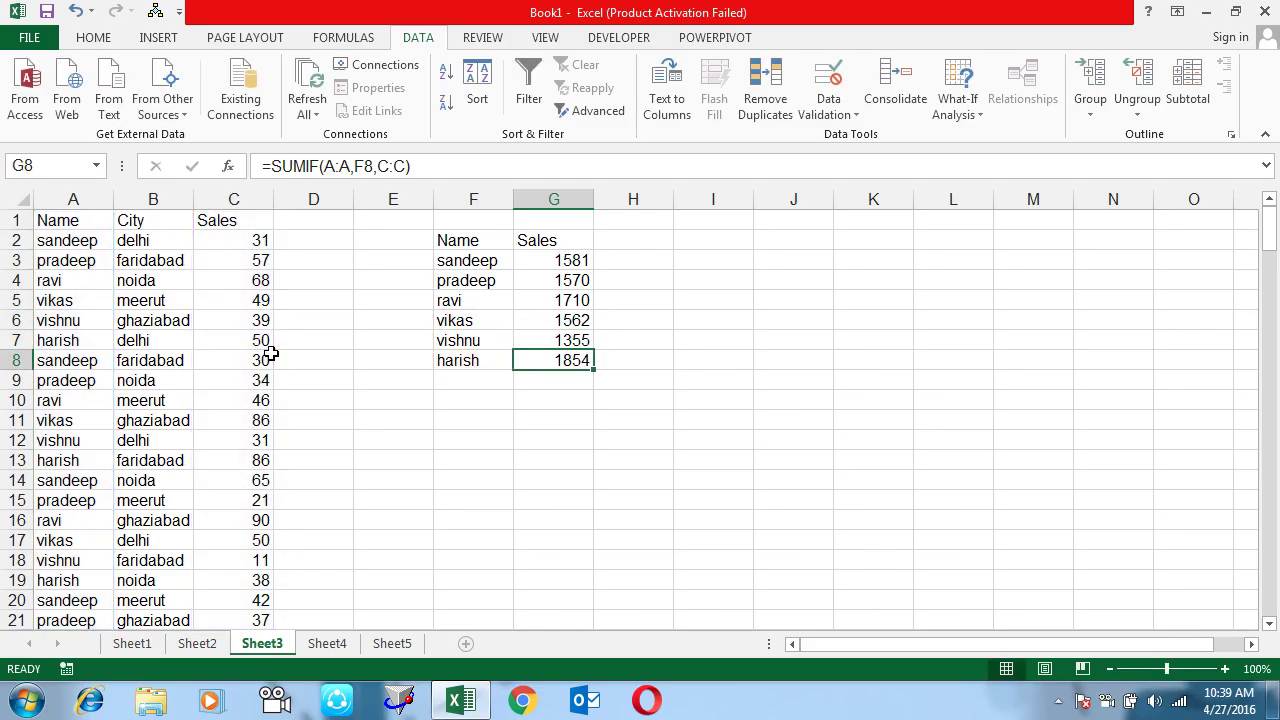
Reopen sandeep's formula in G3 and walk back to its F3 criteria argument.
{"action": "key", "text": "Up"}
{"action": "key", "text": "Up"}
{"action": "key", "text": "Up"}
{"action": "key", "text": "Up"}
{"action": "key", "text": "Up"}
{"action": "key", "text": "F2"}
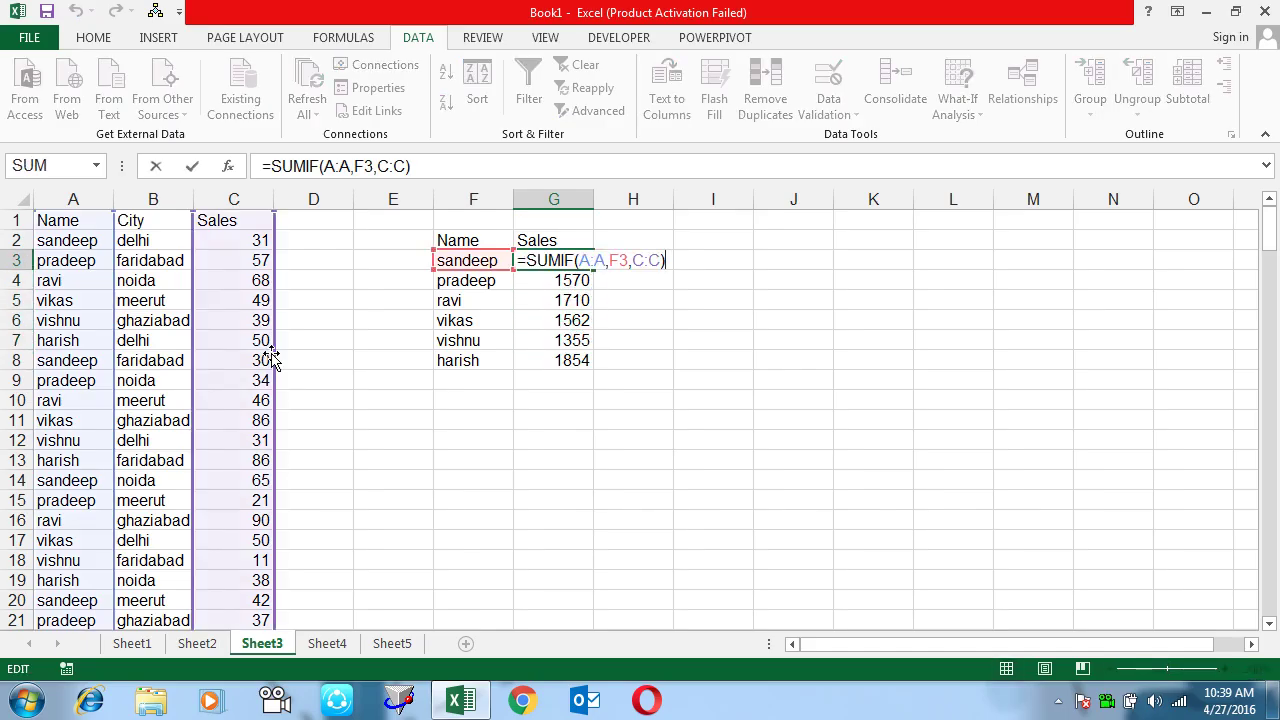
{"action": "key", "text": "Left"}
{"action": "key", "text": "Left"}
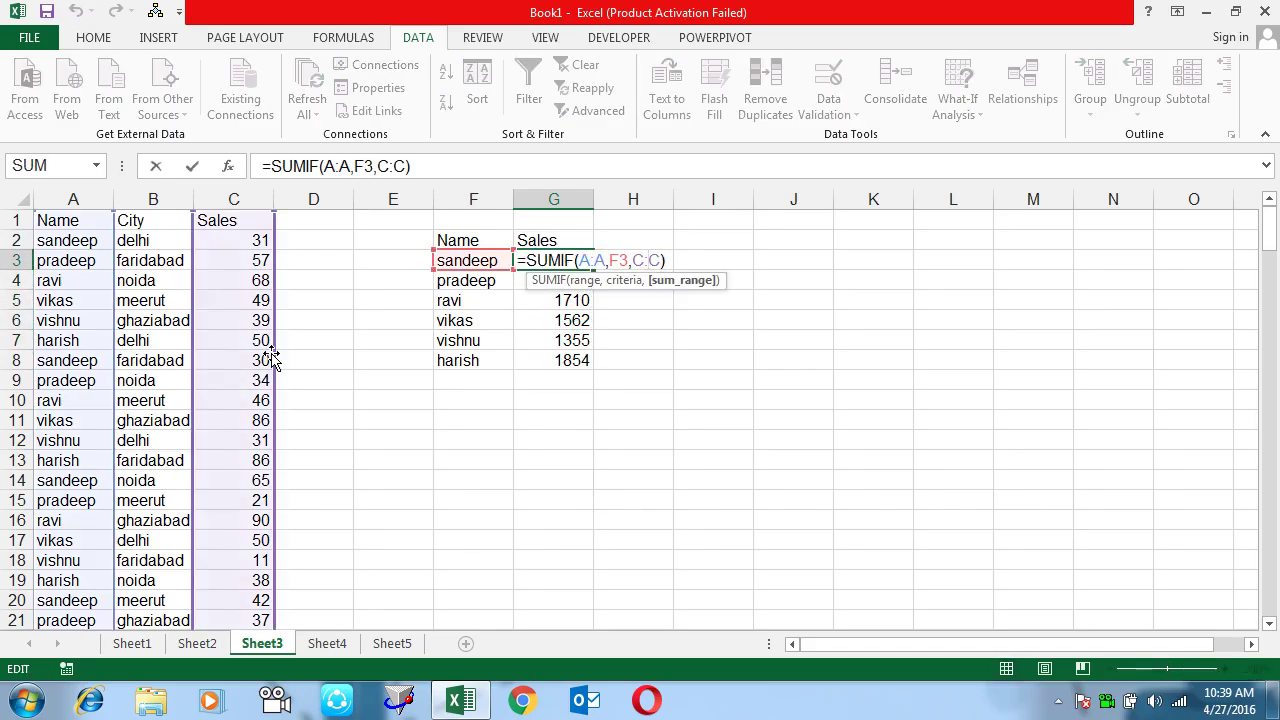
{"action": "key", "text": "Left"}
{"action": "key", "text": "Left"}
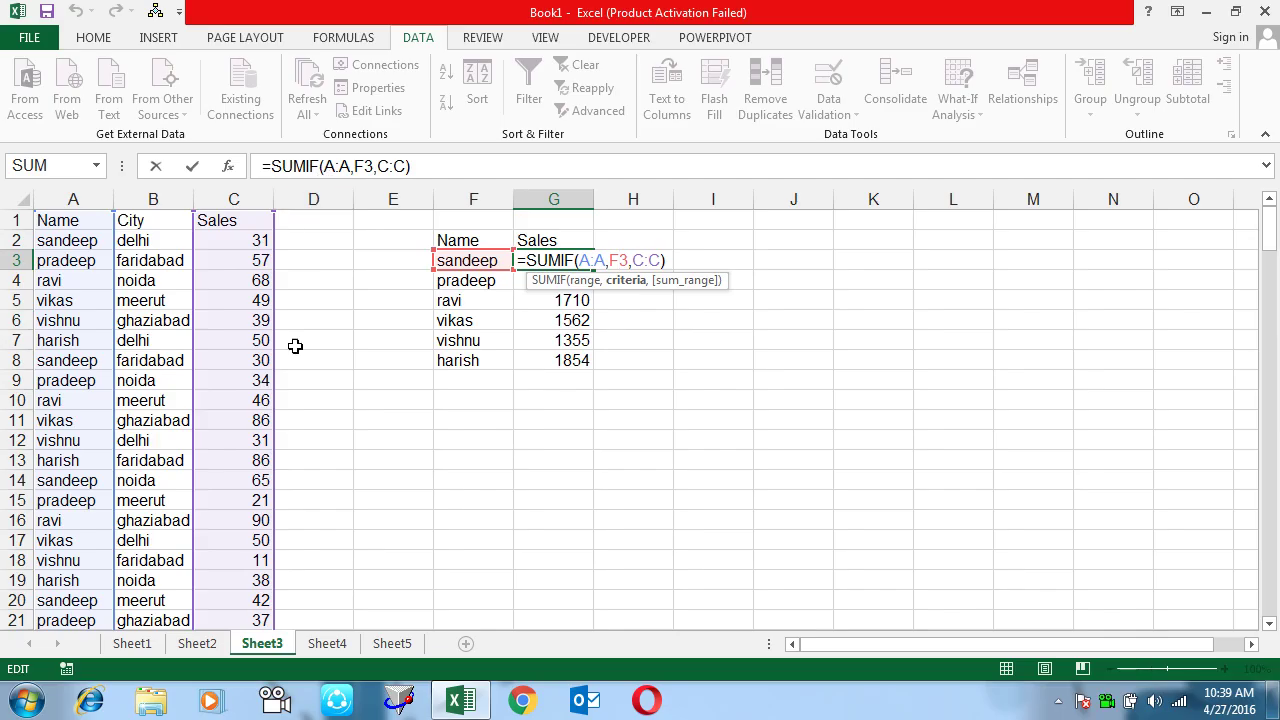
{"action": "key", "text": "ctrl+Return"}
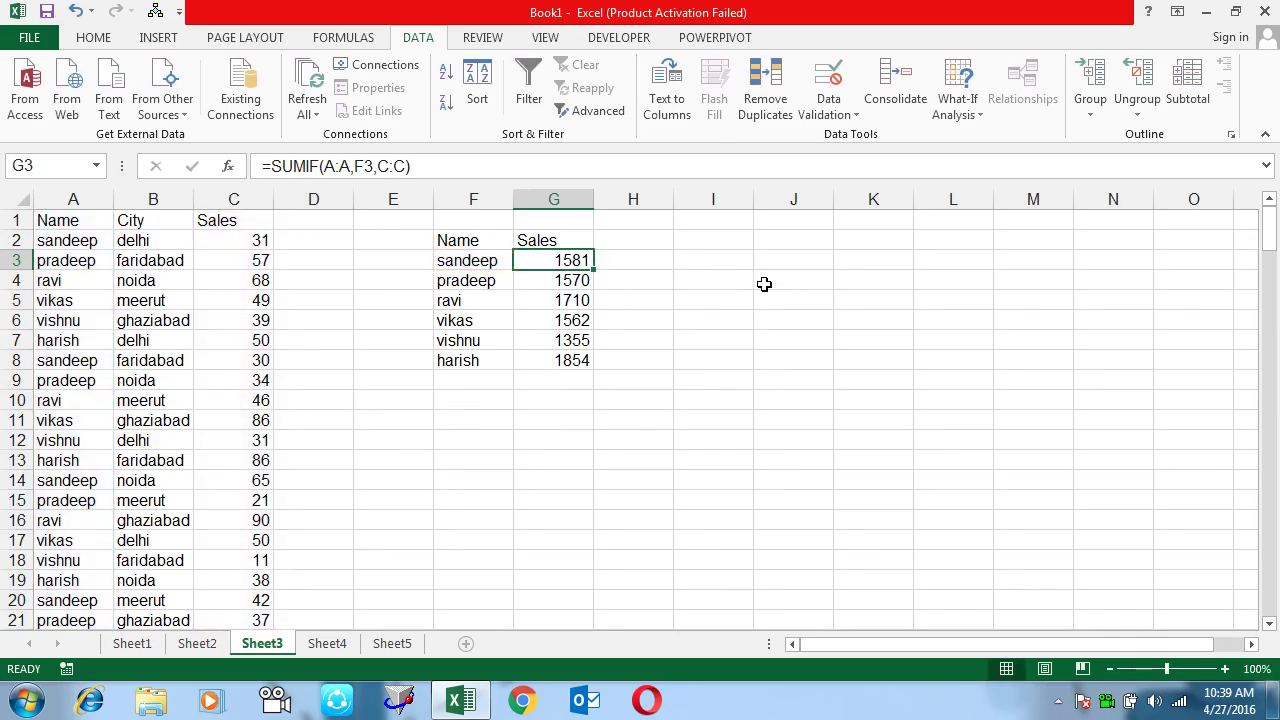
{"action": "left_click", "coordinate": [726, 262]}
{"action": "type", "text": "="}
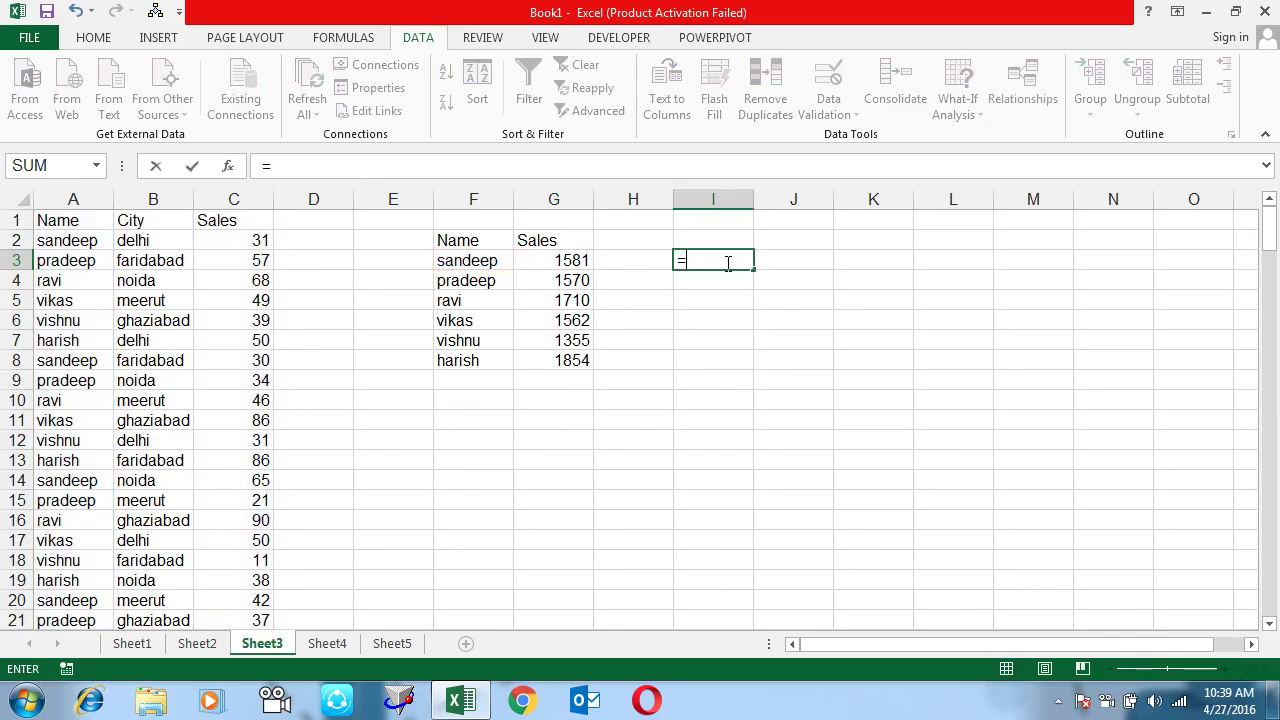
{"action": "left_click_drag", "start_coordinate": [900, 273], "coordinate": [905, 401]}
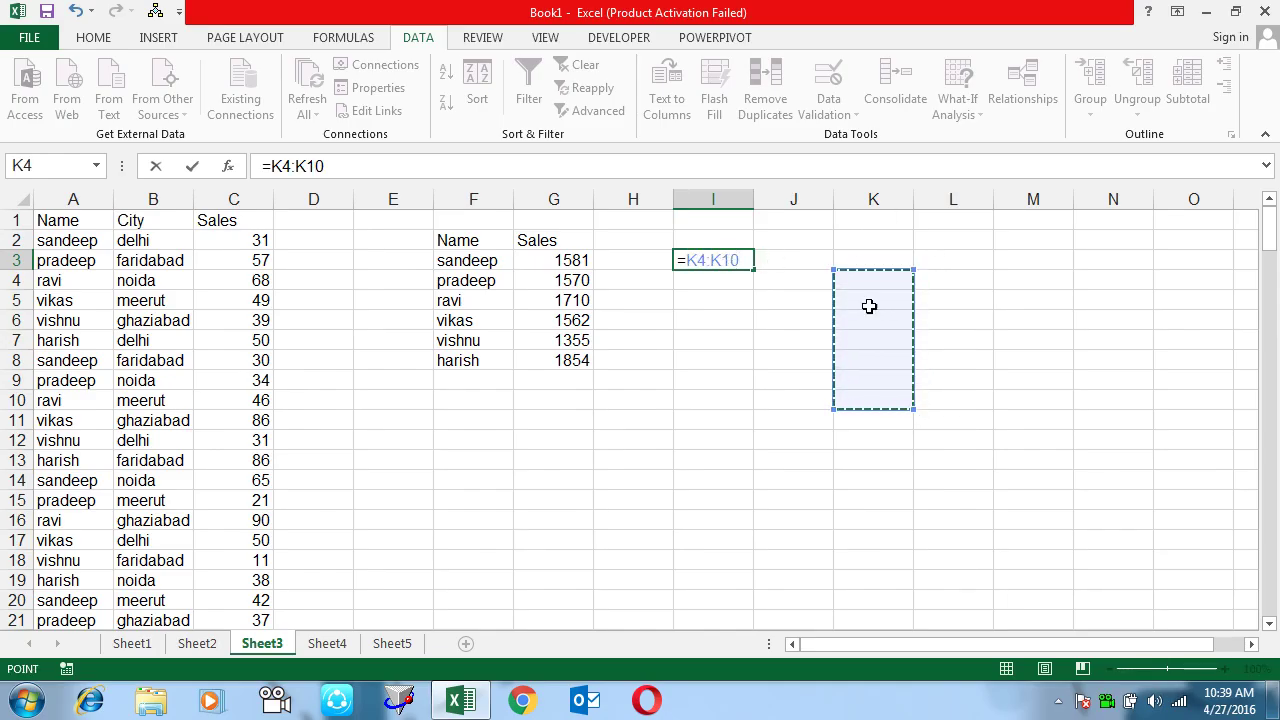
{"action": "left_click", "coordinate": [880, 195]}
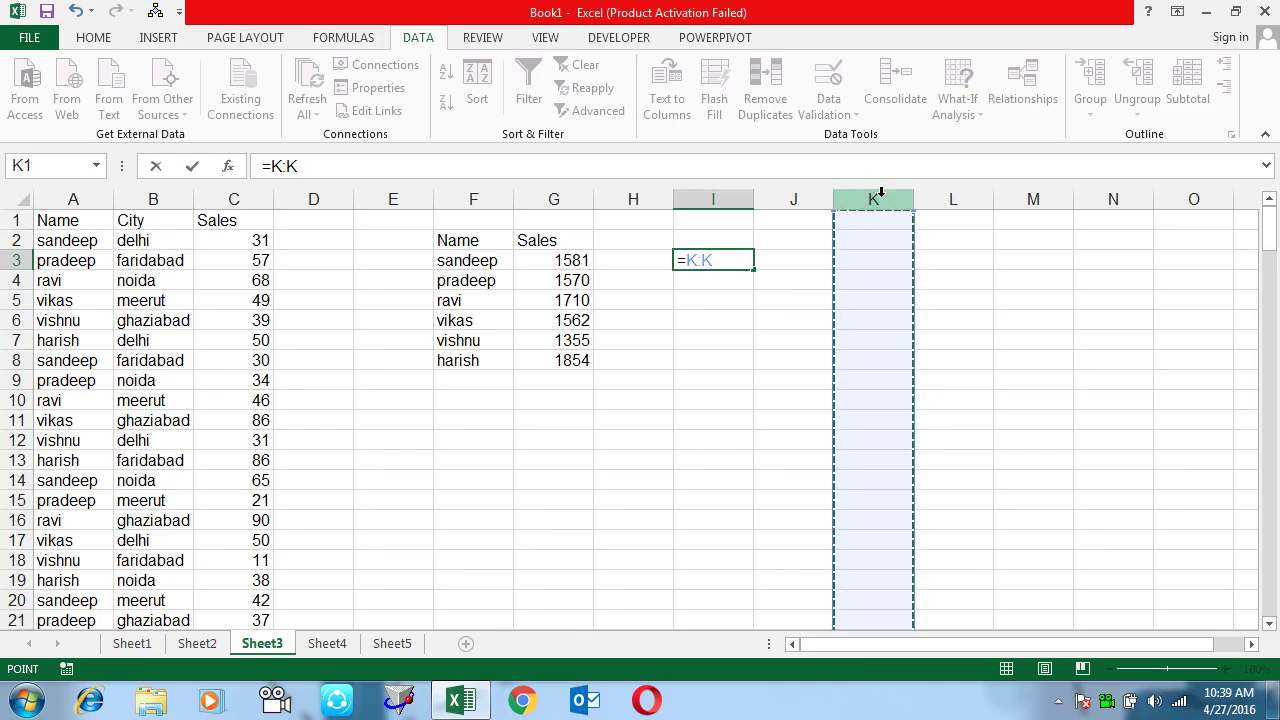
{"action": "left_click", "coordinate": [9, 442]}
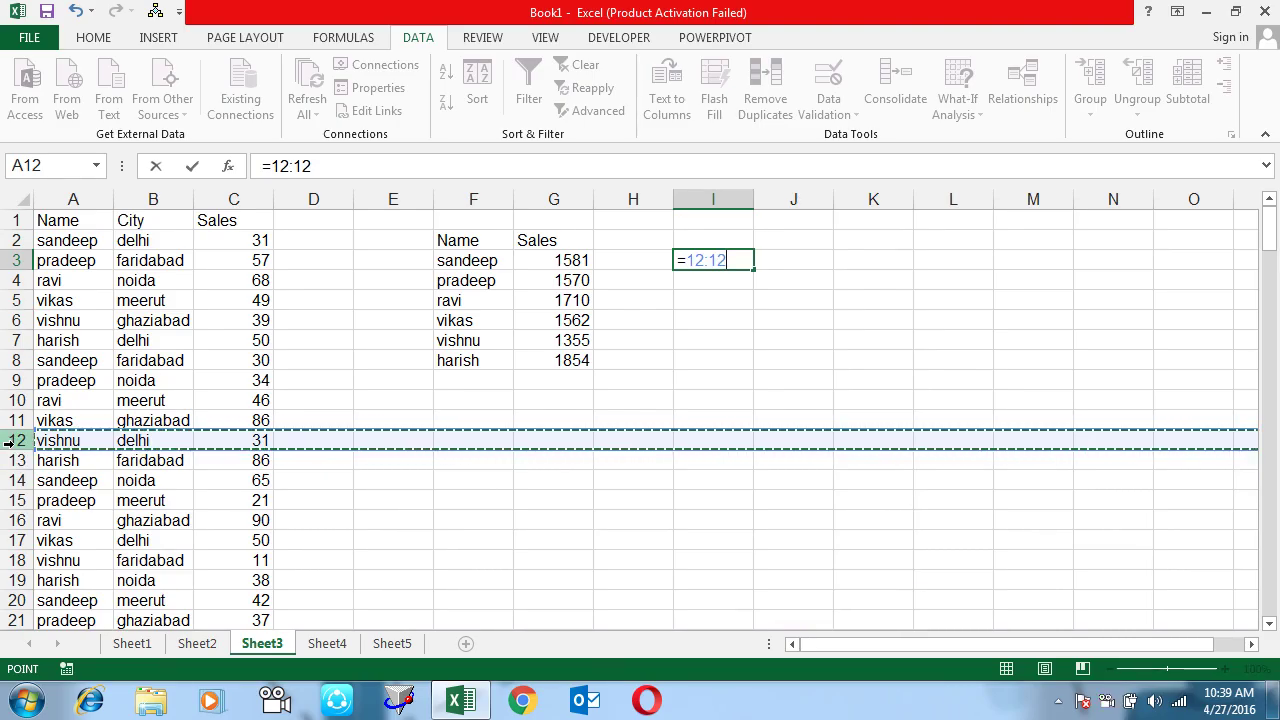
{"action": "key", "text": "Escape"}
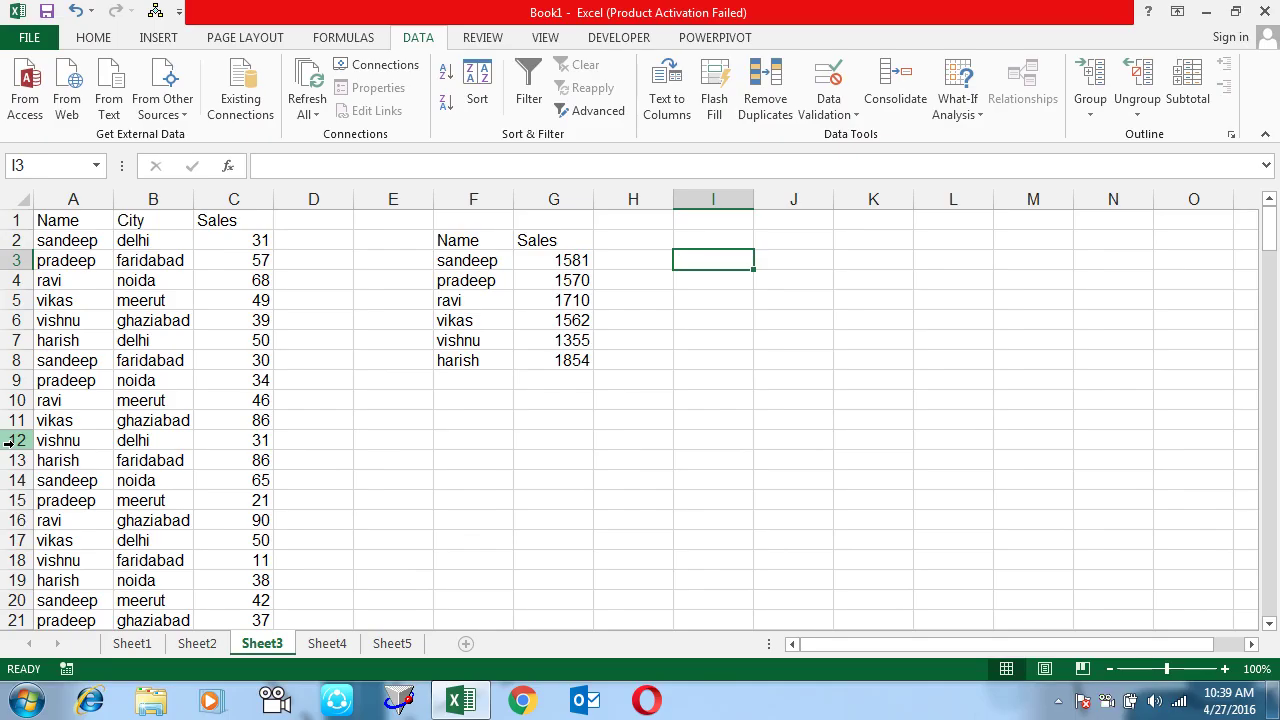
Enter the criterion delhi in cell H2.
{"action": "key", "text": "Left"}
{"action": "key", "text": "Left"}
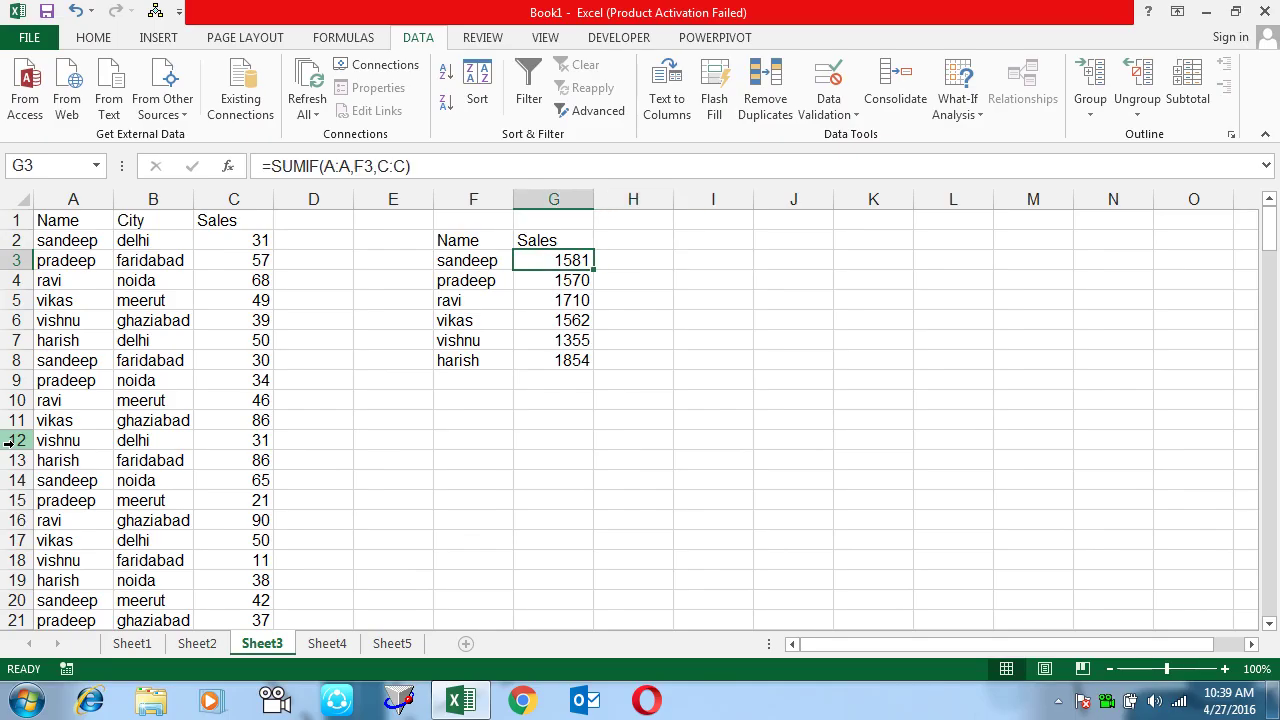
{"action": "key", "text": "Right"}
{"action": "key", "text": "Up"}
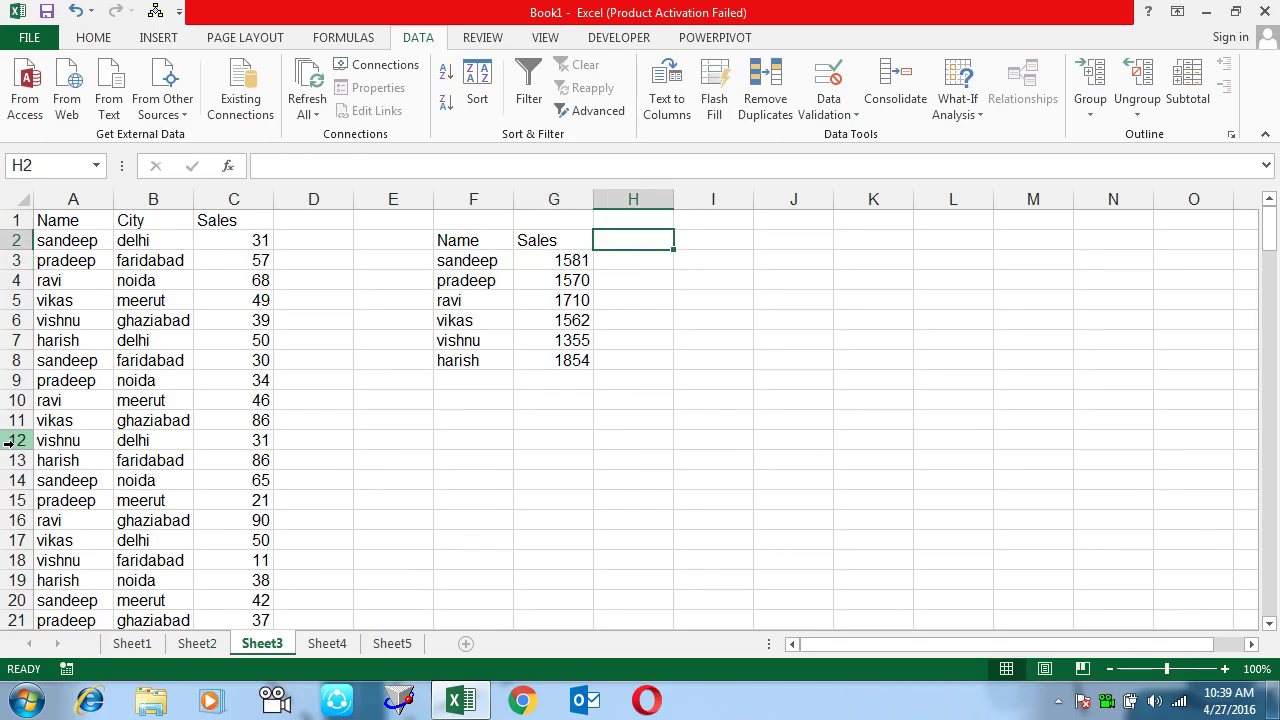
{"action": "type", "text": "delhi"}
{"action": "key", "text": "Return"}
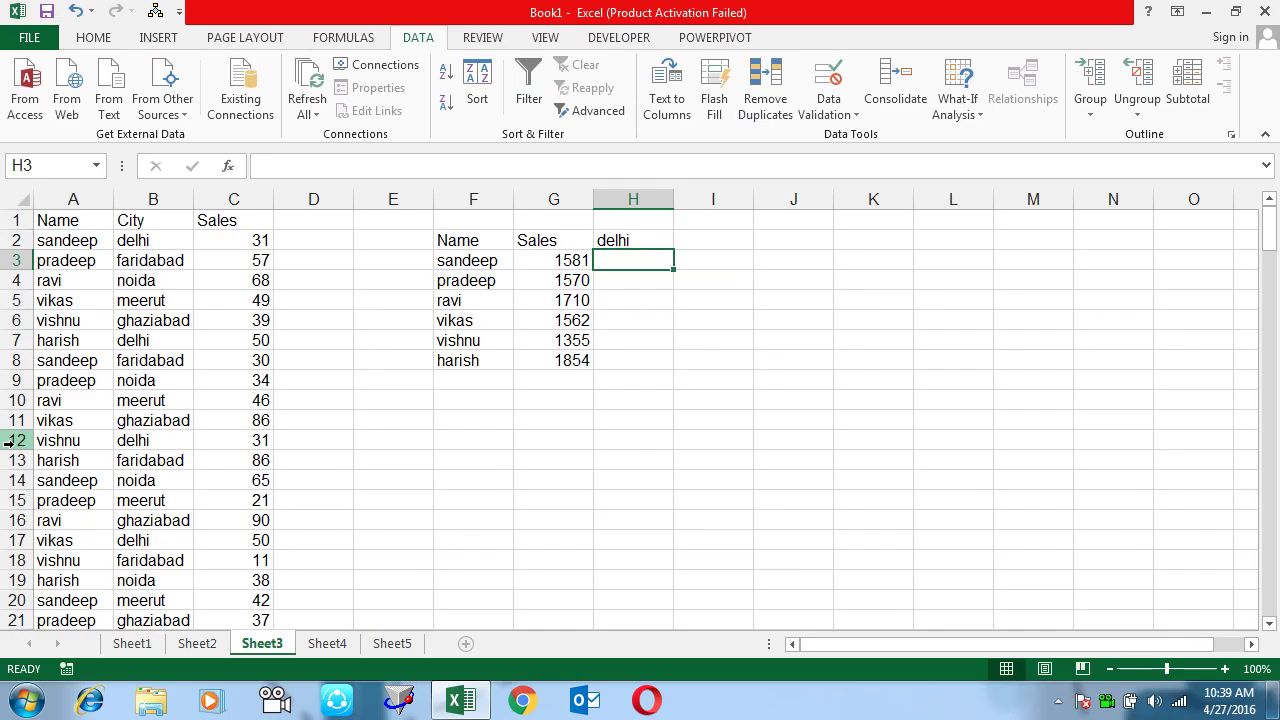
Enter the criterion >50 in cell G1.
{"action": "key", "text": "Up"}
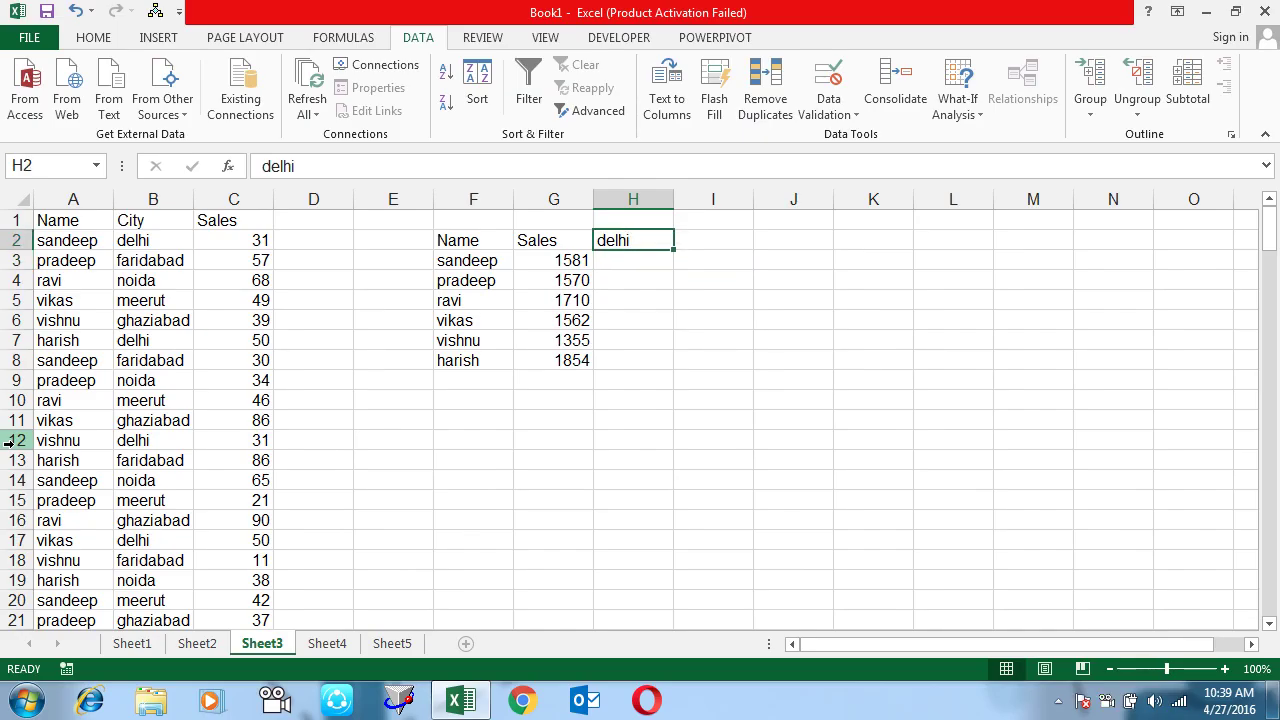
{"action": "key", "text": "Up"}
{"action": "key", "text": "Left"}
{"action": "type", "text": ">50"}
{"action": "key", "text": "Return"}
Start a new =SUMIF( formula in H1.
{"action": "key", "text": "Up"}
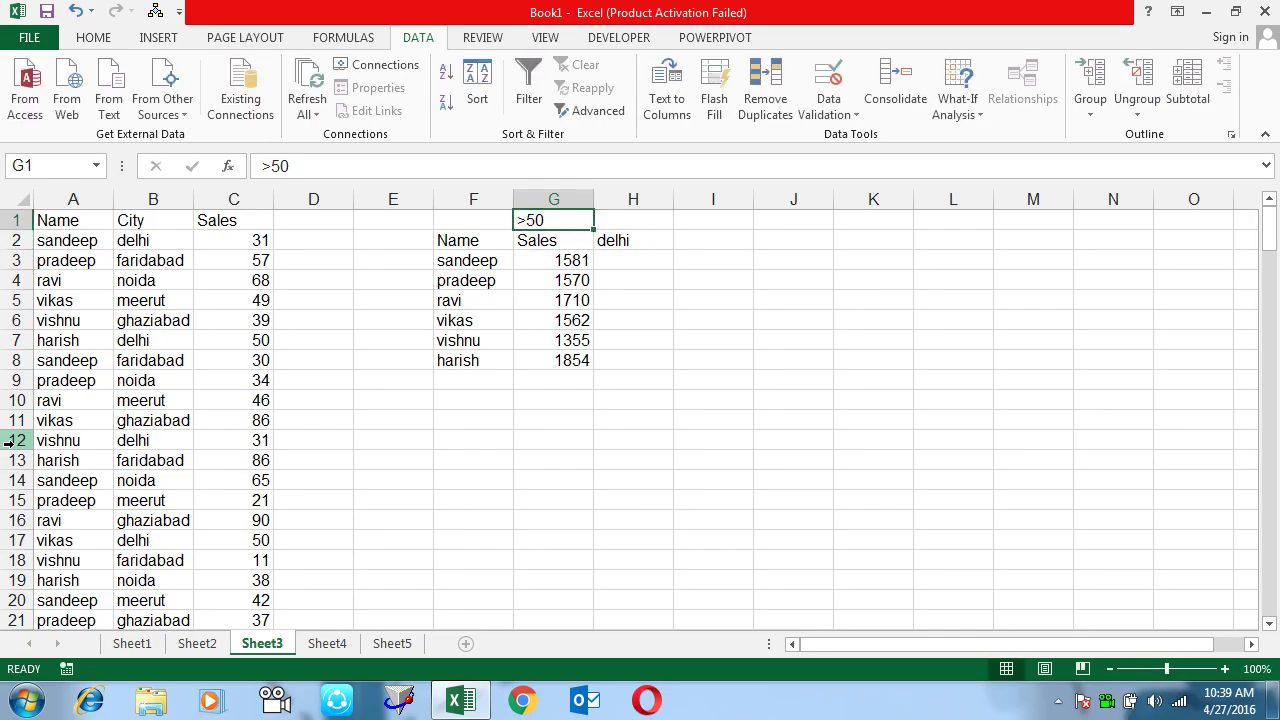
{"action": "key", "text": "Right"}
{"action": "type", "text": "=sum"}
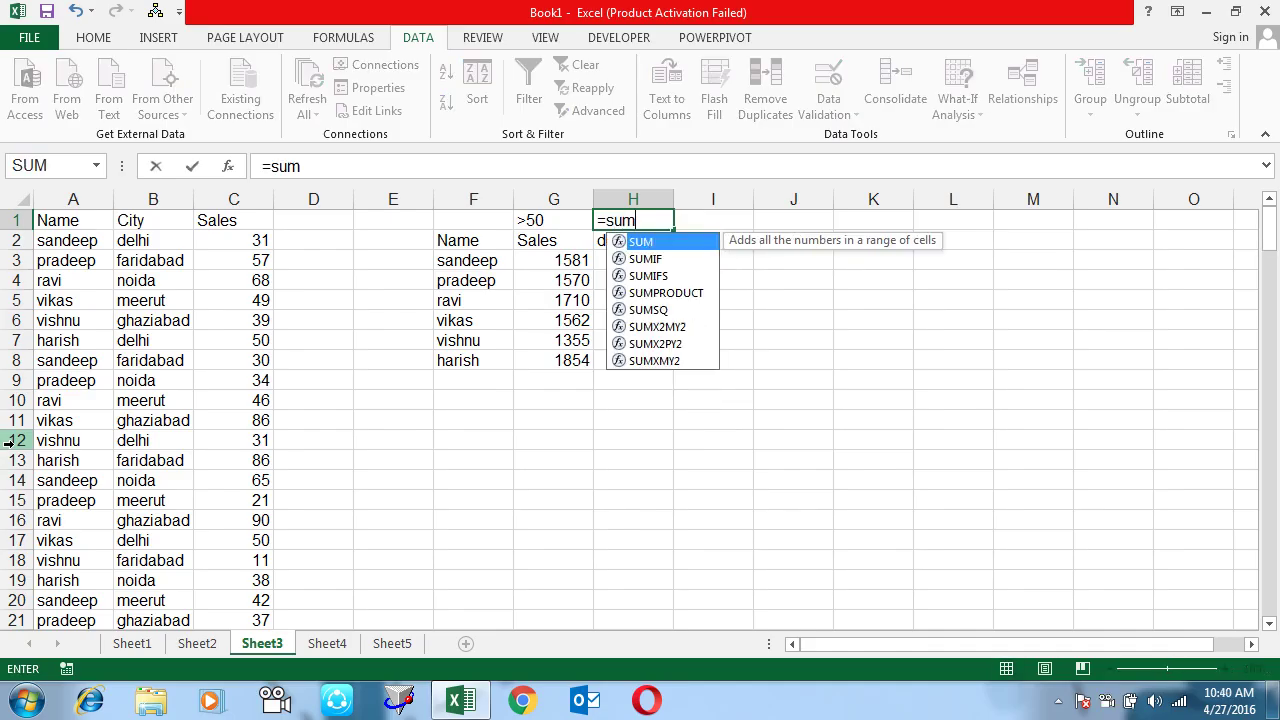
{"action": "type", "text": "if"}
{"action": "key", "text": "Tab"}
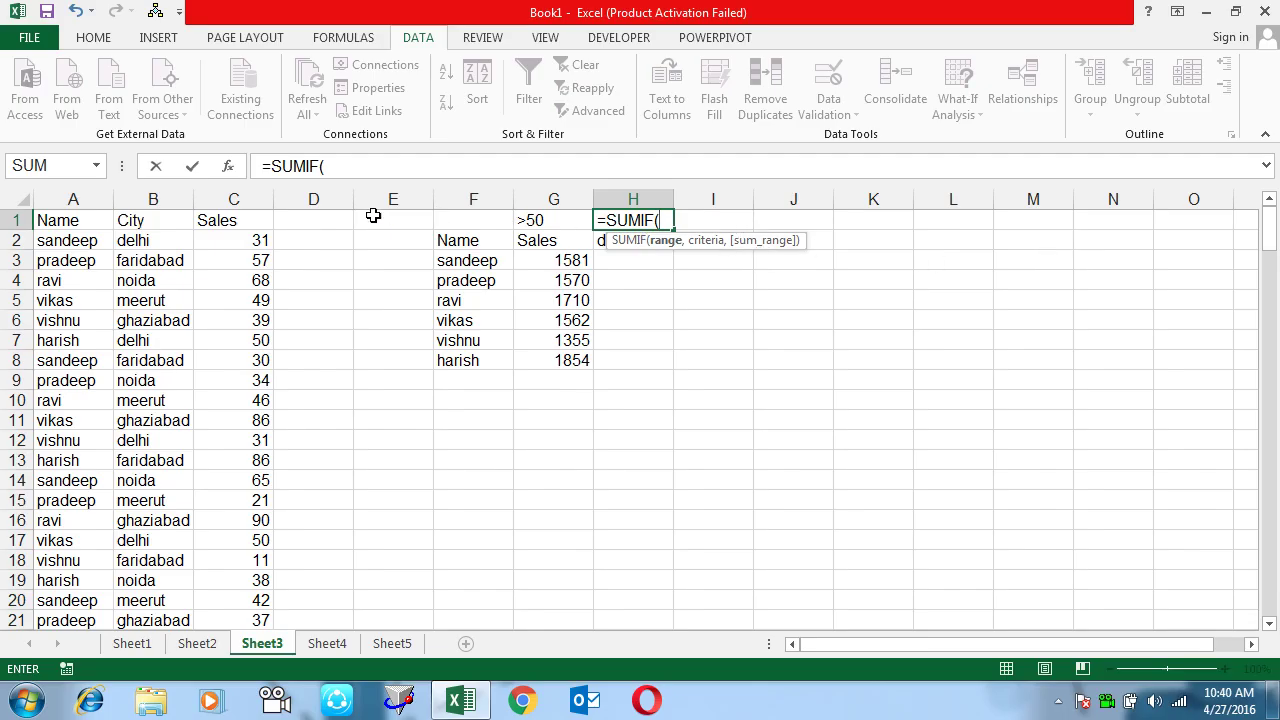
Enter =SUMIF(C:C,">50") in H1 to total Sales above 50, giving 7052.
{"action": "left_click", "coordinate": [238, 199]}
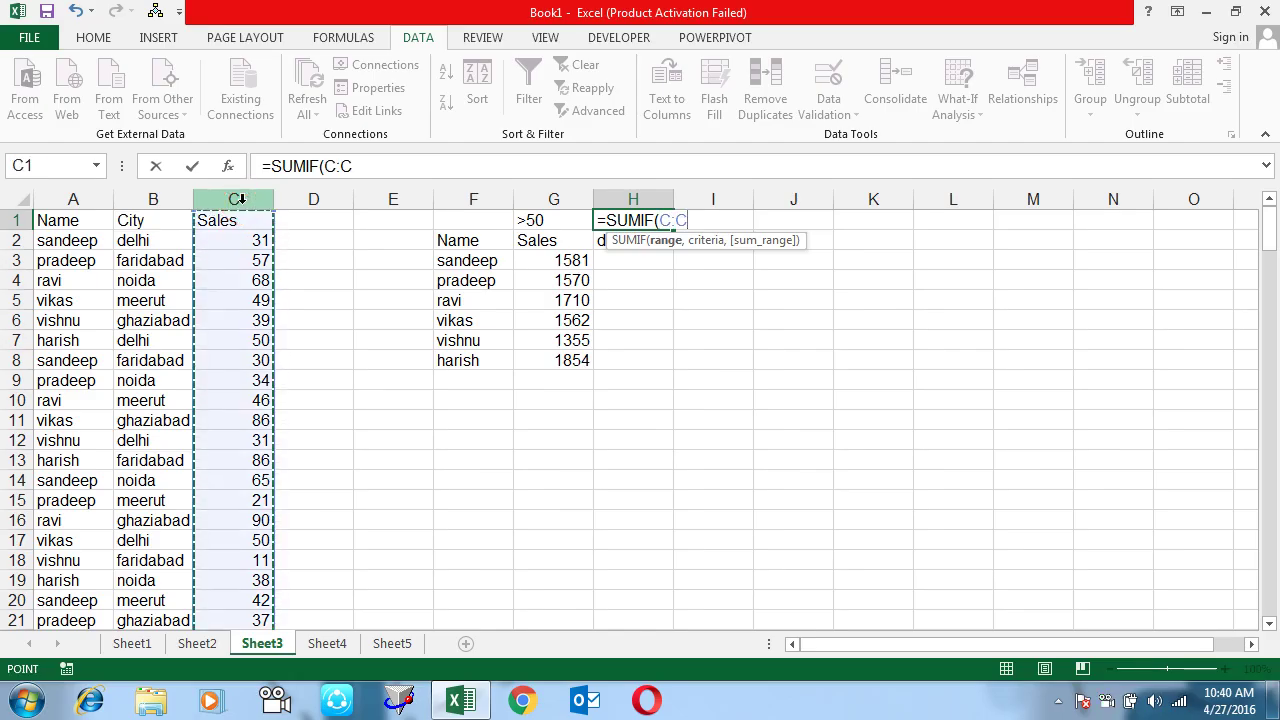
{"action": "type", "text": ","}
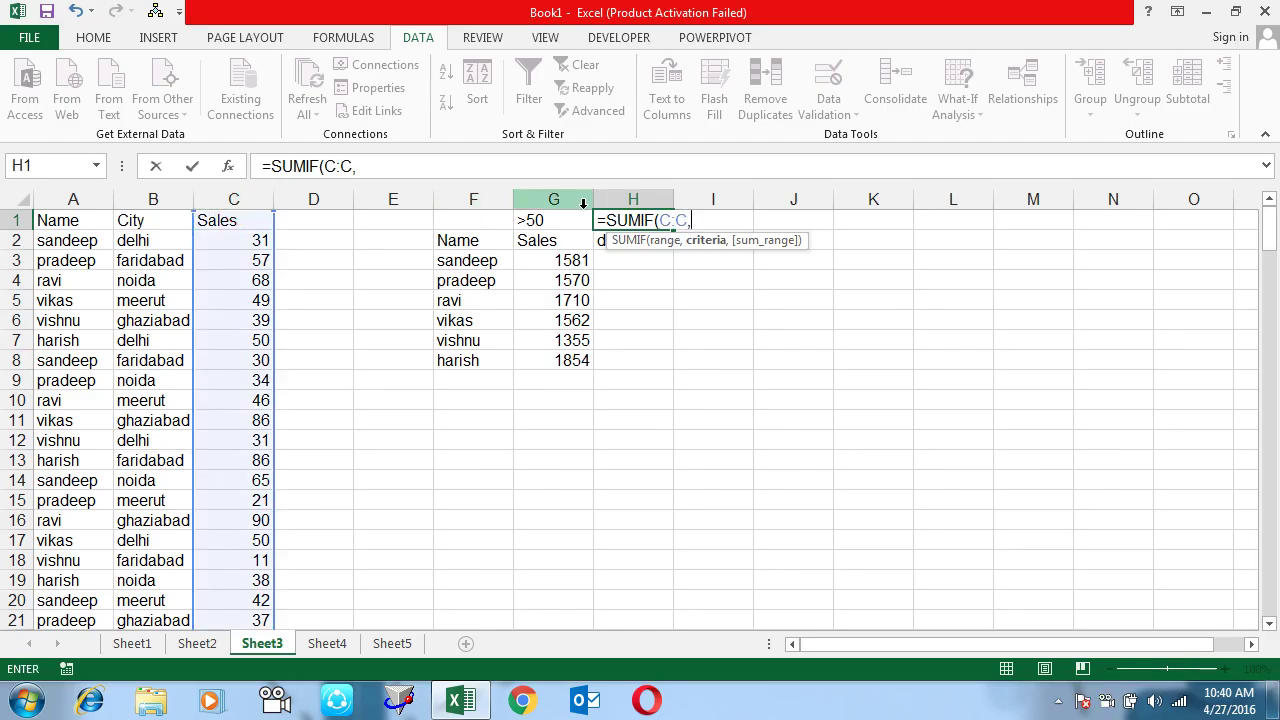
{"action": "left_click", "coordinate": [577, 220]}
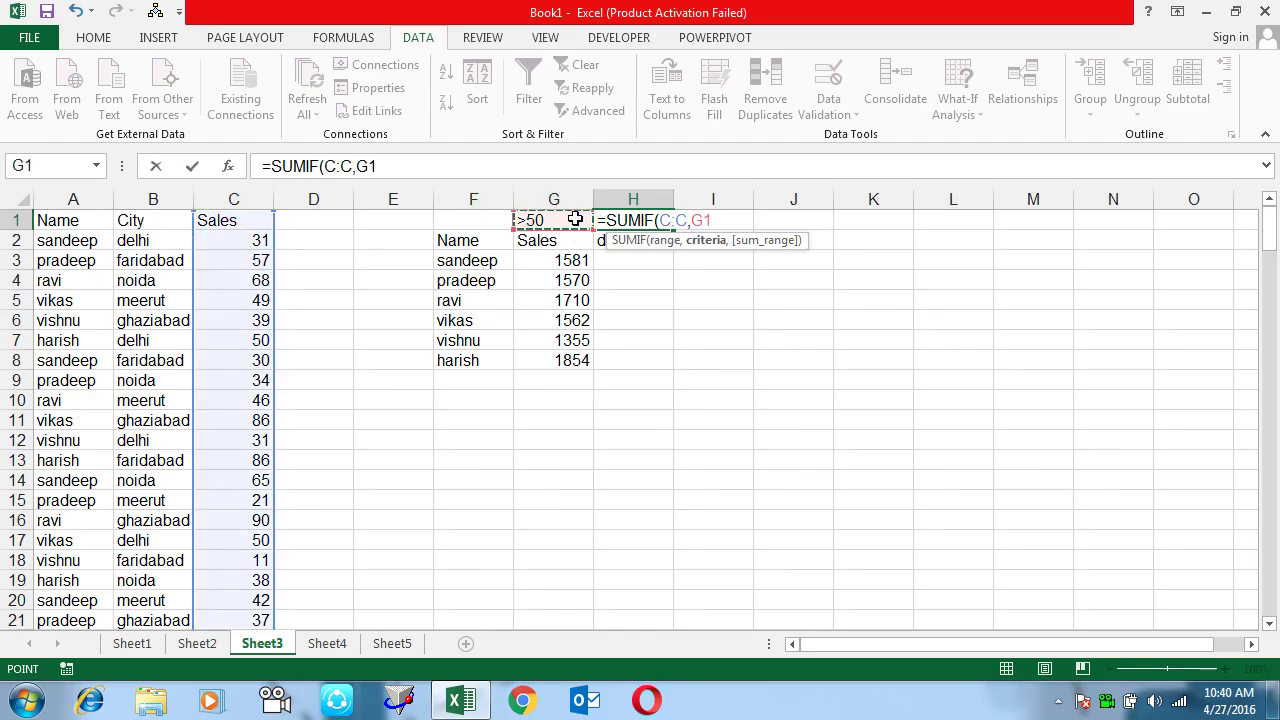
{"action": "key", "text": "BackSpace"}
{"action": "key", "text": "BackSpace"}
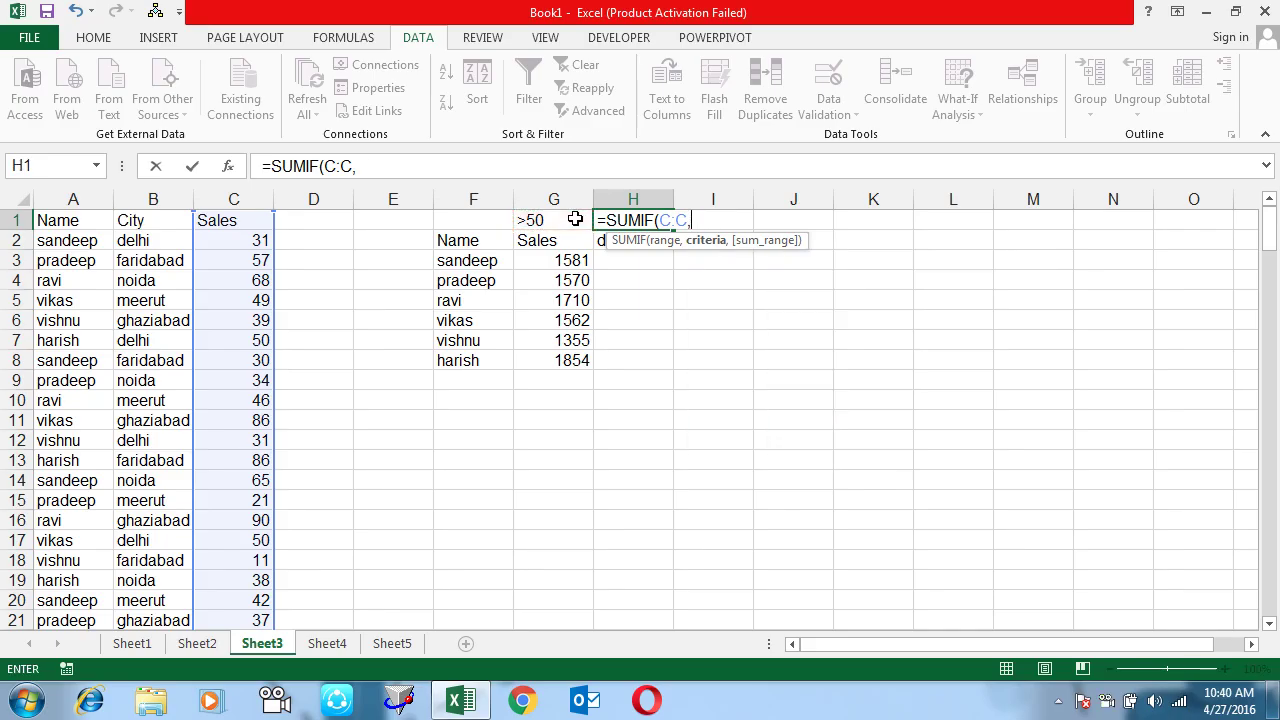
{"action": "type", "text": "\">50\""}
{"action": "type", "text": ")"}
{"action": "key", "text": "Return"}
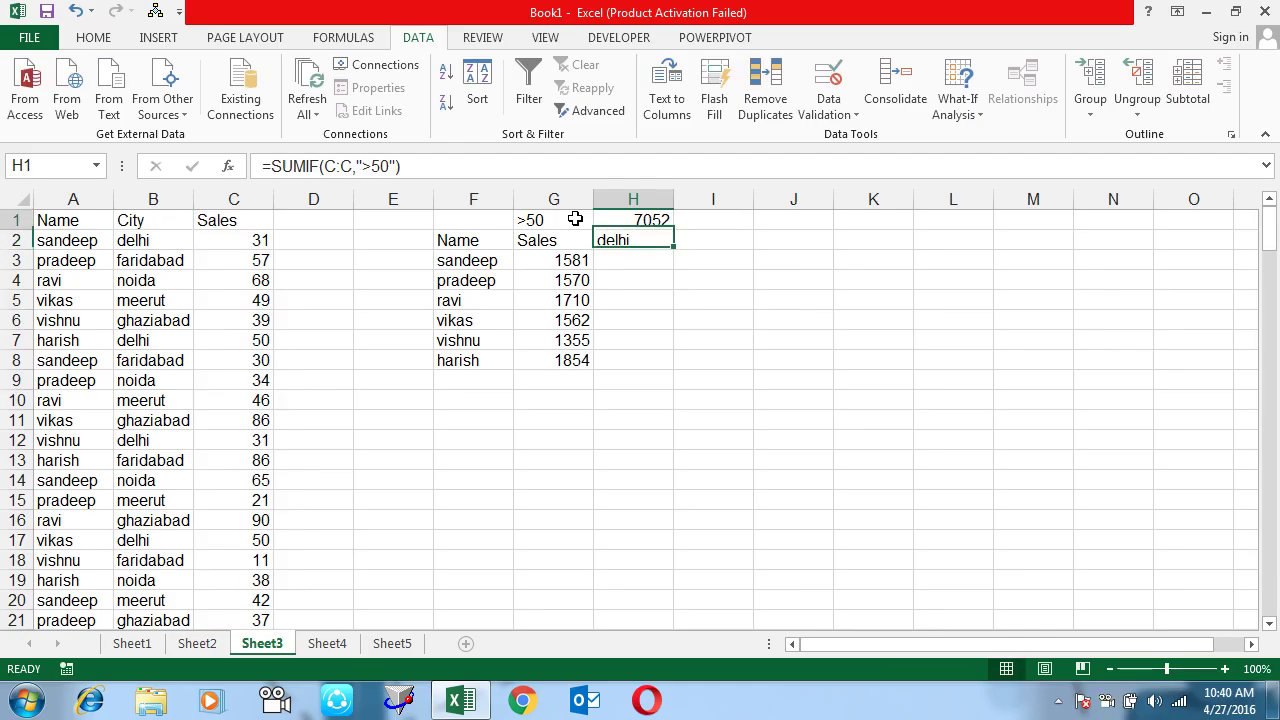
{"action": "key", "text": "F2"}
{"action": "key", "text": "Left"}
{"action": "key", "text": "Left"}
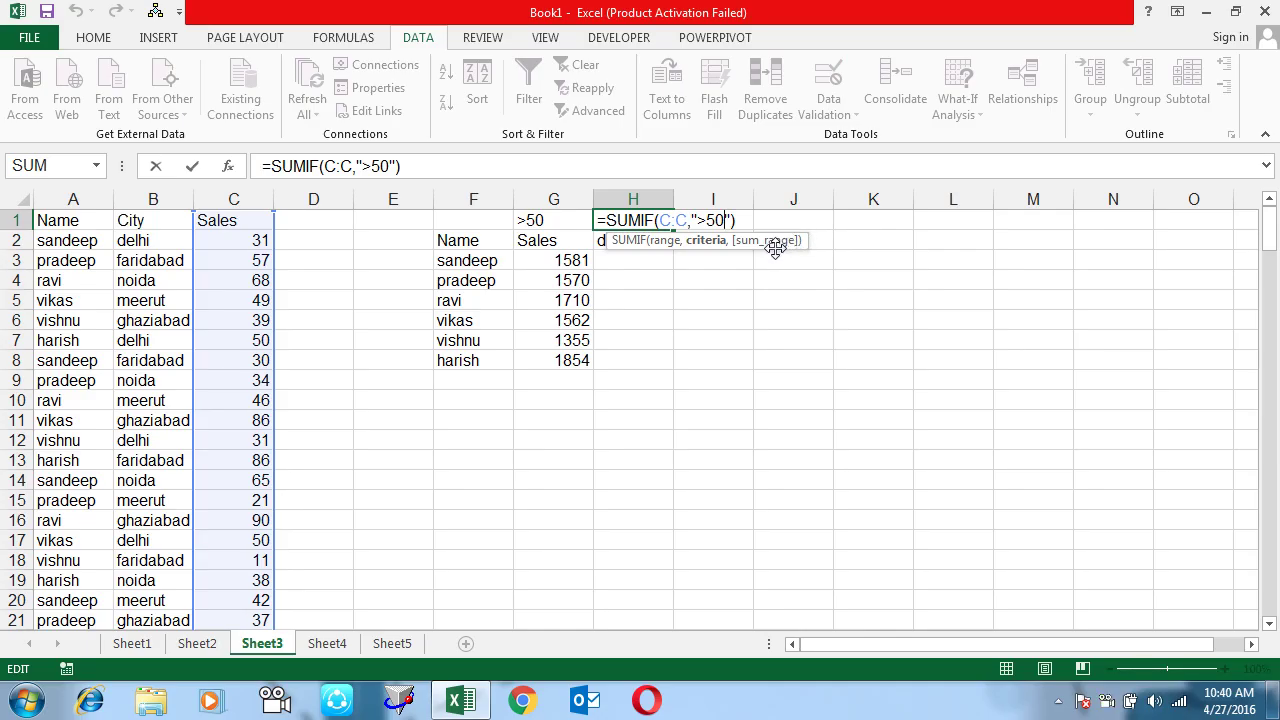
{"action": "key", "text": "ctrl+Return"}
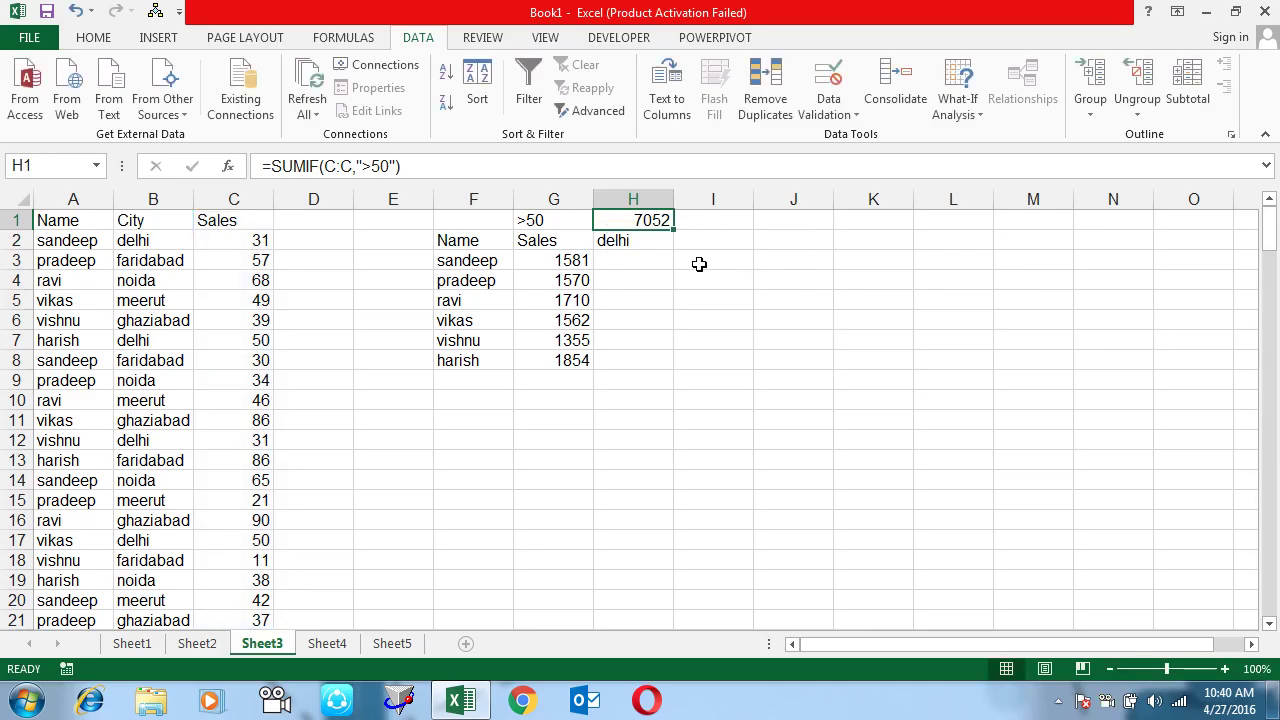
{"action": "left_click", "coordinate": [634, 254]}
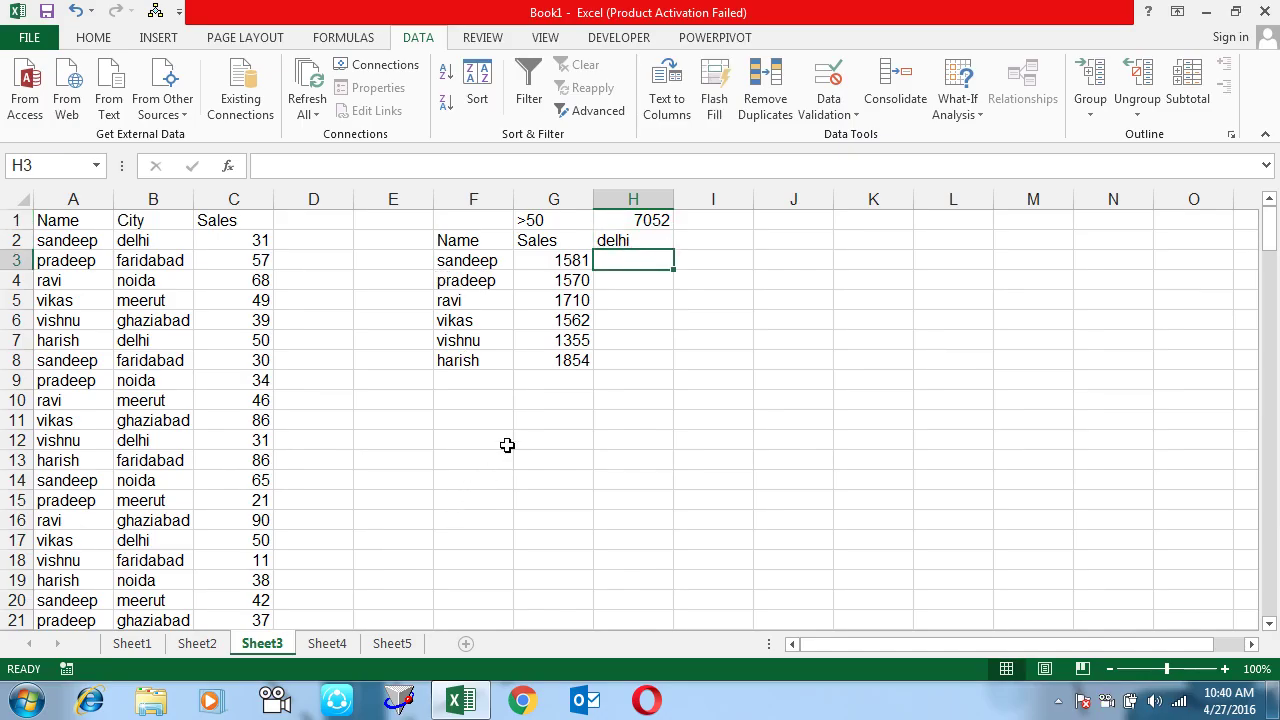
Start a SUMIFS formula in H3 for sandeep's delhi sales.
{"action": "left_click", "coordinate": [472, 261]}
{"action": "left_click", "coordinate": [623, 259]}
{"action": "type", "text": "="}
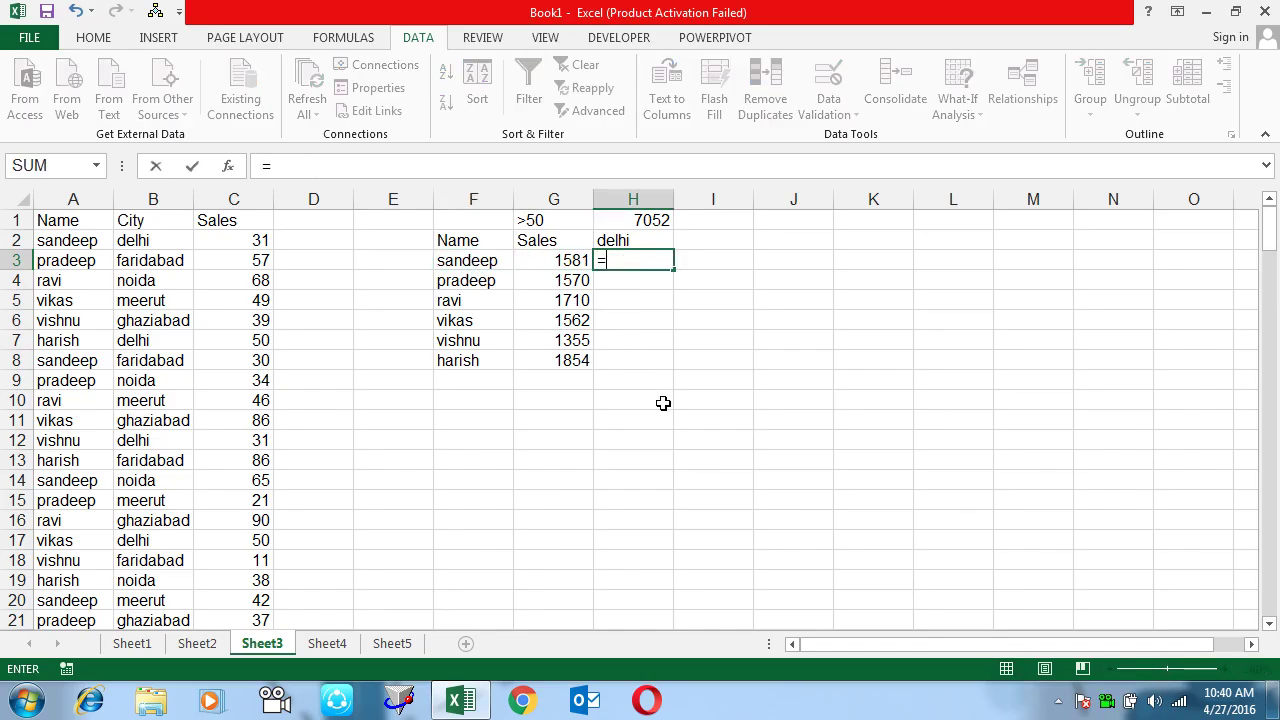
{"action": "type", "text": "suim"}
{"action": "key", "text": "BackSpace"}
{"action": "key", "text": "BackSpace"}
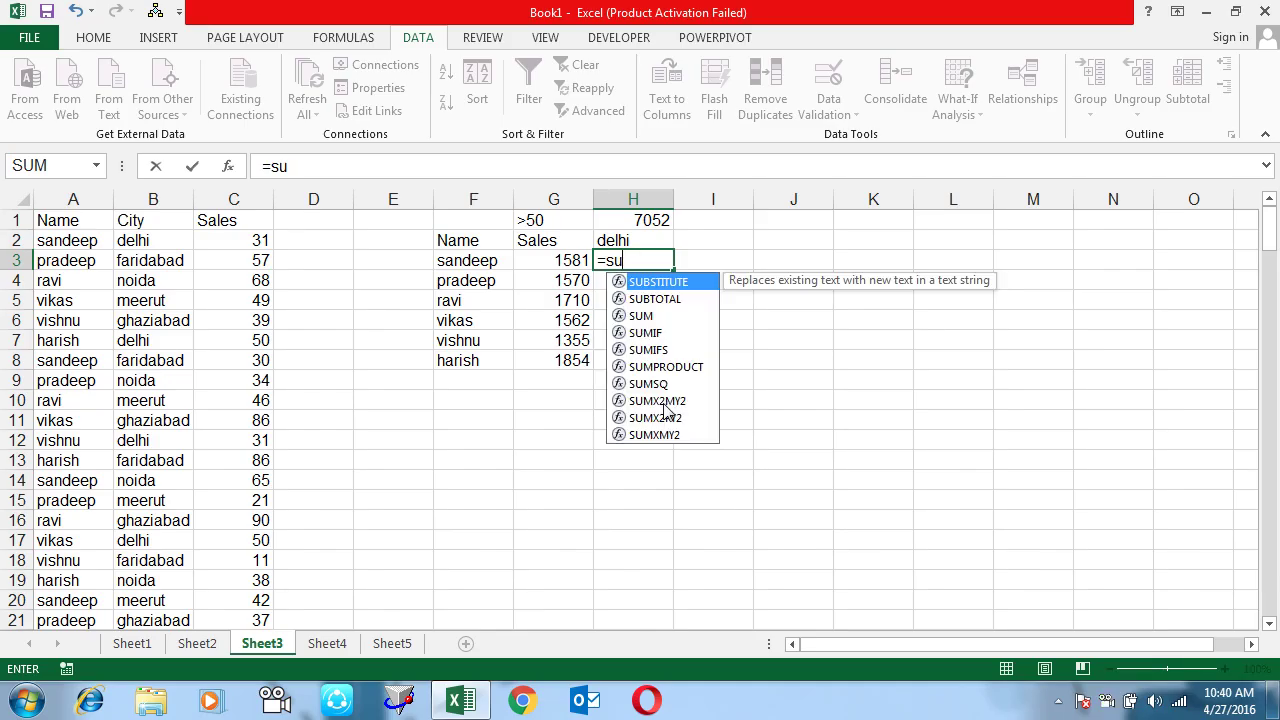
{"action": "type", "text": "mif"}
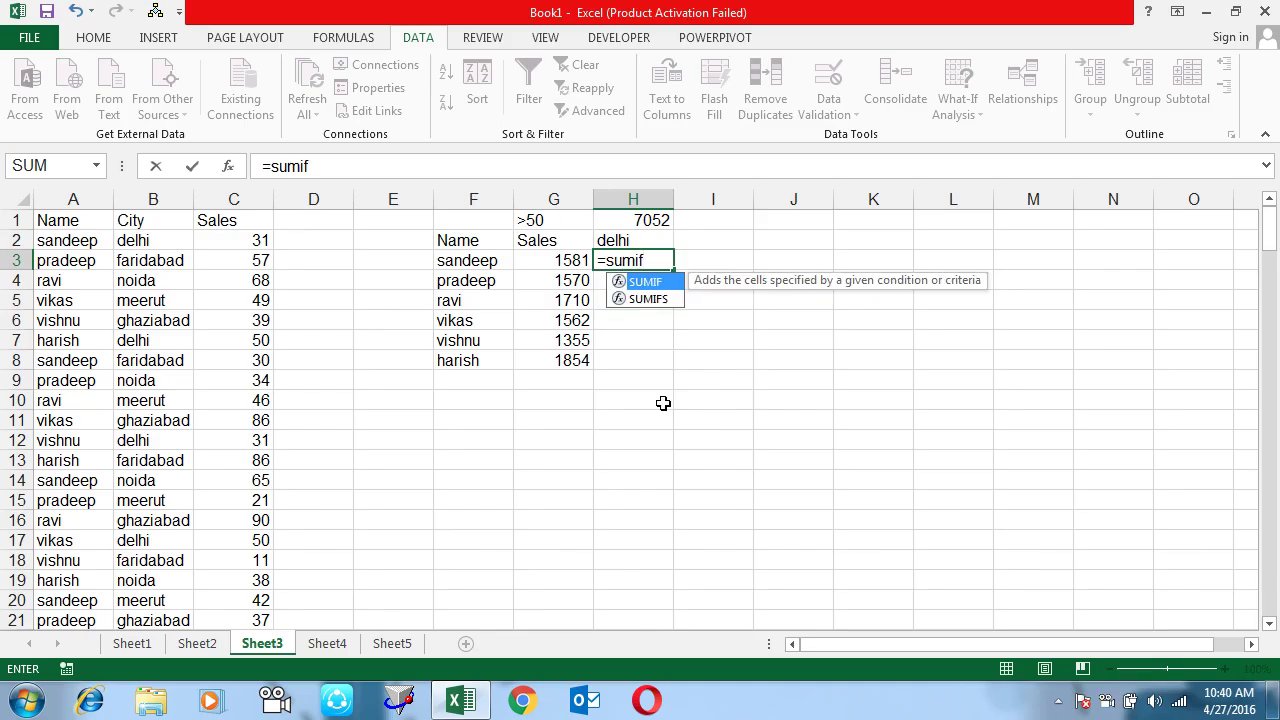
{"action": "key", "text": "Down"}
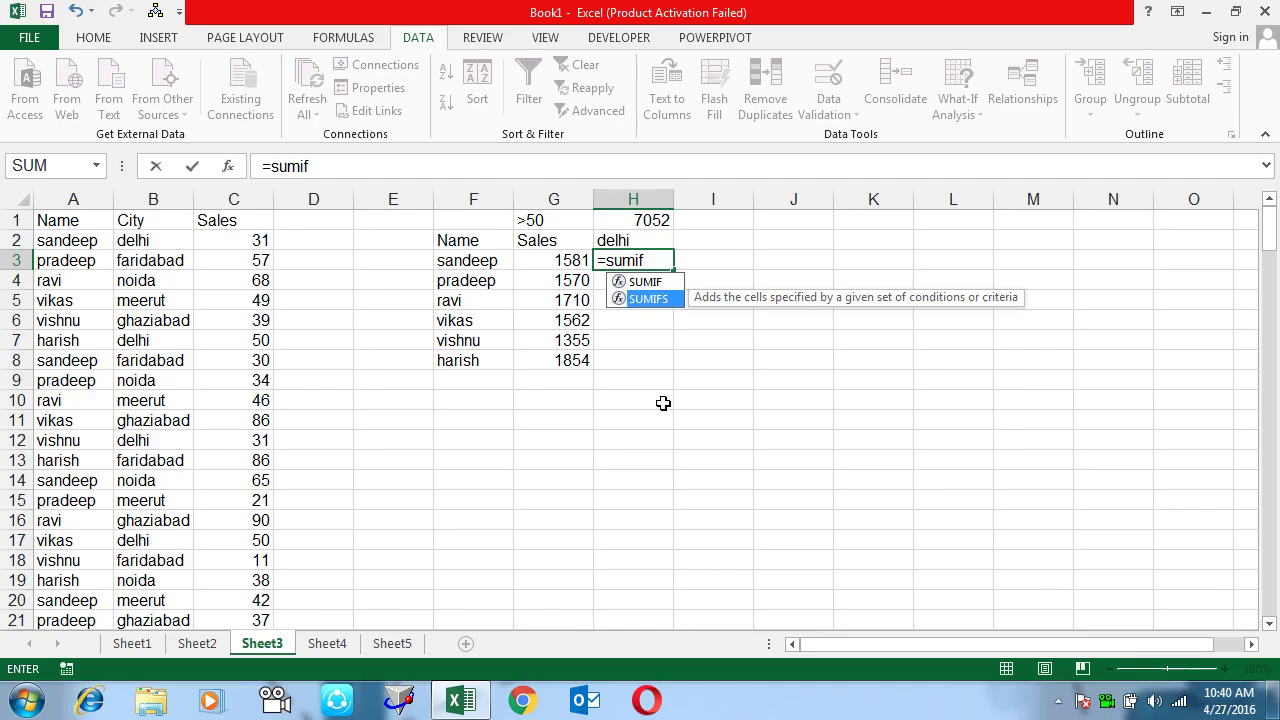
{"action": "key", "text": "Tab"}
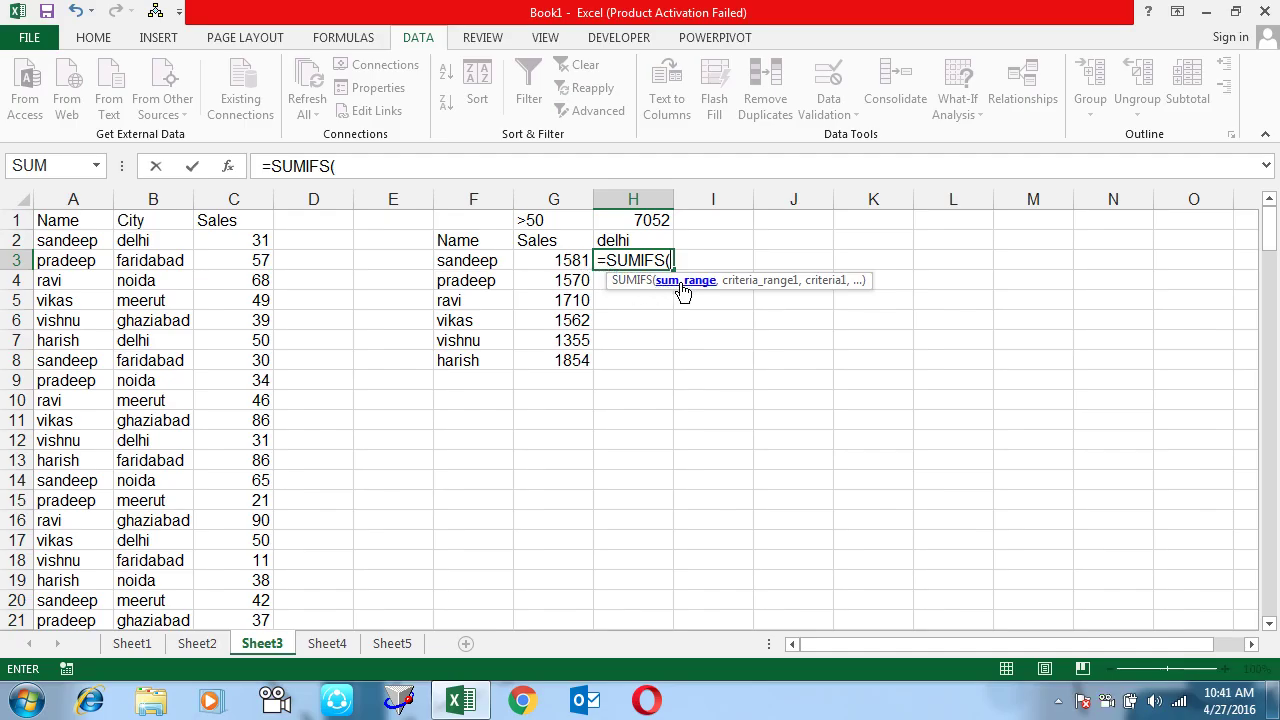
Complete H3 as =SUMIFS(C:C,A:A,F3,B:B,$H$2), showing 318.
{"action": "left_click", "coordinate": [236, 199]}
{"action": "type", "text": ","}
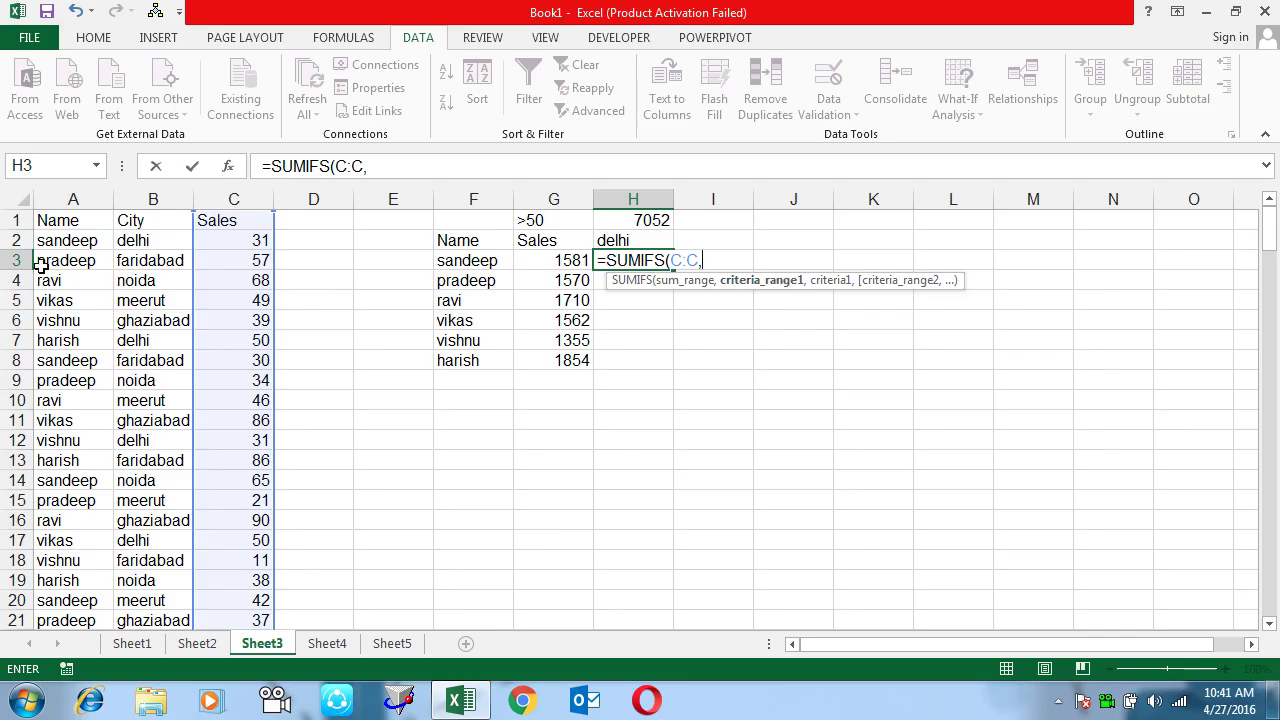
{"action": "left_click", "coordinate": [90, 196]}
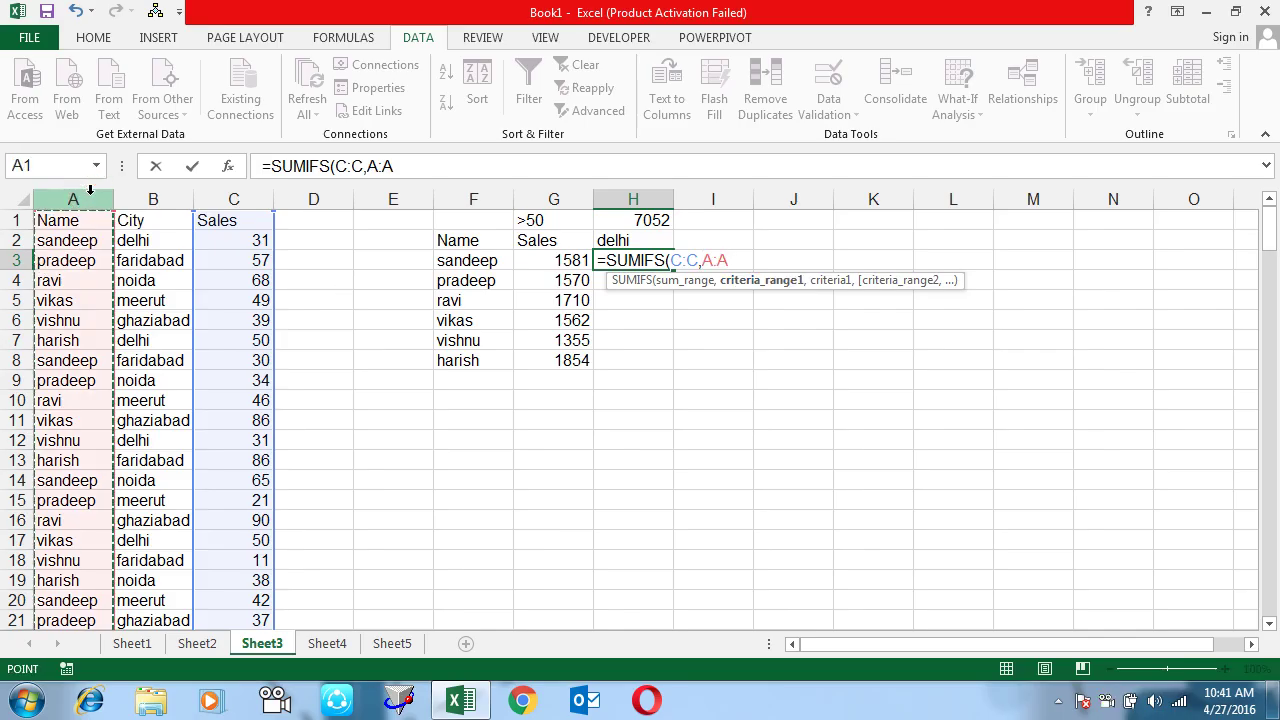
{"action": "type", "text": ","}
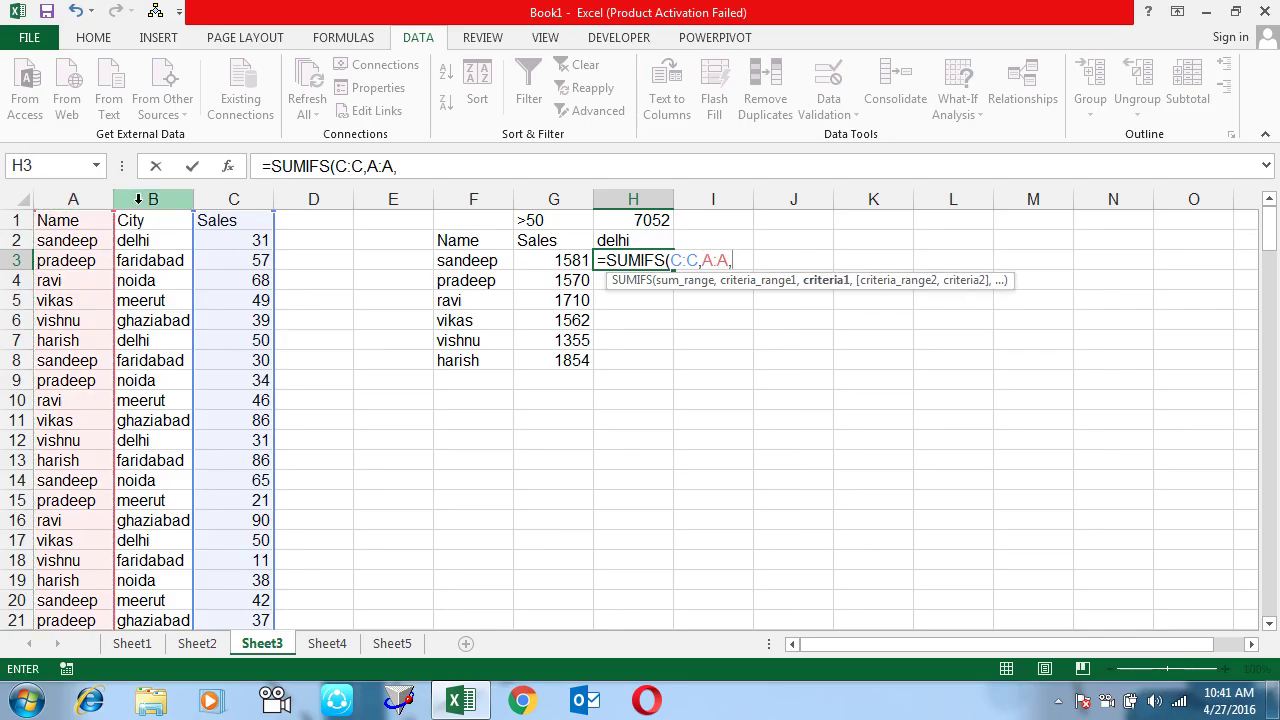
{"action": "left_click", "coordinate": [447, 256]}
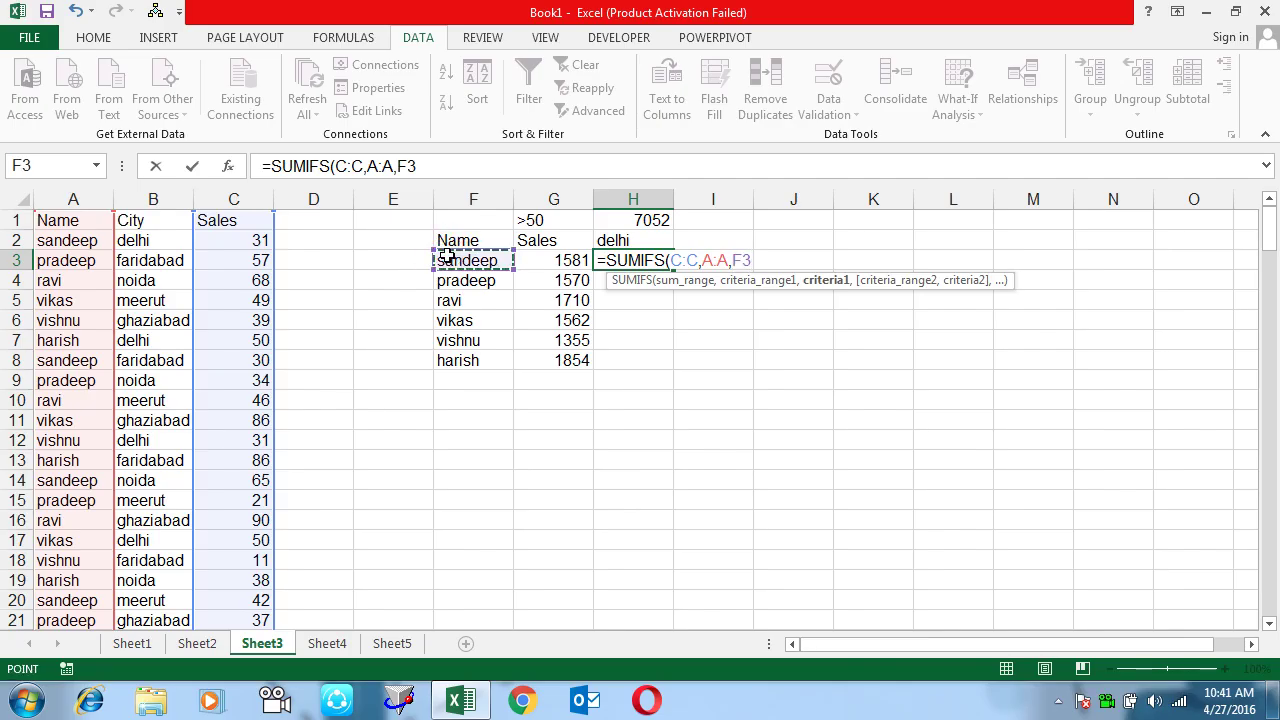
{"action": "type", "text": ","}
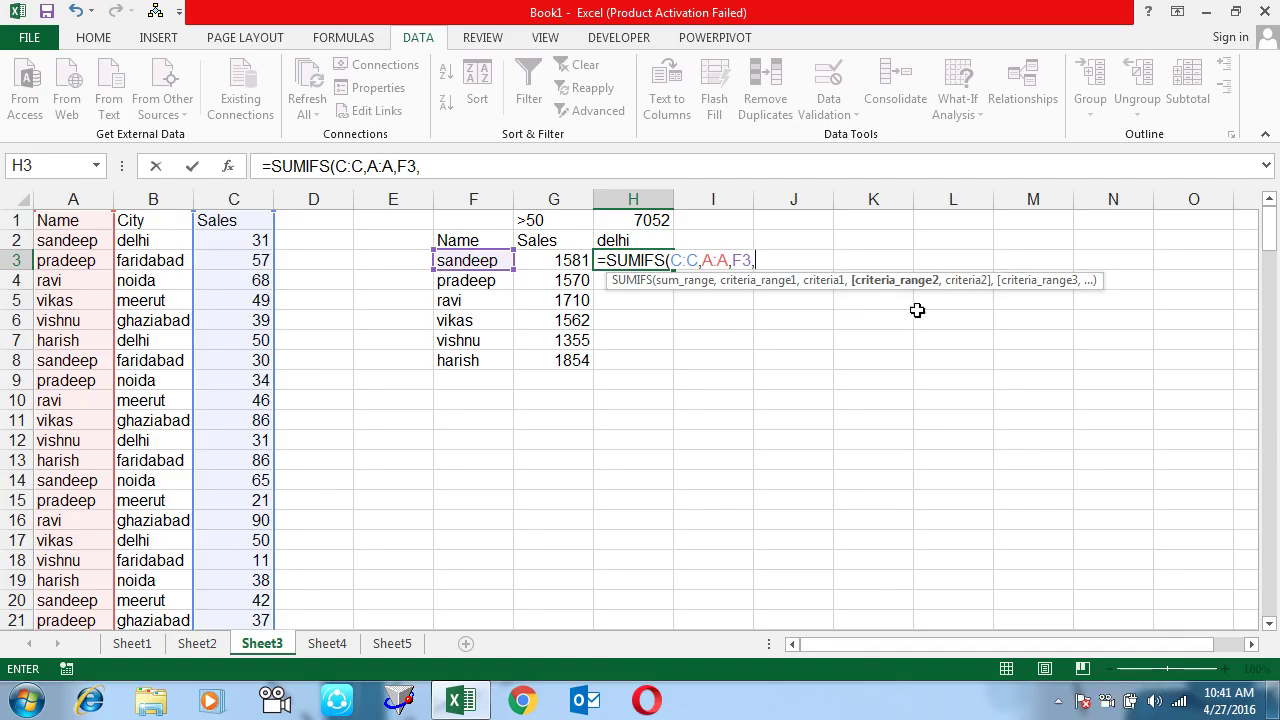
{"action": "left_click", "coordinate": [170, 192]}
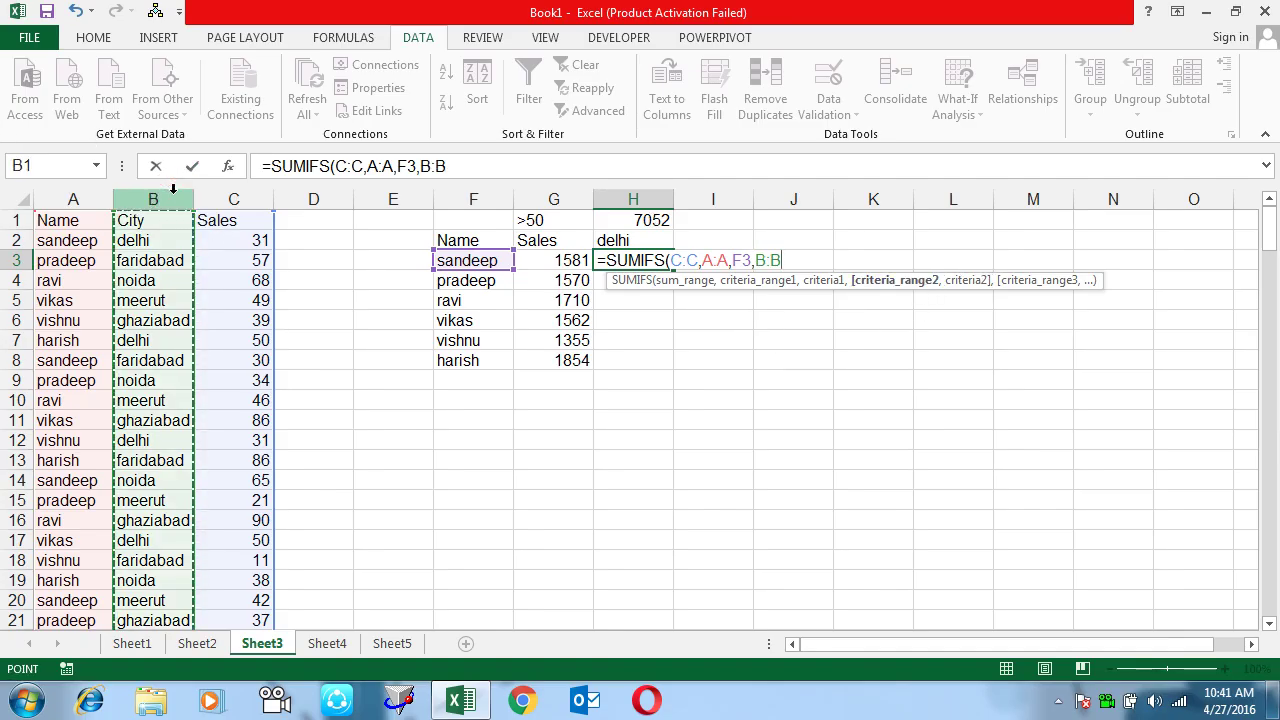
{"action": "type", "text": ","}
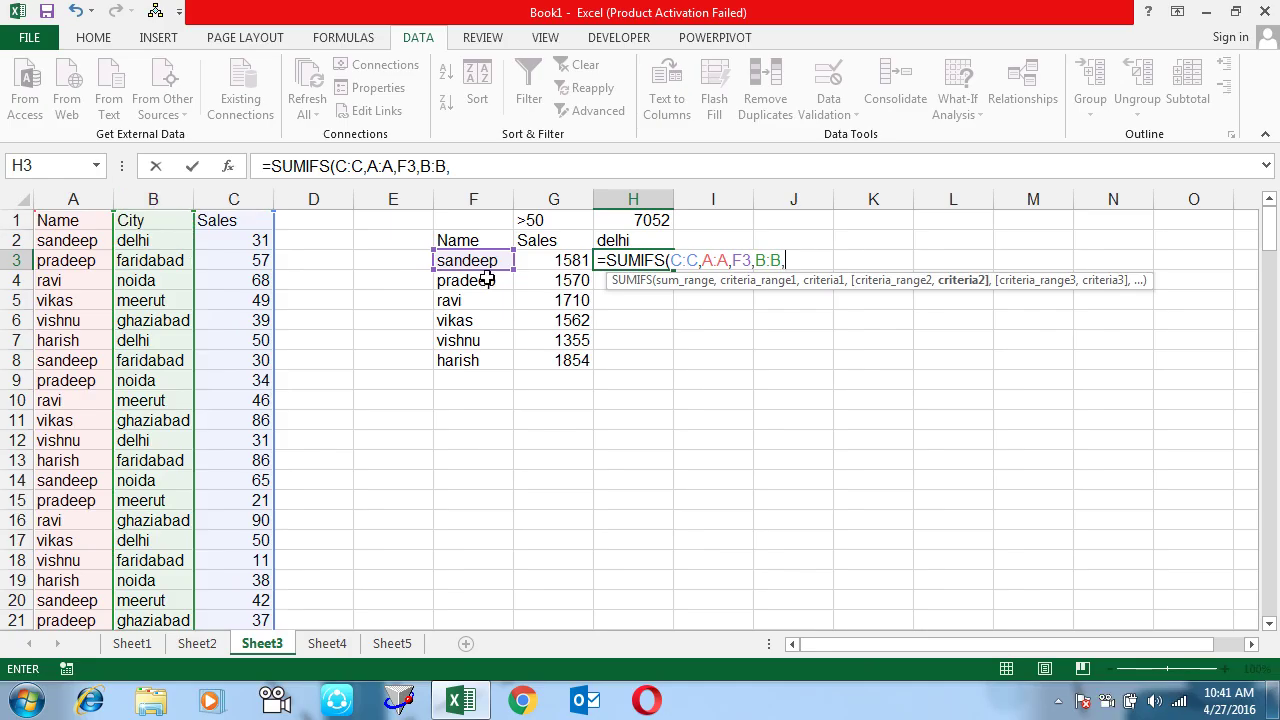
{"action": "left_click", "coordinate": [638, 238]}
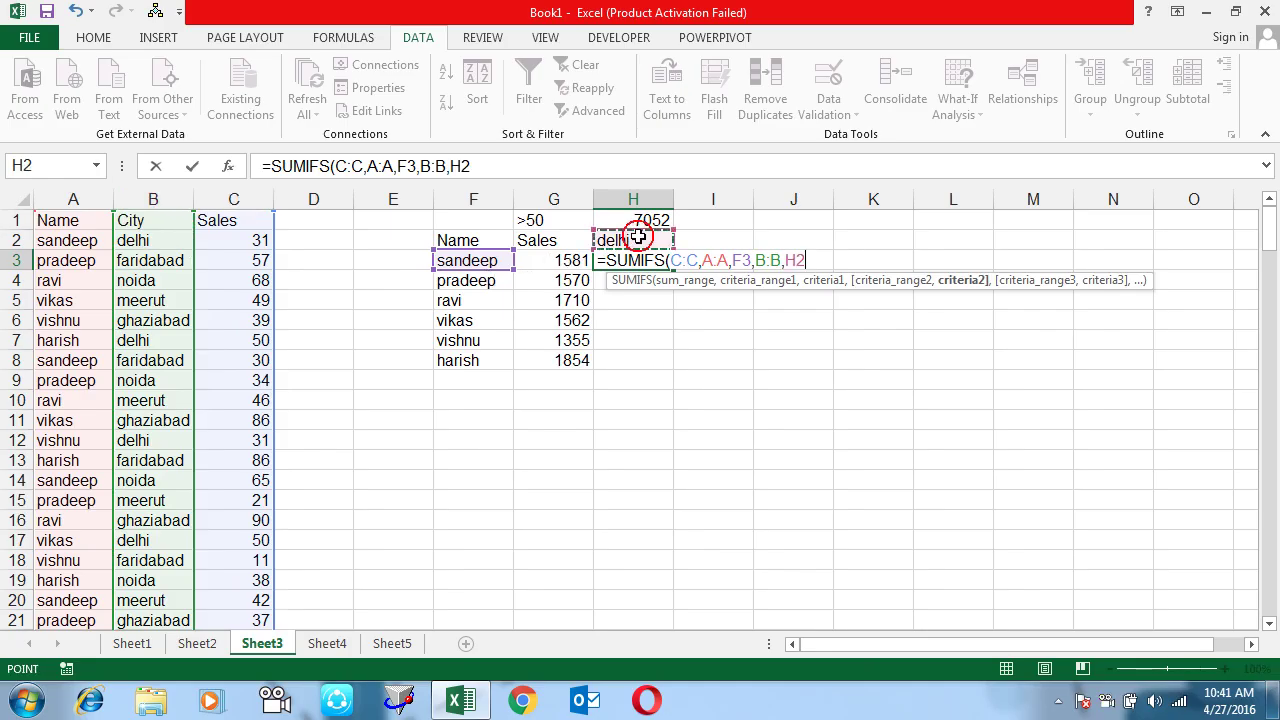
{"action": "key", "text": "F4"}
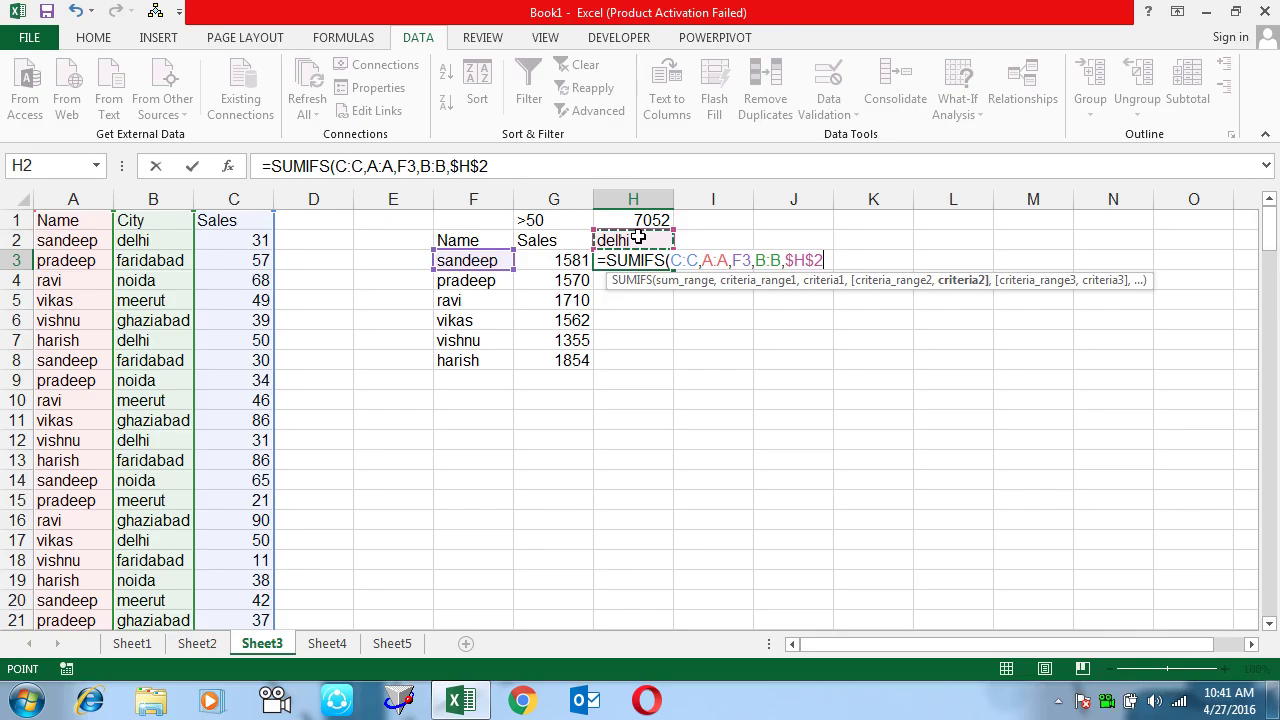
{"action": "type", "text": ")"}
{"action": "key", "text": "Return"}
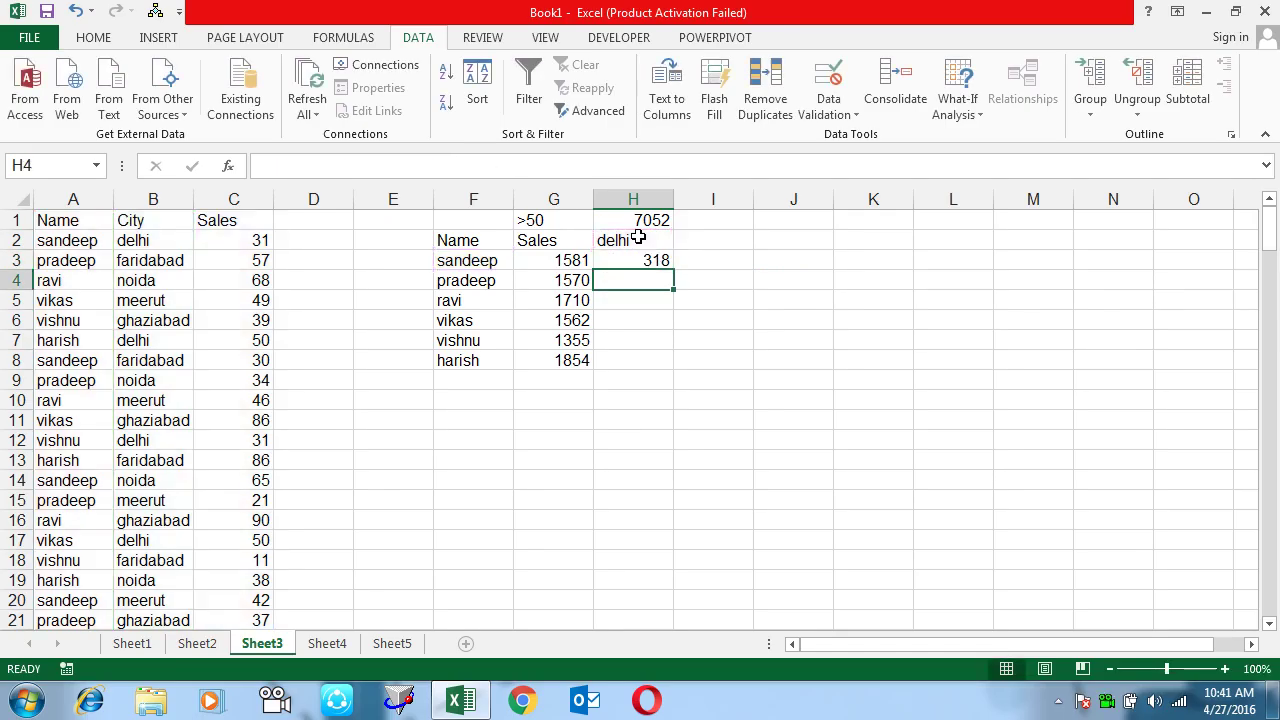
Copy the H3 SUMIFS formula down into H4:H8.
{"action": "key", "text": "Up"}
{"action": "key", "text": "ctrl+c"}
{"action": "key", "text": "Down"}
{"action": "key", "text": "shift+Down"}
{"action": "key", "text": "shift+Down"}
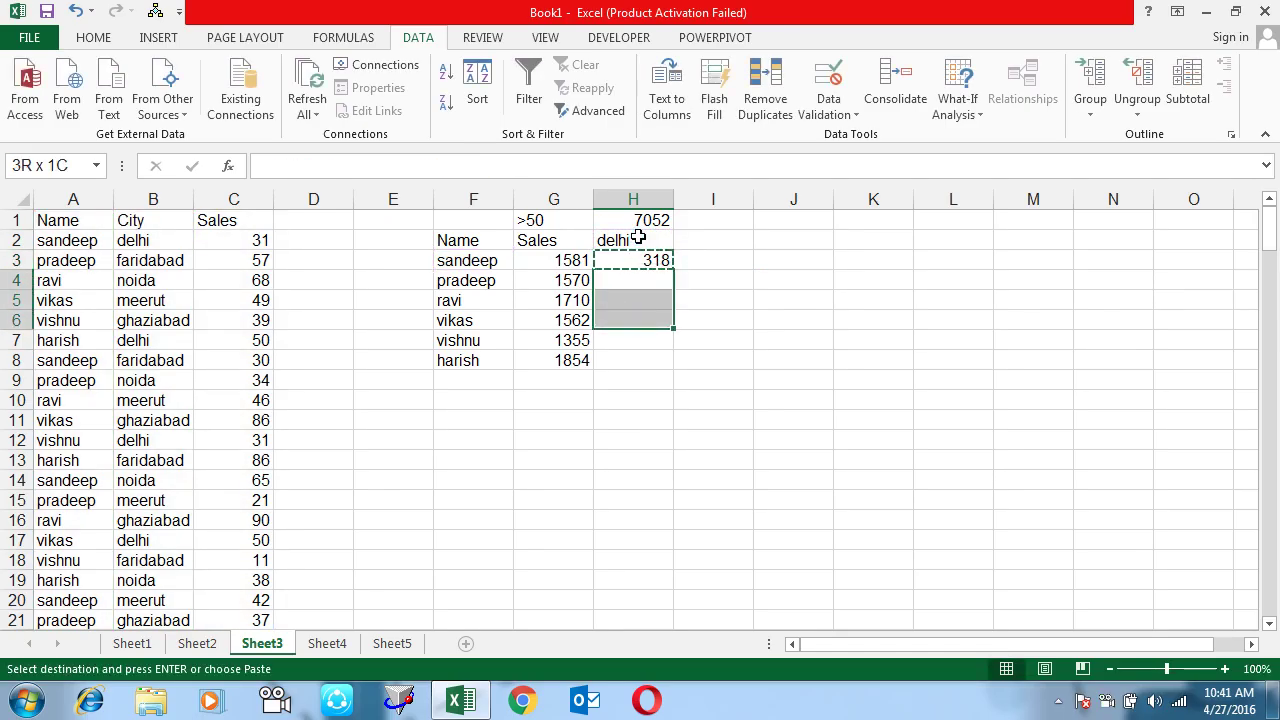
{"action": "key", "text": "shift+Down"}
{"action": "key", "text": "shift+Down"}
{"action": "key", "text": "Return"}
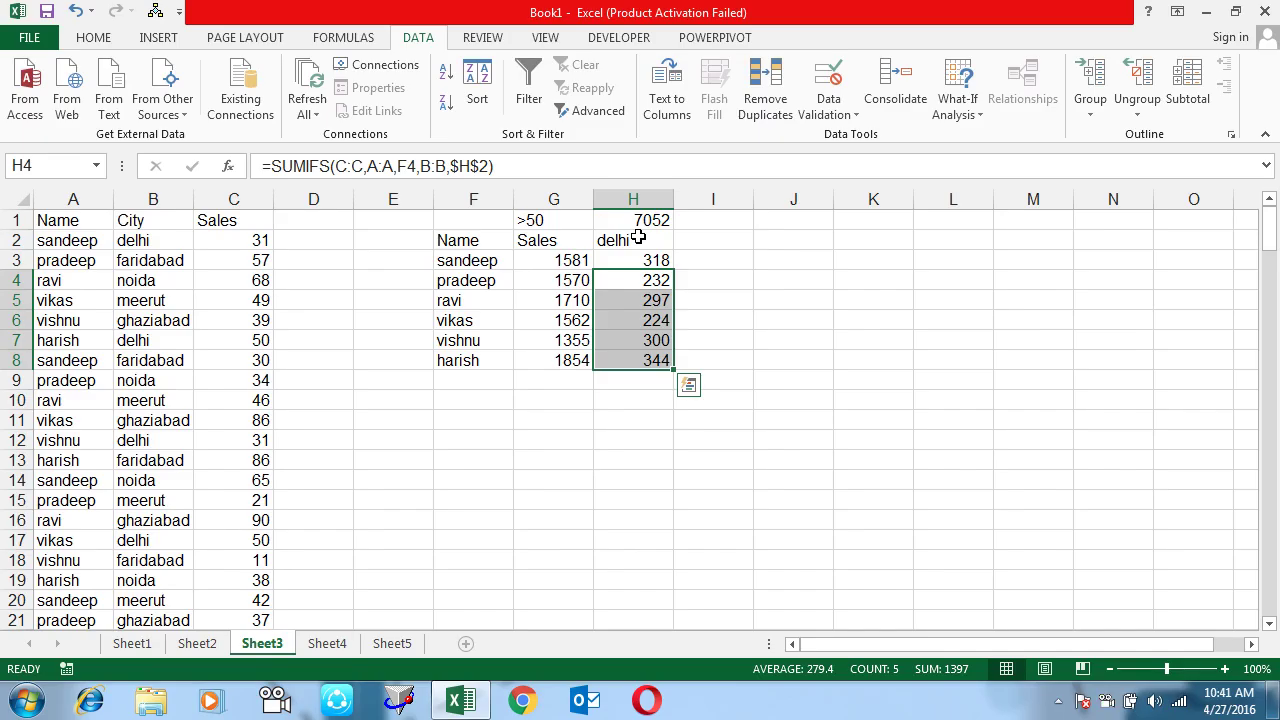
Reuse H3's SUMIFS formula text in I3.
{"action": "key", "text": "Up"}
{"action": "key", "text": "Up"}
{"action": "key", "text": "Down"}
{"action": "key", "text": "F2"}
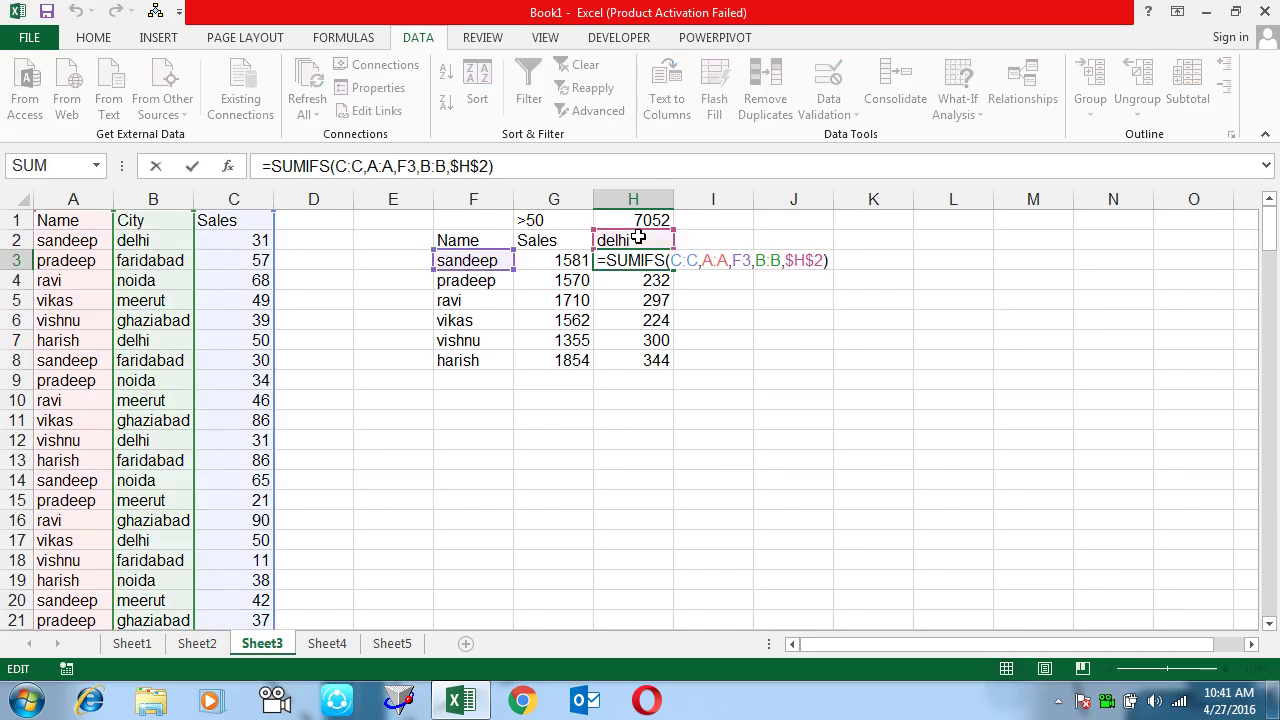
{"action": "key", "text": "shift+Left"}
{"action": "key", "text": "shift+Left"}
{"action": "key", "text": "shift+Left"}
{"action": "key", "text": "shift+Left"}
{"action": "key", "text": "shift+Left"}
{"action": "key", "text": "shift+Left"}
{"action": "key", "text": "shift+Left"}
{"action": "key", "text": "shift+Left"}
{"action": "key", "text": "shift+Left"}
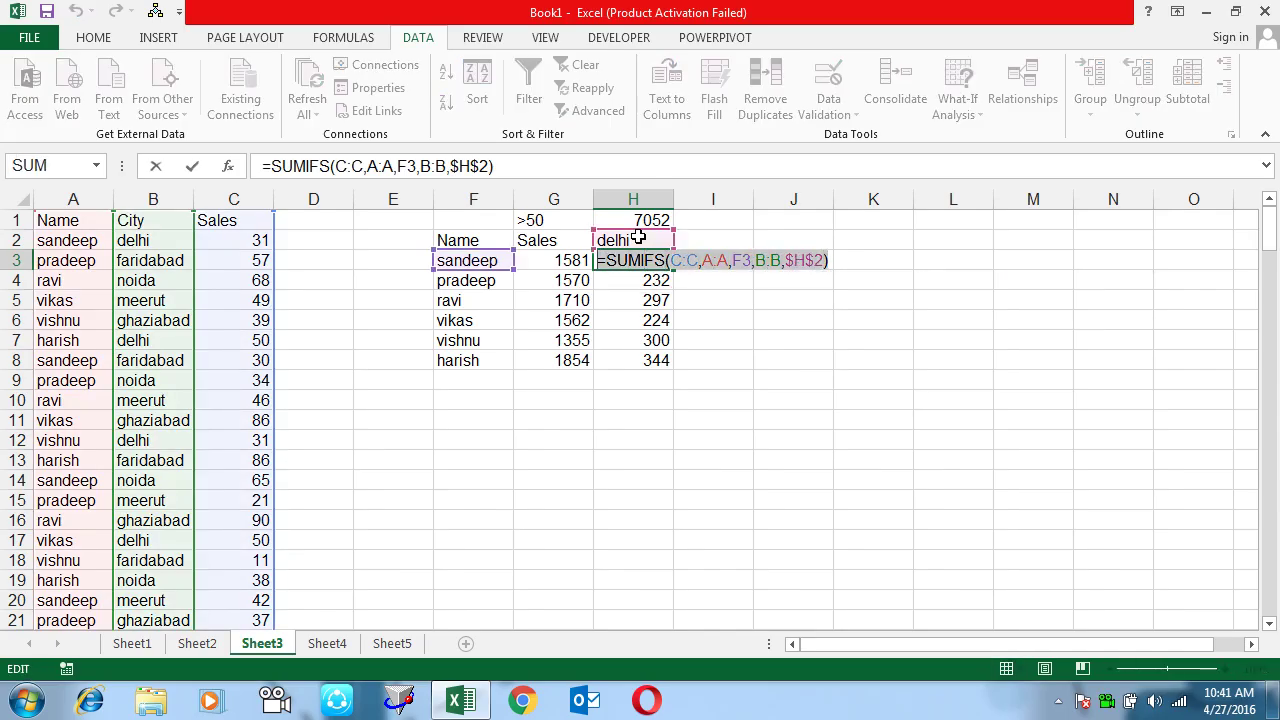
{"action": "key", "text": "Right"}
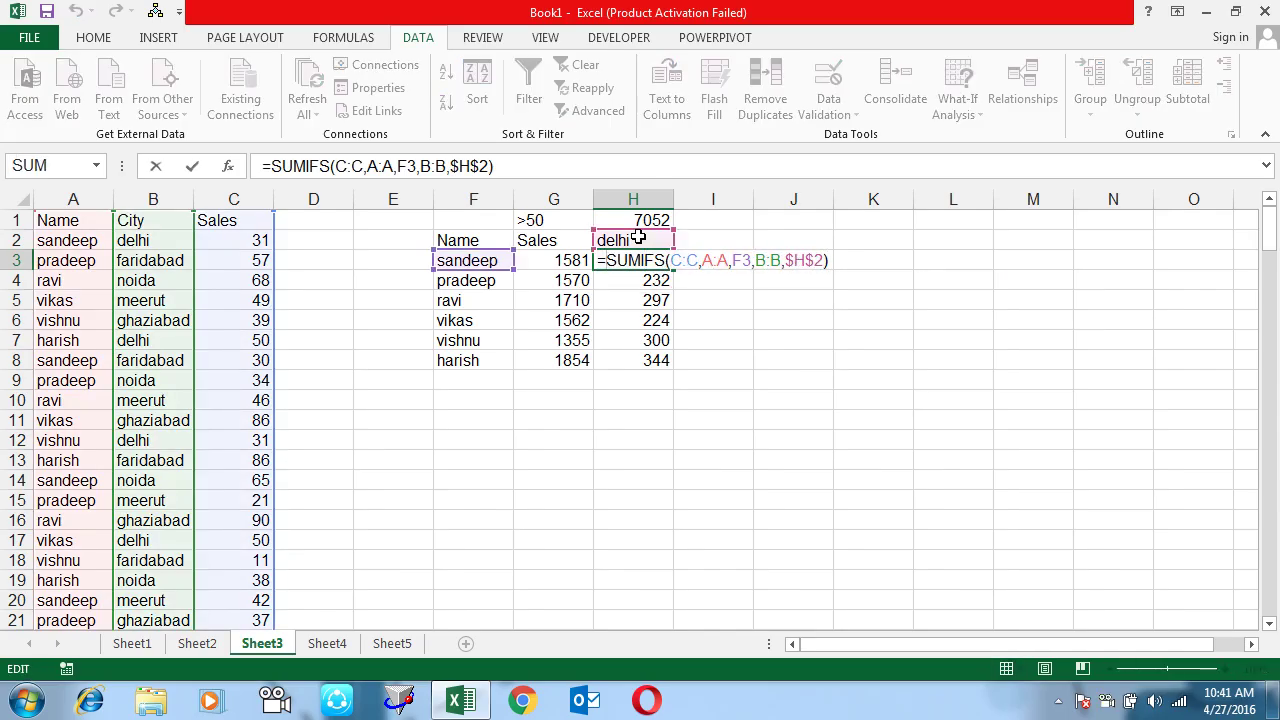
{"action": "key", "text": "Tab"}
{"action": "key", "text": "F2"}
{"action": "key", "text": "ctrl+v"}
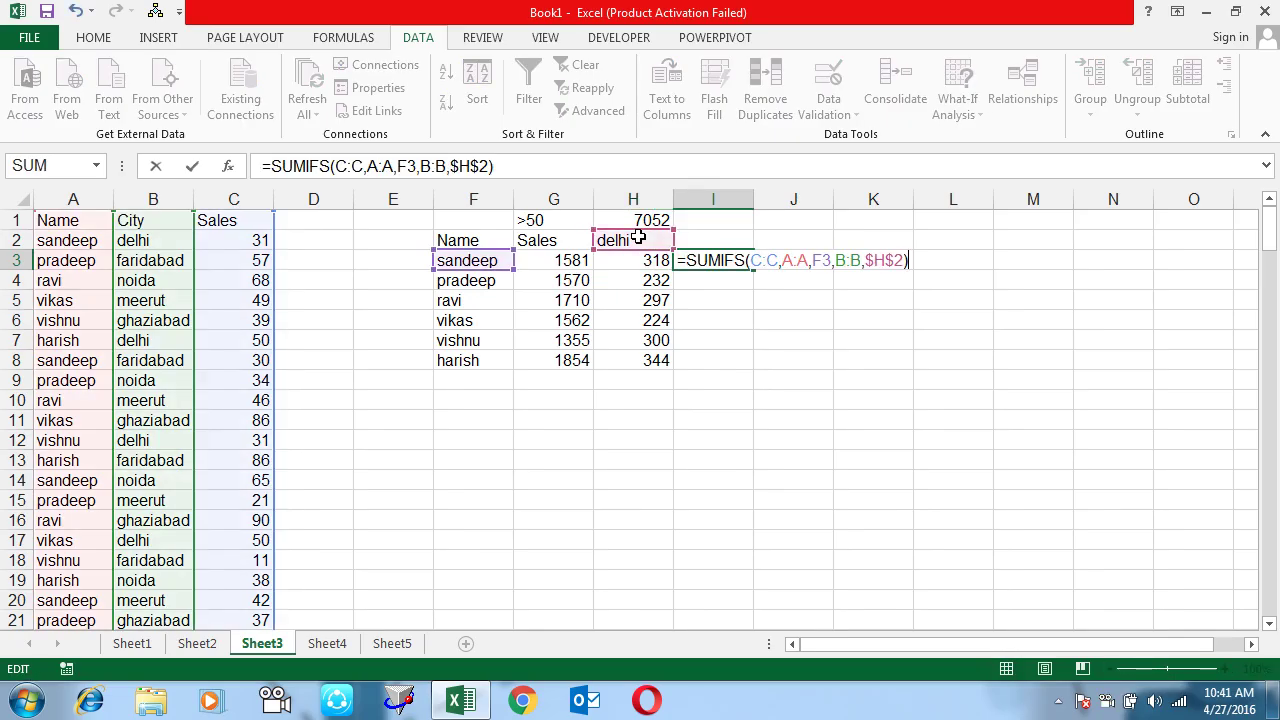
Add the C:C,$G$1 criterion so I3 reads =SUMIFS(C:C,A:A,F3,B:B,$H$2,C:C,$G$1), giving 221.
{"action": "key", "text": "Left"}
{"action": "type", "text": ","}
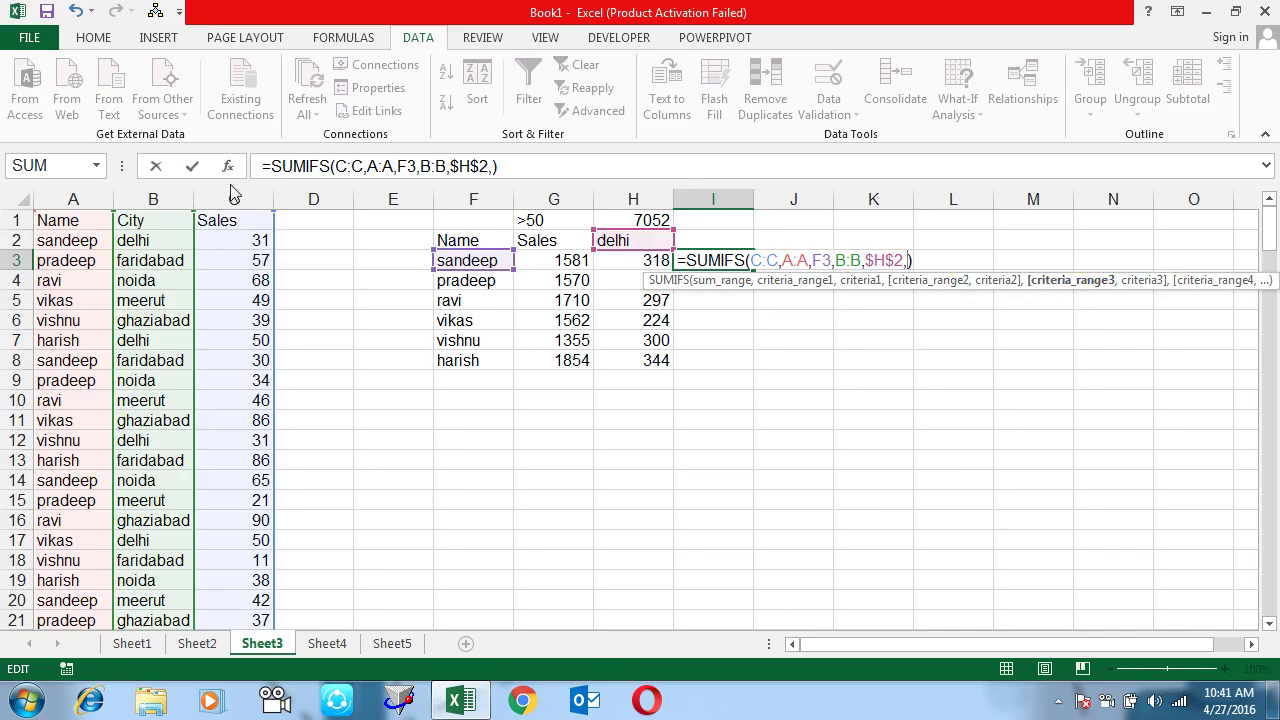
{"action": "left_click", "coordinate": [231, 198]}
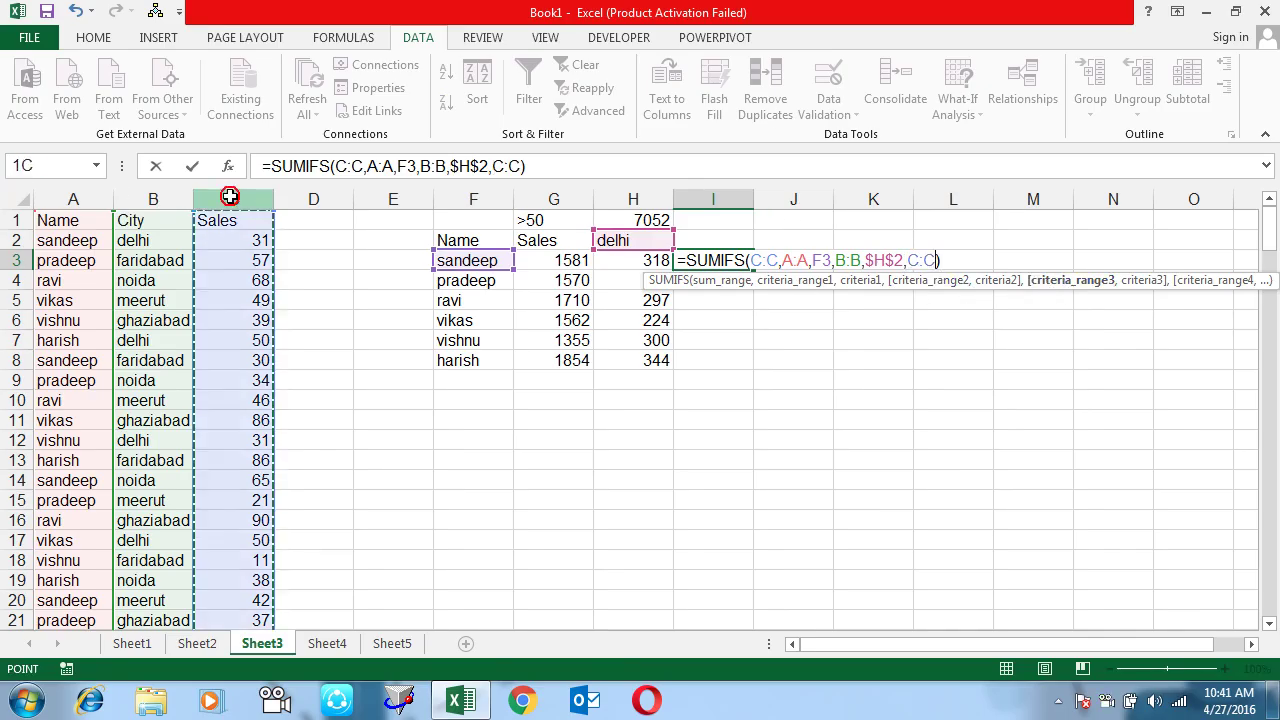
{"action": "type", "text": ","}
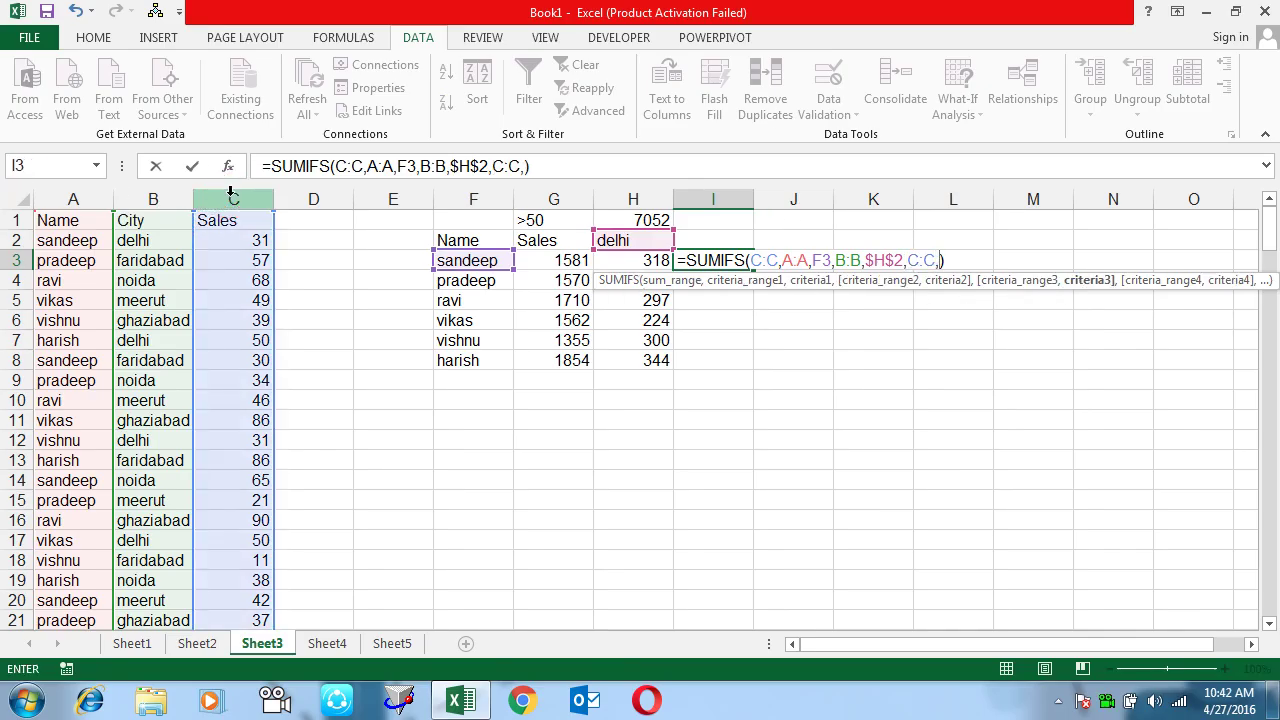
{"action": "left_click", "coordinate": [565, 219]}
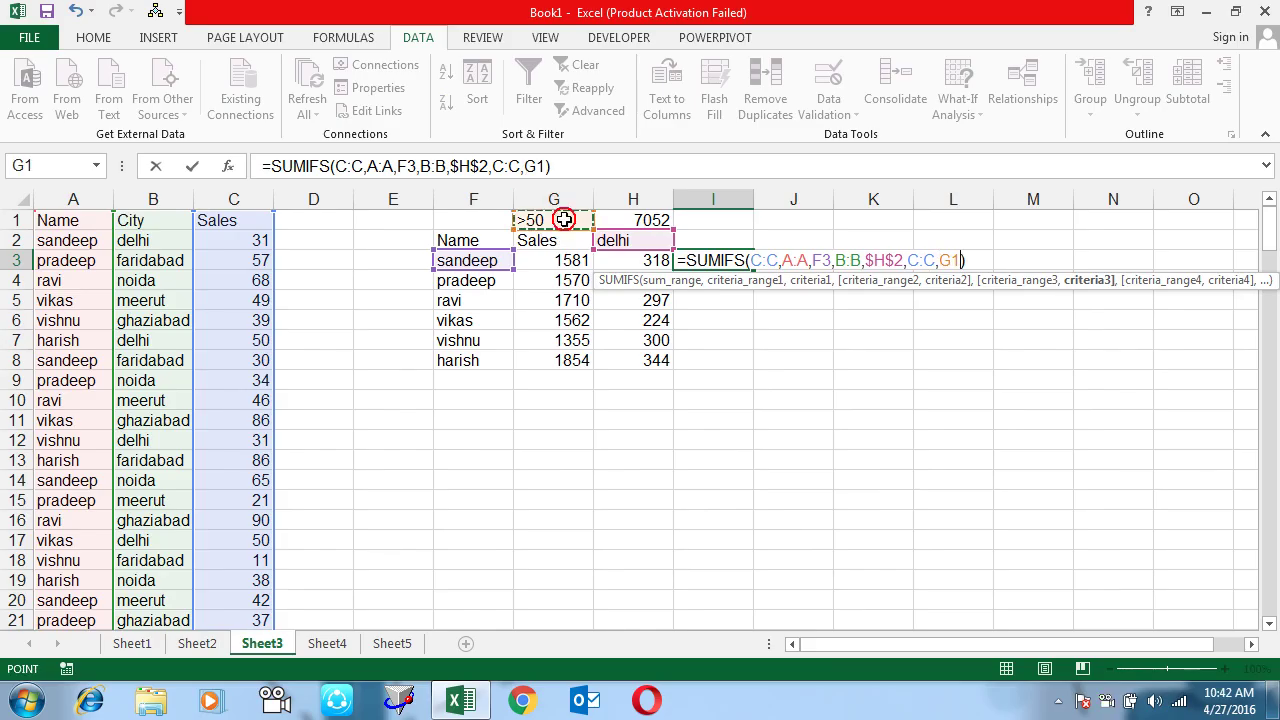
{"action": "key", "text": "F4"}
{"action": "type", "text": ")"}
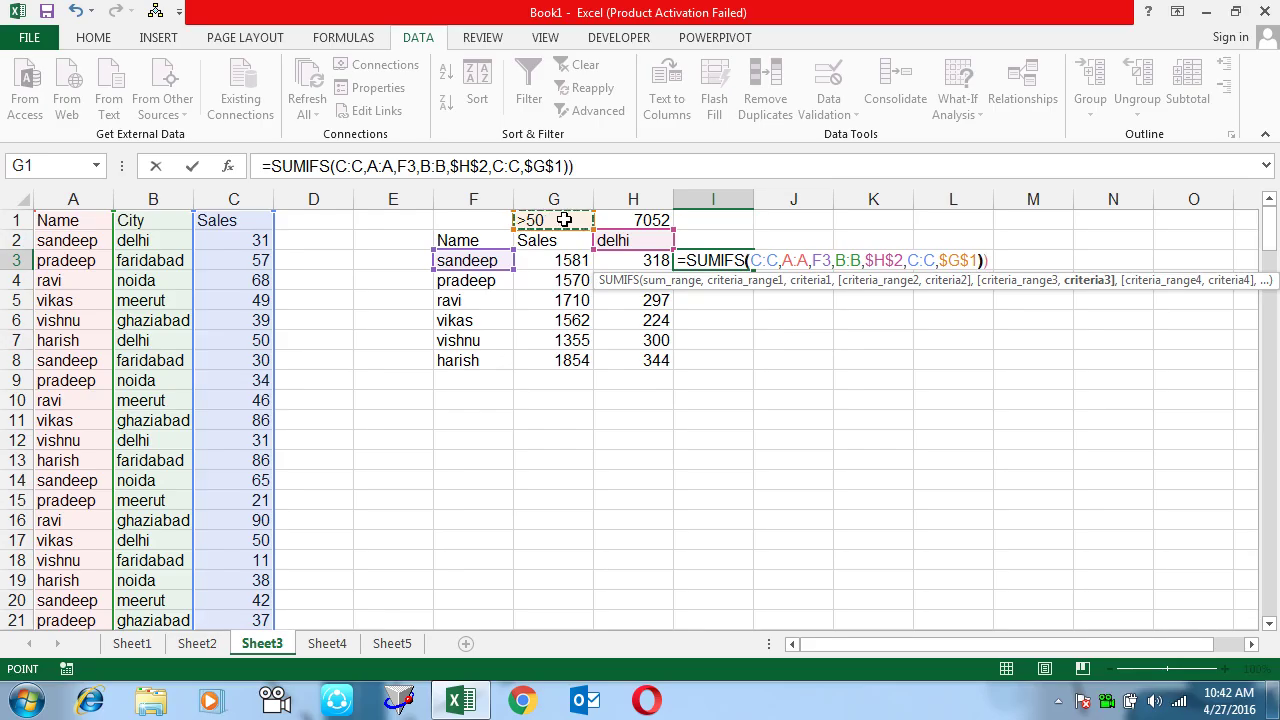
{"action": "key", "text": "Return"}
{"action": "key", "text": "Return"}
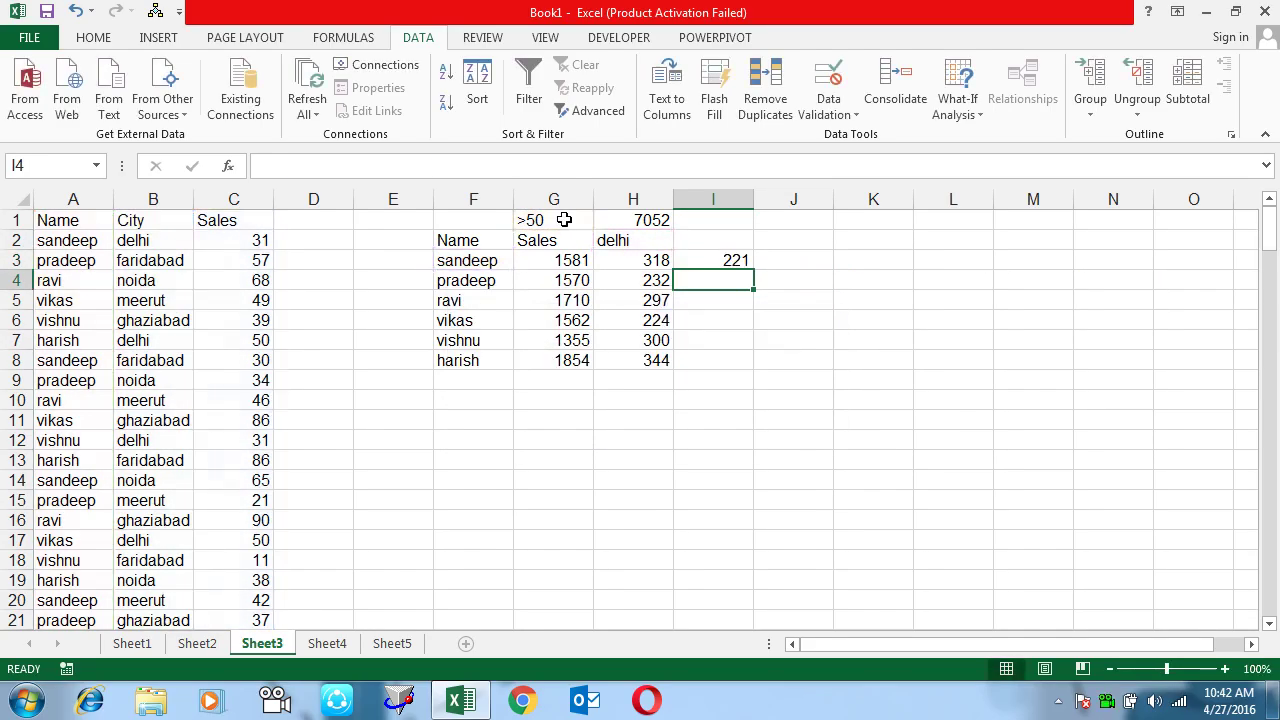
Copy the I3 formula down to I4:I8 (221 down to 142).
{"action": "key", "text": "ctrl+c"}
{"action": "key", "text": "Down"}
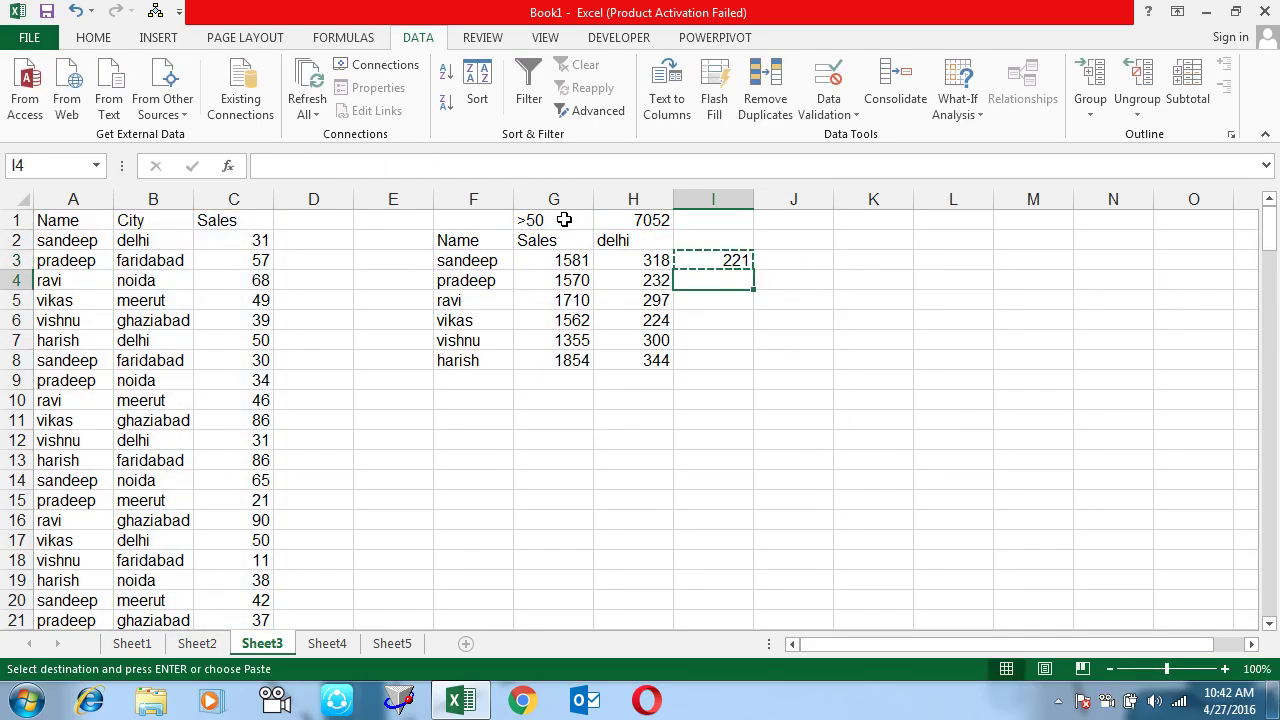
{"action": "key", "text": "shift+Down"}
{"action": "key", "text": "shift+Down"}
{"action": "key", "text": "shift+Down"}
{"action": "key", "text": "shift+Down"}
{"action": "key", "text": "Return"}
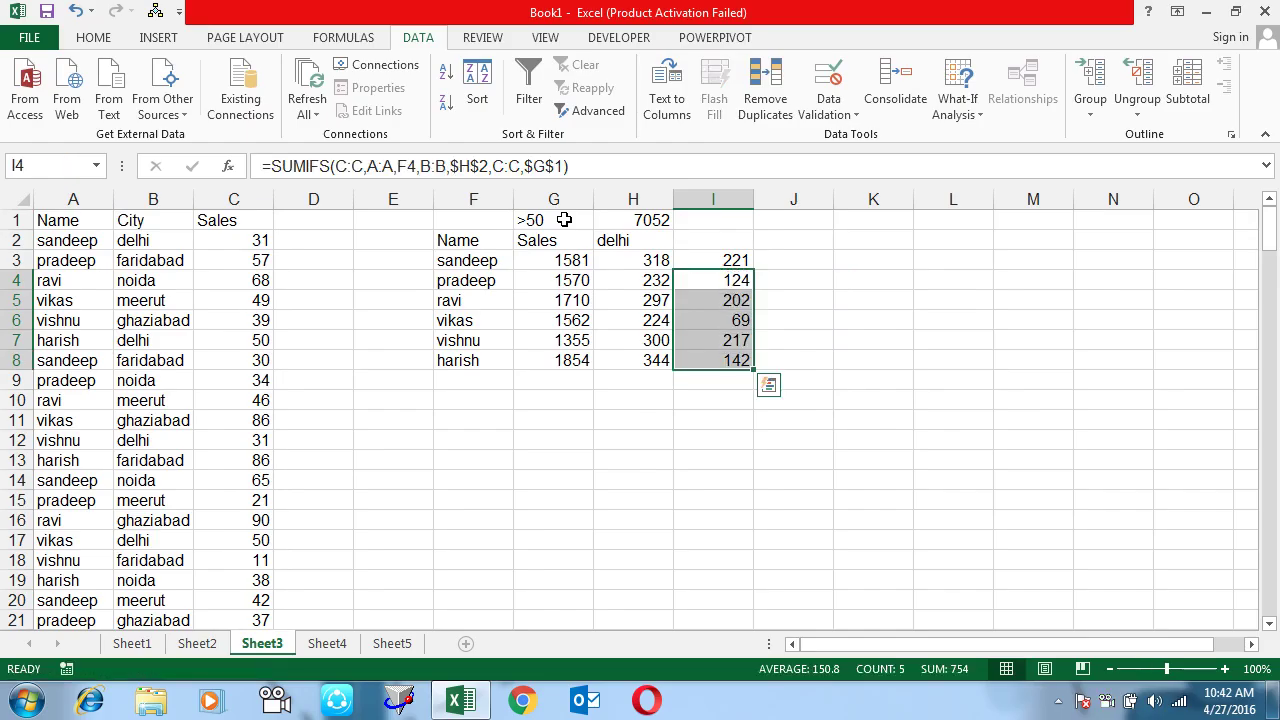
{"action": "key", "text": "Up"}
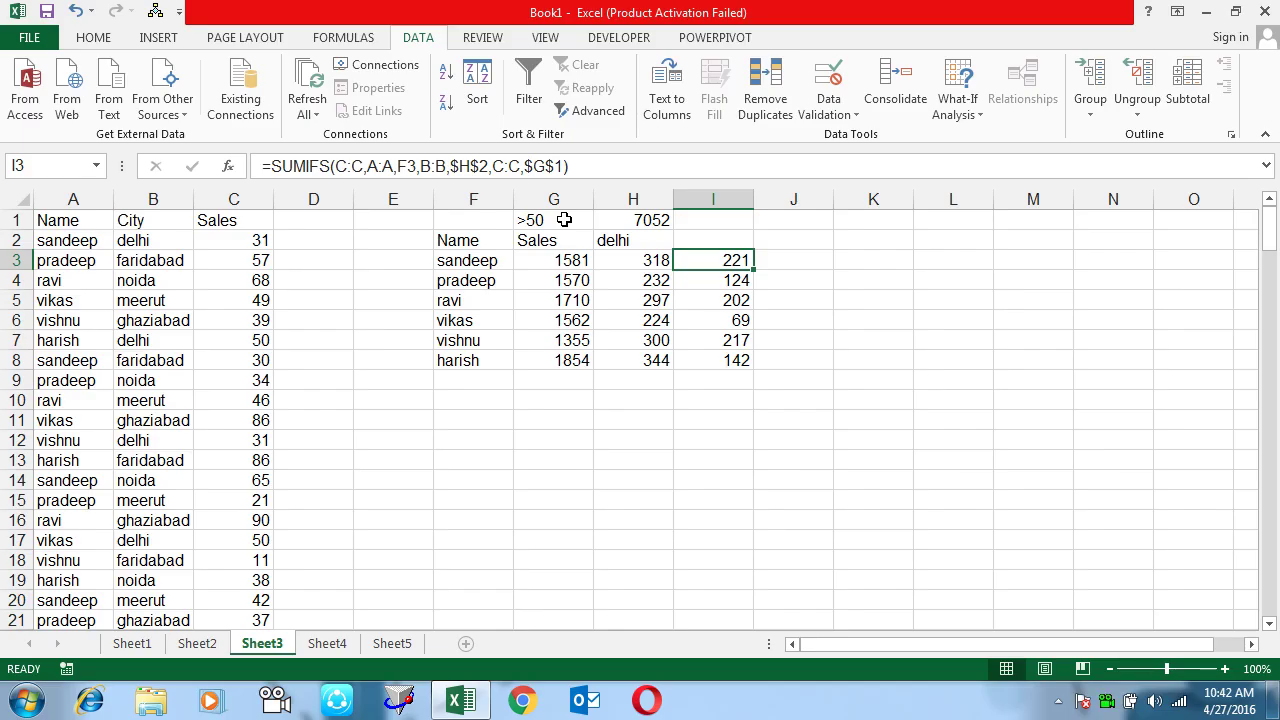
{"action": "key", "text": "Left"}
{"action": "key", "text": "Left"}
{"action": "key", "text": "Left"}
Copy the summary table F2:H8 to F11.
{"action": "key", "text": "Up"}
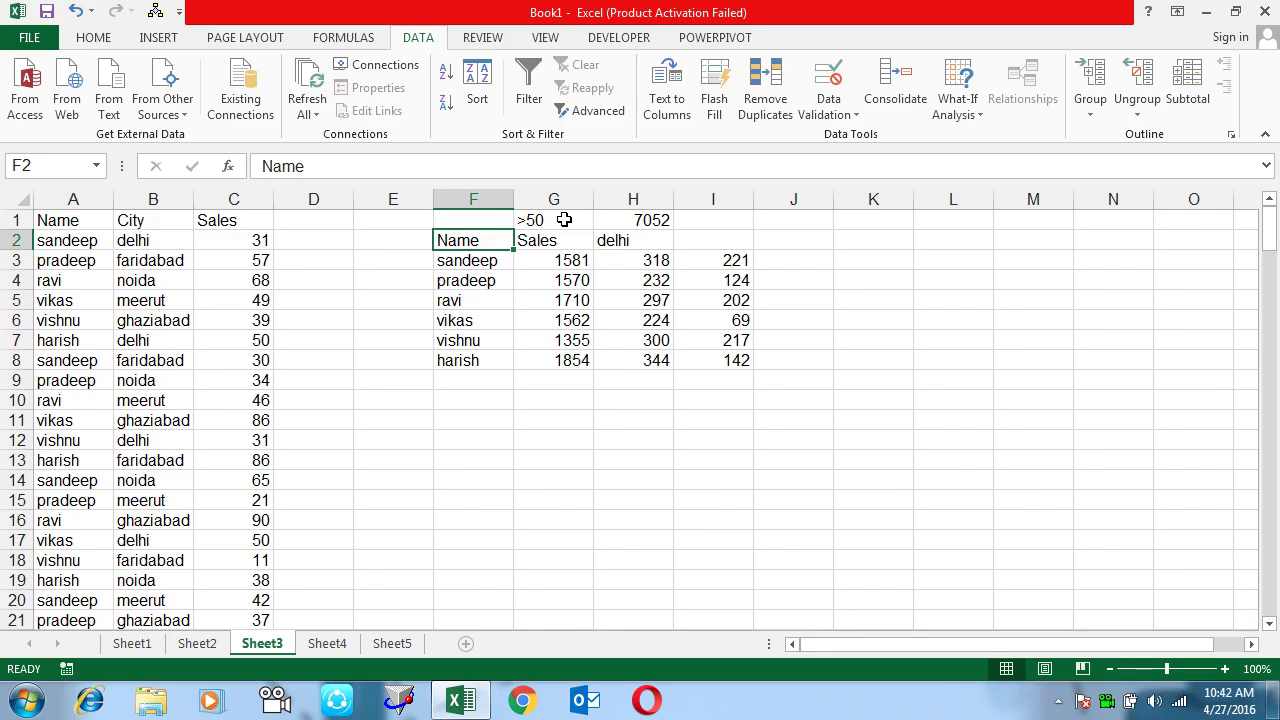
{"action": "key", "text": "shift+Right"}
{"action": "key", "text": "shift+Right"}
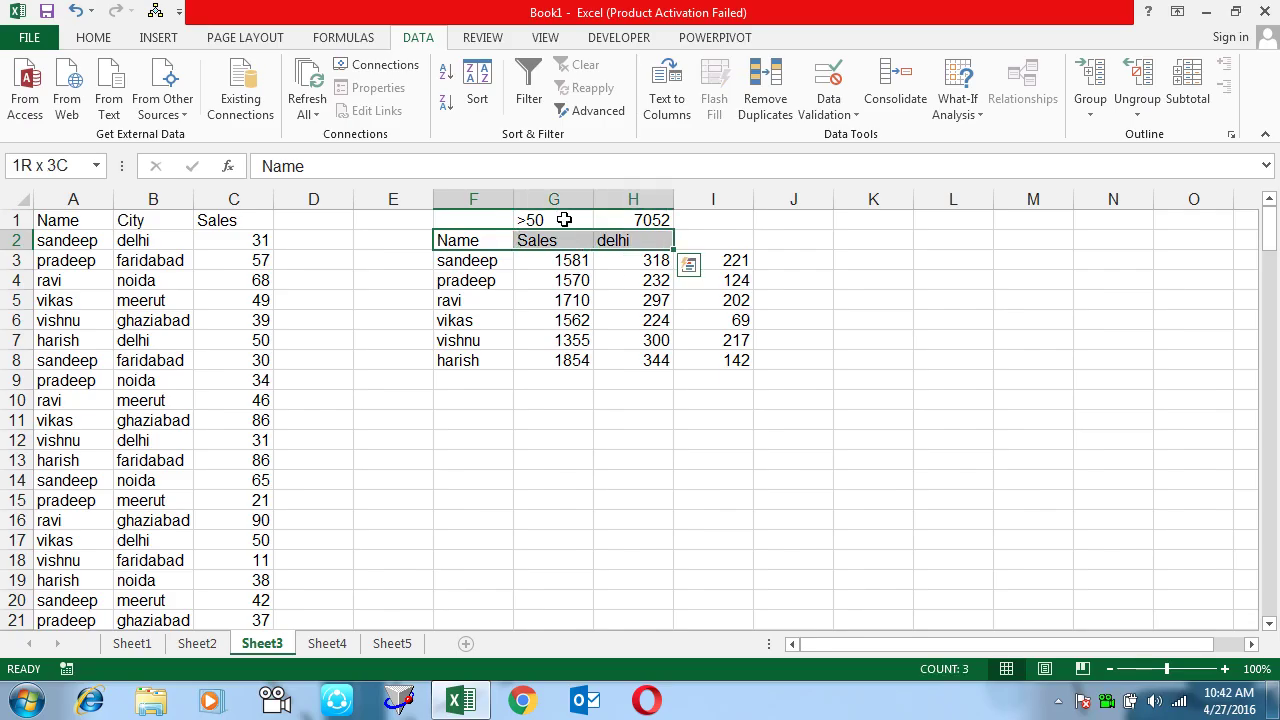
{"action": "key", "text": "shift+Down"}
{"action": "key", "text": "shift+Down"}
{"action": "key", "text": "shift+Down"}
{"action": "key", "text": "shift+Down"}
{"action": "key", "text": "shift+Down"}
{"action": "key", "text": "shift+Down"}
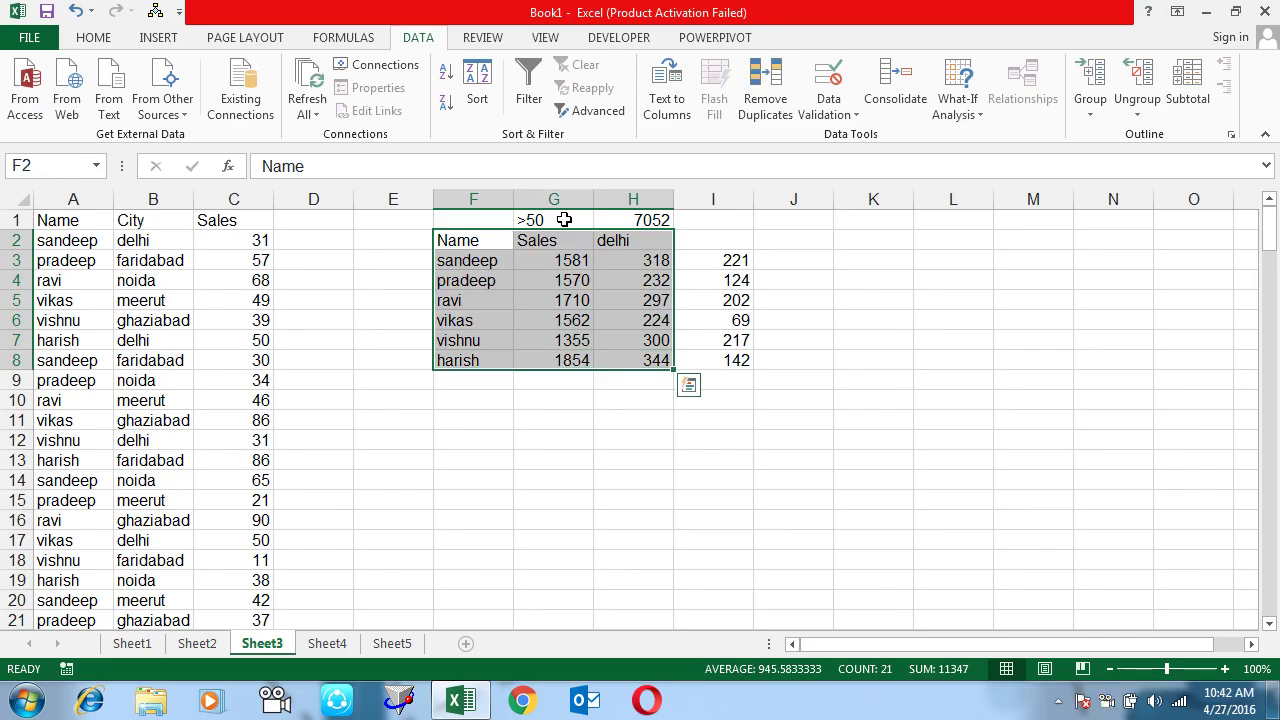
{"action": "key", "text": "ctrl+c"}
{"action": "key", "text": "Down"}
Clear the copied values in G12:H17, leaving headings and names.
{"action": "key", "text": "Down"}
{"action": "key", "text": "Down"}
{"action": "key", "text": "Down"}
{"action": "key", "text": "Down"}
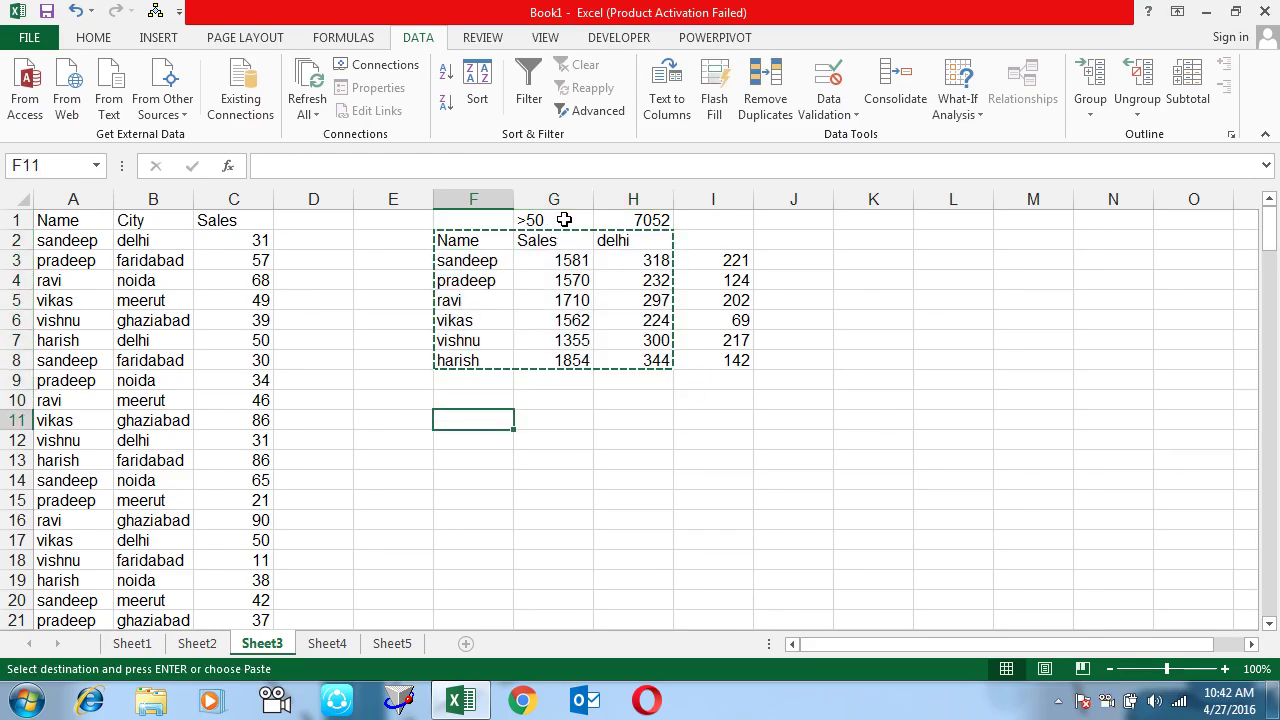
{"action": "key", "text": "ctrl+v"}
{"action": "key", "text": "Escape"}
{"action": "key", "text": "Right"}
{"action": "key", "text": "Right"}
{"action": "key", "text": "Down"}
{"action": "key", "text": "Left"}
{"action": "key", "text": "shift+Right"}
{"action": "key", "text": "shift+Down"}
{"action": "key", "text": "shift+Down"}
{"action": "key", "text": "shift+Down"}
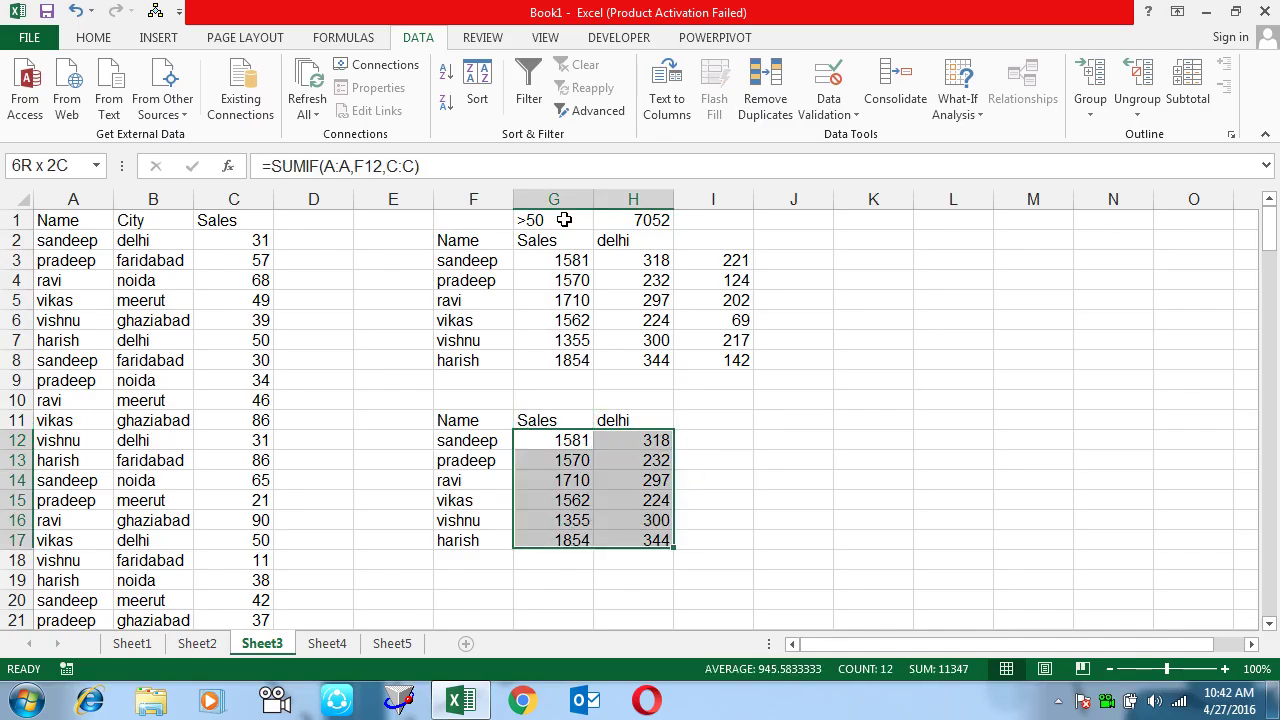
{"action": "key", "text": "Delete"}
{"action": "key", "text": "Up"}
{"action": "key", "text": "Down"}
{"action": "key", "text": "Left"}
{"action": "key", "text": "Right"}
{"action": "key", "text": "Down"}
{"action": "key", "text": "Down"}
{"action": "key", "text": "Down"}
{"action": "key", "text": "Down"}
{"action": "key", "text": "Down"}
{"action": "key", "text": "Up"}
{"action": "key", "text": "Up"}
{"action": "key", "text": "Up"}
{"action": "key", "text": "Up"}
{"action": "key", "text": "Up"}
{"action": "key", "text": "Up"}
{"action": "key", "text": "Up"}
{"action": "key", "text": "Down"}
{"action": "key", "text": "Down"}
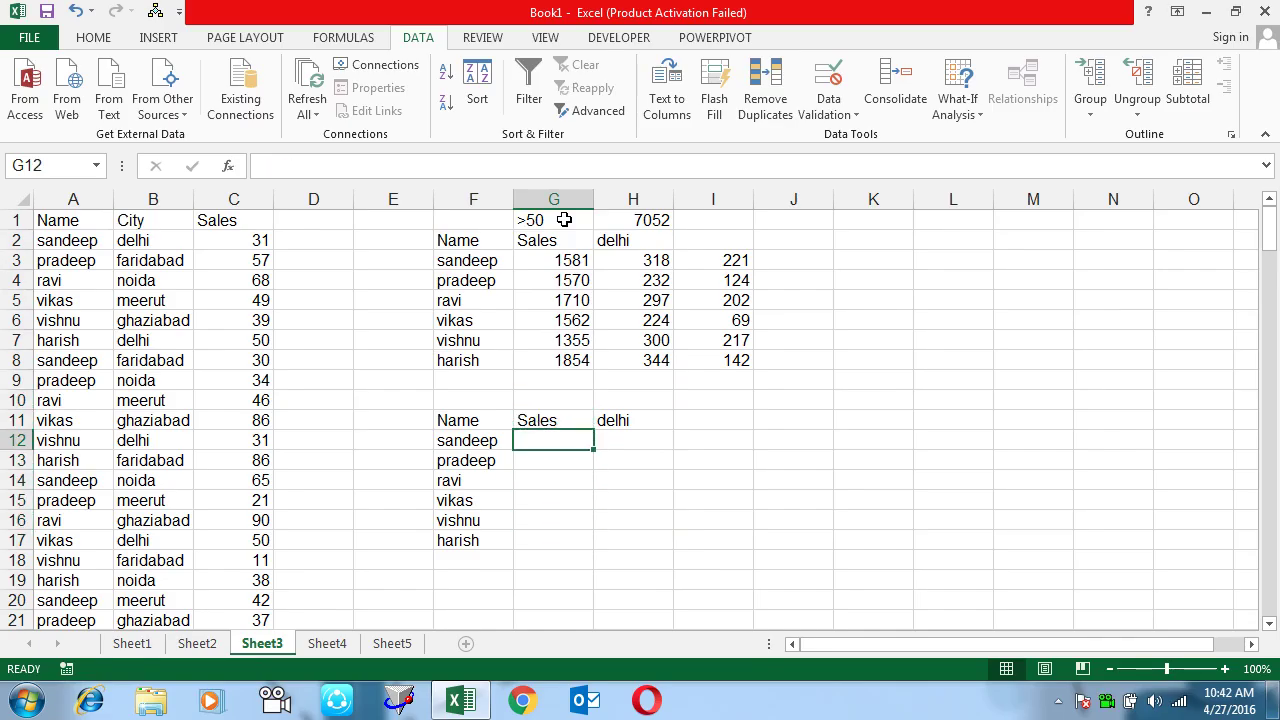
Enter =COUNTIF(A:A,F12) in G12, showing 32.
{"action": "type", "text": "=cou"}
{"action": "type", "text": "n"}
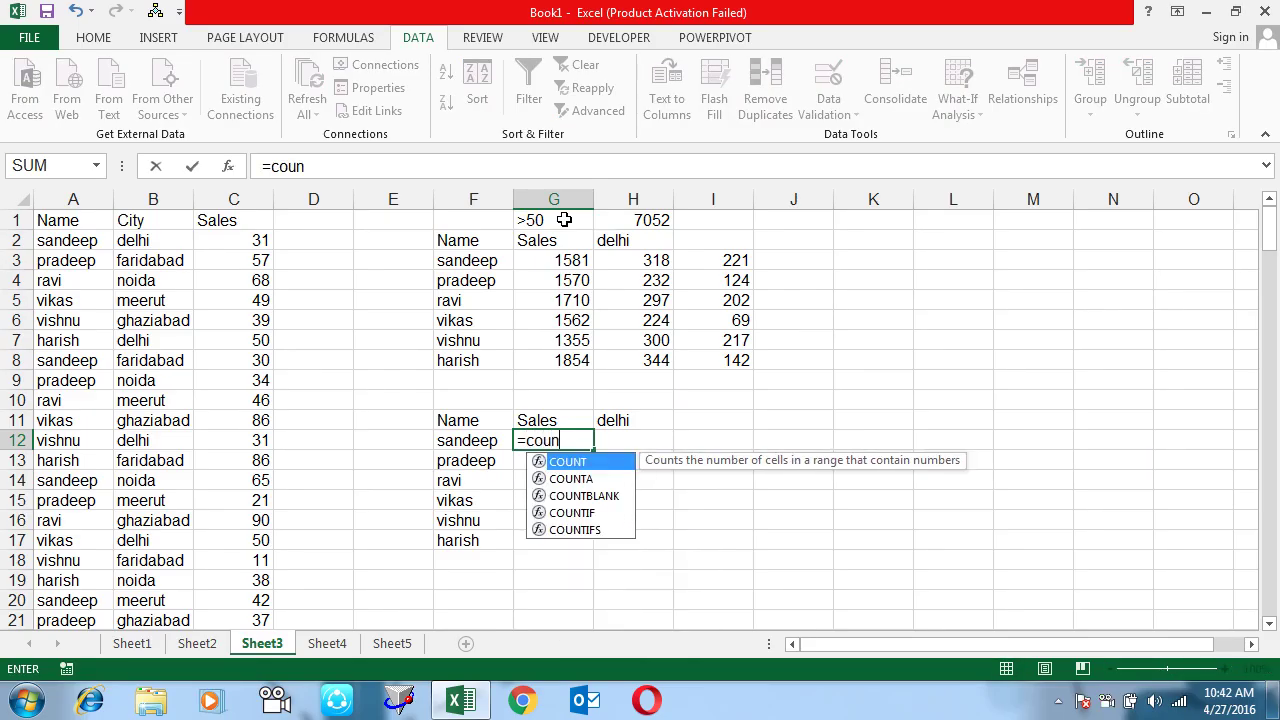
{"action": "type", "text": "tif"}
{"action": "key", "text": "Tab"}
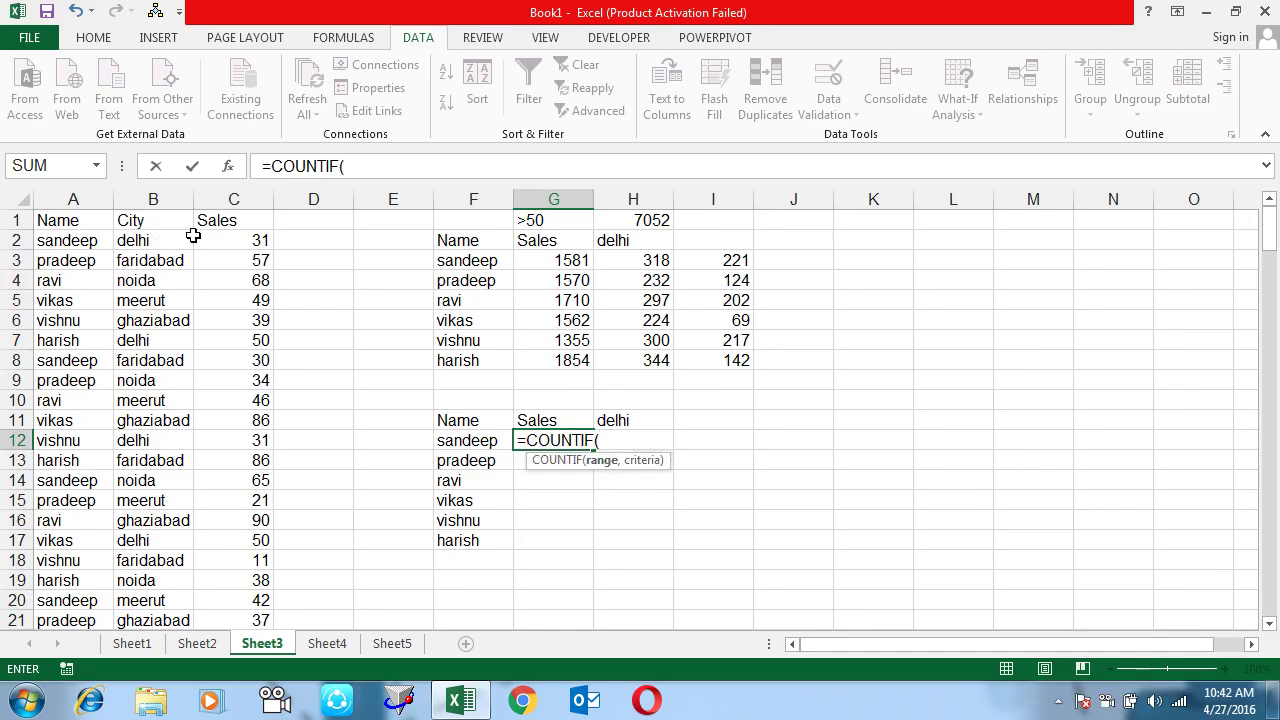
{"action": "left_click", "coordinate": [95, 202]}
{"action": "type", "text": ","}
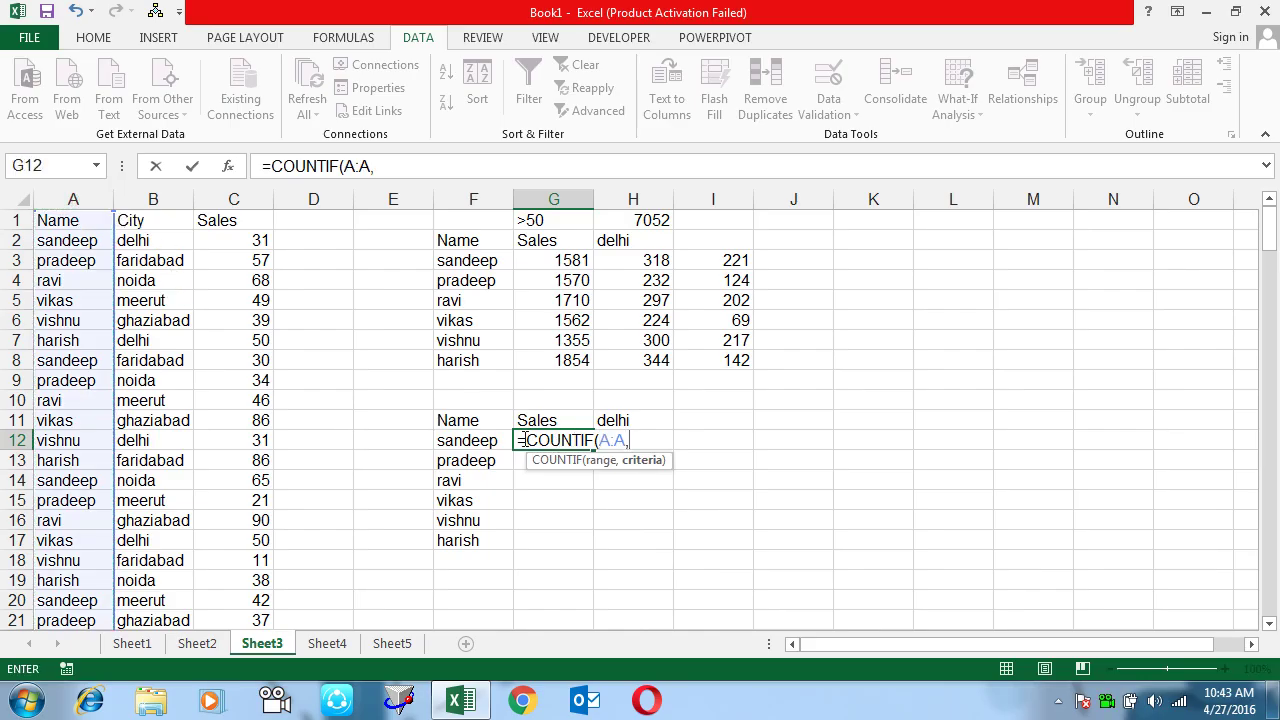
{"action": "left_click", "coordinate": [470, 438]}
{"action": "key", "text": "Return"}
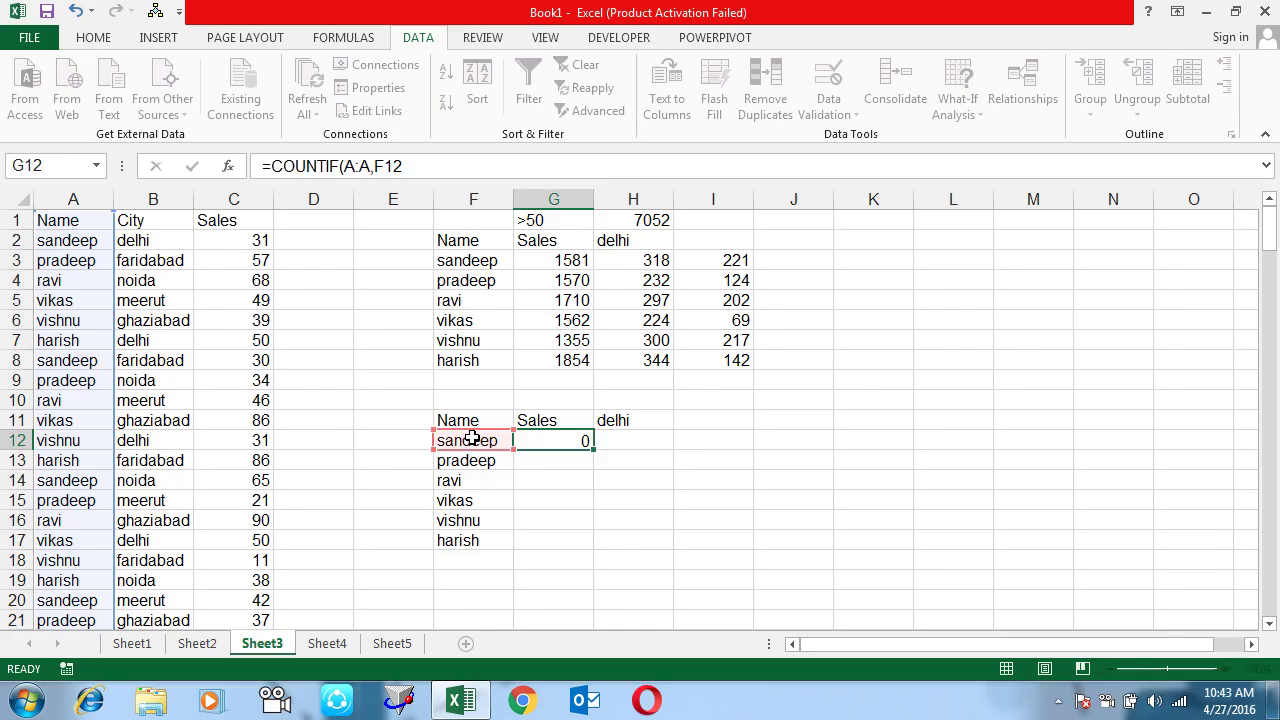
Fill the COUNTIF formula down through G17.
{"action": "key", "text": "ctrl+d"}
{"action": "key", "text": "Down"}
{"action": "key", "text": "ctrl+d"}
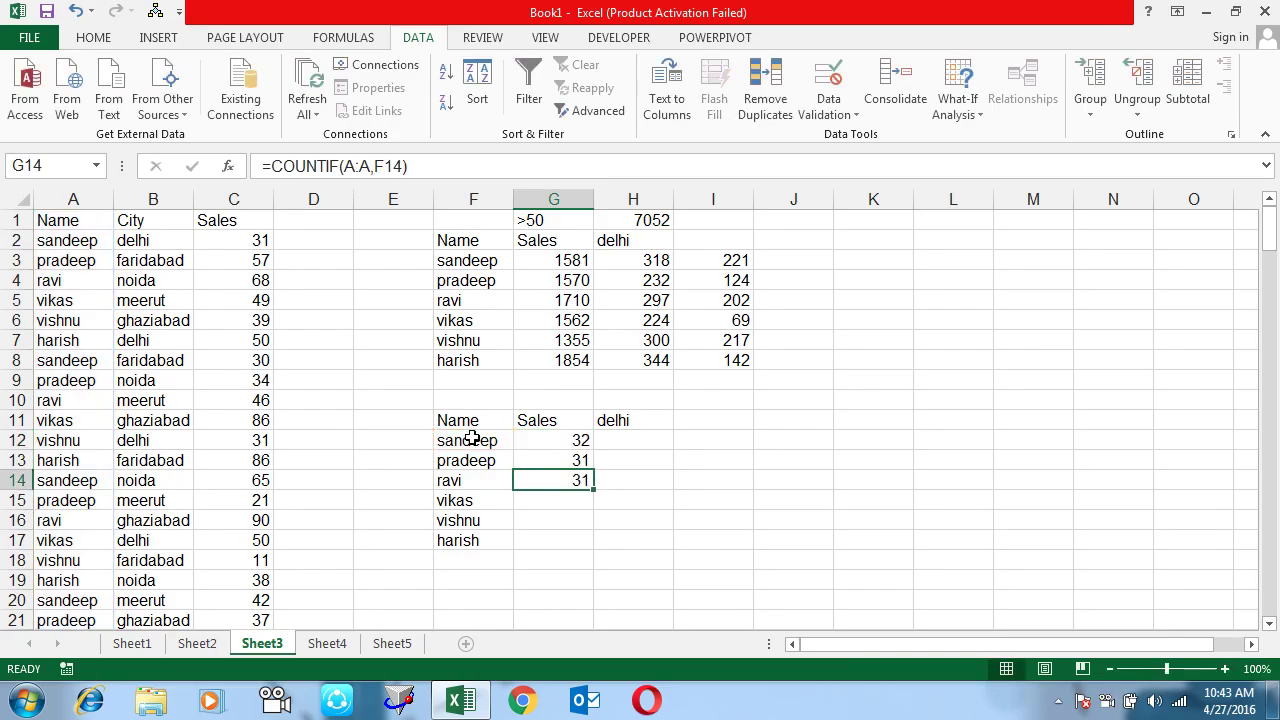
{"action": "key", "text": "Down"}
{"action": "key", "text": "ctrl+d"}
{"action": "key", "text": "Down"}
{"action": "key", "text": "ctrl+d"}
{"action": "key", "text": "Down"}
{"action": "key", "text": "ctrl+d"}
{"action": "key", "text": "Down"}
{"action": "key", "text": "Up"}
{"action": "key", "text": "Up"}
{"action": "key", "text": "Up"}
{"action": "key", "text": "Up"}
{"action": "key", "text": "Up"}
{"action": "key", "text": "Up"}
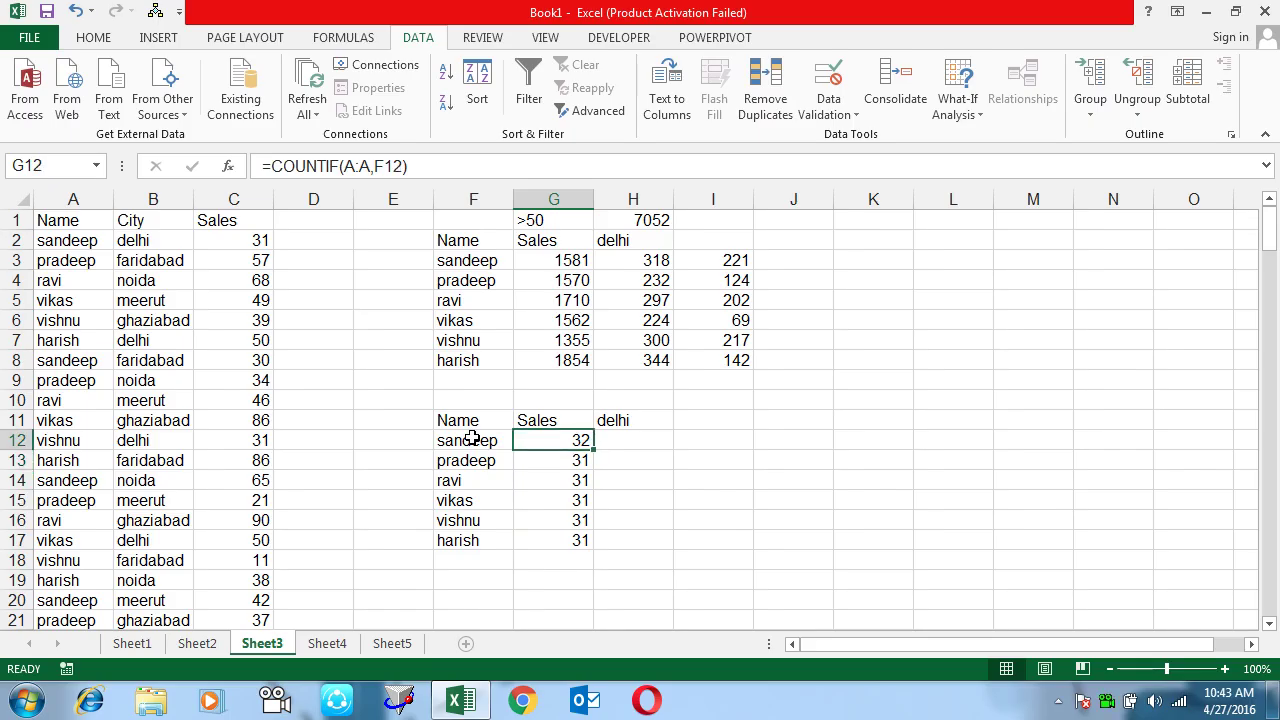
Copy G12's COUNTIF formula text for reuse.
{"action": "key", "text": "F2"}
{"action": "key", "text": "Left"}
{"action": "key", "text": "Left"}
{"action": "key", "text": "Left"}
{"action": "key", "text": "Left"}
{"action": "key", "text": "shift+Home"}
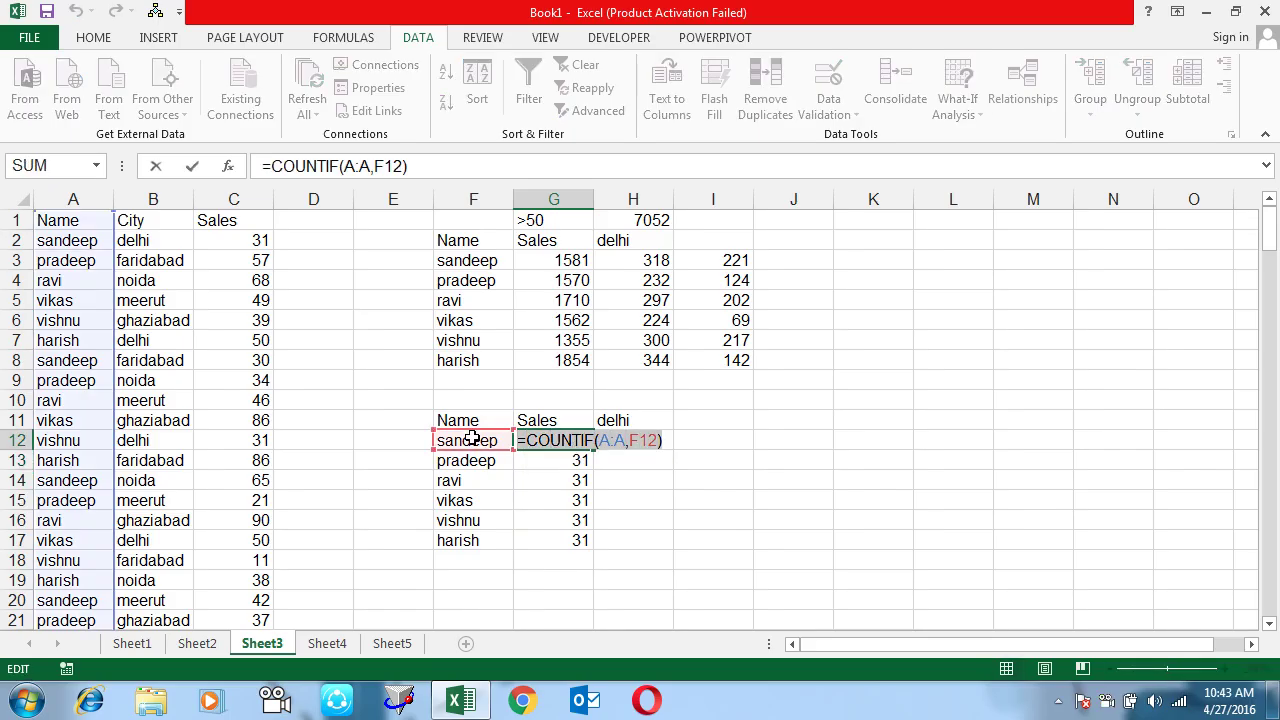
{"action": "key", "text": "ctrl+Return"}
{"action": "key", "text": "Right"}
Turn the pasted formula into =COUNTIFS(A:A,F12,B:B,$H$11) in H12, showing 7.
{"action": "key", "text": "F2"}
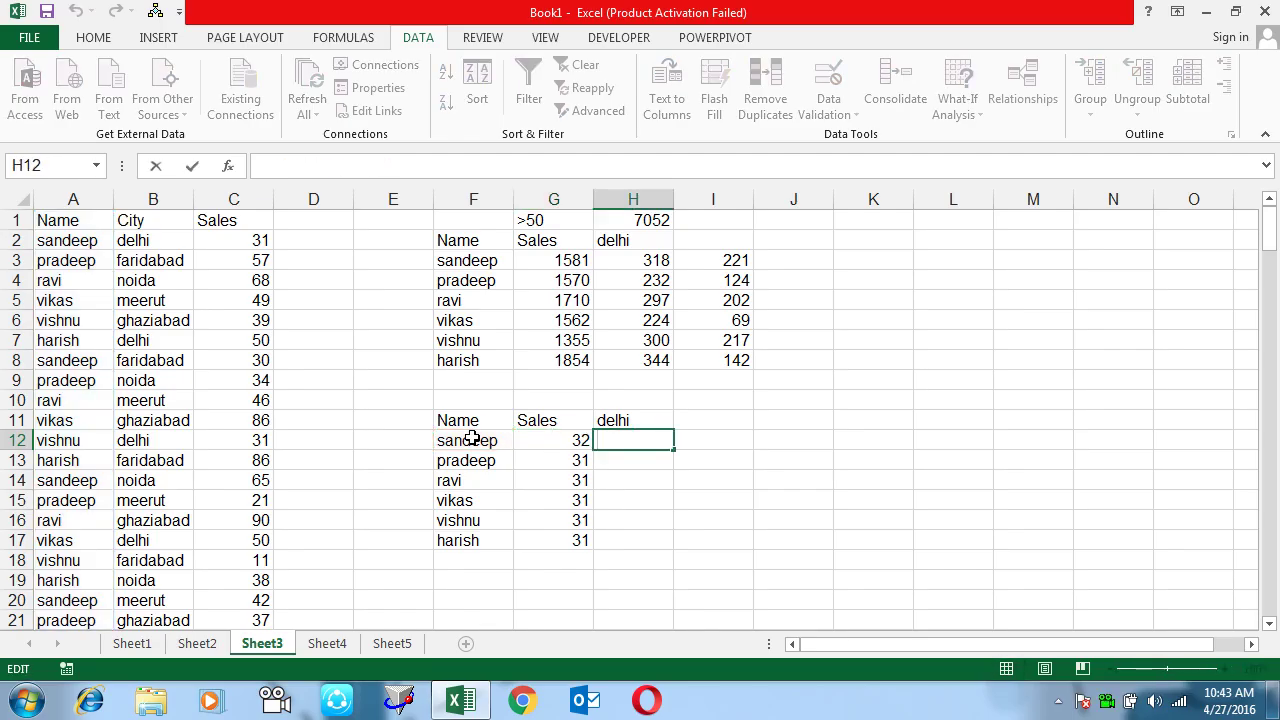
{"action": "key", "text": "ctrl+v"}
{"action": "key", "text": "Home"}
{"action": "key", "text": "Right"}
{"action": "type", "text": "s"}
{"action": "key", "text": "Right"}
{"action": "key", "text": "Right"}
{"action": "key", "text": "Right"}
{"action": "key", "text": "Right"}
{"action": "key", "text": "Right"}
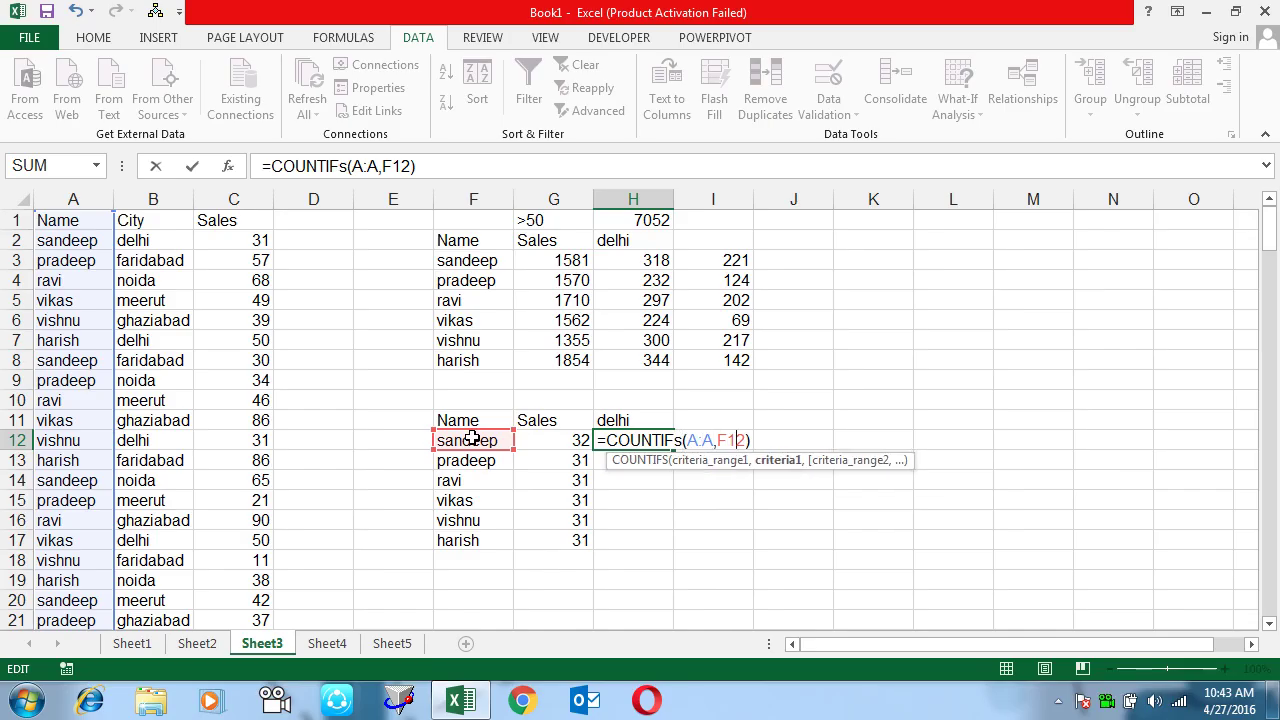
{"action": "type", "text": ","}
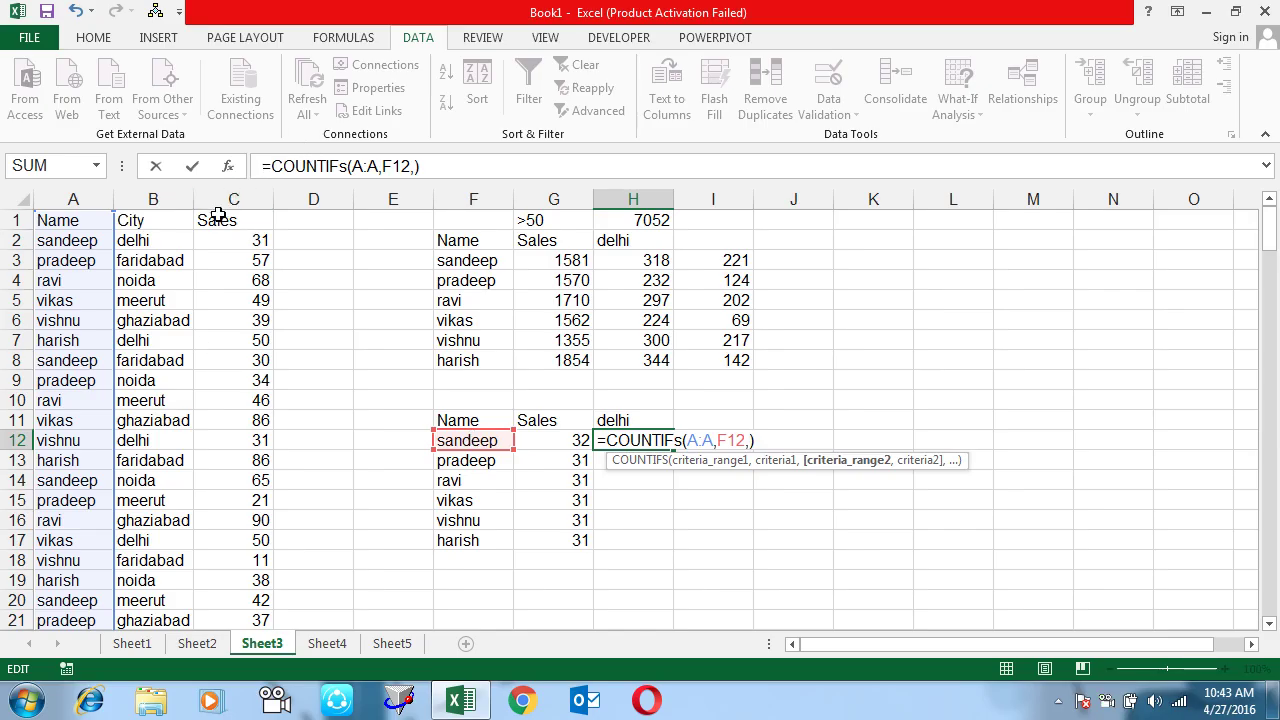
{"action": "left_click", "coordinate": [175, 197]}
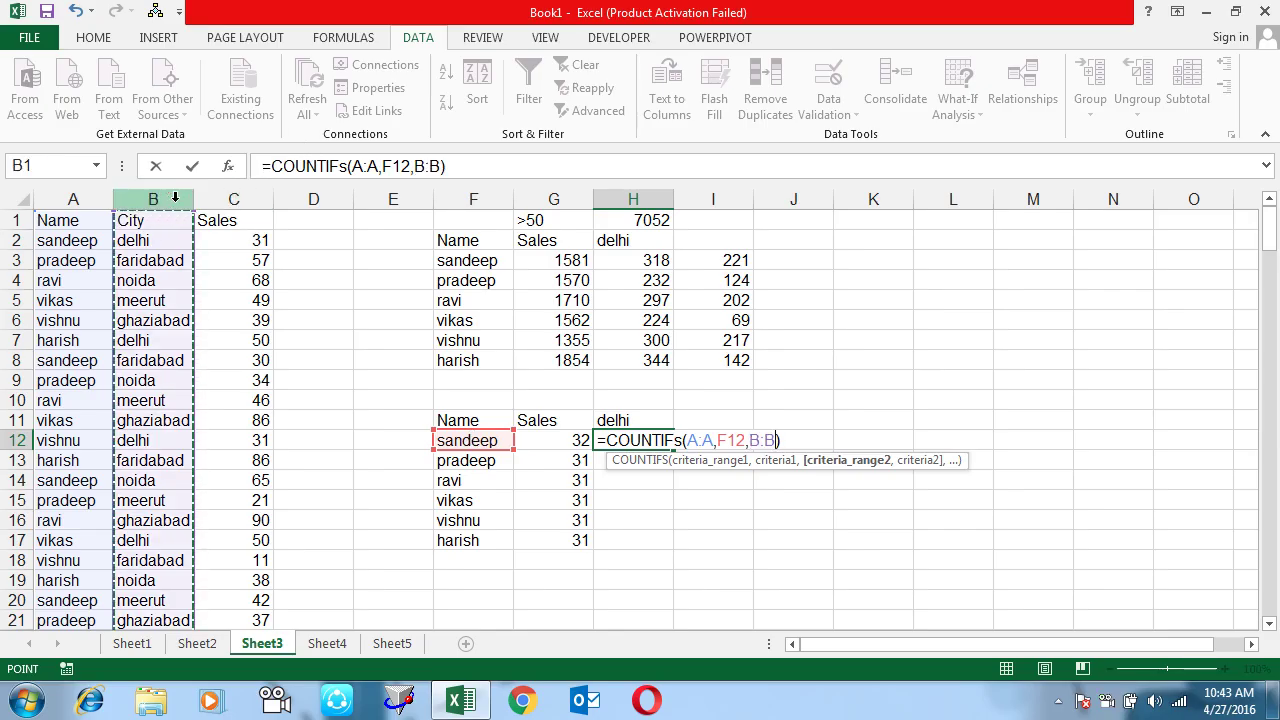
{"action": "type", "text": ","}
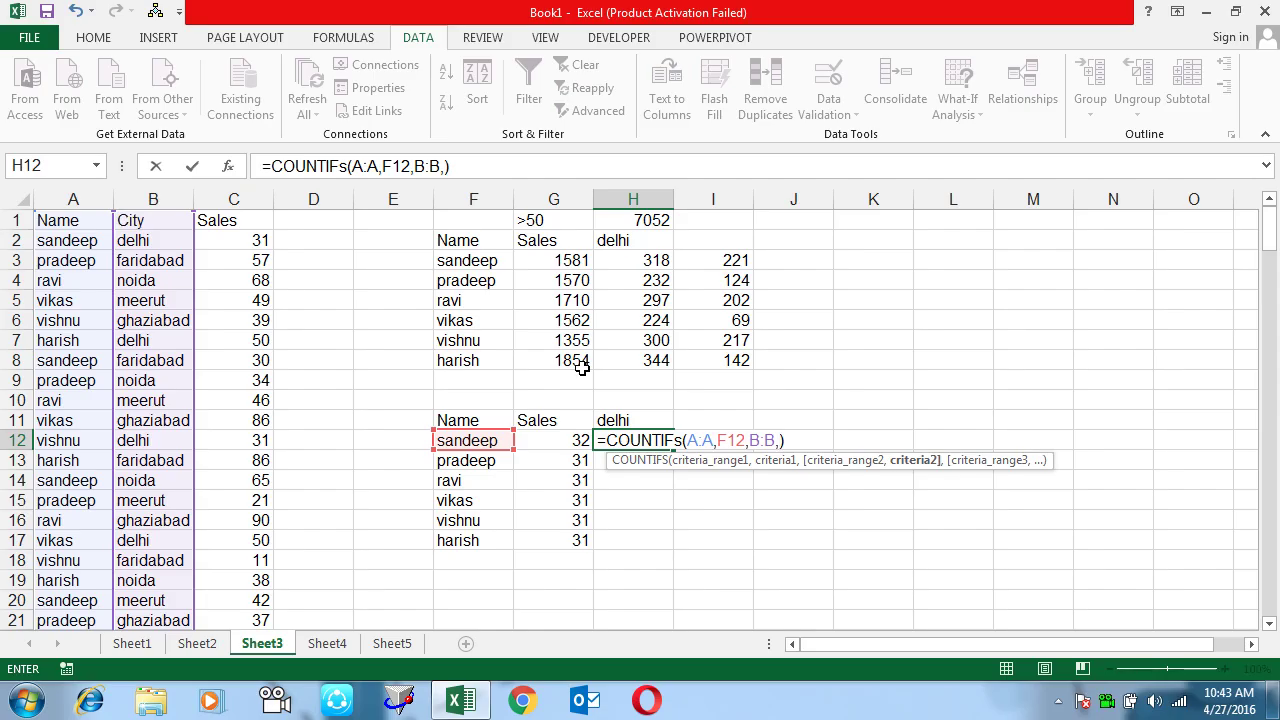
{"action": "left_click", "coordinate": [632, 421]}
{"action": "key", "text": "F4"}
{"action": "key", "text": "Return"}
Copy the H12 COUNTIFS formula into H13:H17 (6, 6, 6, 6, 7).
{"action": "key", "text": "Up"}
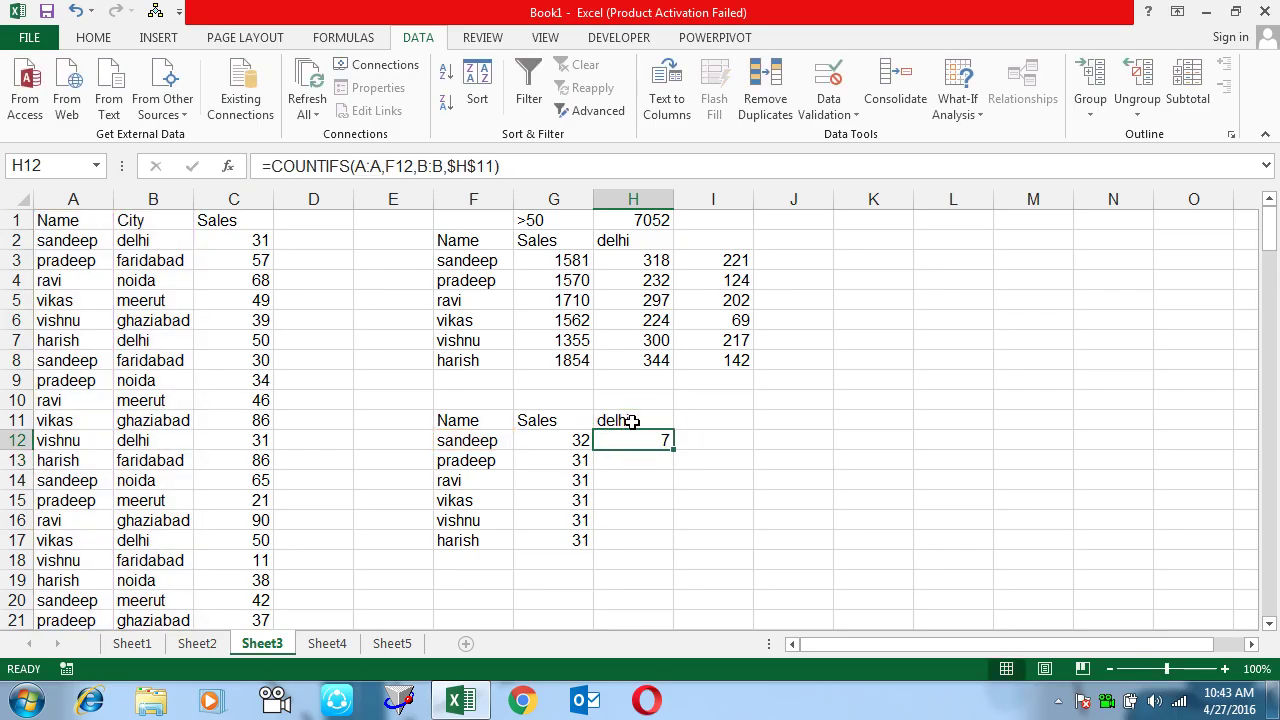
{"action": "key", "text": "ctrl+c"}
{"action": "key", "text": "Down"}
{"action": "key", "text": "shift+Down"}
{"action": "key", "text": "shift+Down"}
{"action": "key", "text": "shift+Down"}
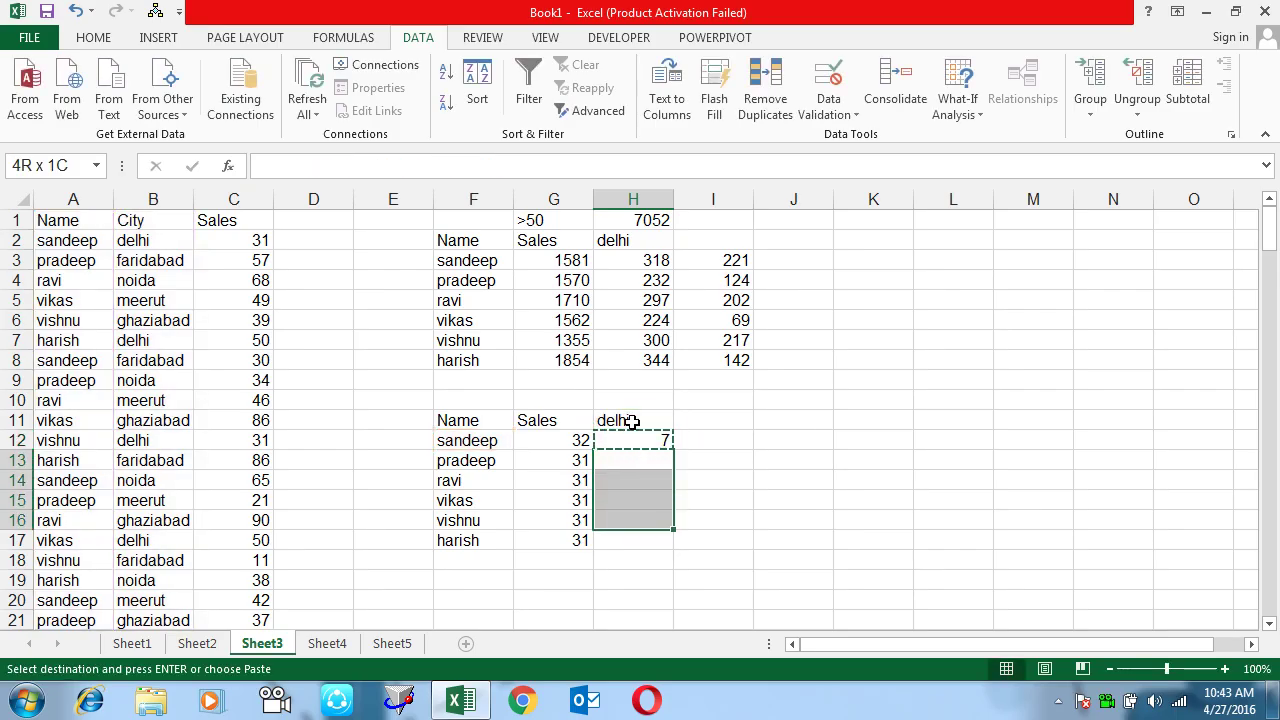
{"action": "key", "text": "shift+Down"}
{"action": "key", "text": "ctrl+v"}
{"action": "key", "text": "Escape"}
{"action": "key", "text": "Up"}
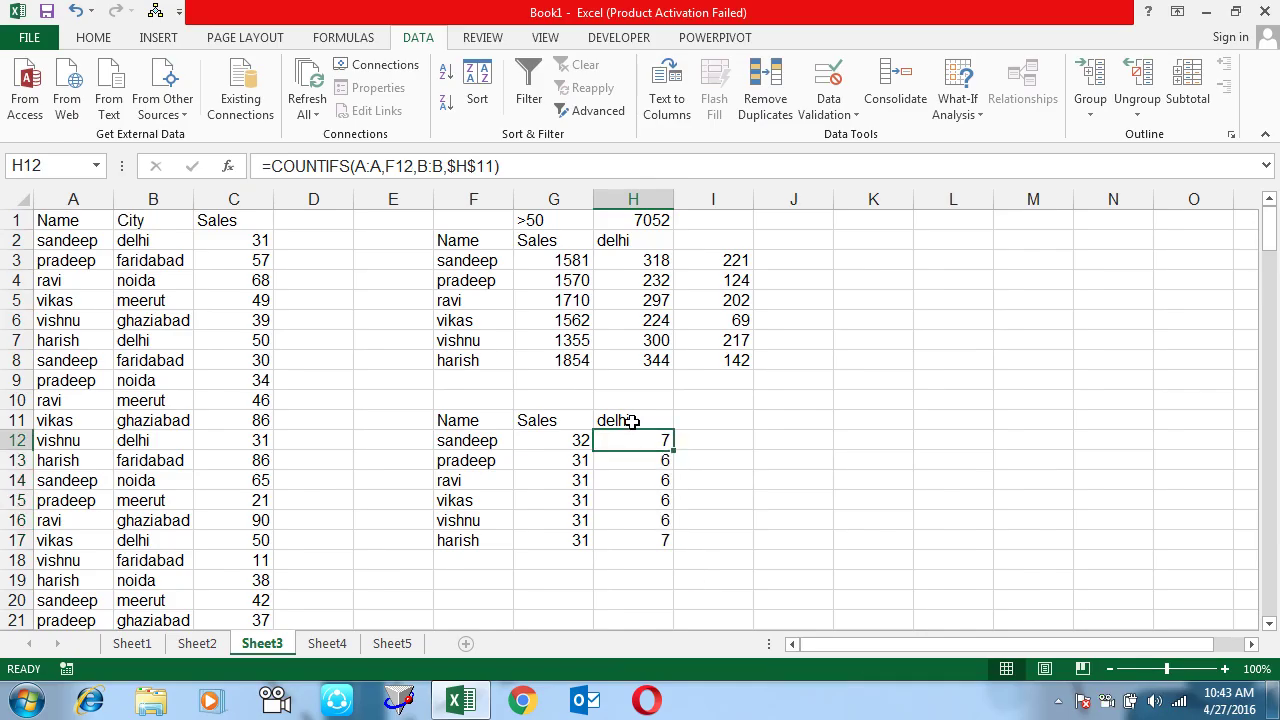
{"action": "key", "text": "Up"}
{"action": "key", "text": "Right"}
Enter the >50 header in I11 and copy H12's COUNTIFS formula into I12.
{"action": "type", "text": ">50"}
{"action": "key", "text": "Return"}
{"action": "key", "text": "Left"}
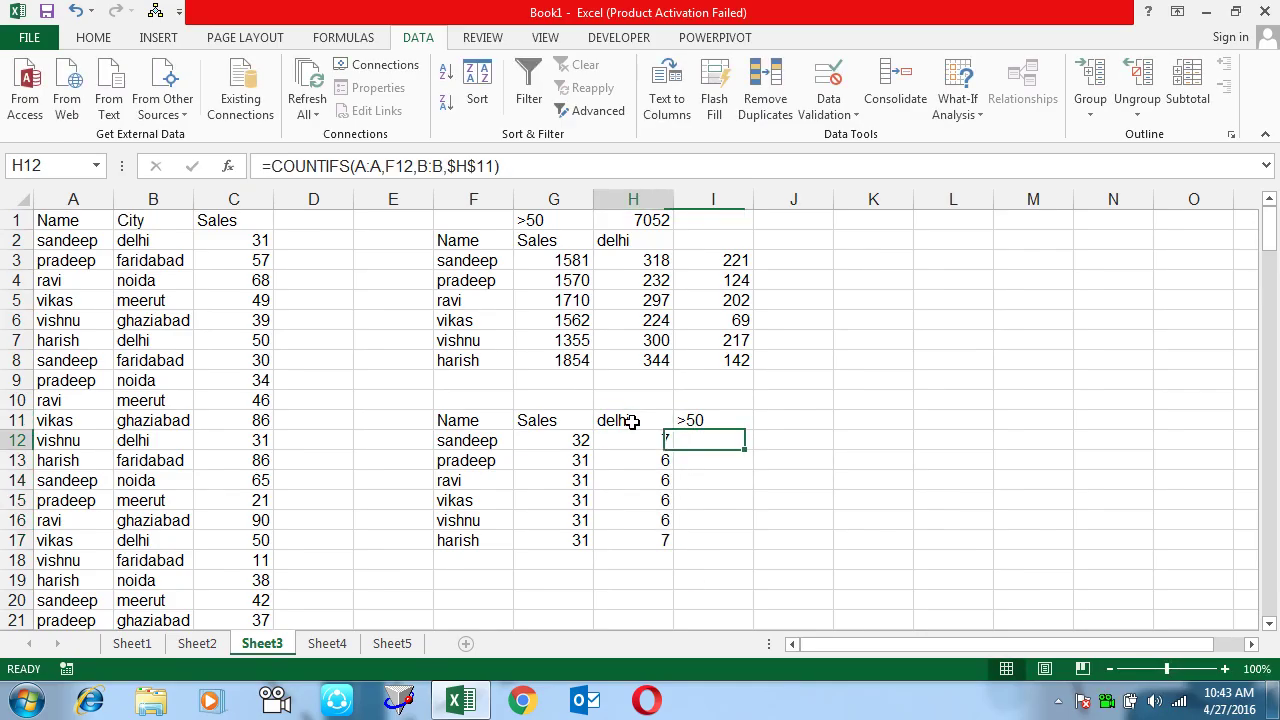
{"action": "key", "text": "F2"}
{"action": "key", "text": "shift+Left"}
{"action": "key", "text": "shift+Left"}
{"action": "key", "text": "shift+Left"}
{"action": "key", "text": "shift+Left"}
{"action": "key", "text": "shift+Left"}
{"action": "key", "text": "shift+Left"}
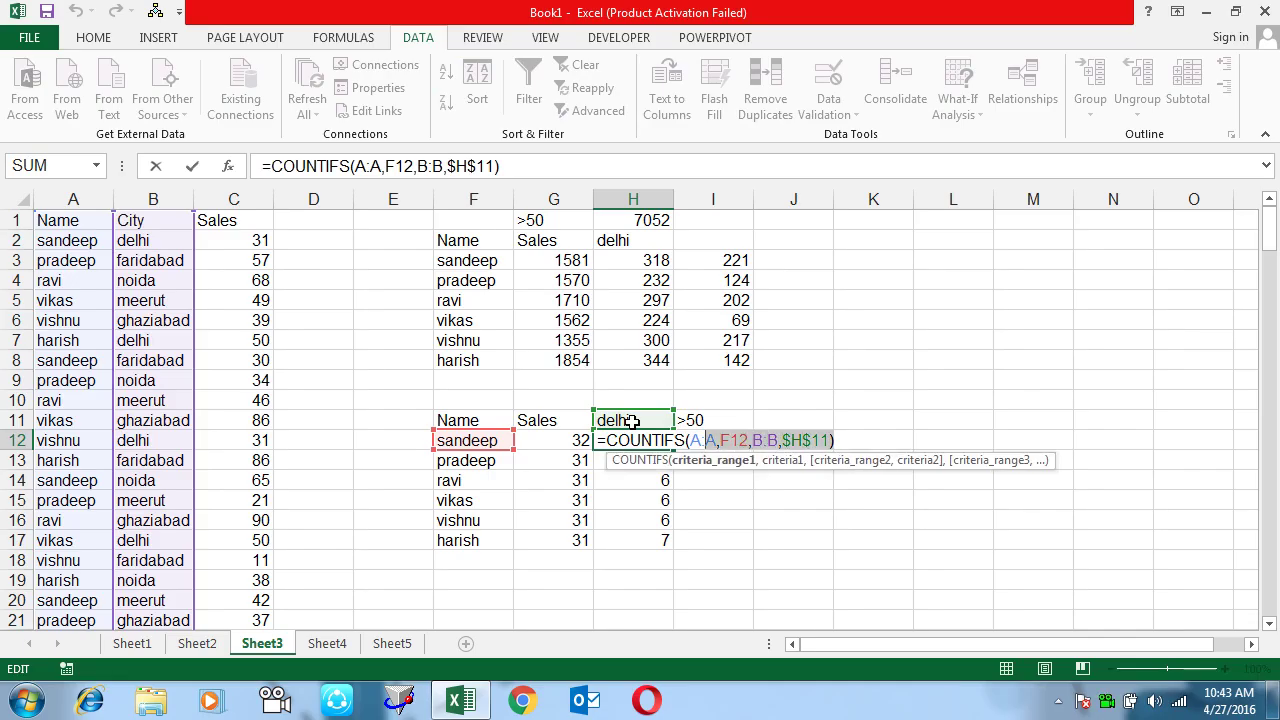
{"action": "key", "text": "shift+Left"}
{"action": "key", "text": "shift+Left"}
{"action": "key", "text": "shift+Left"}
{"action": "key", "text": "Escape"}
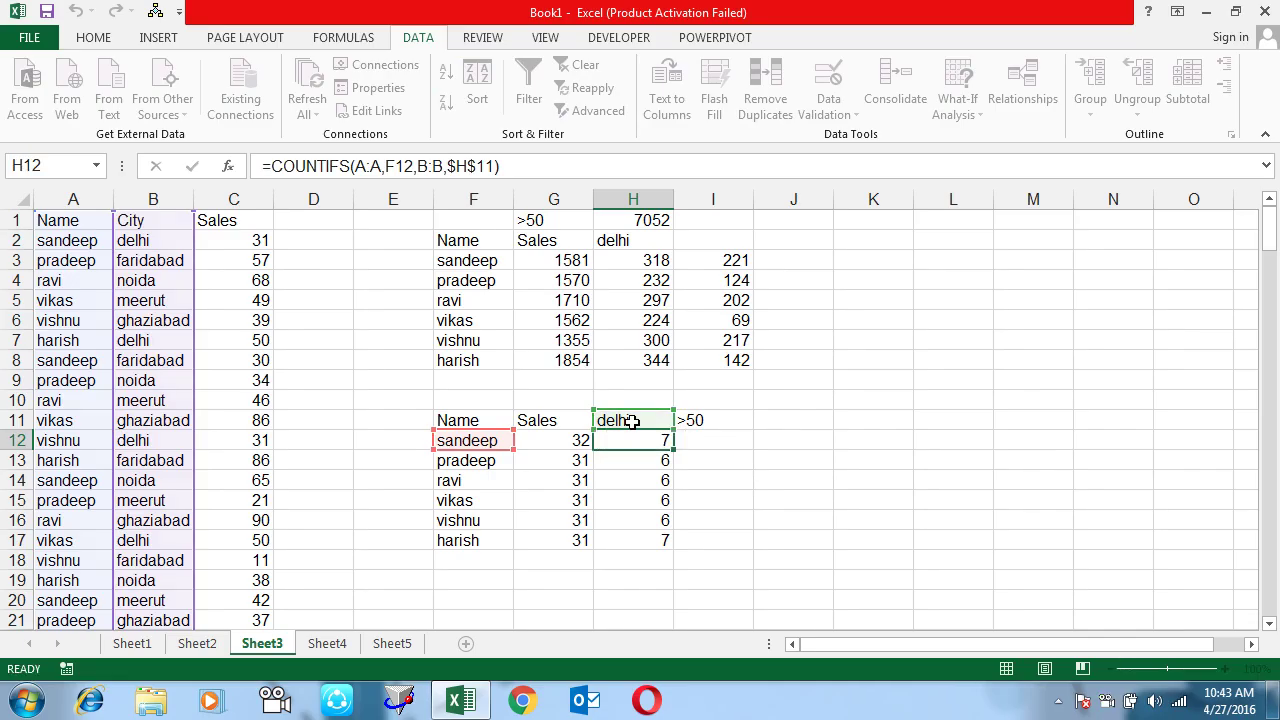
{"action": "key", "text": "Right"}
{"action": "key", "text": "F2"}
{"action": "key", "text": "ctrl+v"}
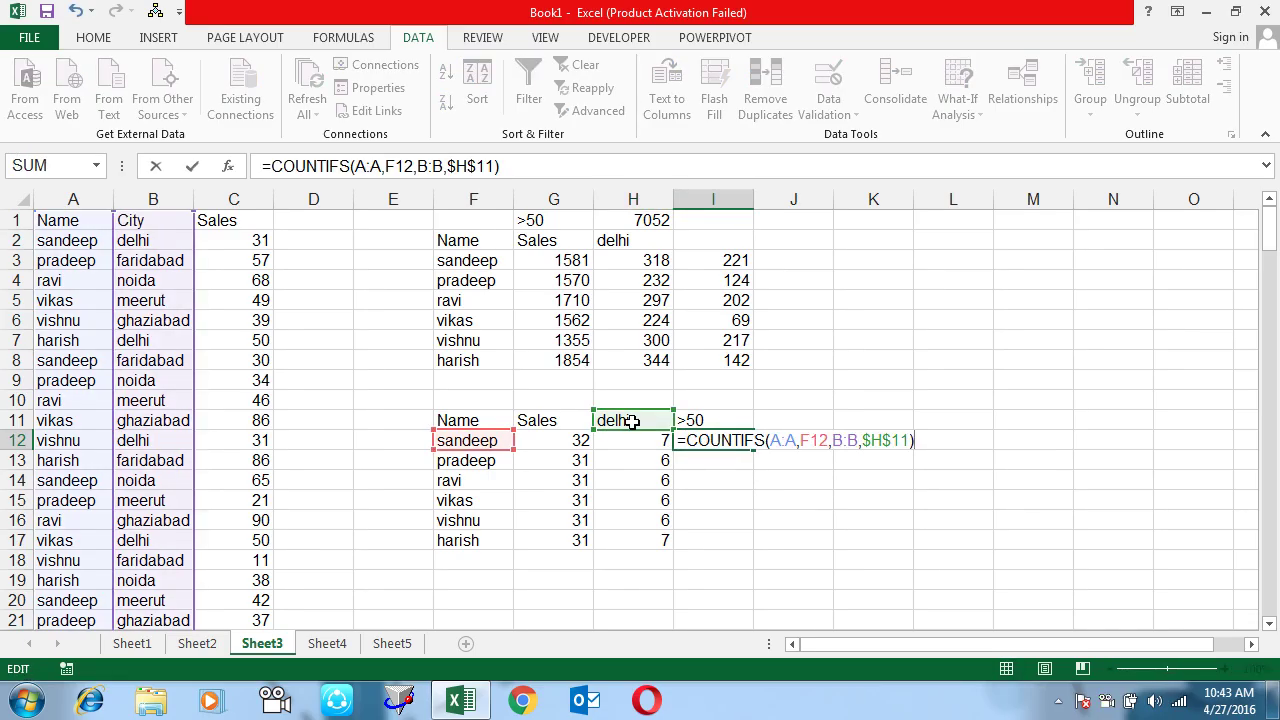
Add the Sales >50 criterion so I12 reads =COUNTIFS(A:A,F12,B:B,$H$11,C:C,$I$11).
{"action": "key", "text": "Left"}
{"action": "key", "text": "Left"}
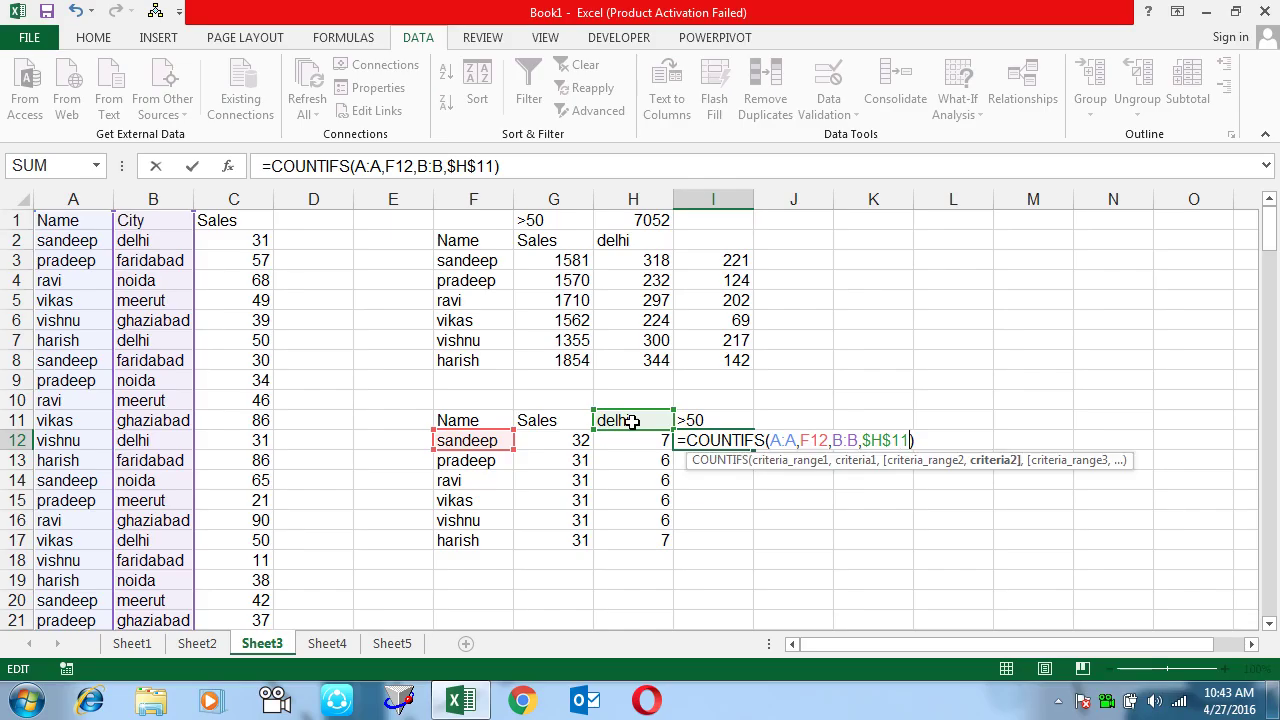
{"action": "type", "text": ","}
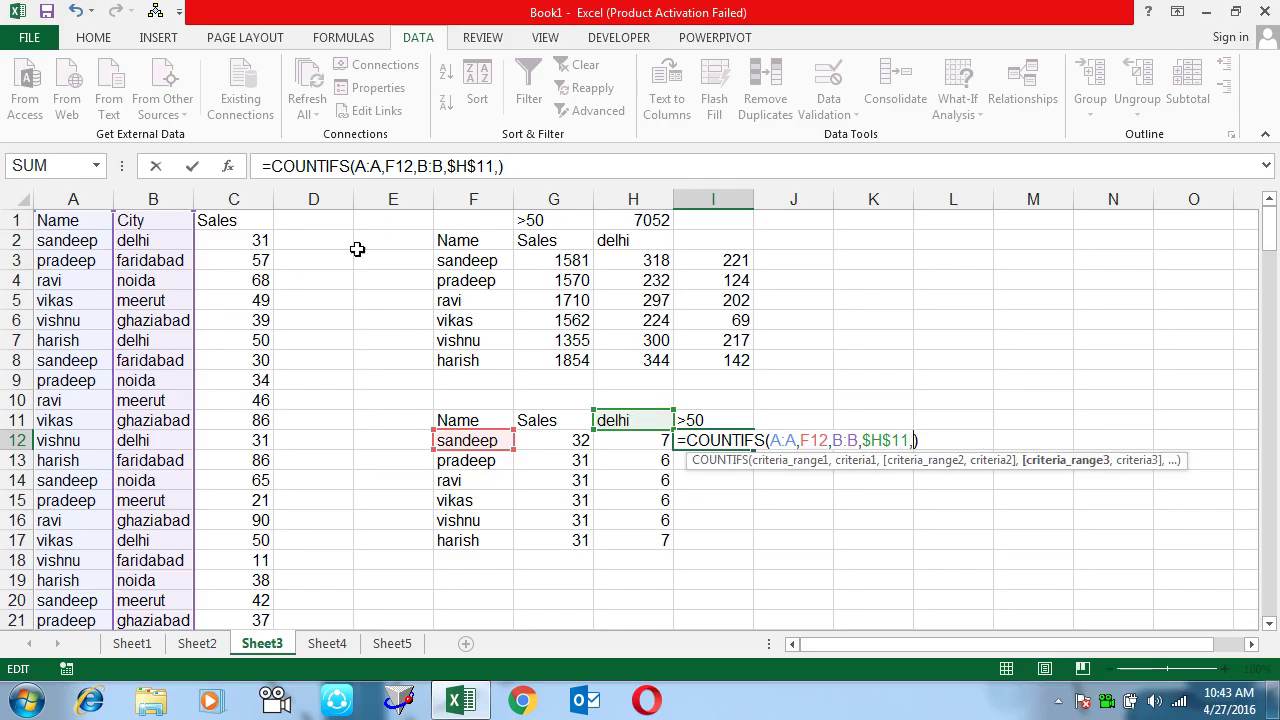
{"action": "left_click", "coordinate": [250, 200]}
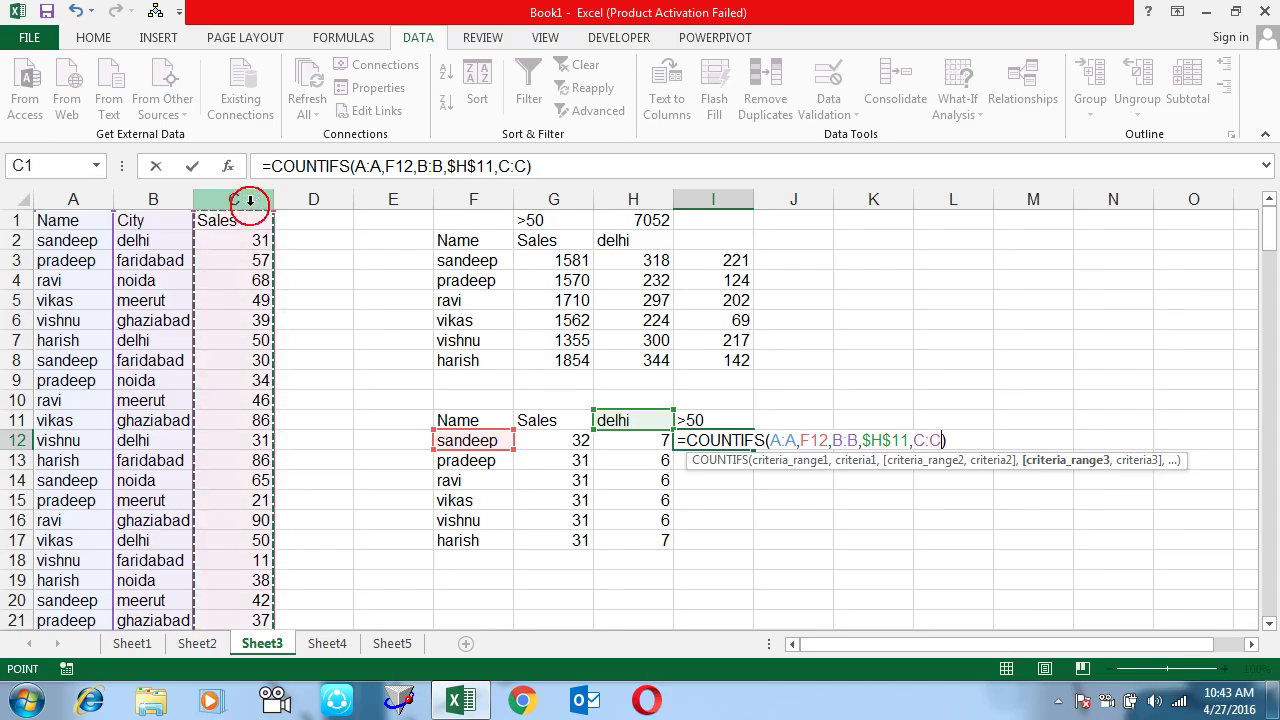
{"action": "type", "text": ","}
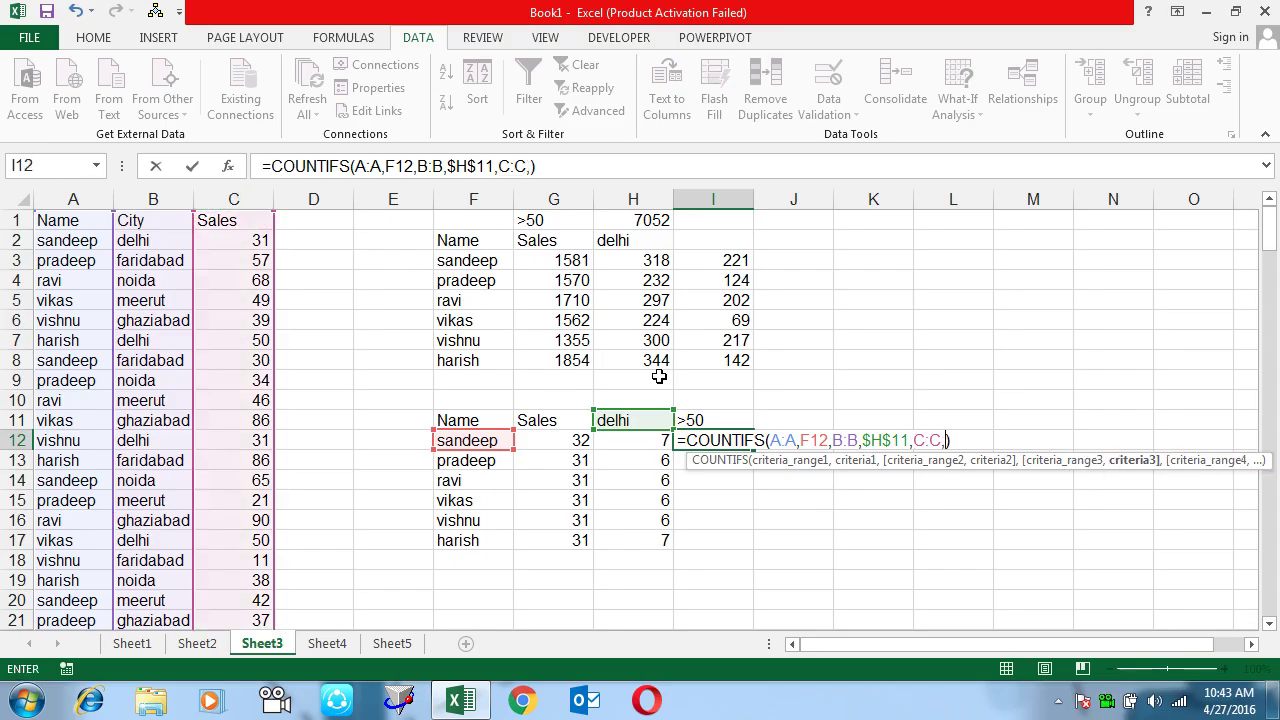
{"action": "left_click", "coordinate": [716, 418]}
{"action": "key", "text": "F4"}
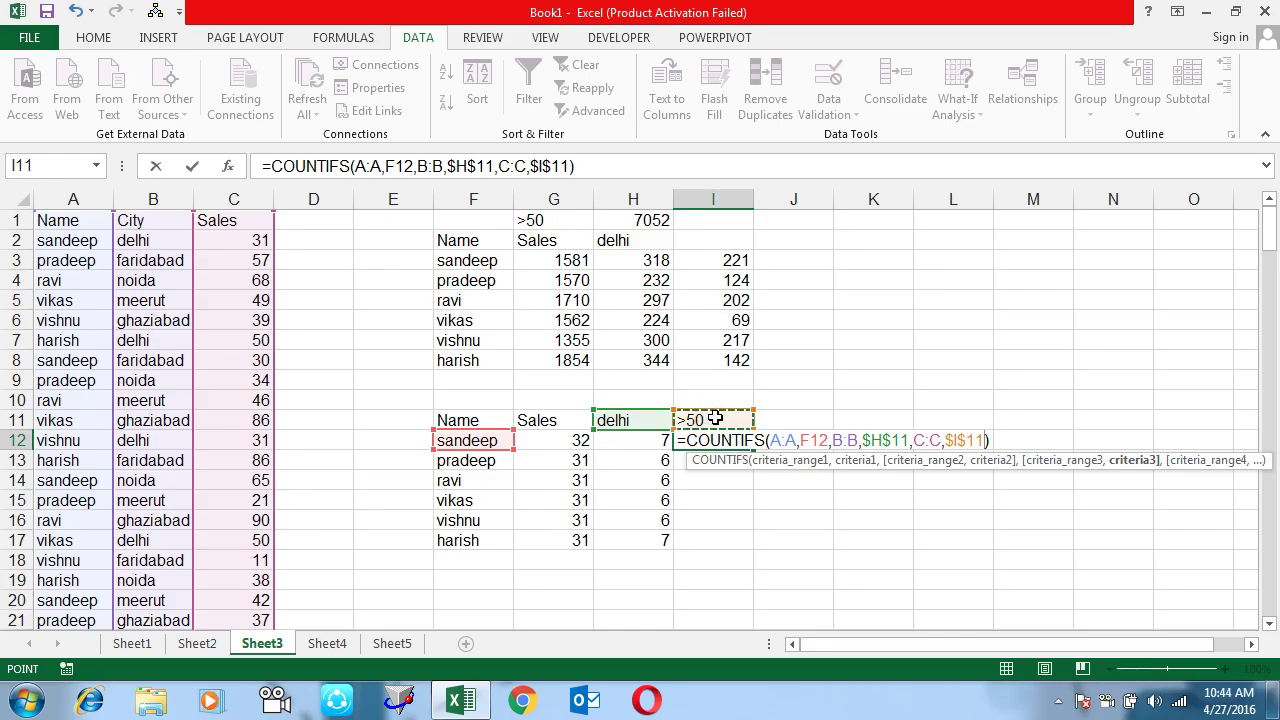
{"action": "key", "text": "Return"}
Copy I12 into I13:I17, giving counts 3, 2, 3, 1, 3, 2.
{"action": "key", "text": "Up"}
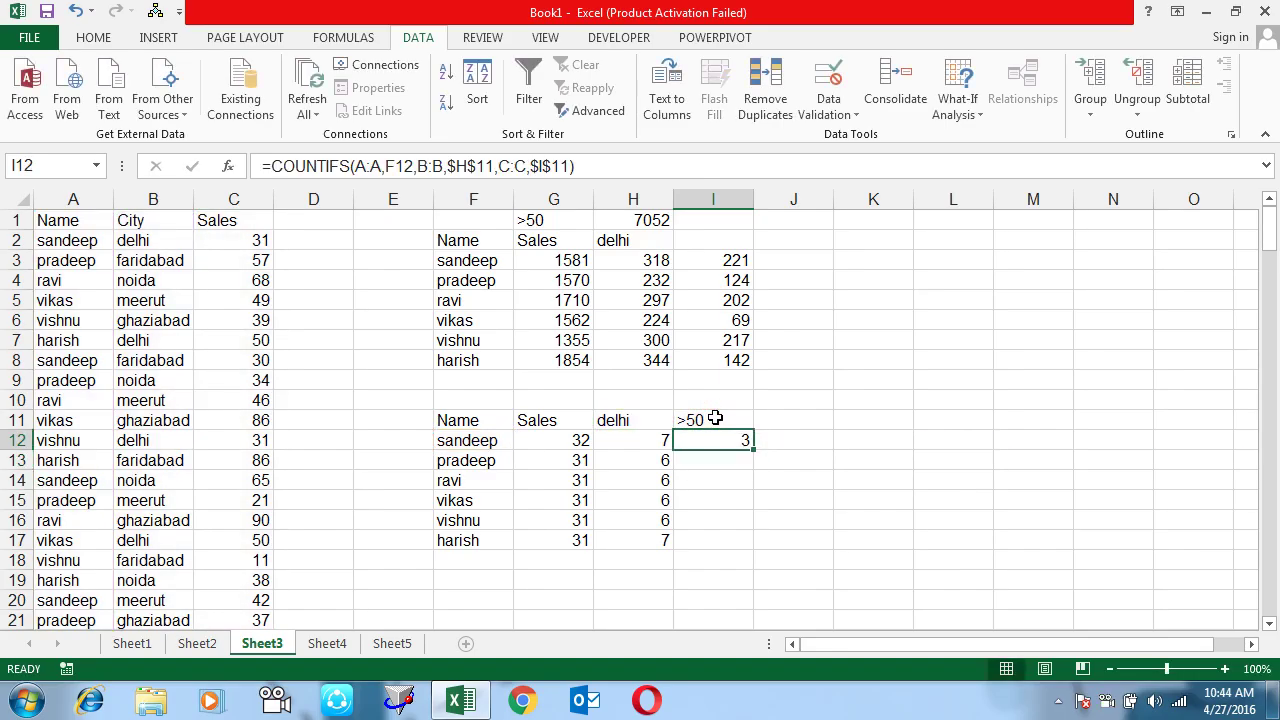
{"action": "key", "text": "ctrl+c"}
{"action": "key", "text": "Down"}
{"action": "key", "text": "shift+Down"}
{"action": "key", "text": "shift+Down"}
{"action": "key", "text": "shift+Down"}
{"action": "key", "text": "shift+Down"}
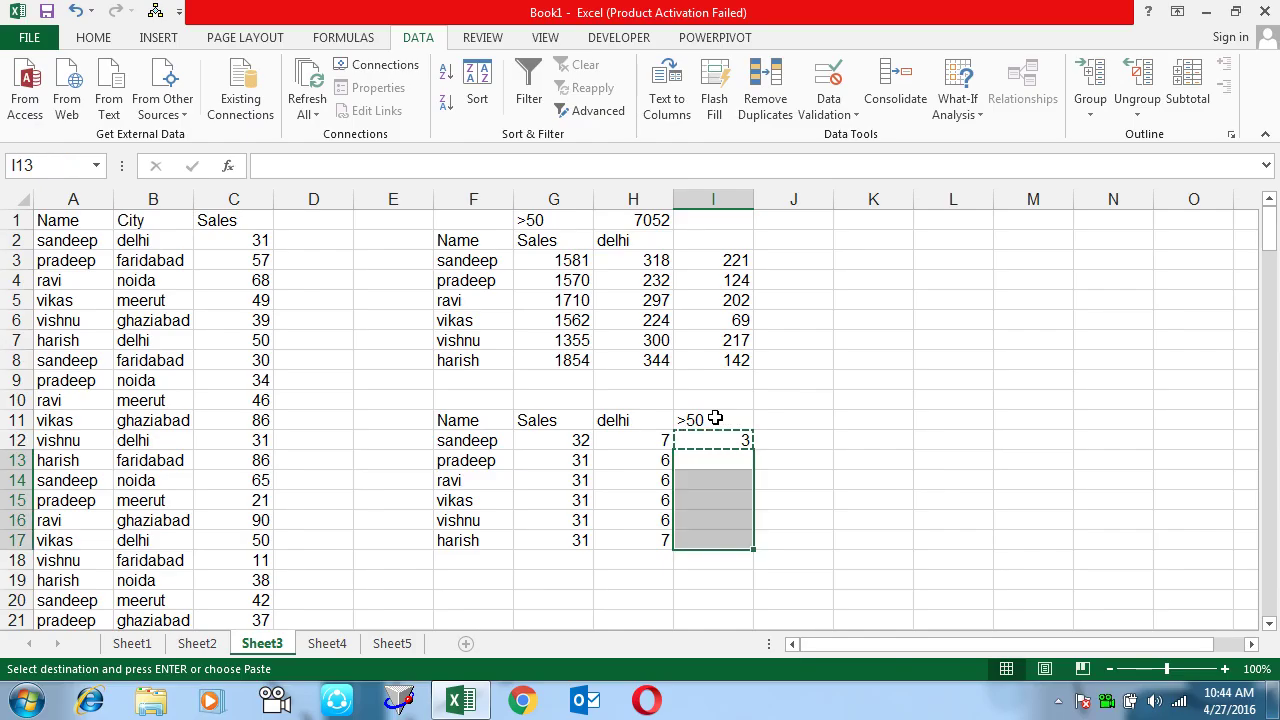
{"action": "key", "text": "Return"}
{"action": "key", "text": "Down"}
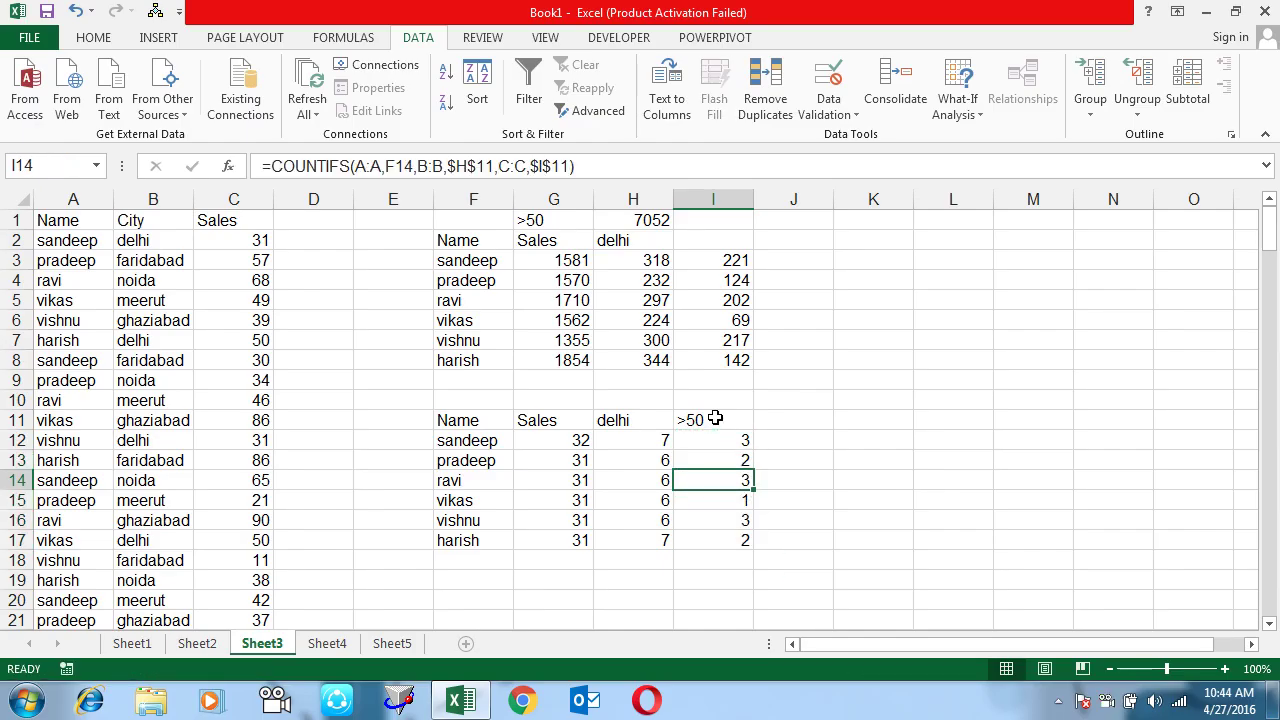
{"action": "key", "text": "Left"}
{"action": "key", "text": "Left"}
{"action": "key", "text": "Right"}
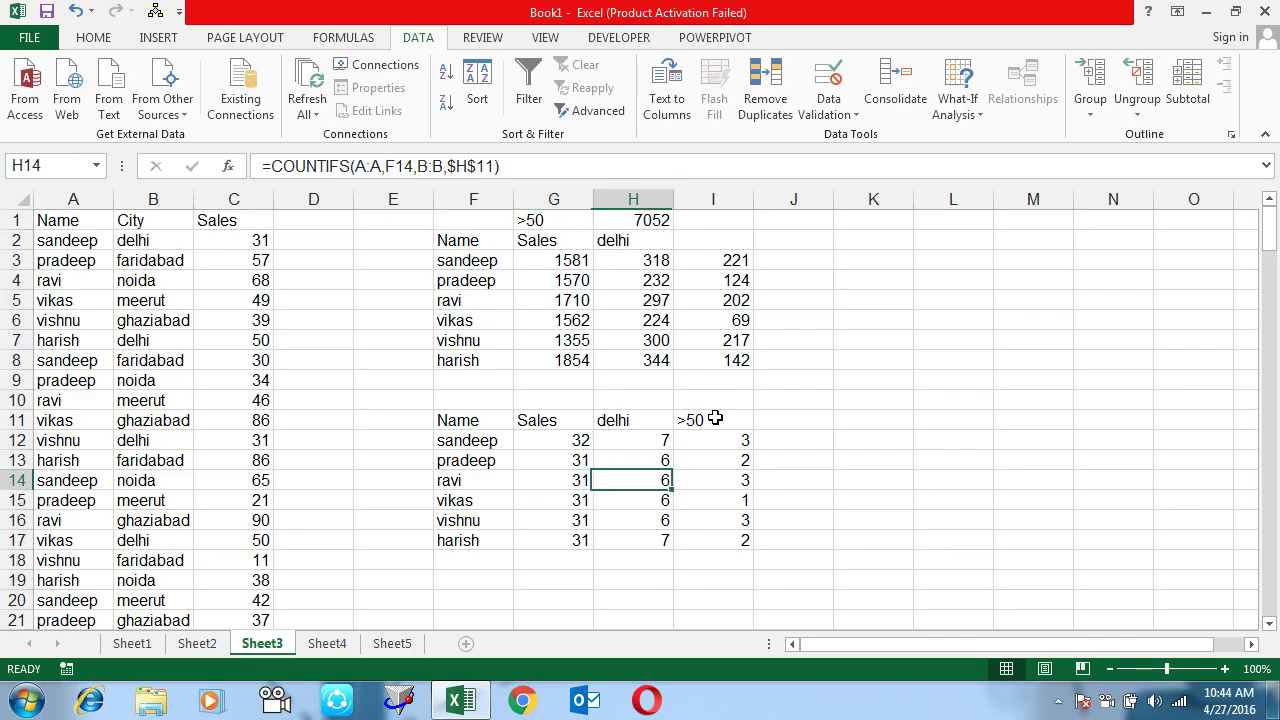
{"action": "key", "text": "Up"}
{"action": "key", "text": "Up"}
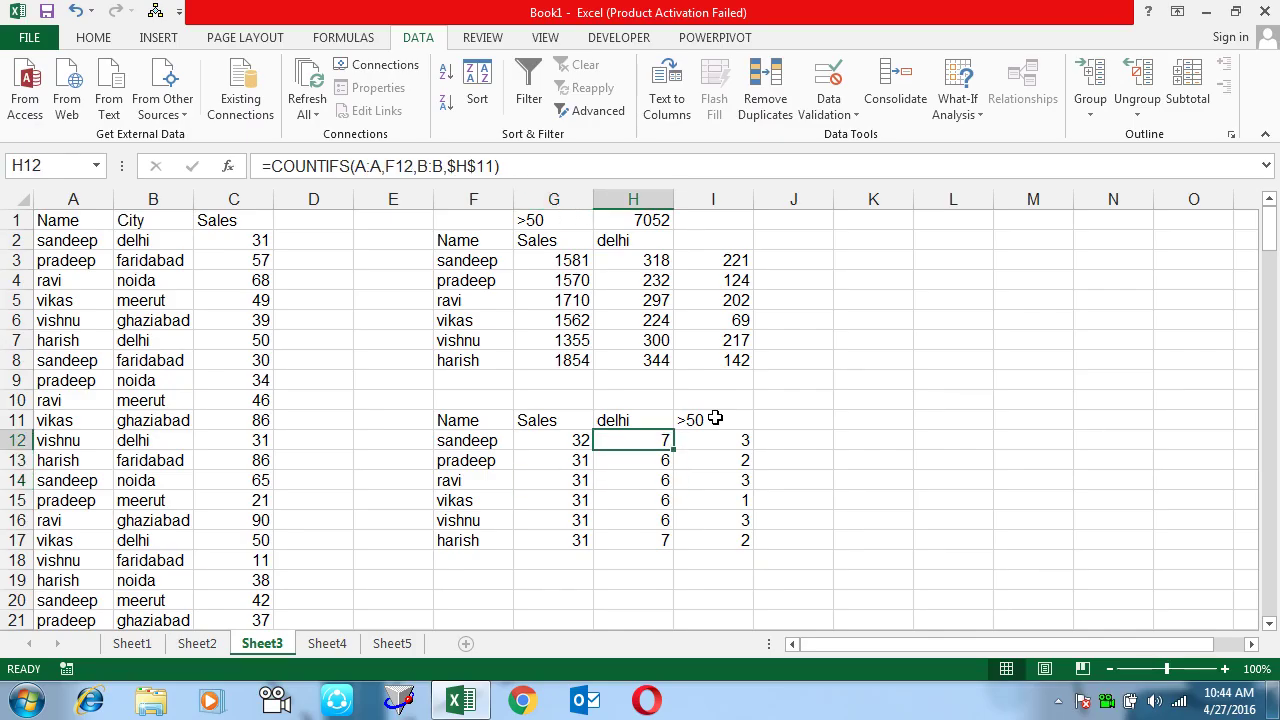
{"action": "key", "text": "Up"}
{"action": "key", "text": "Up"}
{"action": "key", "text": "Up"}
{"action": "key", "text": "Left"}
{"action": "key", "text": "Left"}
{"action": "key", "text": "Up"}
{"action": "key", "text": "Up"}
{"action": "key", "text": "Left"}
{"action": "key", "text": "Left"}
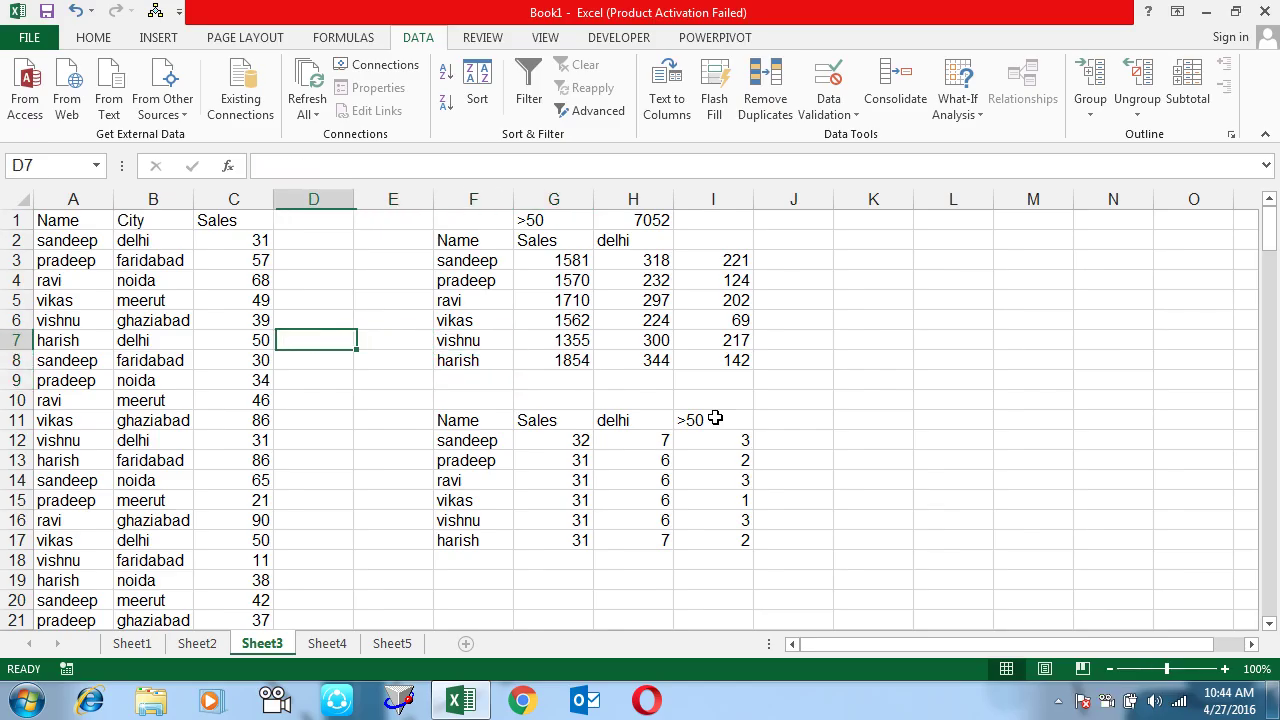
Select E5 and start an AVERAGE formula there, then cancel it.
{"action": "key", "text": "Right"}
{"action": "key", "text": "Up"}
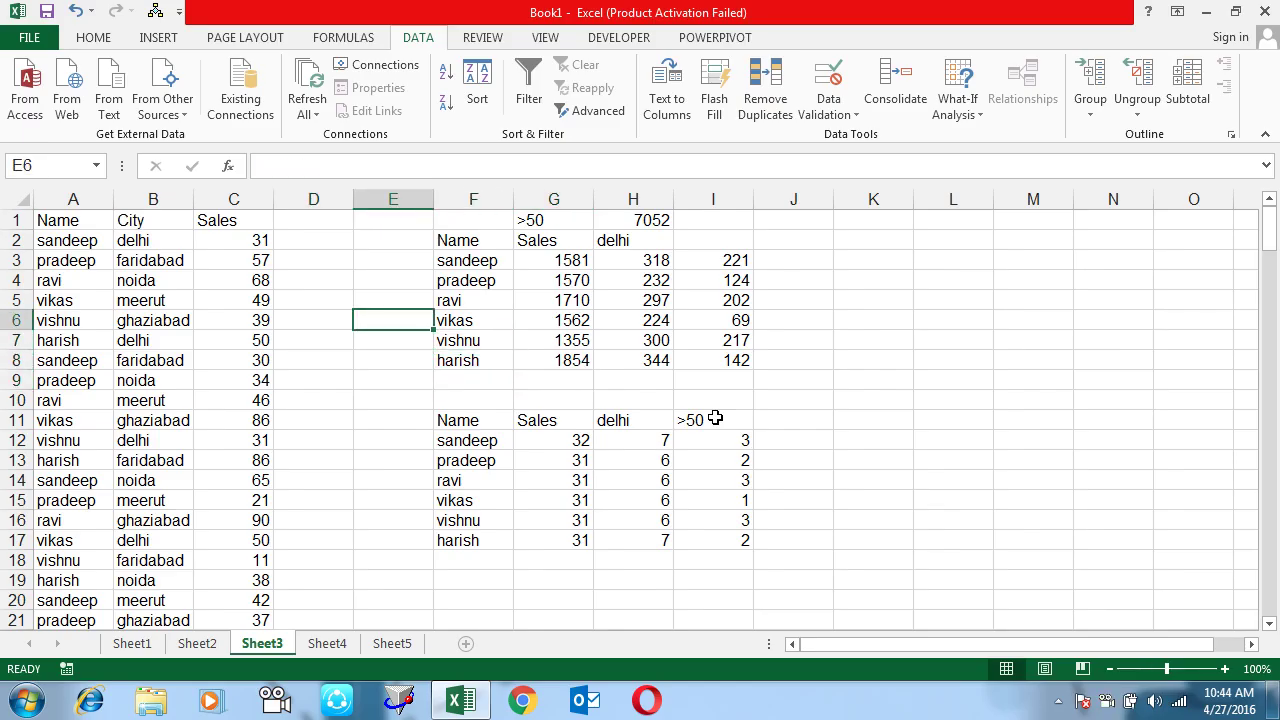
{"action": "key", "text": "Up"}
{"action": "key", "text": "Left"}
{"action": "key", "text": "Right"}
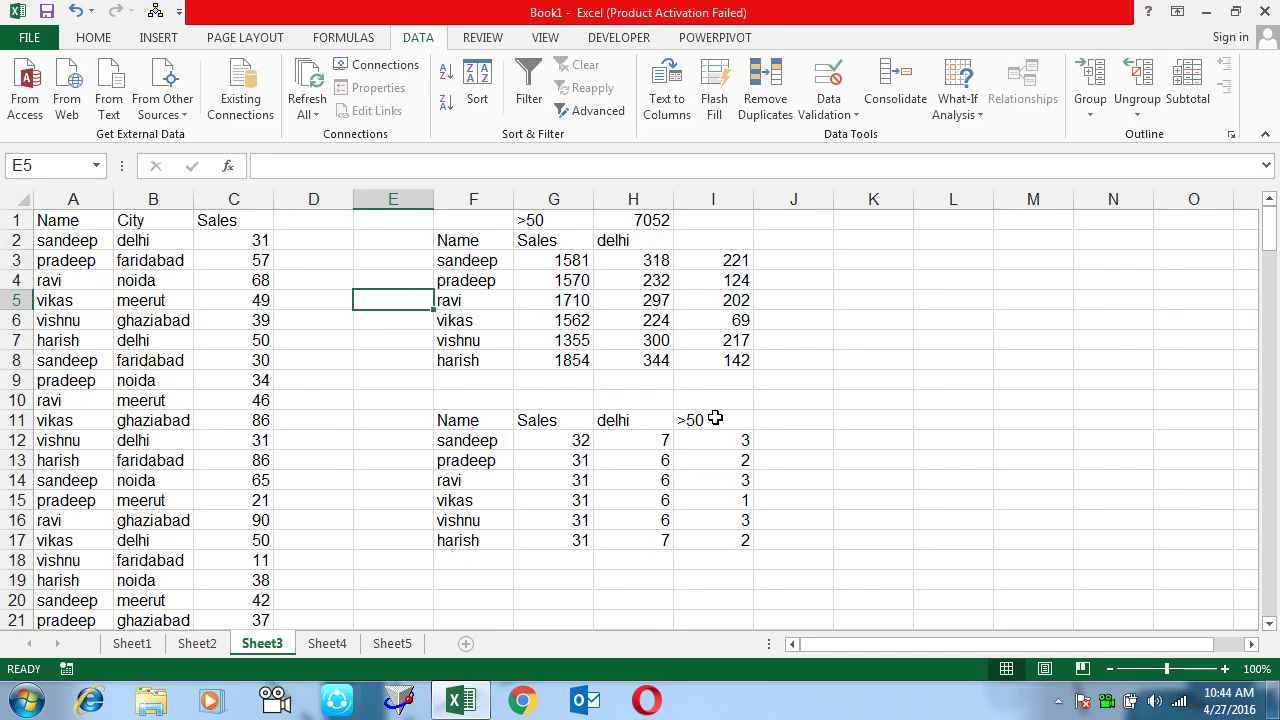
{"action": "type", "text": "=av"}
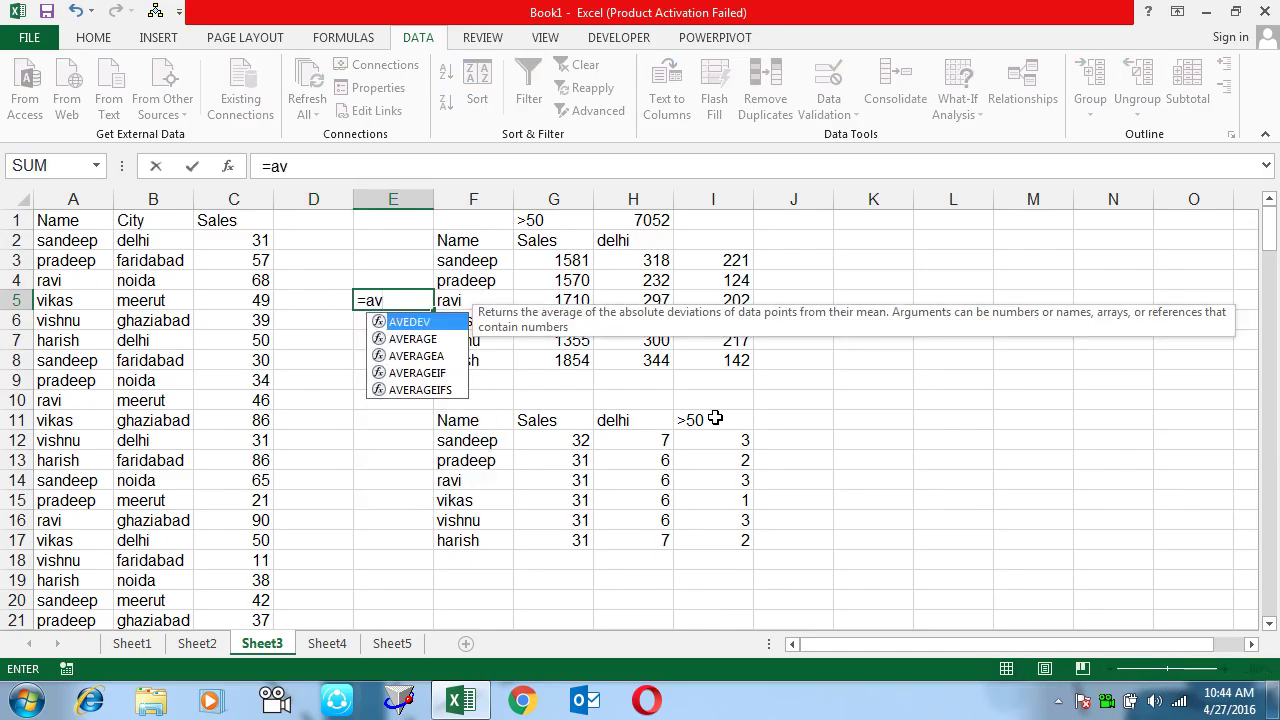
{"action": "key", "text": "Down"}
{"action": "key", "text": "Down"}
{"action": "key", "text": "Down"}
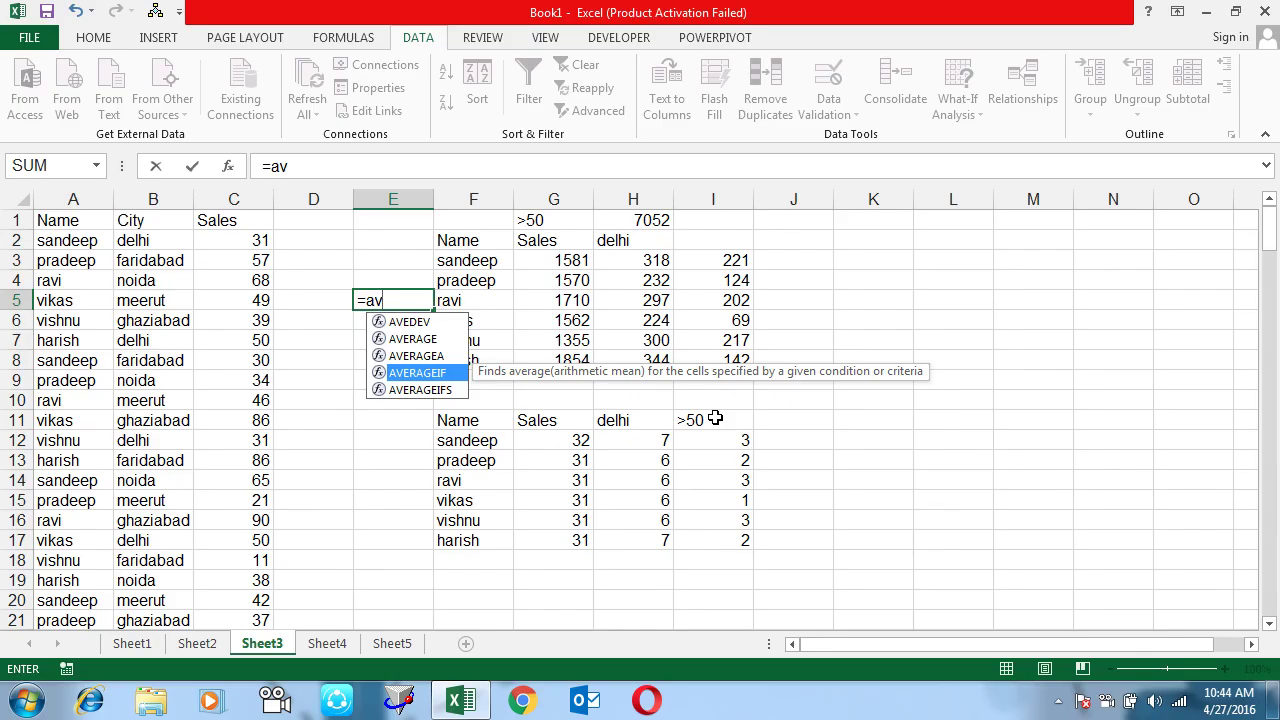
{"action": "key", "text": "Down"}
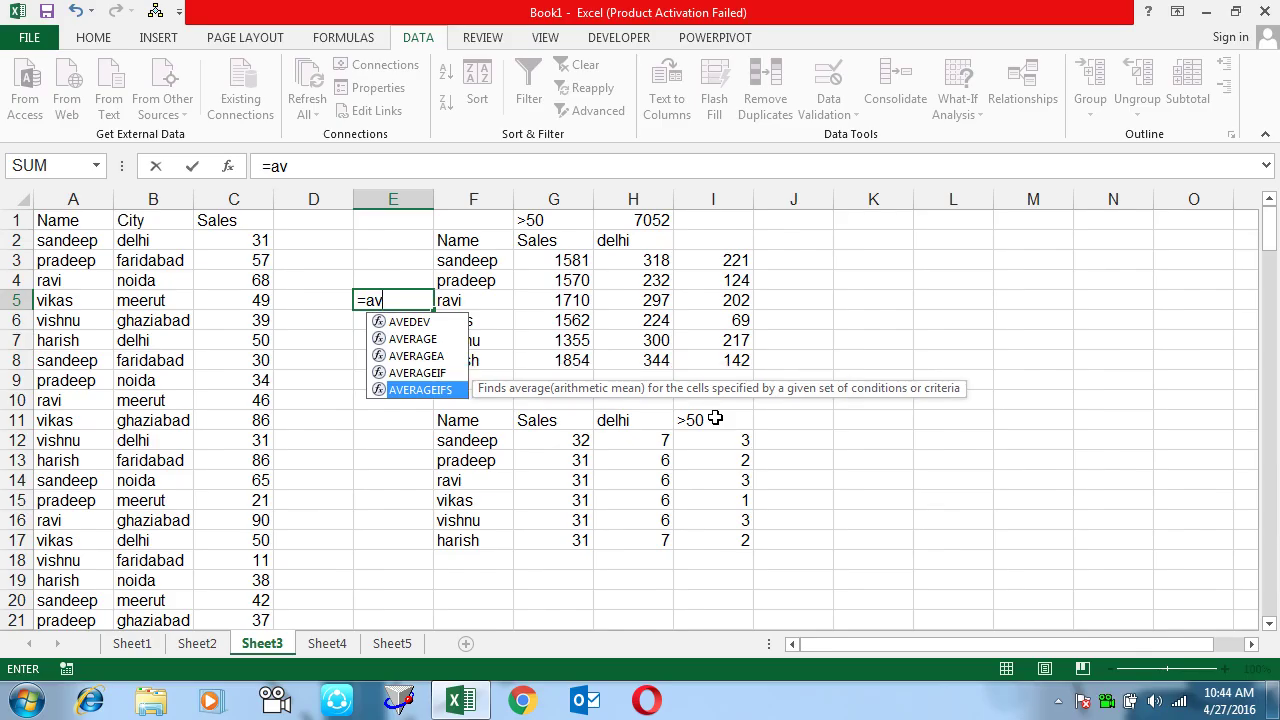
{"action": "key", "text": "Escape"}
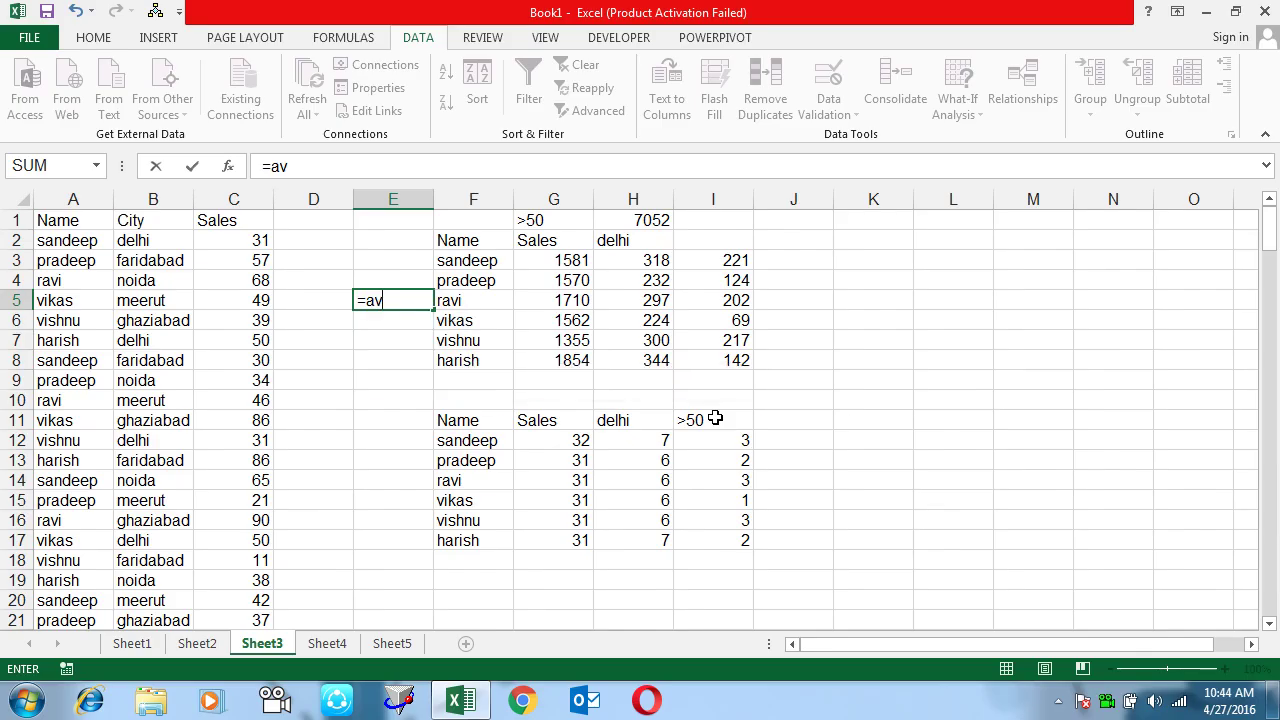
{"action": "key", "text": "Escape"}
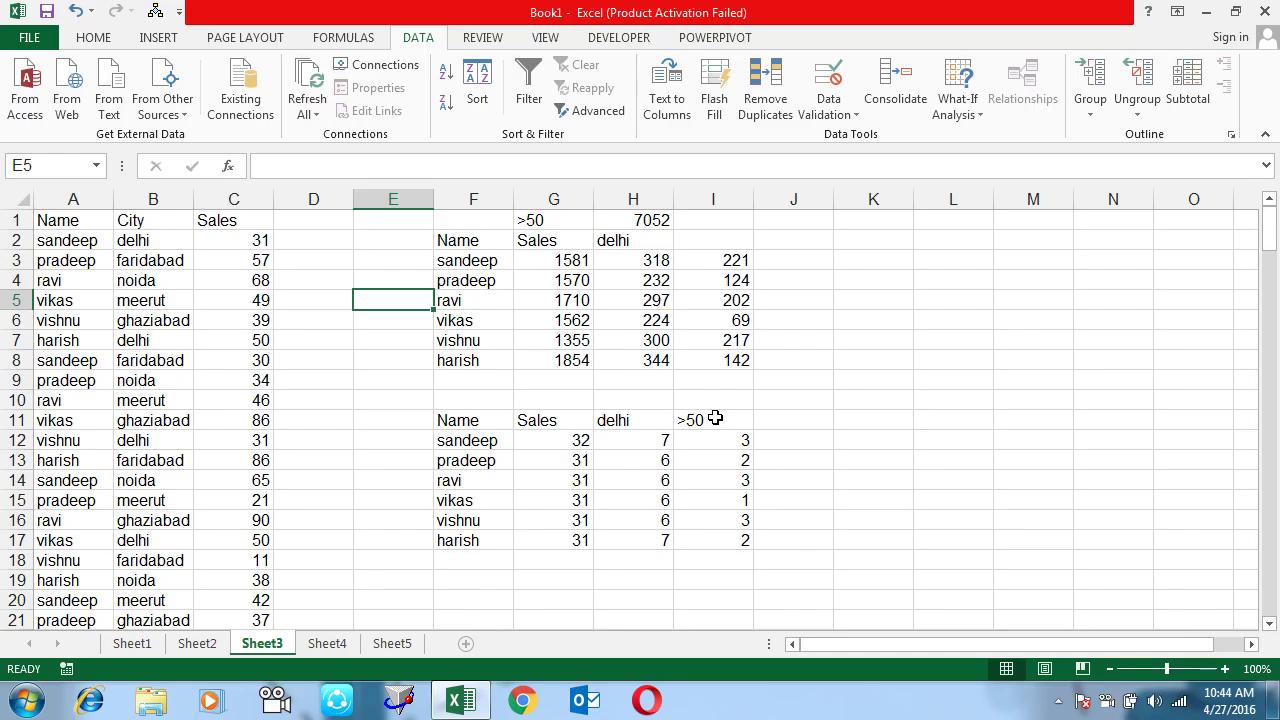
{"action": "key", "text": "Left"}
{"action": "key", "text": "Right"}
Enter =COUNT(C:C) in E5 for the whole Sales column, giving 187.
{"action": "type", "text": "=count"}
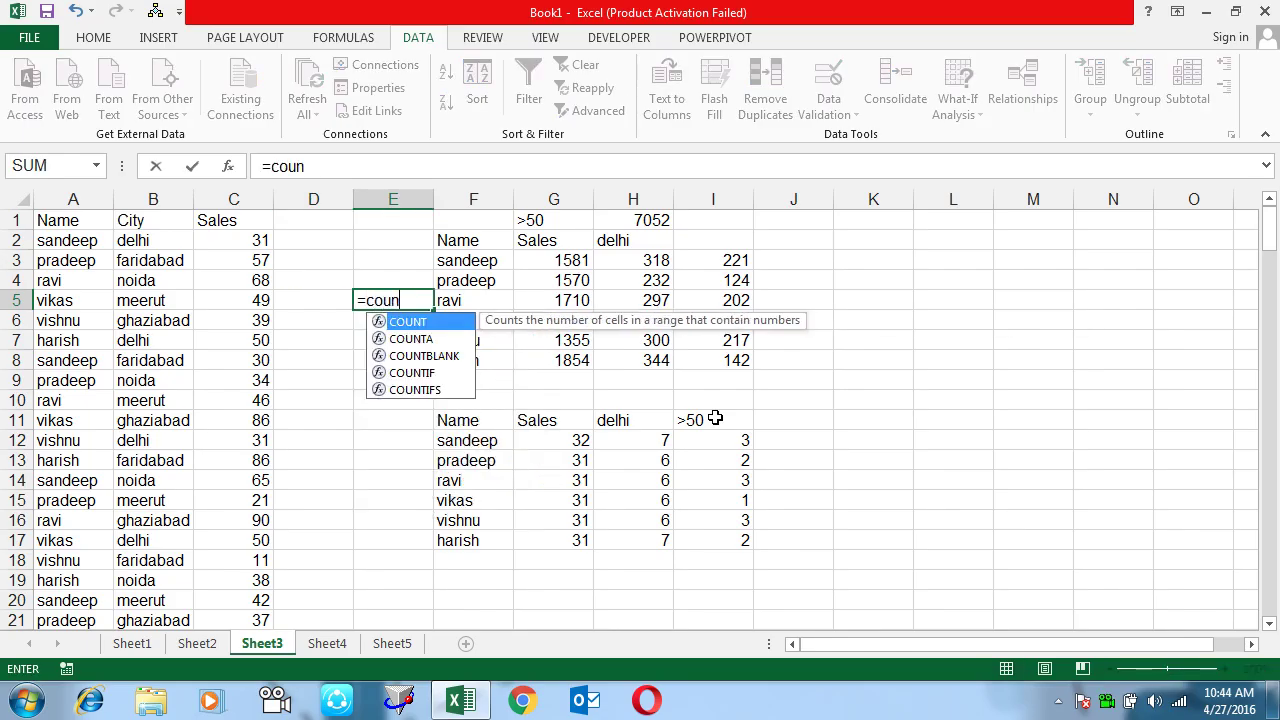
{"action": "key", "text": "Tab"}
{"action": "key", "text": "Left"}
{"action": "key", "text": "Left"}
{"action": "key", "text": "Up"}
{"action": "key", "text": "Up"}
{"action": "key", "text": "Up"}
{"action": "key", "text": "Up"}
{"action": "key", "text": "shift+Down"}
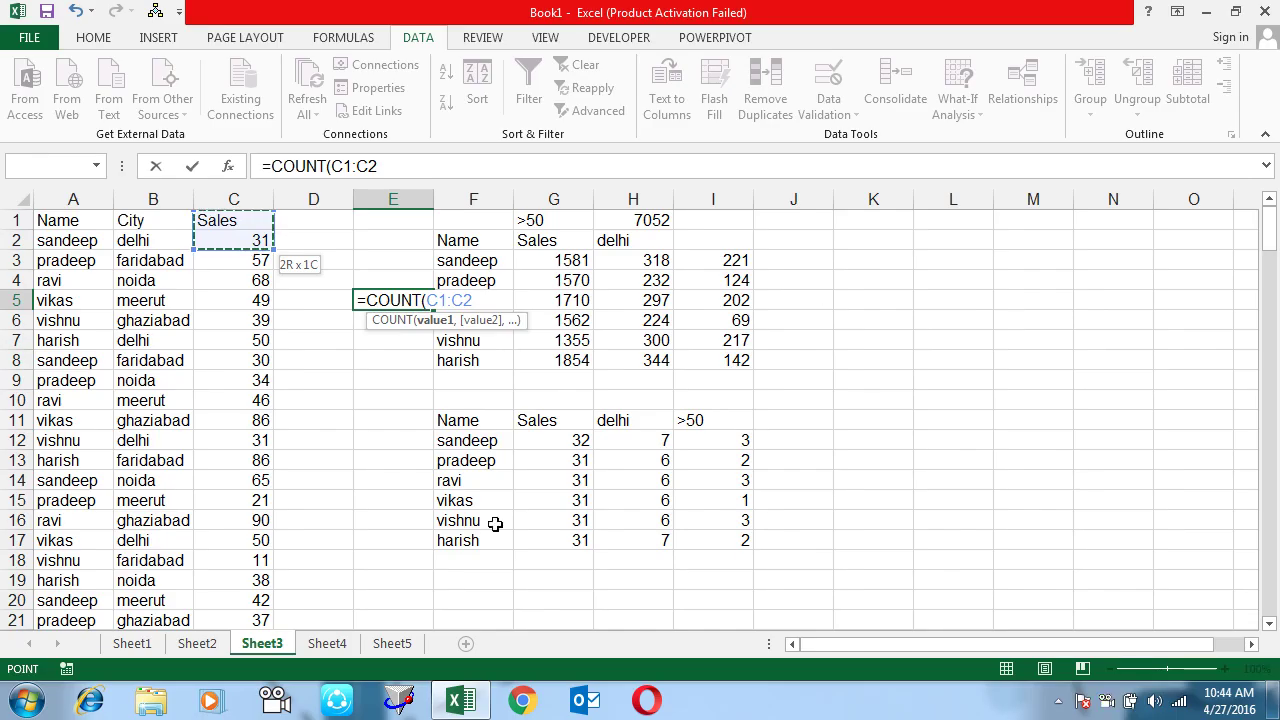
{"action": "left_click", "coordinate": [247, 198]}
{"action": "key", "text": "Return"}
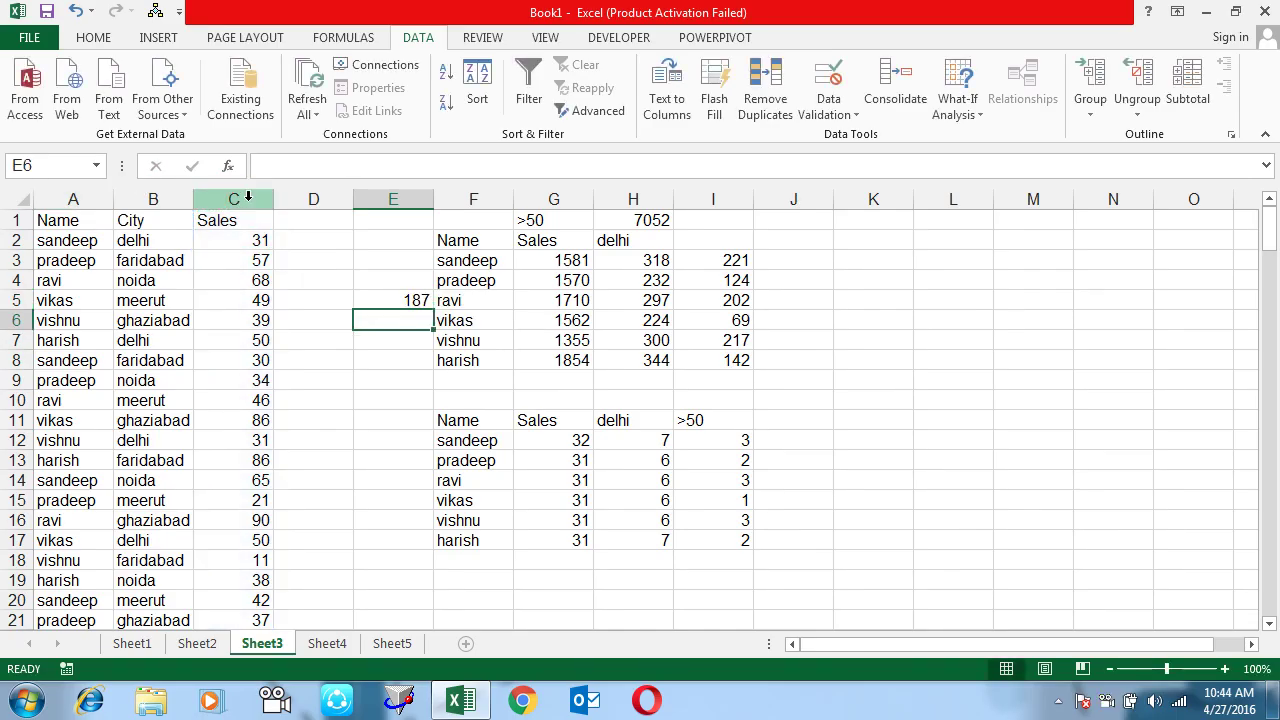
Change E5's formula to =COUNTA(C:C), giving 188.
{"action": "key", "text": "Up"}
{"action": "key", "text": "F2"}
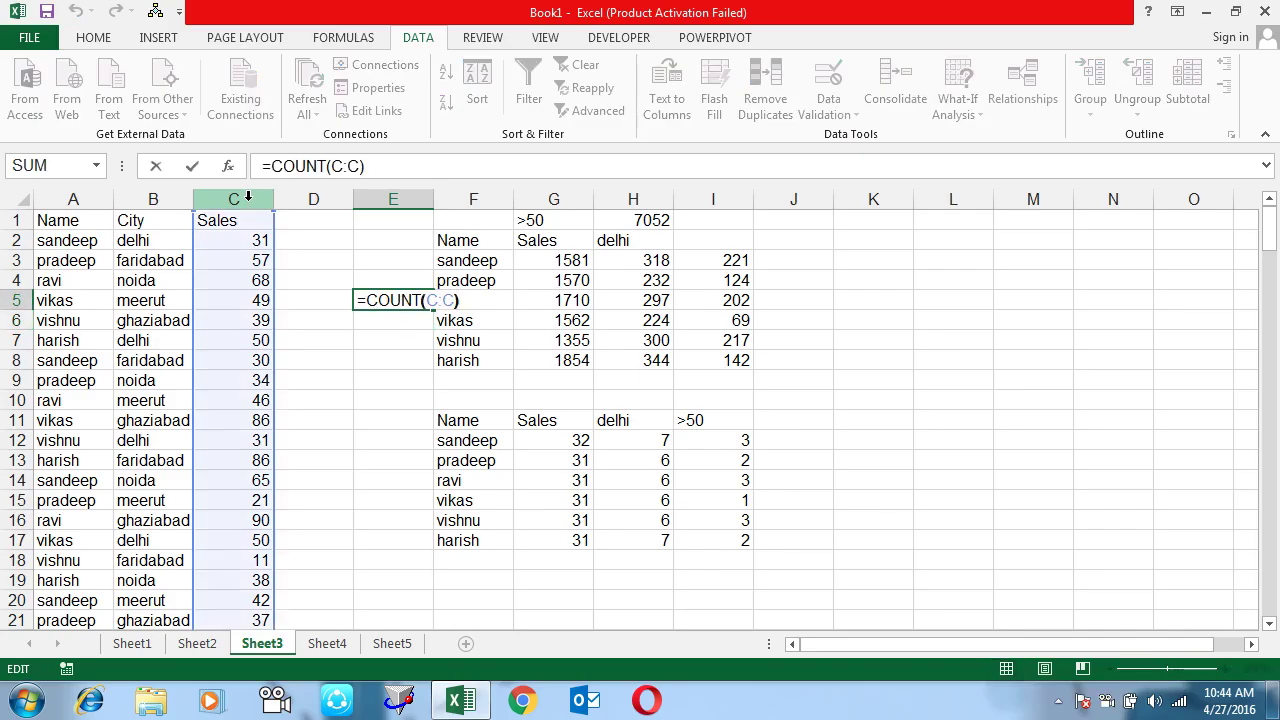
{"action": "key", "text": "Left"}
{"action": "key", "text": "Left"}
{"action": "key", "text": "Left"}
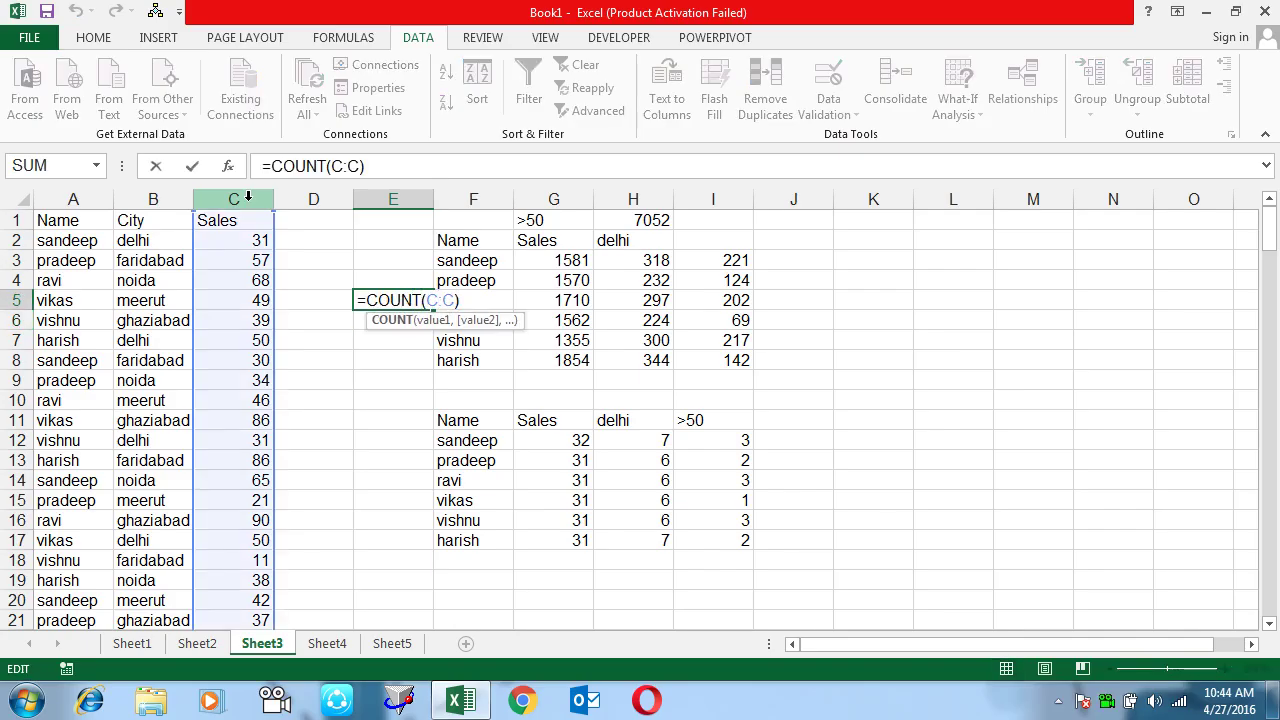
{"action": "type", "text": "a"}
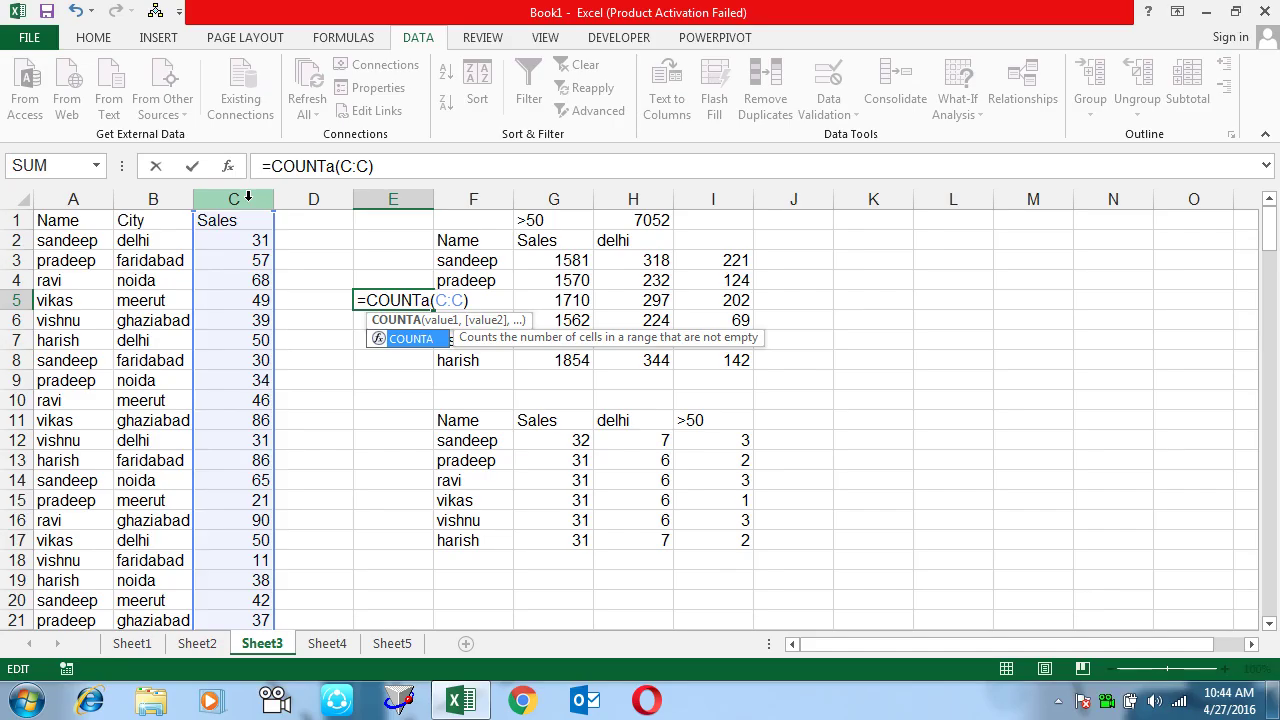
{"action": "key", "text": "Return"}
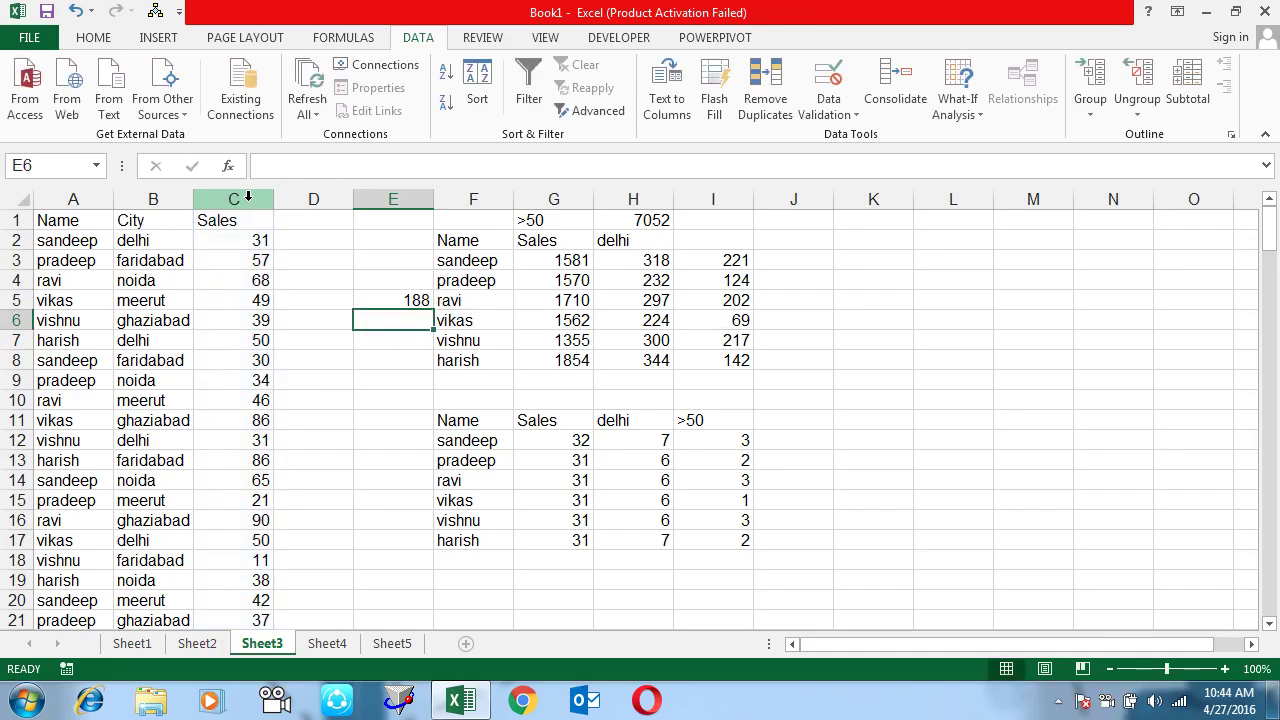
{"action": "key", "text": "Left"}
{"action": "key", "text": "Left"}
{"action": "key", "text": "Up"}
{"action": "key", "text": "ctrl+Up"}
{"action": "key", "text": "Down"}
{"action": "key", "text": "Down"}
{"action": "key", "text": "Down"}
{"action": "key", "text": "Down"}
{"action": "key", "text": "Right"}
{"action": "key", "text": "Right"}
{"action": "key", "text": "F2"}
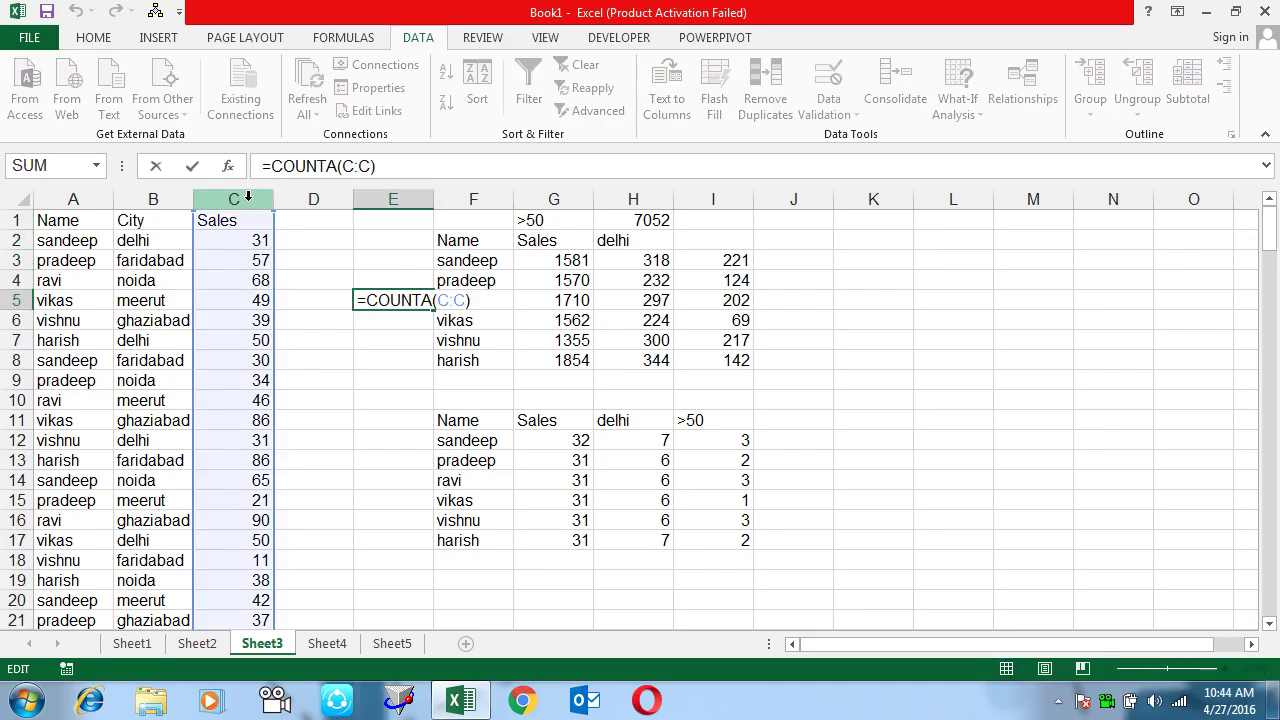
{"action": "key", "text": "ctrl+Return"}
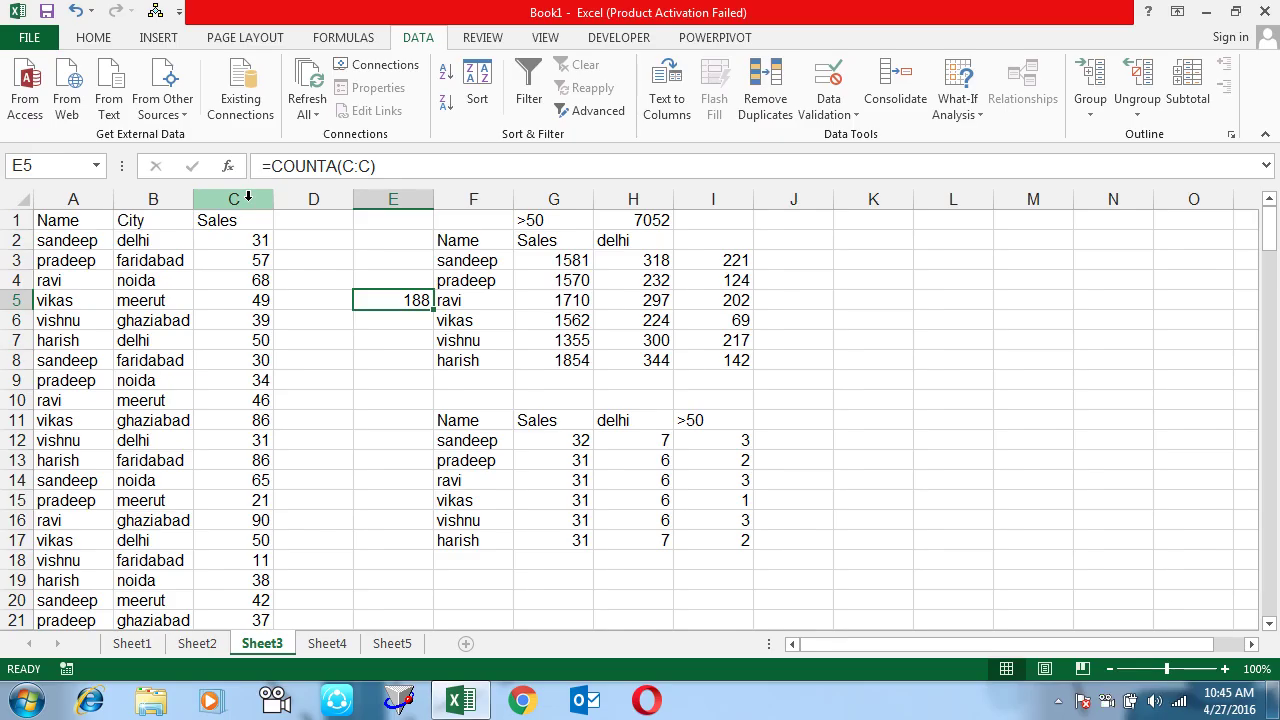
{"action": "key", "text": "Up"}
{"action": "key", "text": "Right"}
{"action": "key", "text": "Right"}
{"action": "key", "text": "Right"}
{"action": "key", "text": "Right"}
{"action": "key", "text": "Right"}
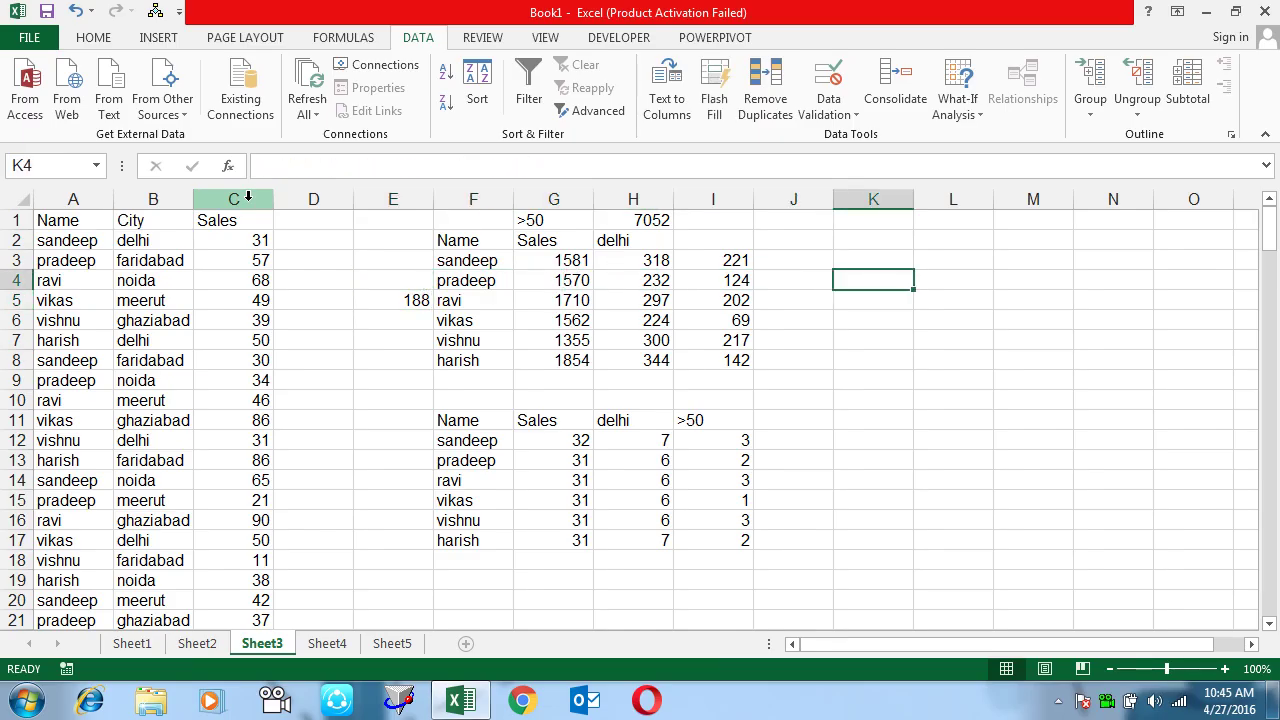
Enter =COUNTBLANK over I3:I14 in K4 to count column I's empty cells.
{"action": "type", "text": "=coun"}
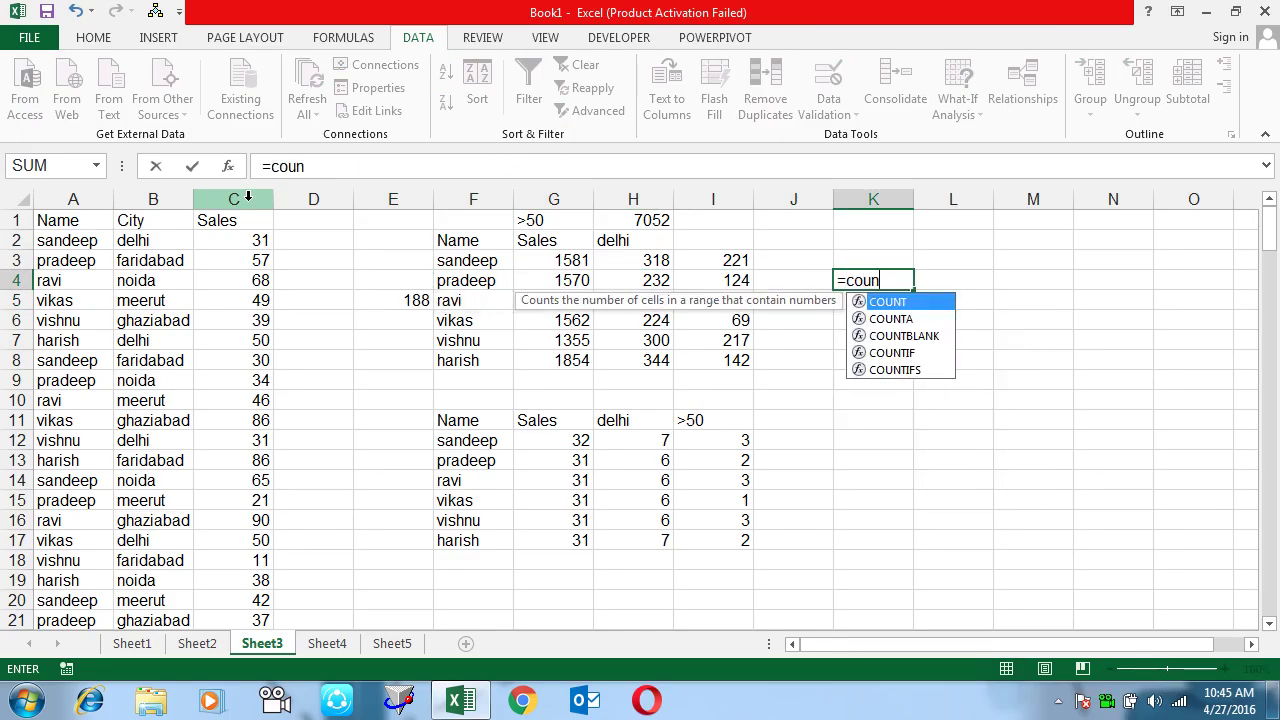
{"action": "key", "text": "Down"}
{"action": "key", "text": "Down"}
{"action": "key", "text": "Tab"}
{"action": "key", "text": "Left"}
{"action": "key", "text": "Left"}
{"action": "key", "text": "Up"}
{"action": "key", "text": "shift+Down"}
{"action": "key", "text": "shift+Down"}
{"action": "key", "text": "shift+Down"}
{"action": "key", "text": "shift+Down"}
{"action": "key", "text": "shift+Down"}
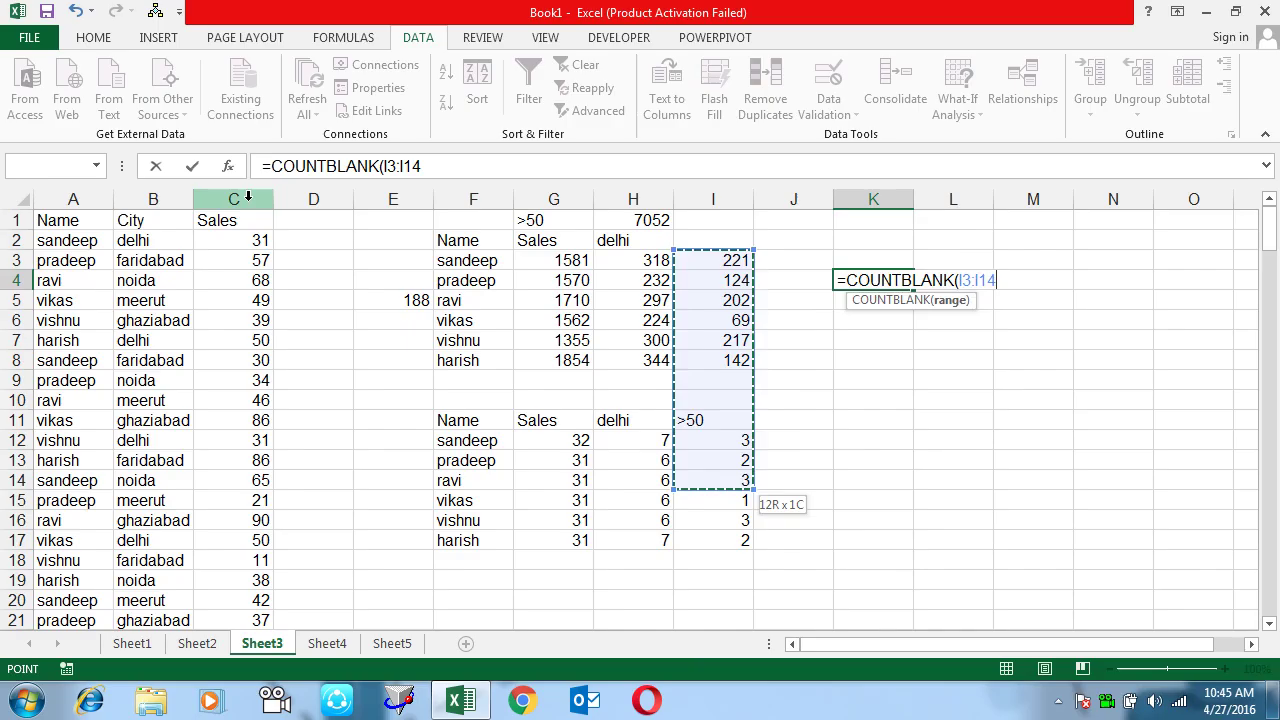
{"action": "key", "text": "Return"}
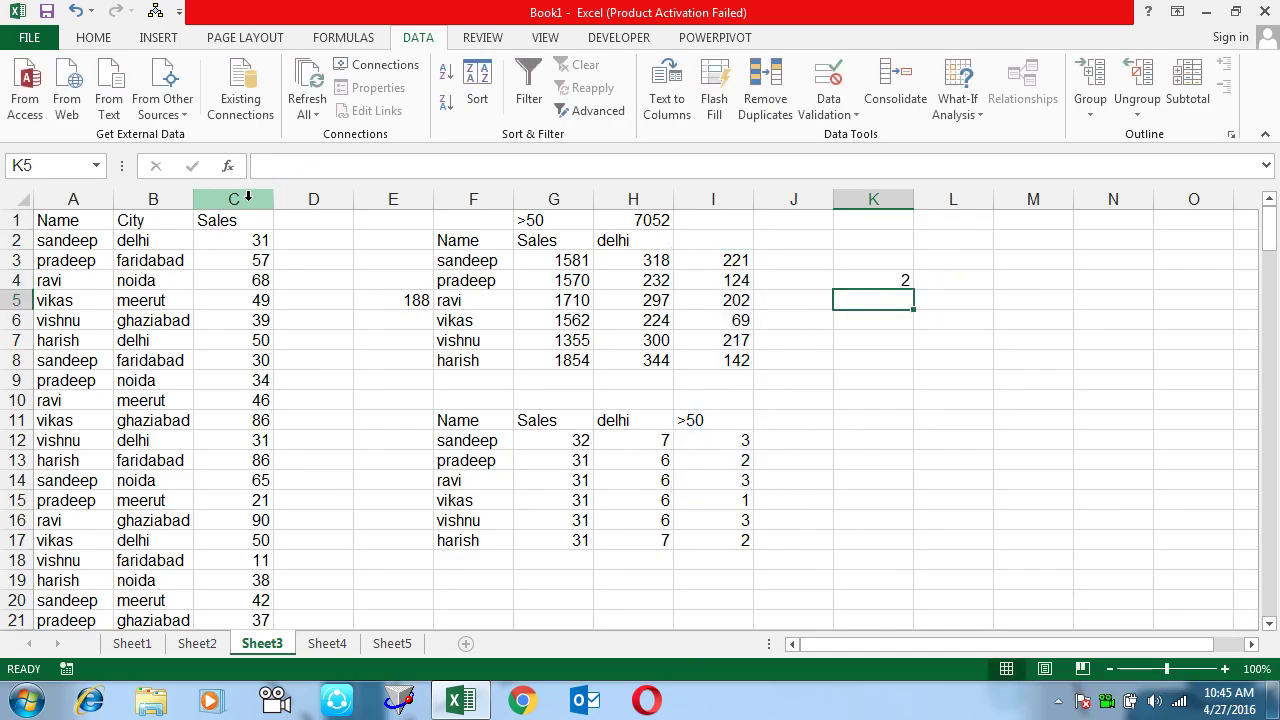